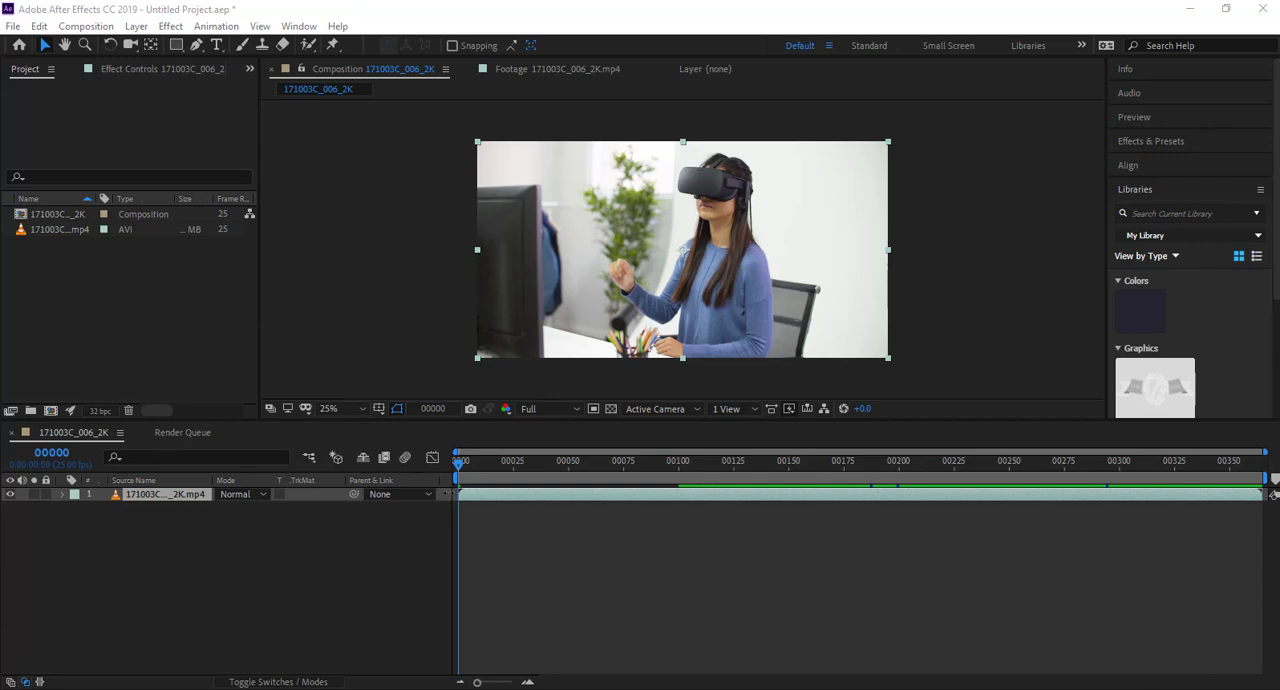
# Delete the existing 171003C_006_2K composition and its source clip from the project.
pyautogui.click(72, 233)
pyautogui.moveTo(102, 282); pyautogui.dragTo(47, 230)
pyautogui.press('Delete')
pyautogui.press('Return')
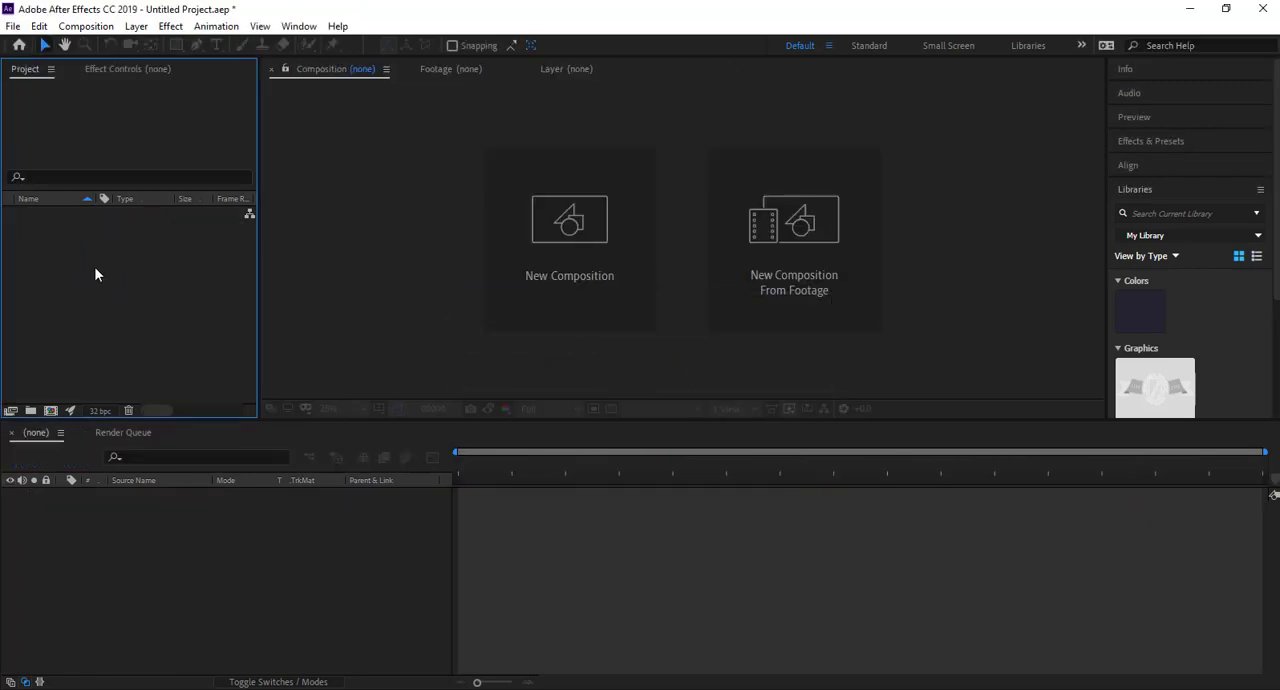
# Import 171003C_006_2K.mp4 from the Greenscreen Footage folder and create a composition from it.
pyautogui.doubleClick(94, 266)
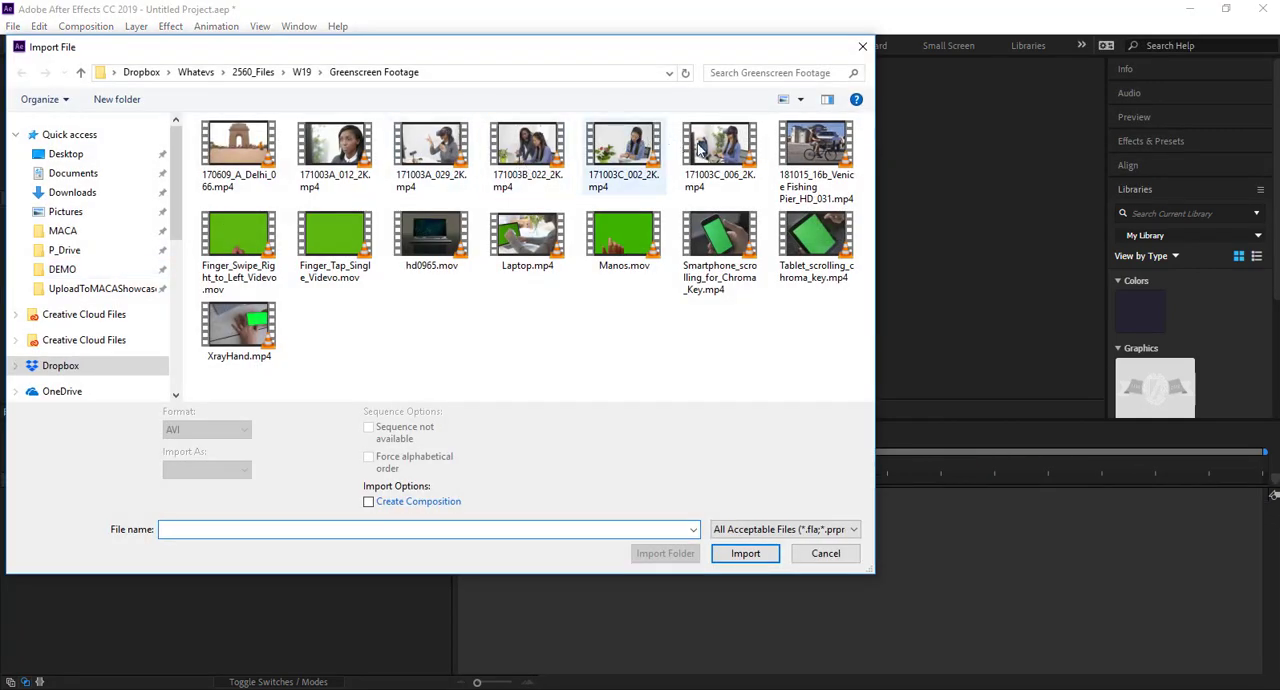
pyautogui.click(704, 148)
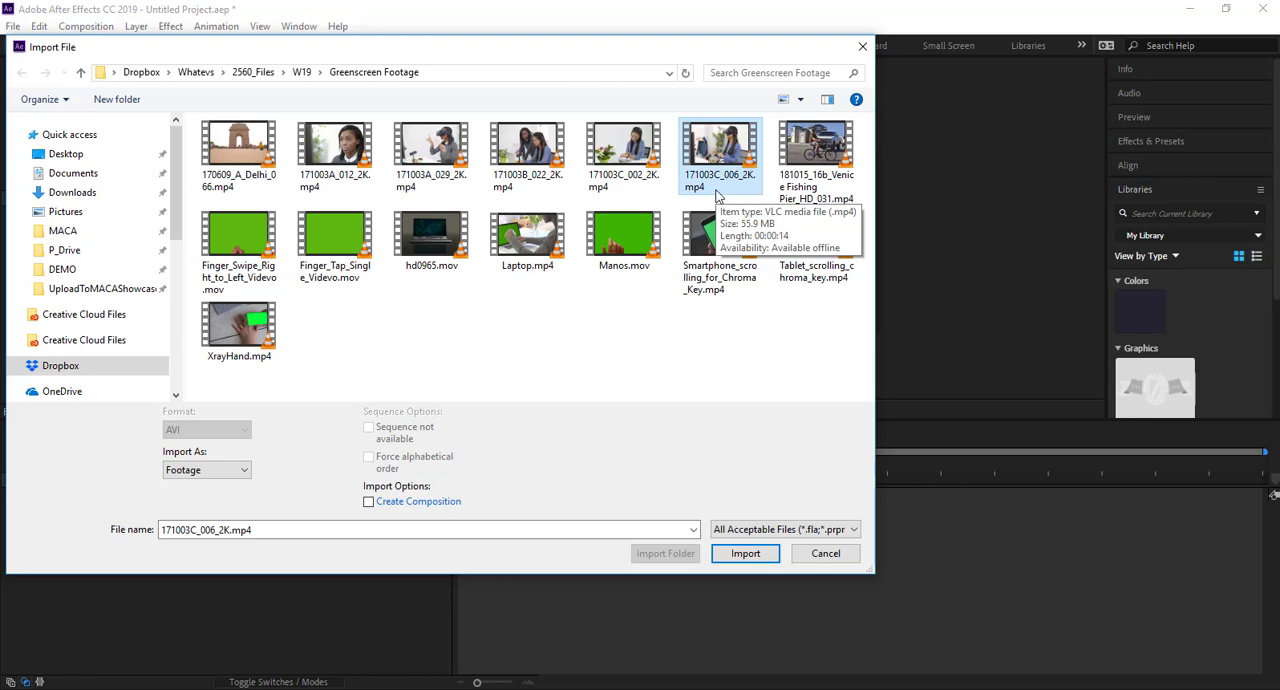
pyautogui.doubleClick(716, 193)
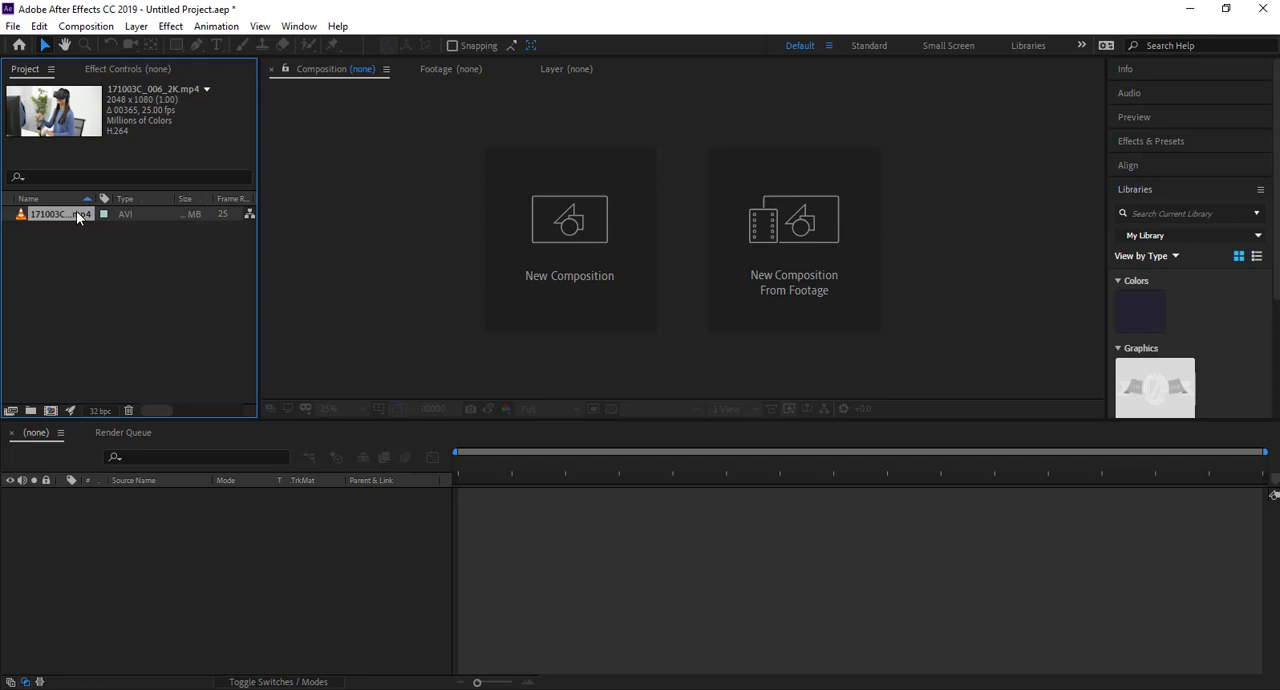
pyautogui.moveTo(57, 214); pyautogui.dragTo(48, 408)
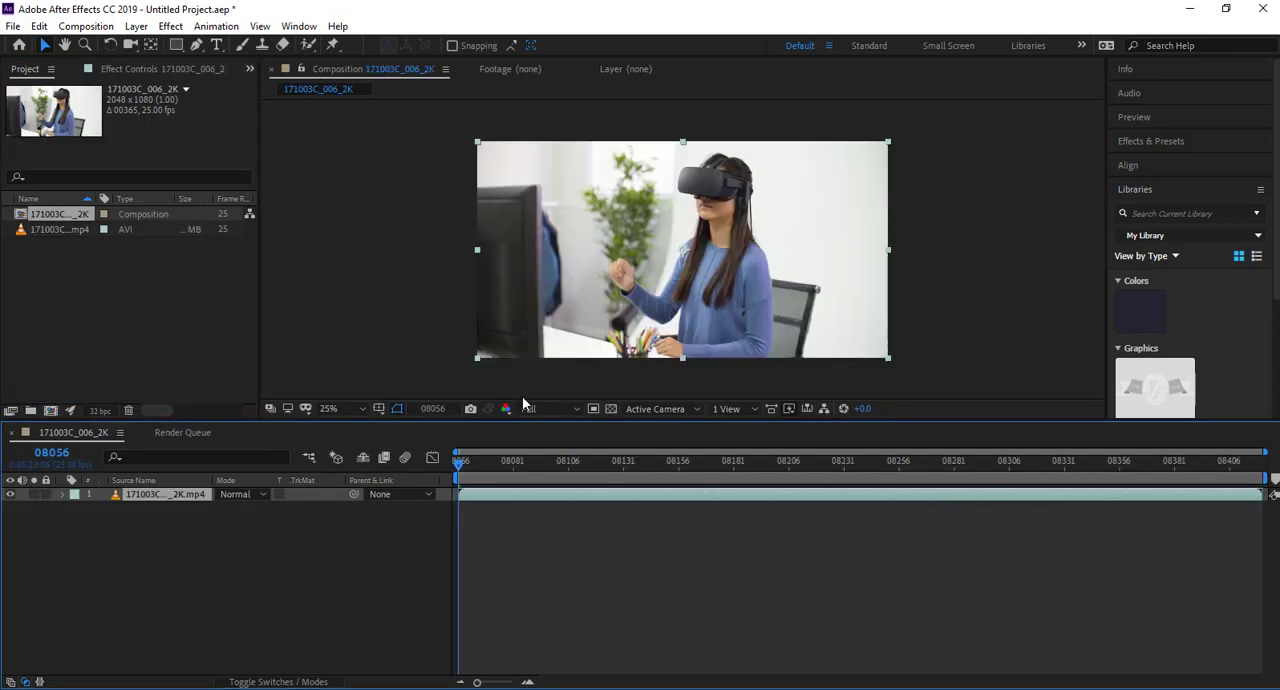
# Preview the clip's playback in the composition and return the playhead to the first frame.
pyautogui.moveTo(506, 478); pyautogui.dragTo(401, 511)
pyautogui.press('space')
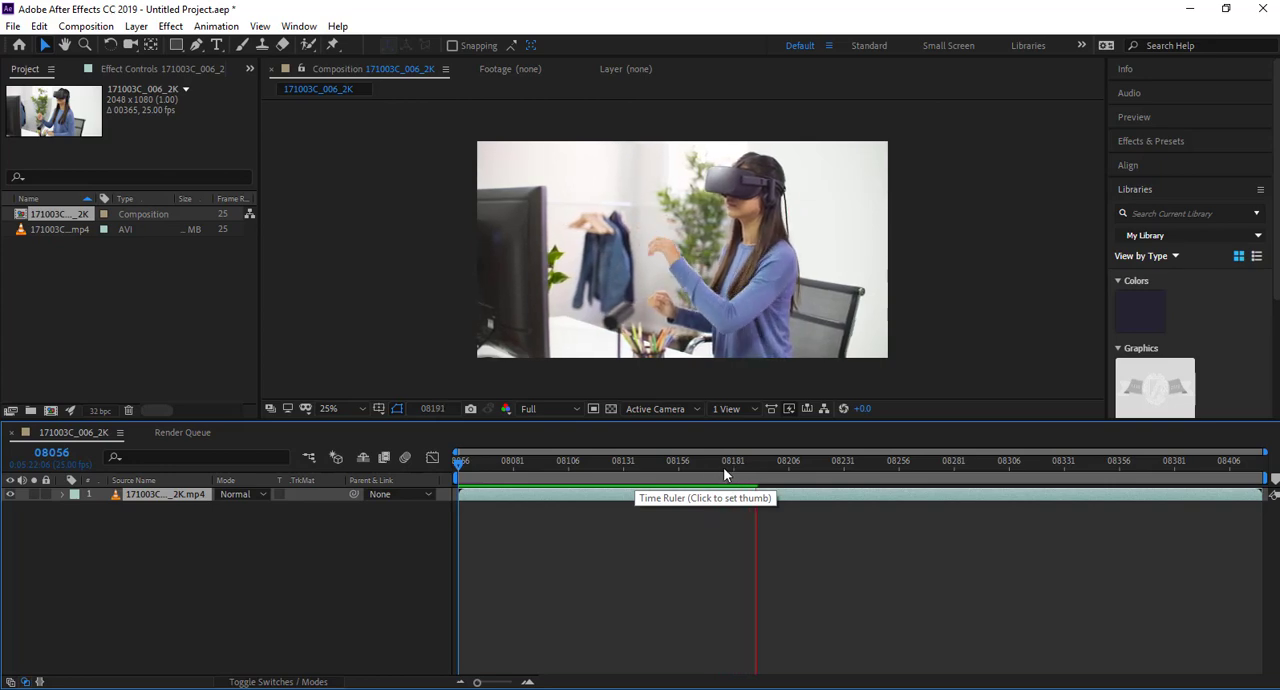
pyautogui.moveTo(734, 466); pyautogui.dragTo(459, 470)
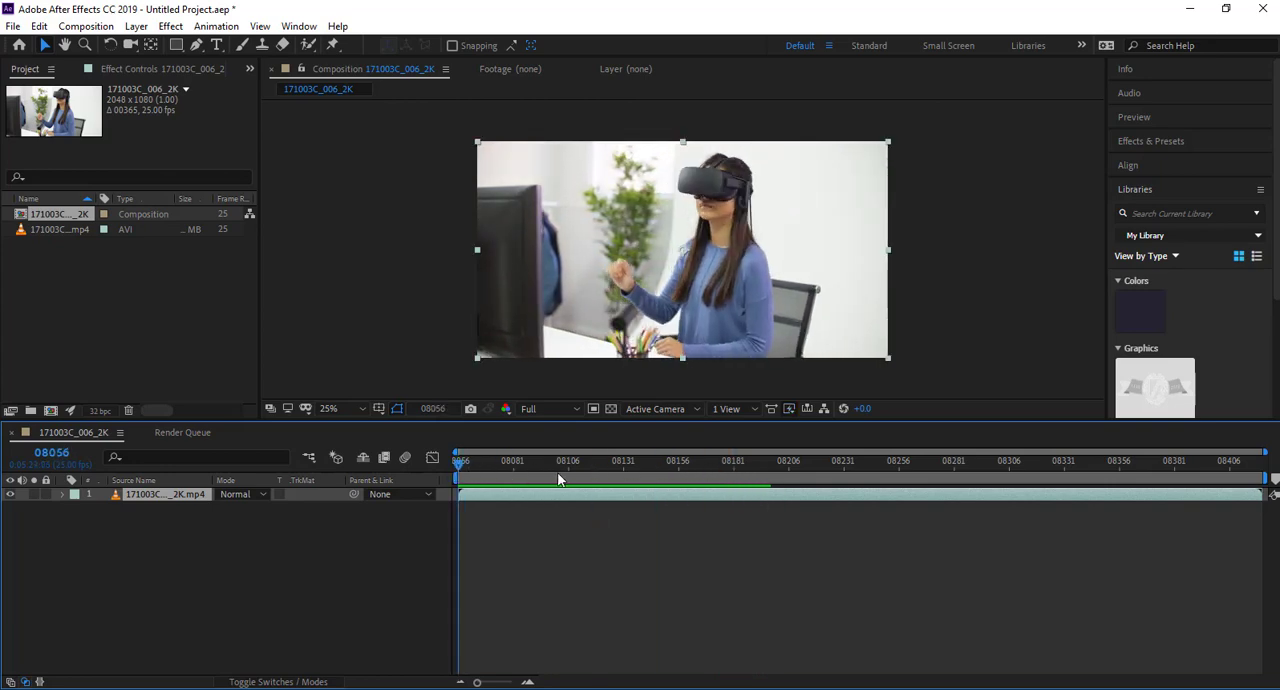
pyautogui.press('space')
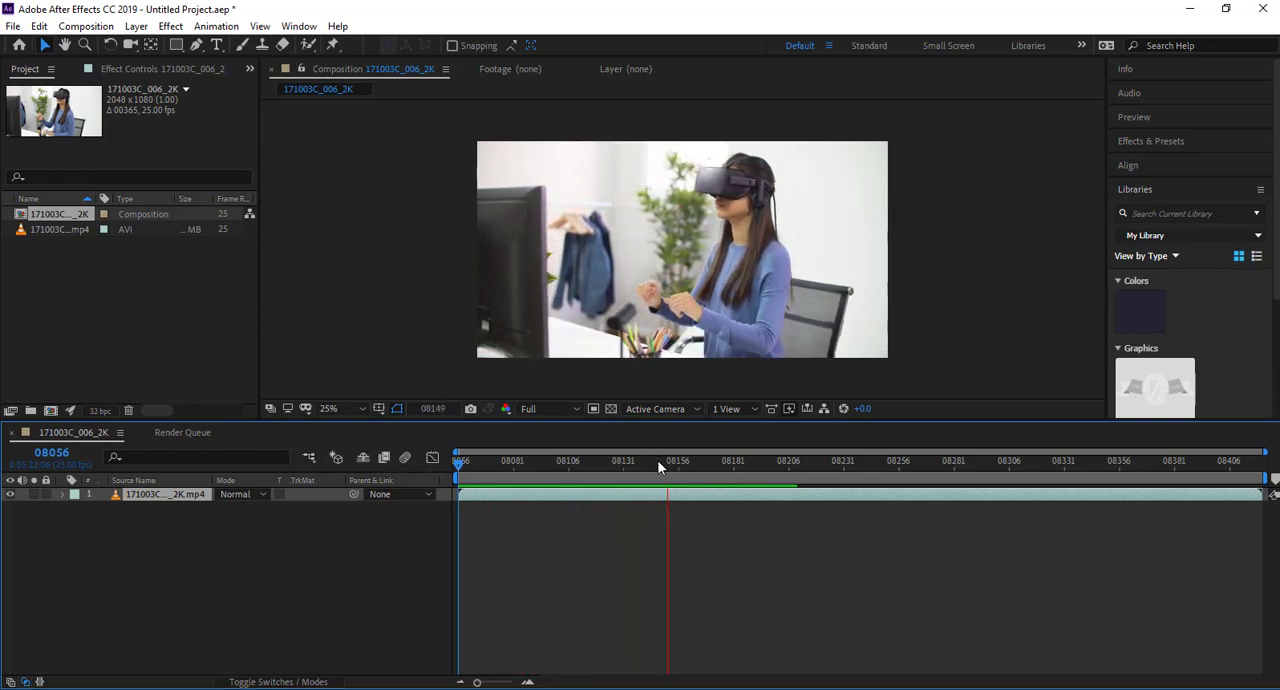
pyautogui.press('space')
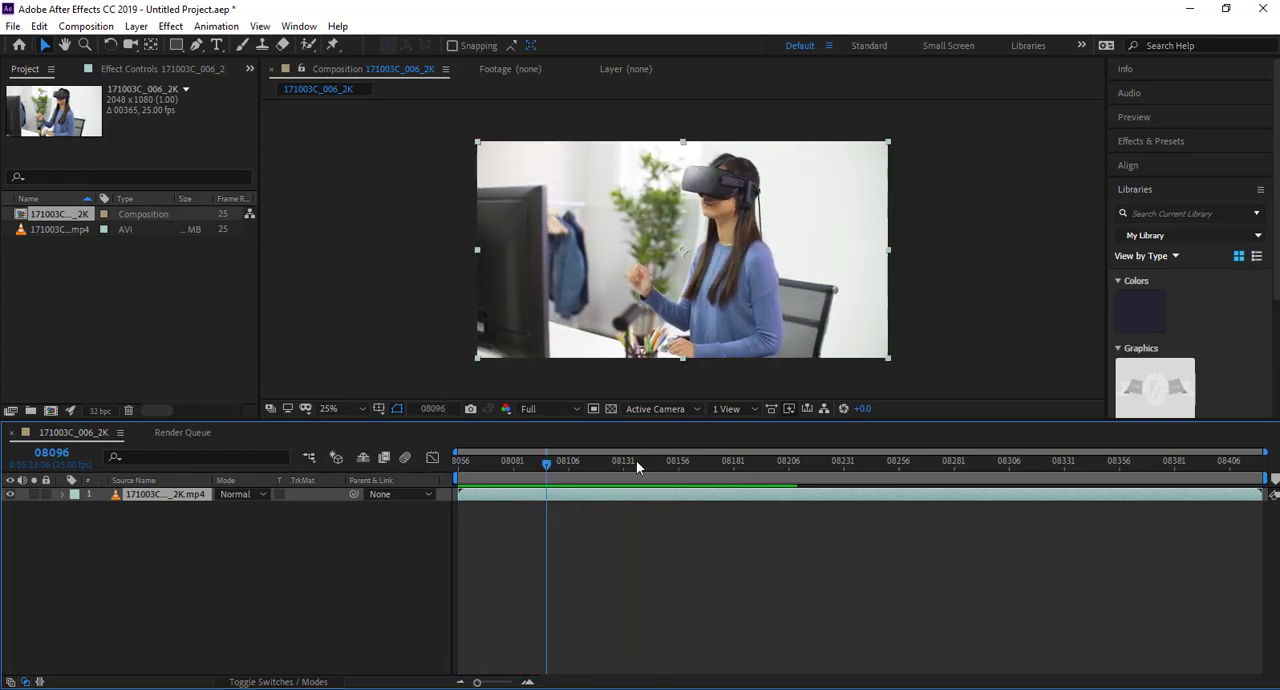
pyautogui.click(459, 462)
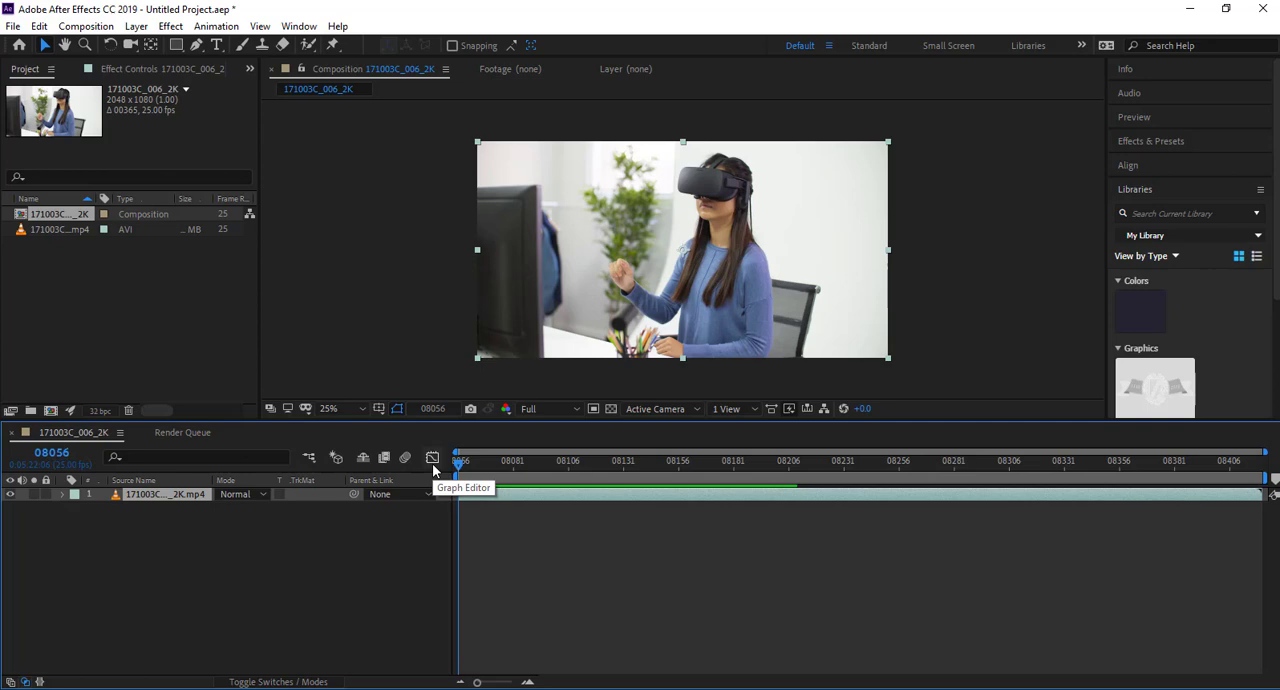
# Toggle the time display to timecode and back to frames, and set the composition's start frame to 0.
pyautogui.keyDown('ctrl'); pyautogui.click(50, 452); pyautogui.keyUp('ctrl')
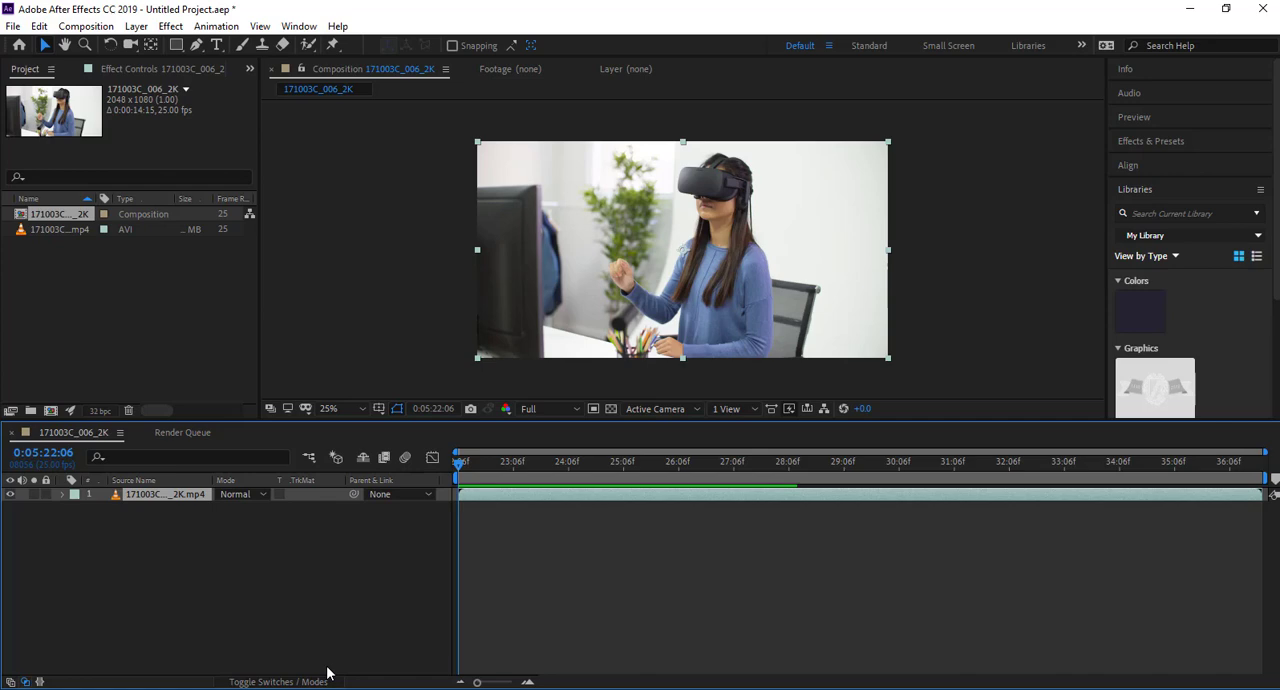
pyautogui.keyDown('ctrl'); pyautogui.click(43, 452); pyautogui.keyUp('ctrl')
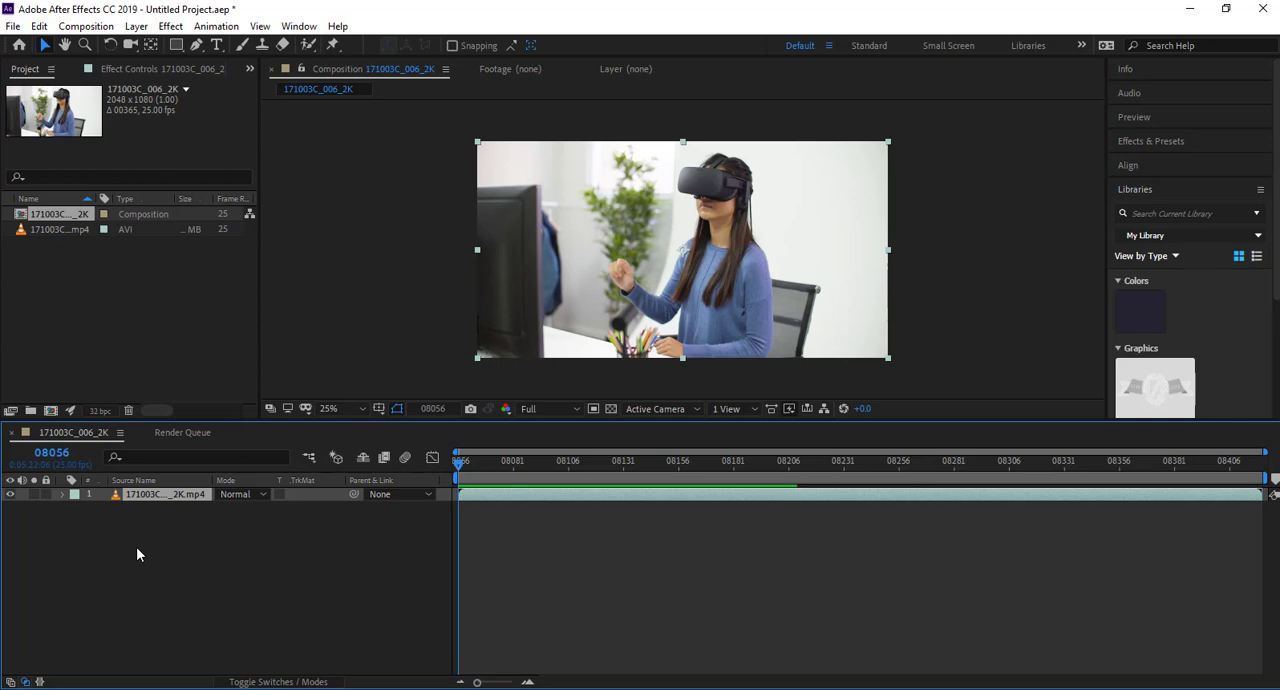
pyautogui.click(86, 26)
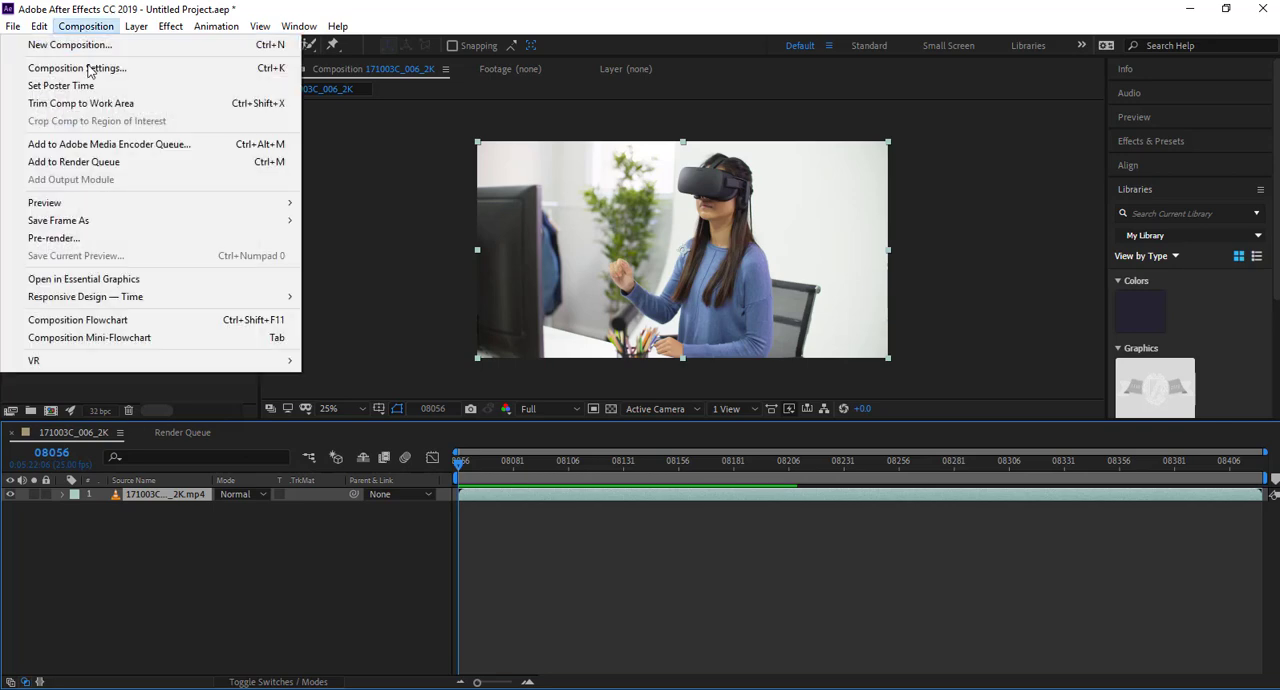
pyautogui.click(90, 68)
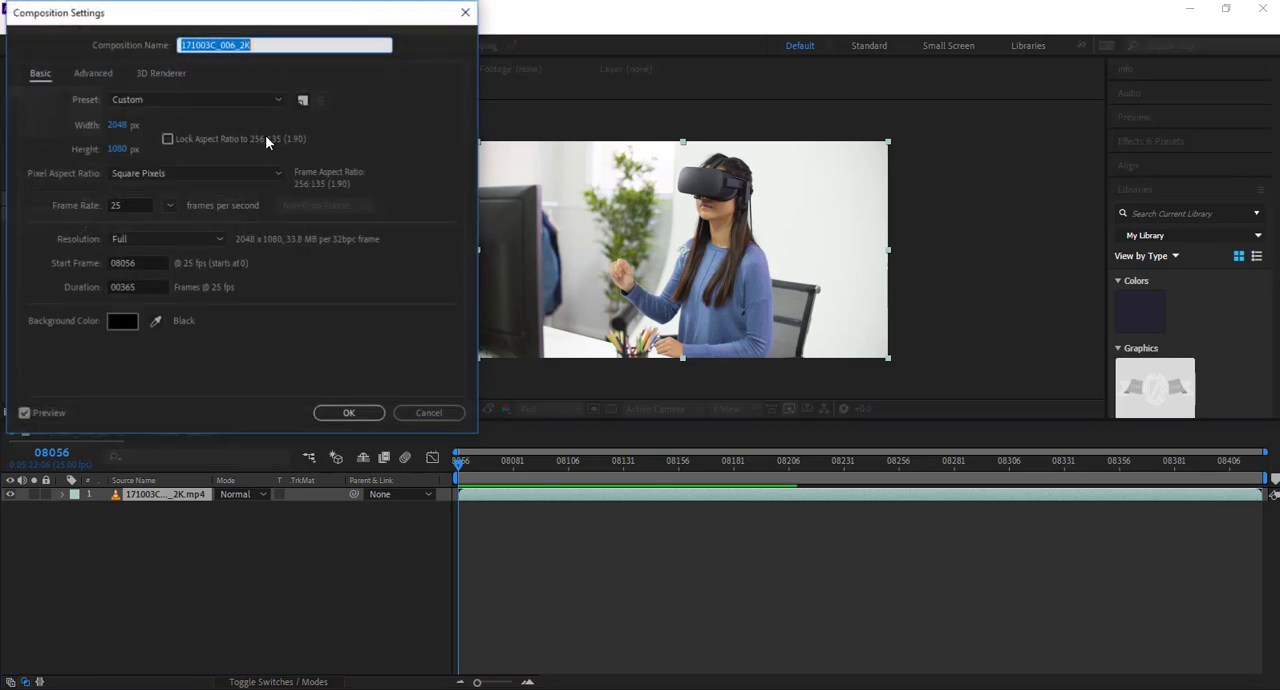
pyautogui.click(154, 262)
pyautogui.write('0')
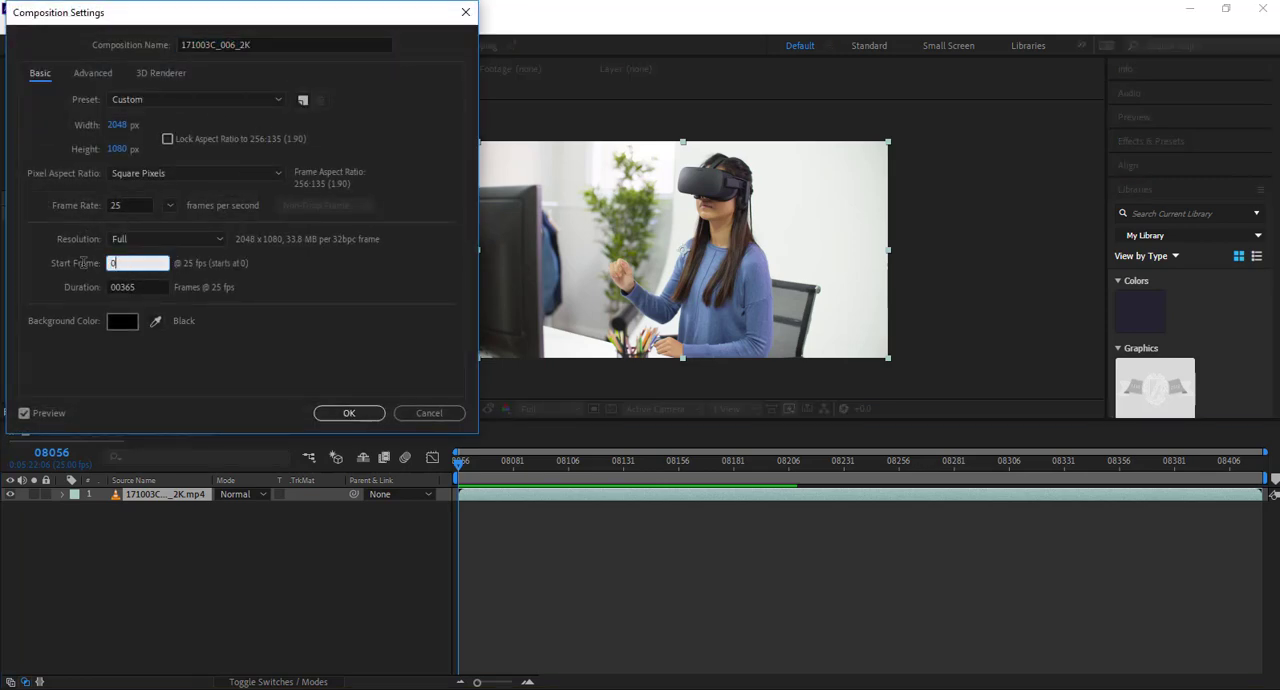
pyautogui.press('Return')
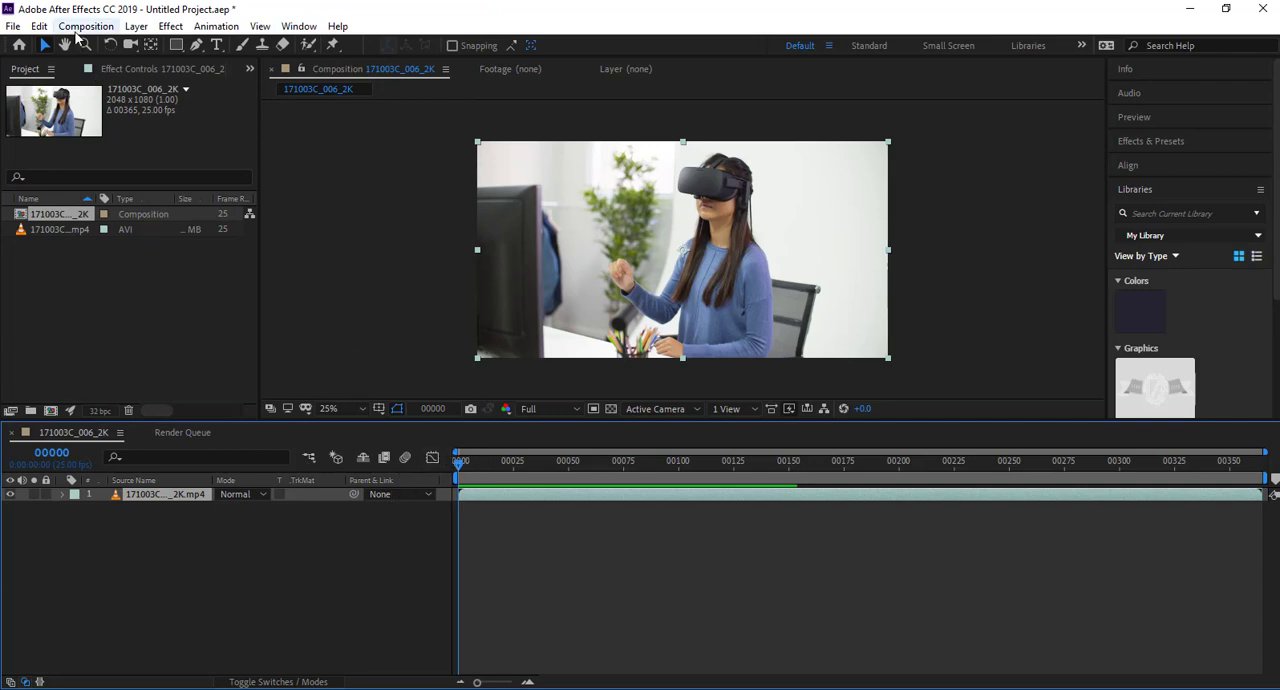
# Switch to NukeX to view the Tracking_01.nk script, and return to After Effects.
pyautogui.moveTo(666, 677)
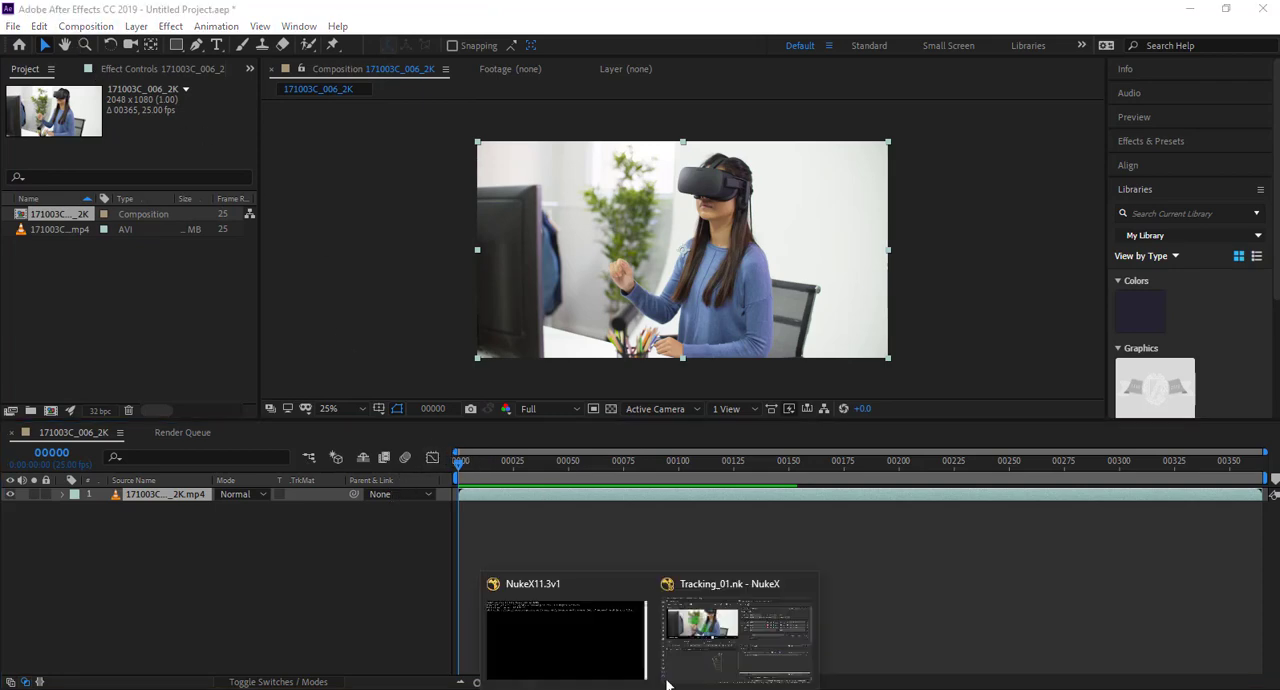
pyautogui.click(737, 630)
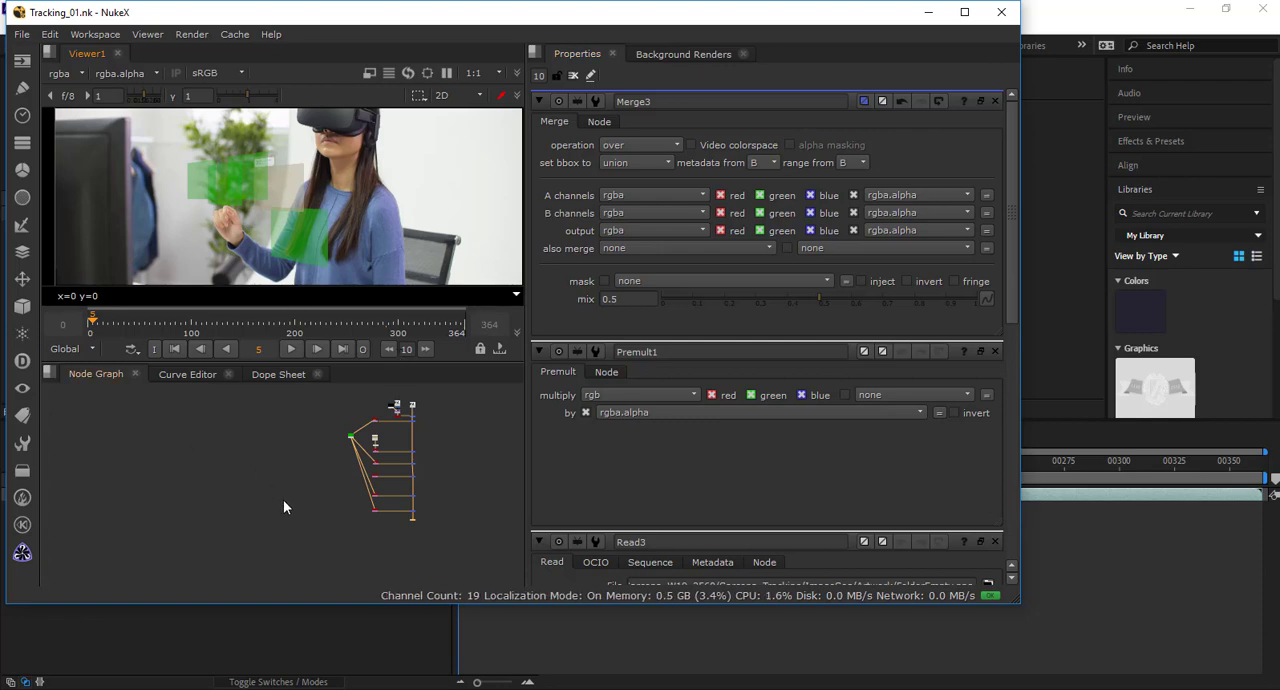
pyautogui.click(323, 624)
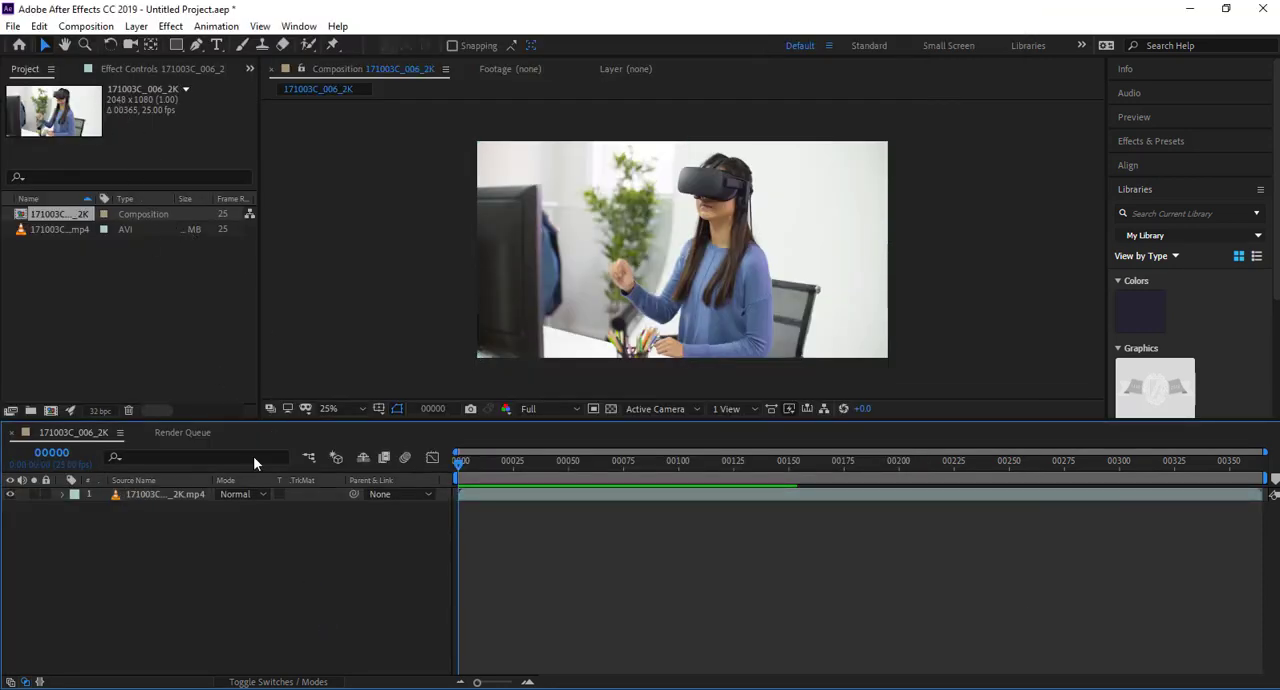
# Add the 171003C_006_2K composition to the Render Queue for export.
pyautogui.click(13, 26)
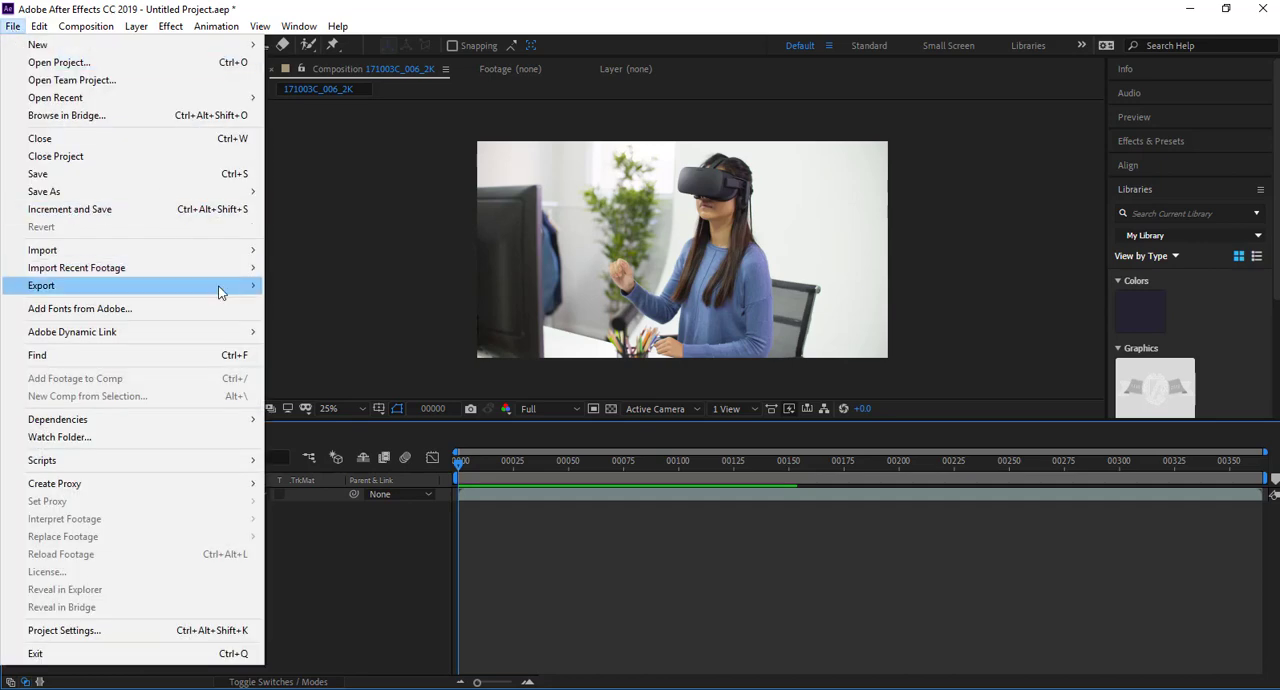
pyautogui.moveTo(230, 287)
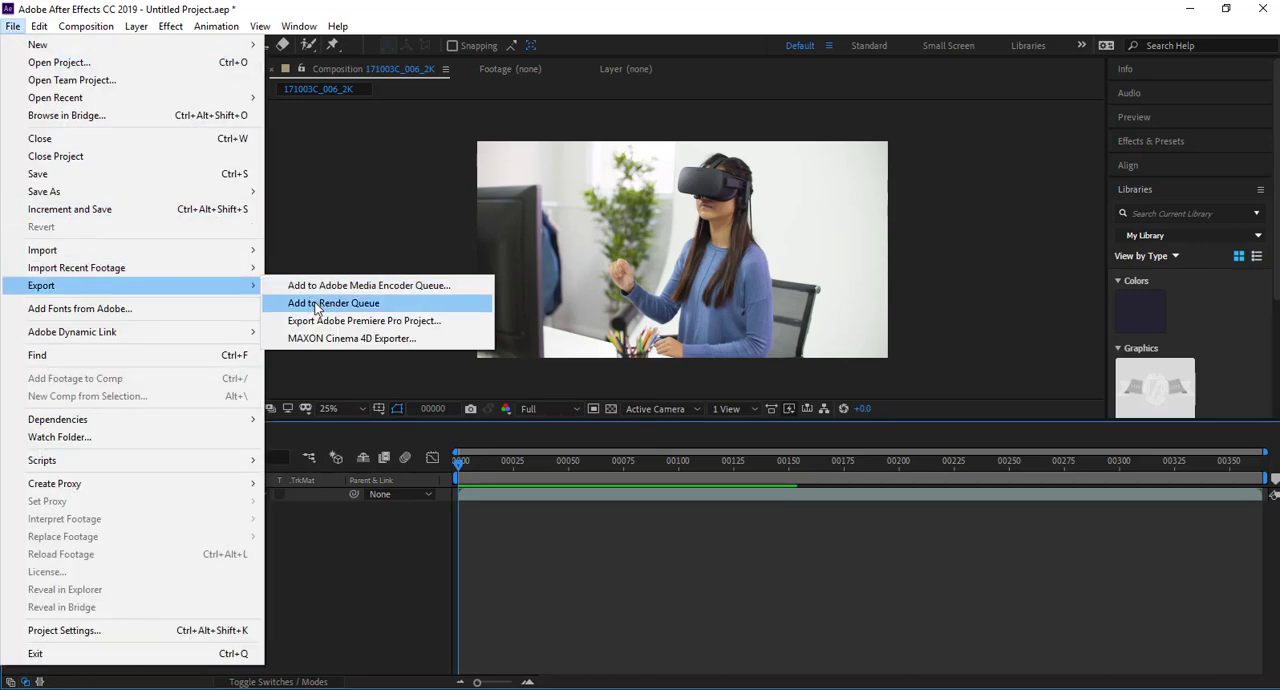
pyautogui.click(320, 304)
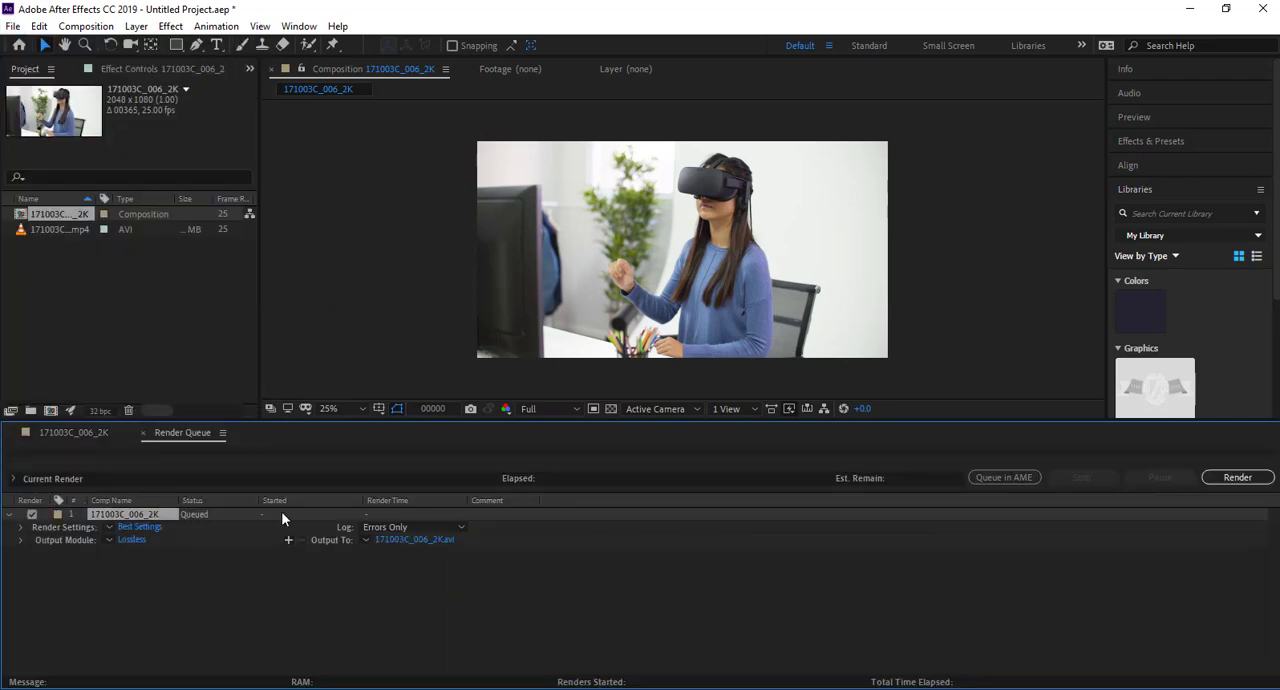
# Set the queued render's output module format to TIFF Sequence.
pyautogui.click(140, 540)
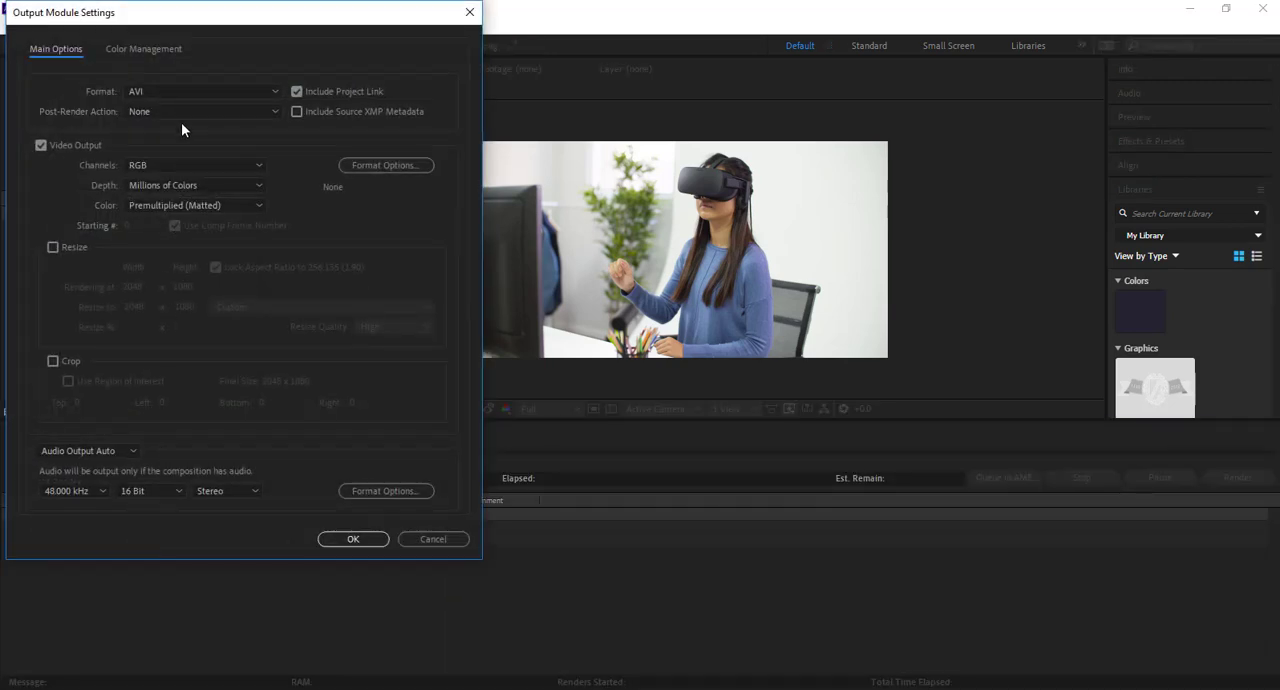
pyautogui.click(180, 91)
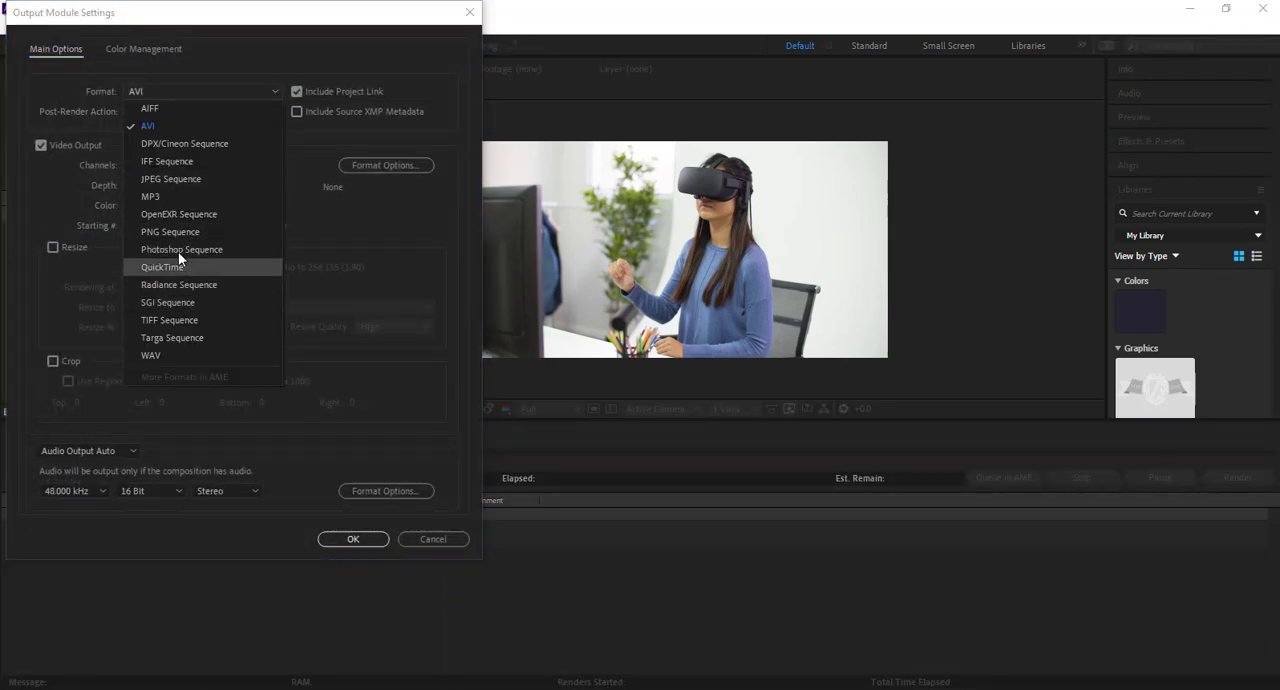
pyautogui.click(172, 319)
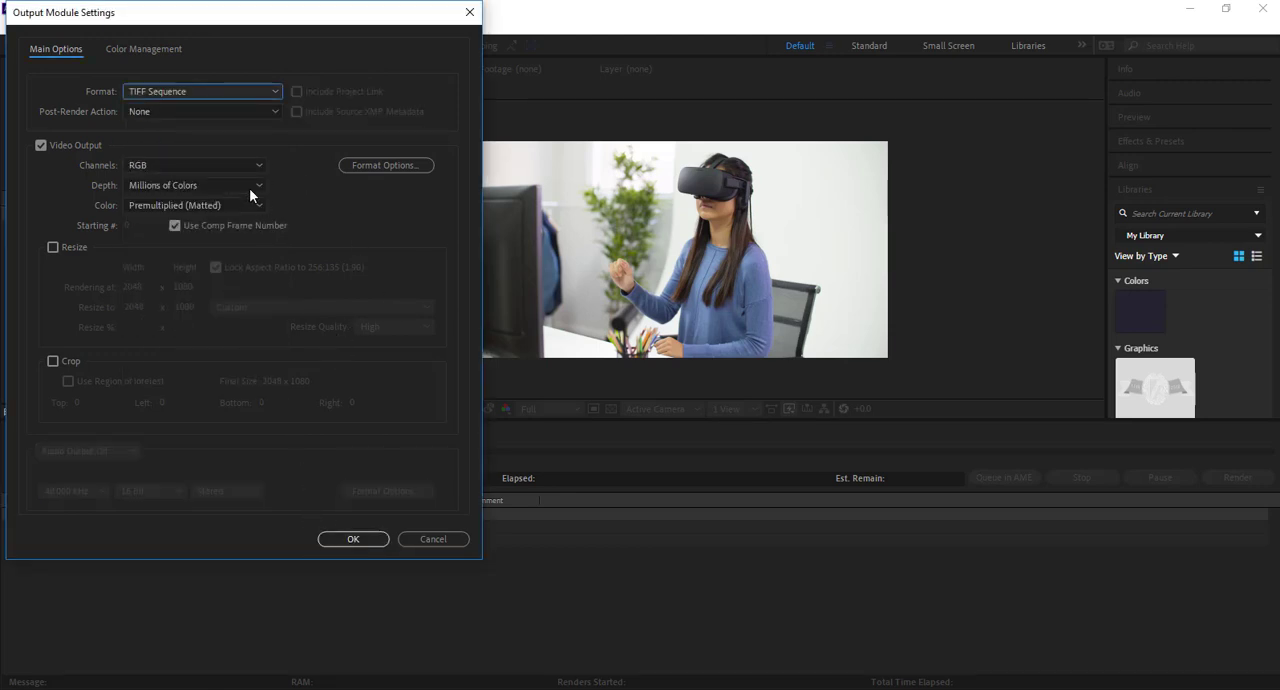
pyautogui.click(220, 90)
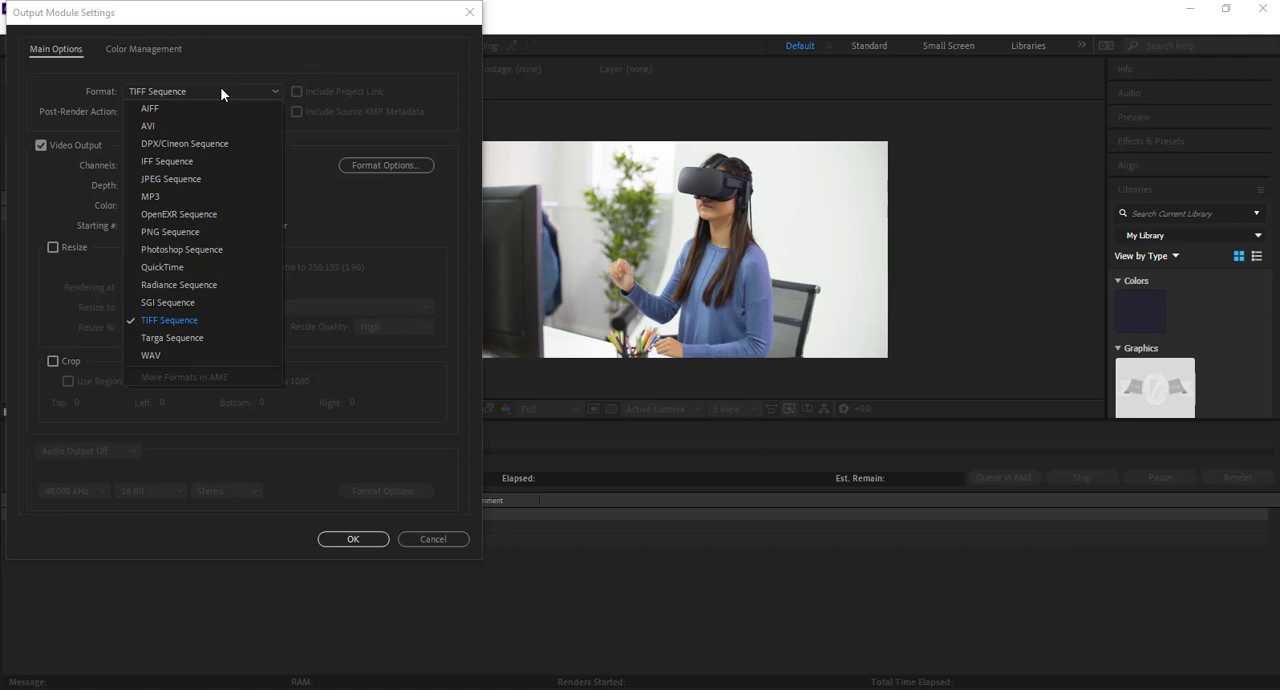
pyautogui.click(343, 541)
pyautogui.click(343, 538)
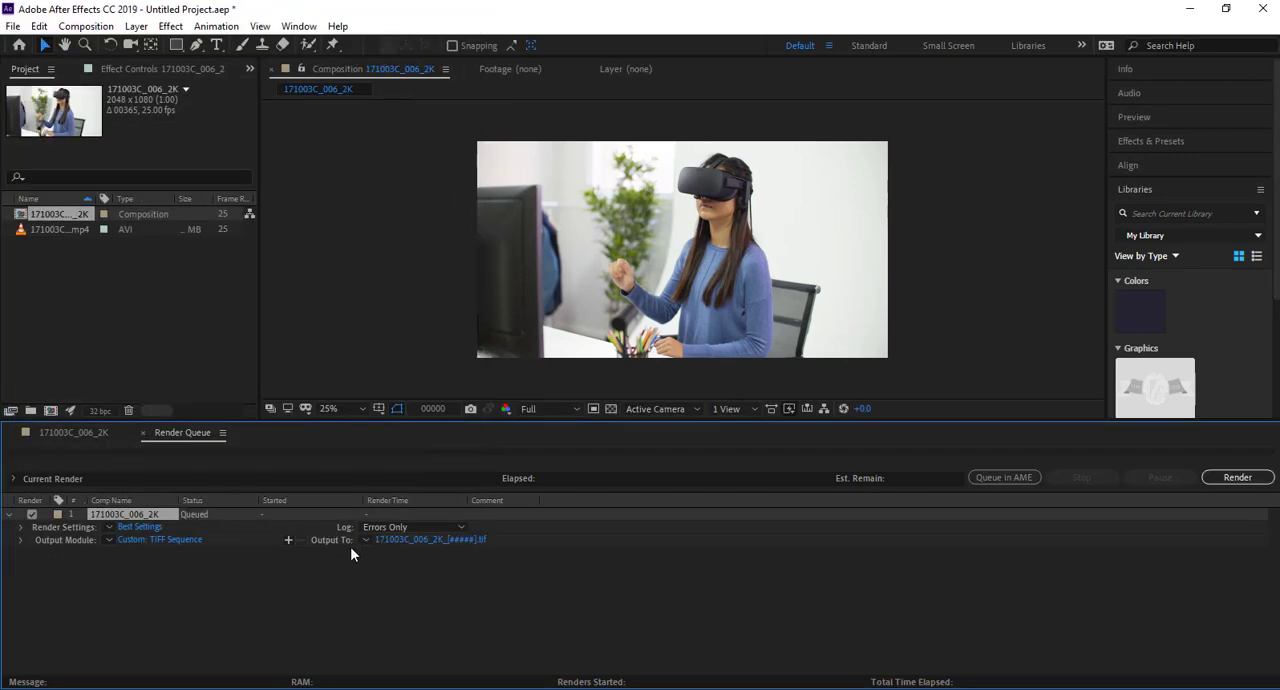
# For the render's output location, create a folder named FullResHologram inside ImageSeq and open it.
pyautogui.click(420, 538)
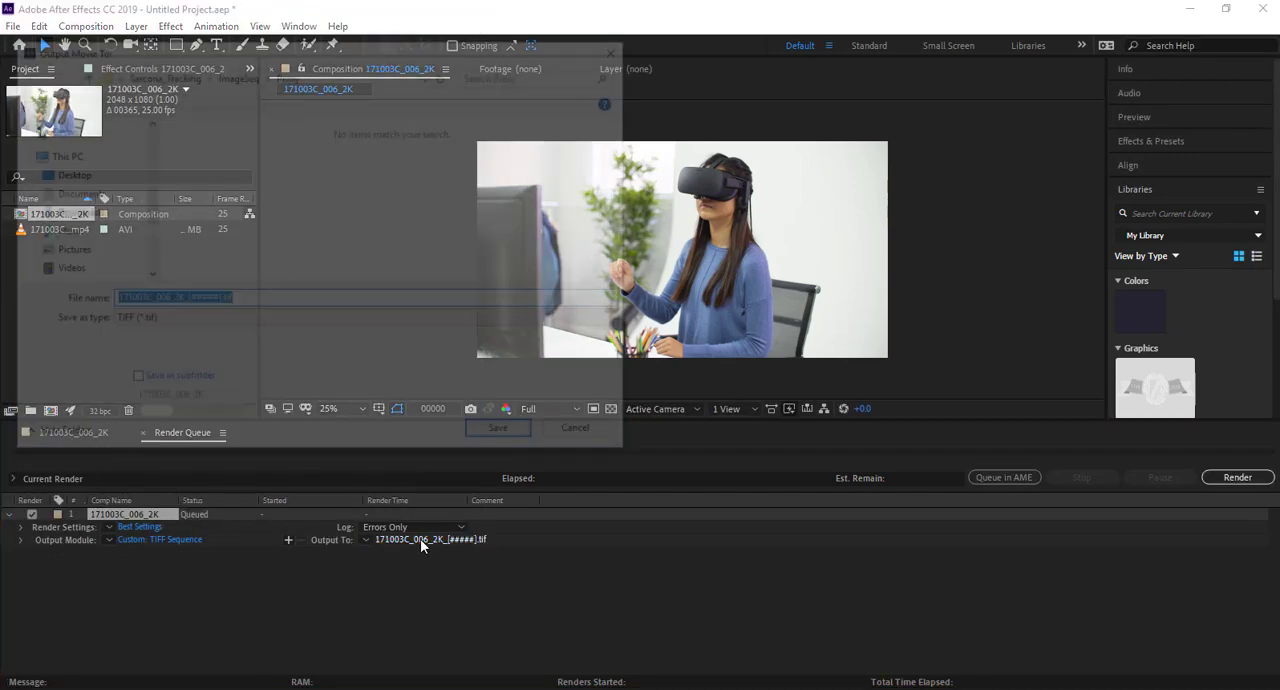
pyautogui.click(183, 78)
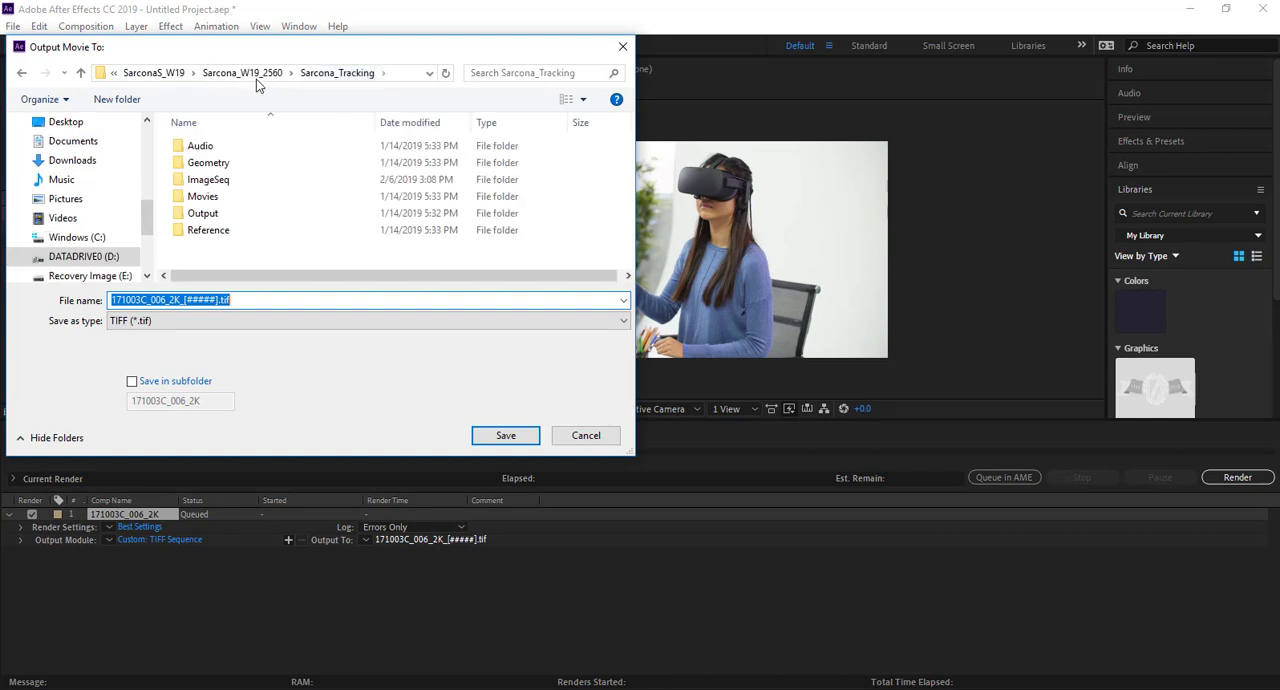
pyautogui.doubleClick(226, 182)
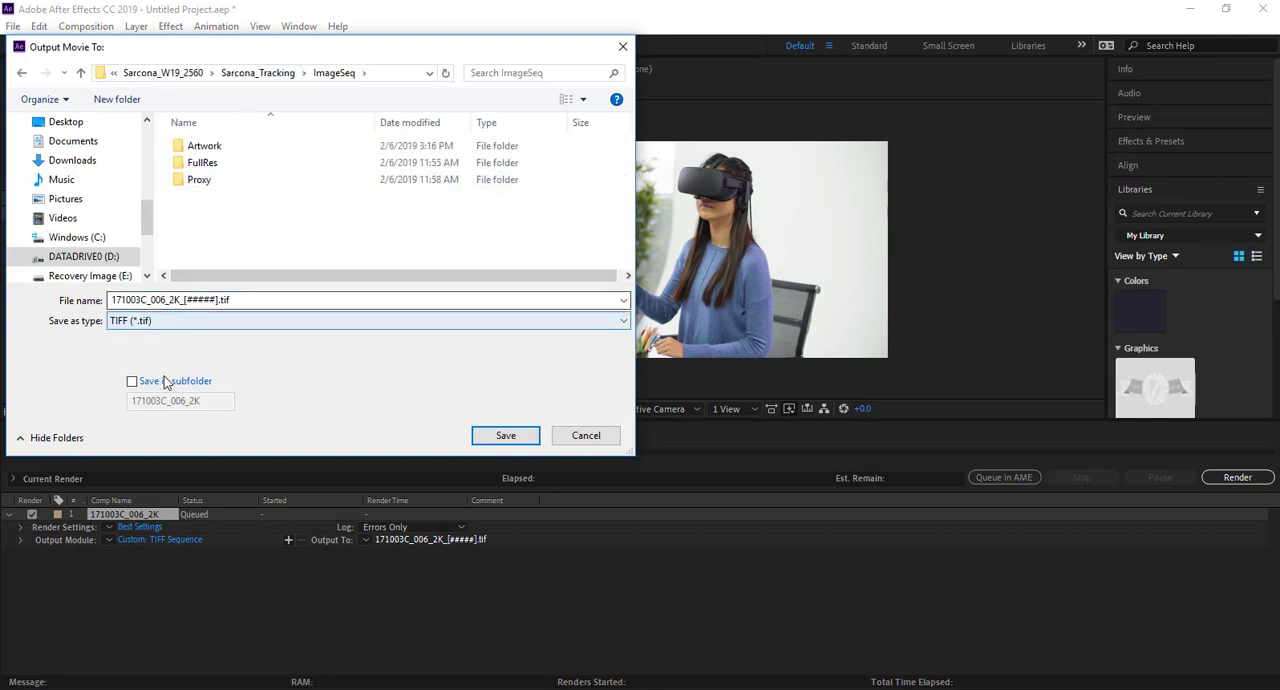
pyautogui.click(184, 300)
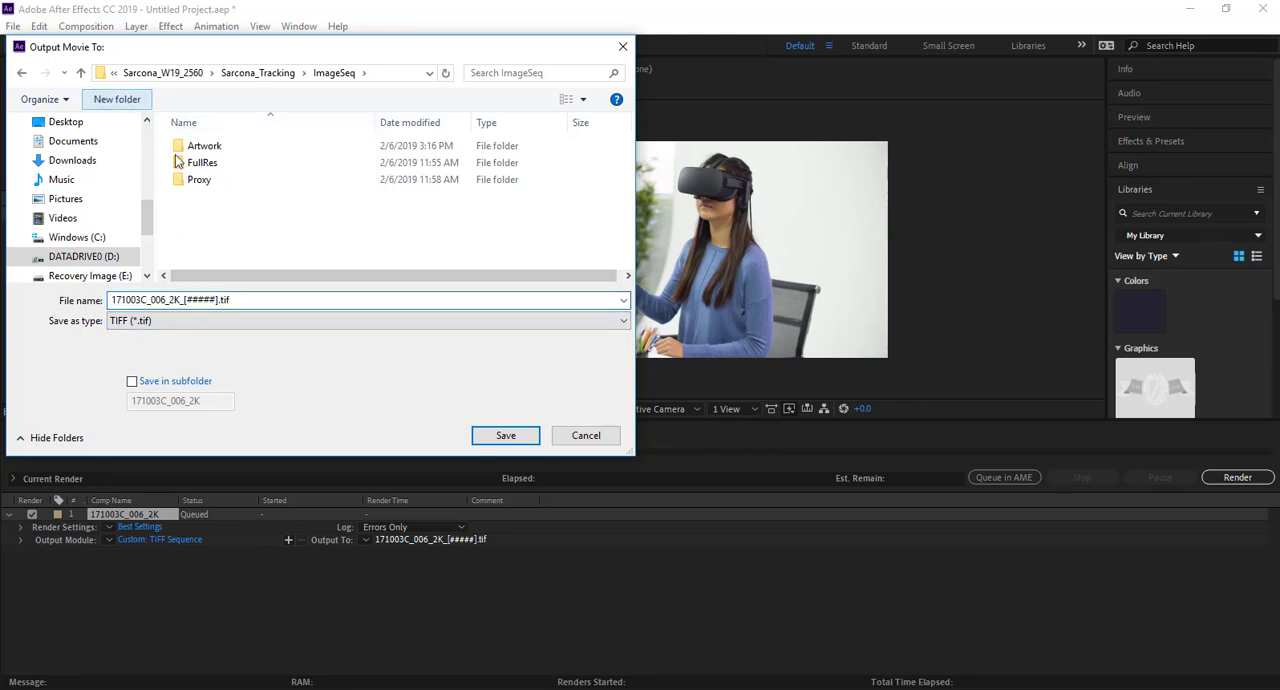
pyautogui.click(117, 99)
pyautogui.write('FullRe')
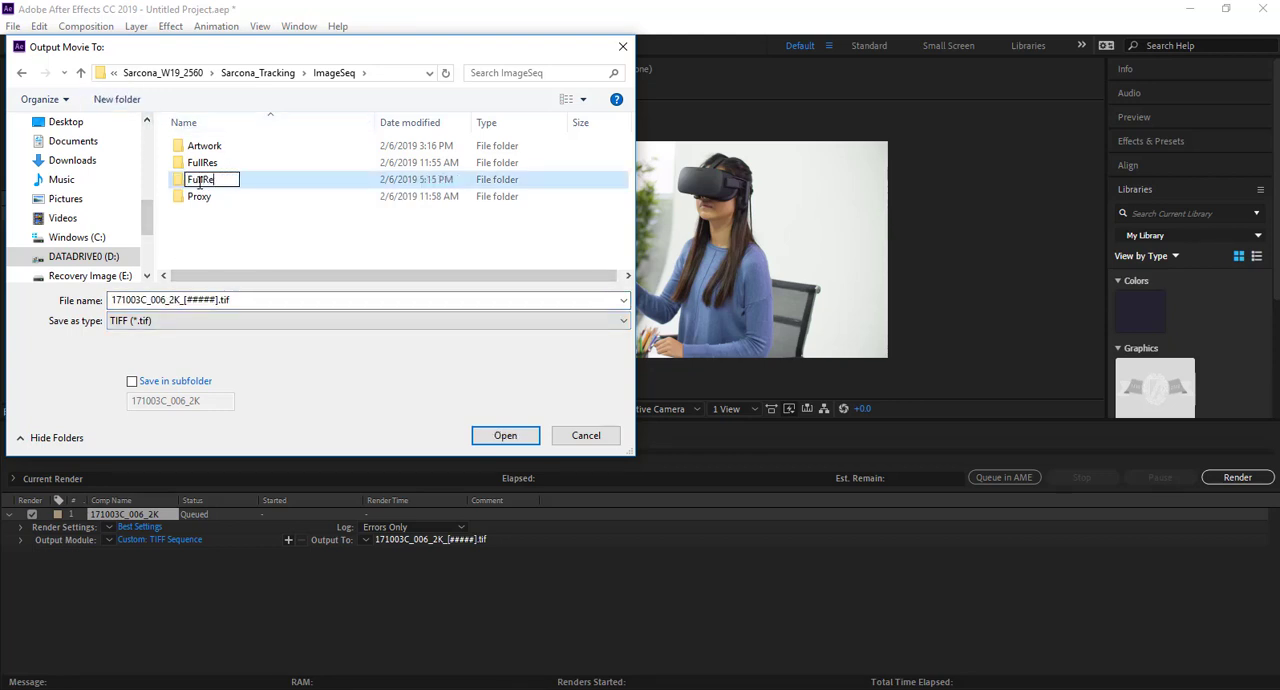
pyautogui.write('sHologram')
pyautogui.press('Return')
pyautogui.doubleClick(200, 181)
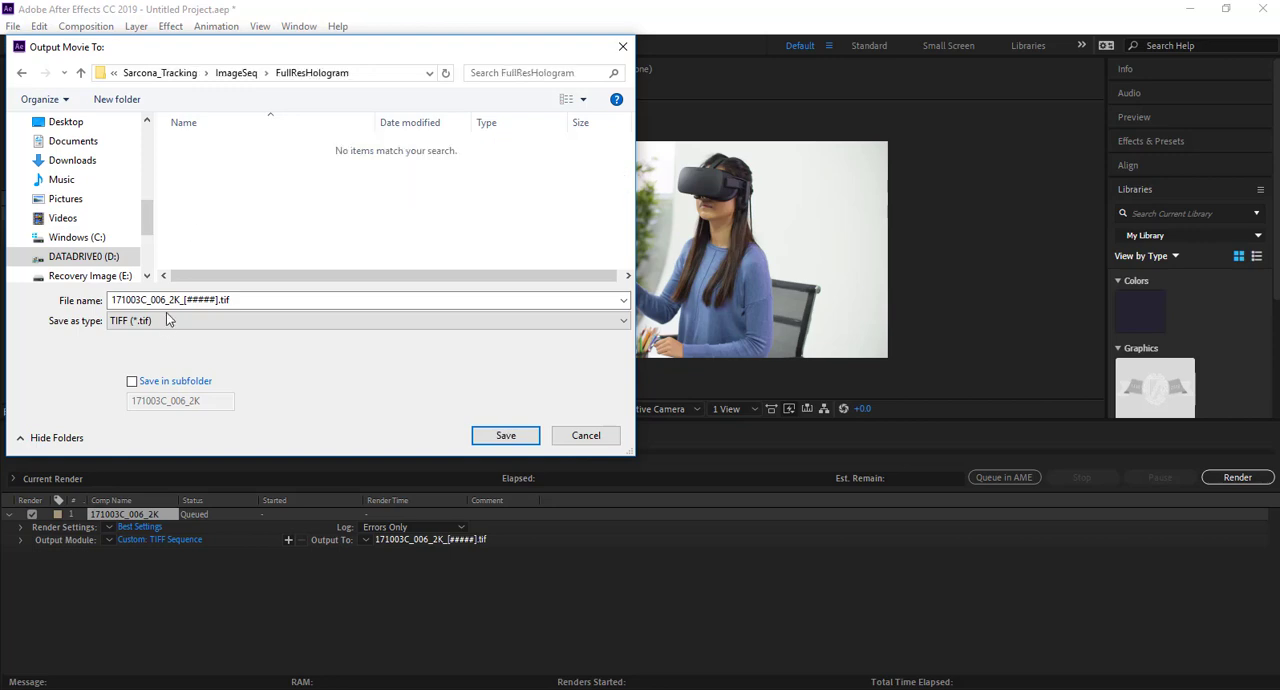
# Name the output sequence FullResHolo.[#####].tif and save it as the render's output in the FullResHologram folder.
pyautogui.click(175, 299)
pyautogui.moveTo(178, 299); pyautogui.dragTo(85, 307)
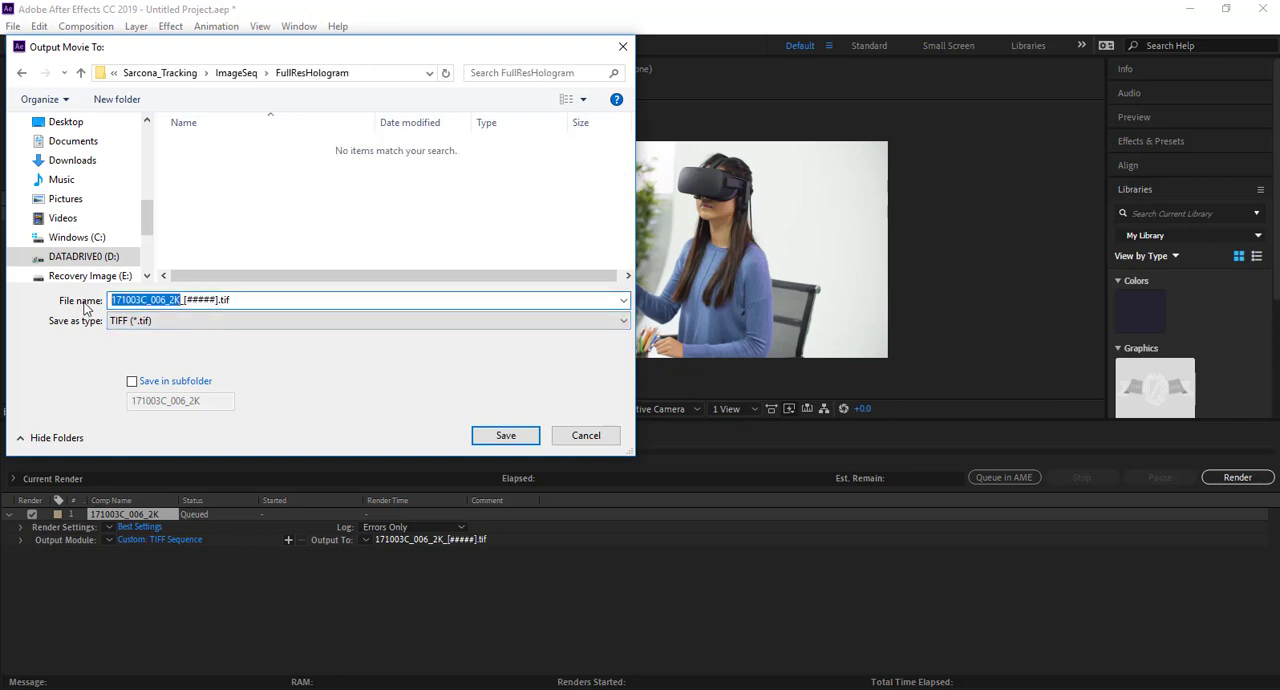
pyautogui.write('FullResHolo')
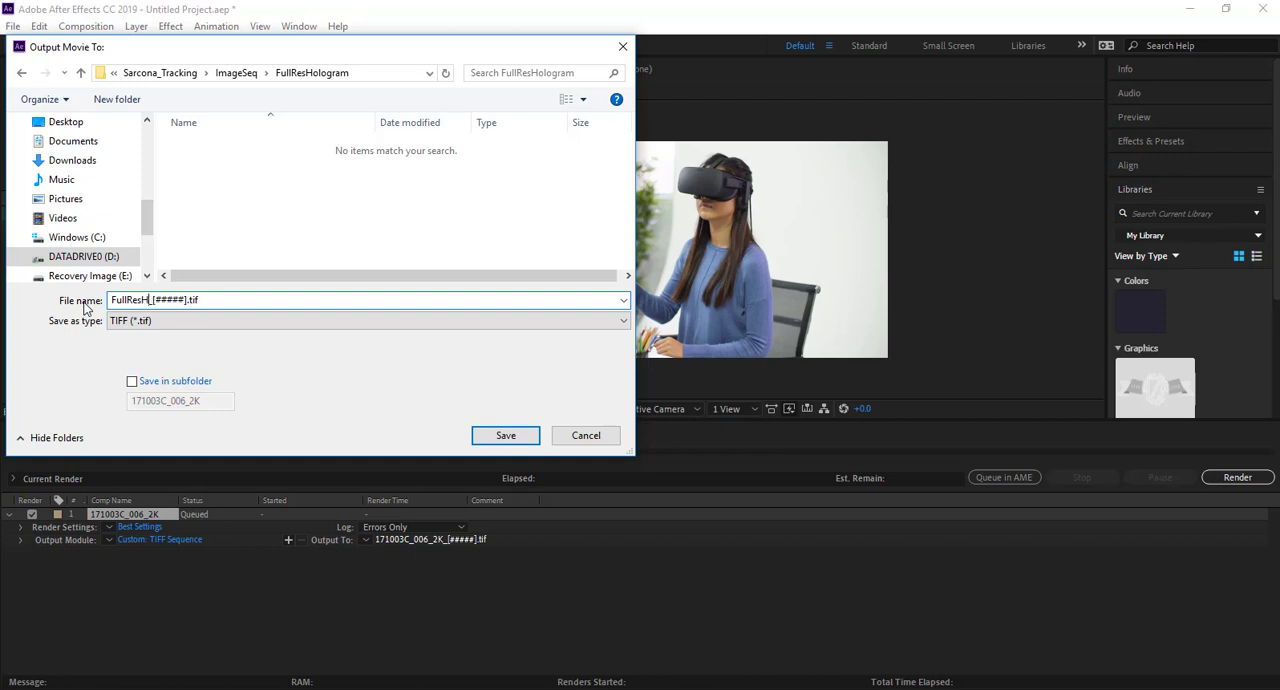
pyautogui.press('Delete')
pyautogui.write('.')
pyautogui.click(502, 433)
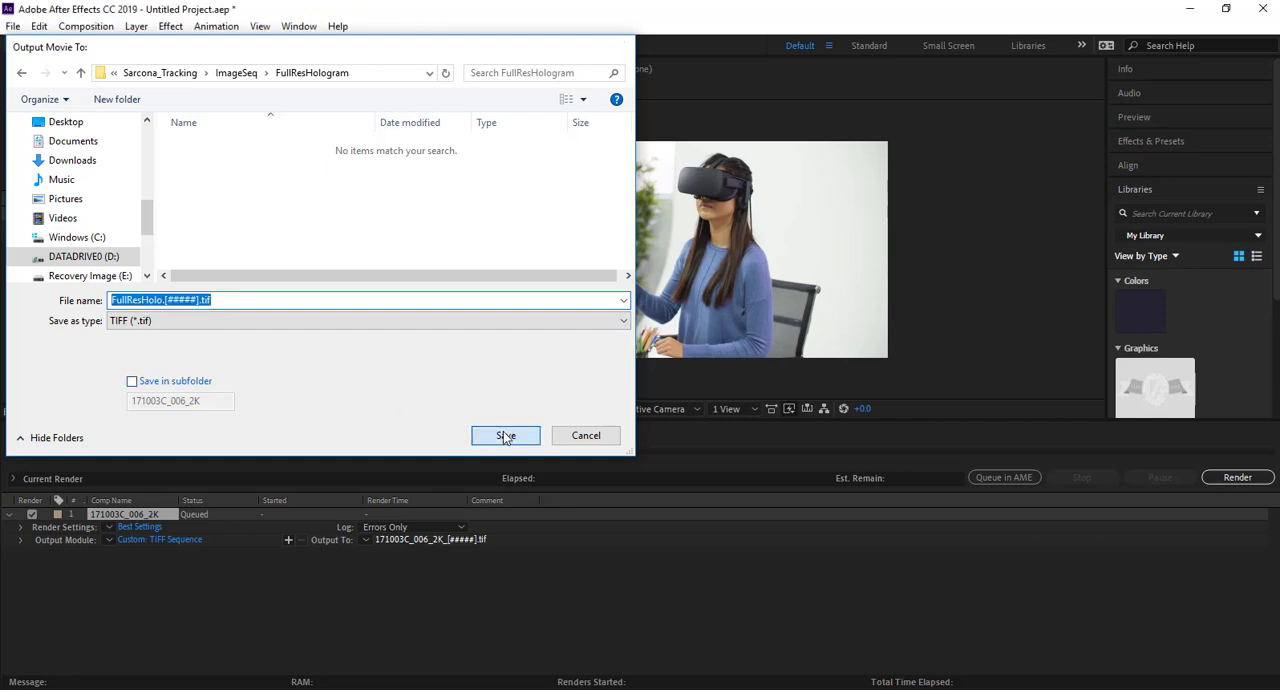
# Start rendering the queued TIFF sequence and stop the render partway.
pyautogui.click(1236, 478)
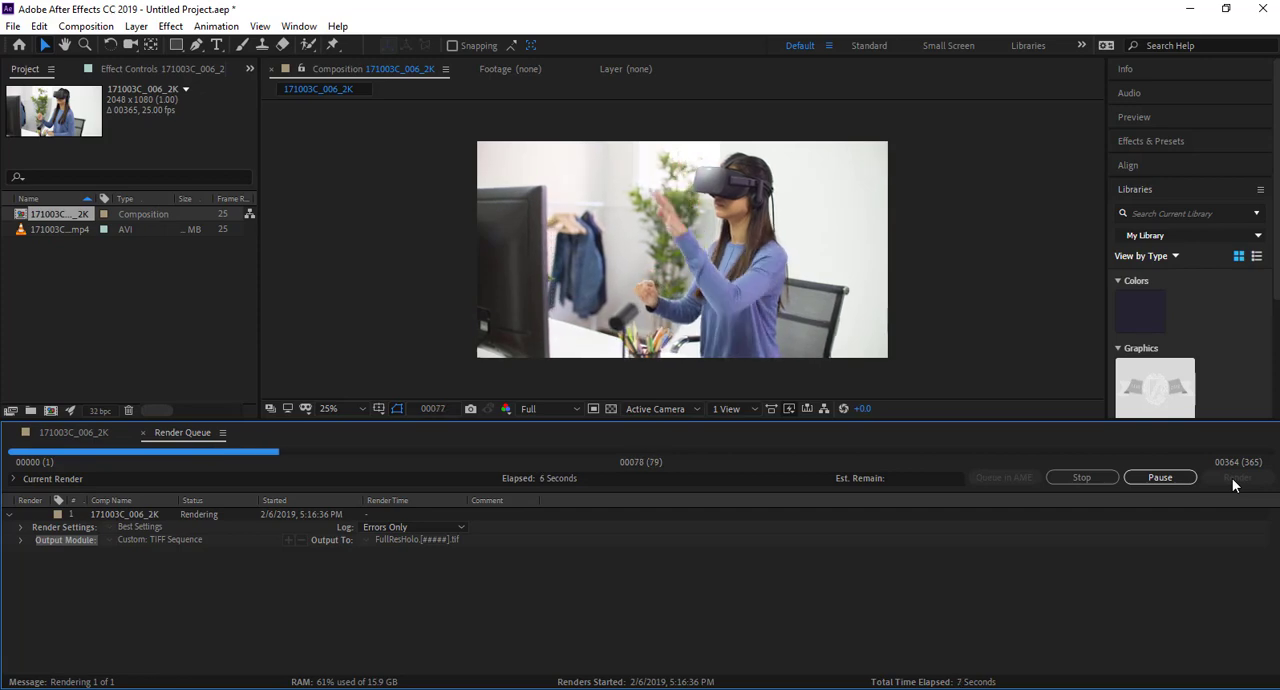
pyautogui.click(1140, 478)
pyautogui.click(1112, 478)
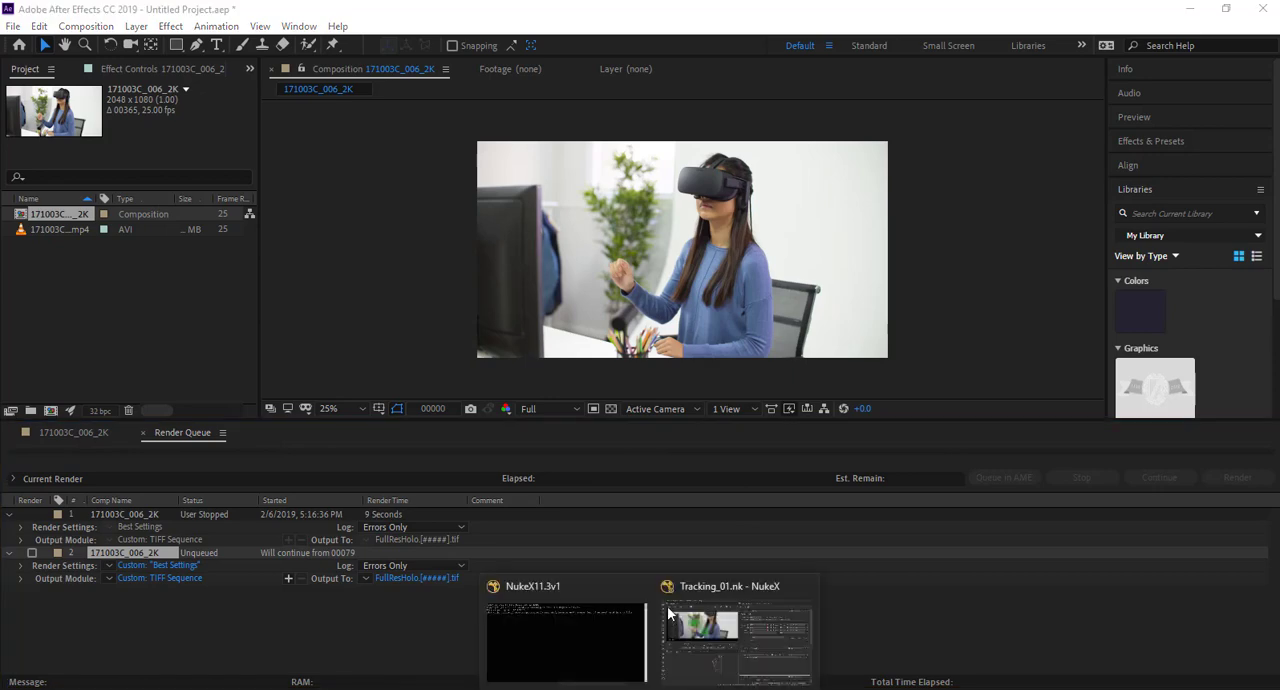
# Switch to NukeX, find an empty area of the node graph, and enlarge the window to fill most of the screen.
pyautogui.click(722, 646)
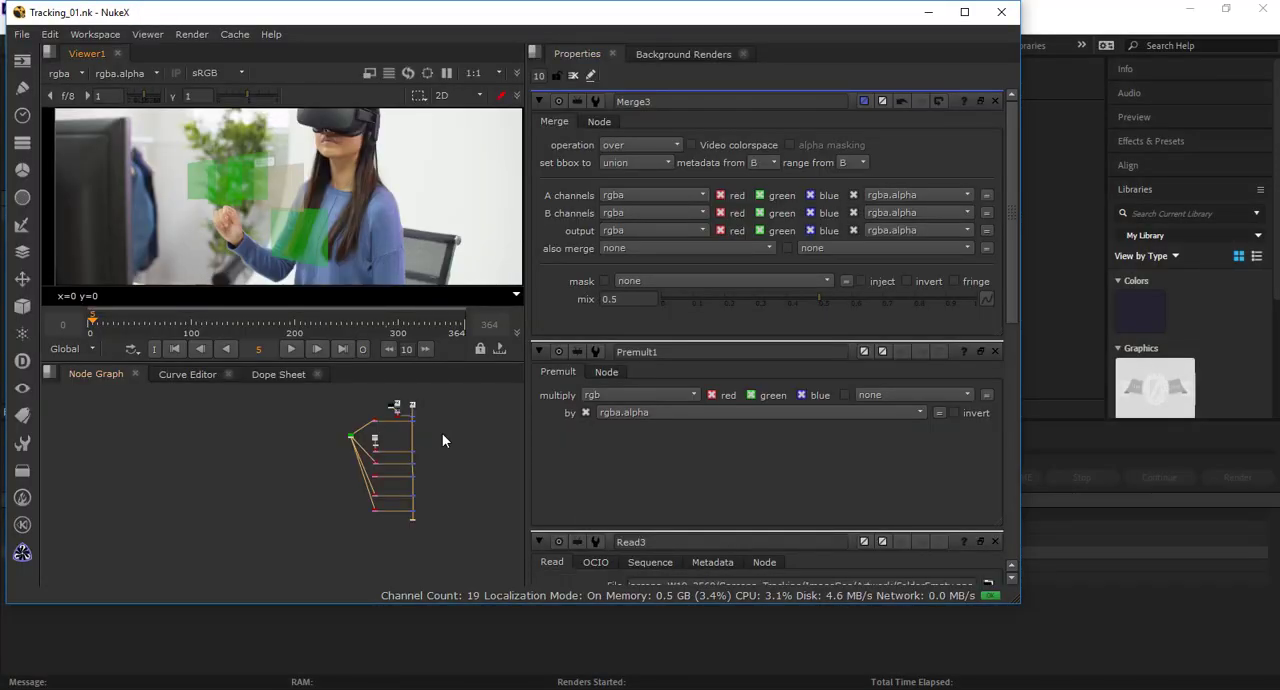
pyautogui.moveTo(442, 434)
pyautogui.mouseDown()
pyautogui.moveTo(158, 454)
pyautogui.moveTo(292, 448)
pyautogui.mouseUp()
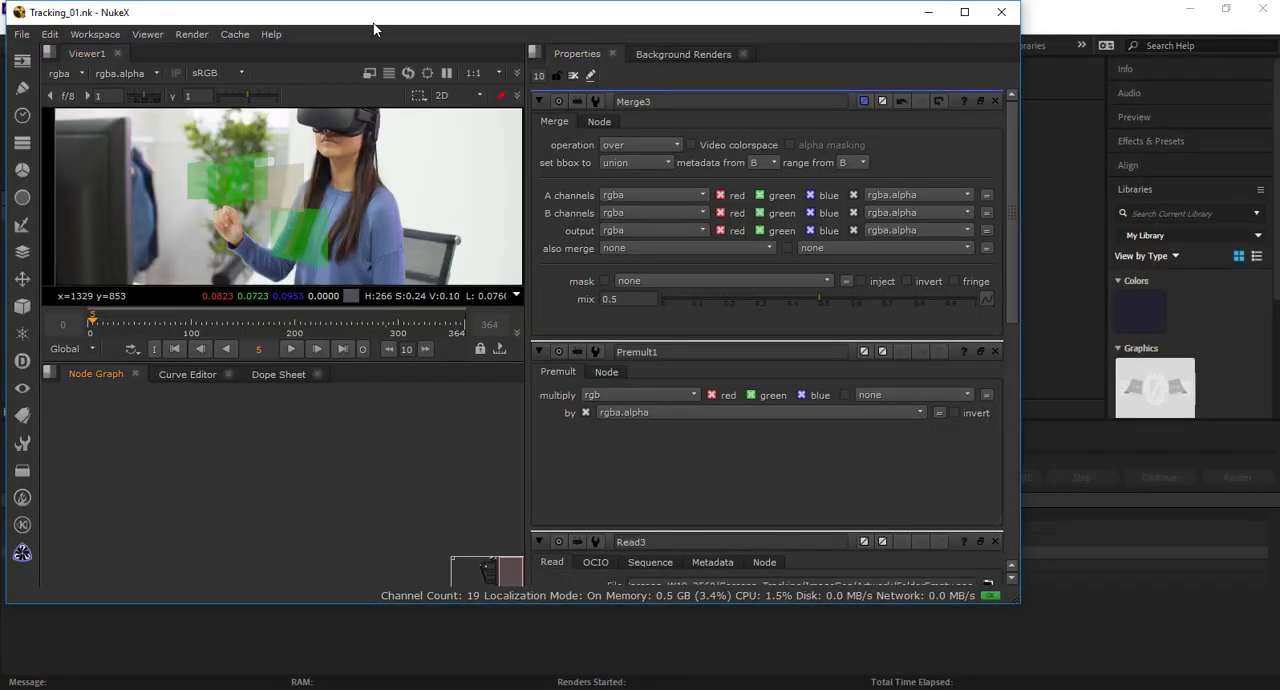
pyautogui.moveTo(374, 17); pyautogui.dragTo(430, 1)
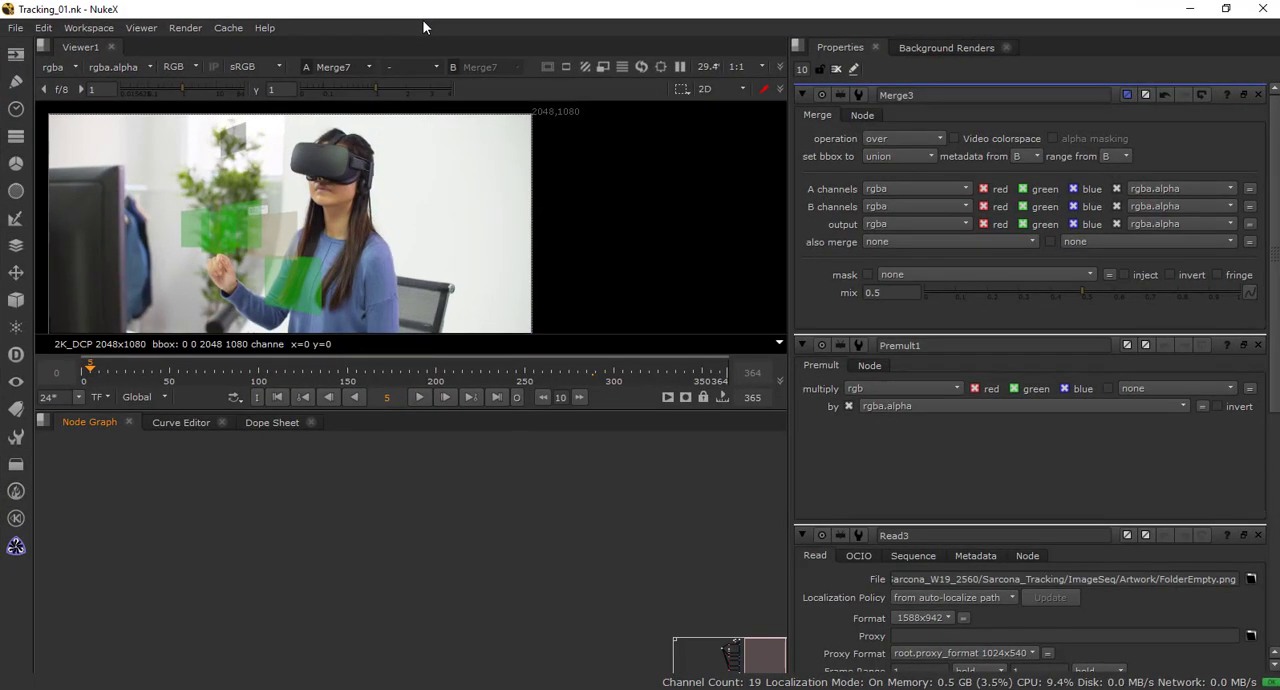
pyautogui.doubleClick(411, 19)
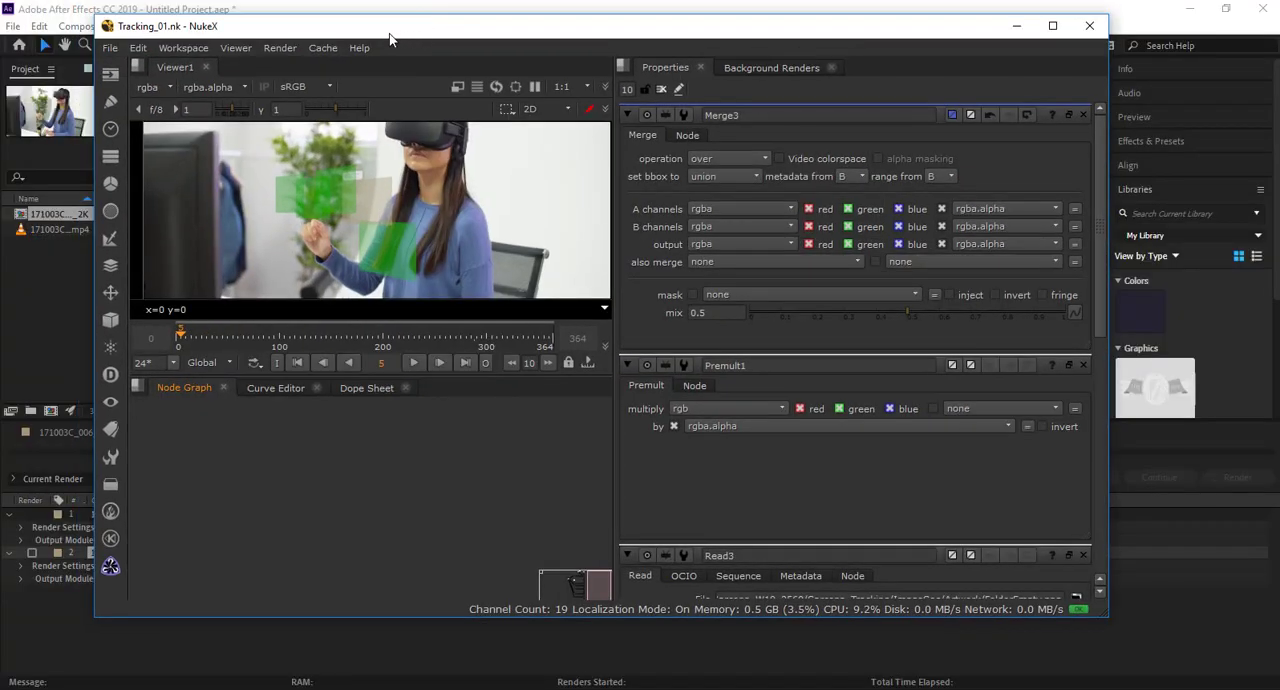
pyautogui.moveTo(390, 38); pyautogui.dragTo(328, 24)
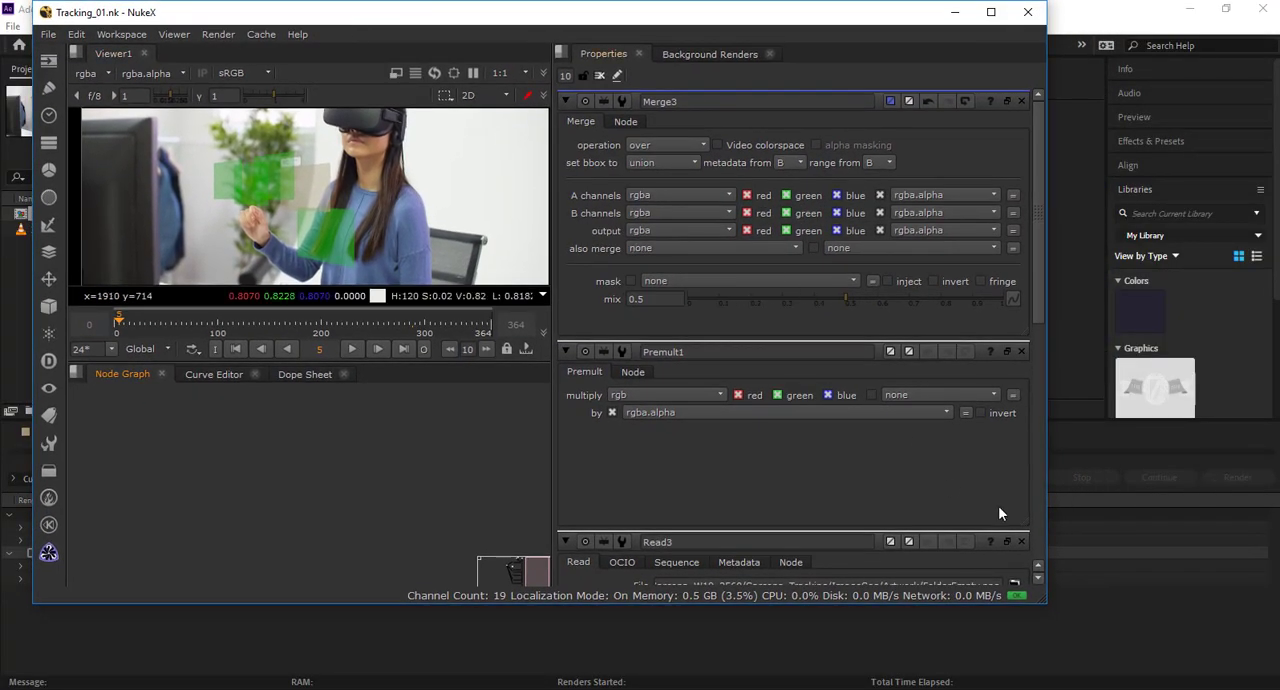
pyautogui.moveTo(1040, 594); pyautogui.dragTo(1269, 681)
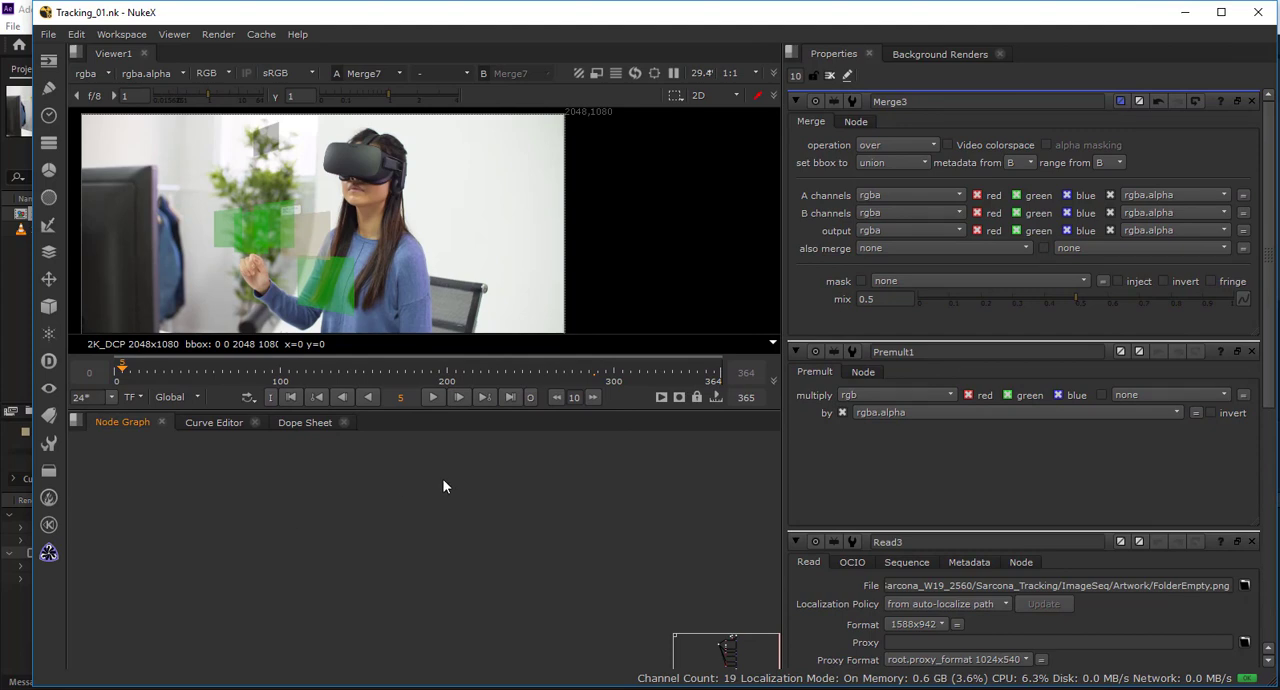
# In the Project Settings, set the project directory to the tracking project's main folder, where Tracking_01.nk is stored.
pyautogui.press('s')
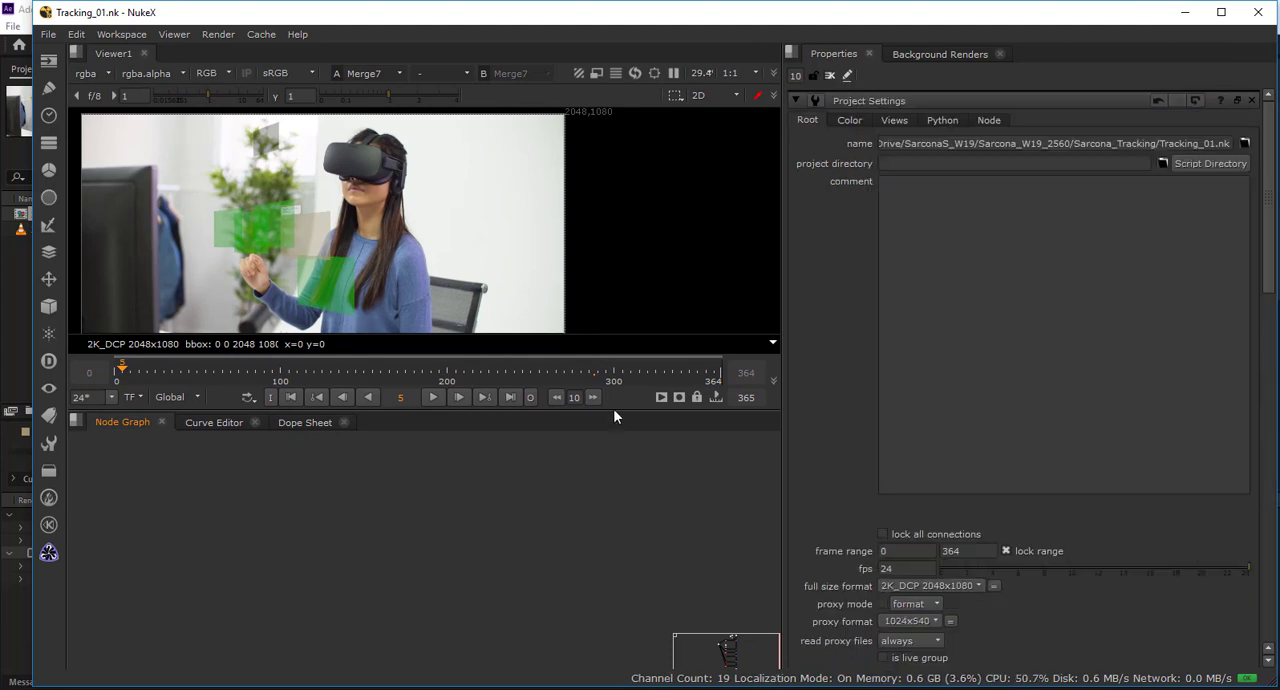
pyautogui.click(1160, 163)
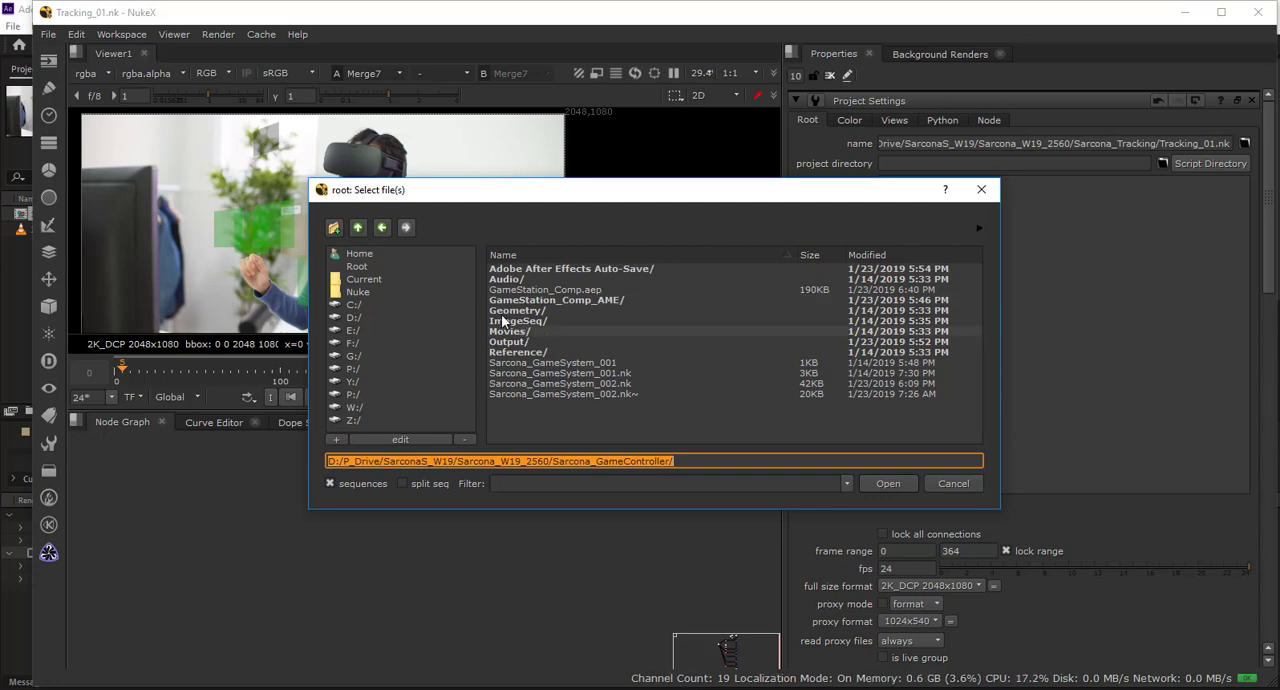
pyautogui.click(357, 227)
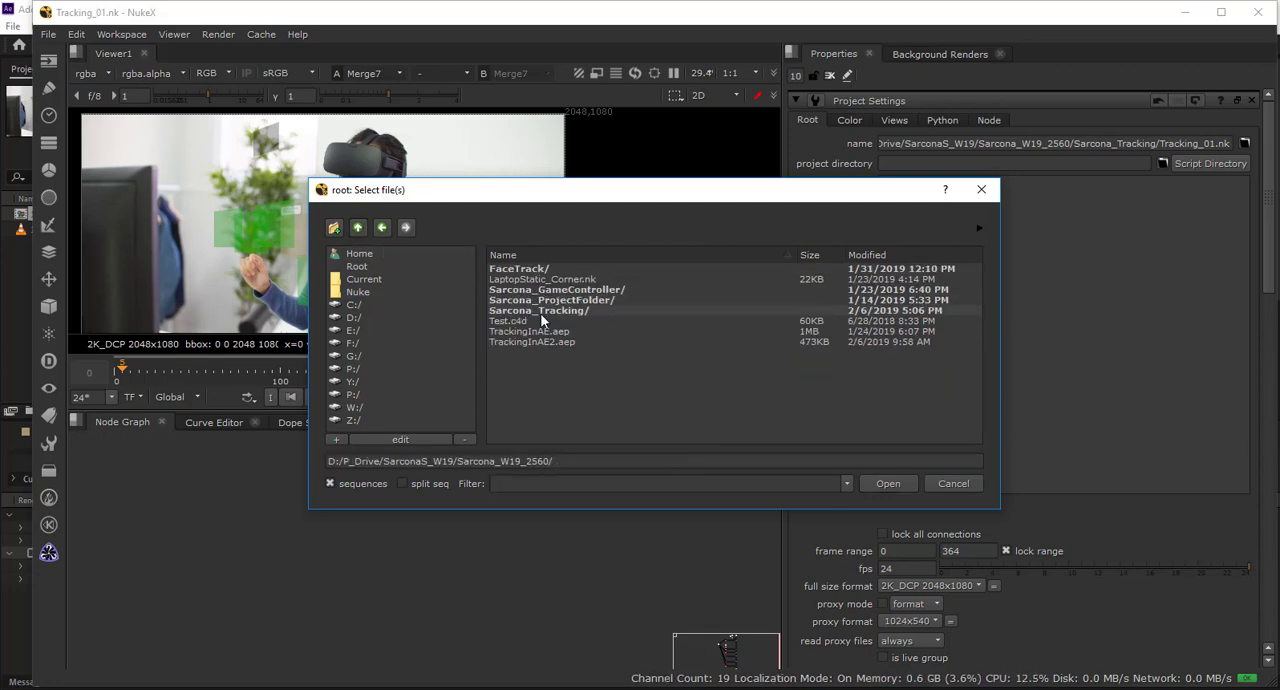
pyautogui.doubleClick(540, 311)
pyautogui.click(880, 483)
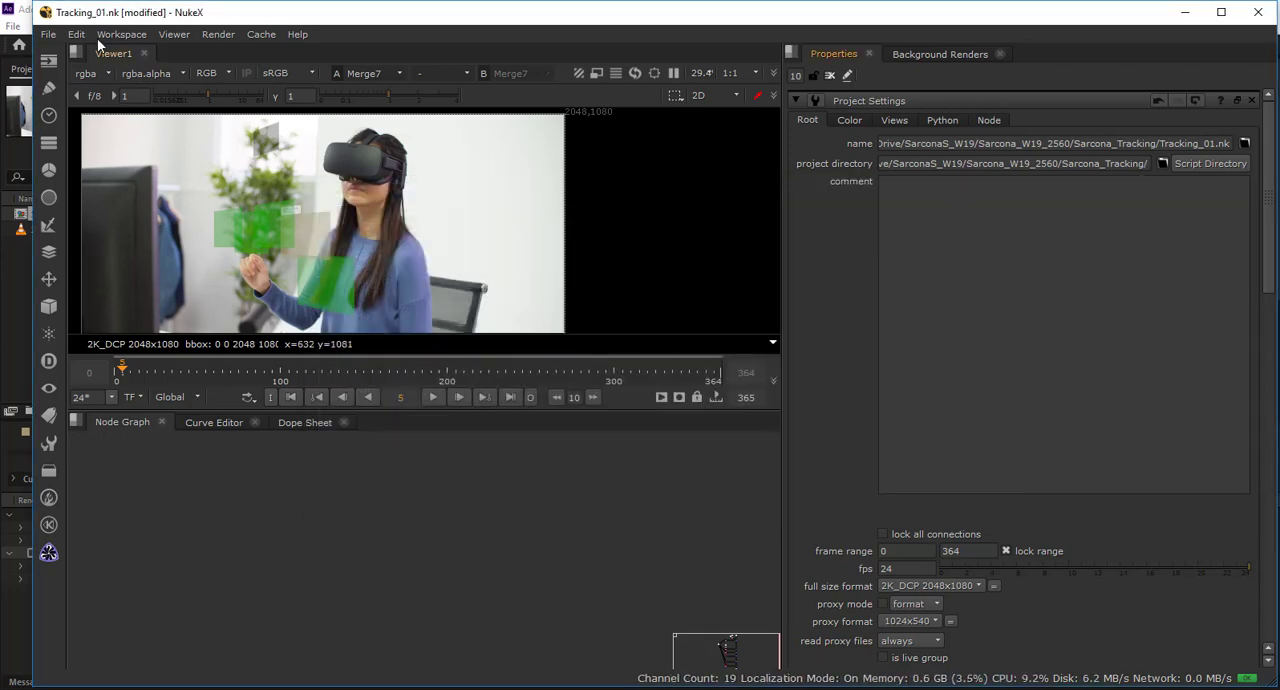
# Save the script as a new version, changing the name to Tracking_02.nk prefixed with the owner's surname and an underscore.
pyautogui.click(48, 34)
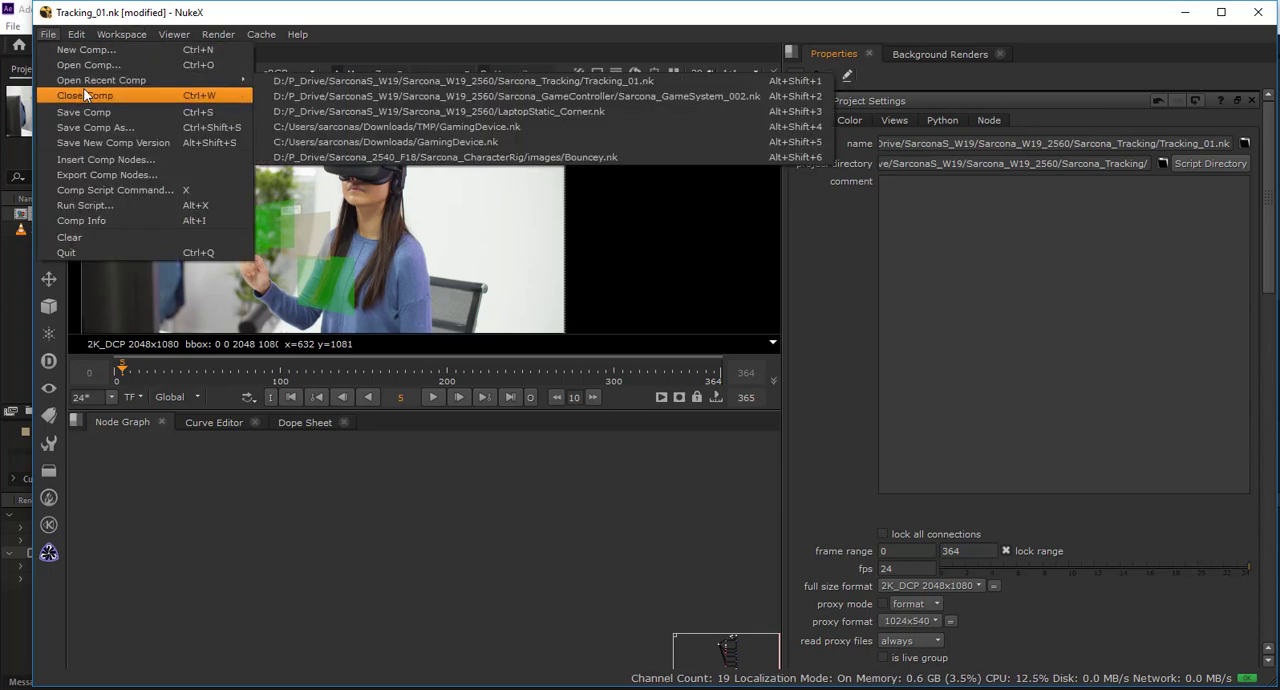
pyautogui.click(100, 127)
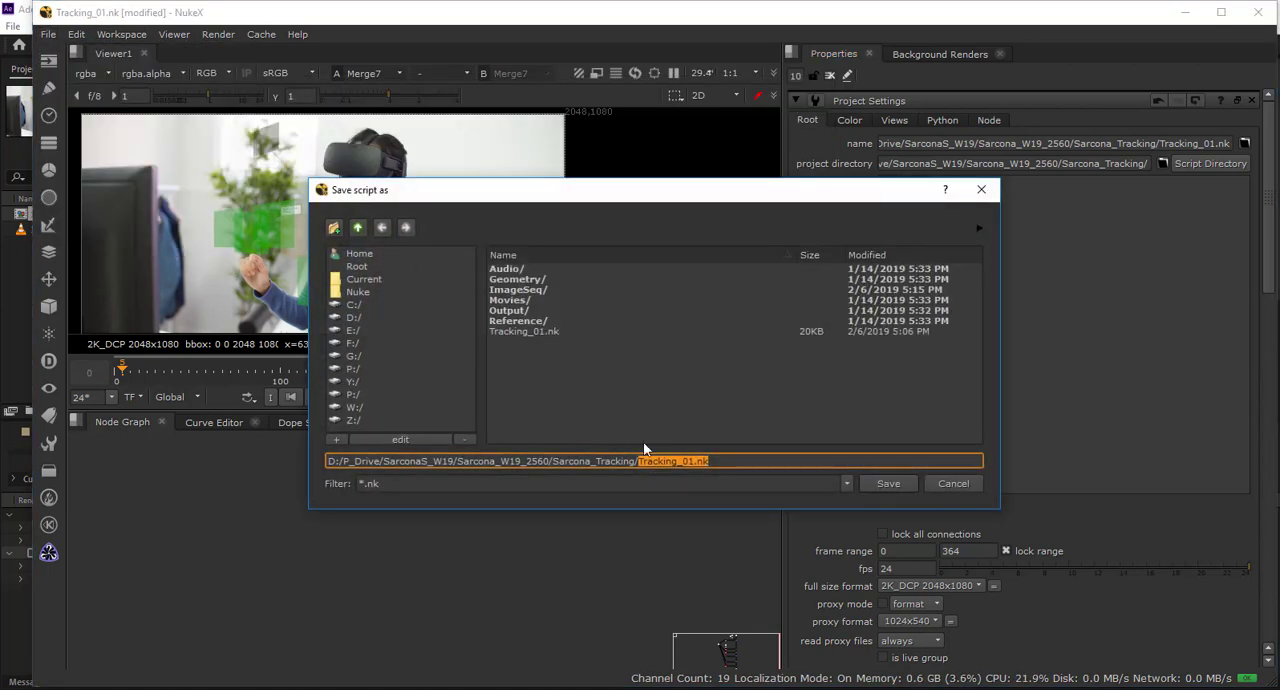
pyautogui.click(693, 462)
pyautogui.press('BackSpace')
pyautogui.write('2')
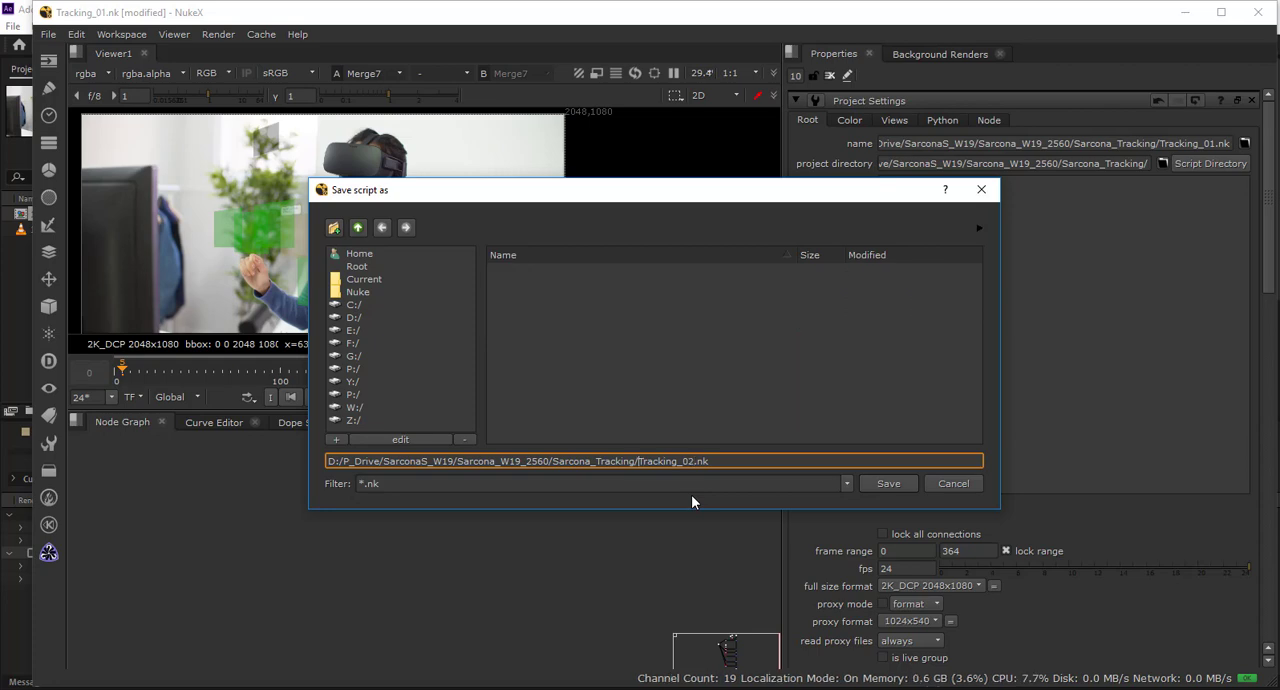
pyautogui.hotkey('ctrl', 'Left')
pyautogui.write('Sarcona_')
pyautogui.press('Return')
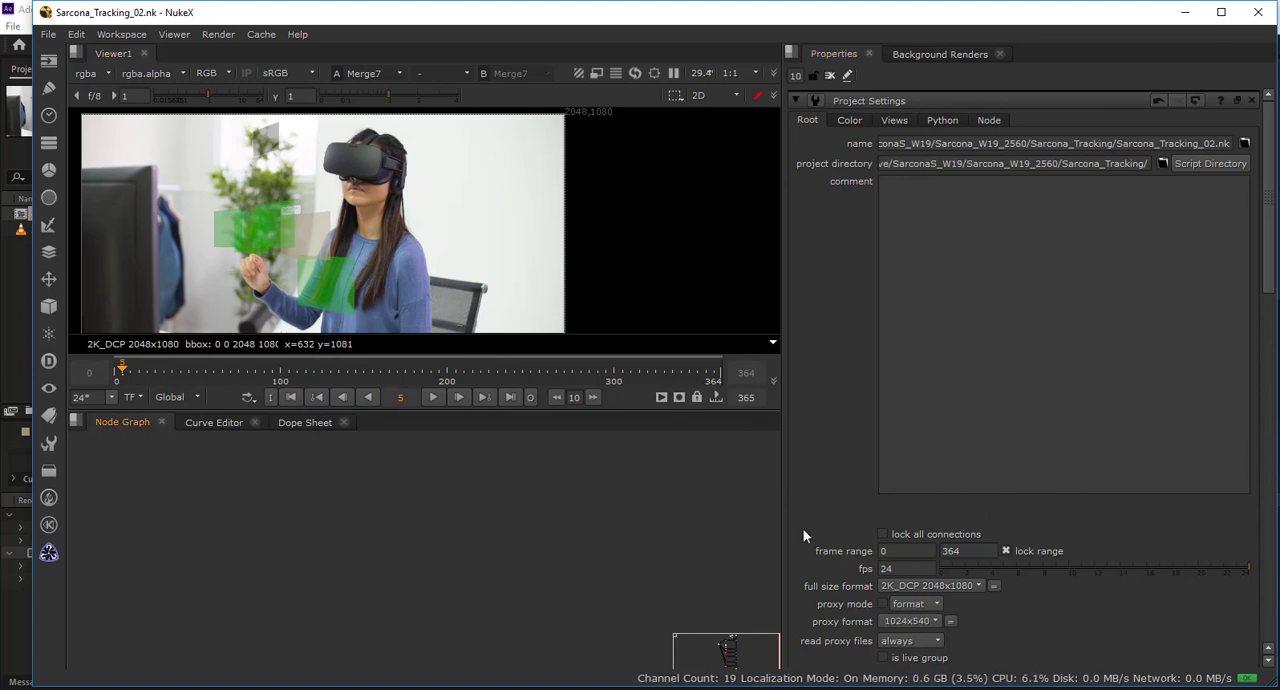
# Check the full size format options, and read the GirlTrackingInterface.#####.tif sequence (0-364) from ImageSeq/FullRes into the node graph.
pyautogui.click(919, 585)
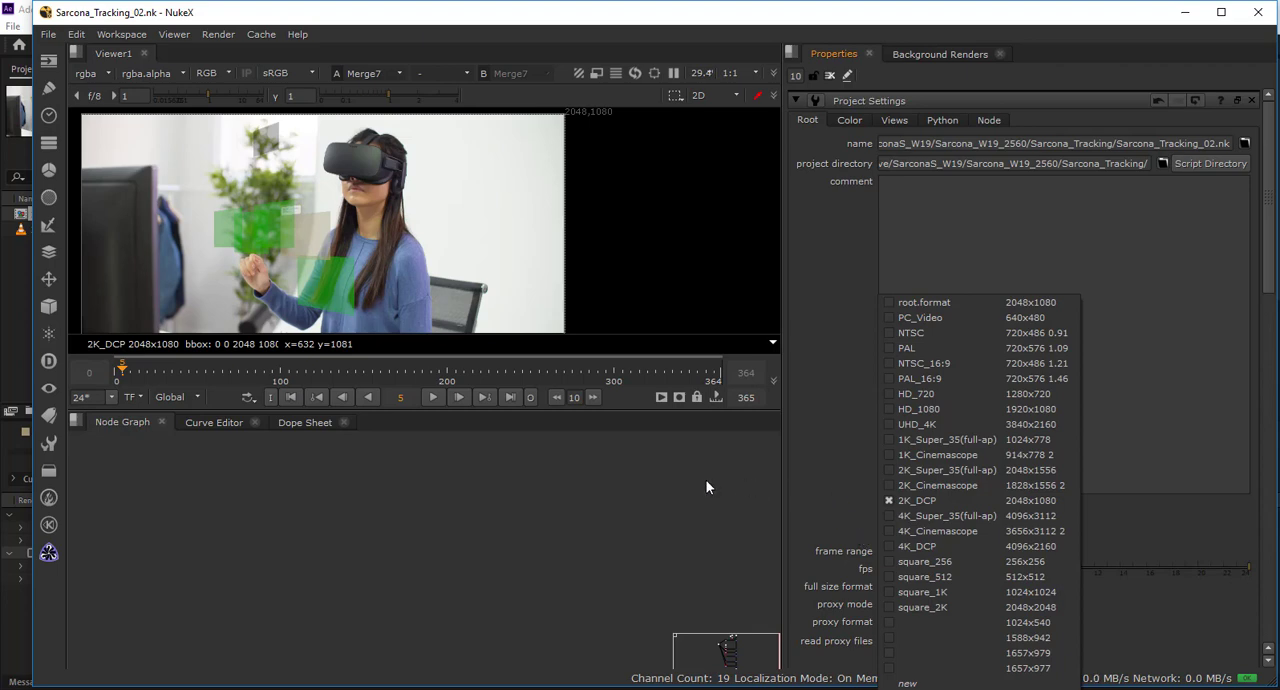
pyautogui.click(590, 518)
pyautogui.press('r')
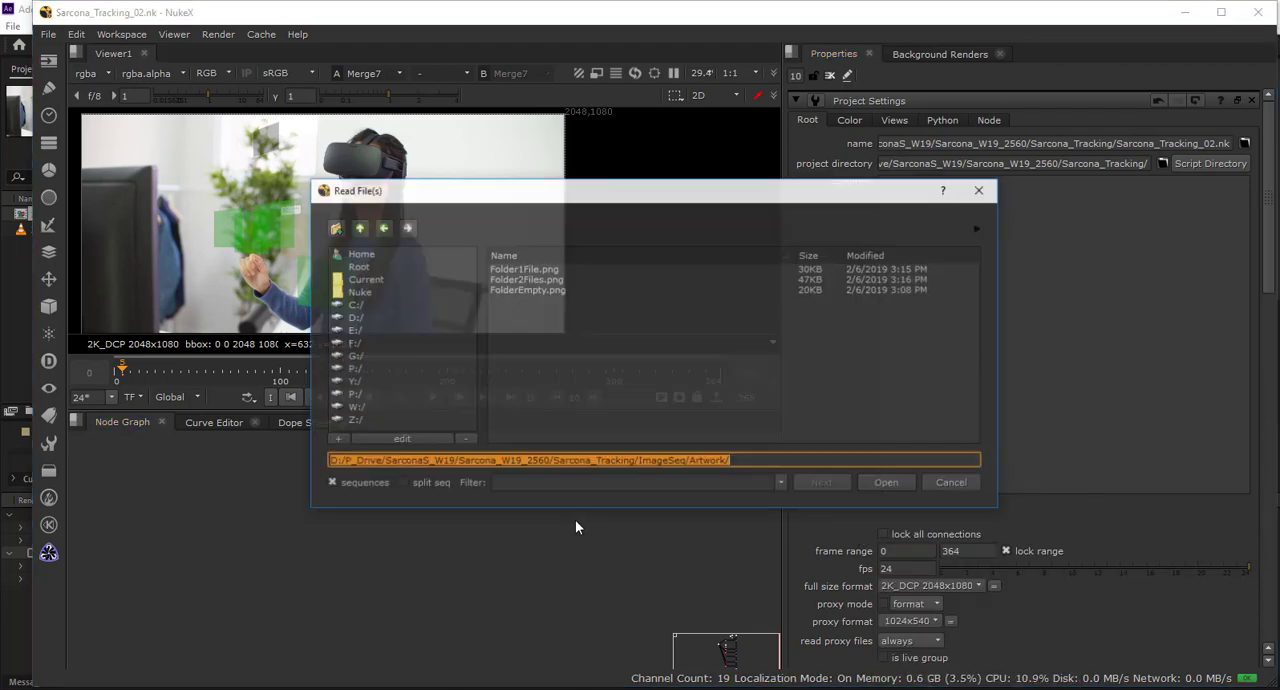
pyautogui.click(358, 227)
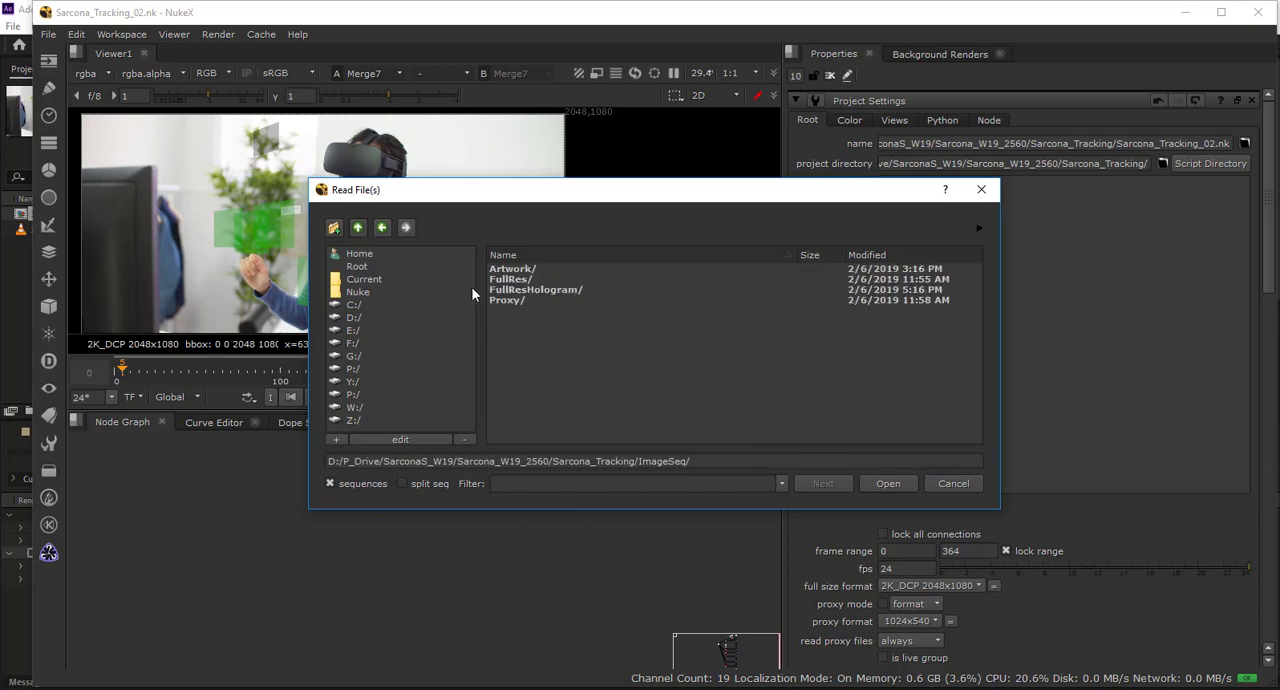
pyautogui.doubleClick(522, 280)
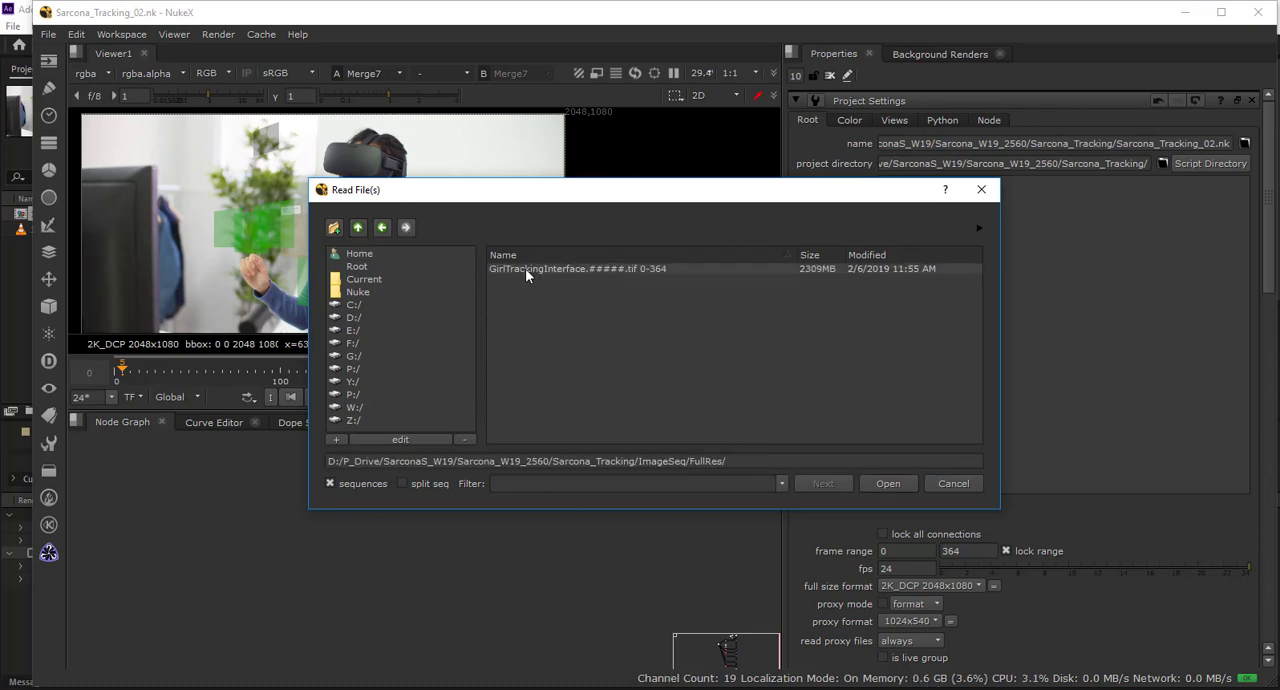
pyautogui.click(525, 268)
pyautogui.doubleClick(548, 269)
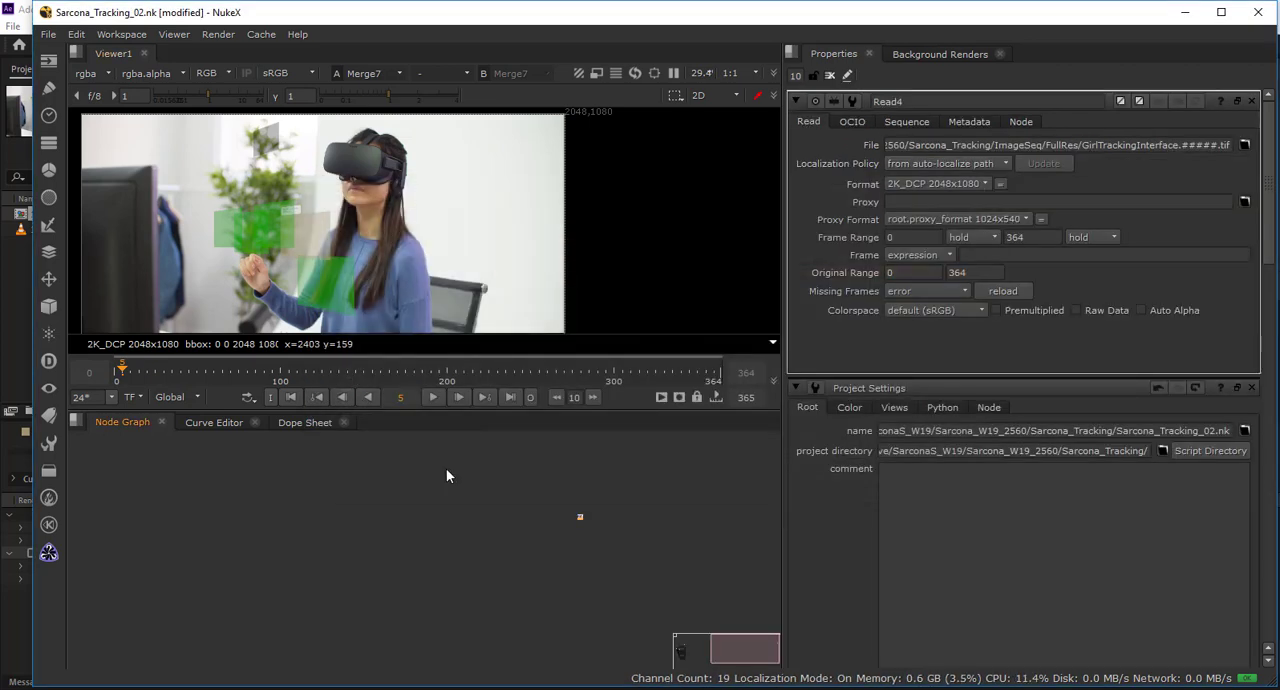
# Frame the new Read node, move it up slightly, and connect it to the Viewer.
pyautogui.press('f')
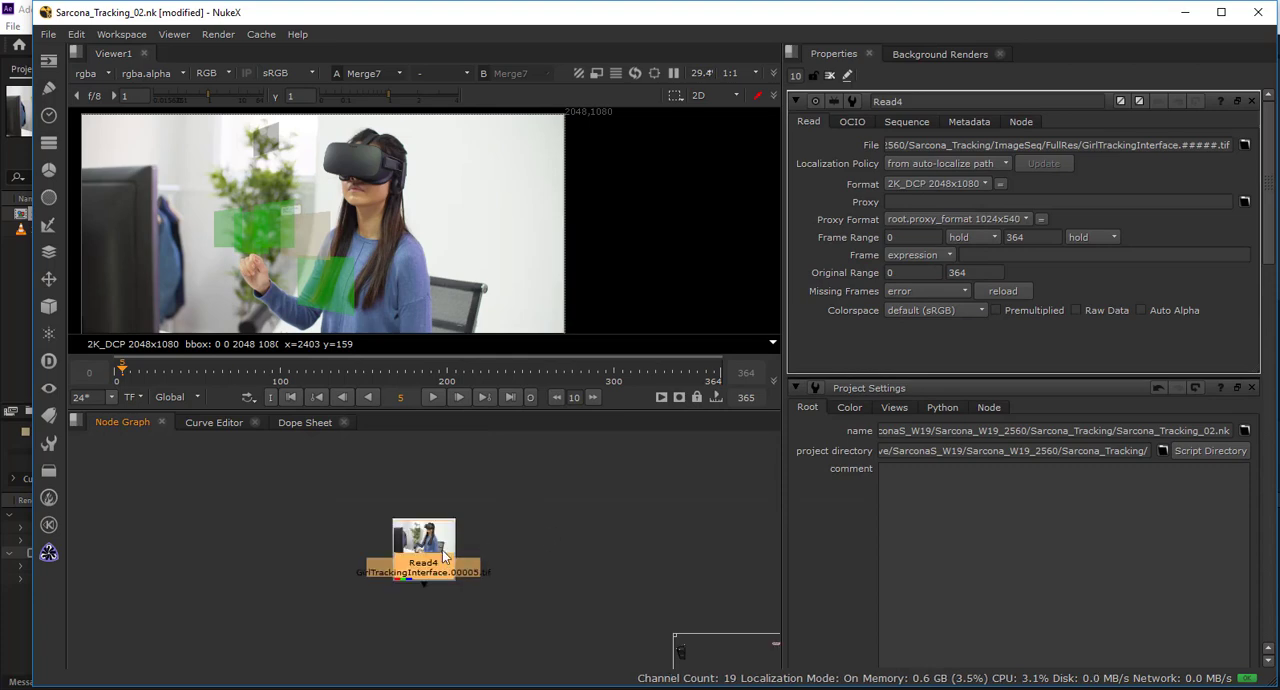
pyautogui.moveTo(434, 574); pyautogui.dragTo(433, 504)
pyautogui.press('1')
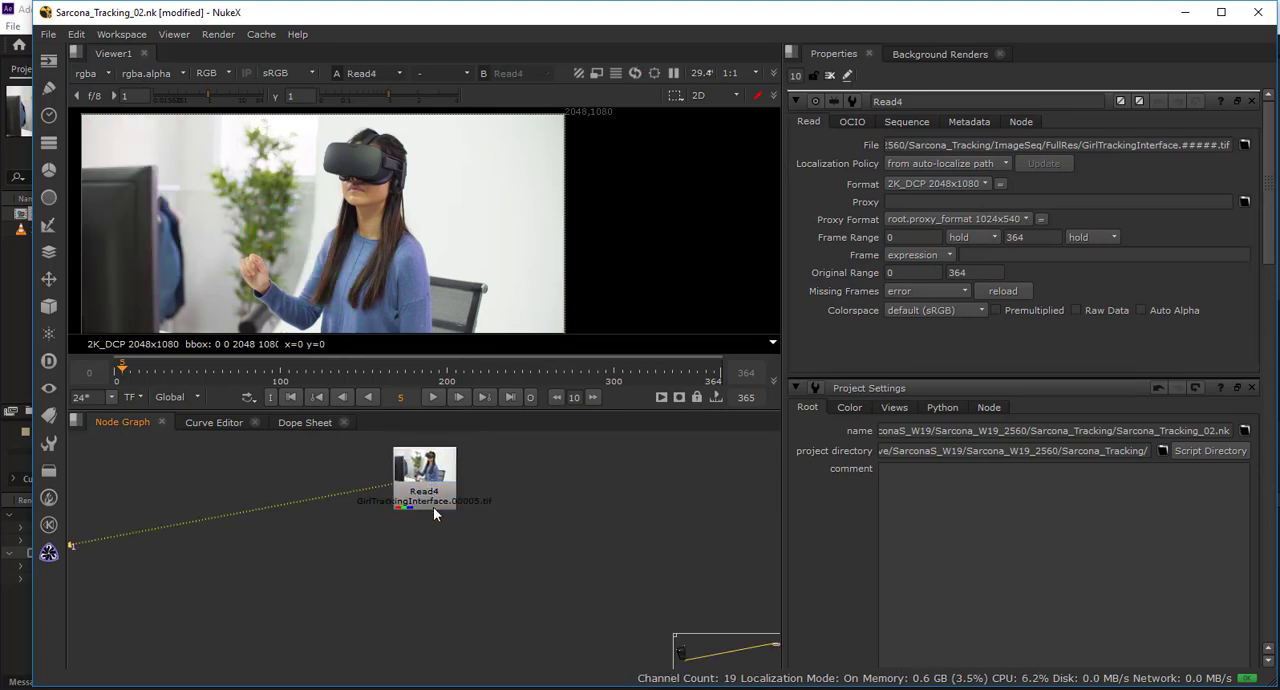
# Move the Viewer1 node away from the old node tree and place it below the new Read node.
pyautogui.scroll(-8, 393, 519)
pyautogui.scroll(-4, 268, 570)
pyautogui.moveTo(214, 573); pyautogui.dragTo(580, 487)
pyautogui.moveTo(364, 538); pyautogui.dragTo(435, 538)
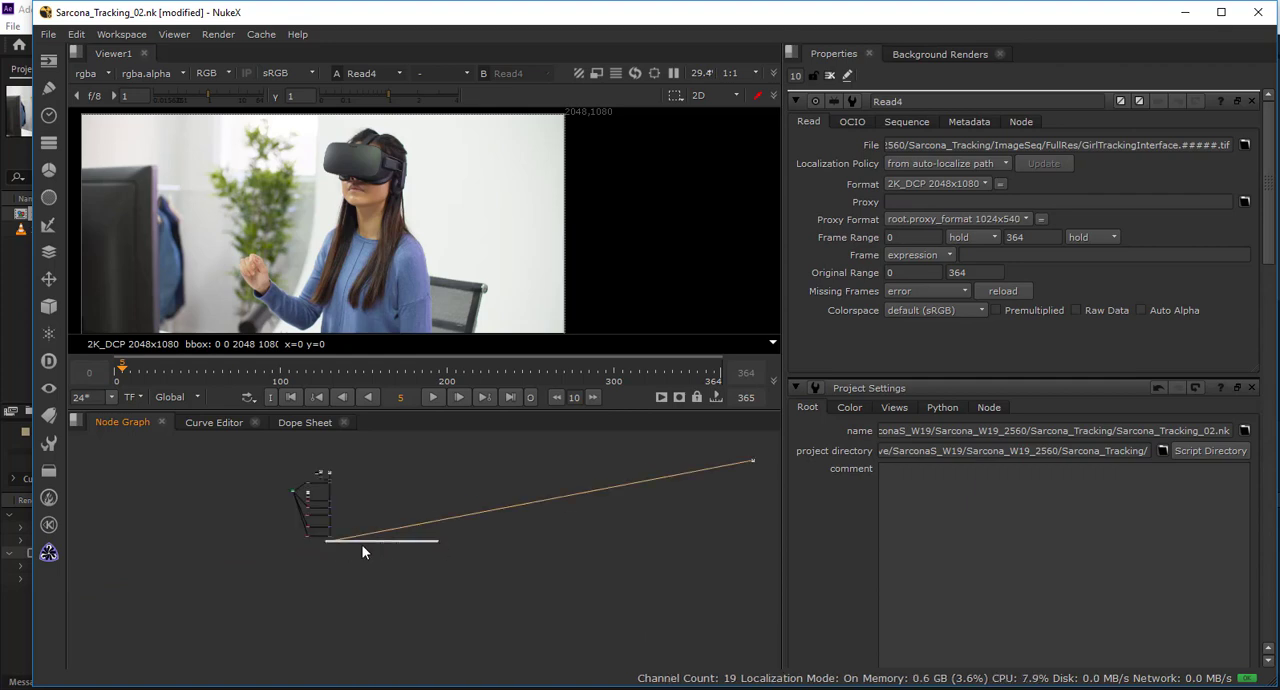
pyautogui.moveTo(538, 516); pyautogui.dragTo(775, 484)
pyautogui.press('f')
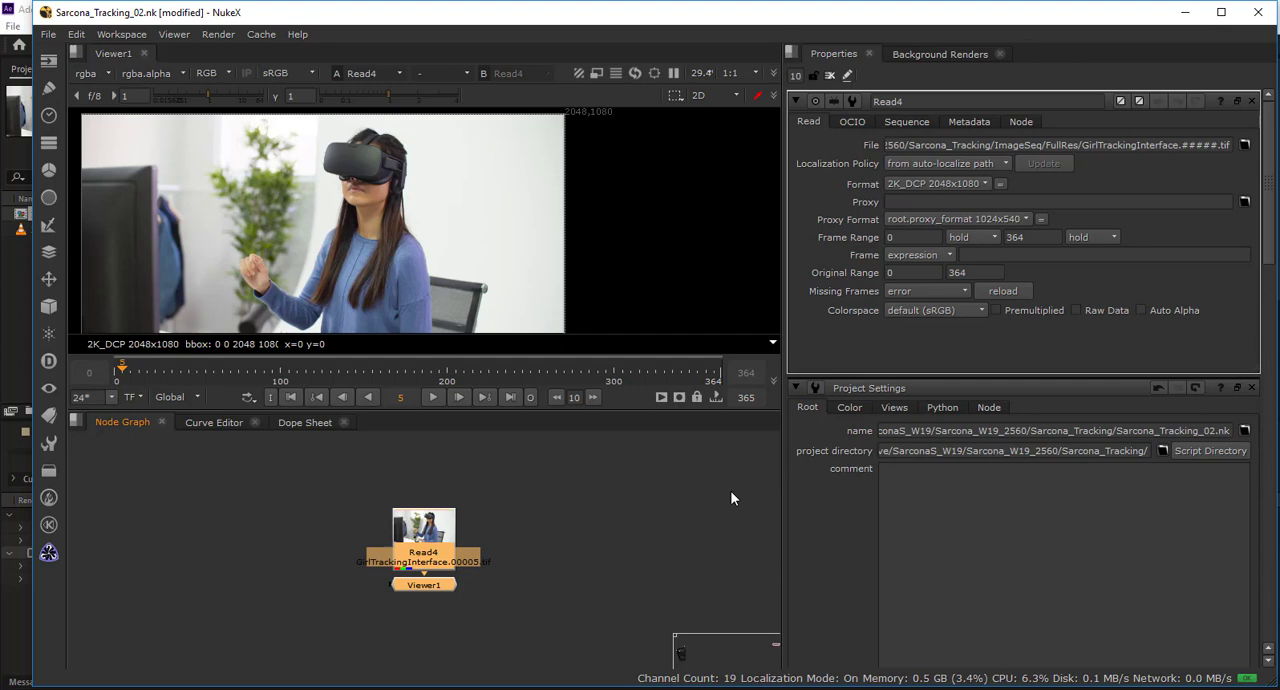
pyautogui.click(429, 618)
pyautogui.moveTo(424, 555); pyautogui.dragTo(424, 514)
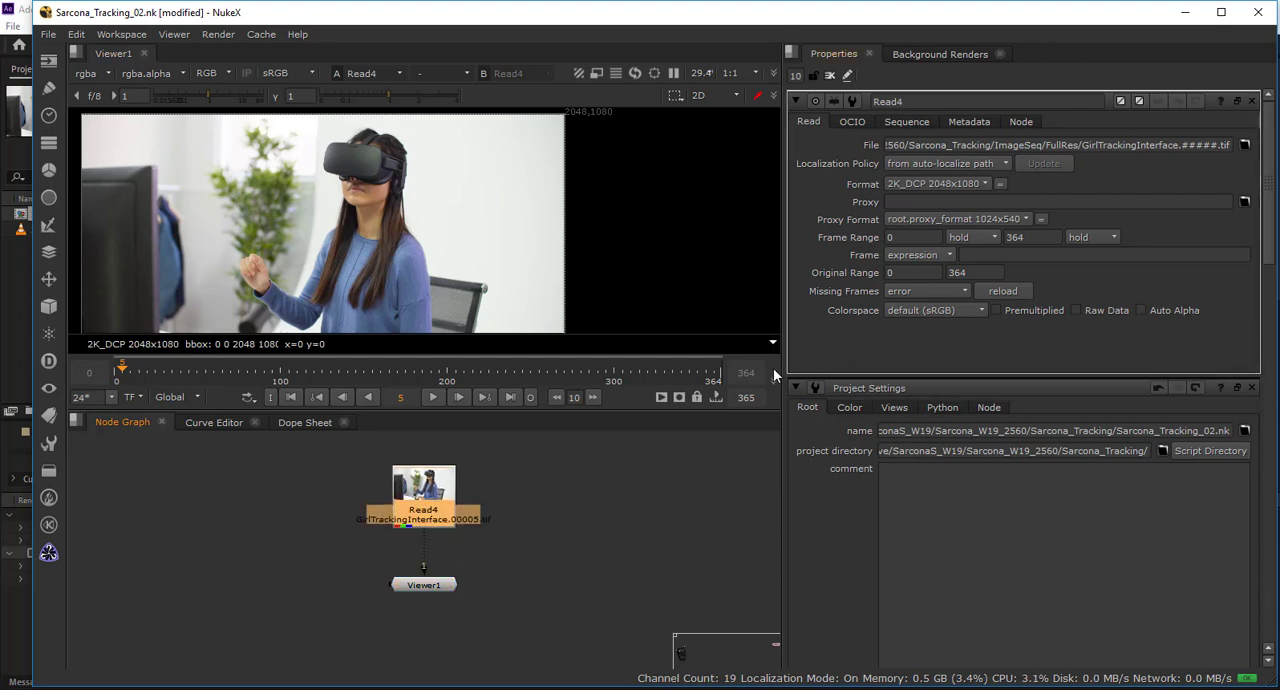
# Compare the Project Settings' full size format, frame rate and frame range with the Read node's format and frame range.
pyautogui.scroll(-5, 884, 443)
pyautogui.click(913, 437)
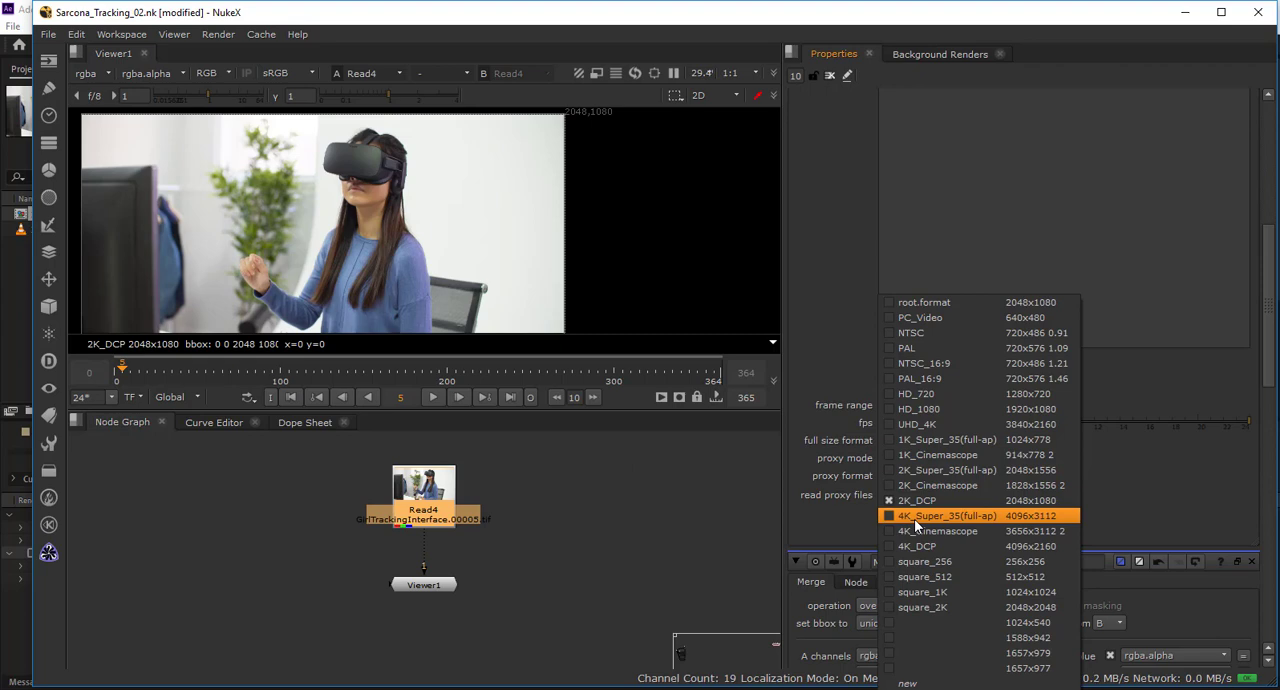
pyautogui.click(670, 508)
pyautogui.scroll(5, 865, 439)
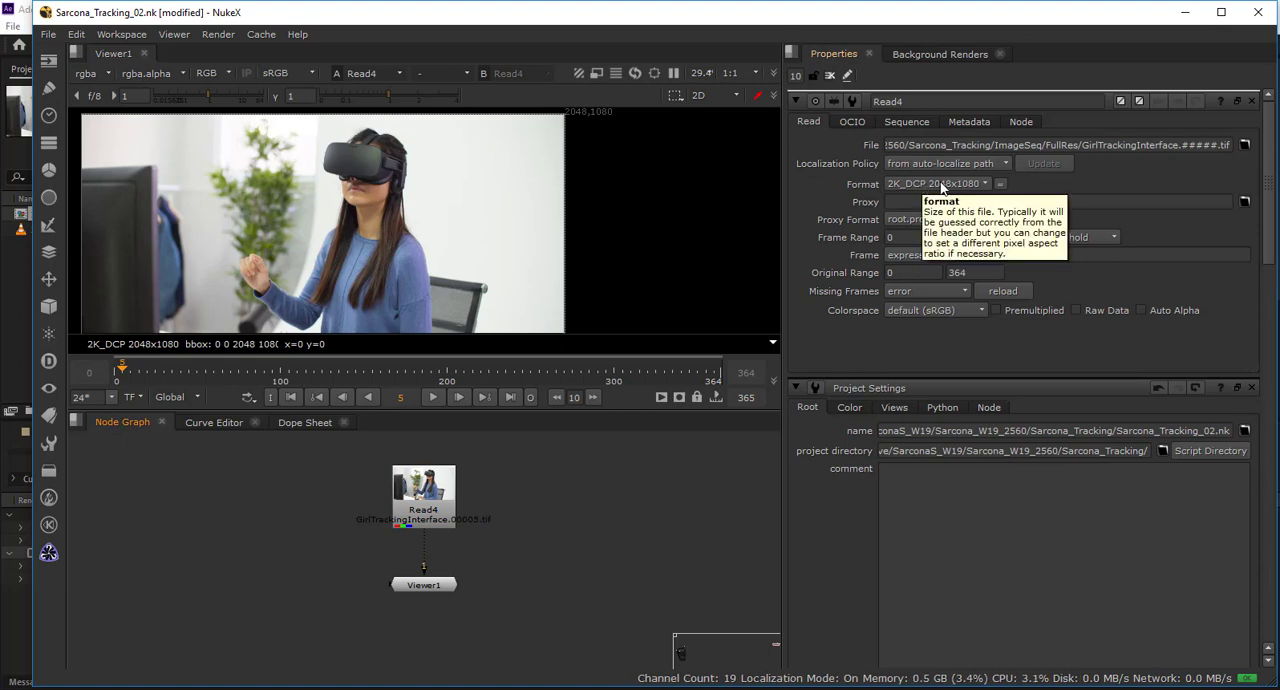
pyautogui.scroll(-3, 872, 385)
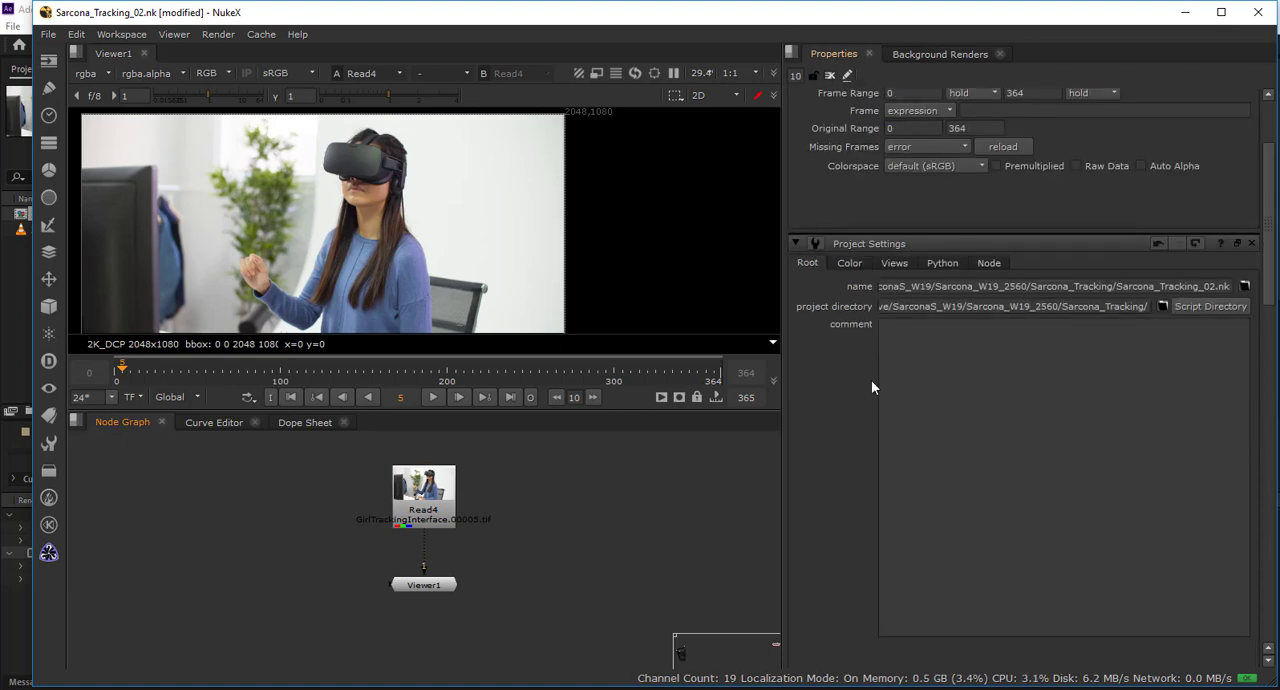
pyautogui.scroll(-5, 871, 387)
pyautogui.click(906, 440)
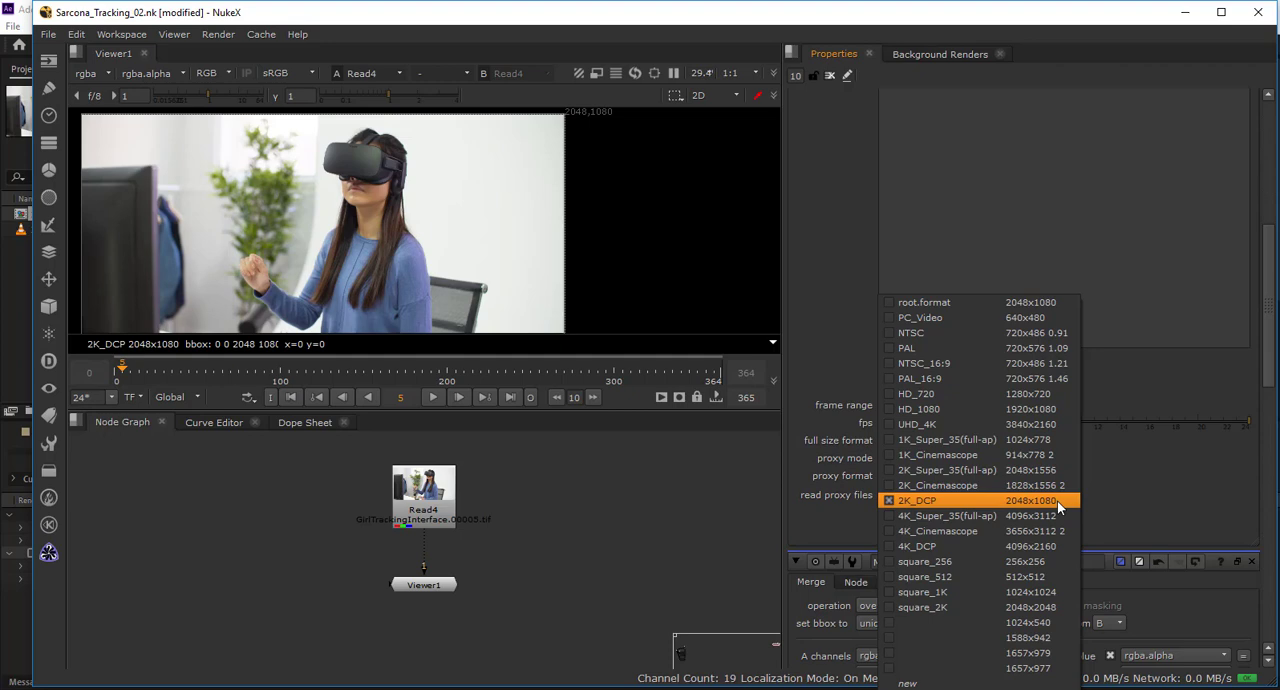
pyautogui.click(1141, 491)
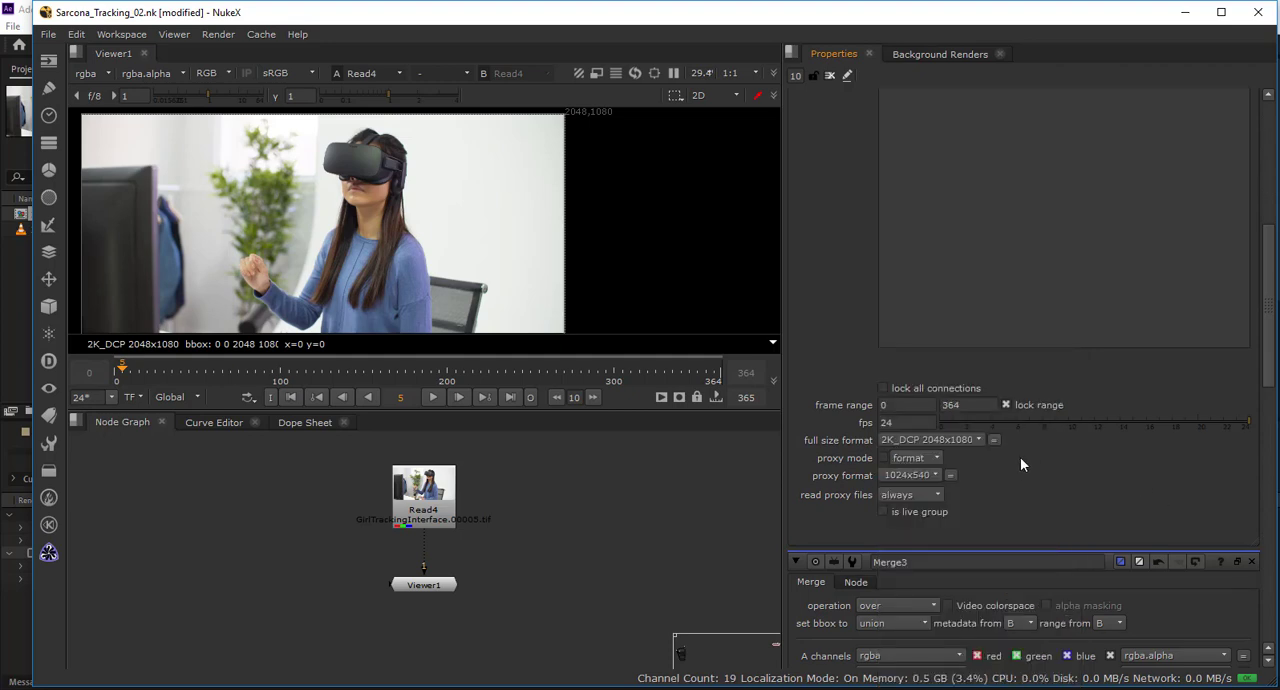
pyautogui.moveTo(920, 422); pyautogui.dragTo(825, 432)
pyautogui.click(898, 404)
pyautogui.click(962, 406)
pyautogui.scroll(5, 871, 426)
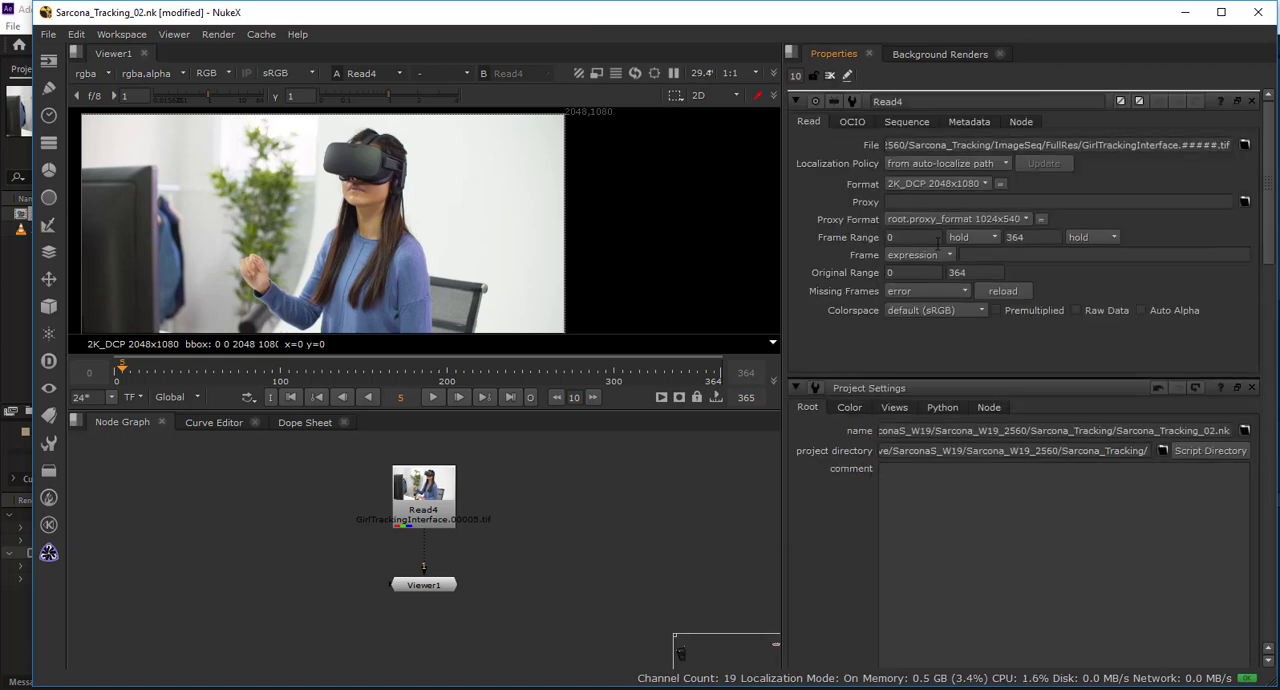
# Review the frame range in the Project Settings, then clear the open panels from the Properties bin.
pyautogui.scroll(-5, 849, 306)
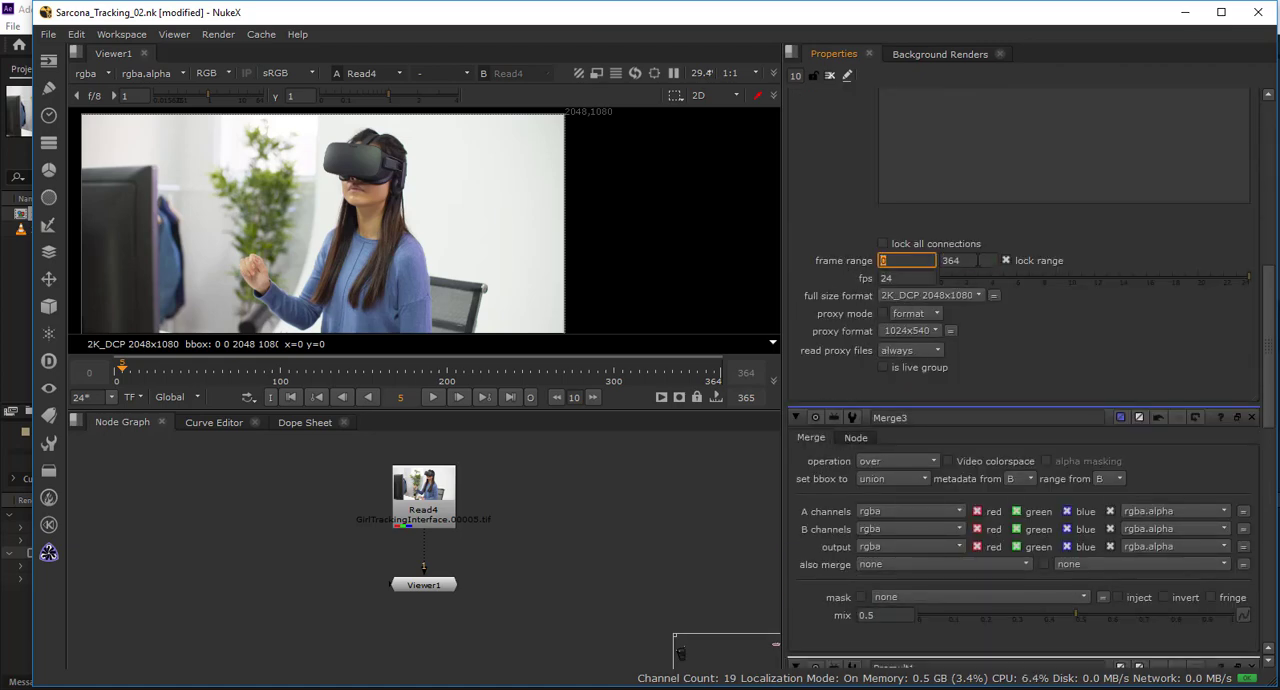
pyautogui.press('Tab')
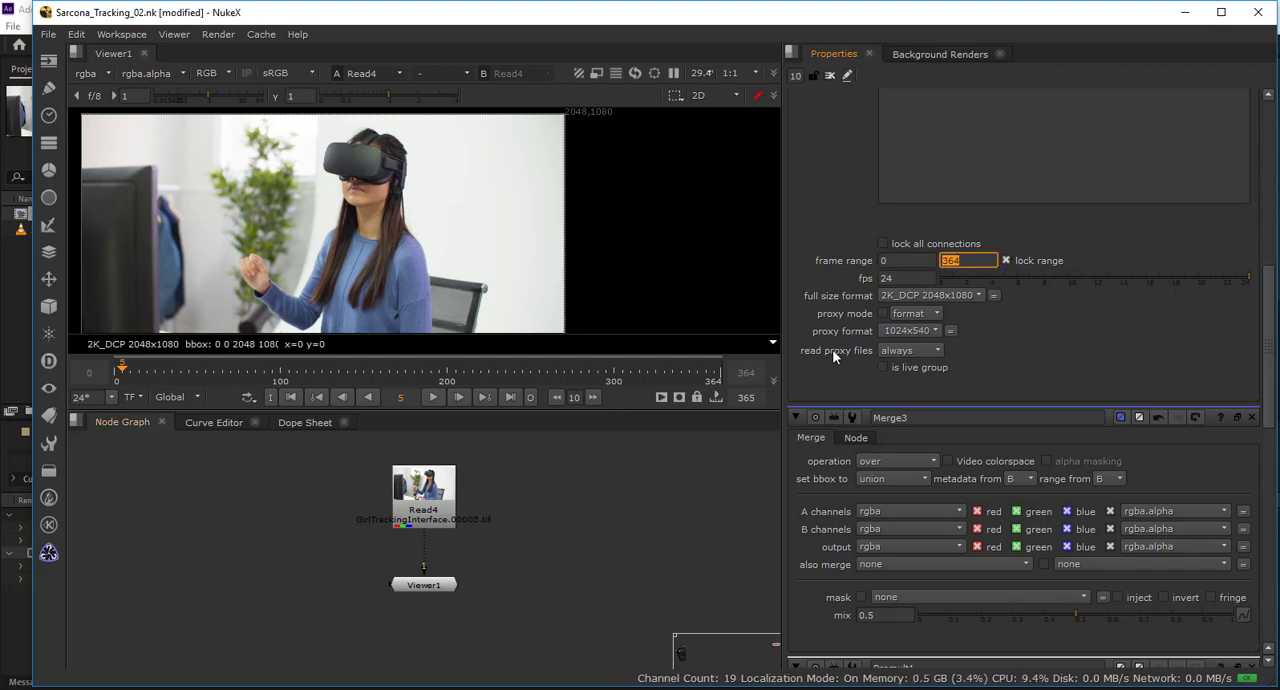
pyautogui.scroll(3, 848, 175)
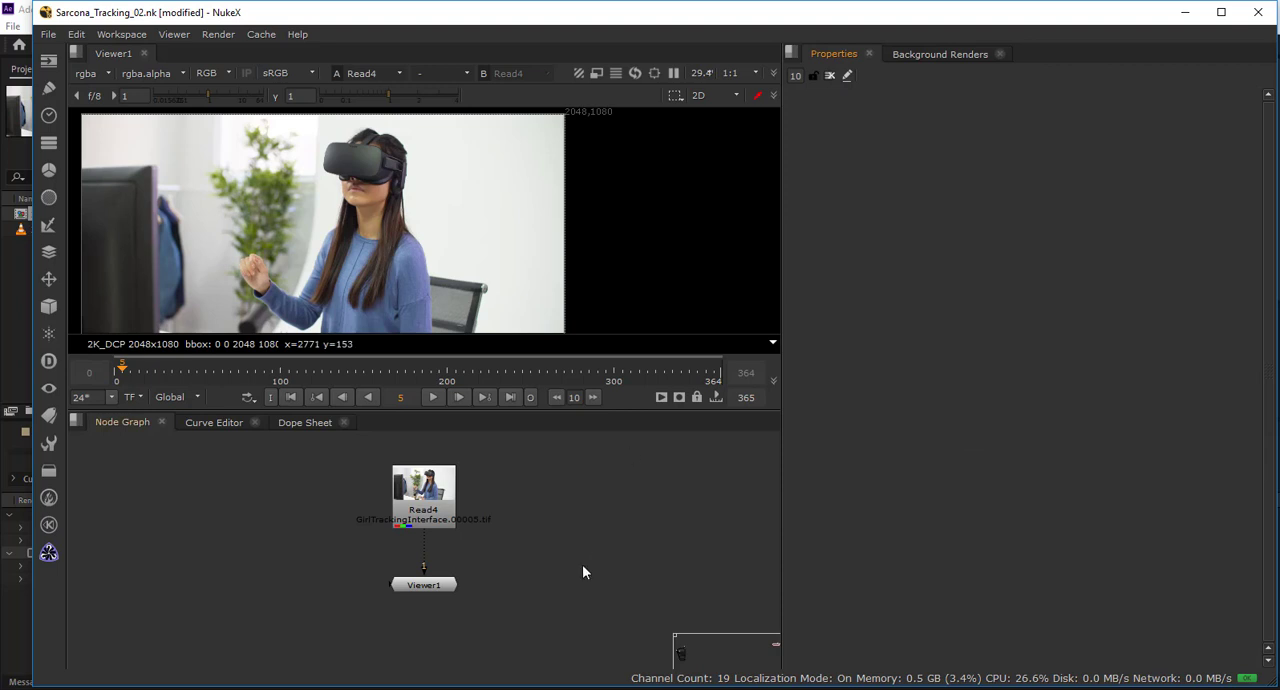
# Shift the node tree slightly, centre the footage in the Viewer, and enlarge the Viewer pane so the whole frame fits.
pyautogui.moveTo(309, 489); pyautogui.dragTo(309, 502)
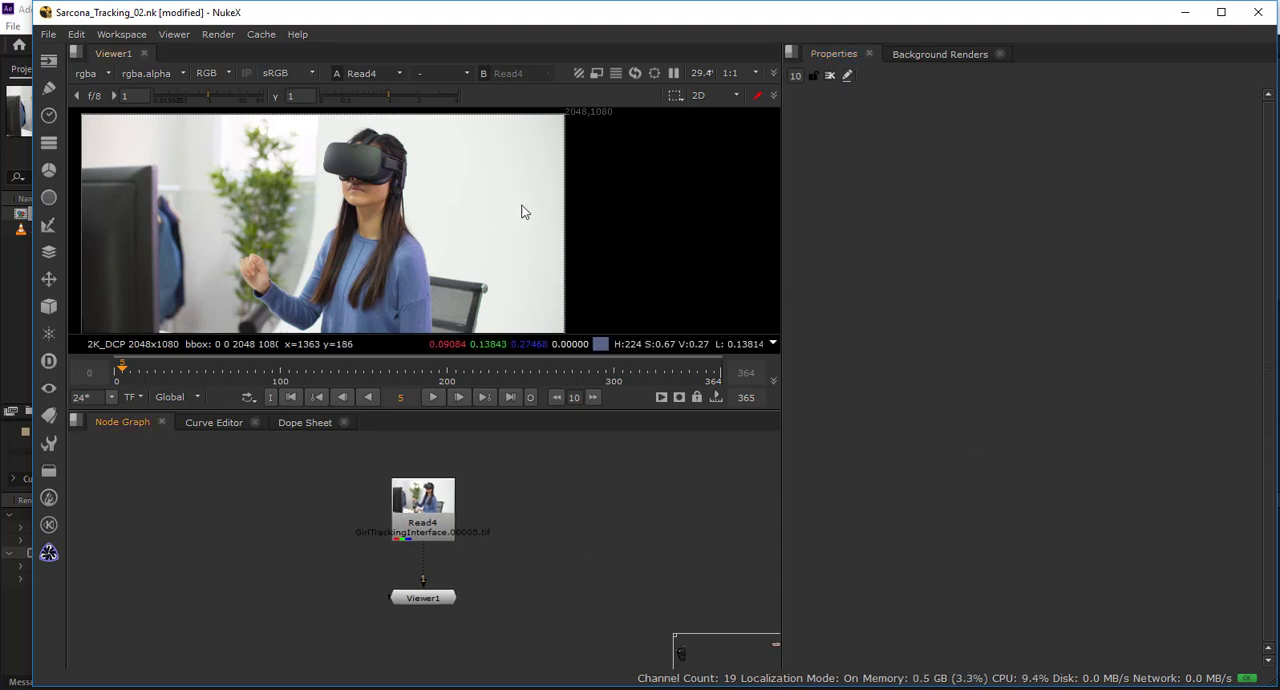
pyautogui.moveTo(302, 273); pyautogui.dragTo(428, 260)
pyautogui.scroll(4, 427, 260)
pyautogui.scroll(-6, 420, 261)
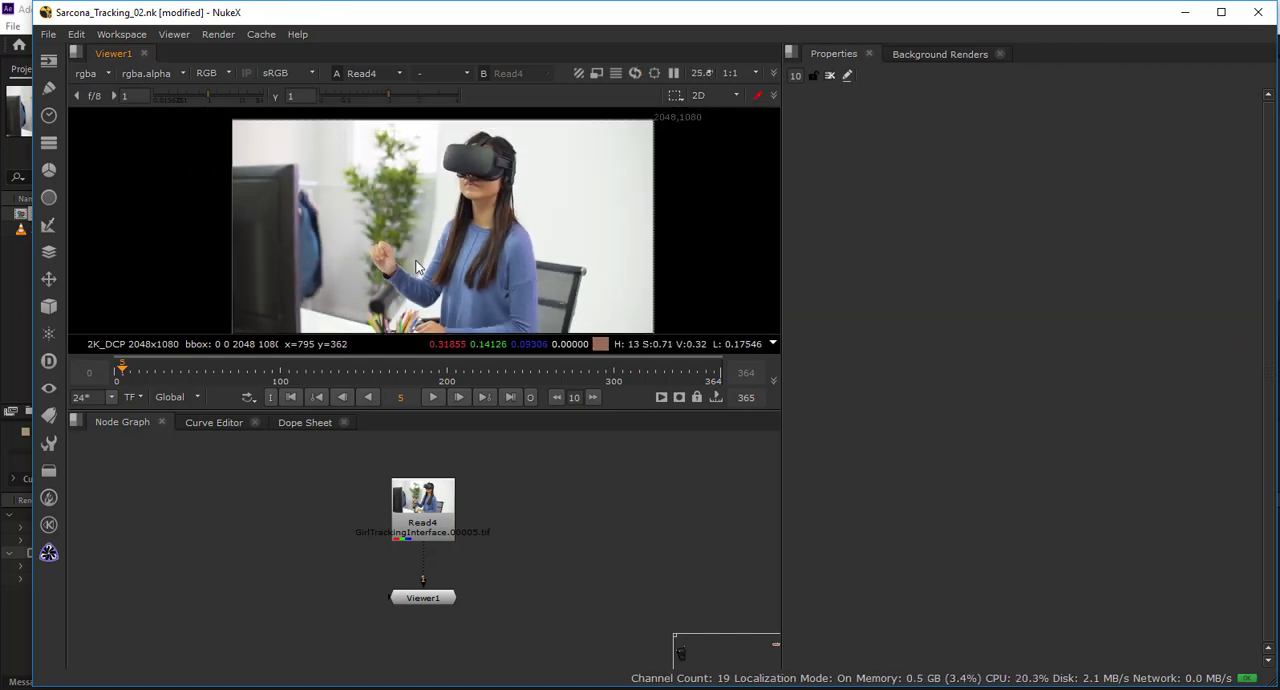
pyautogui.rightClick(398, 252)
pyautogui.click(375, 242)
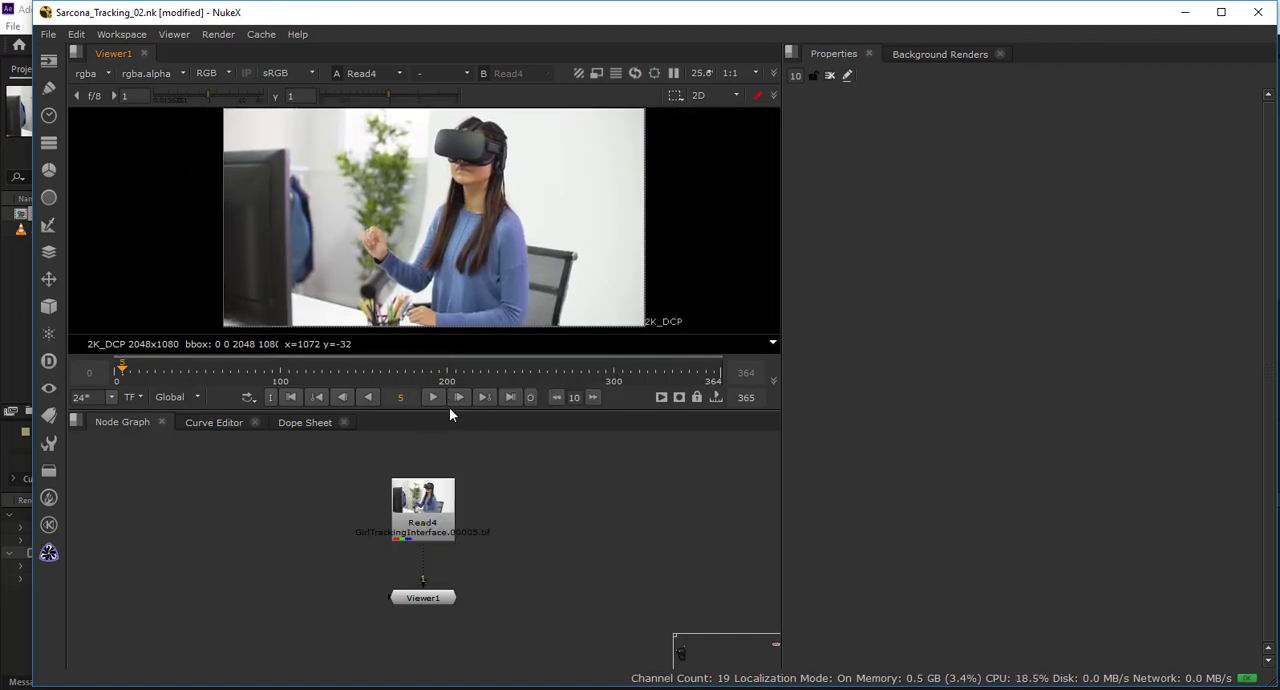
pyautogui.moveTo(449, 411); pyautogui.dragTo(445, 459)
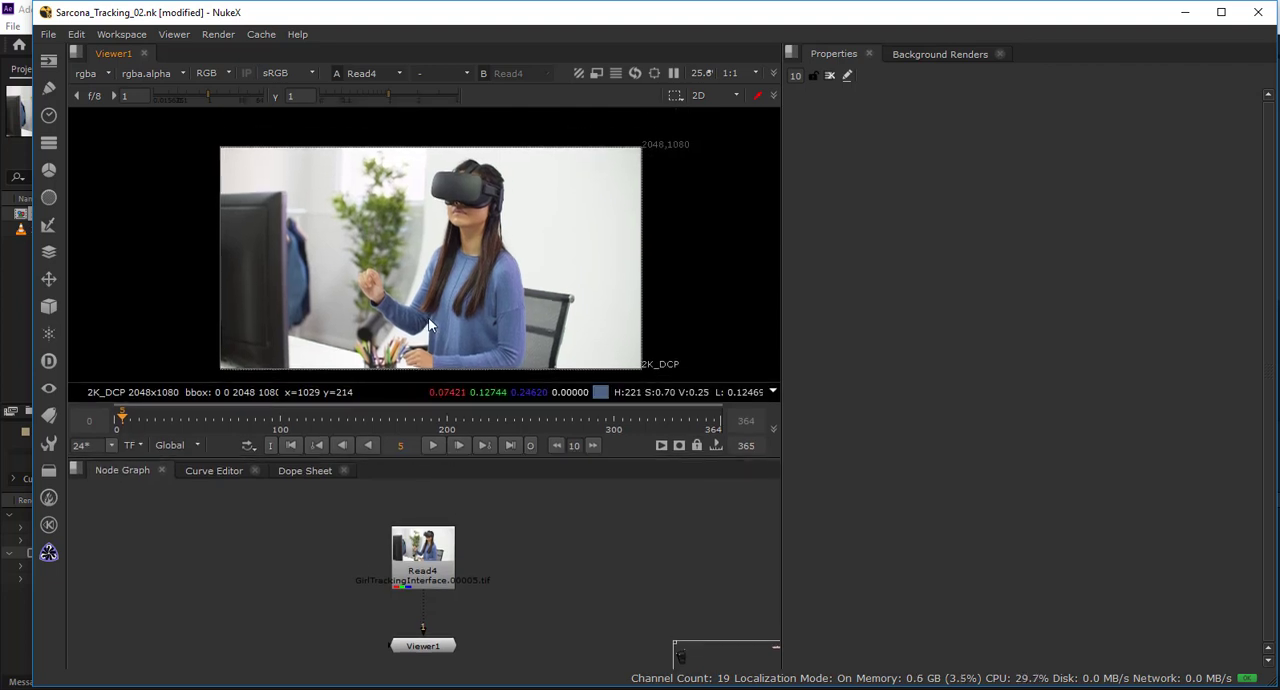
# Compare playback of the sequence at full resolution and in proxy mode, ending with proxy mode off at frame 0.
pyautogui.click(434, 445)
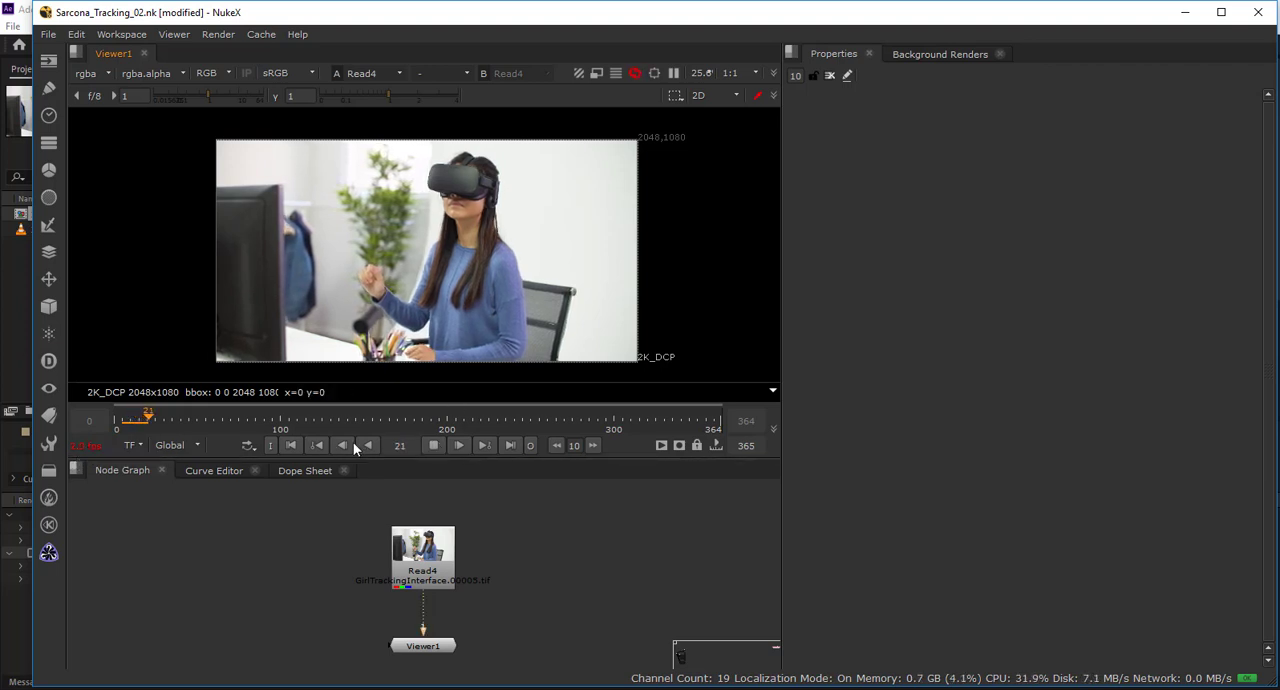
pyautogui.click(430, 447)
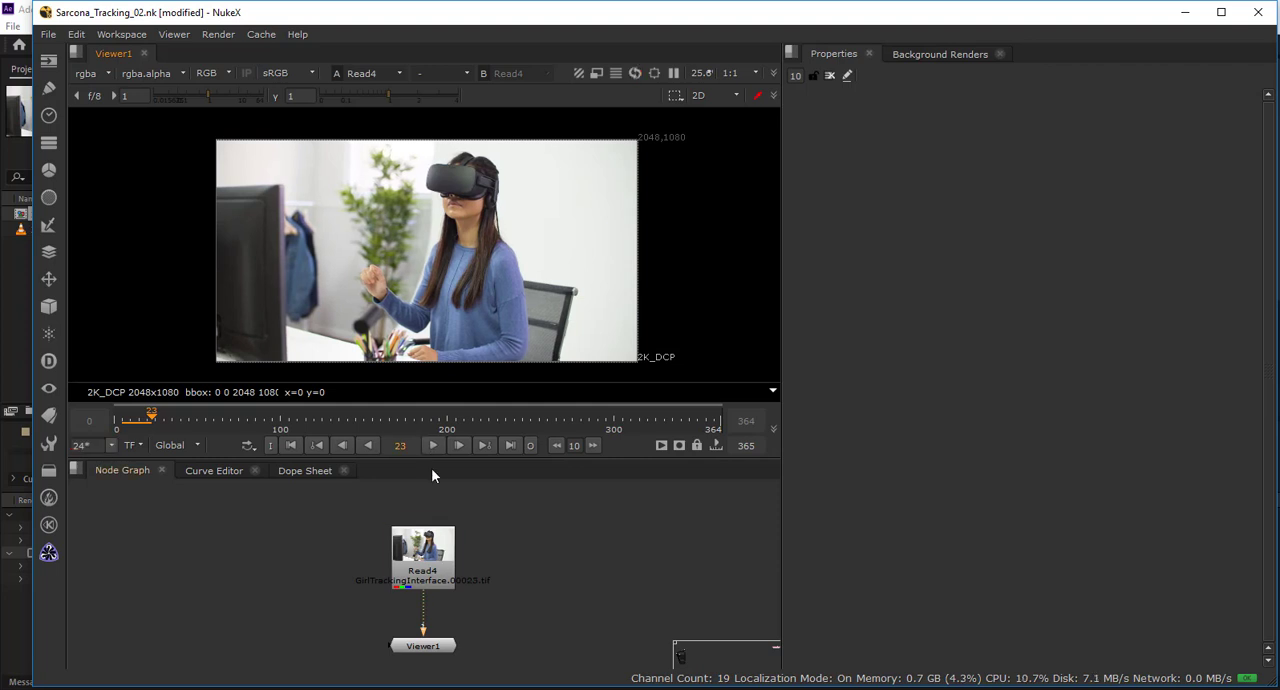
pyautogui.hotkey('ctrl', 'p')
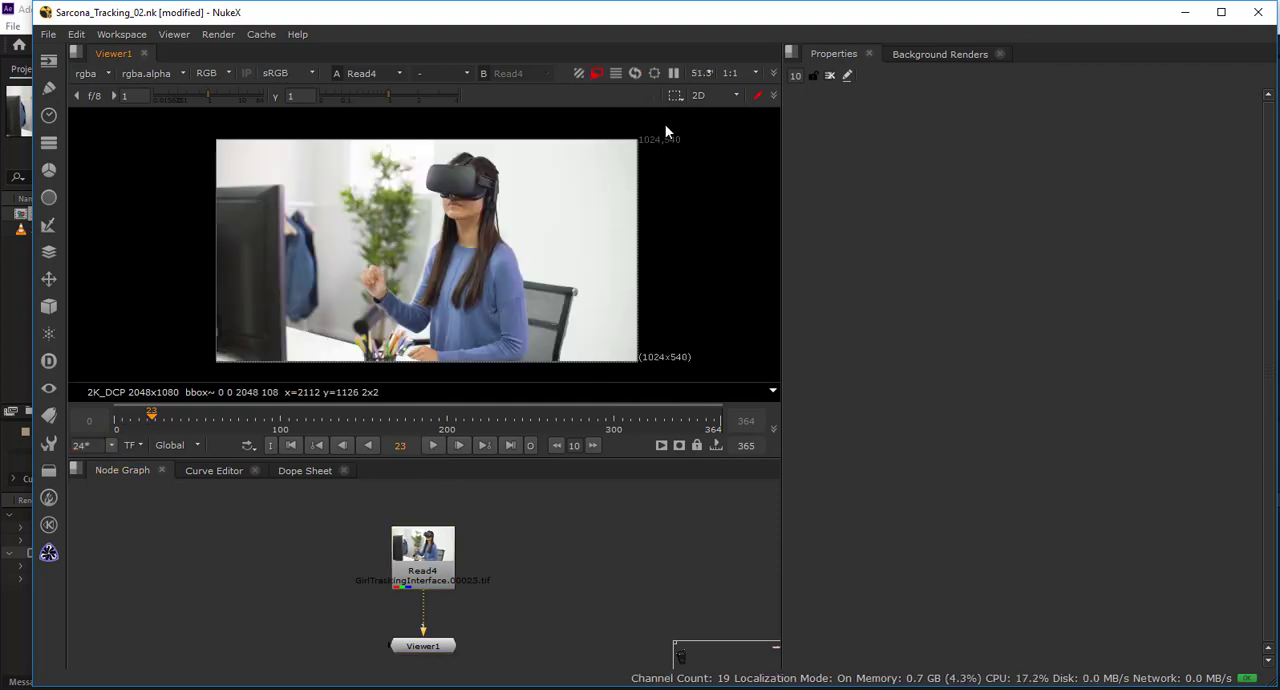
pyautogui.click(434, 445)
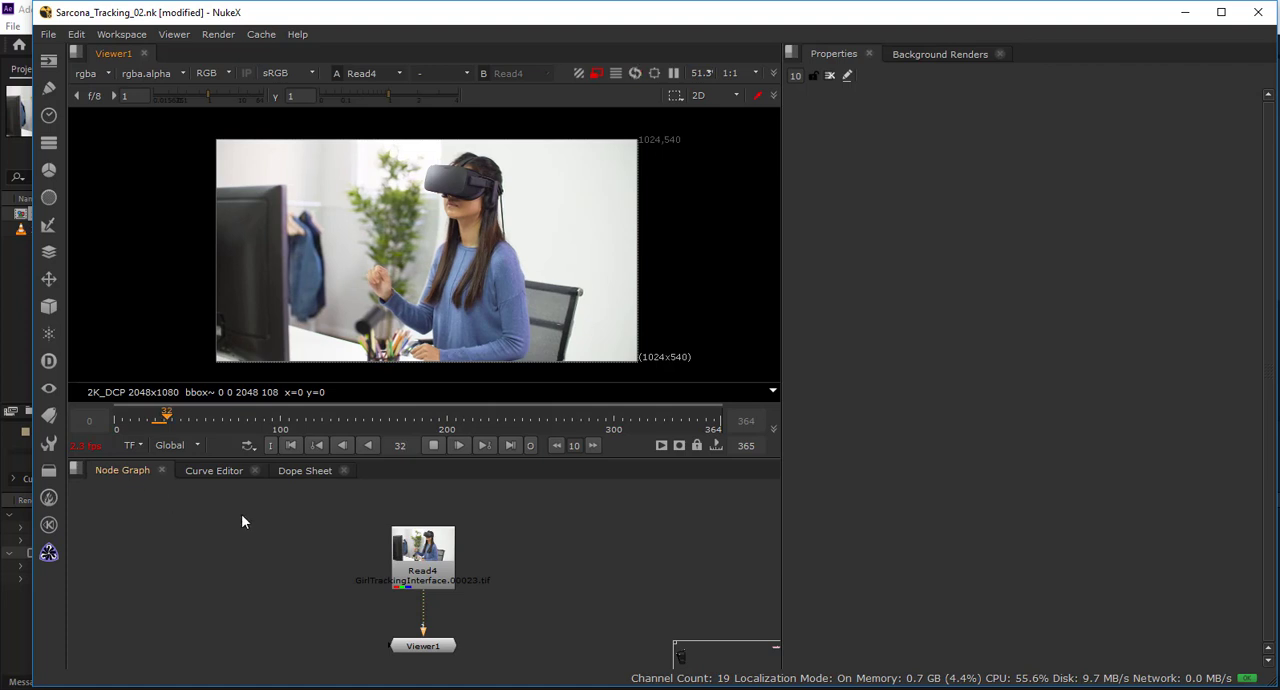
pyautogui.click(437, 443)
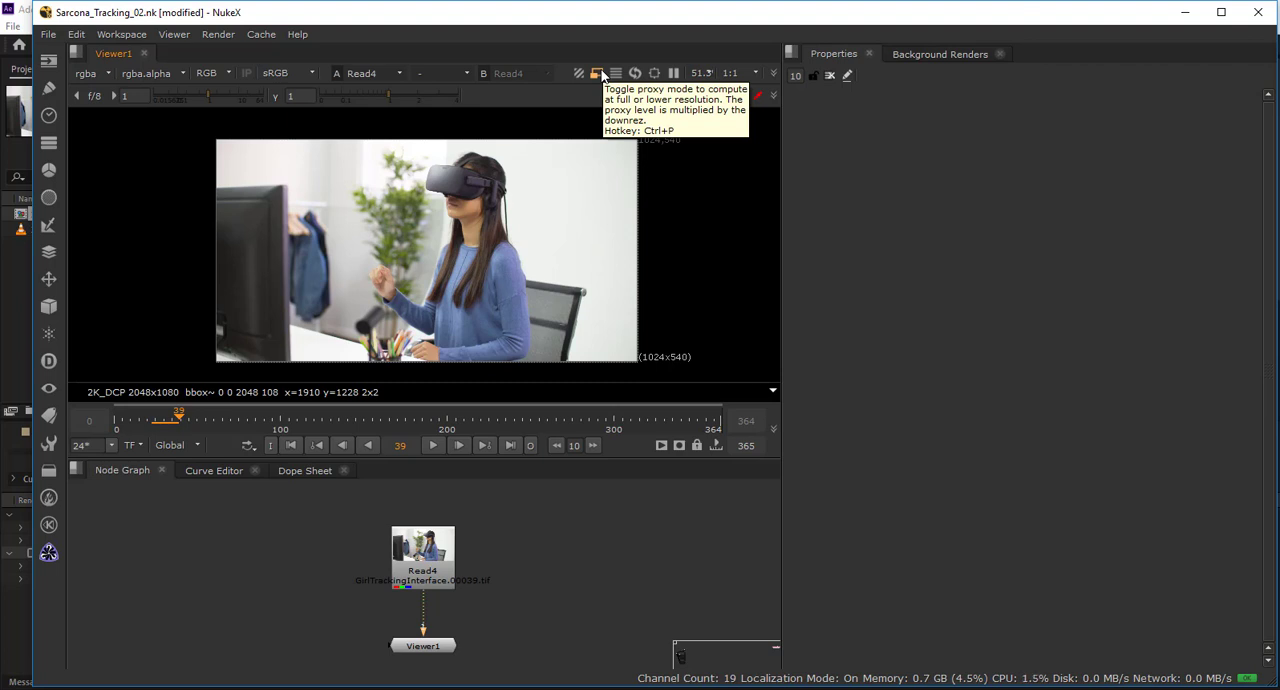
pyautogui.click(598, 74)
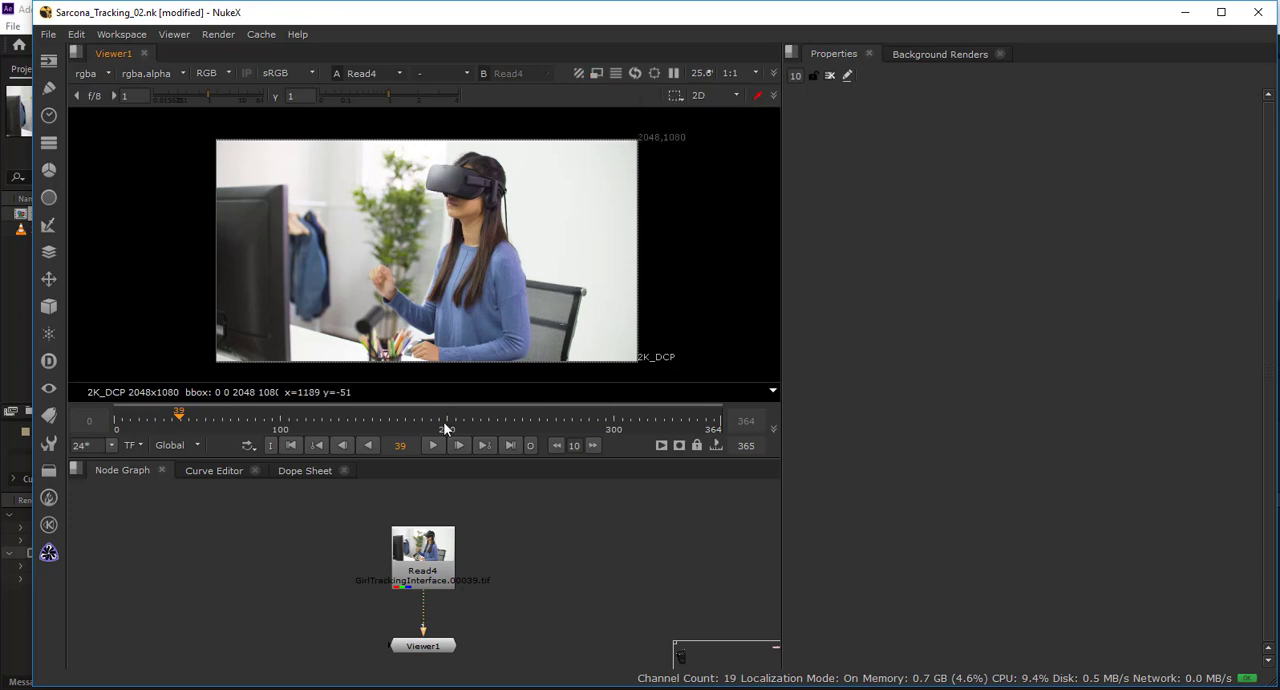
pyautogui.click(434, 448)
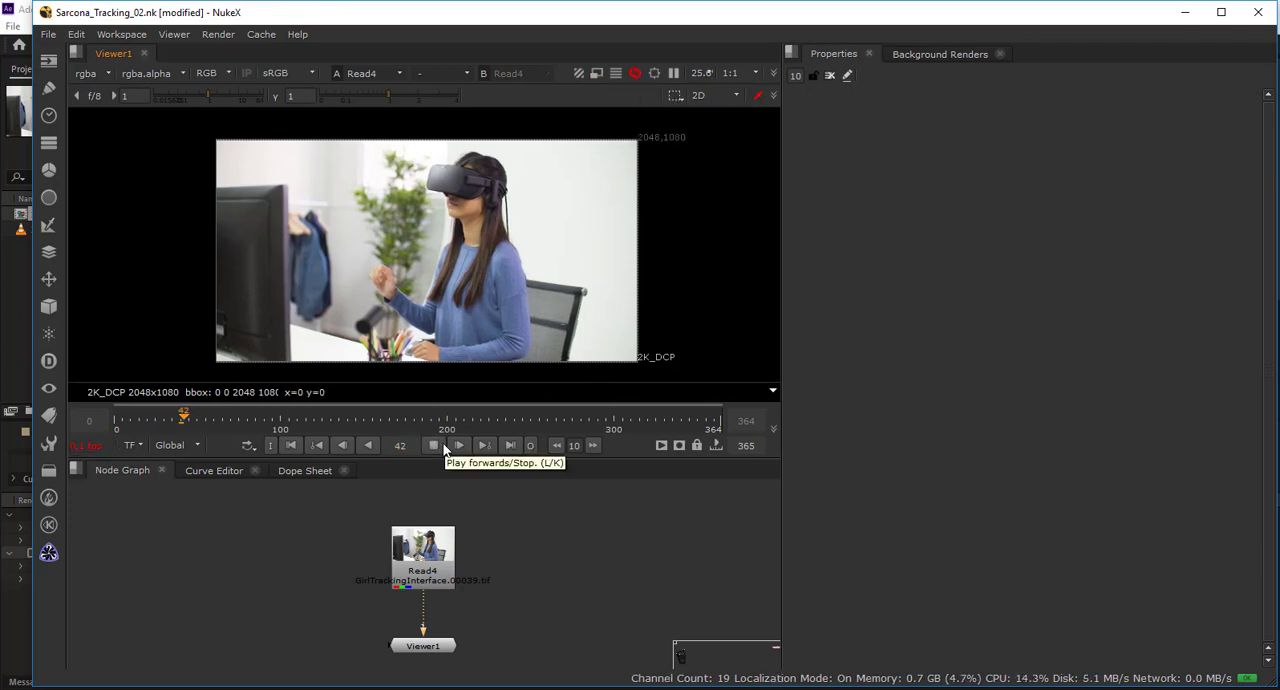
pyautogui.click(444, 450)
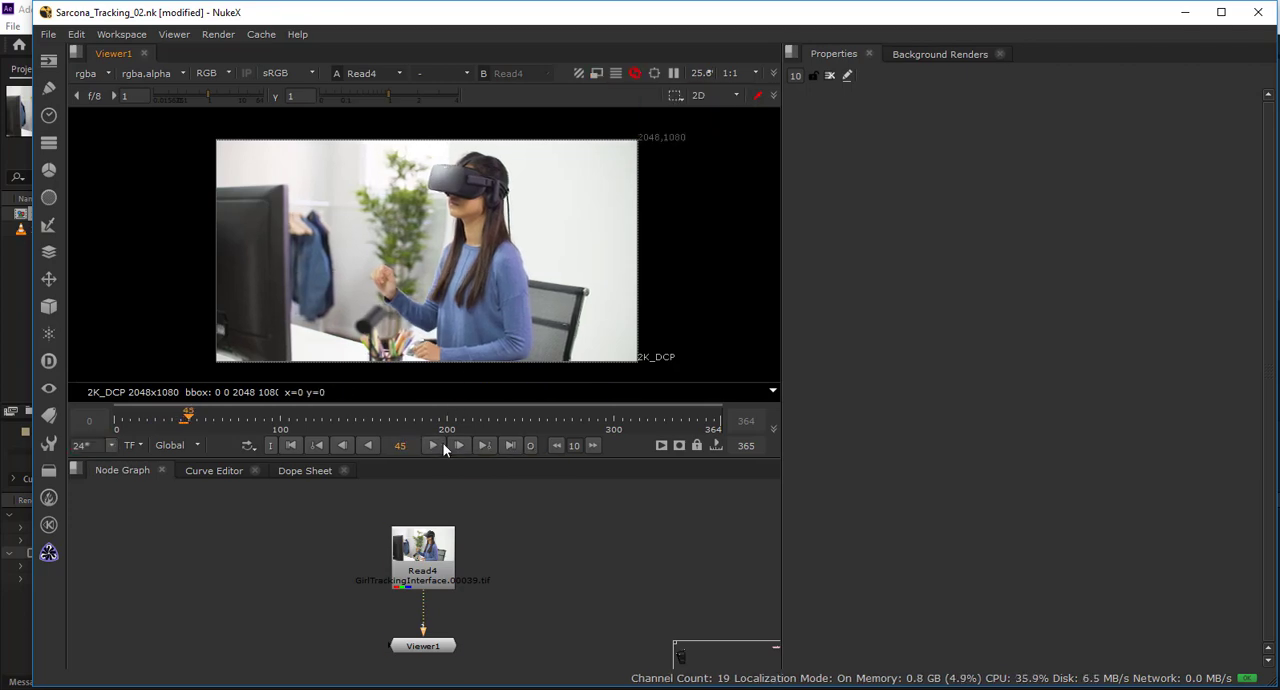
pyautogui.click(290, 448)
# Move the Read node up and insert a Tracker node between it and the Viewer.
pyautogui.moveTo(405, 558); pyautogui.dragTo(408, 517)
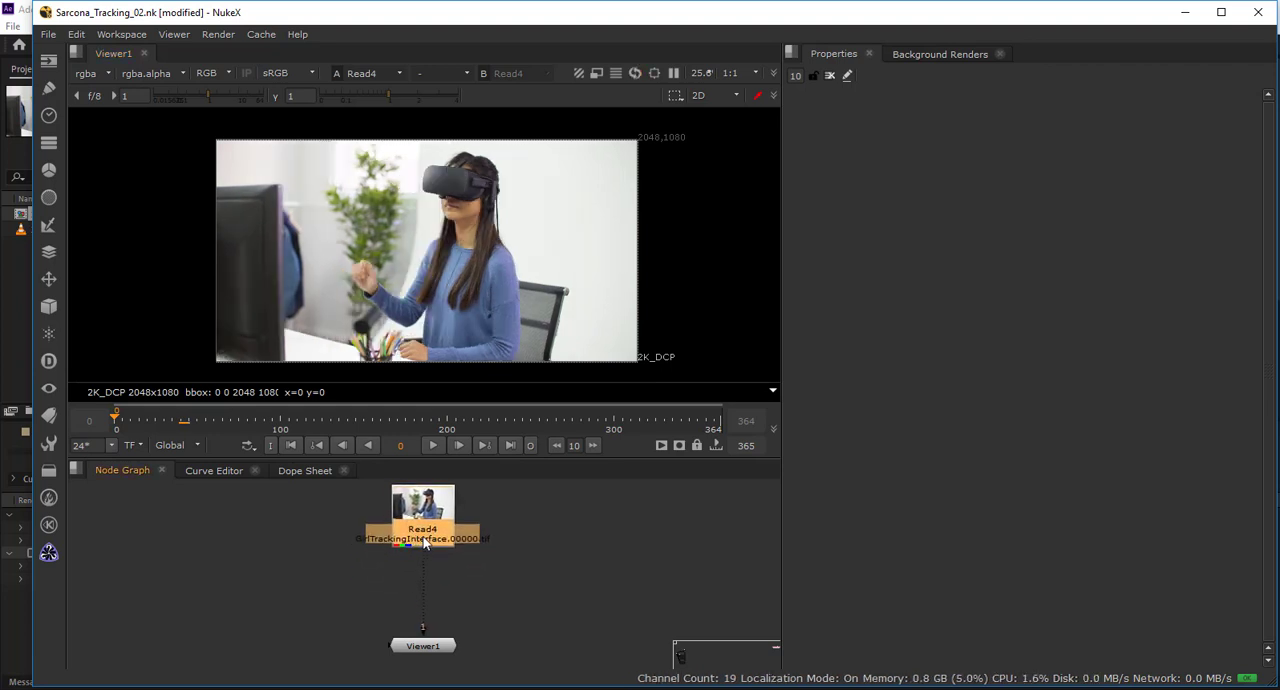
pyautogui.press('Tab')
pyautogui.write('tr')
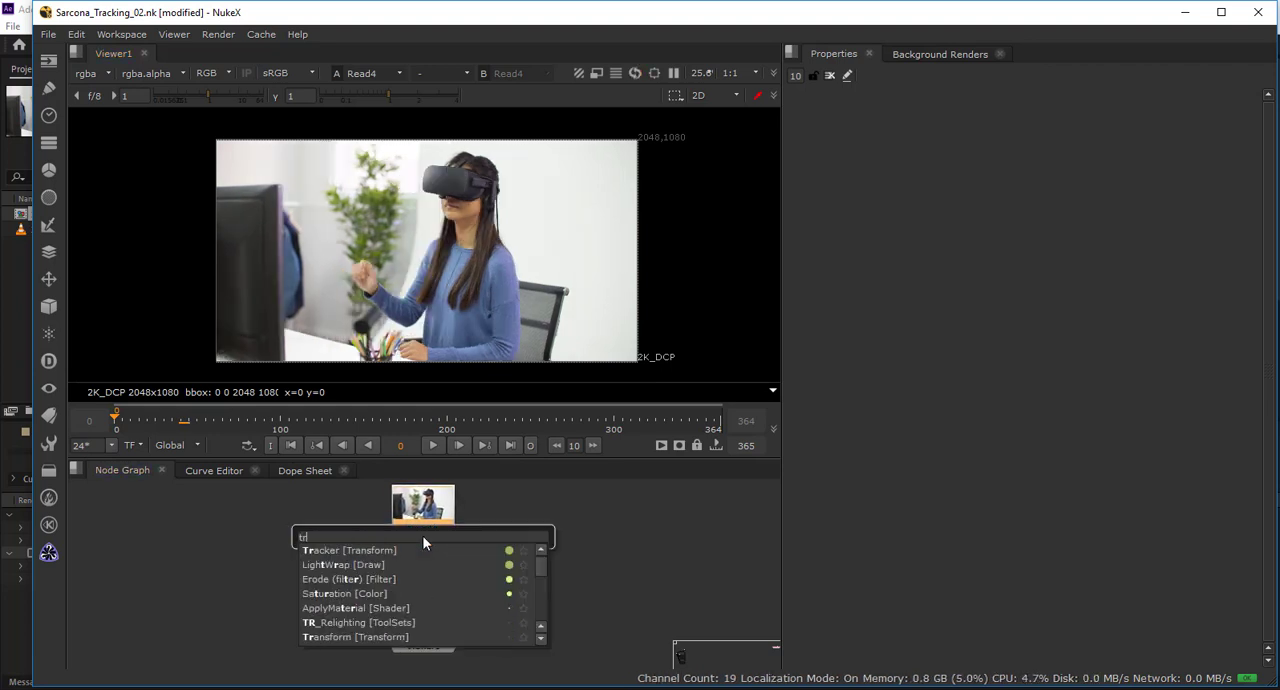
pyautogui.write('acker')
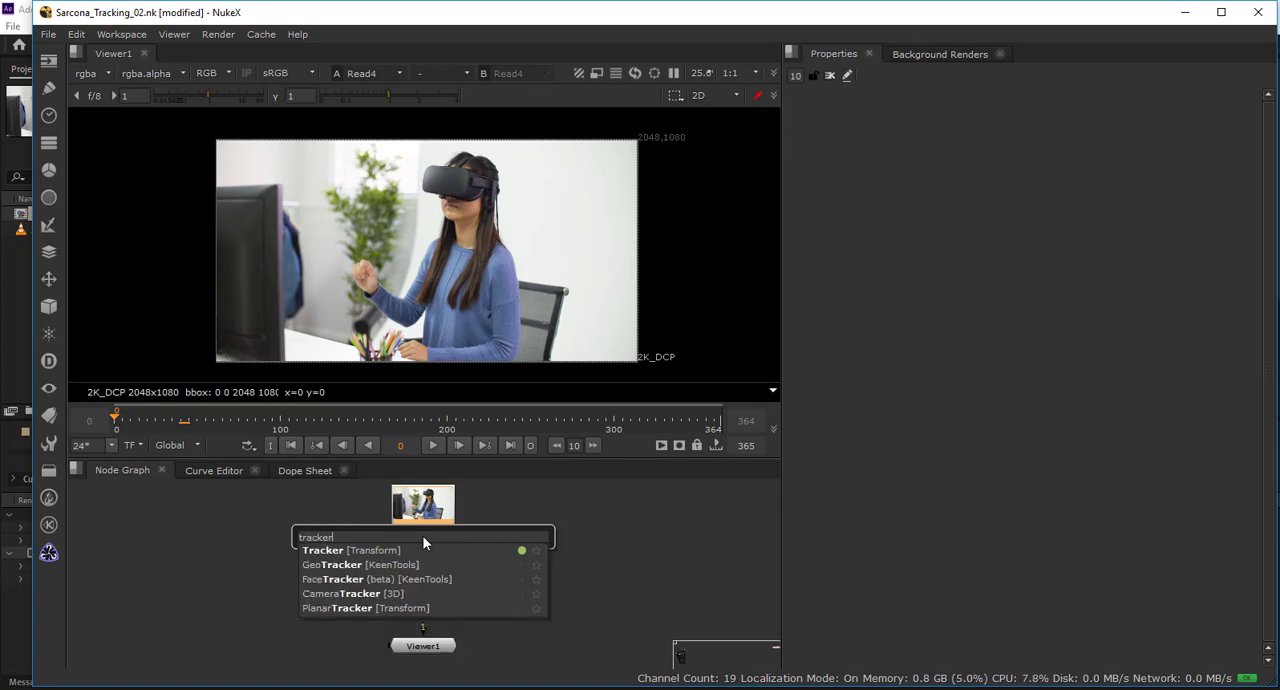
pyautogui.press('Return')
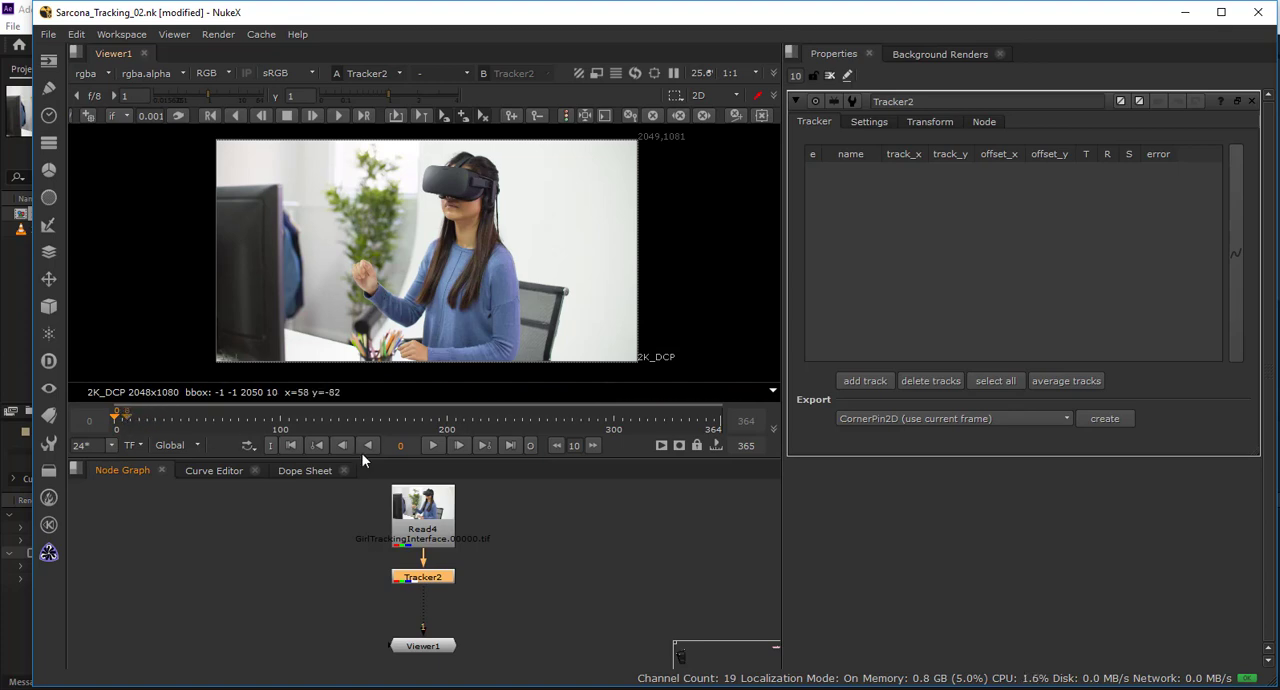
# Switch to After Effects and scrub the 171003C_006_2K composition's timeline to examine the woman's hand movements.
pyautogui.hotkey('alt', 'Tab')
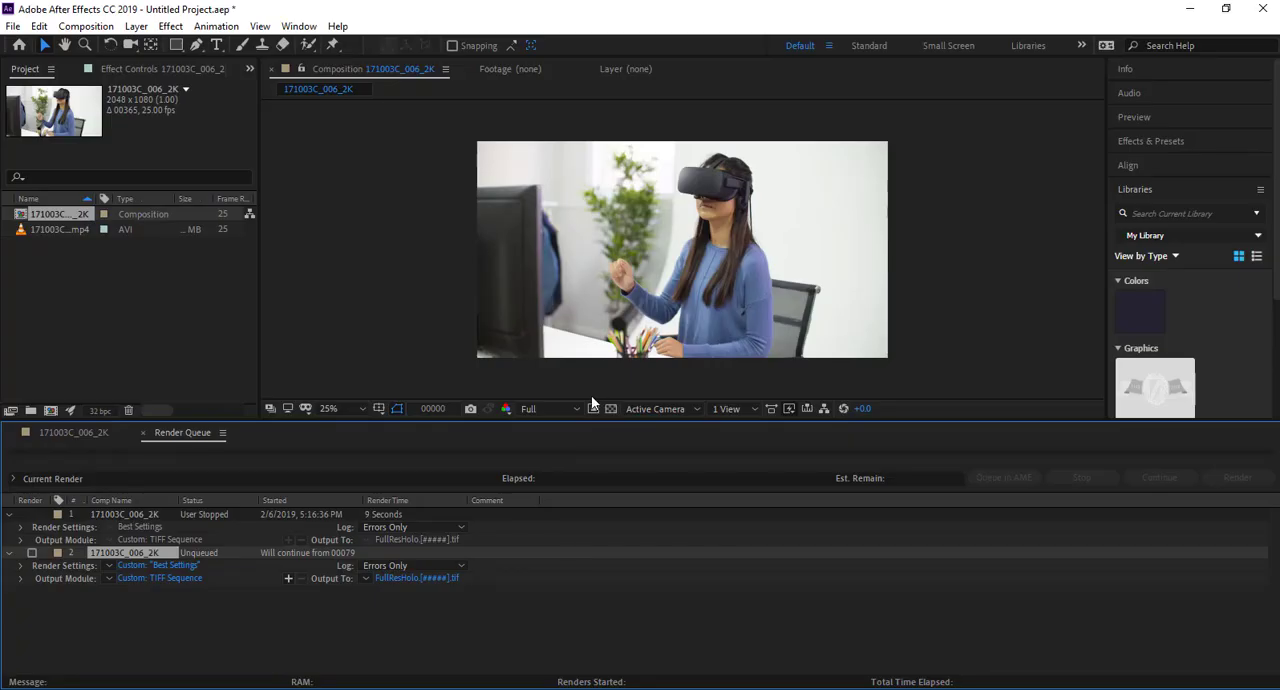
pyautogui.click(88, 433)
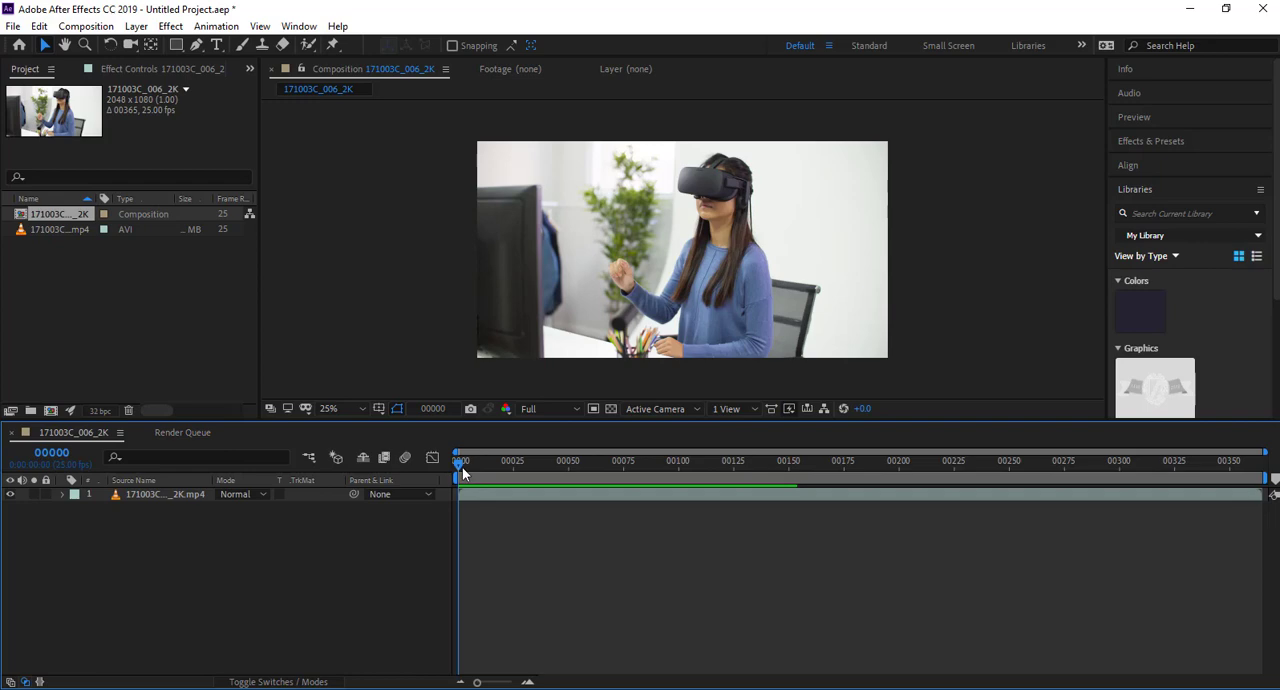
pyautogui.press('space')
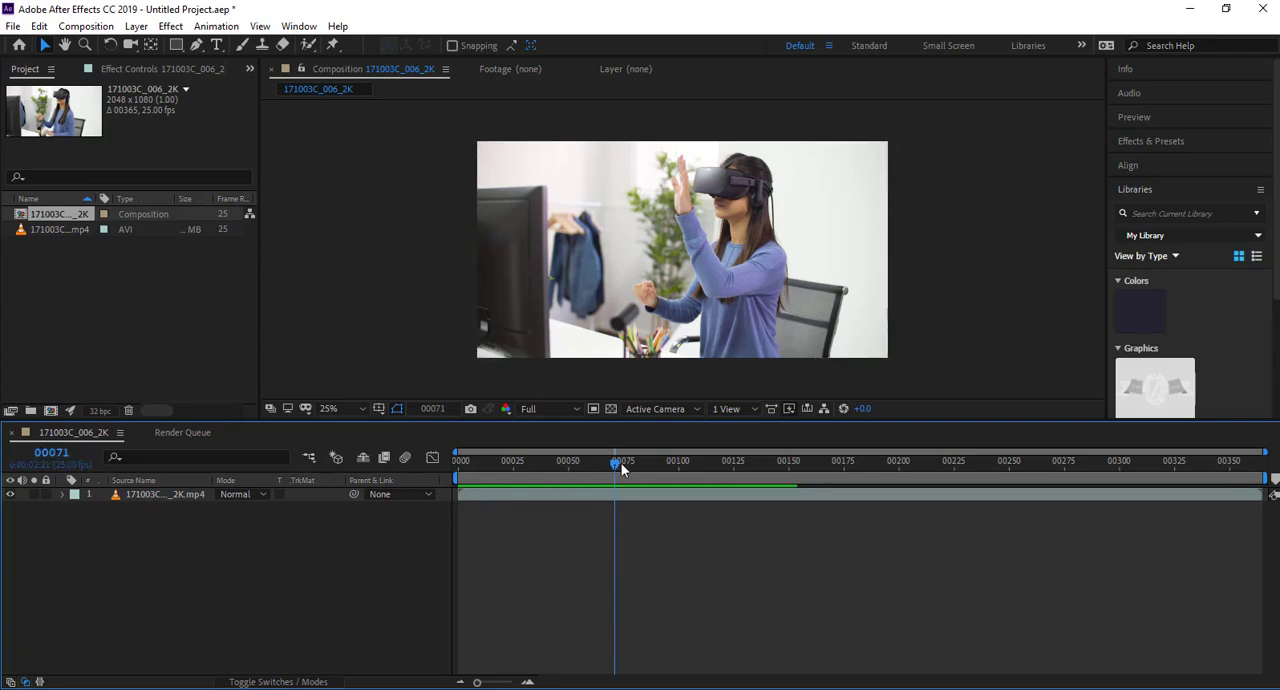
pyautogui.moveTo(618, 462); pyautogui.dragTo(650, 468)
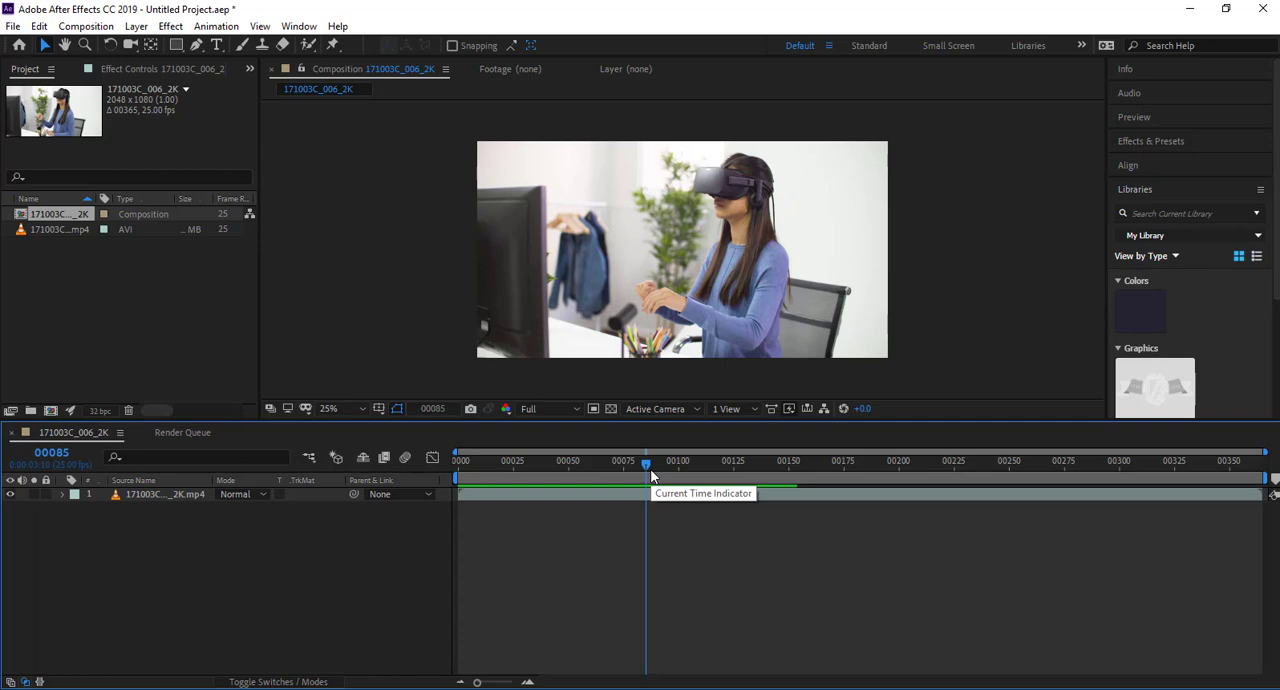
pyautogui.moveTo(661, 468); pyautogui.dragTo(726, 470)
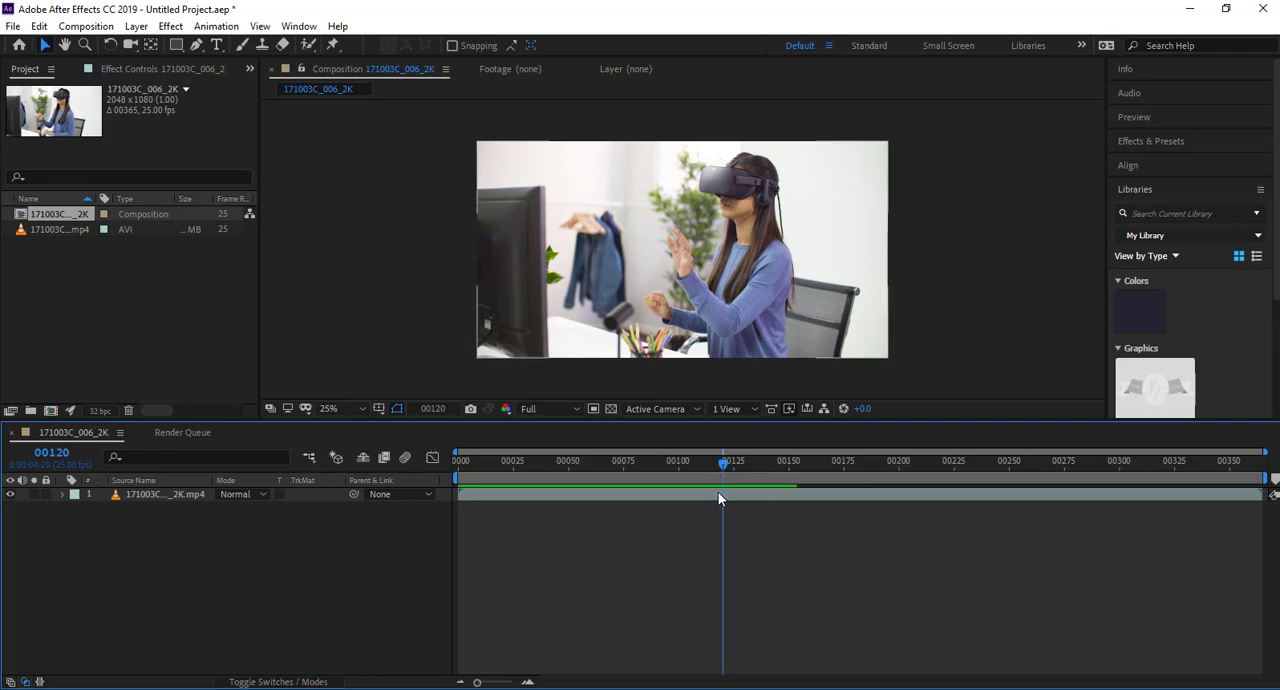
pyautogui.click(716, 495)
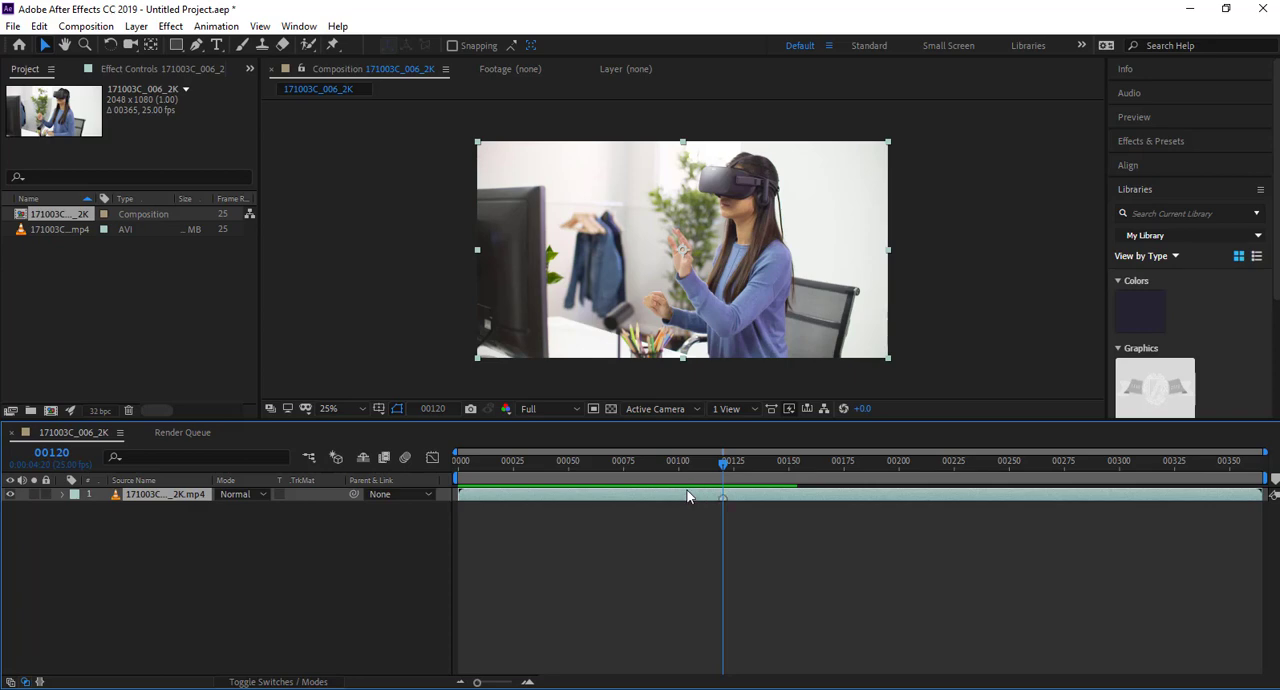
pyautogui.moveTo(721, 464); pyautogui.dragTo(689, 473)
pyautogui.hotkey('ctrl', 'z')
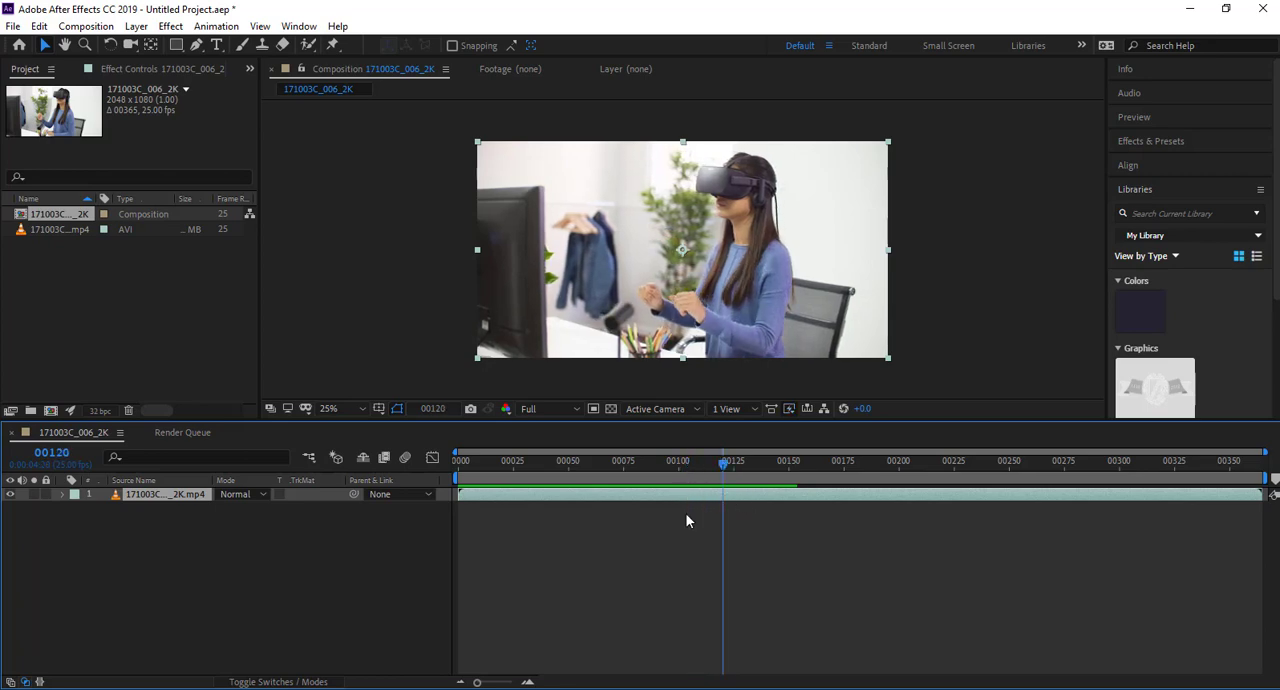
# Switch back to NukeX, select the Tracker node, and go to frame 71 with the Viewer framed closely on the raised hand.
pyautogui.hotkey('alt', 'Tab')
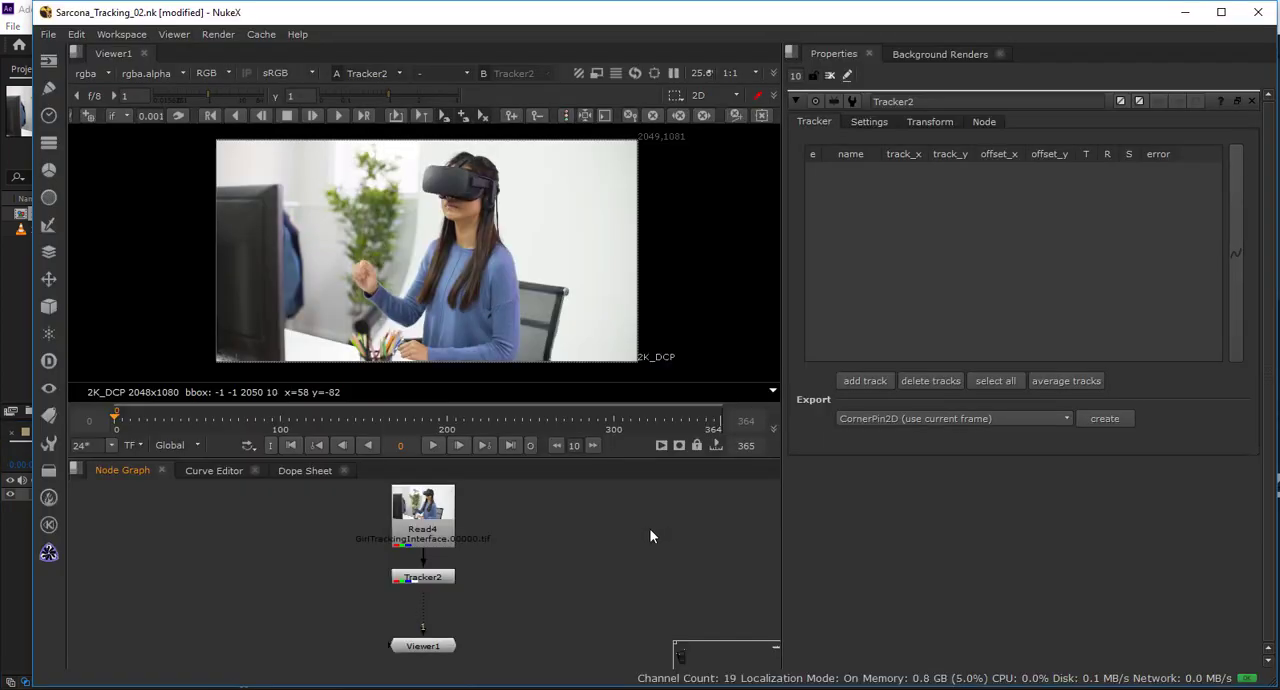
pyautogui.click(429, 578)
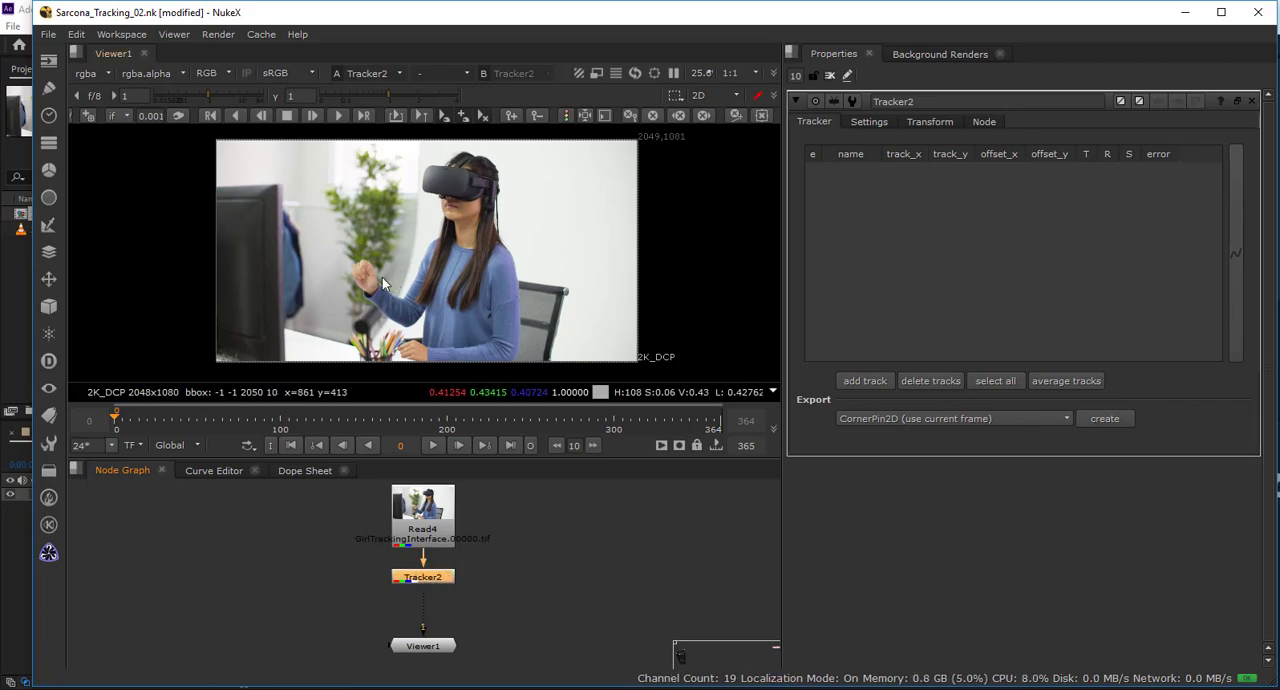
pyautogui.moveTo(180, 420); pyautogui.dragTo(232, 419)
pyautogui.moveTo(397, 214); pyautogui.dragTo(417, 295)
pyautogui.scroll(6, 379, 276)
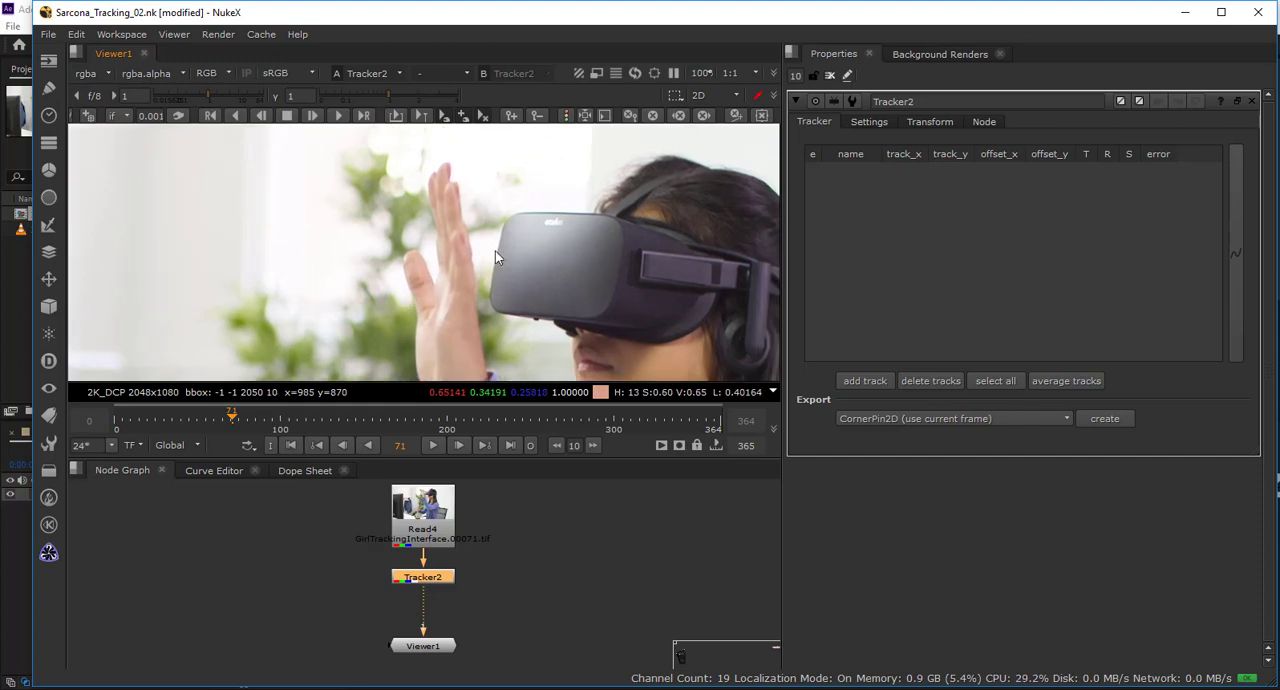
# Add a track to the Tracker node and place its anchor near the fingertips of the raised hand at frame 71.
pyautogui.click(864, 381)
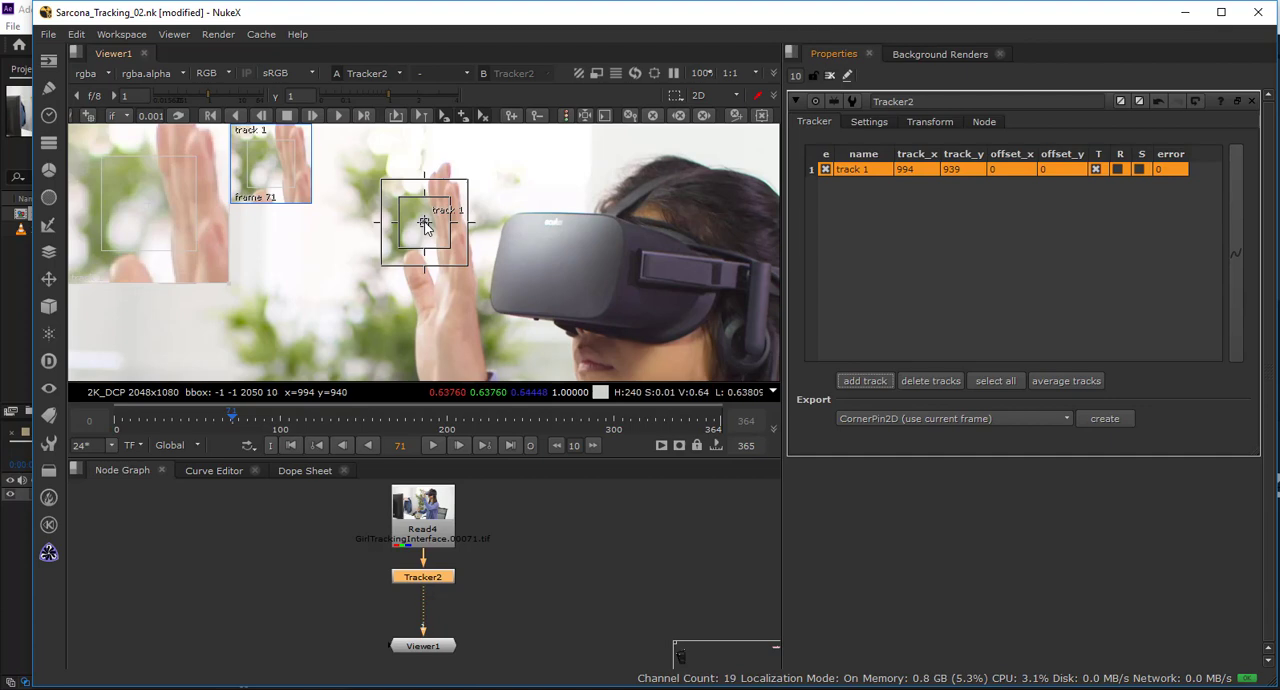
pyautogui.moveTo(424, 223); pyautogui.dragTo(448, 190)
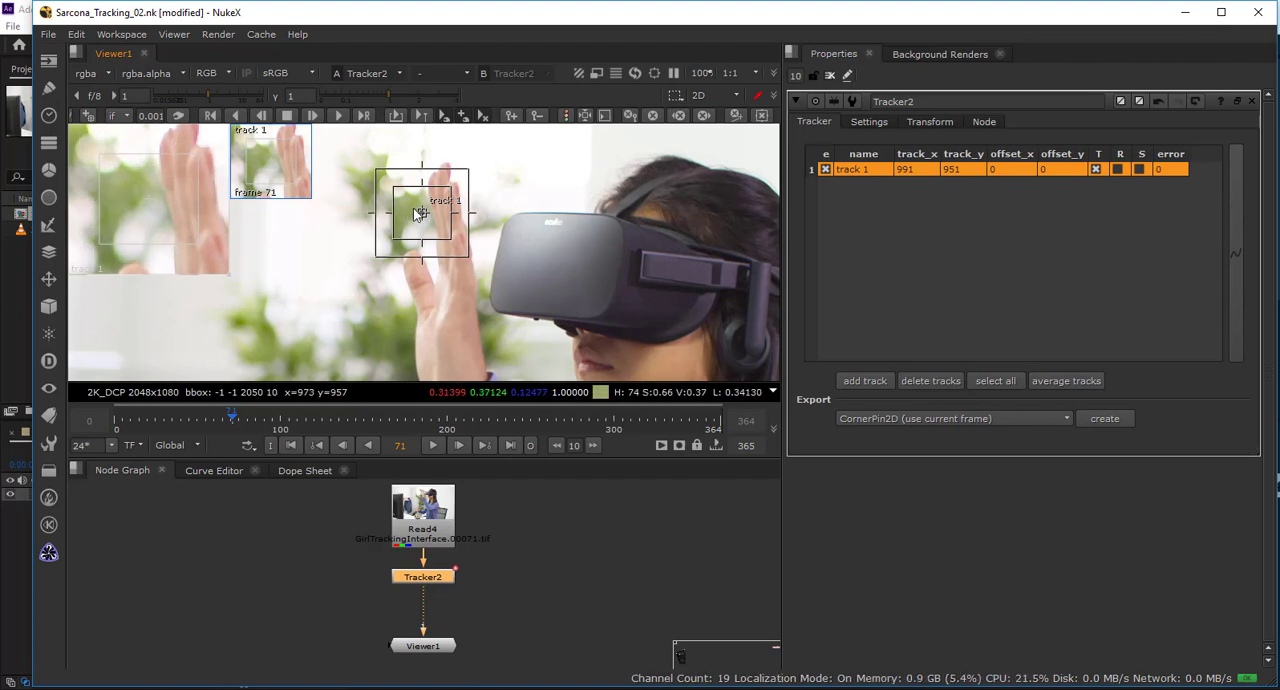
pyautogui.moveTo(418, 213); pyautogui.dragTo(442, 174)
pyautogui.scroll(-5, 461, 198)
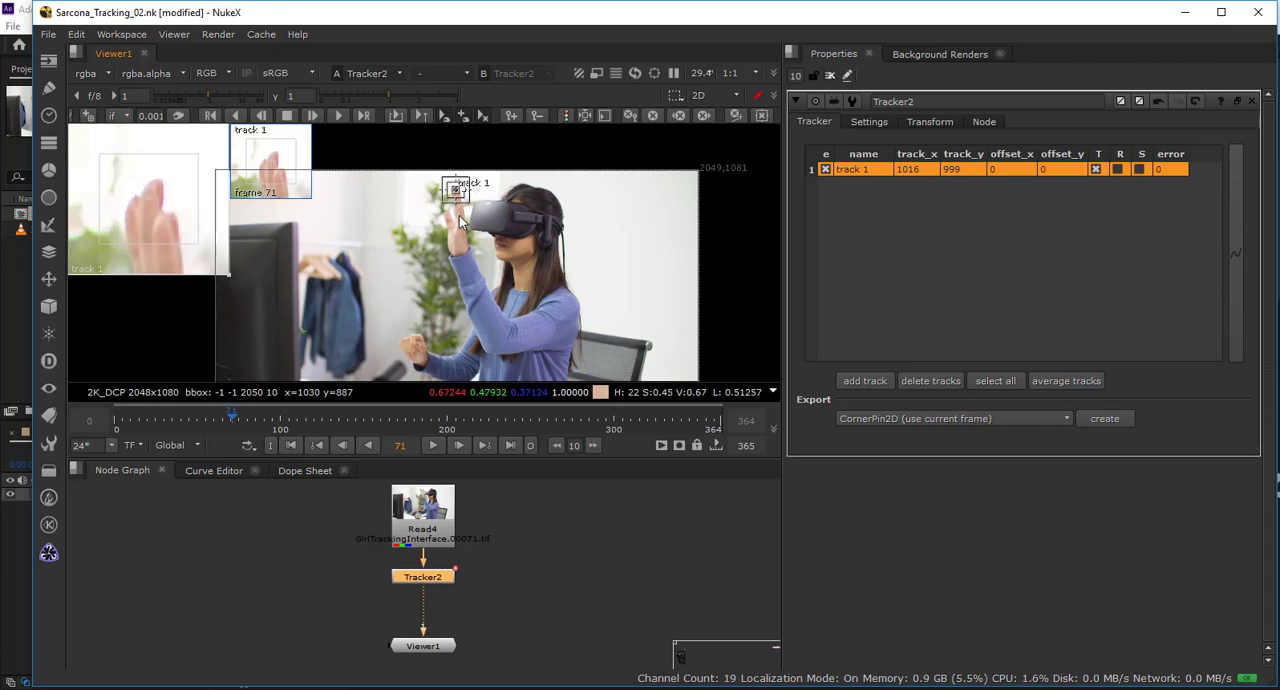
# Fine-tune track 1 onto the tallest fingertip at about x 1020, y 996.5, shrinking its inner pattern box and adjusting the search area.
pyautogui.scroll(5, 460, 218)
pyautogui.moveTo(485, 300); pyautogui.dragTo(497, 370)
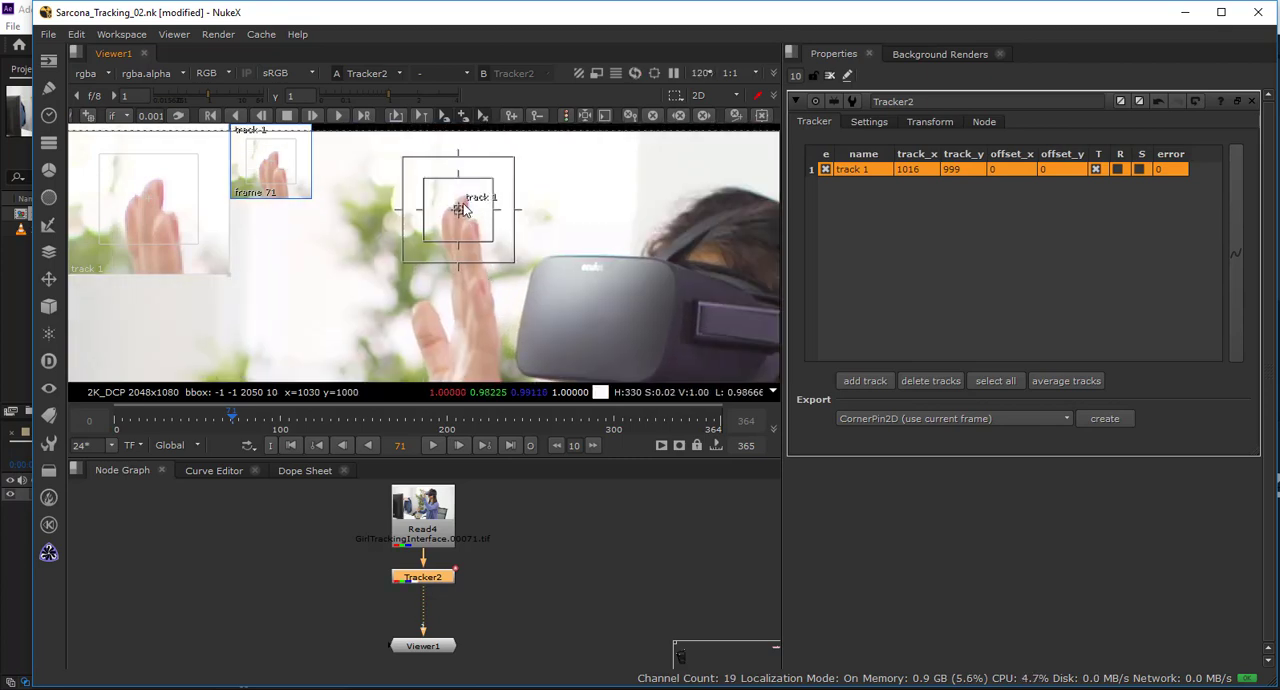
pyautogui.moveTo(458, 210); pyautogui.dragTo(456, 205)
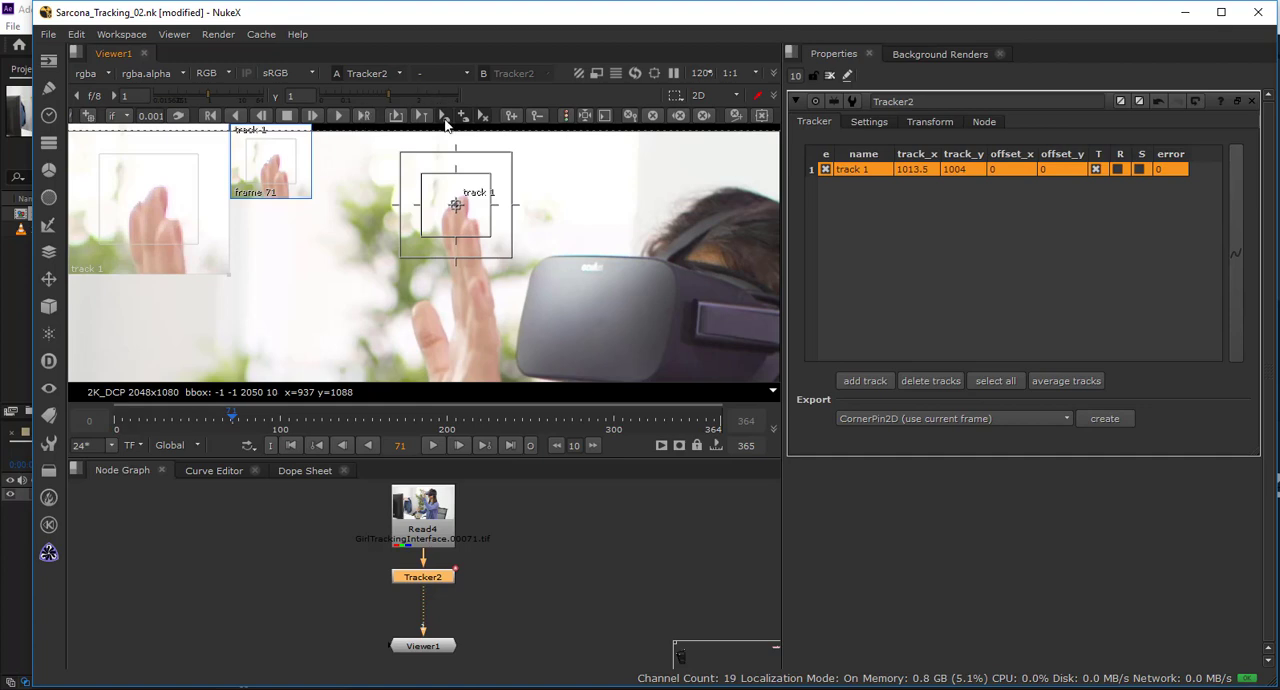
pyautogui.moveTo(490, 175); pyautogui.dragTo(405, 260)
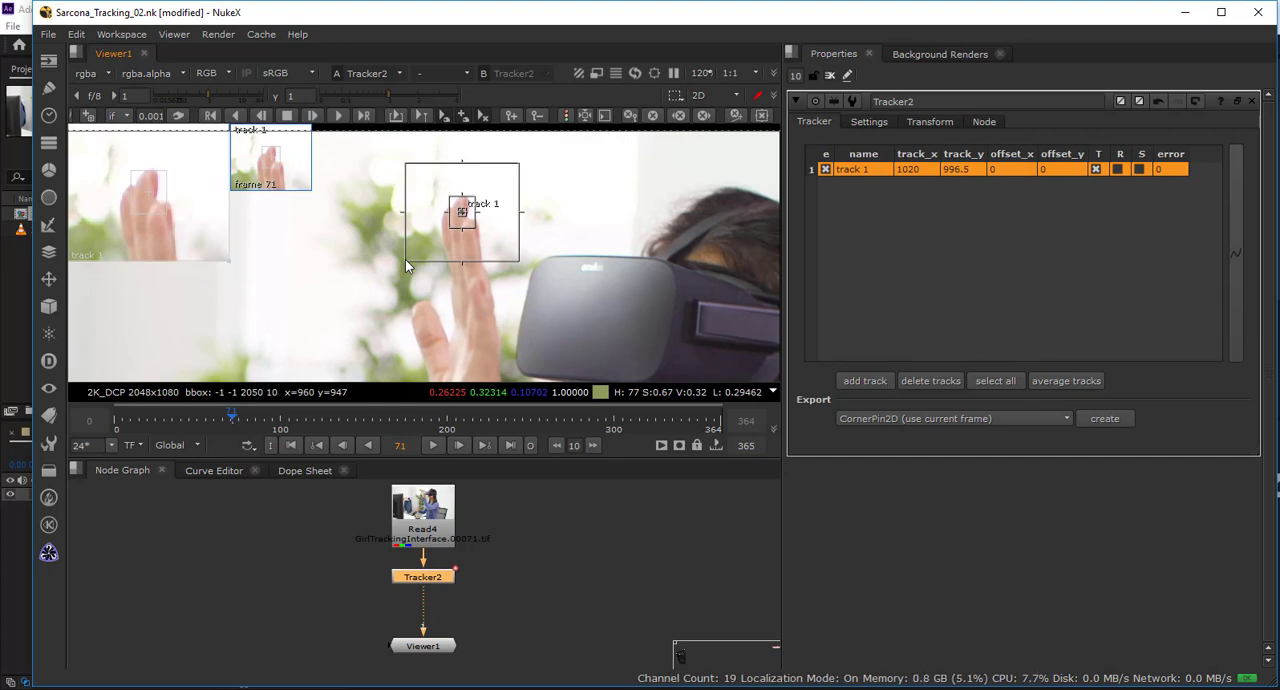
# Track track 1 forward one frame at a time from frame 71 to frame 76.
pyautogui.moveTo(464, 264); pyautogui.dragTo(491, 267)
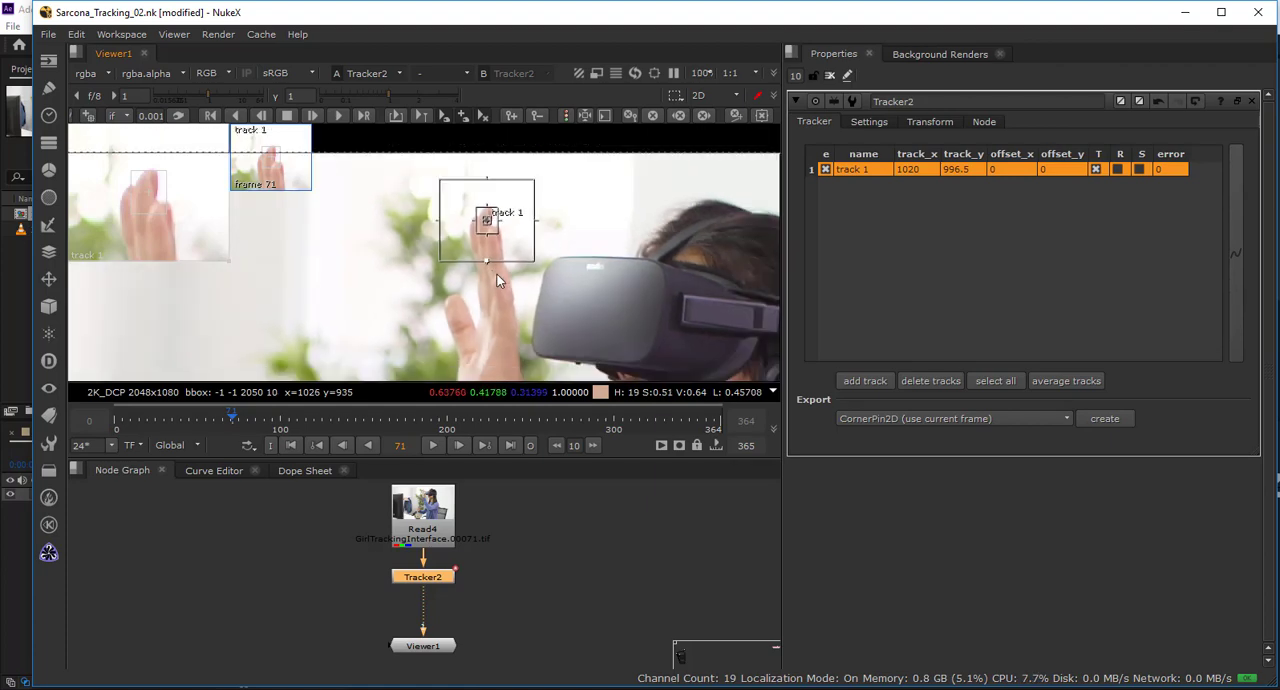
pyautogui.scroll(-2, 479, 251)
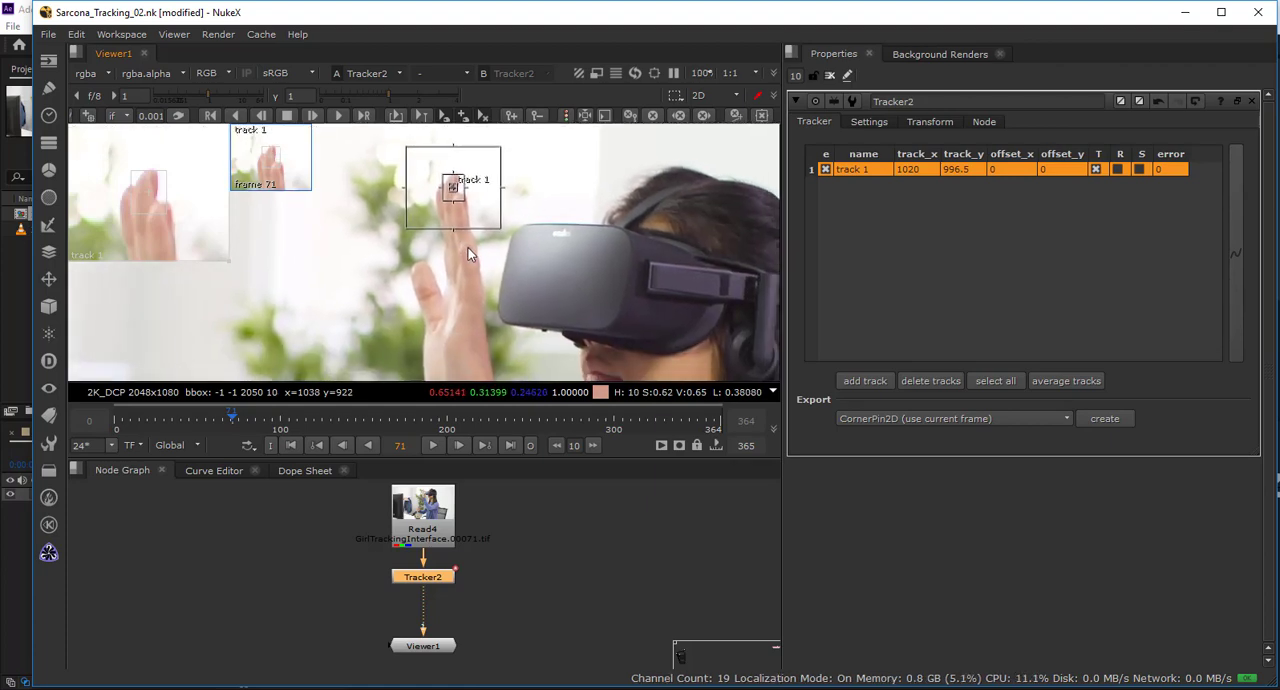
pyautogui.press('c')
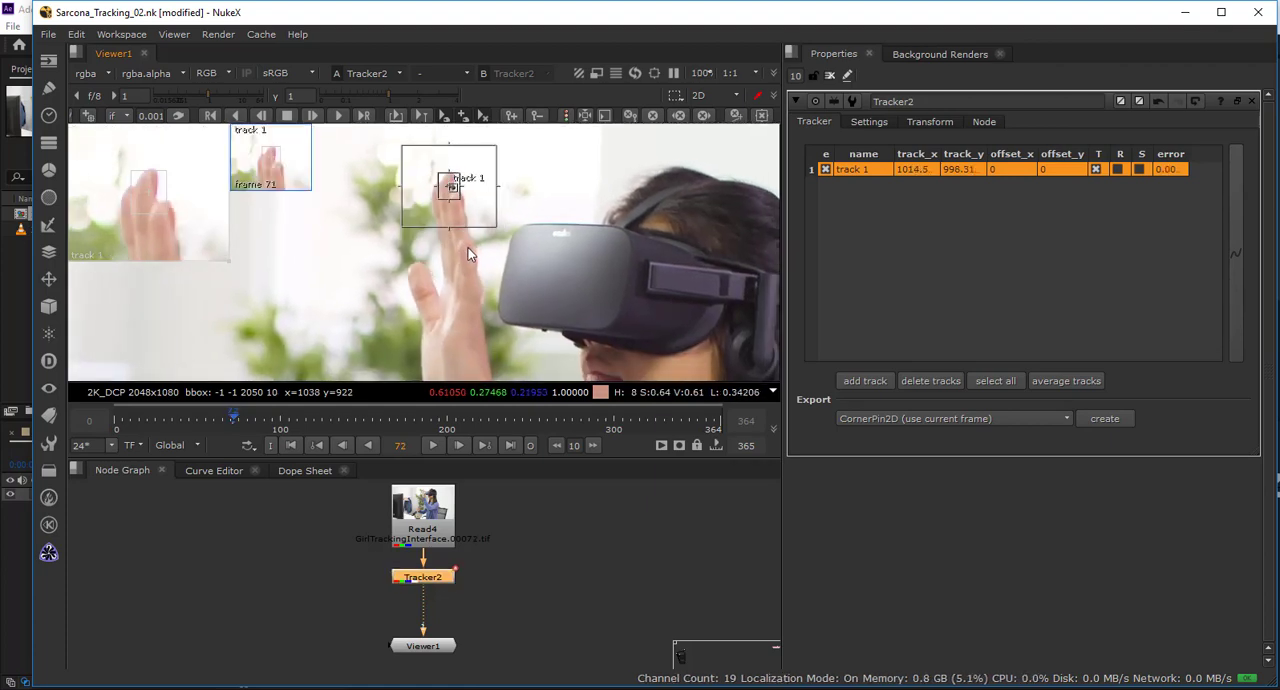
pyautogui.press('c')
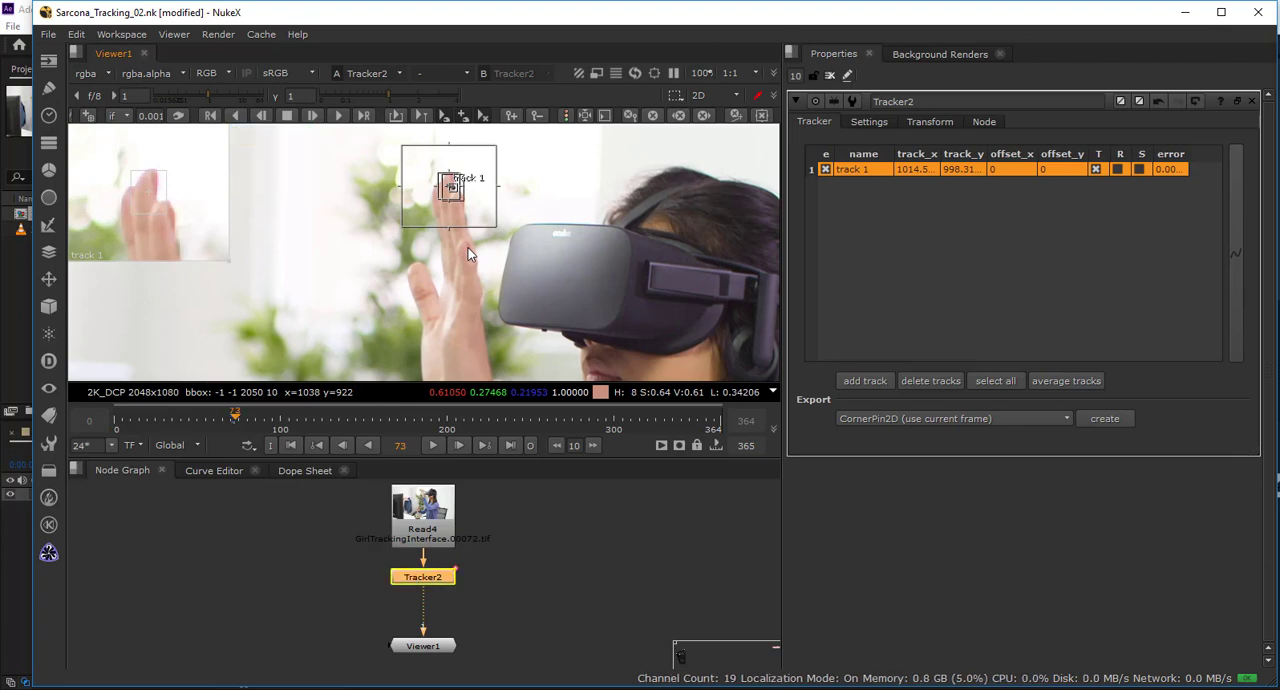
pyautogui.press('c')
pyautogui.press('c')
pyautogui.press('c')
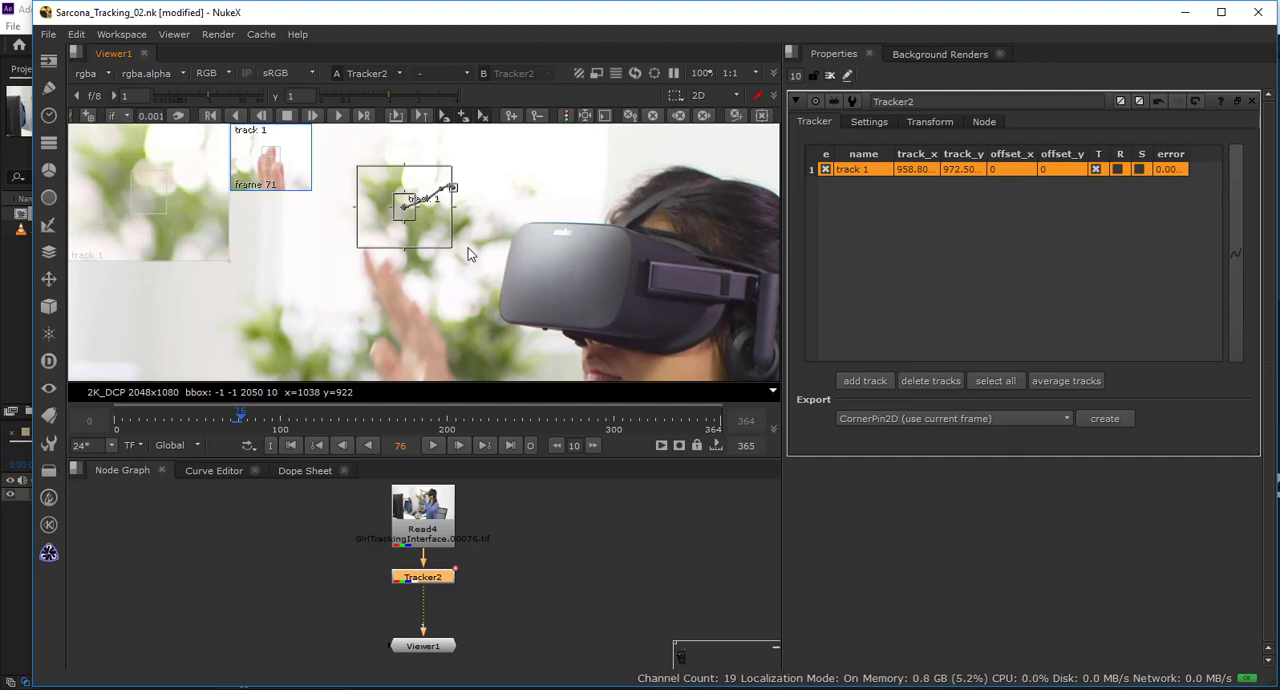
# Step back and forth between frames 74 and 76 to examine where track 1 drifts off the fingertip.
pyautogui.press('Left')
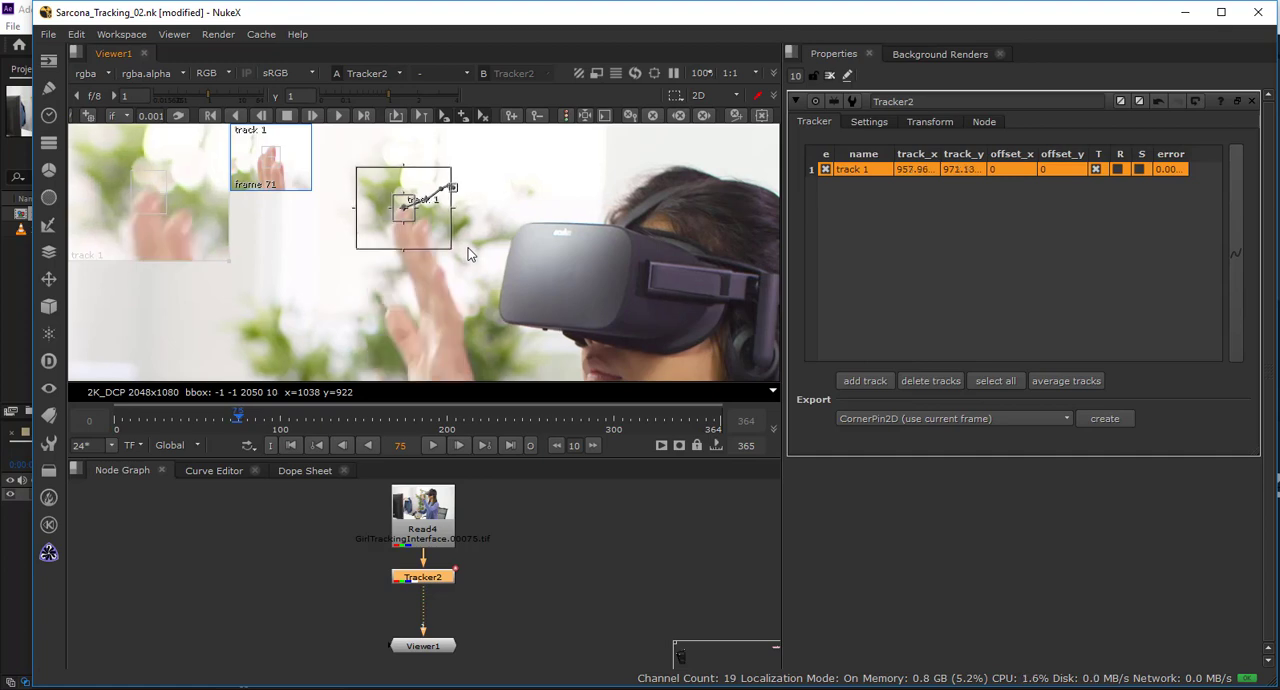
pyautogui.press('Left')
pyautogui.press('Right')
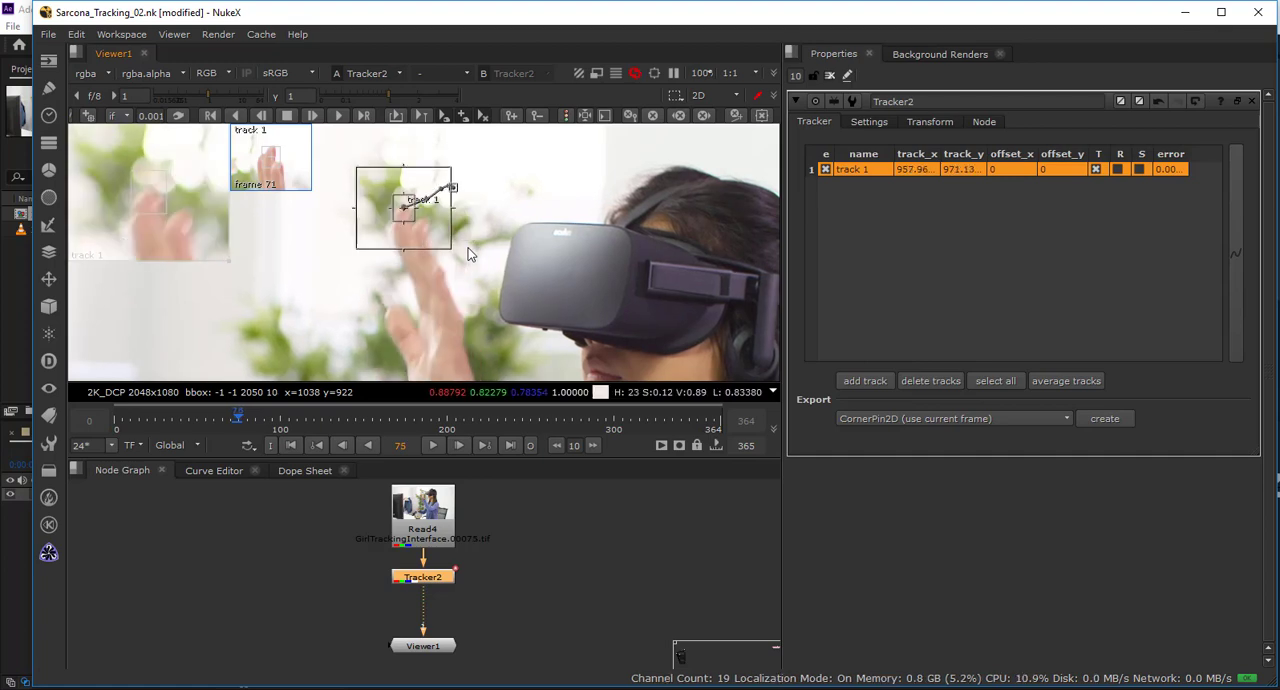
pyautogui.press('Left')
pyautogui.press('Right')
pyautogui.press('Left')
pyautogui.press('Right')
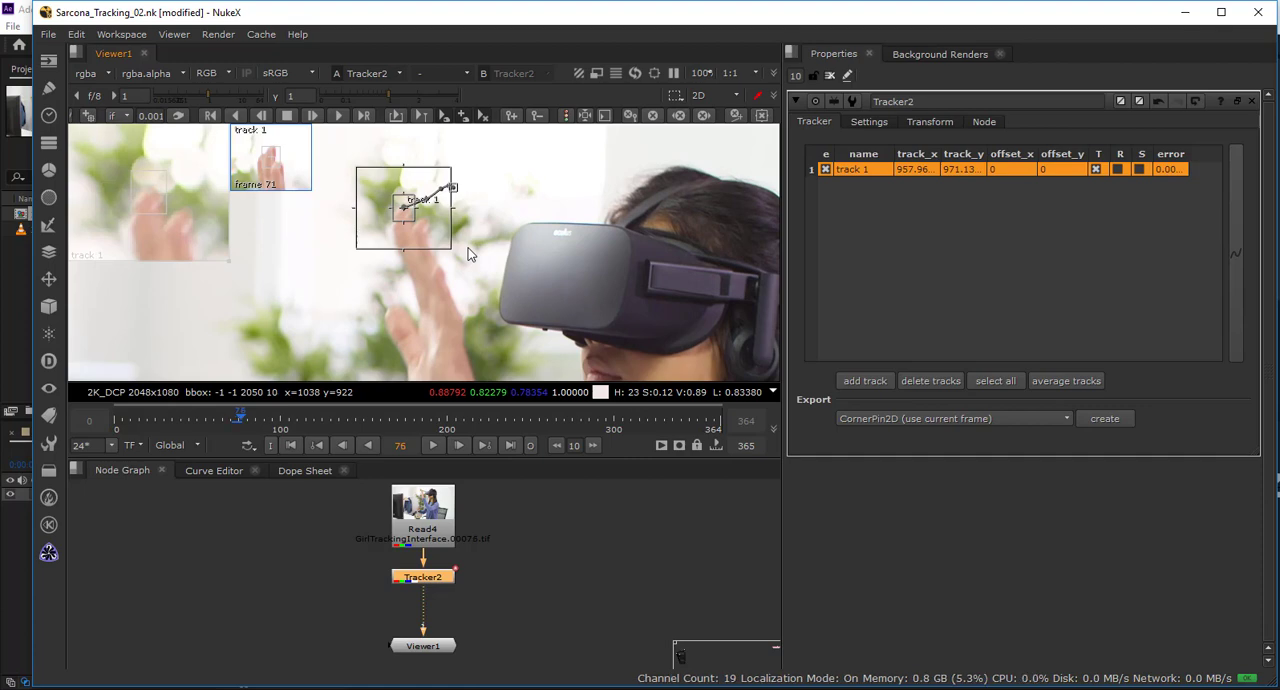
pyautogui.press('Left')
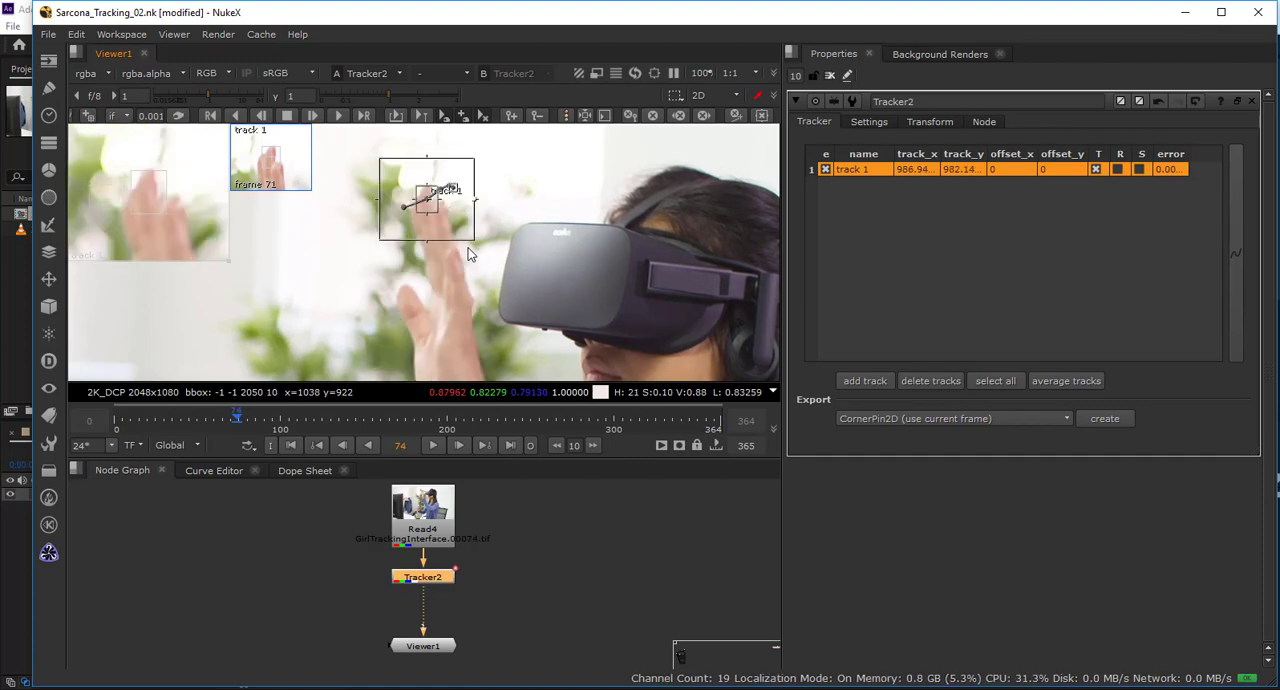
pyautogui.press('Right')
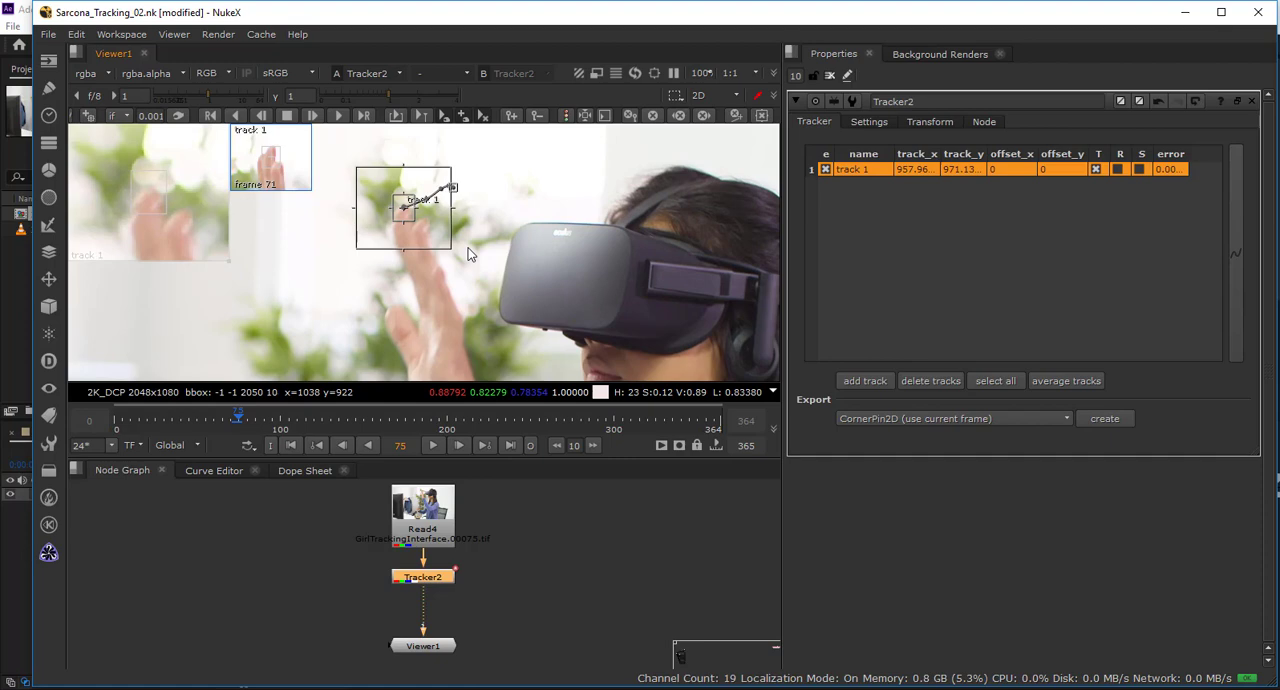
# Move track 1 back onto the fingertip at frame 75, at about x 959, y 958.6.
pyautogui.scroll(5, 470, 254)
pyautogui.moveTo(461, 224); pyautogui.dragTo(464, 248)
pyautogui.scroll(-4, 464, 248)
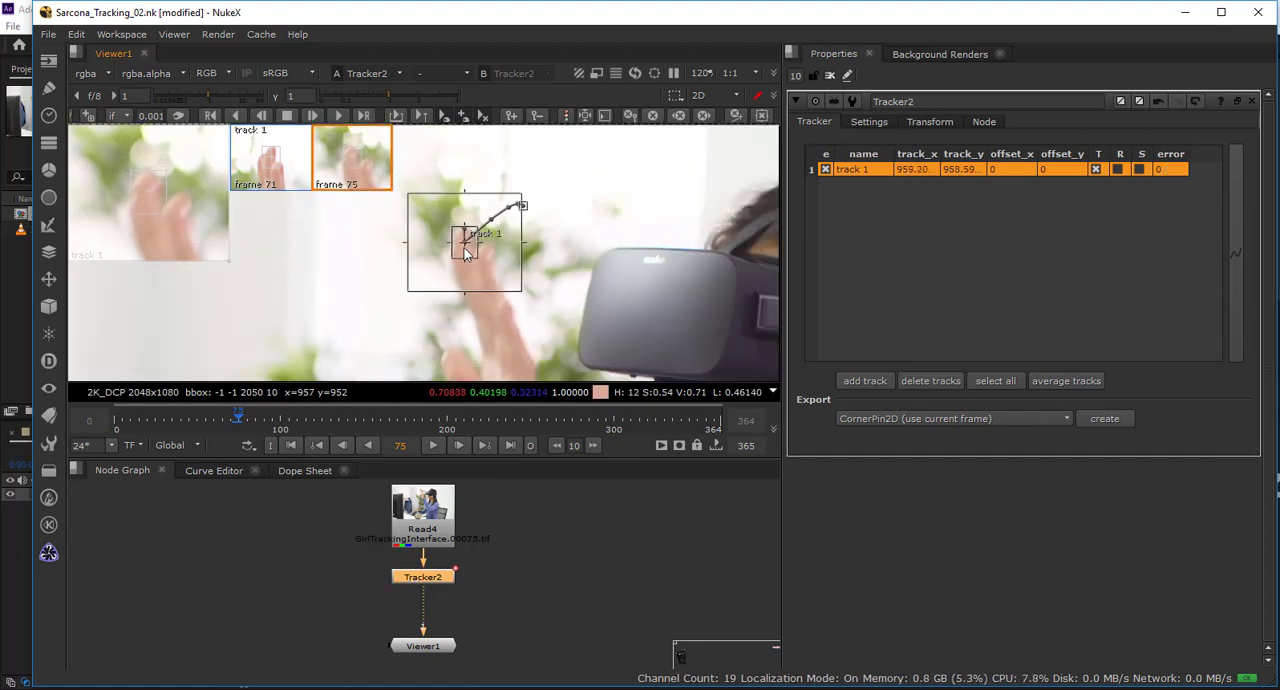
# Enlarge track 1's search area at frame 75 so it covers the fingertip's position in frame 76.
pyautogui.press('Right')
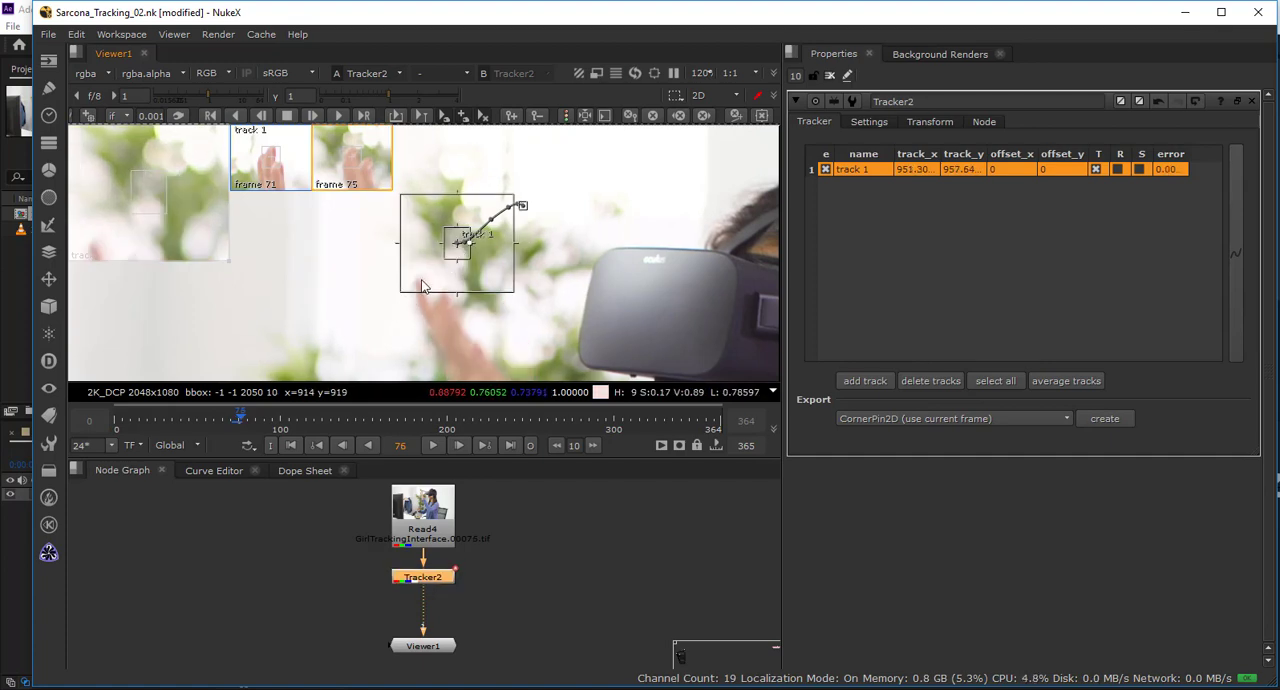
pyautogui.press('Left')
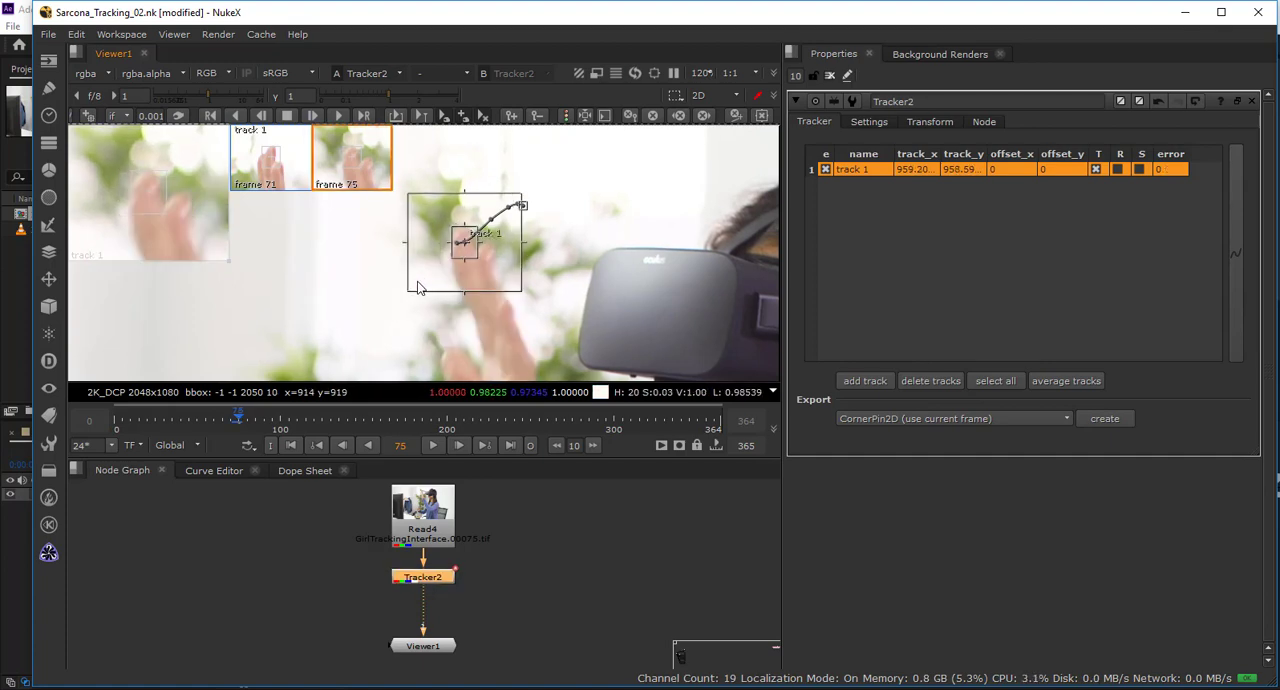
pyautogui.moveTo(411, 293); pyautogui.dragTo(395, 335)
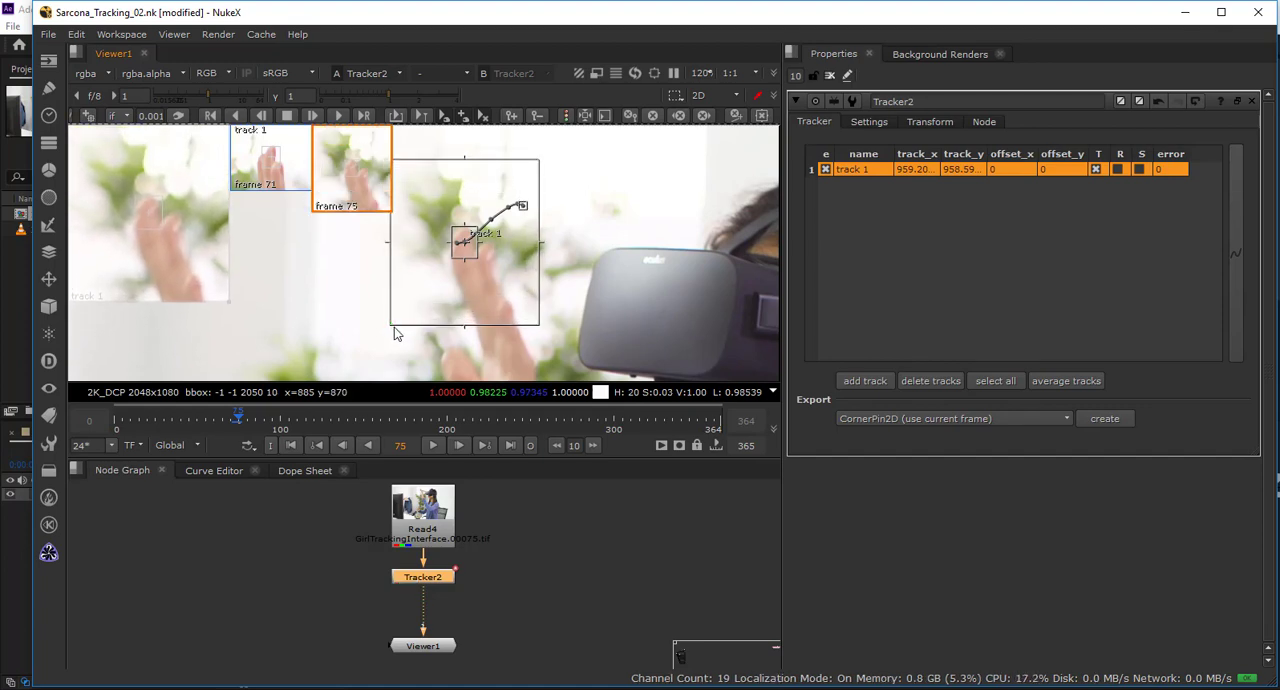
pyautogui.press('Right')
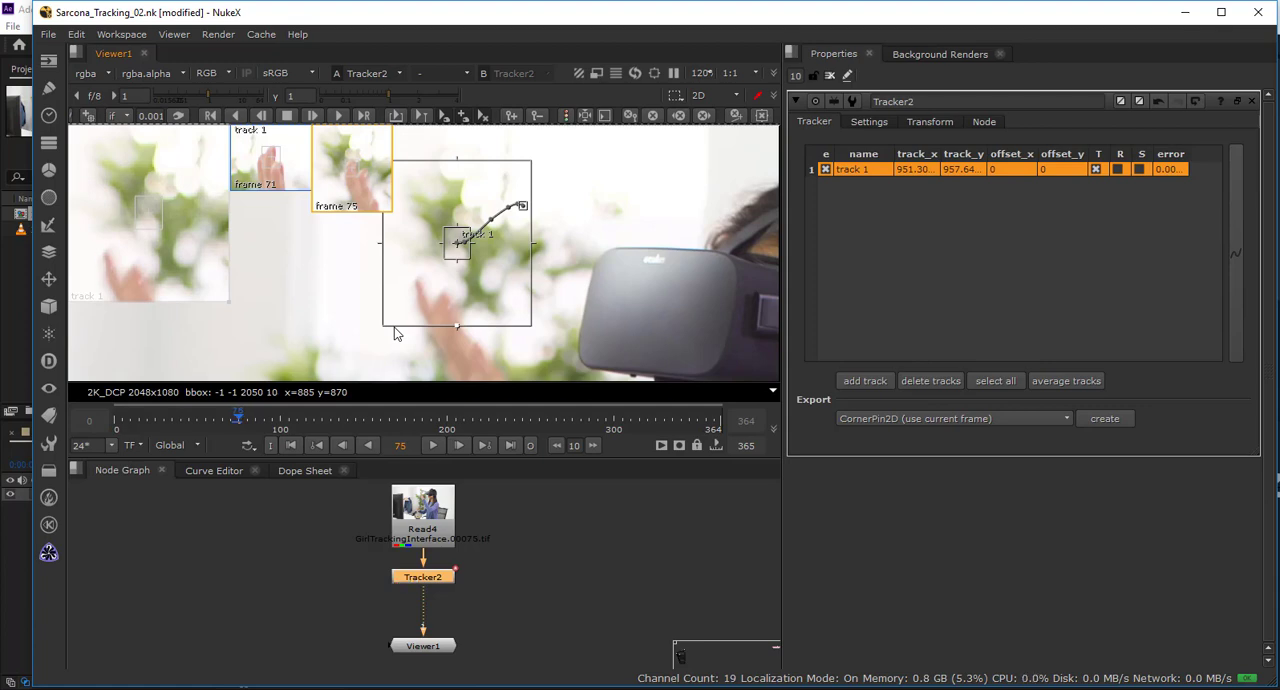
pyautogui.press('Left')
pyautogui.press('Right')
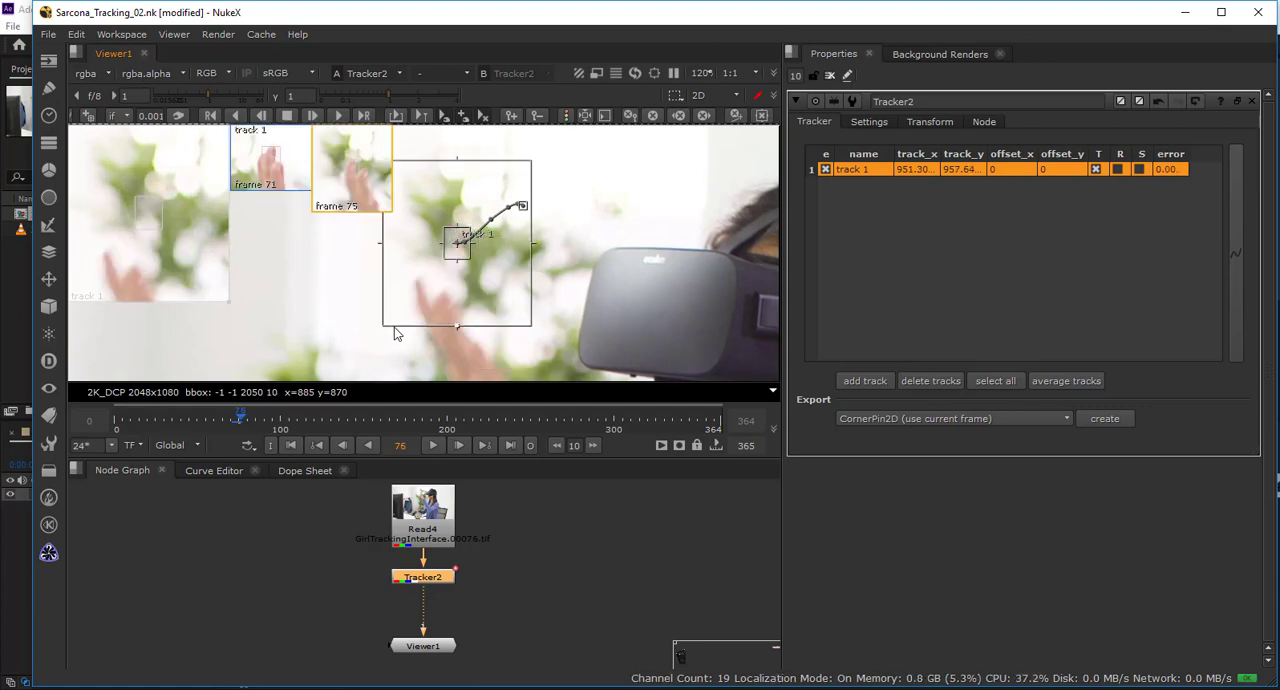
pyautogui.press('Left')
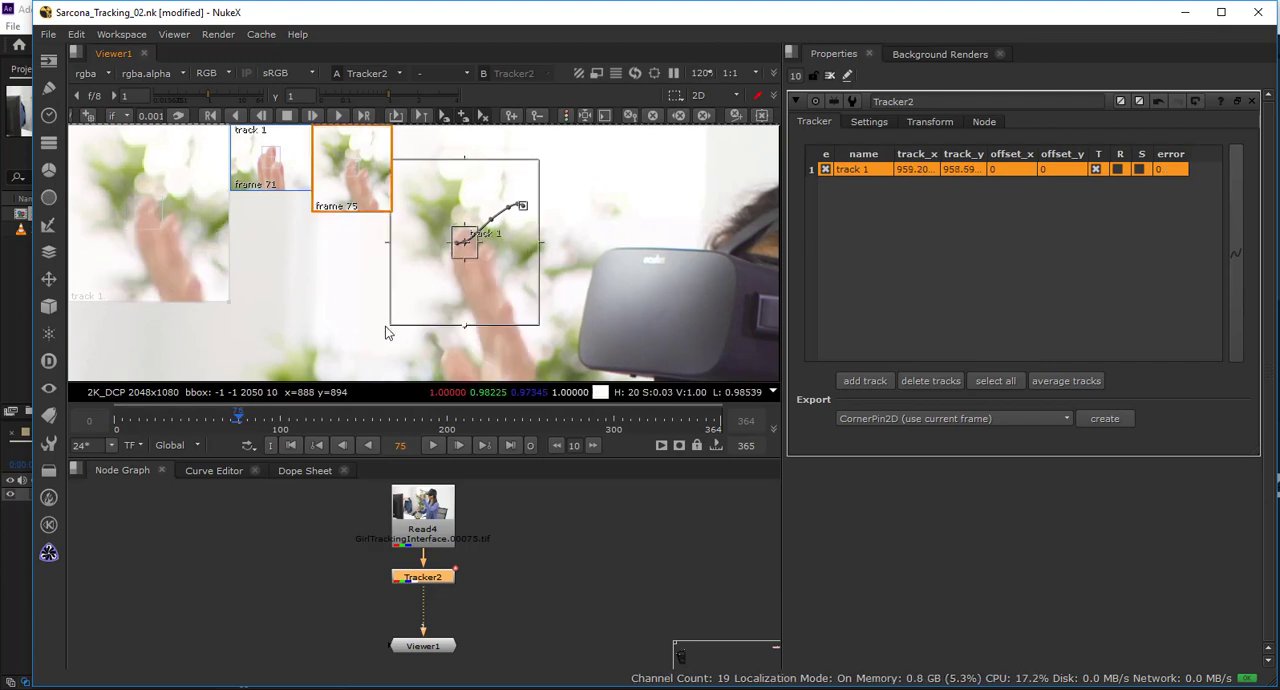
pyautogui.moveTo(385, 326); pyautogui.dragTo(372, 344)
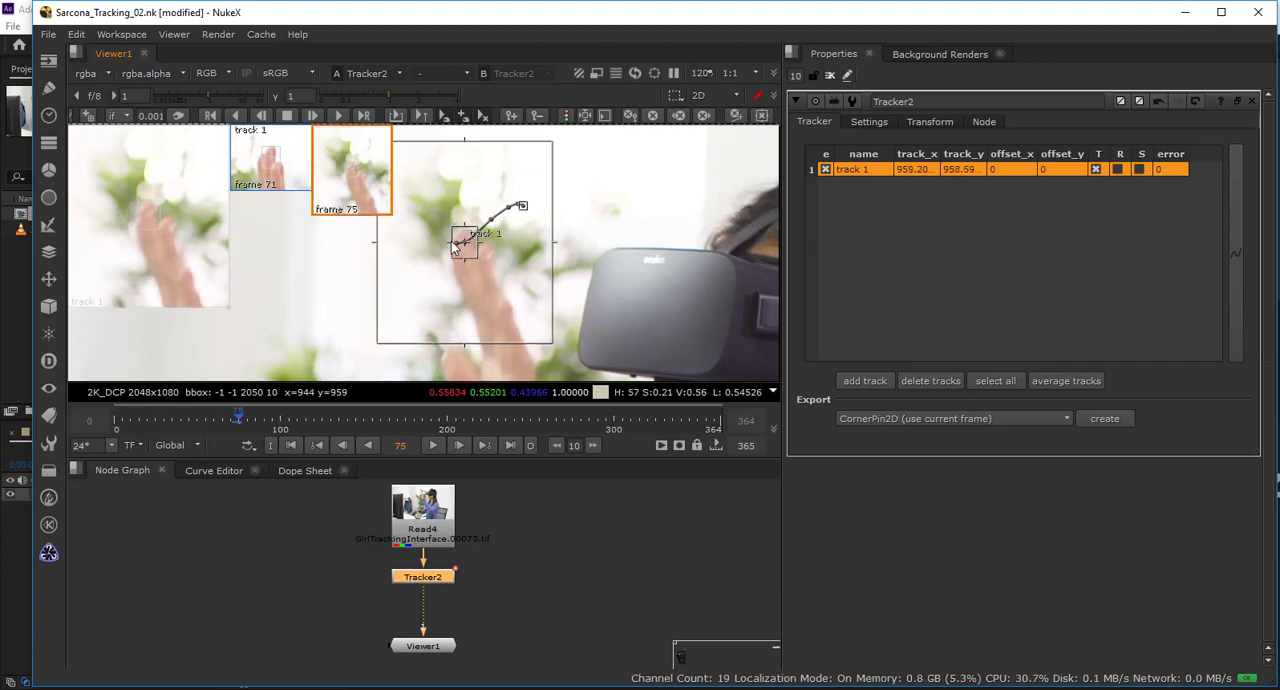
# Track the fingertip forward frame by frame from frame 75 to frame 78, keeping the lowering hand in view.
pyautogui.press('c')
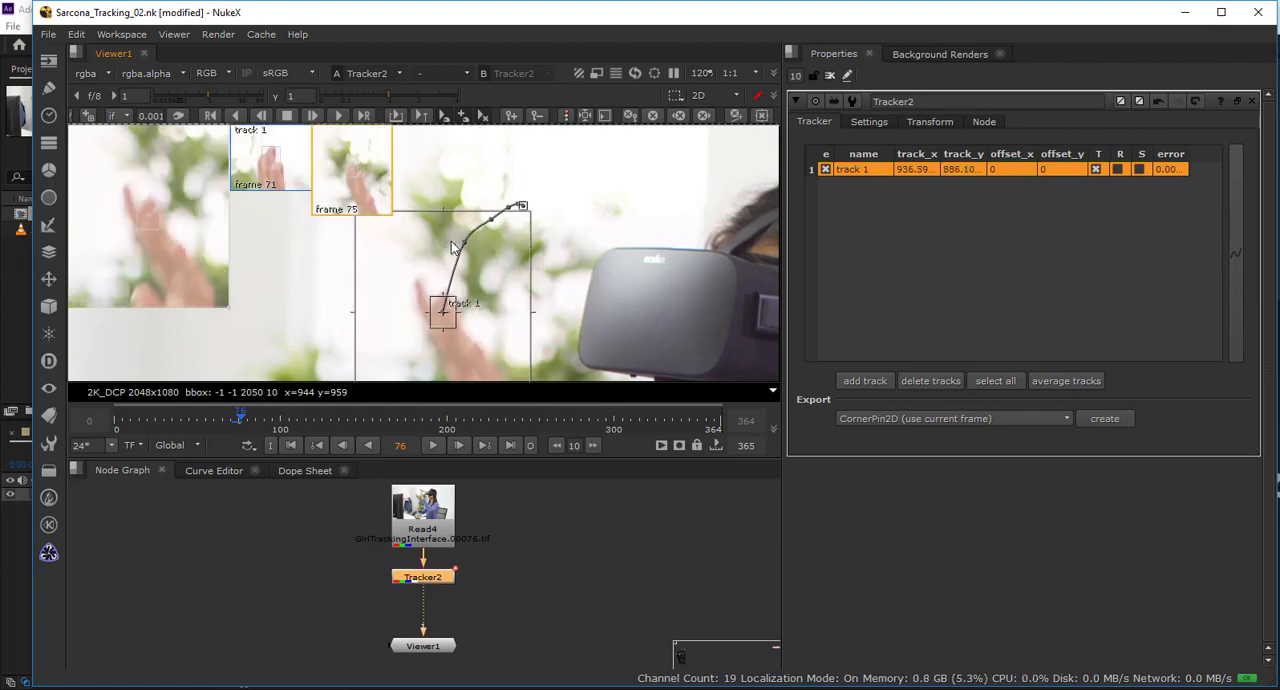
pyautogui.scroll(-1, 451, 241)
pyautogui.moveTo(463, 257); pyautogui.dragTo(519, 187)
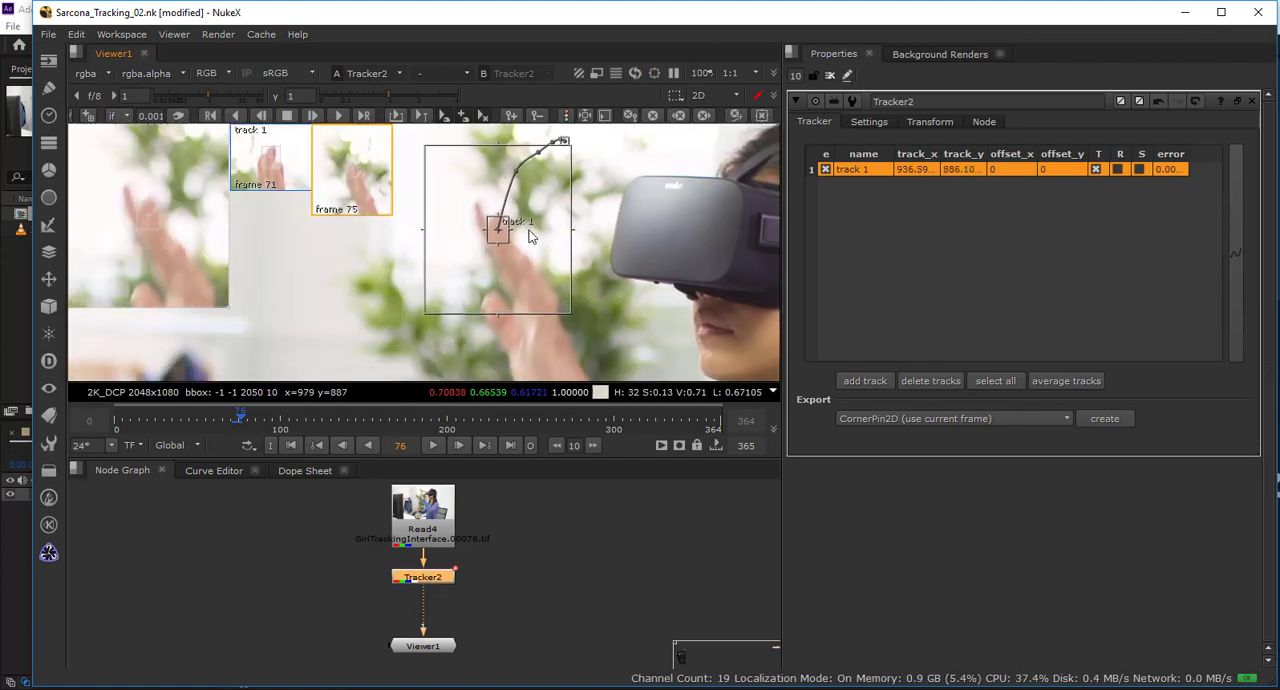
pyautogui.press('Right')
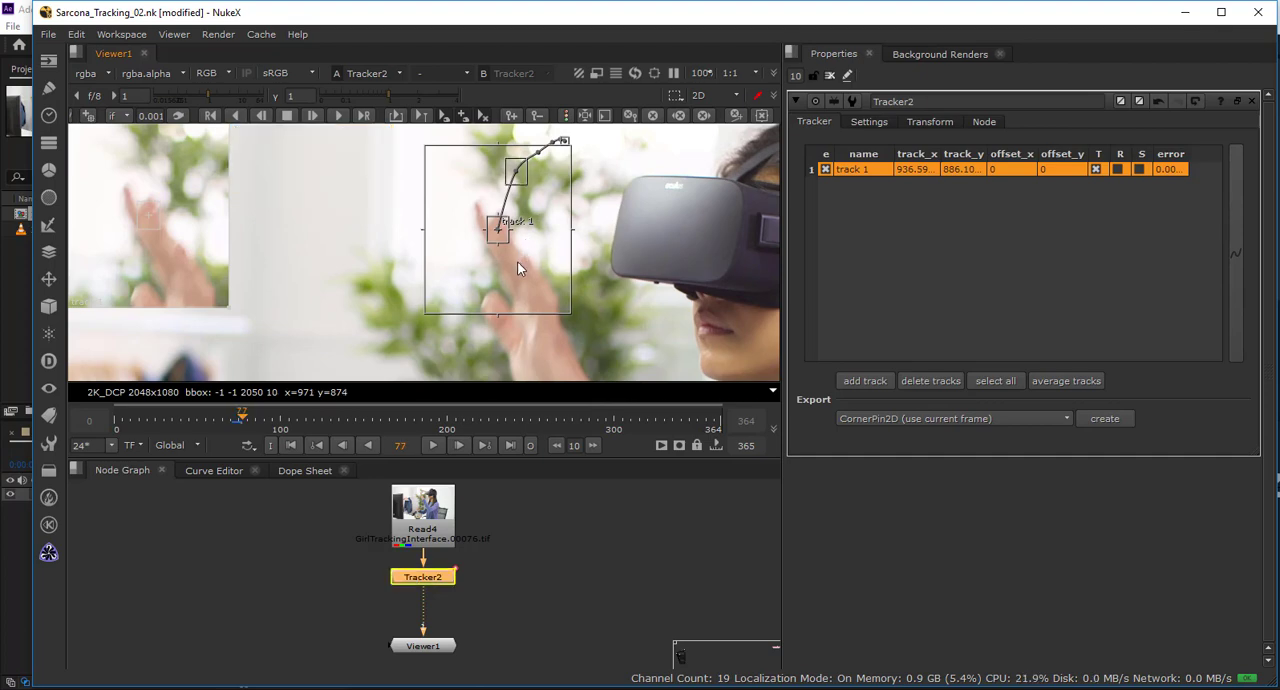
pyautogui.press('Right')
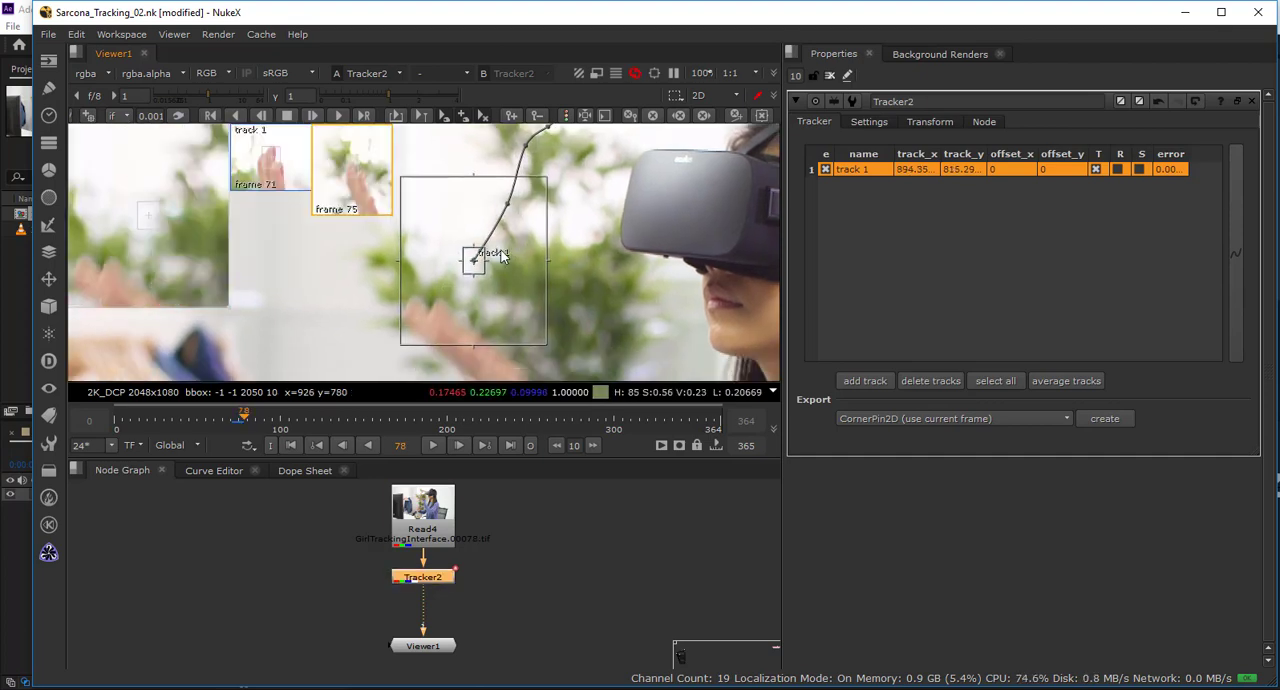
pyautogui.moveTo(494, 297); pyautogui.dragTo(531, 246)
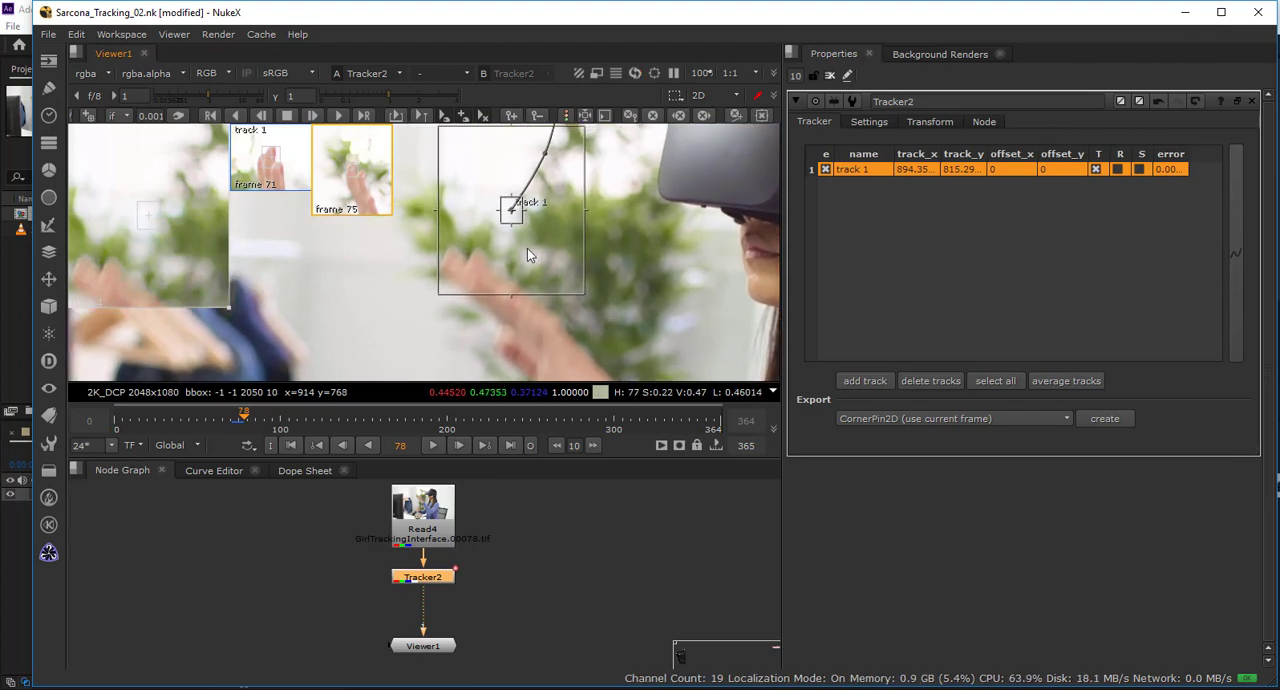
# At frame 77, move track 1 to x 895, y 817 on the finger and extend its search area downward.
pyautogui.press('Left')
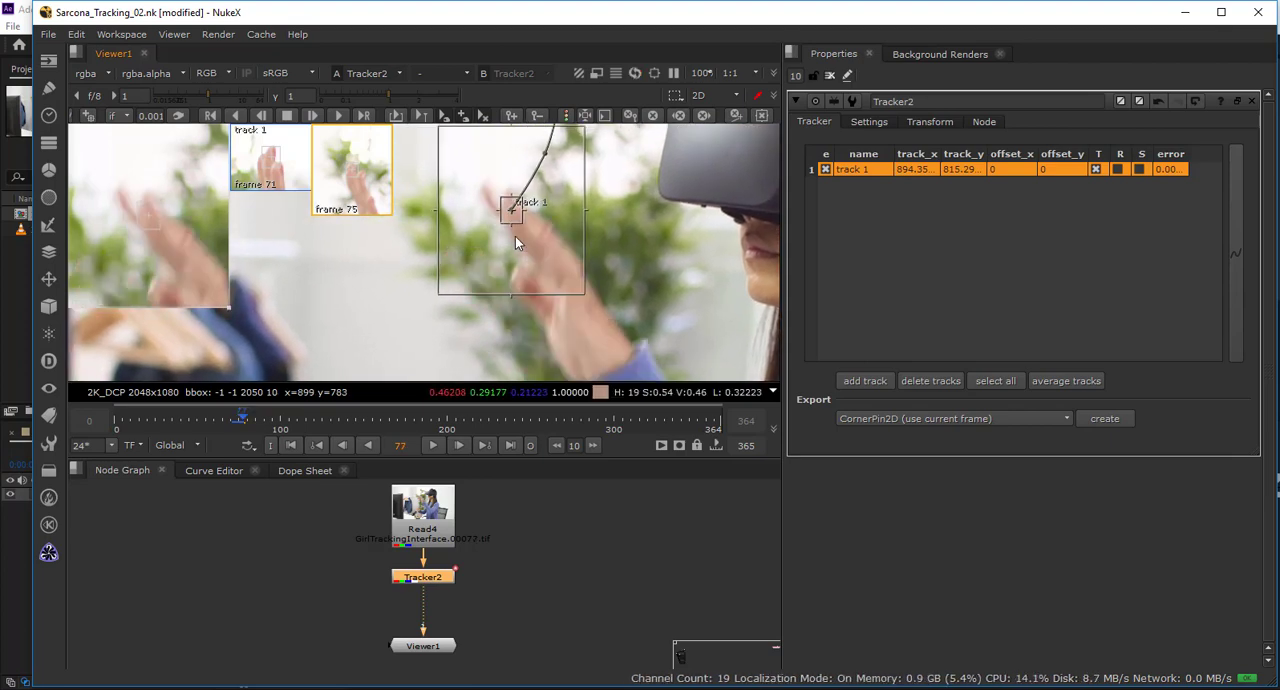
pyautogui.click(515, 236)
pyautogui.click(515, 210)
pyautogui.moveTo(510, 213); pyautogui.dragTo(511, 210)
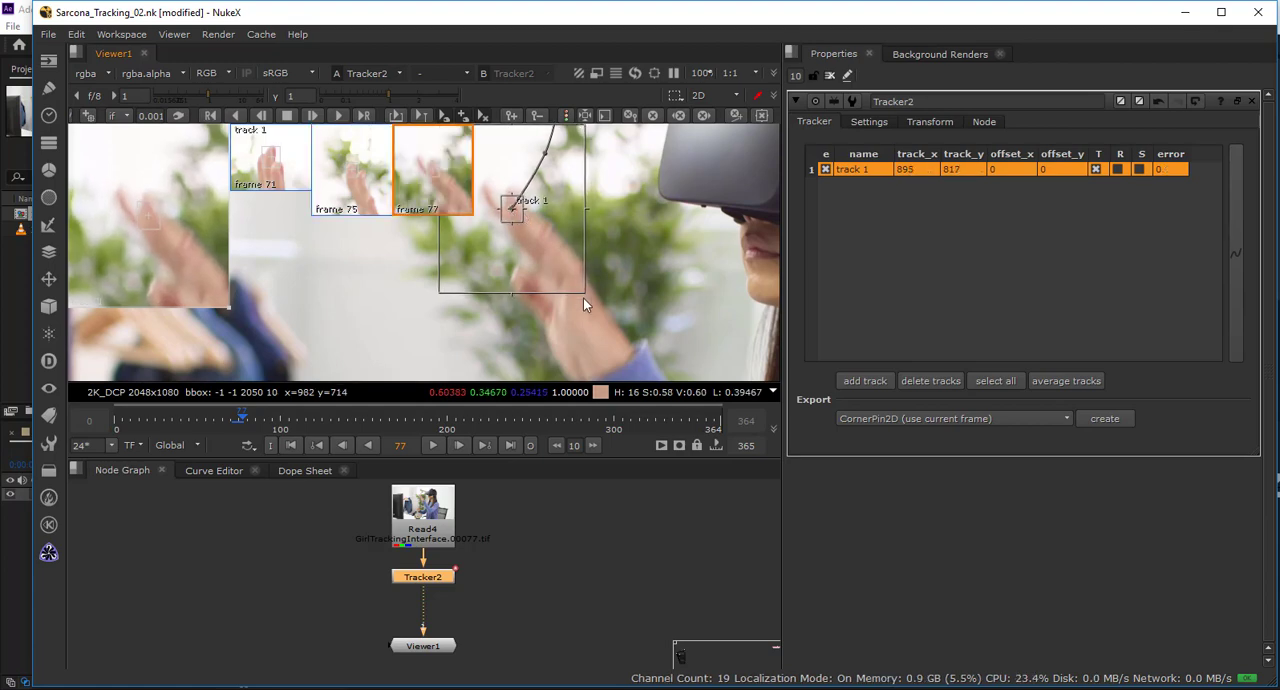
pyautogui.moveTo(583, 299); pyautogui.dragTo(583, 327)
# Track the finger forward from frame 77 to frame 79.
pyautogui.press('Right')
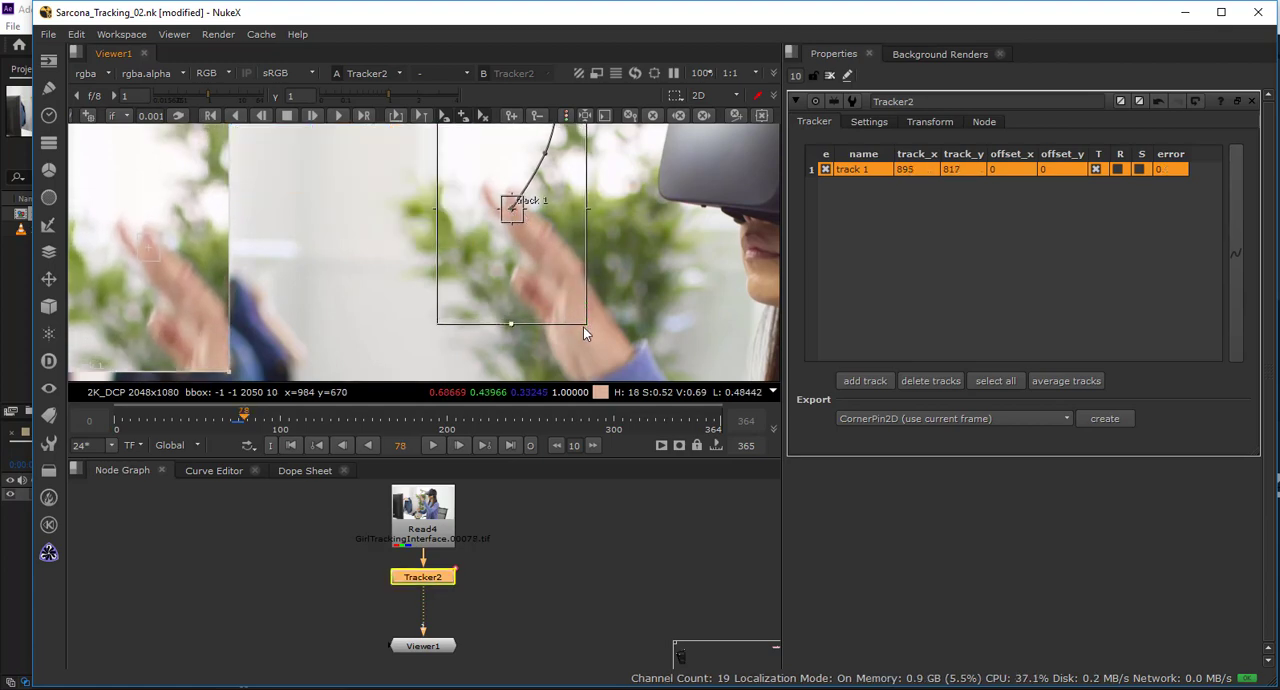
pyautogui.scroll(-3, 583, 327)
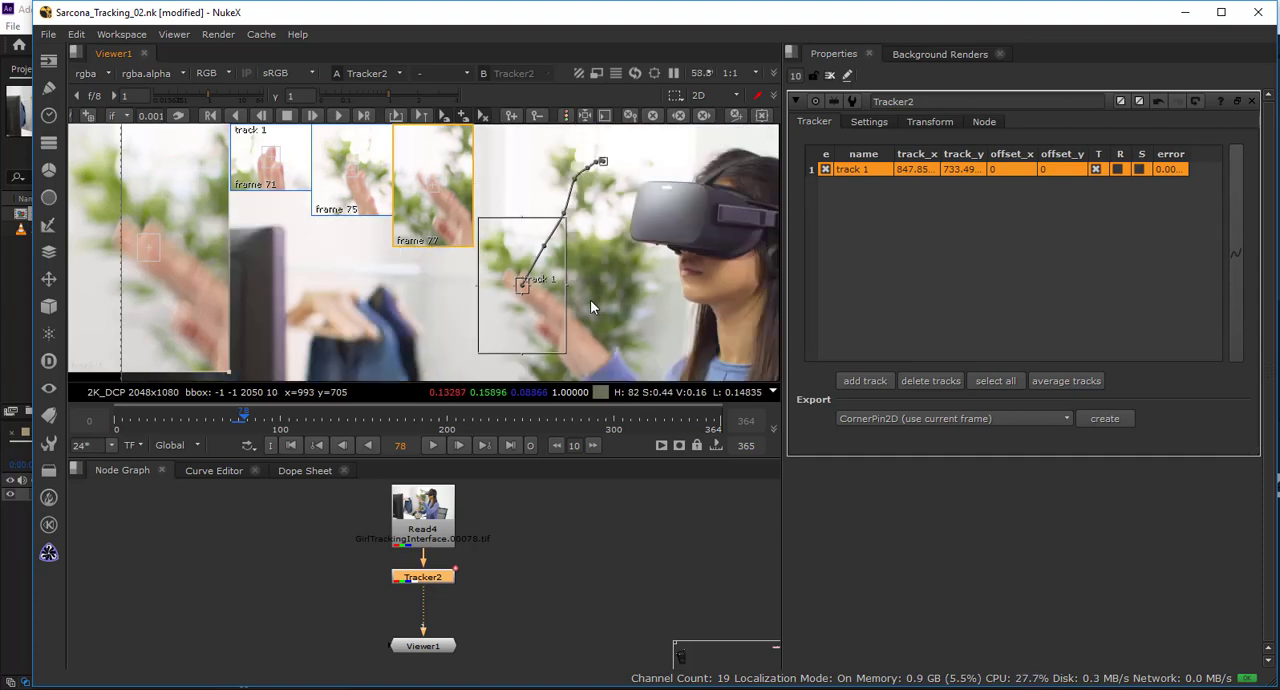
pyautogui.press('Right')
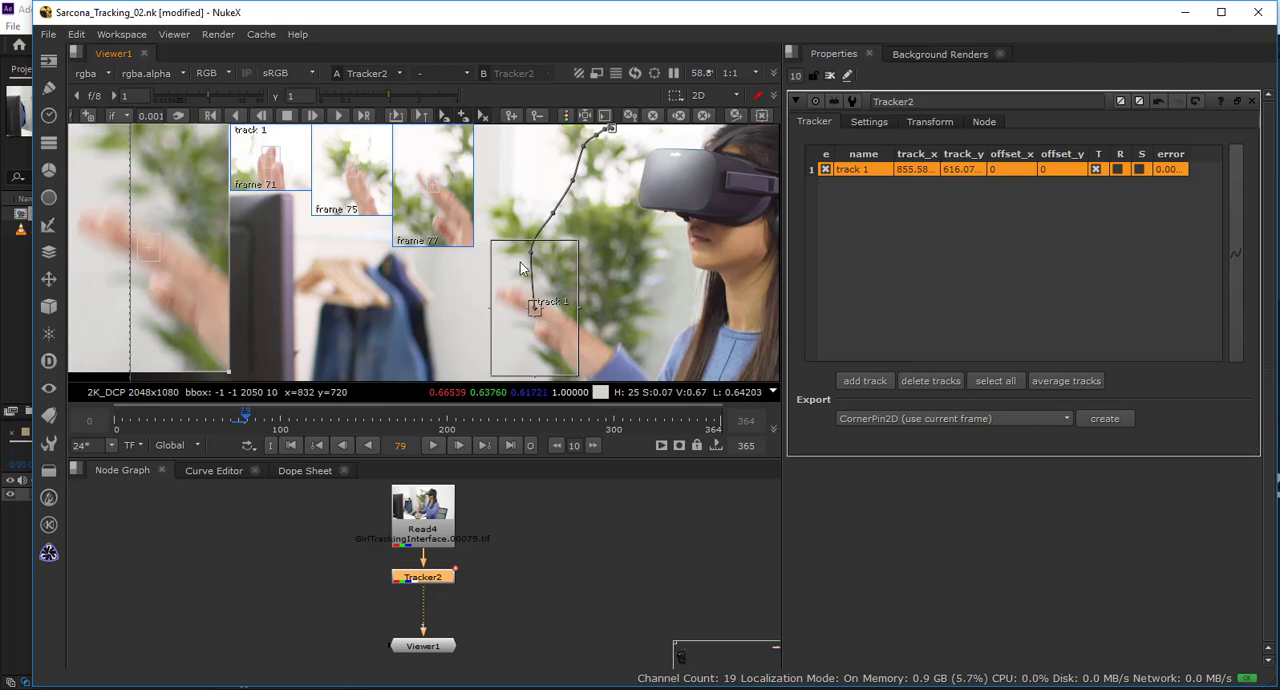
# Correct track 1 on the fingertip at frame 79 to x 821.5, y 638.5 and at frame 78 to x 844.5, y 737.5.
pyautogui.scroll(4, 530, 275)
pyautogui.moveTo(558, 288)
pyautogui.mouseDown()
pyautogui.moveTo(562, 206)
pyautogui.moveTo(623, 276)
pyautogui.moveTo(560, 272)
pyautogui.mouseUp()
pyautogui.press('Left')
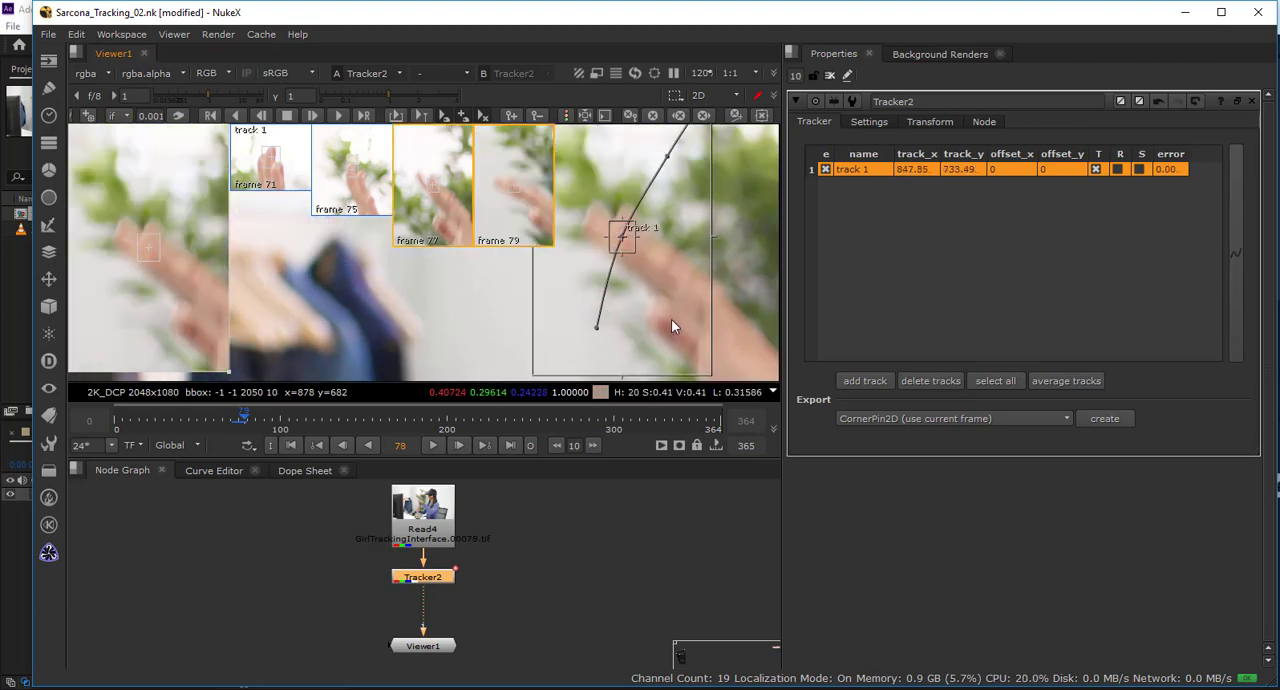
pyautogui.moveTo(640, 266); pyautogui.dragTo(636, 261)
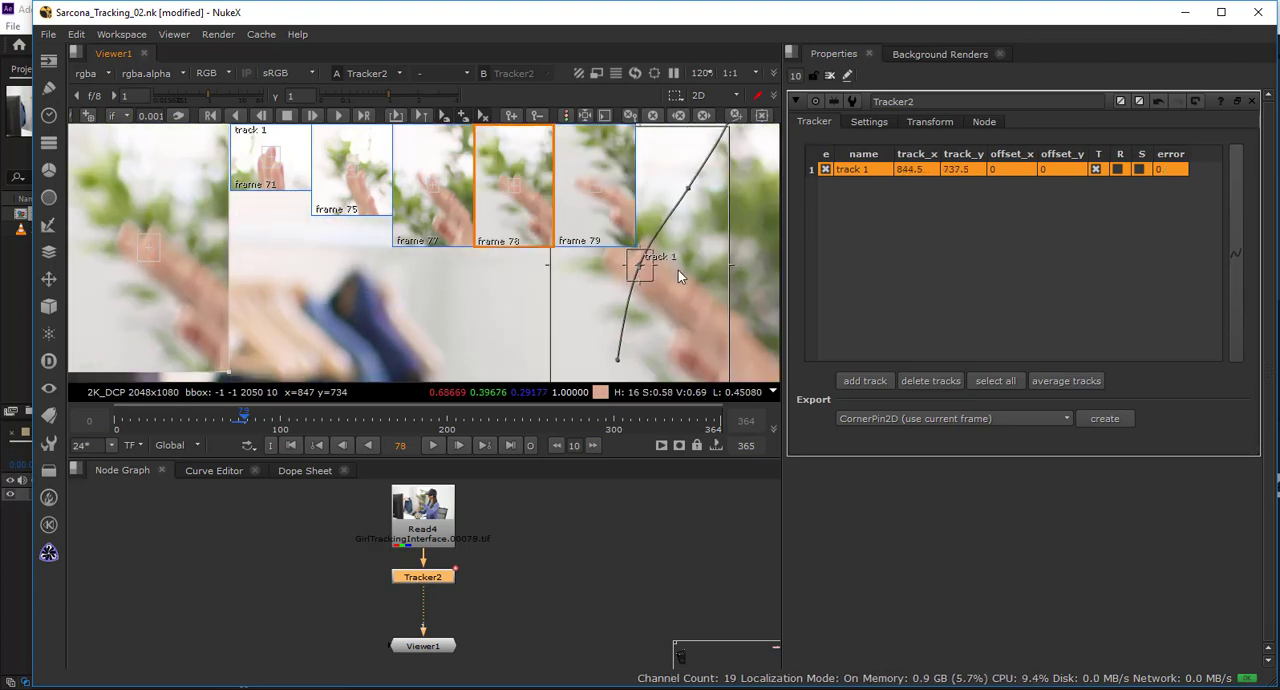
# Continue tracking the fingertip from frame 78 to frame 80.
pyautogui.scroll(-4, 674, 271)
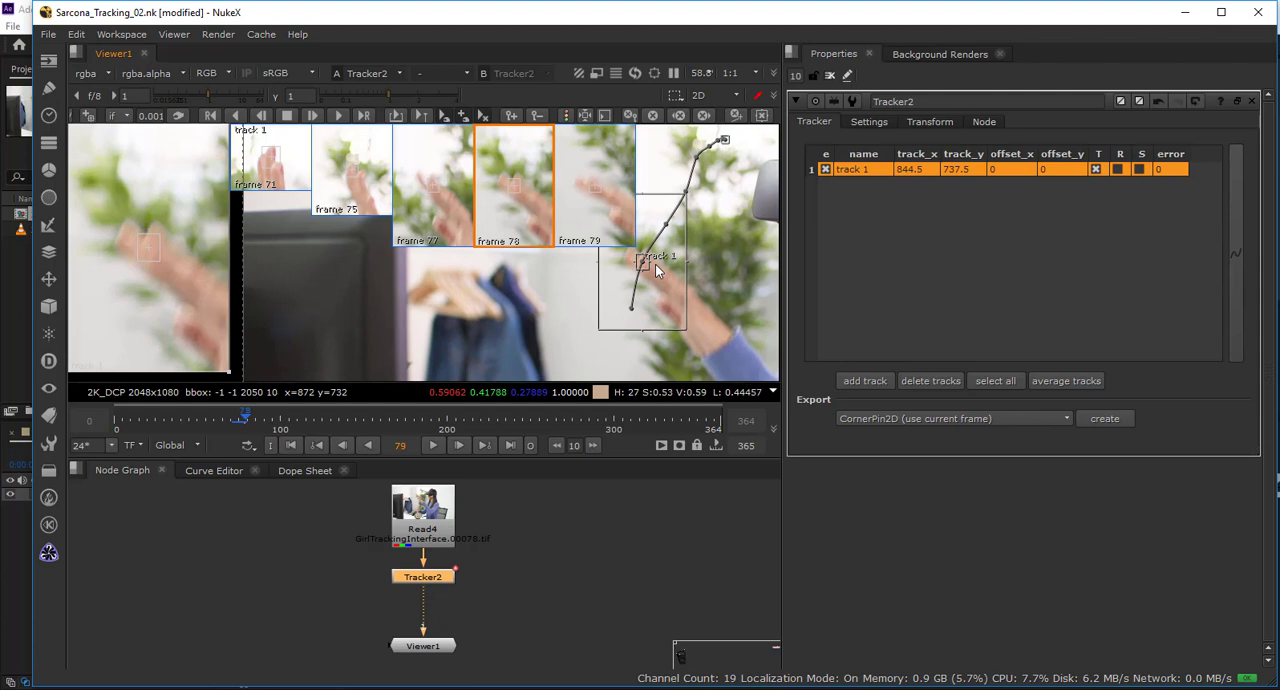
pyautogui.press('Right')
# At frame 81, move track 1 onto the fingertip at x 781, y 441 with a wider pattern box, and track on to frame 82.
pyautogui.press('Right')
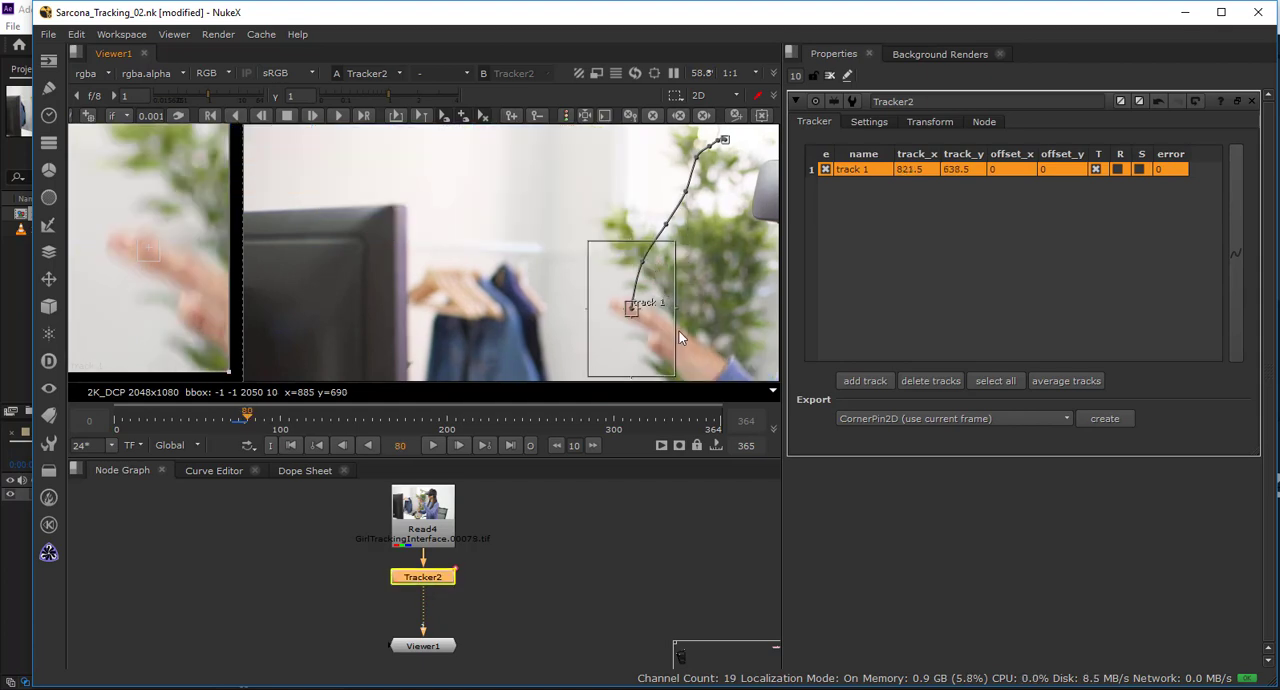
pyautogui.moveTo(711, 333); pyautogui.dragTo(701, 233)
pyautogui.press('Right')
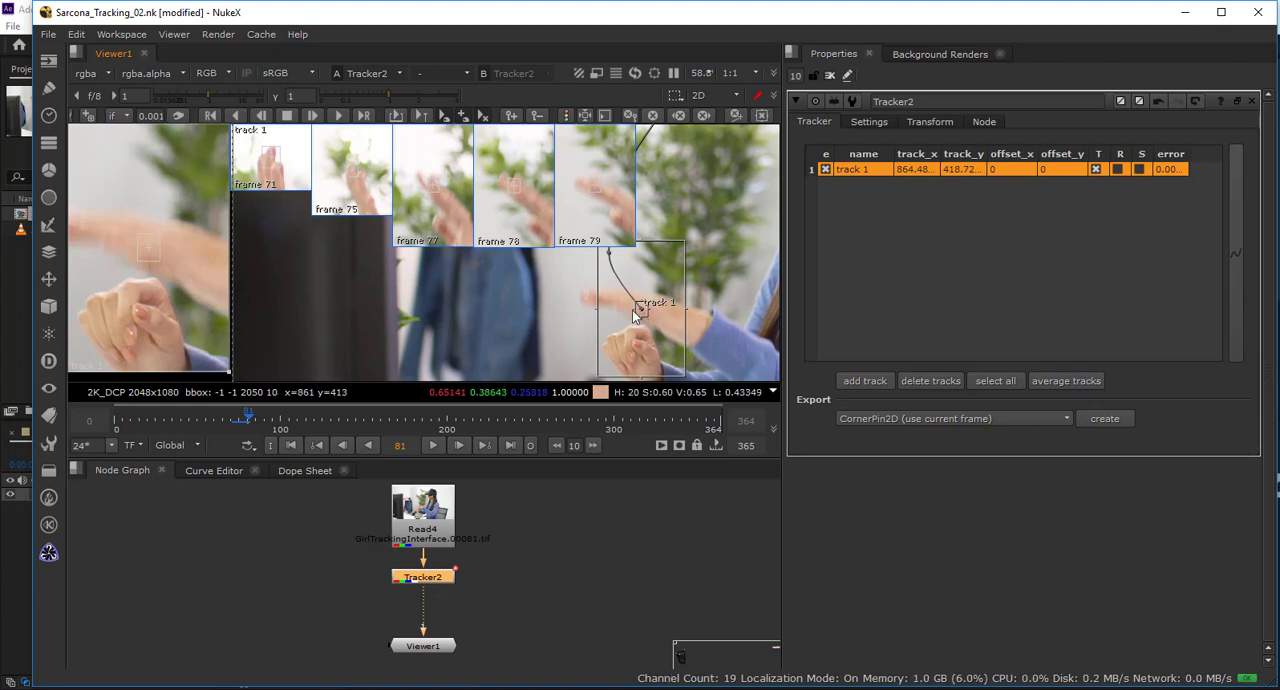
pyautogui.moveTo(636, 312); pyautogui.dragTo(608, 308)
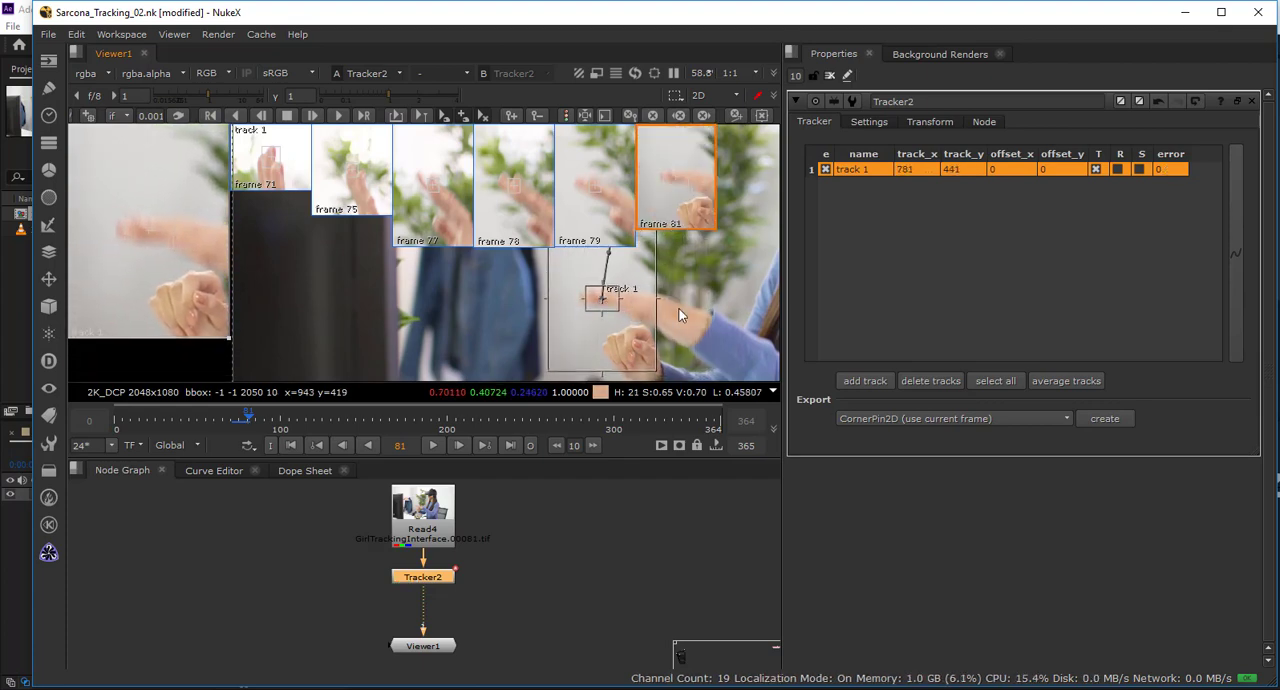
pyautogui.press('v')
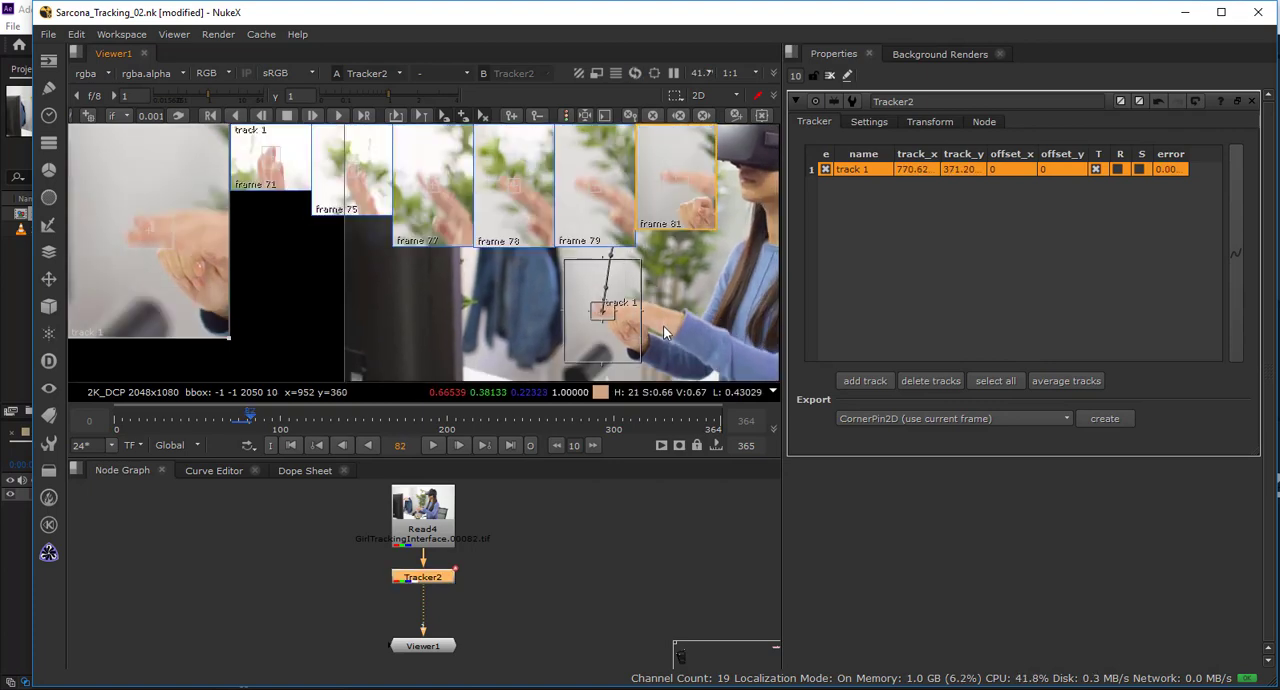
# Track the fingertip forward from frame 82 to frame 84 and correct track 1 there to x 803, y 271.
pyautogui.press('v')
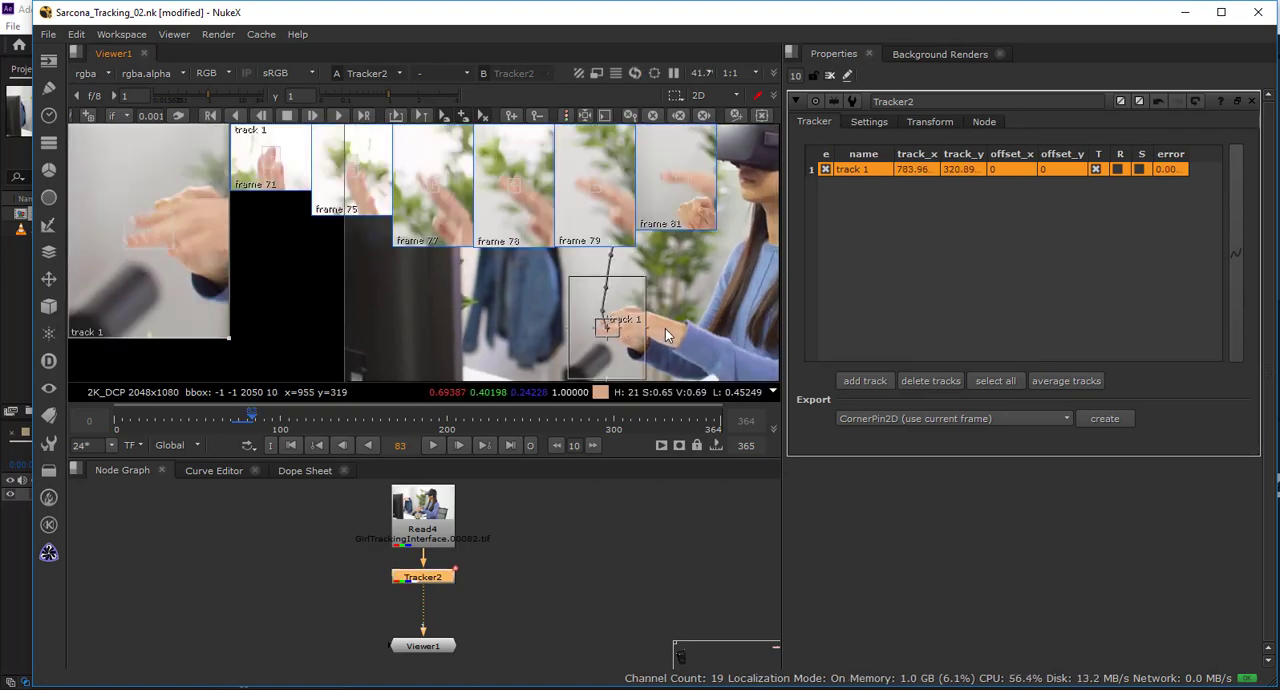
pyautogui.press('v')
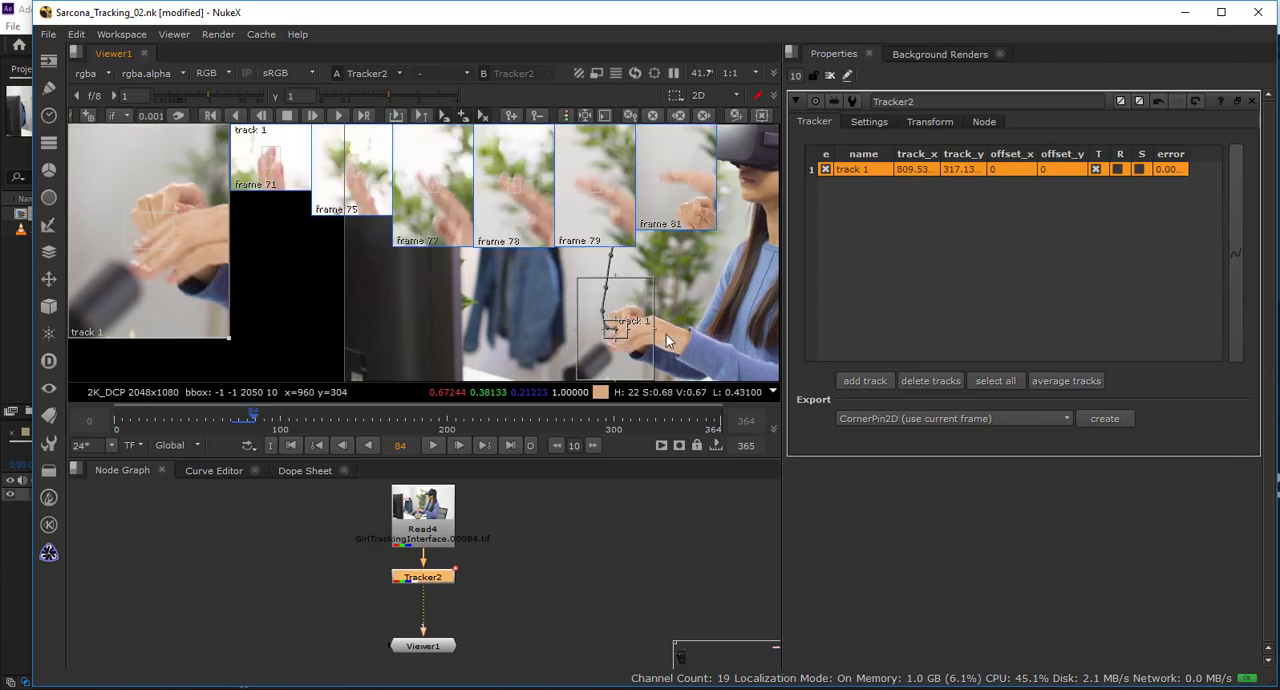
pyautogui.scroll(3, 670, 300)
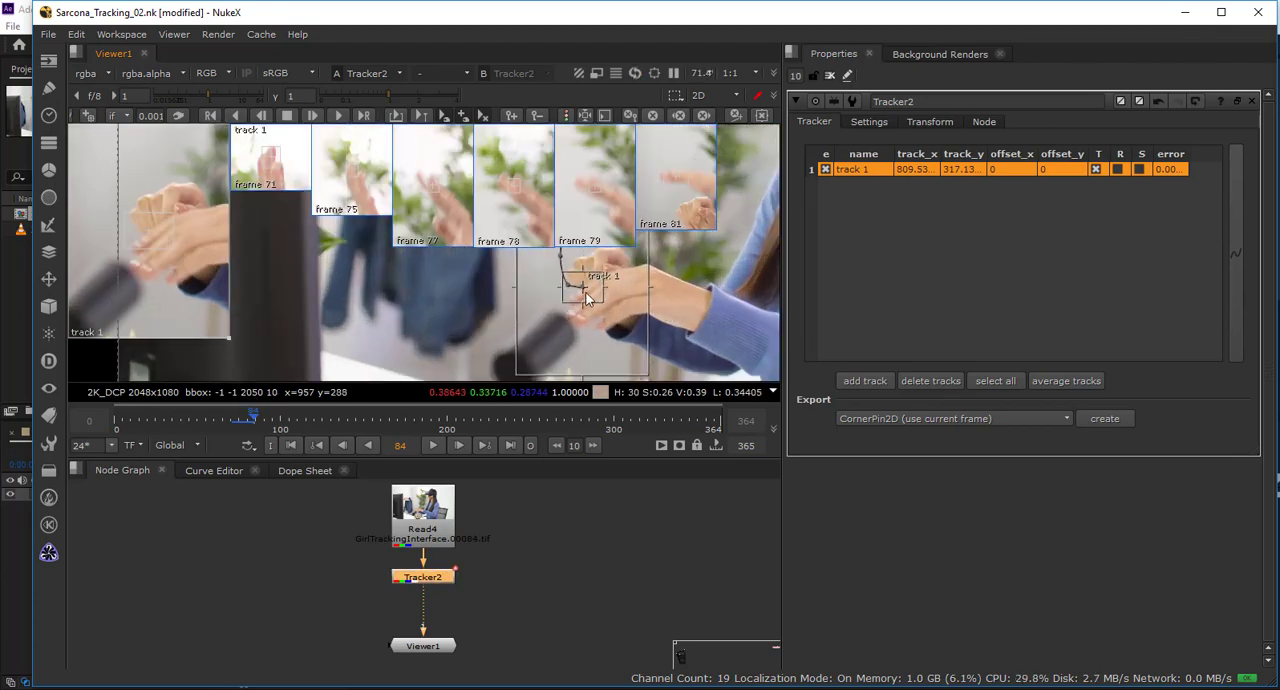
pyautogui.moveTo(587, 298)
pyautogui.mouseDown()
pyautogui.moveTo(588, 325)
pyautogui.moveTo(598, 318)
pyautogui.moveTo(581, 318)
pyautogui.mouseUp()
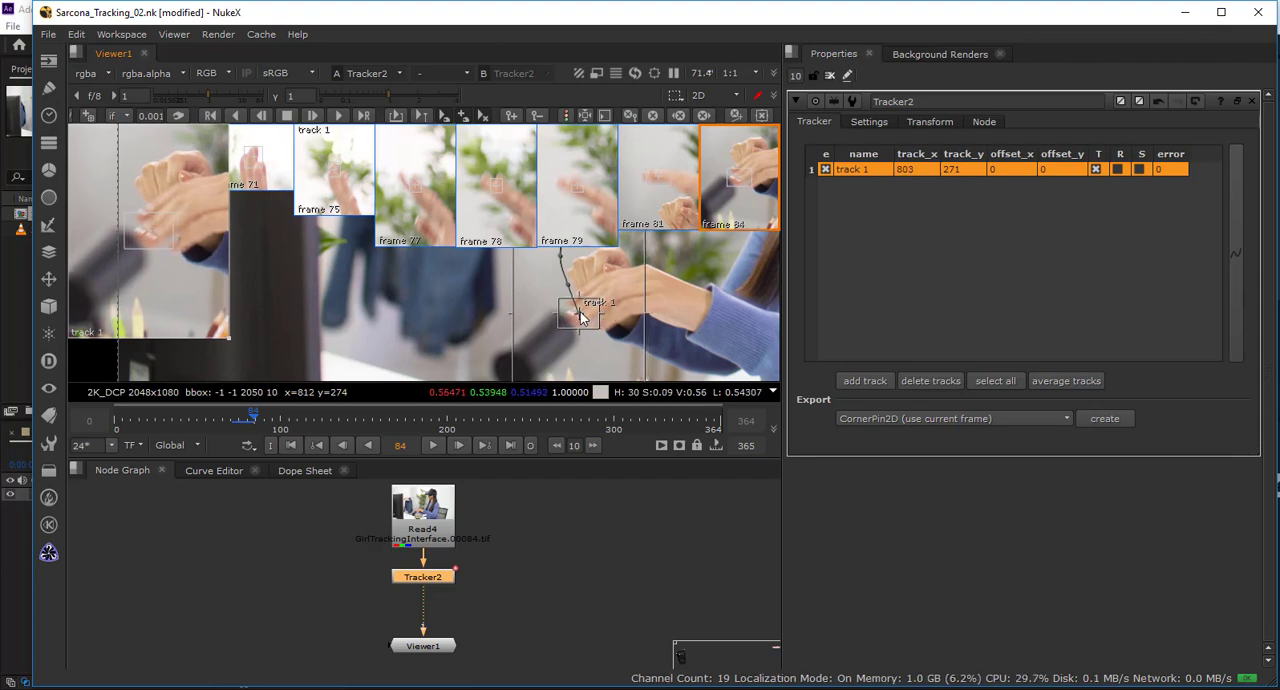
pyautogui.scroll(-3, 682, 293)
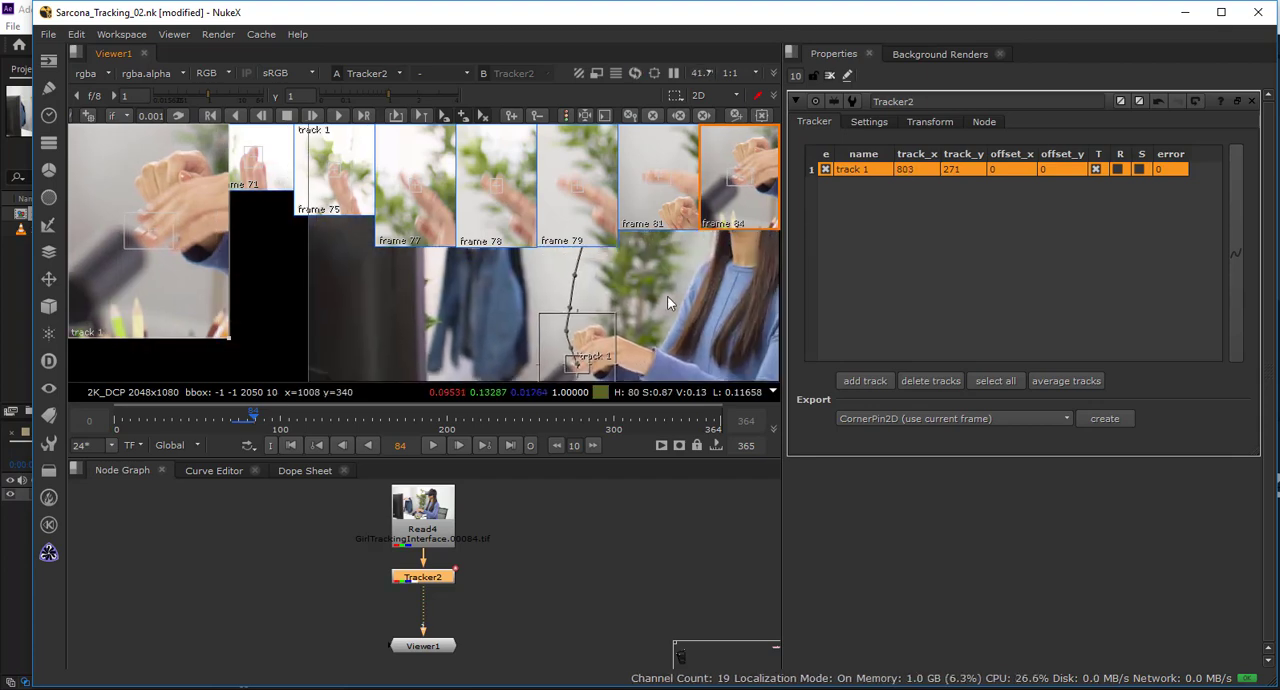
pyautogui.moveTo(680, 265); pyautogui.dragTo(665, 294)
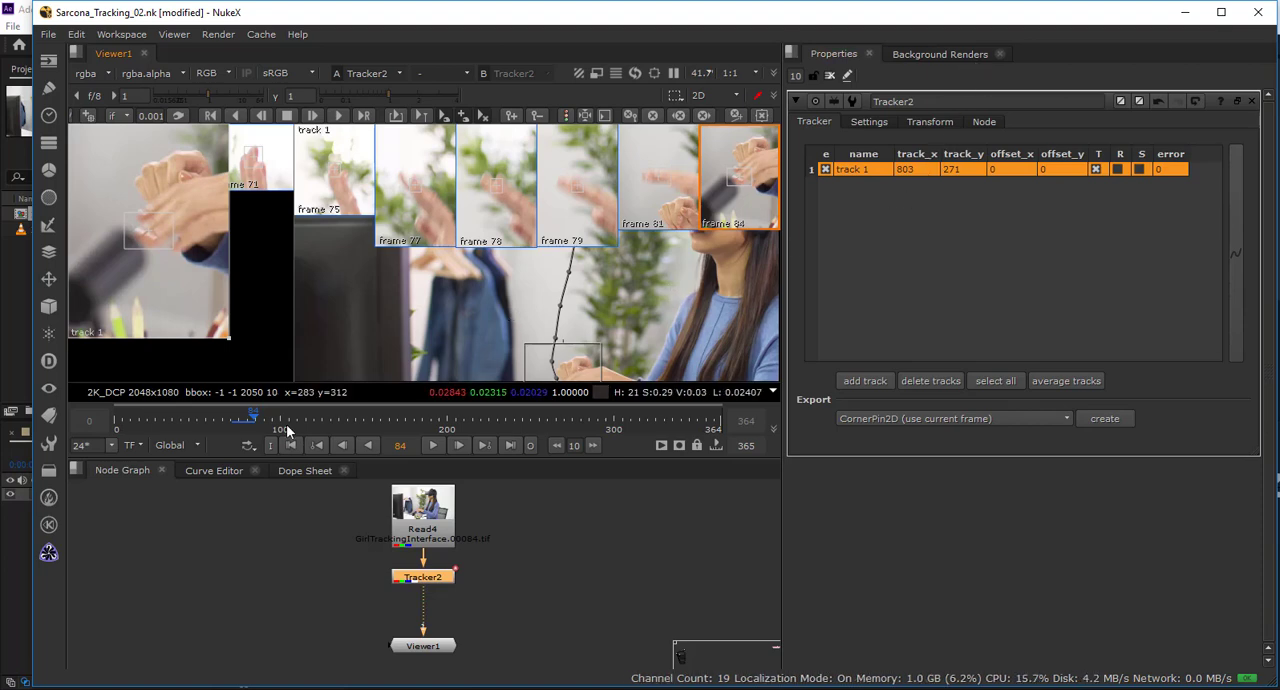
# Go back to frame 72 and set the tracker's keyframe size and zoom window size to 50px.
pyautogui.moveTo(259, 418)
pyautogui.mouseDown()
pyautogui.moveTo(227, 418)
pyautogui.moveTo(249, 426)
pyautogui.moveTo(237, 426)
pyautogui.mouseUp()
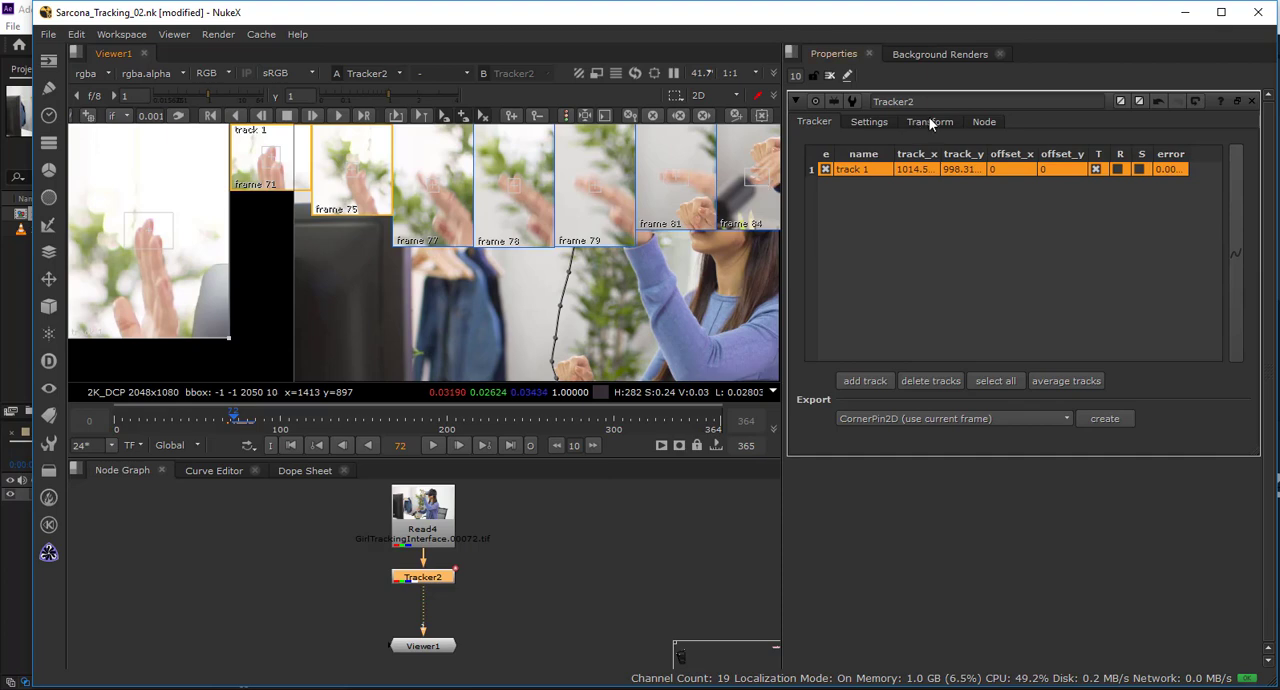
pyautogui.click(877, 122)
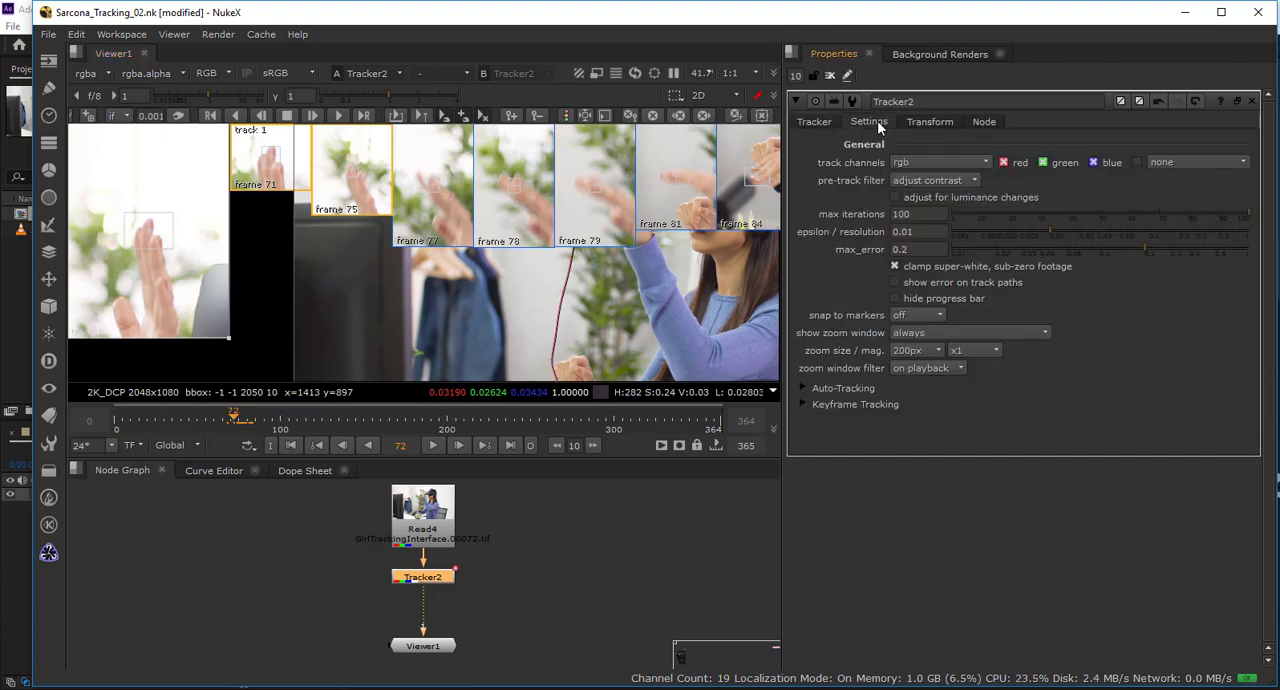
pyautogui.click(804, 403)
pyautogui.click(945, 488)
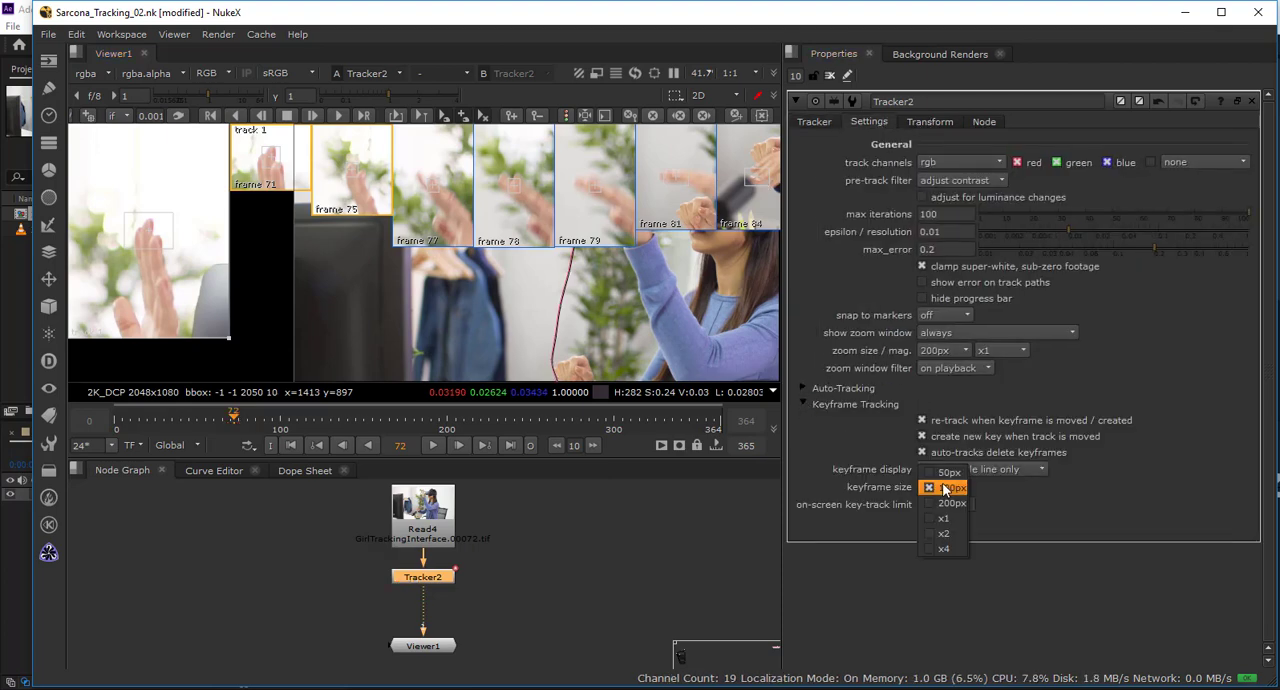
pyautogui.click(945, 472)
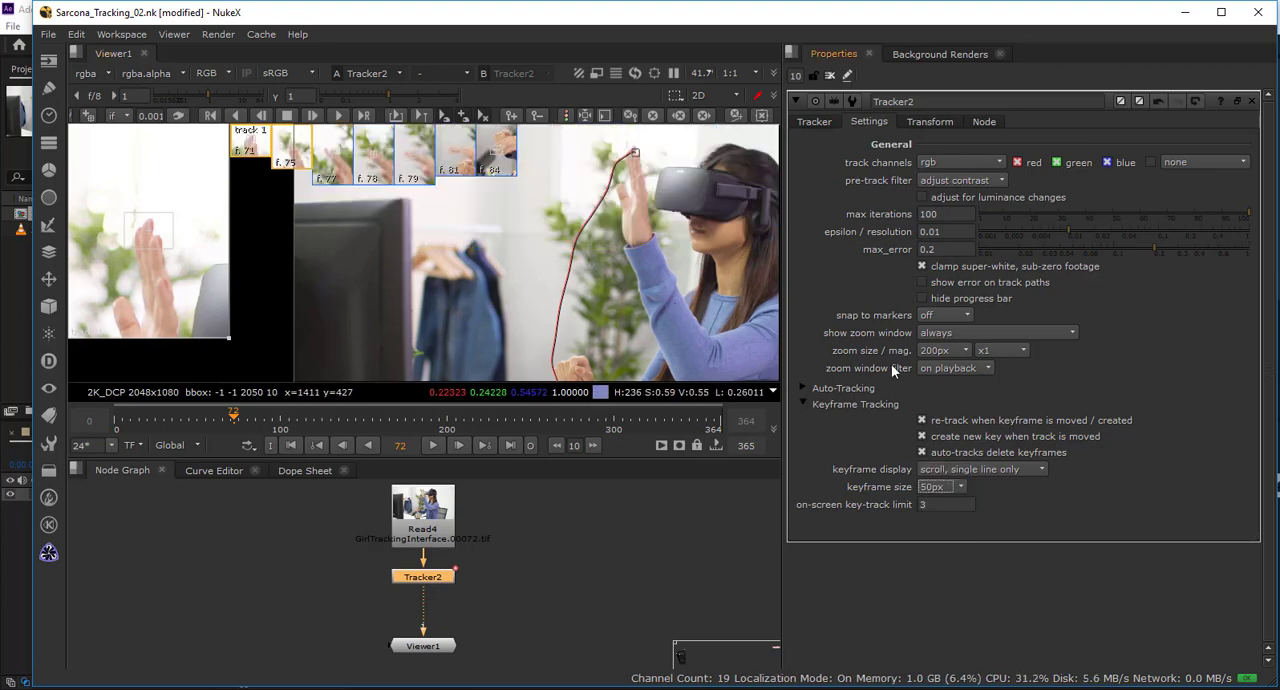
pyautogui.click(935, 352)
pyautogui.click(942, 319)
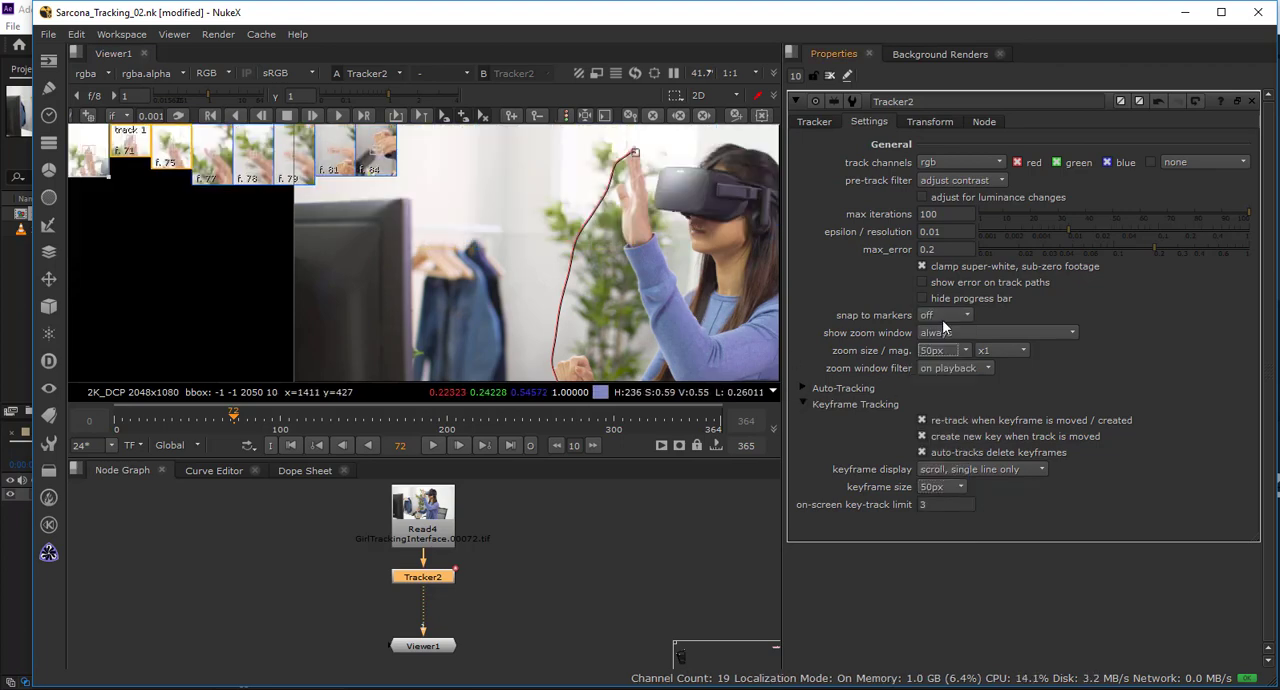
# Export the track at frame 72 as a Transform (match-move) node and place it beside Tracker2.
pyautogui.scroll(-3, 610, 288)
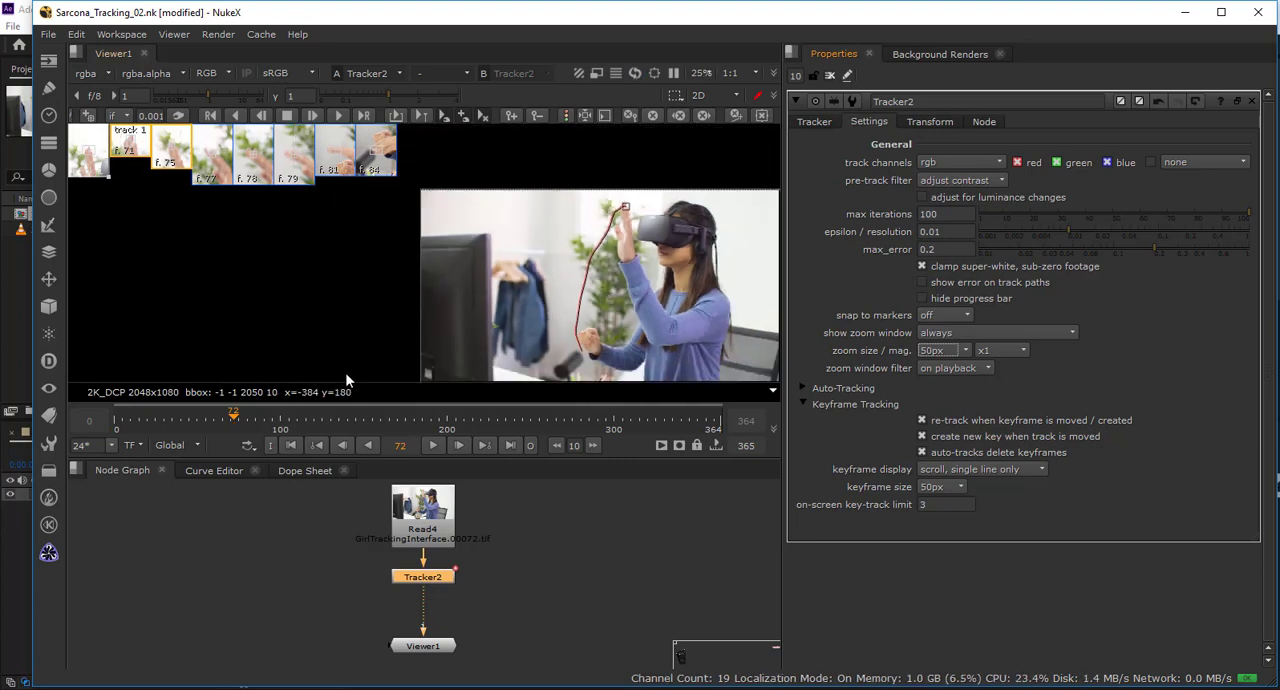
pyautogui.moveTo(233, 423)
pyautogui.mouseDown()
pyautogui.moveTo(266, 427)
pyautogui.moveTo(234, 424)
pyautogui.mouseUp()
pyautogui.scroll(2, 396, 325)
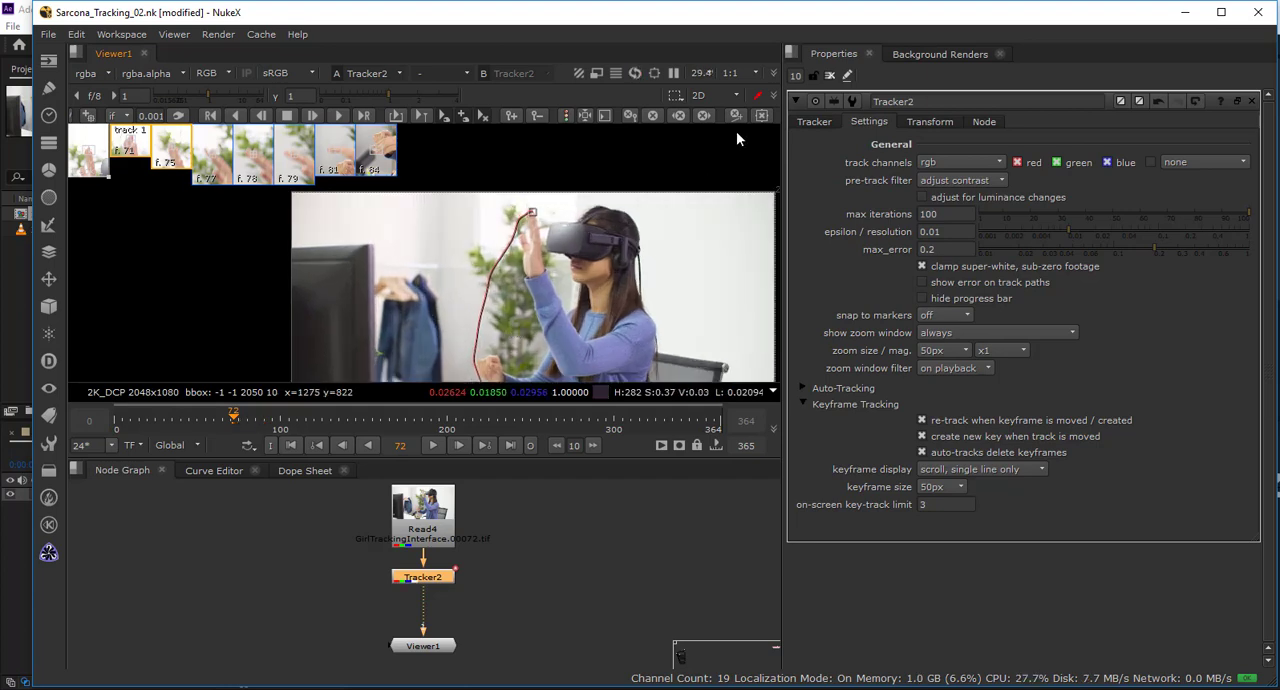
pyautogui.click(824, 122)
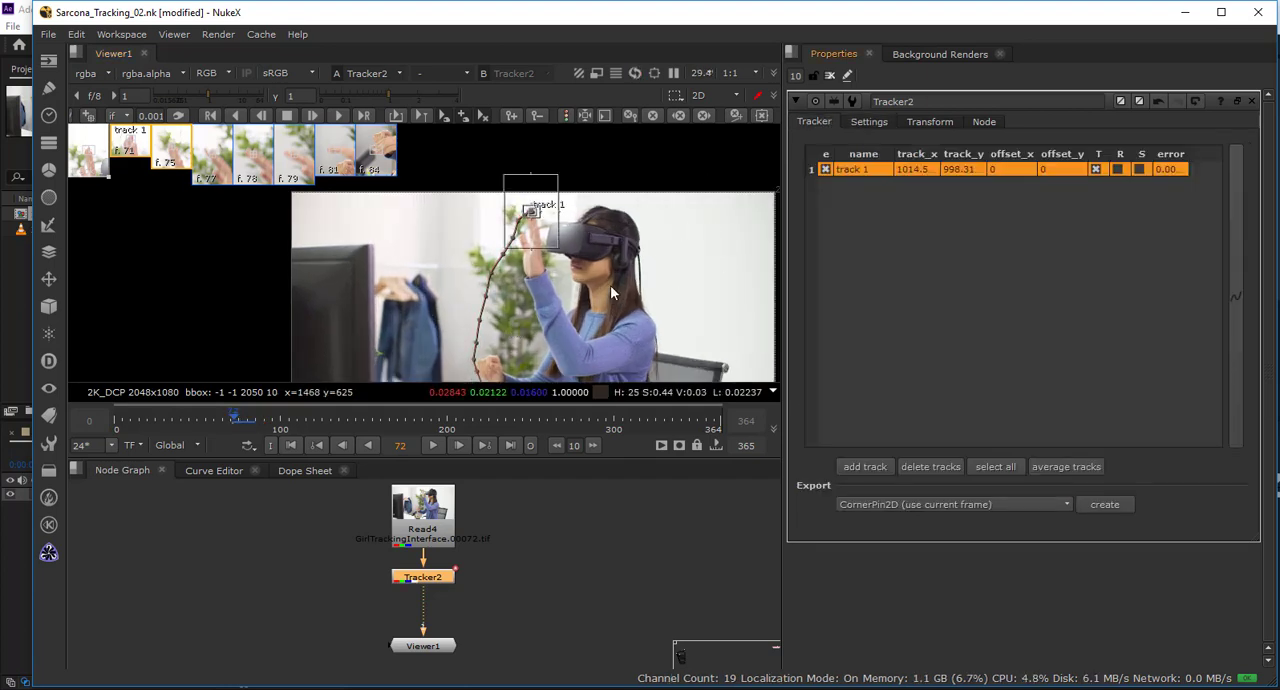
pyautogui.scroll(1, 610, 285)
pyautogui.click(917, 504)
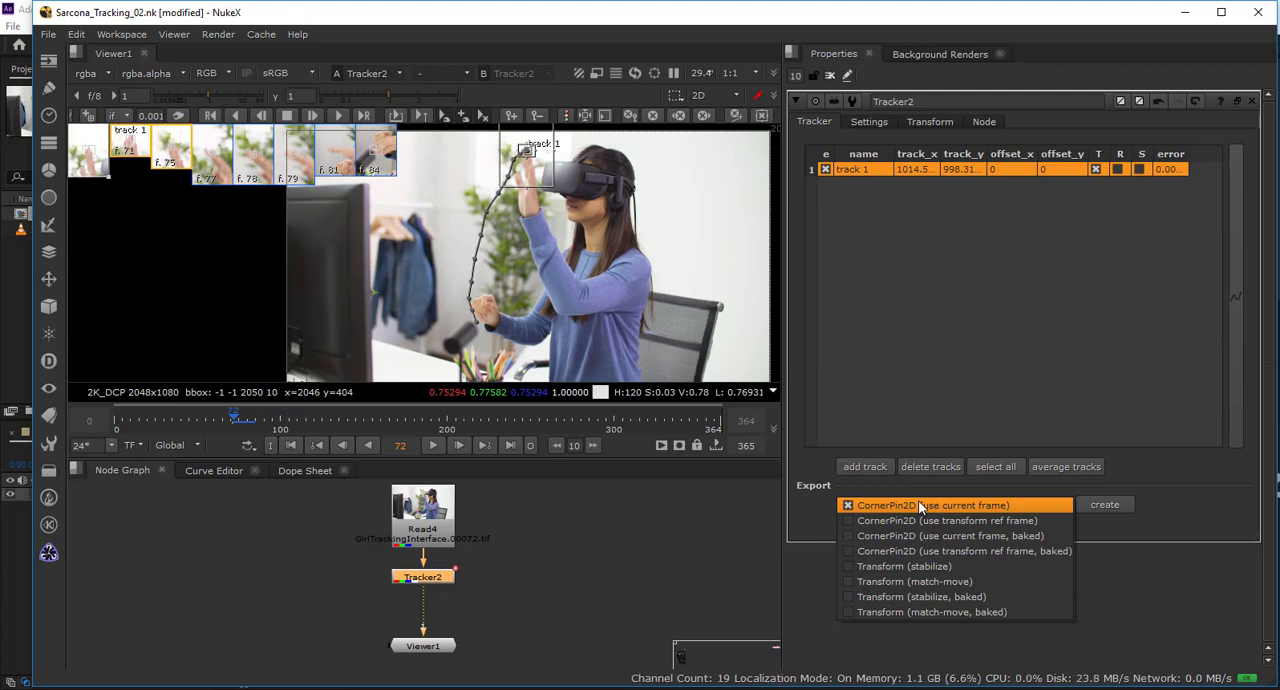
pyautogui.click(912, 581)
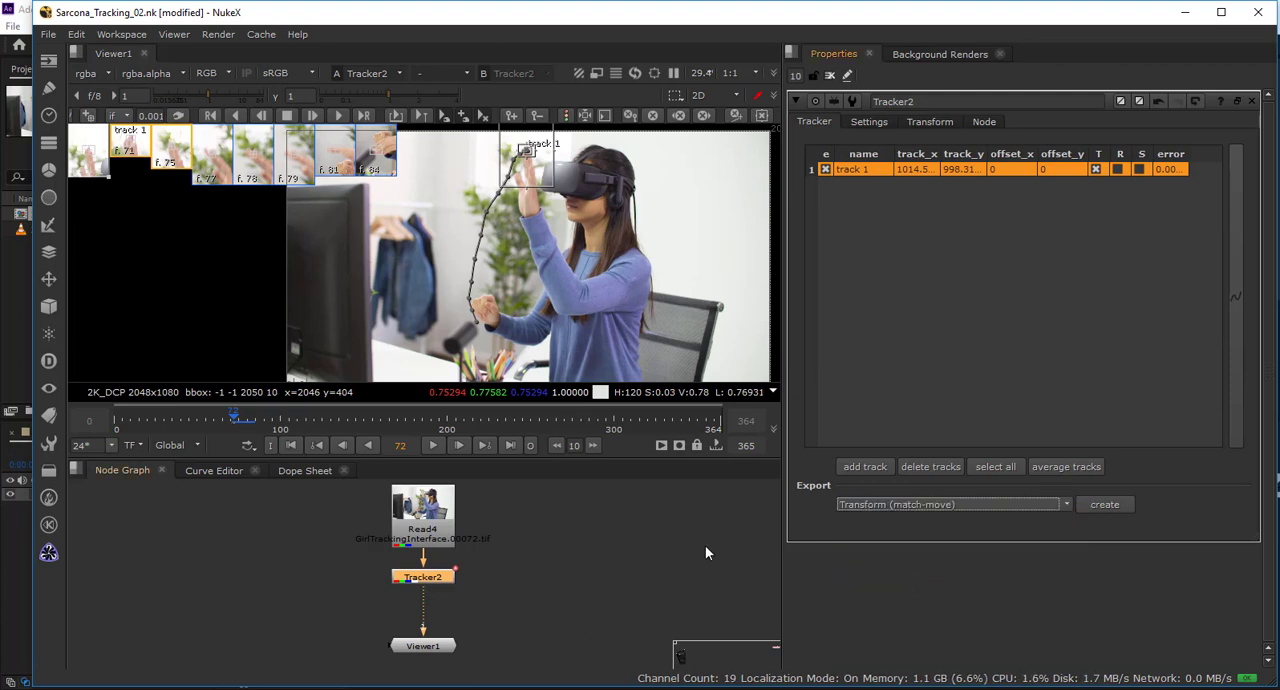
pyautogui.click(1100, 505)
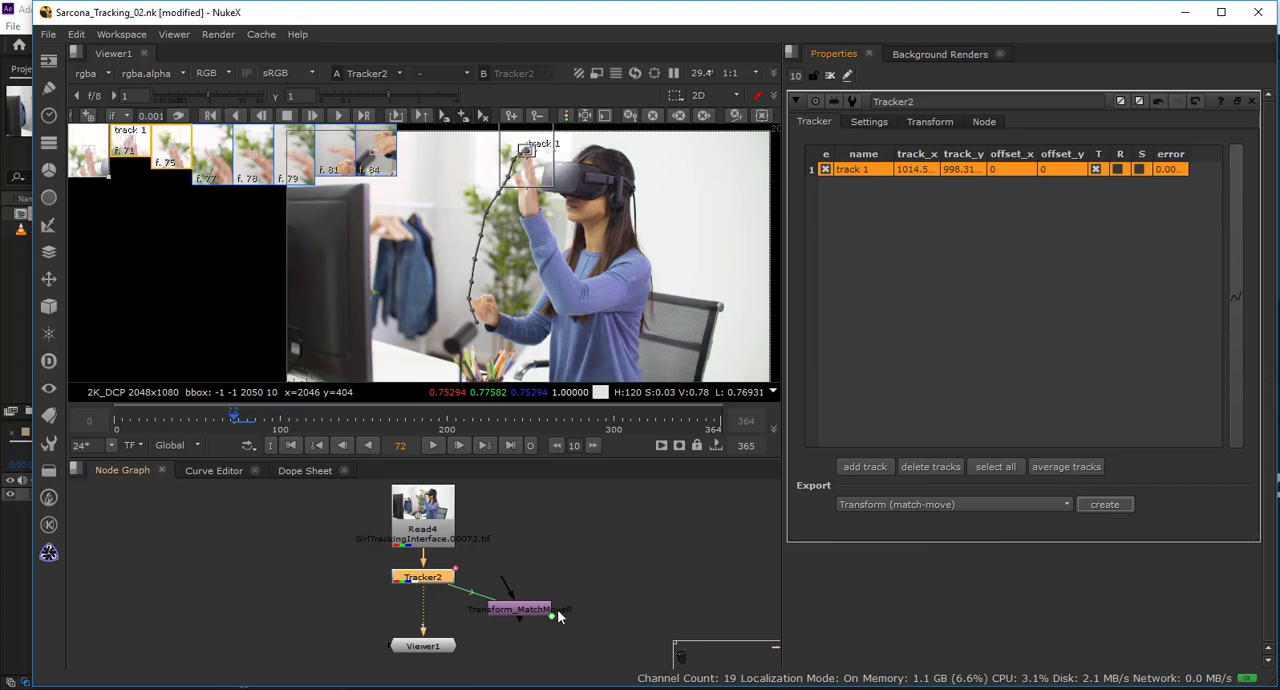
pyautogui.click(575, 578)
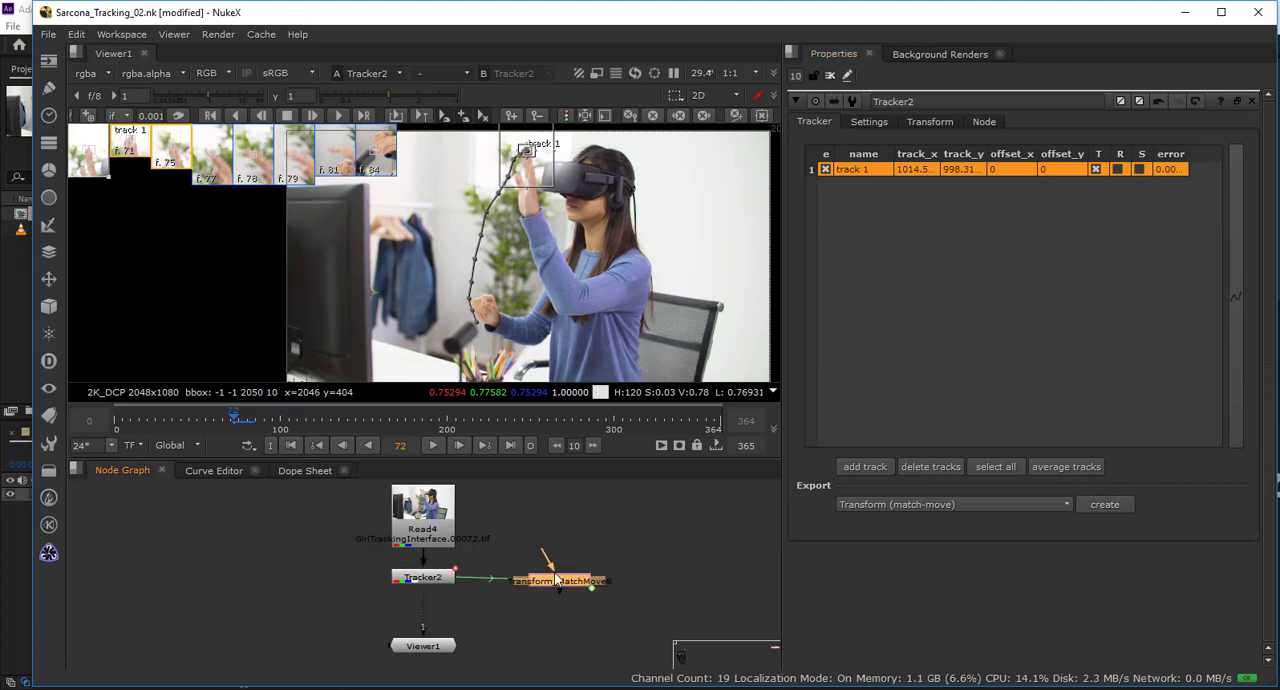
pyautogui.moveTo(546, 530)
pyautogui.mouseDown()
pyautogui.moveTo(556, 577)
pyautogui.moveTo(558, 547)
pyautogui.mouseUp()
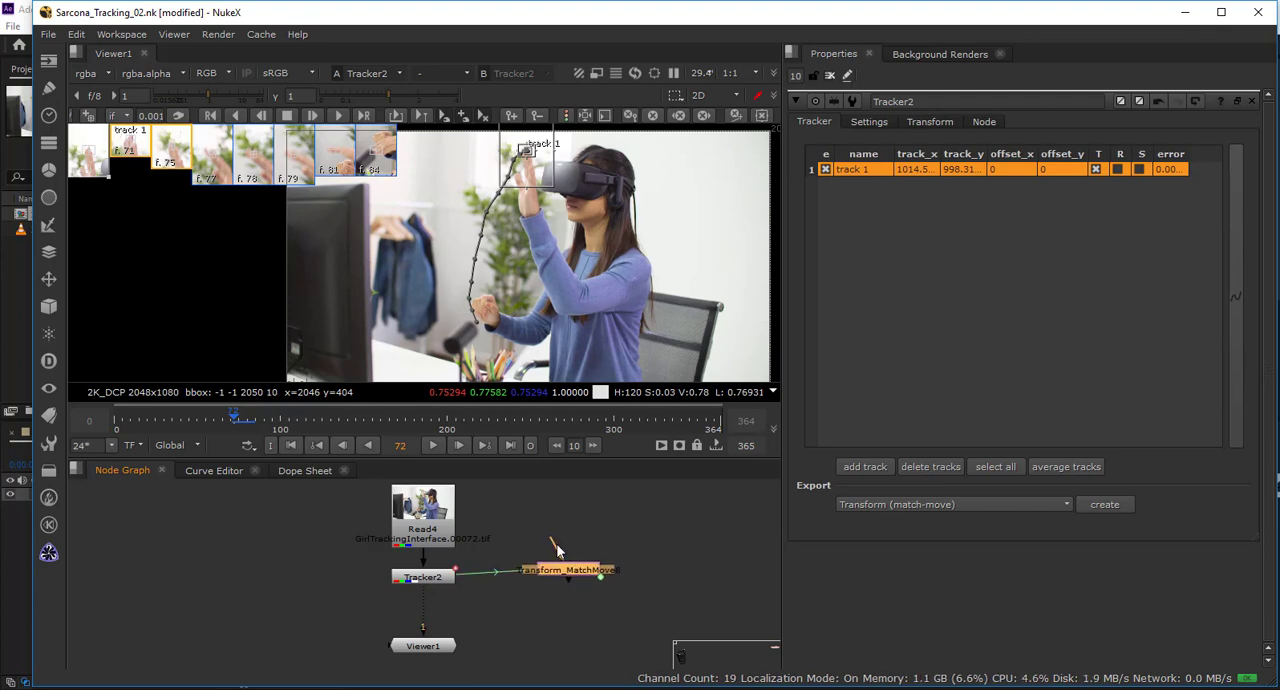
# Open the match-move node's properties, add a CheckerBoard node and connect it to the match-move's input.
pyautogui.scroll(4, 522, 580)
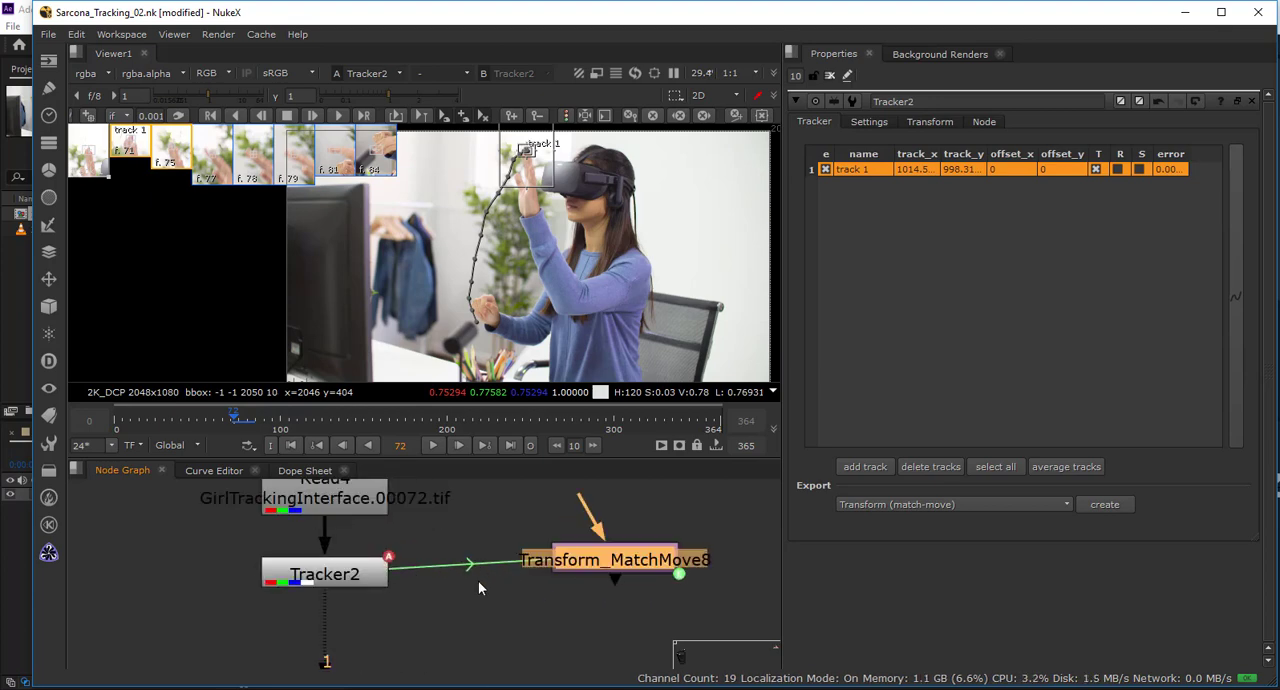
pyautogui.doubleClick(595, 568)
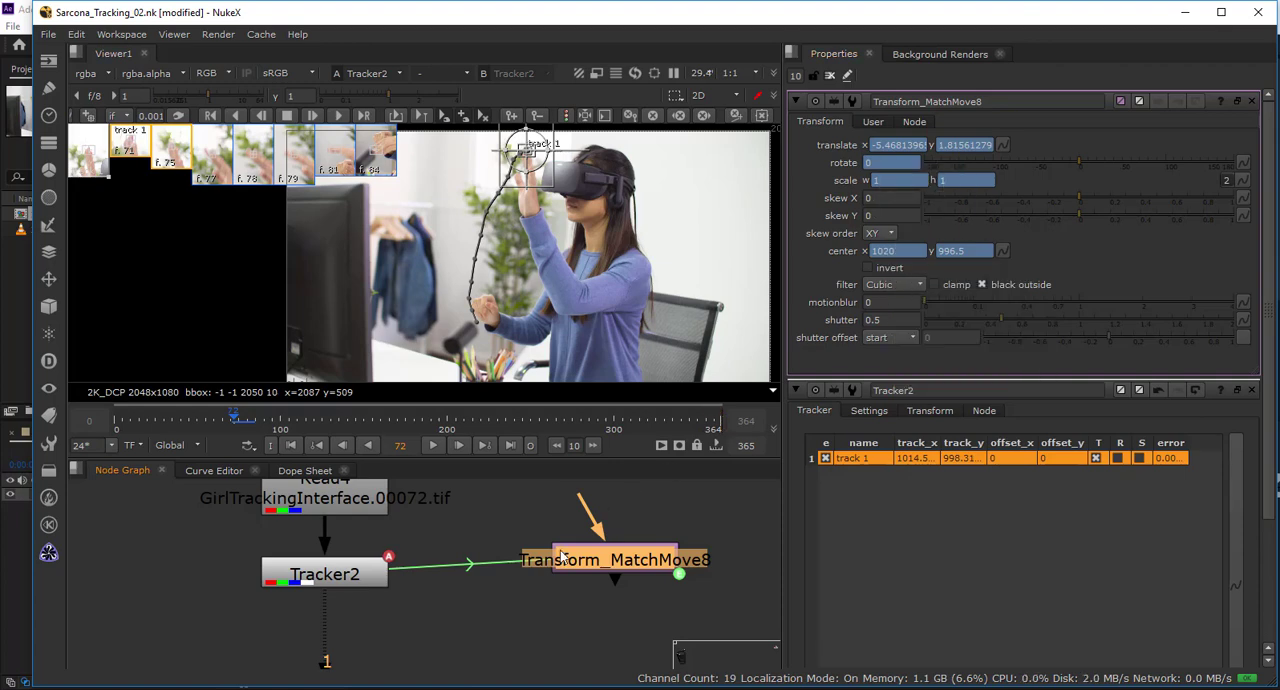
pyautogui.scroll(-1, 536, 581)
pyautogui.scroll(3, 520, 565)
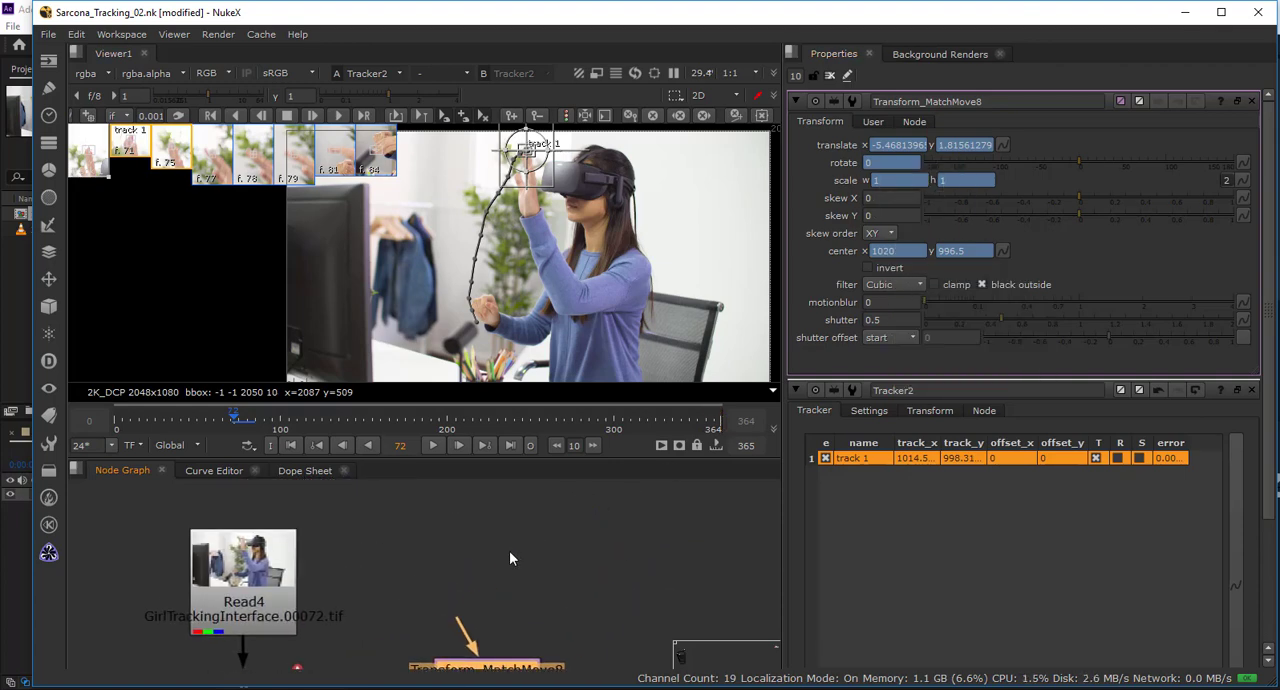
pyautogui.write('check')
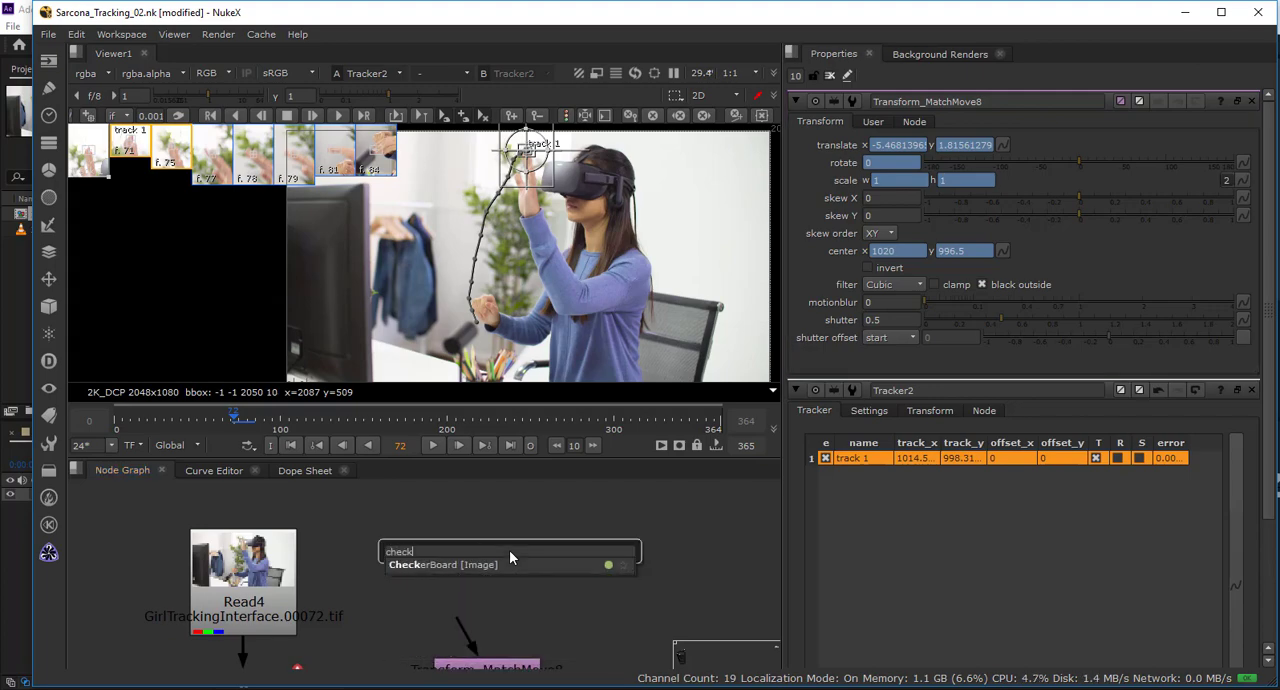
pyautogui.press('Return')
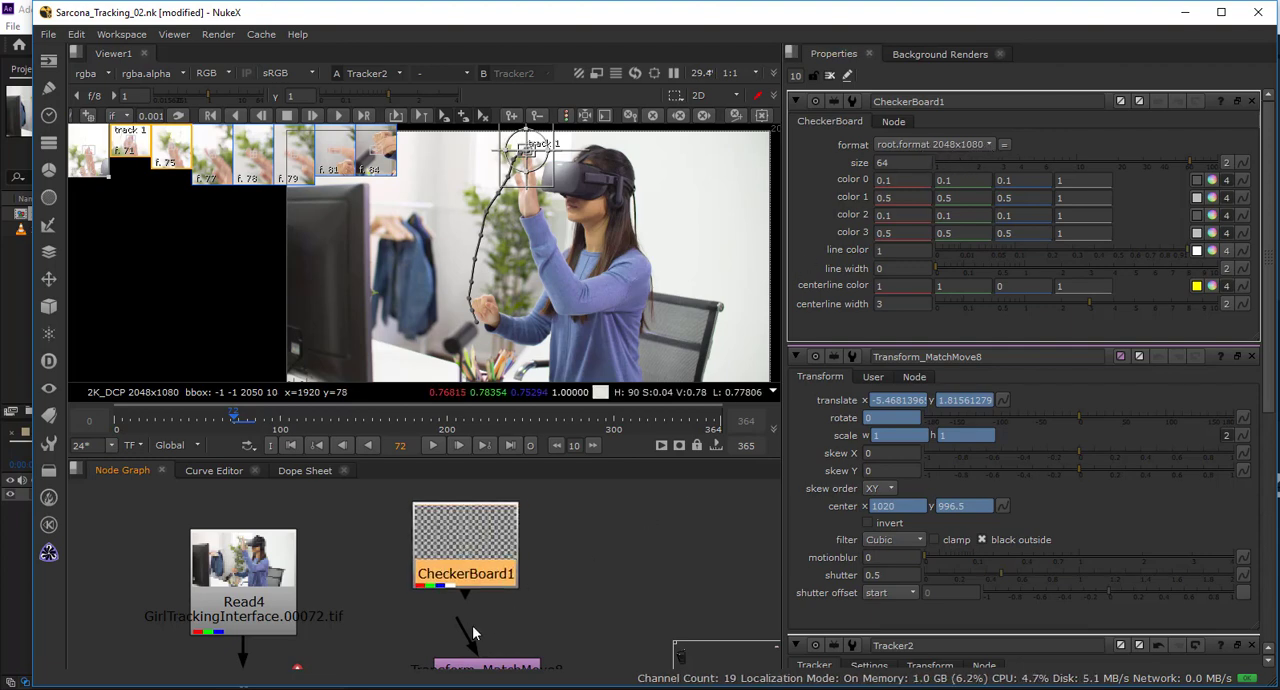
pyautogui.moveTo(470, 625); pyautogui.dragTo(481, 563)
# Merge the match-moved checkerboard over Tracker2, with Tracker2 as input B, and show the merge in the viewer.
pyautogui.scroll(-3, 502, 541)
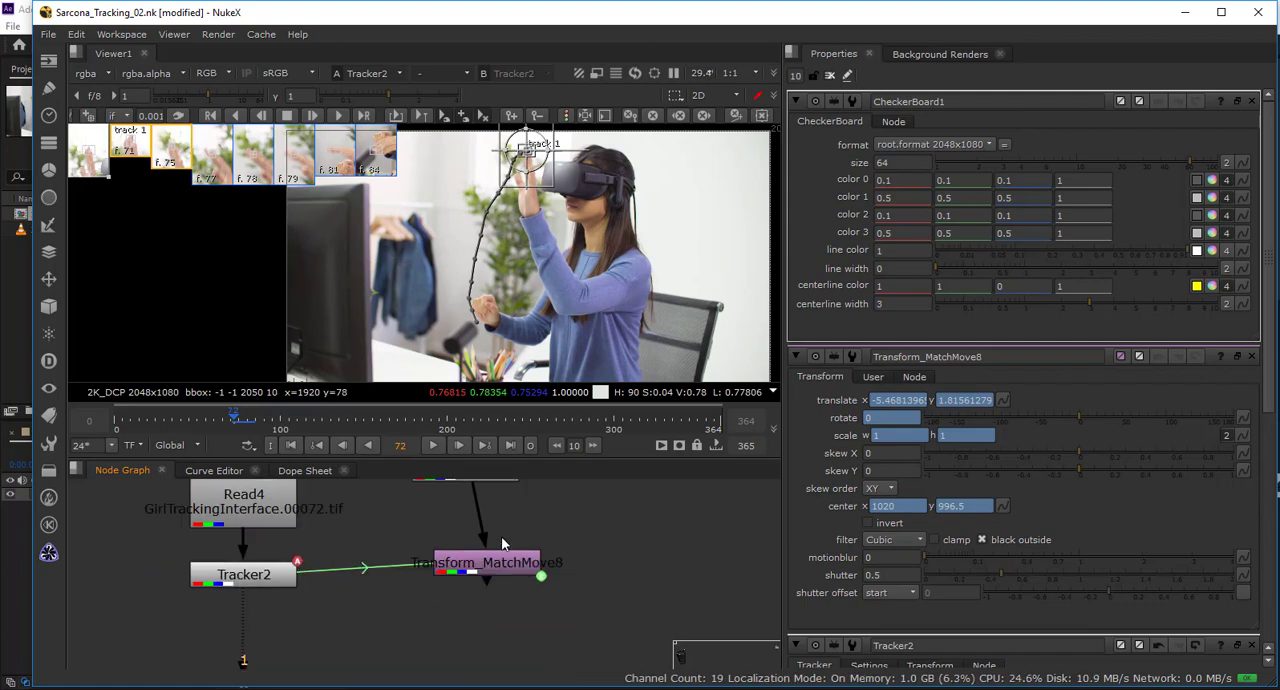
pyautogui.click(469, 606)
pyautogui.press('m')
pyautogui.moveTo(476, 604); pyautogui.dragTo(470, 565)
pyautogui.moveTo(434, 612); pyautogui.dragTo(255, 572)
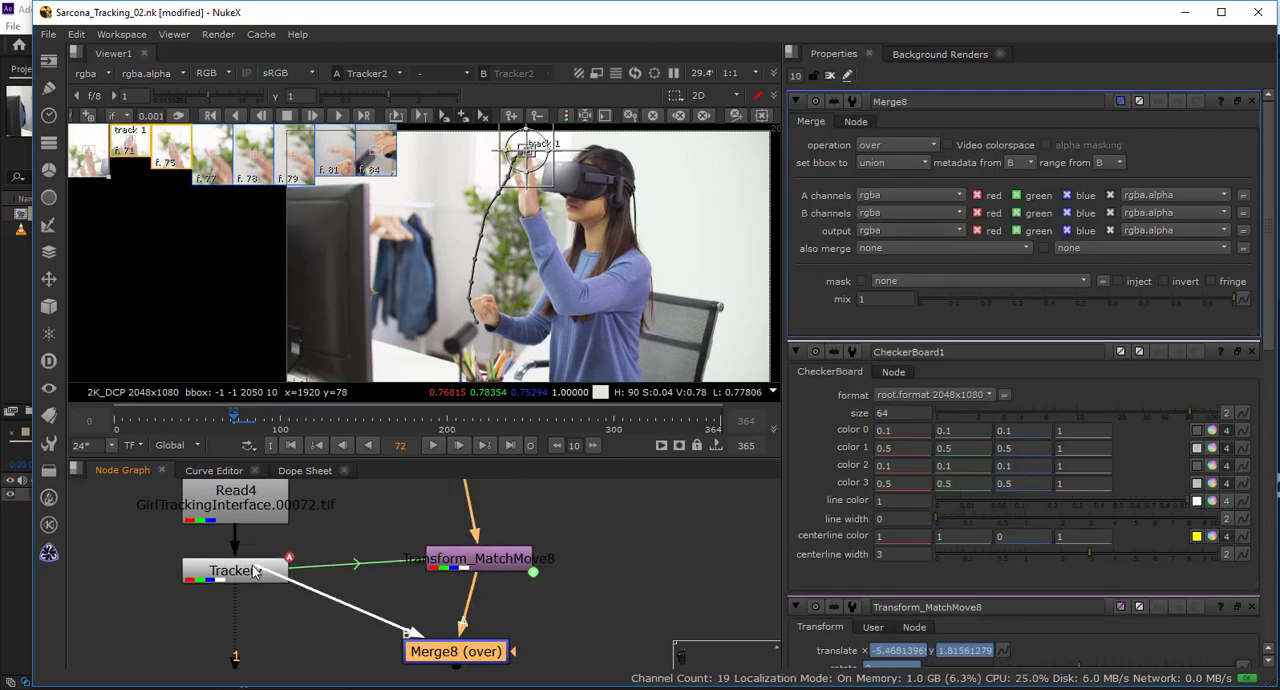
pyautogui.press('1')
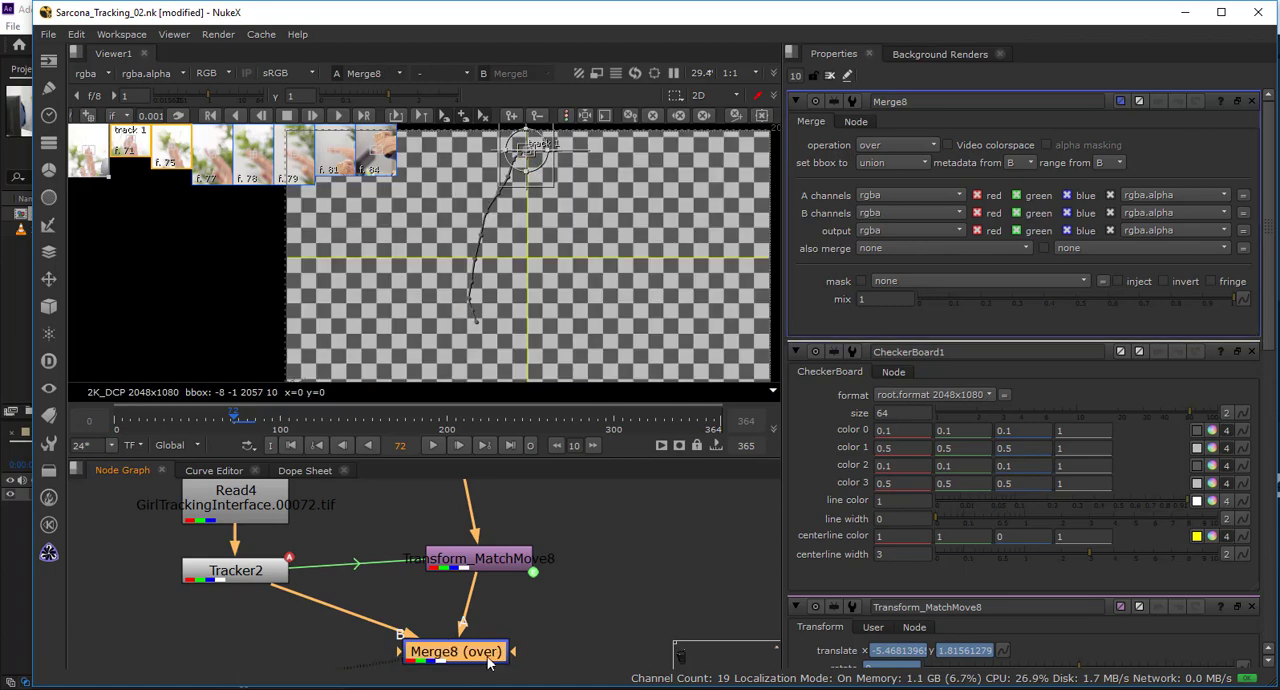
pyautogui.moveTo(490, 663); pyautogui.dragTo(521, 665)
pyautogui.scroll(-3, 530, 310)
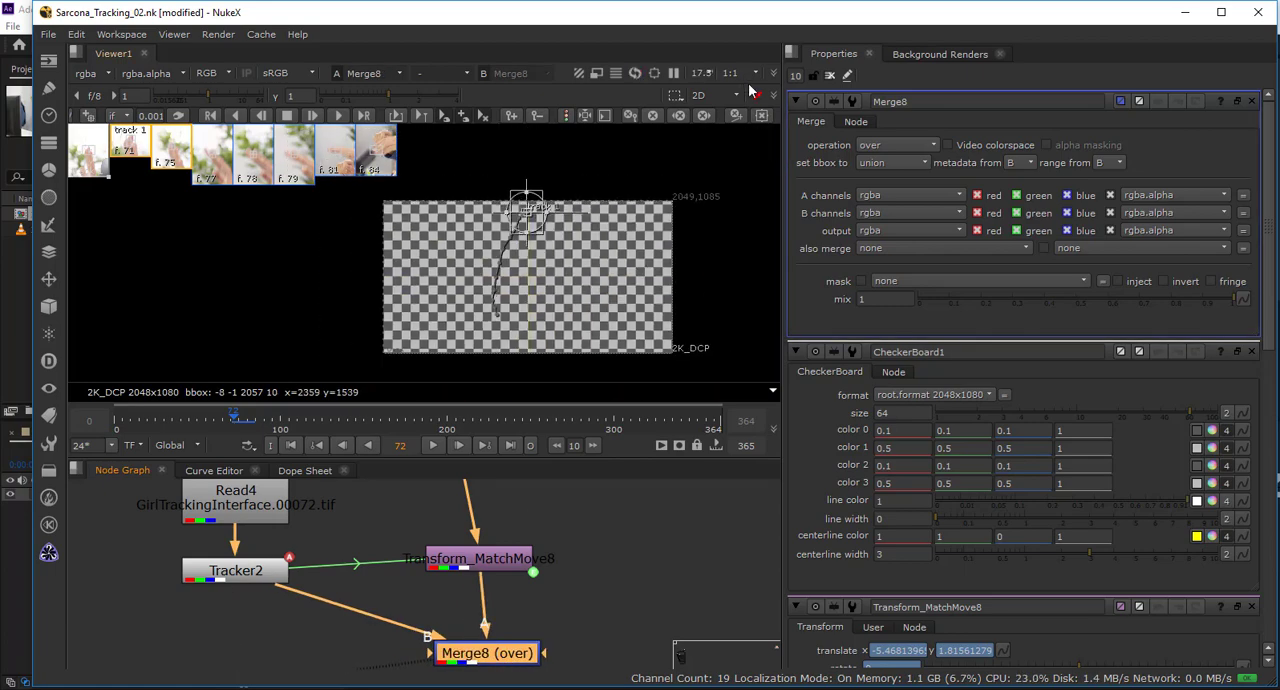
# Close all open node properties and scrub between frames 77 and 76 to check the checkerboard's motion.
pyautogui.click(829, 75)
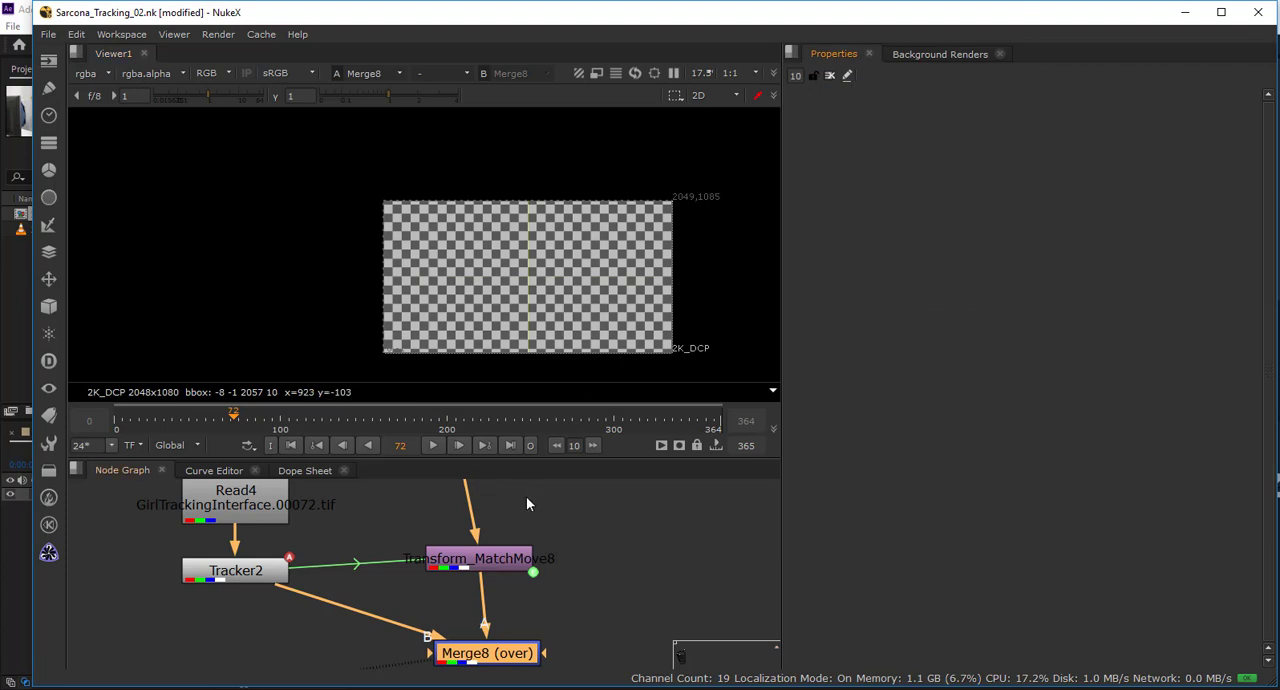
pyautogui.moveTo(524, 550)
pyautogui.mouseDown()
pyautogui.moveTo(474, 521)
pyautogui.moveTo(501, 541)
pyautogui.mouseUp()
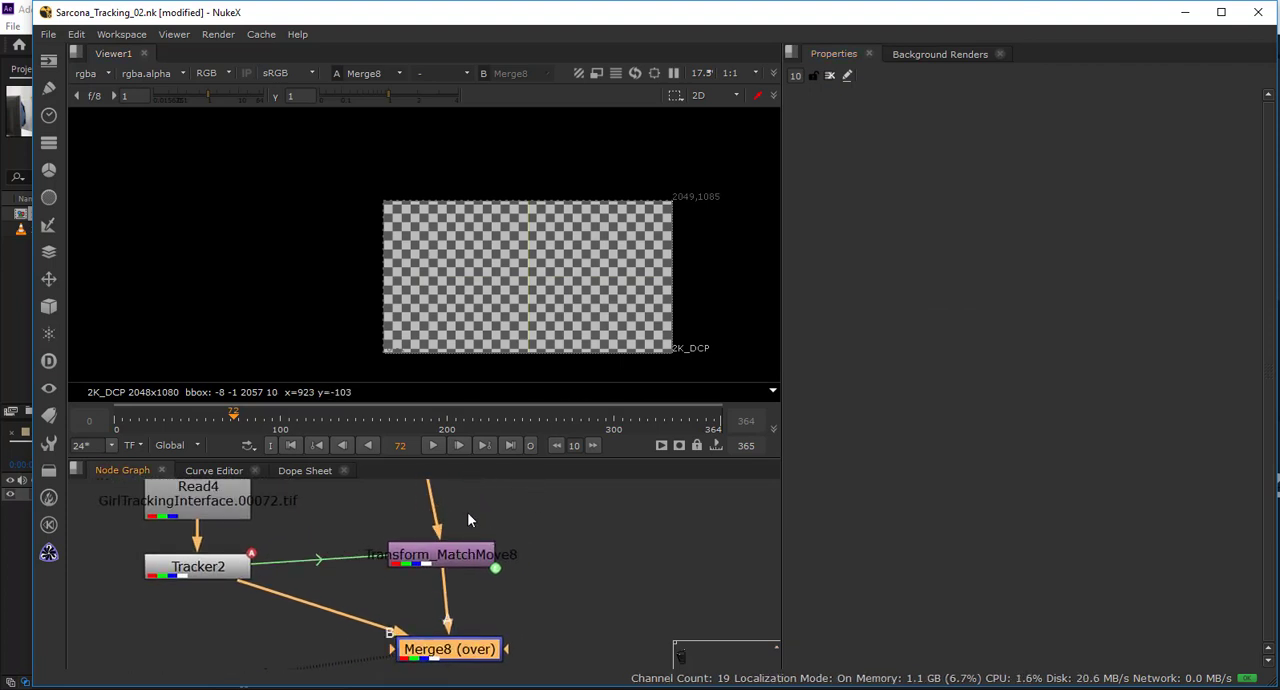
pyautogui.click(244, 425)
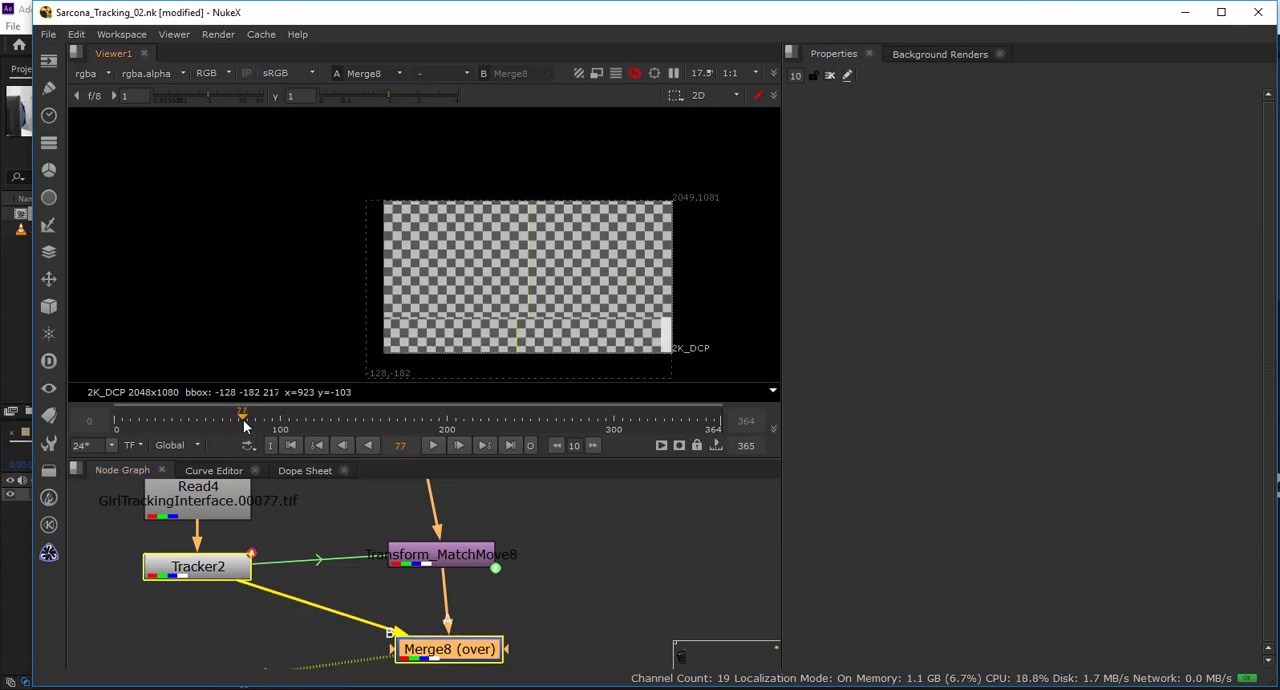
pyautogui.moveTo(244, 425); pyautogui.dragTo(241, 427)
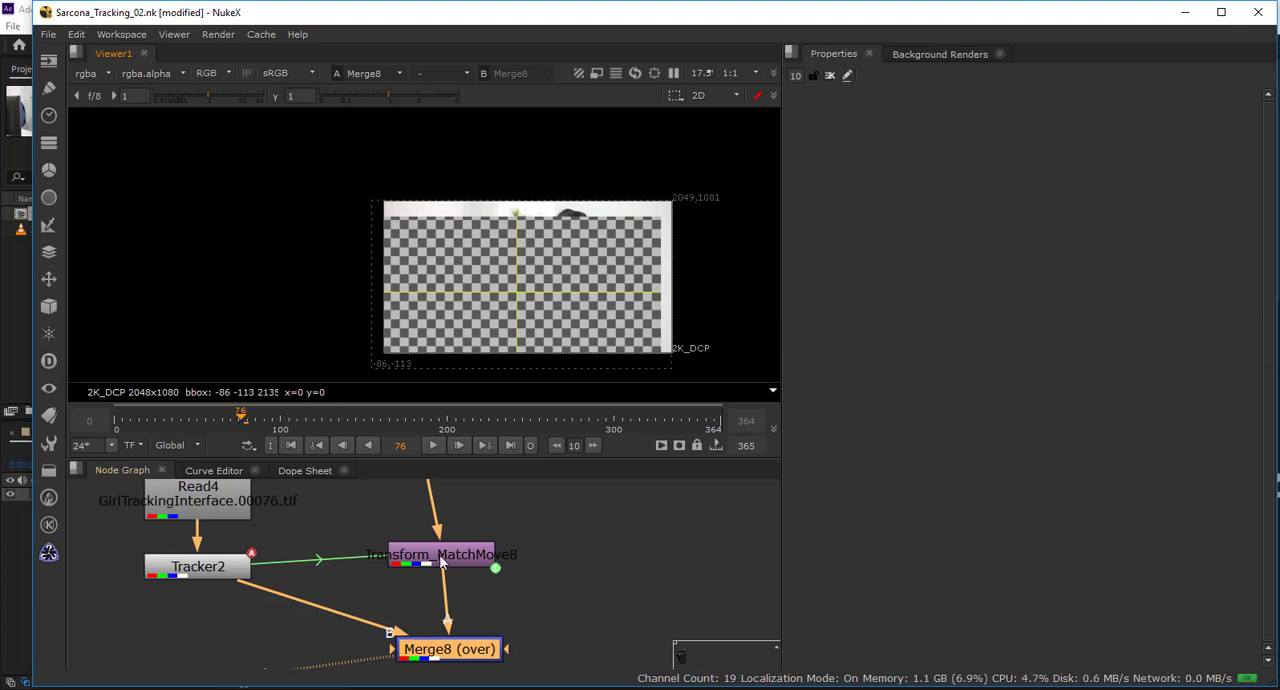
# Line up the CheckerBoard1 node directly above Transform_MatchMove8 in the node graph.
pyautogui.click(449, 565)
pyautogui.scroll(2, 457, 555)
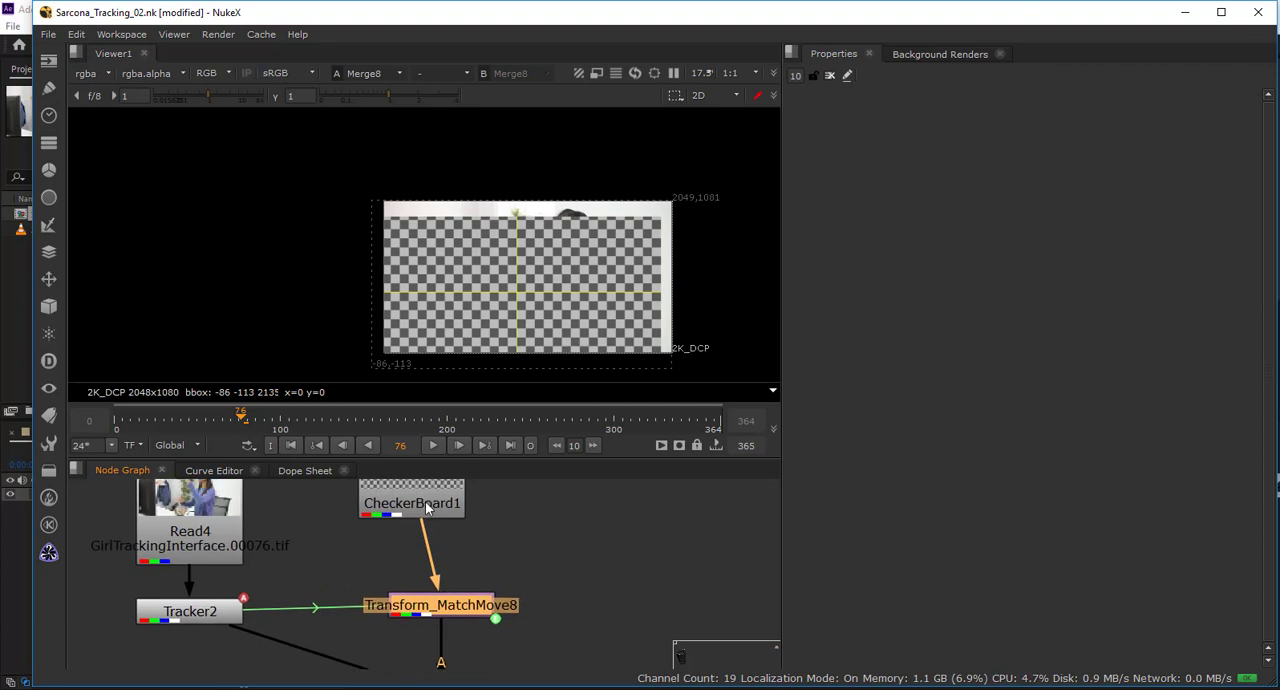
pyautogui.click(452, 508)
pyautogui.moveTo(452, 508); pyautogui.dragTo(465, 508)
# Remove the animation from the match-move's scale width and height, and reduce its scale to 0.158.
pyautogui.doubleClick(458, 607)
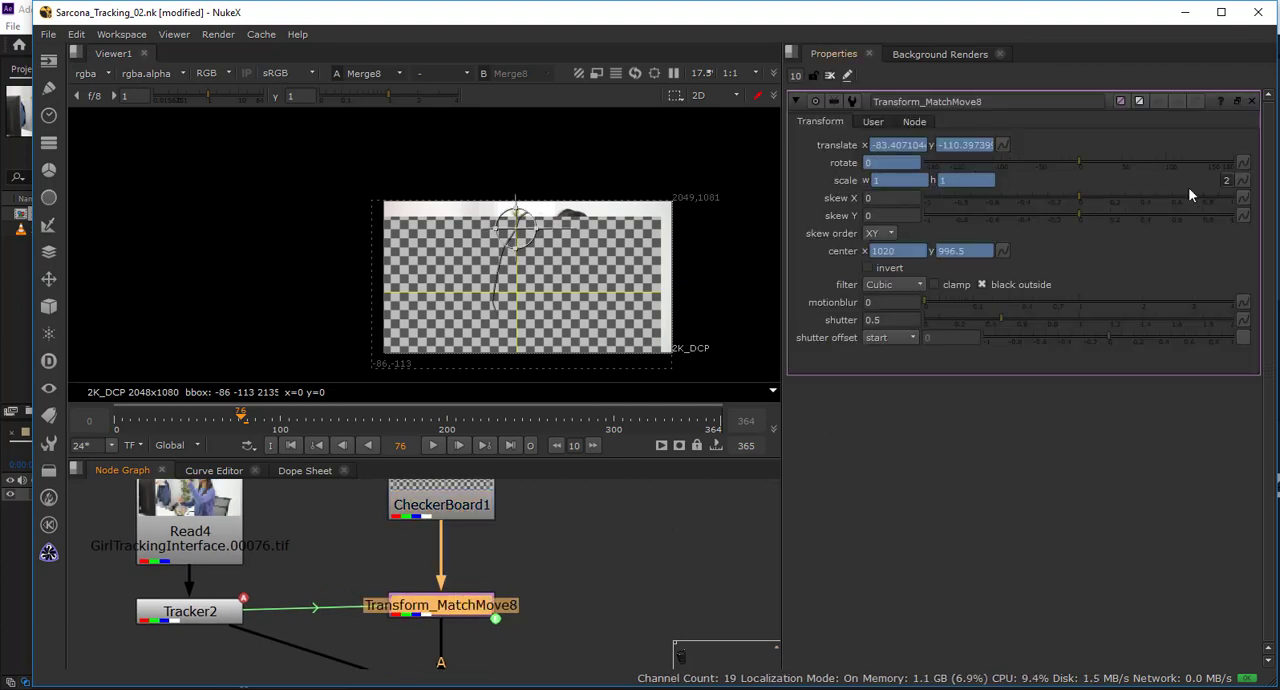
pyautogui.rightClick(874, 181)
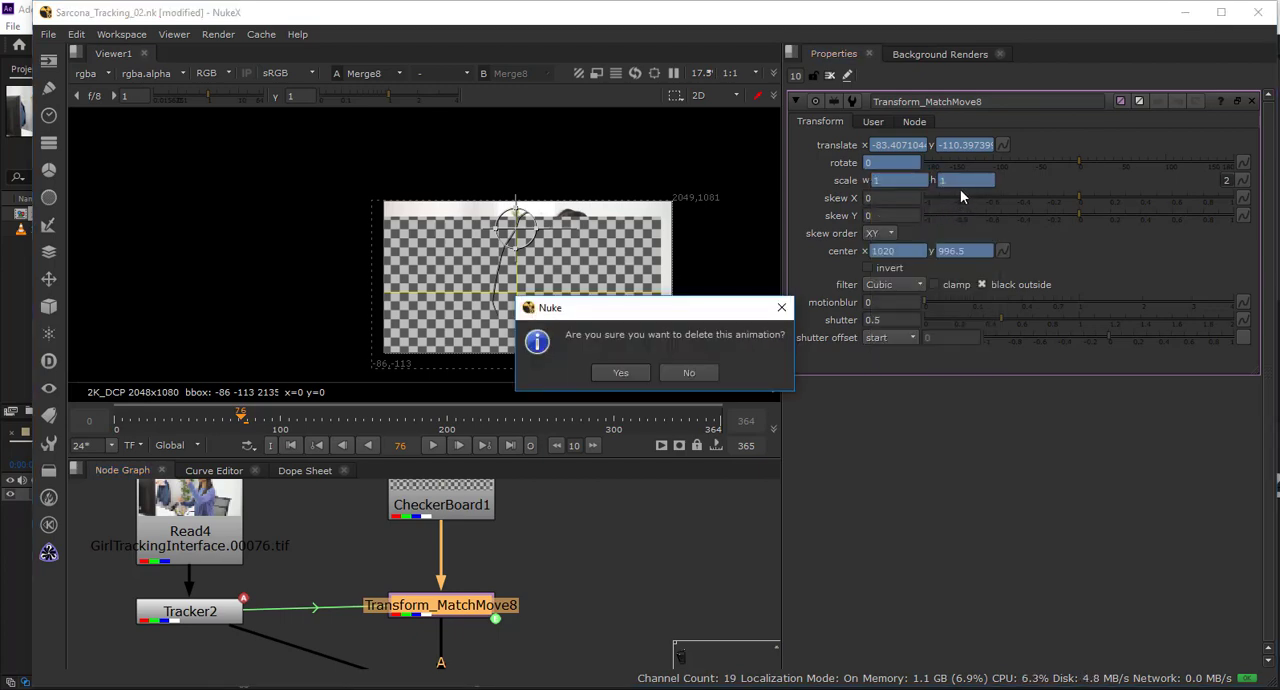
pyautogui.press('Return')
pyautogui.rightClick(960, 181)
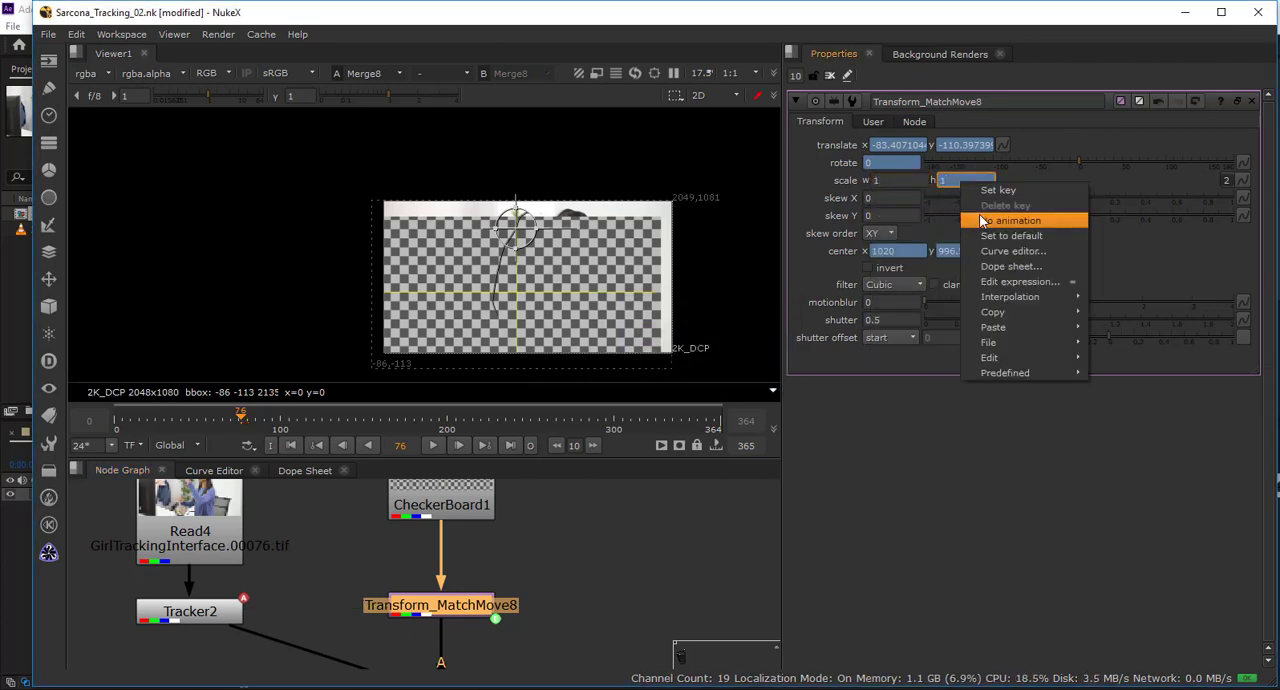
pyautogui.click(983, 221)
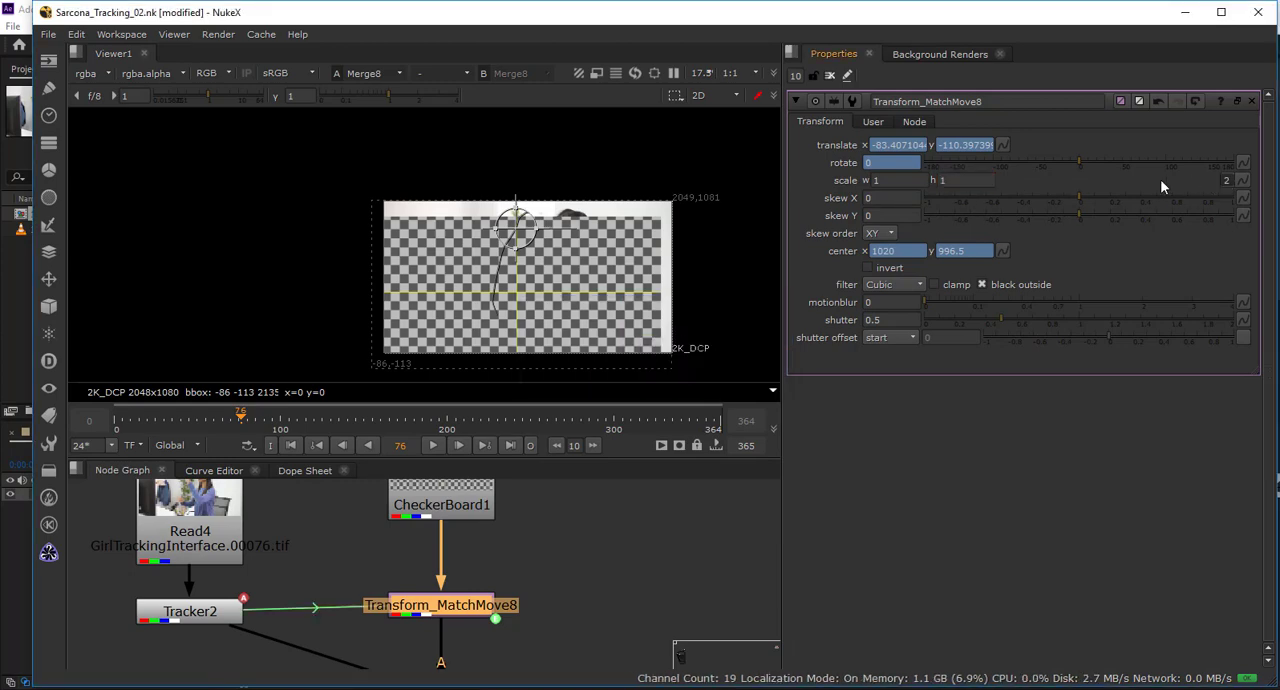
pyautogui.moveTo(1061, 178); pyautogui.dragTo(953, 197)
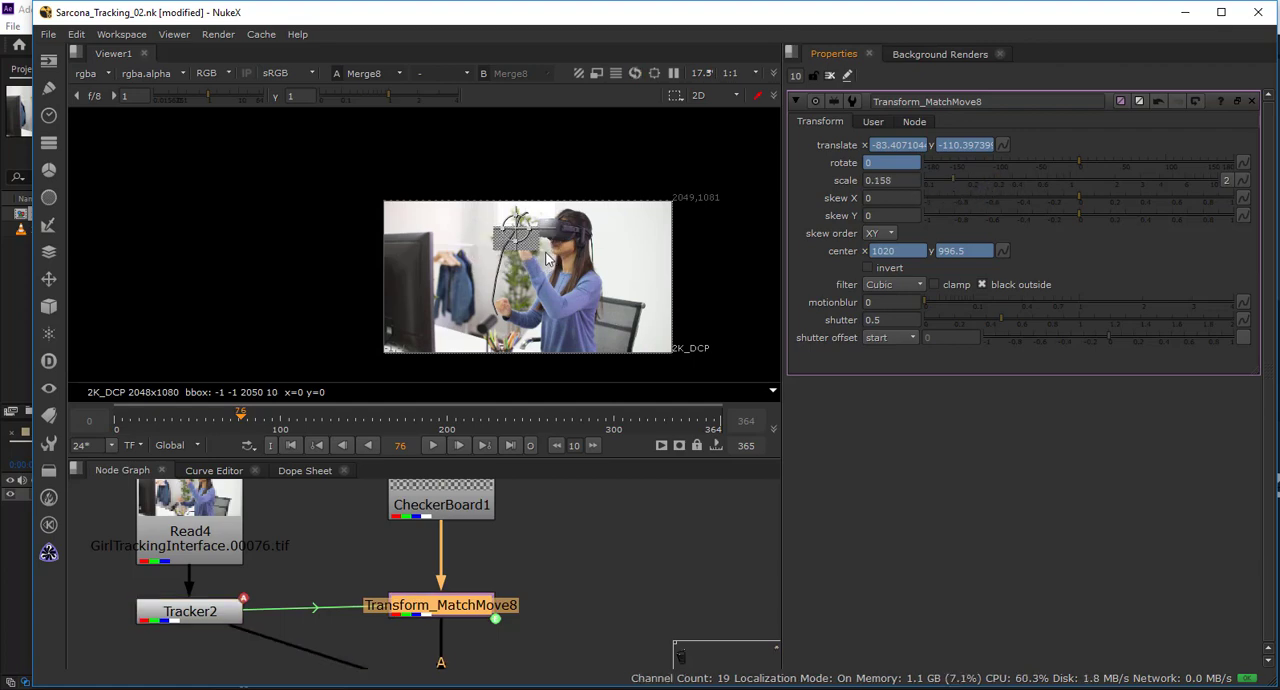
# Play the shot onward from frames 76 and 48 to check how the small checkerboard follows the fingertip, and close all open node properties.
pyautogui.scroll(3, 545, 258)
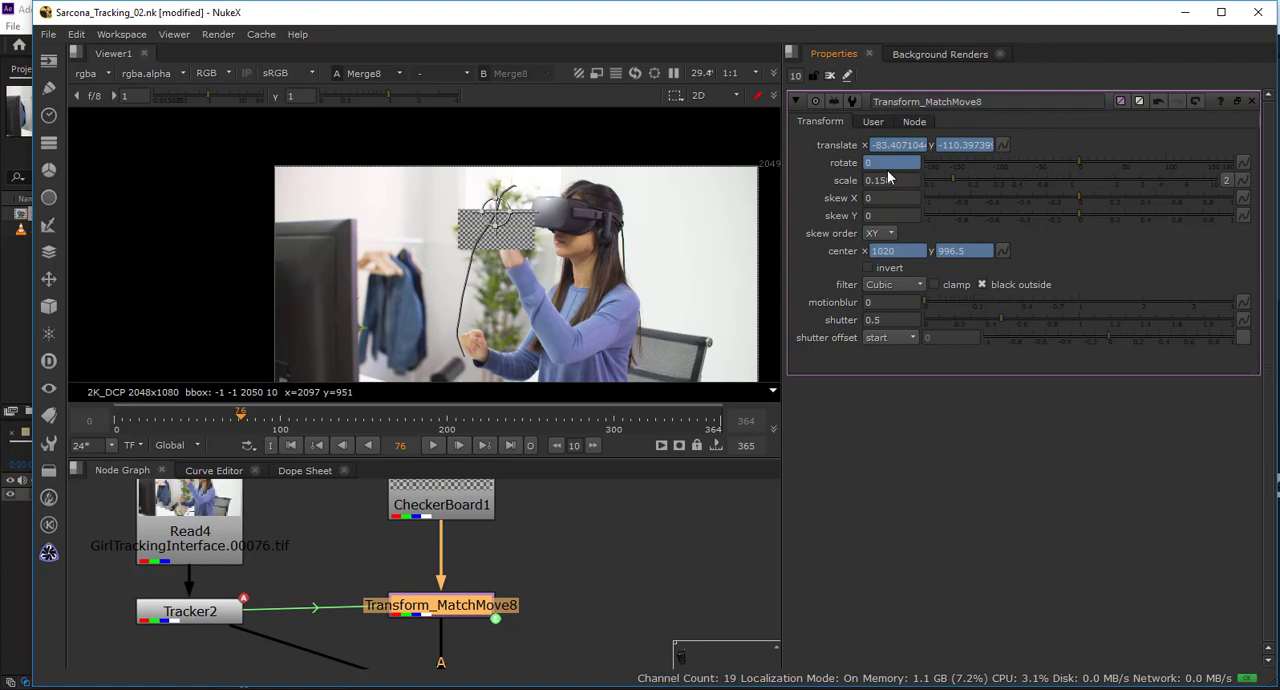
pyautogui.click(432, 445)
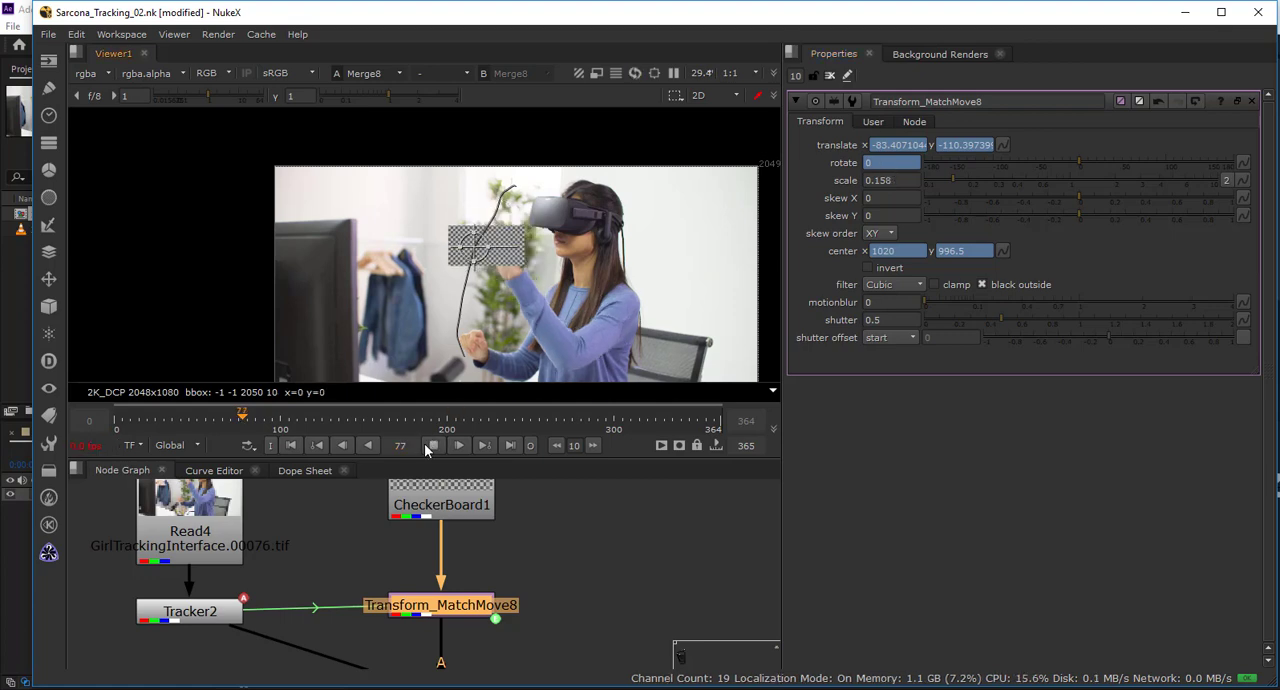
pyautogui.click(432, 445)
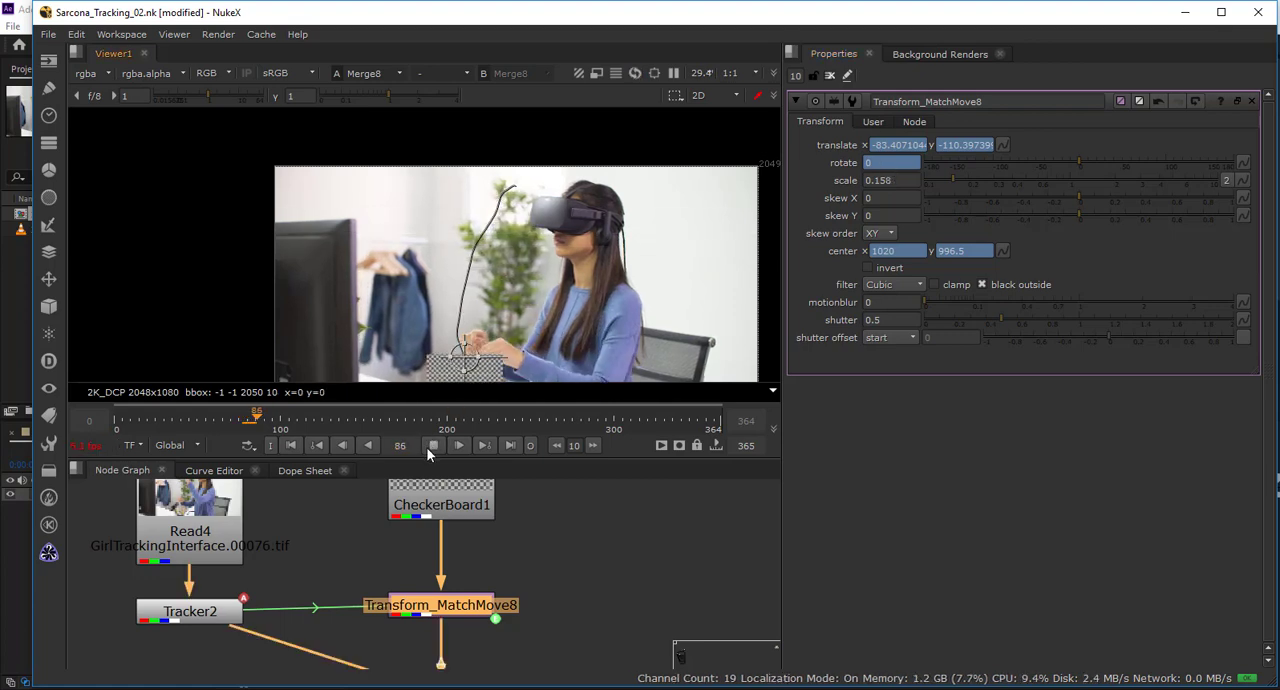
pyautogui.moveTo(249, 425); pyautogui.dragTo(192, 422)
pyautogui.click(430, 446)
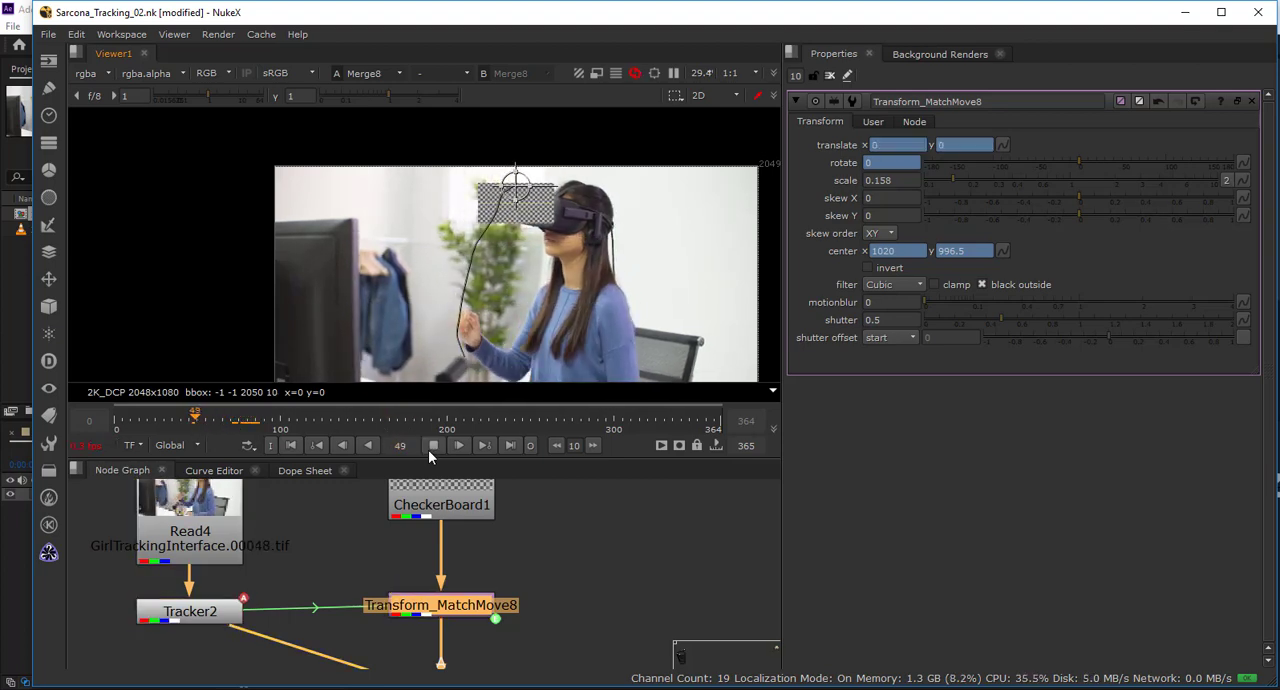
pyautogui.click(830, 75)
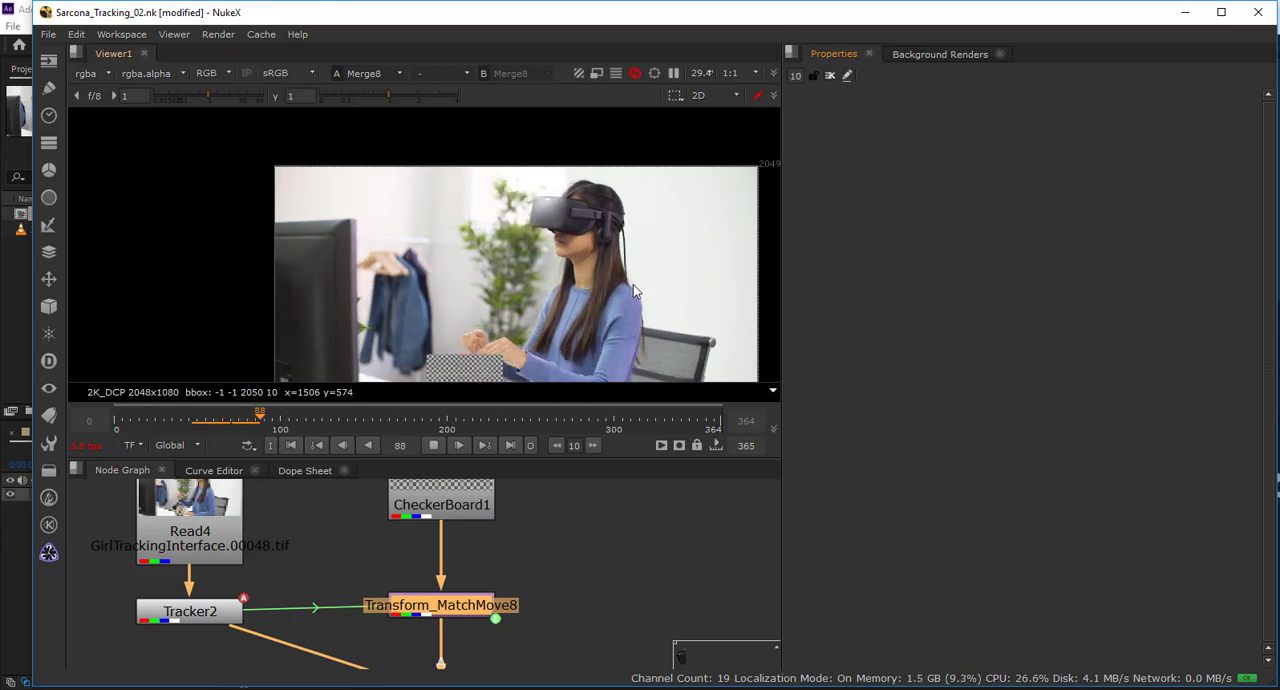
pyautogui.click(369, 445)
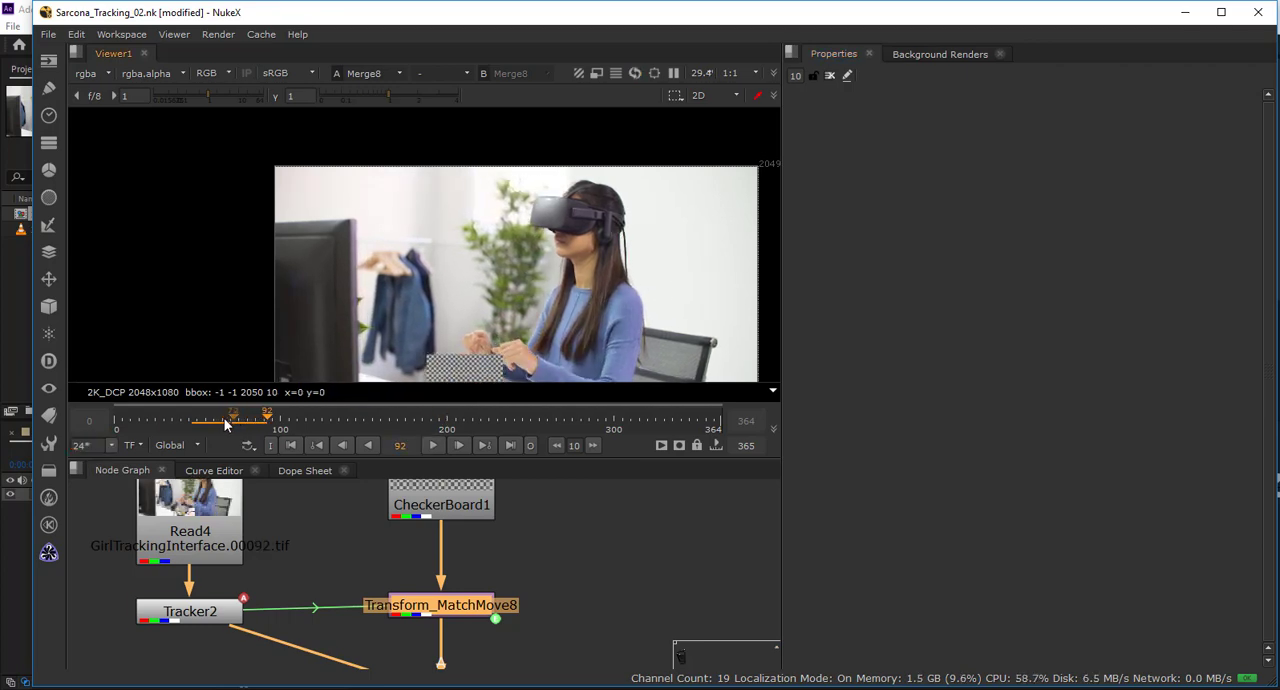
pyautogui.click(433, 445)
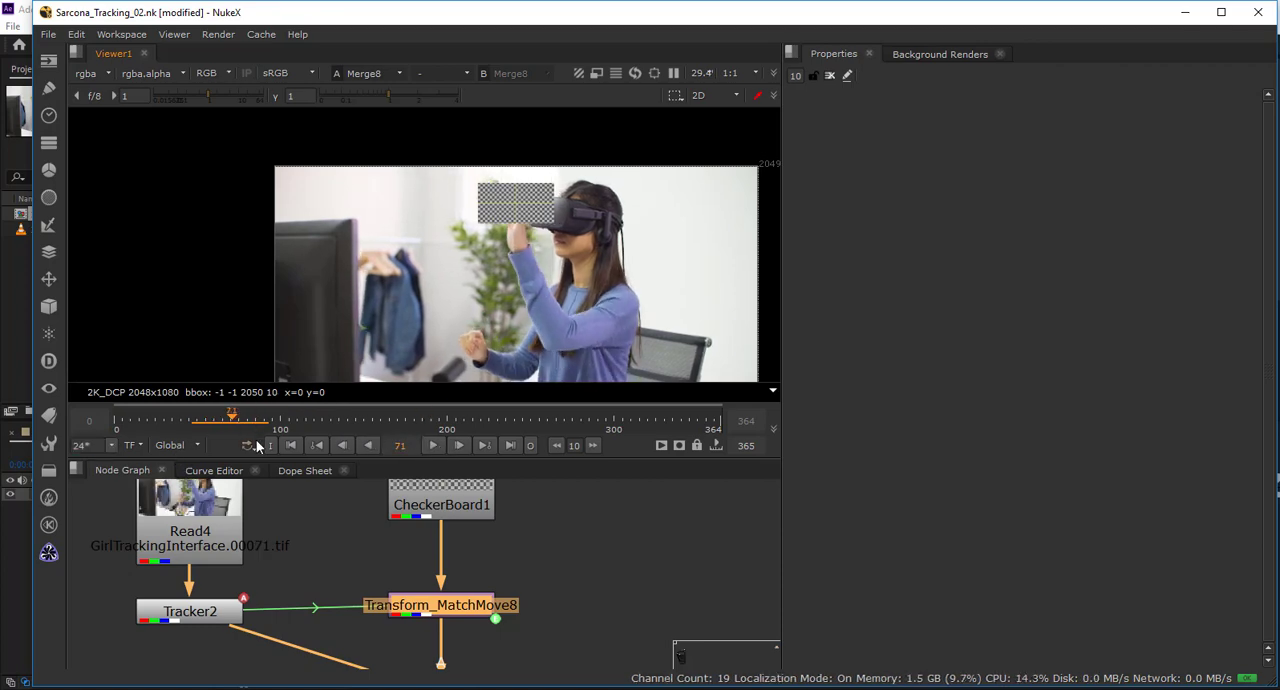
# Limit the viewer's playback to an In/Out range of frames 47 to 93.
pyautogui.click(176, 445)
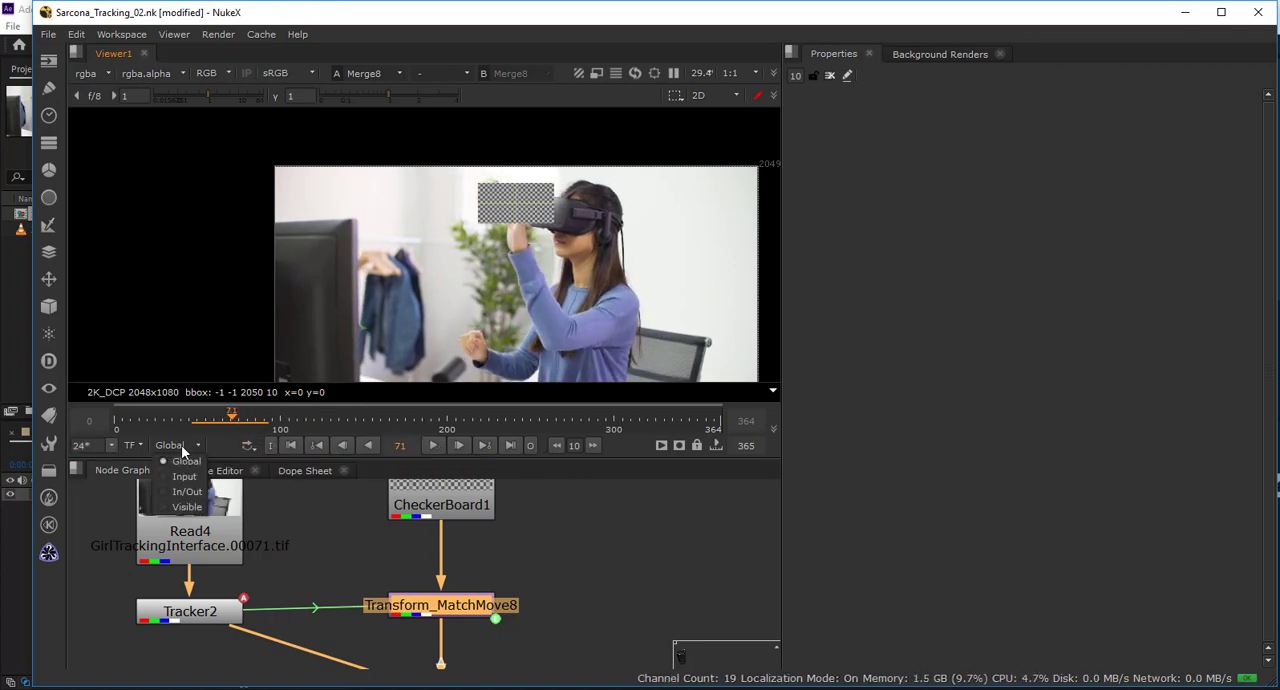
pyautogui.click(182, 491)
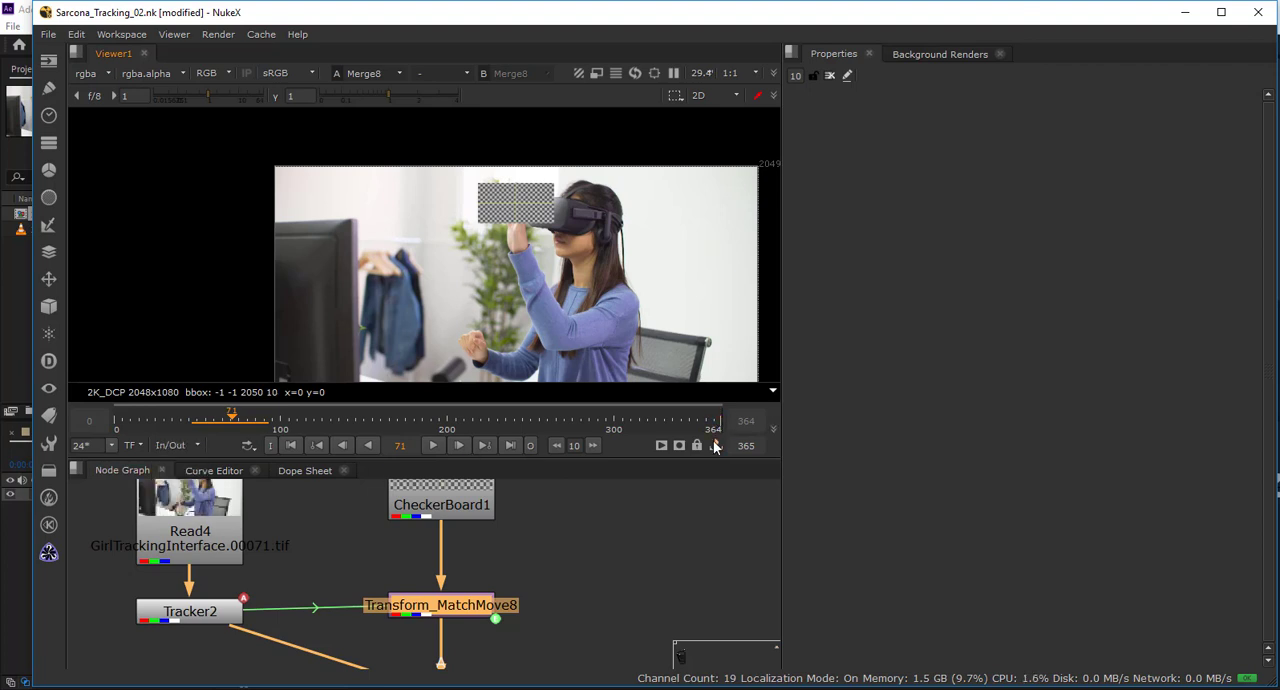
pyautogui.moveTo(705, 428); pyautogui.dragTo(207, 428)
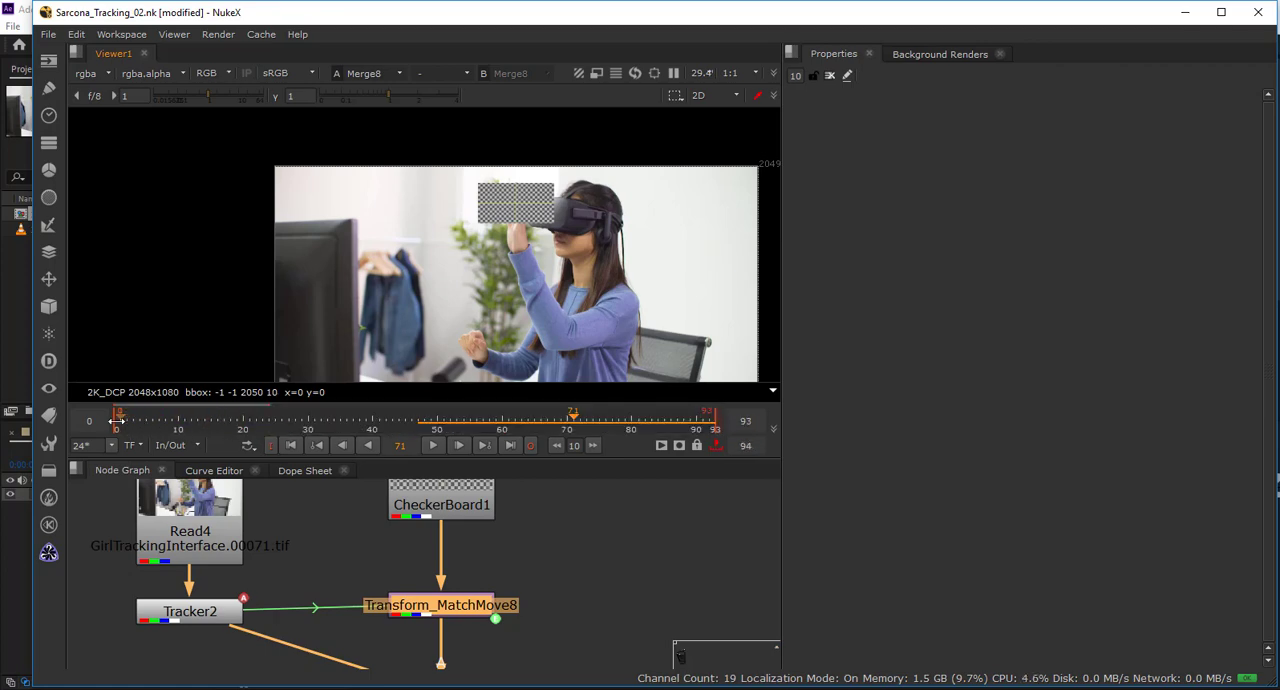
pyautogui.moveTo(118, 428); pyautogui.dragTo(418, 428)
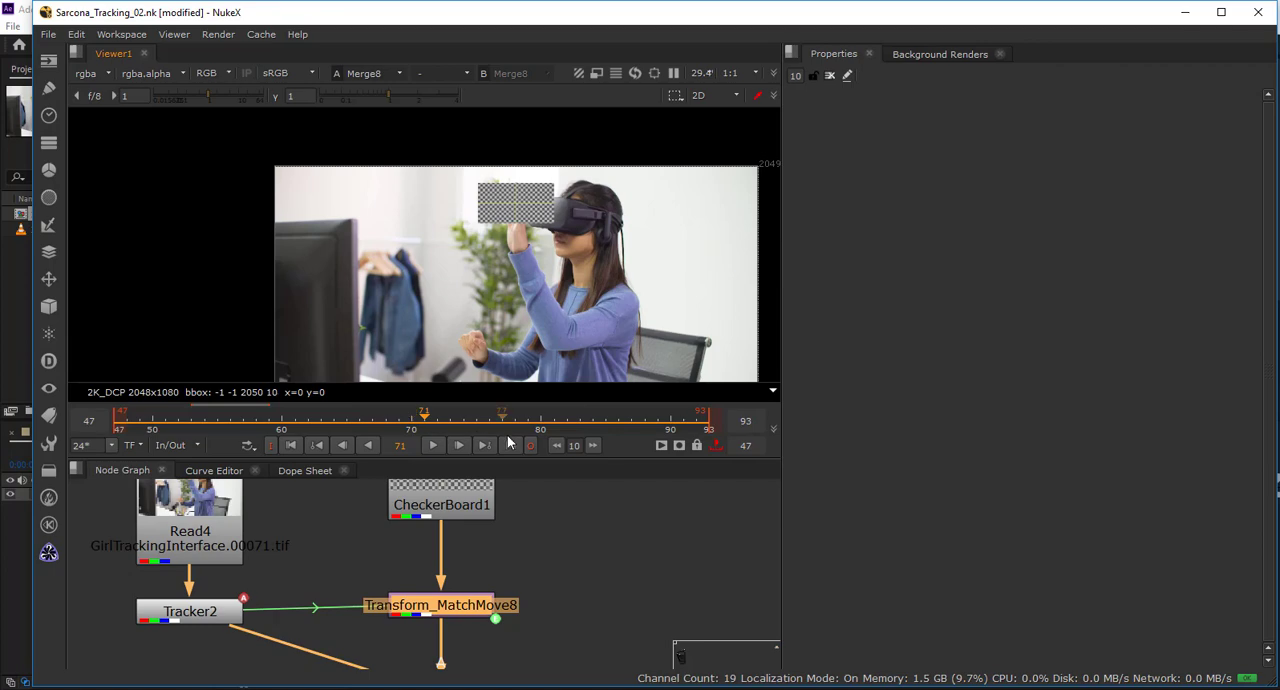
# Loop the limited frame range to check the checkerboard's motion, stop at frame 90, and briefly inspect the match-move's properties.
pyautogui.click(433, 446)
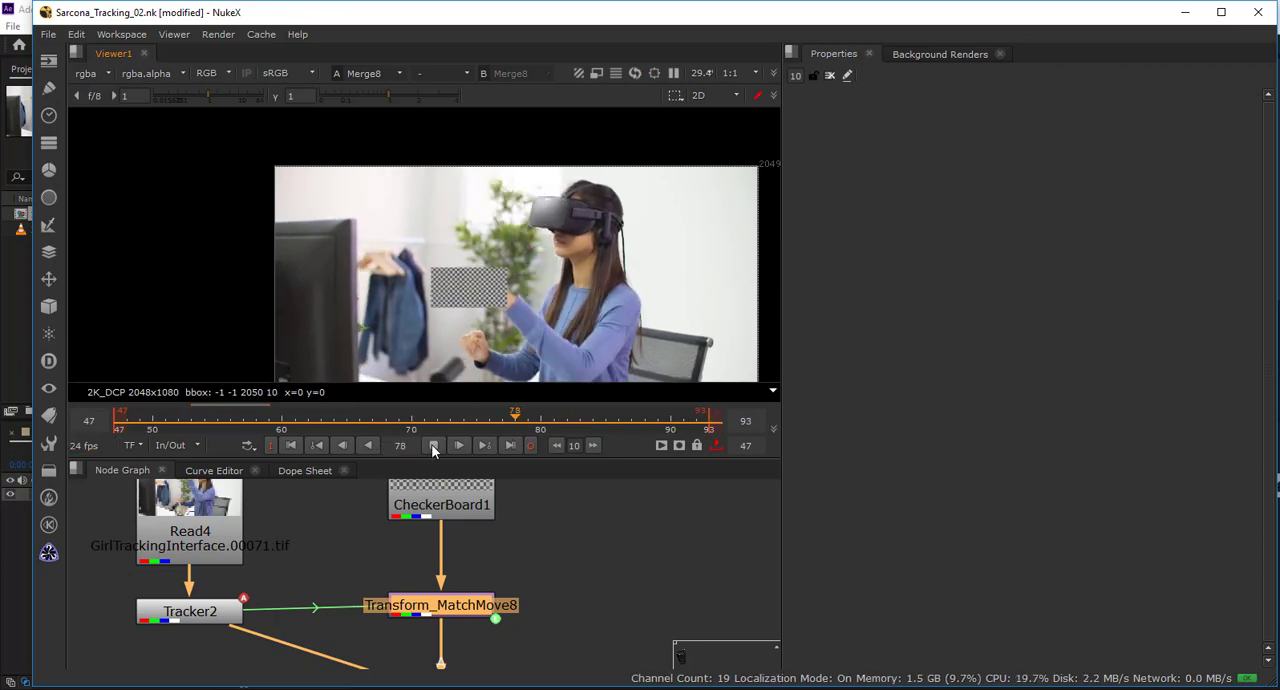
pyautogui.moveTo(550, 312); pyautogui.dragTo(495, 248)
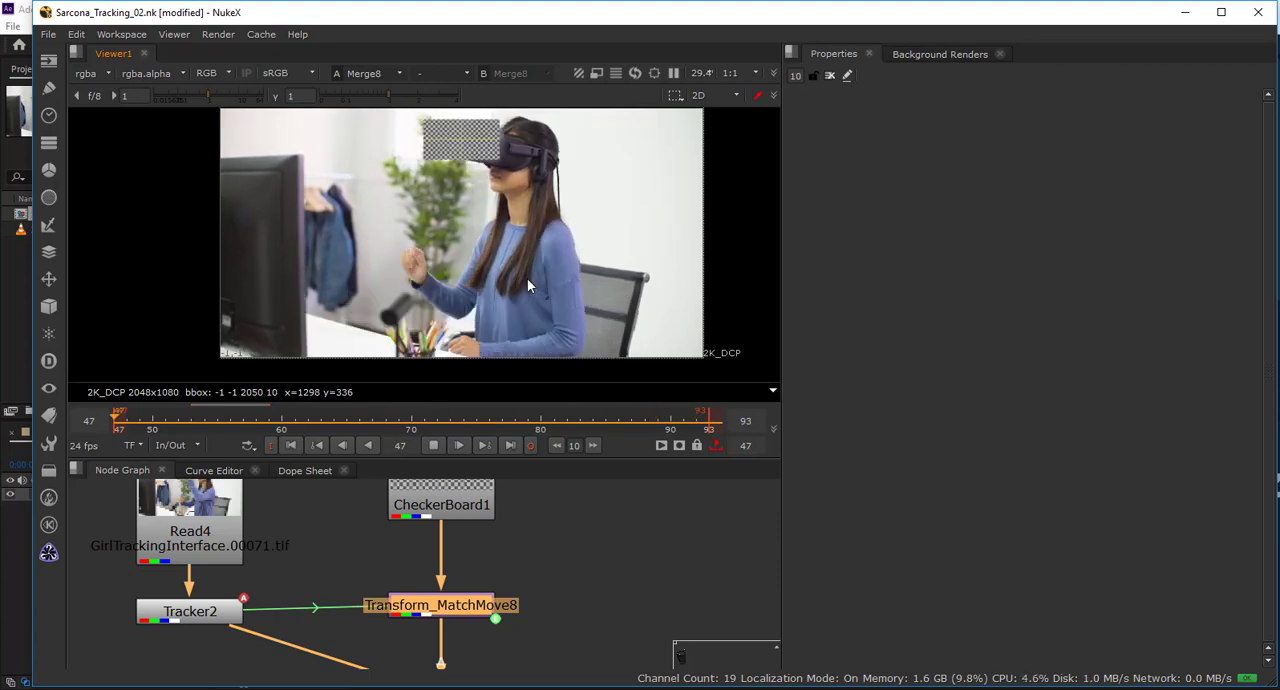
pyautogui.click(432, 445)
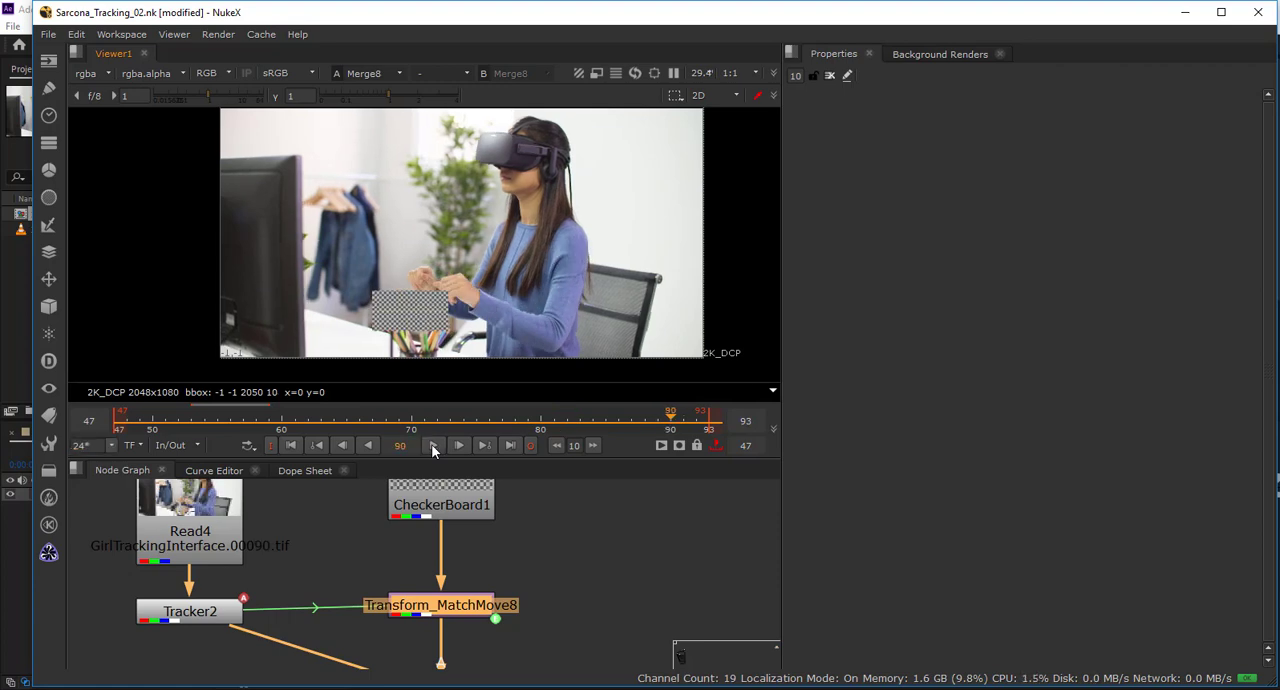
pyautogui.doubleClick(463, 619)
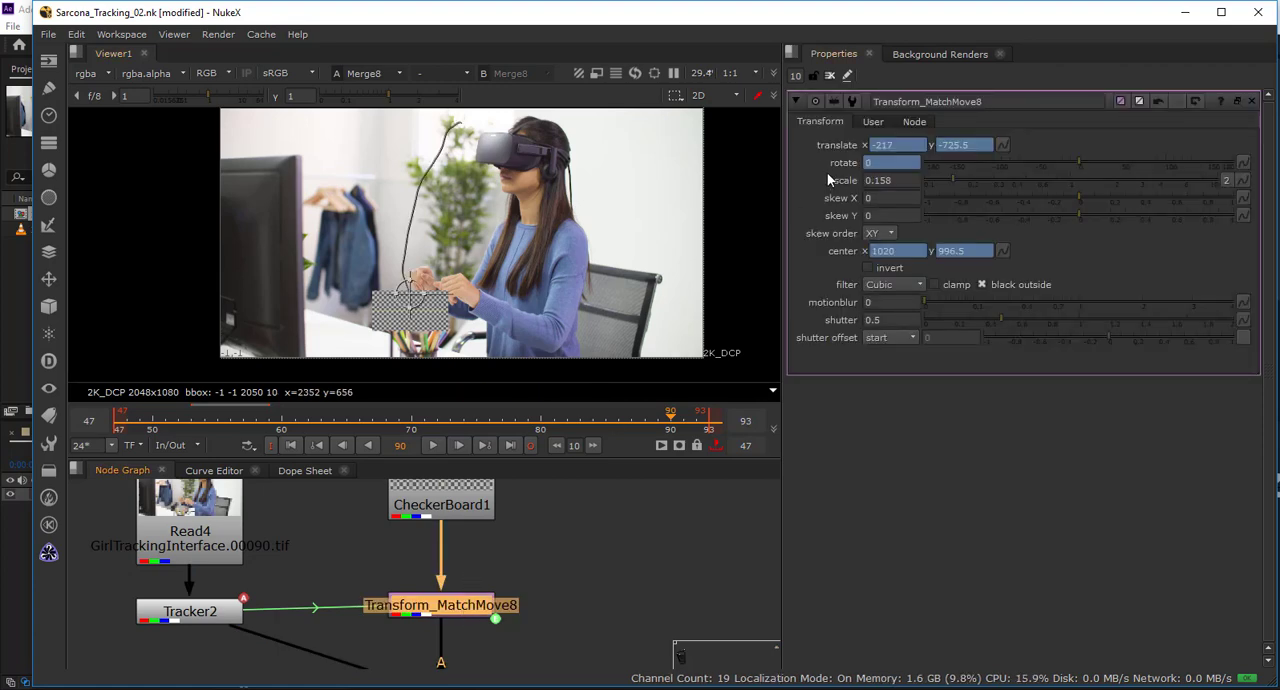
pyautogui.click(830, 76)
# Frame the tracking nodes in the node graph and add a Card3D node near Transform_MatchMove8.
pyautogui.click(551, 540)
pyautogui.press('f')
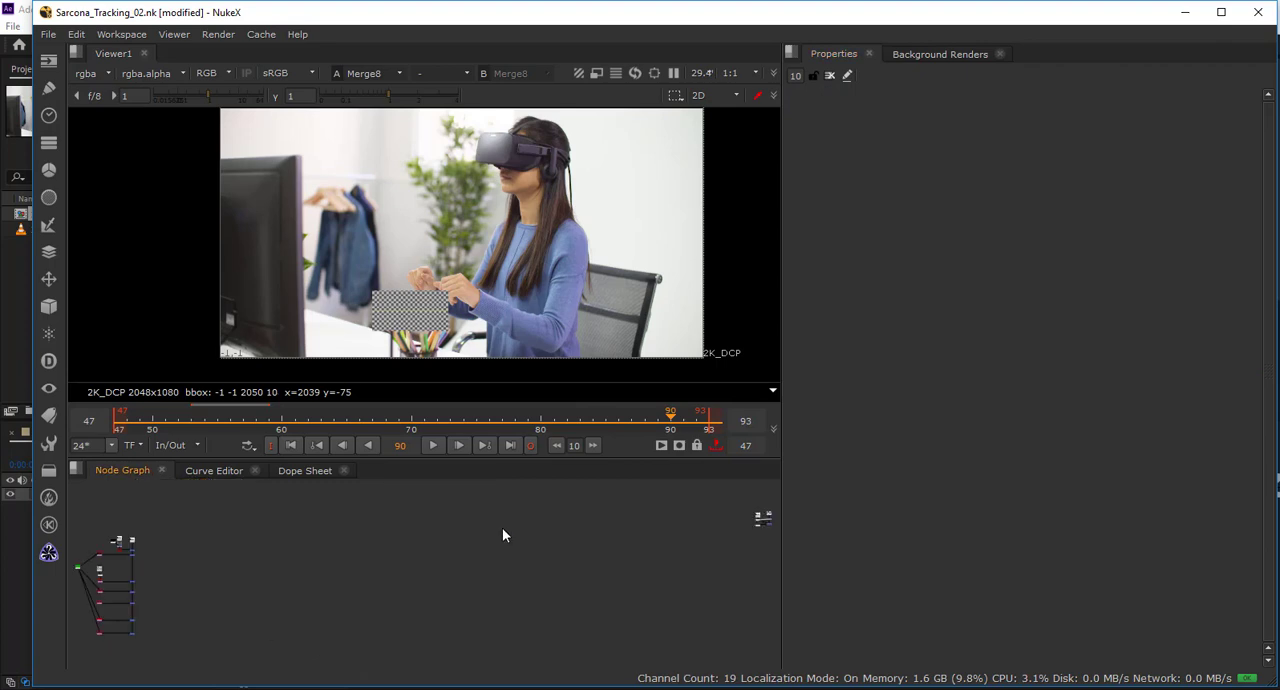
pyautogui.press('f')
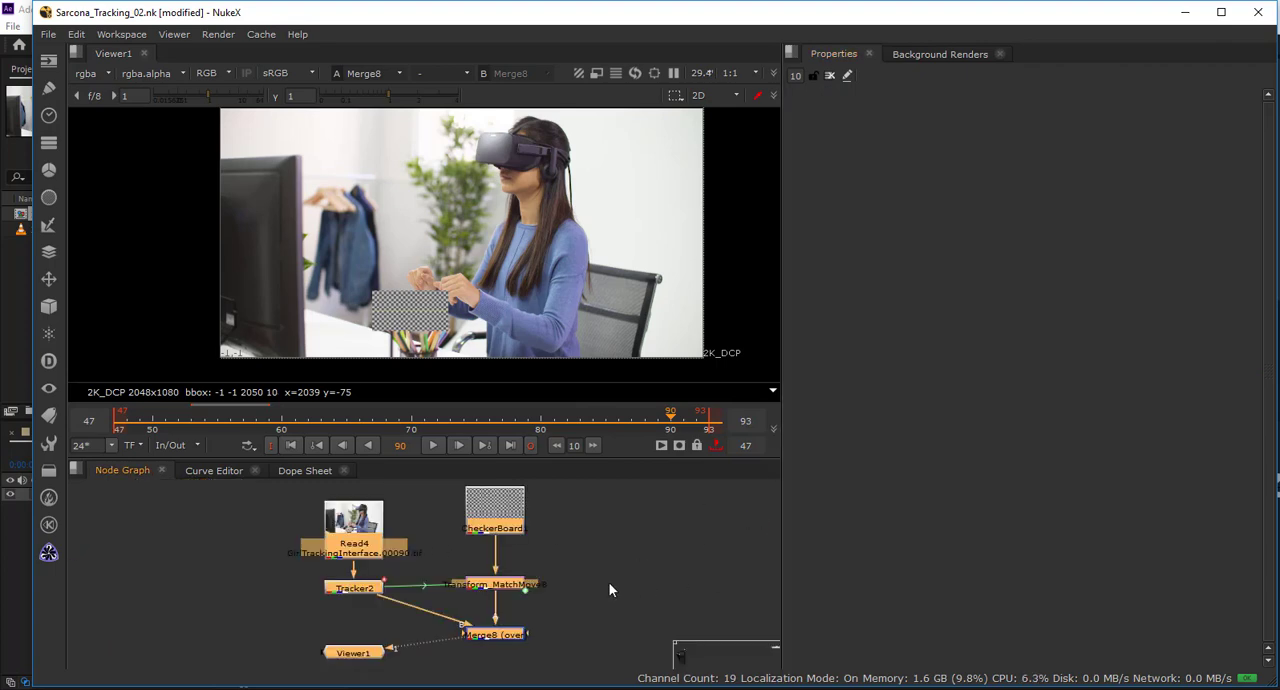
pyautogui.click(558, 607)
pyautogui.scroll(2, 546, 589)
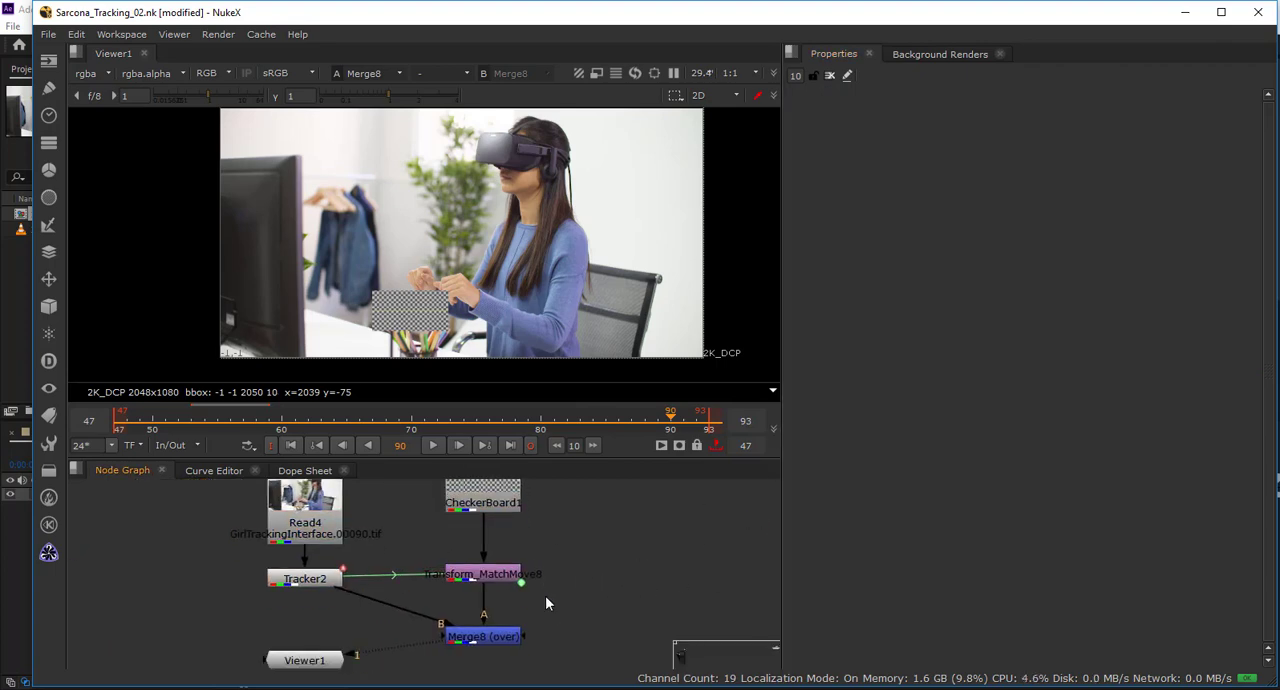
pyautogui.press('Tab')
pyautogui.write('card3d')
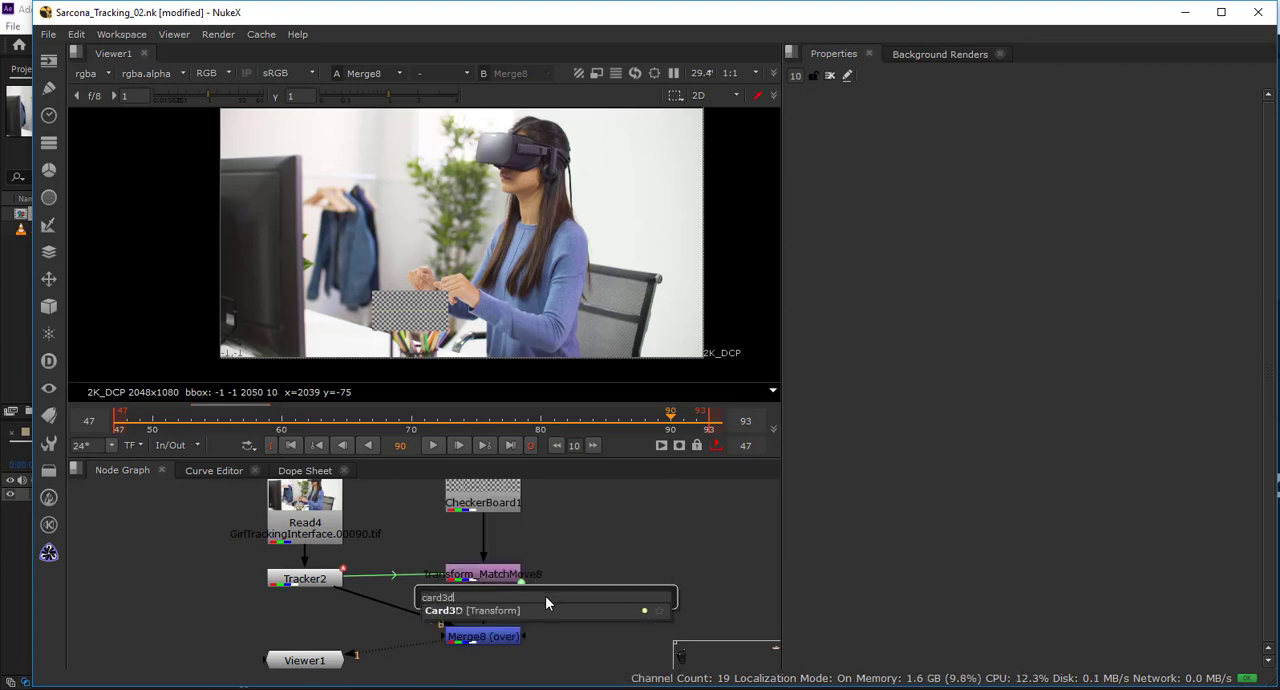
pyautogui.press('Return')
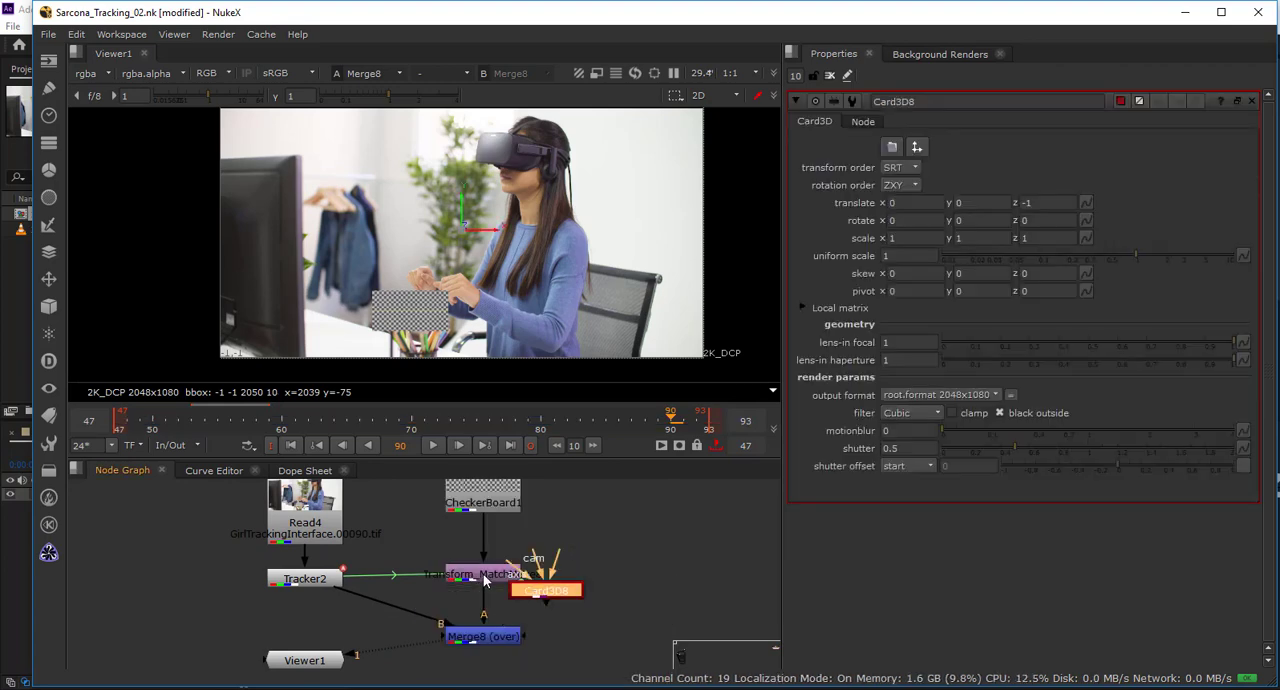
# Make room in the node tree and insert the Card3D node between CheckerBoard1 and Transform_MatchMove8.
pyautogui.moveTo(485, 580)
pyautogui.mouseDown()
pyautogui.moveTo(484, 554)
pyautogui.moveTo(482, 600)
pyautogui.moveTo(485, 563)
pyautogui.mouseUp()
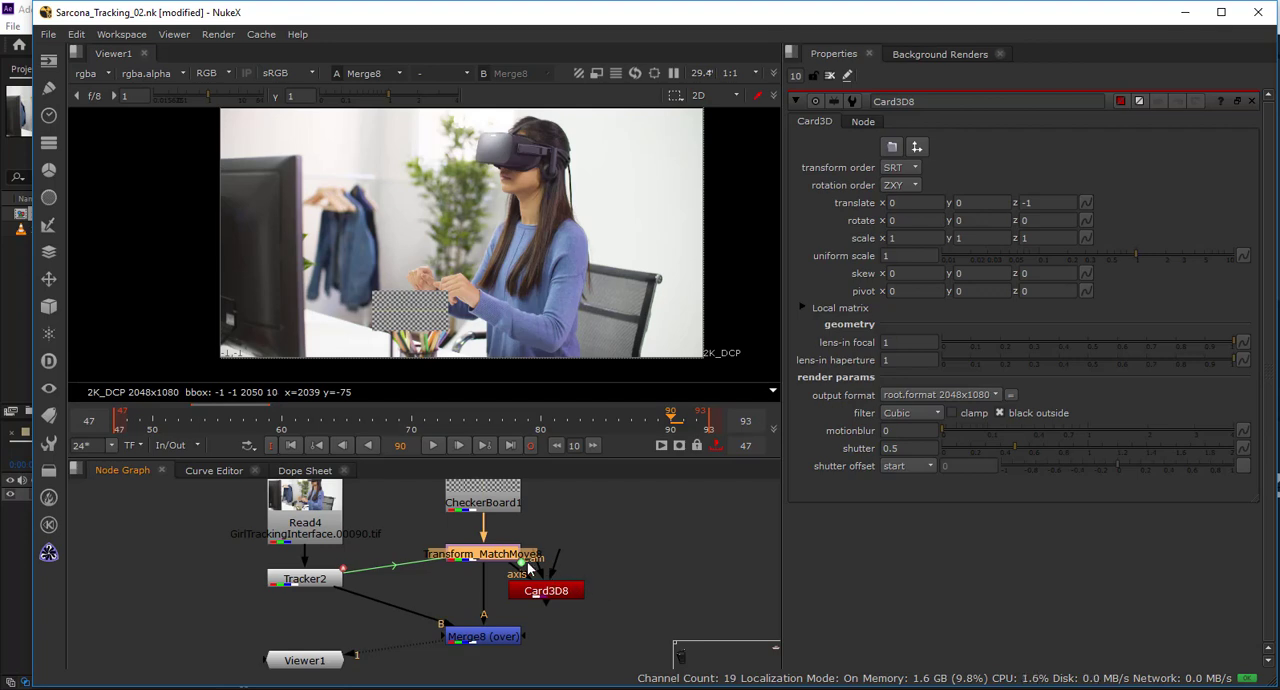
pyautogui.moveTo(491, 566); pyautogui.dragTo(491, 607)
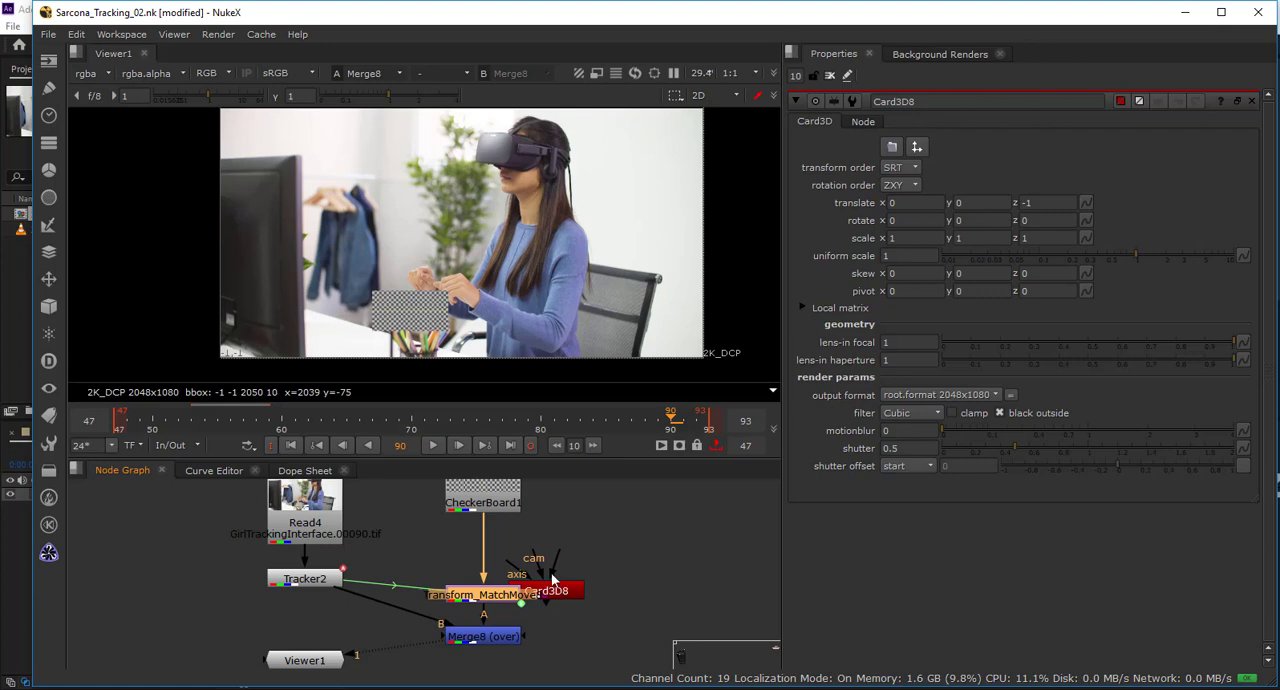
pyautogui.moveTo(553, 580); pyautogui.dragTo(500, 546)
pyautogui.moveTo(502, 504); pyautogui.dragTo(503, 488)
pyautogui.moveTo(500, 548); pyautogui.dragTo(500, 540)
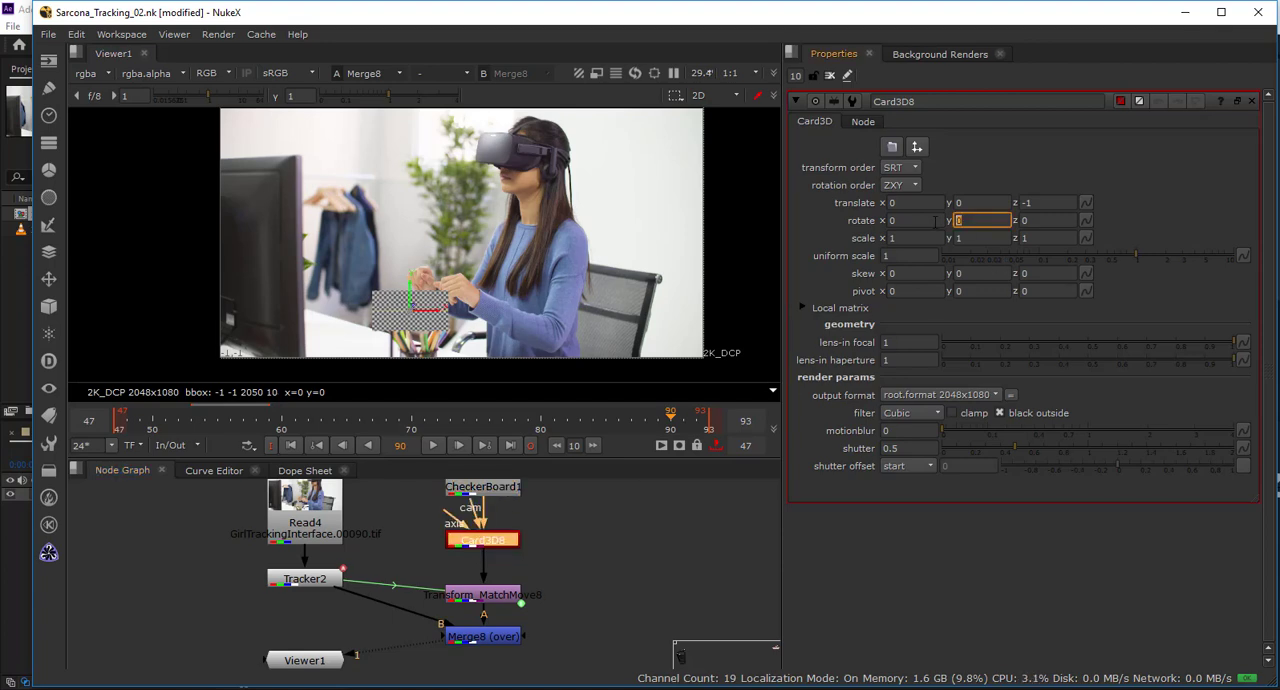
# Try a Card3D Y rotation of 33, replace it with -30, and inspect the checkerboard's perspective up close.
pyautogui.write('33')
pyautogui.press('Return')
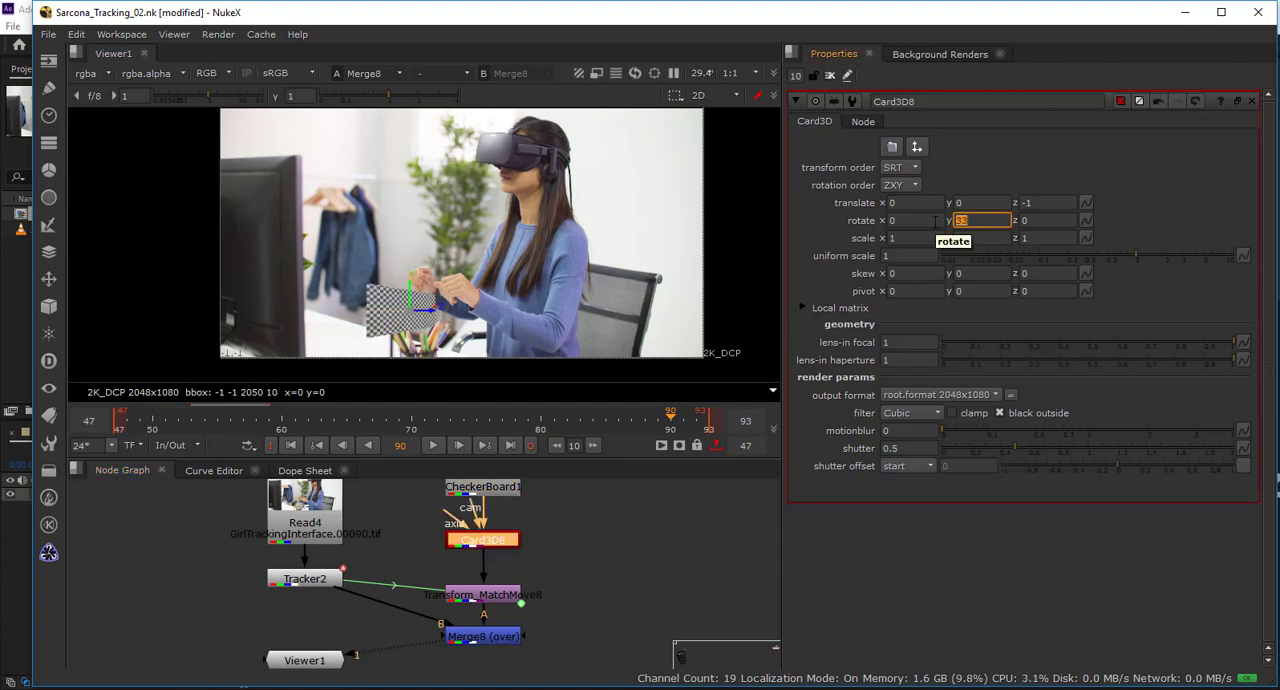
pyautogui.write('-30')
pyautogui.press('Return')
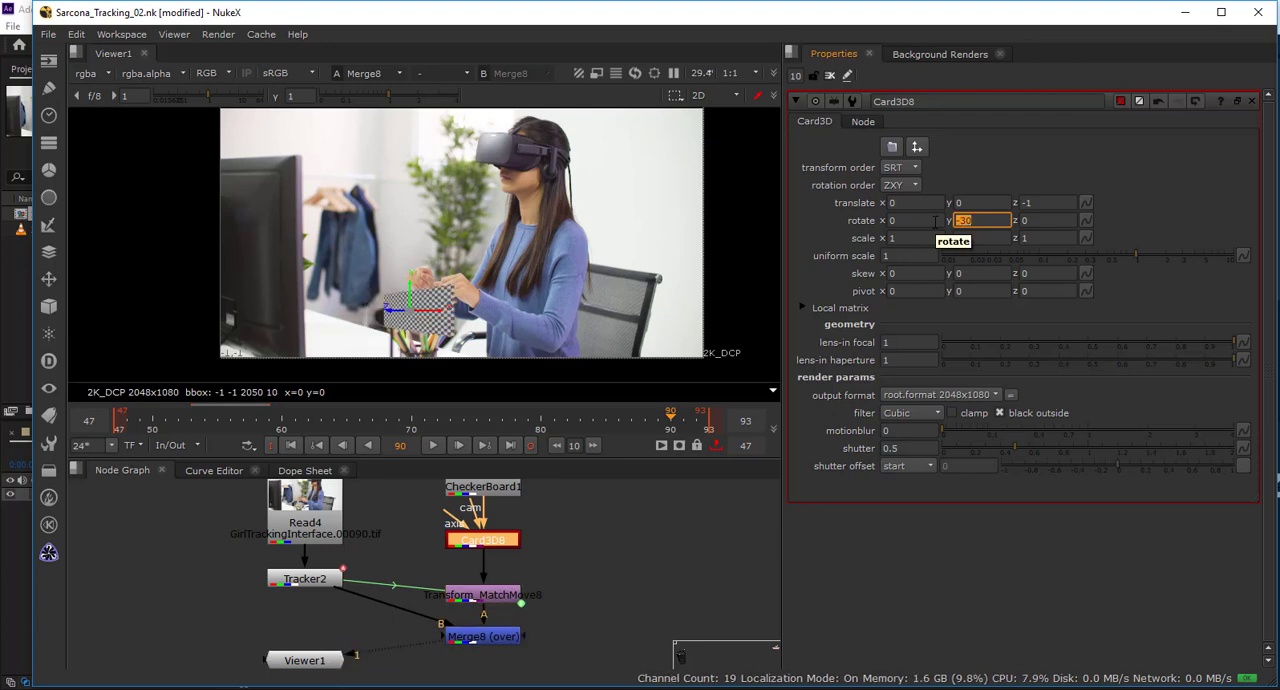
pyautogui.scroll(3, 452, 315)
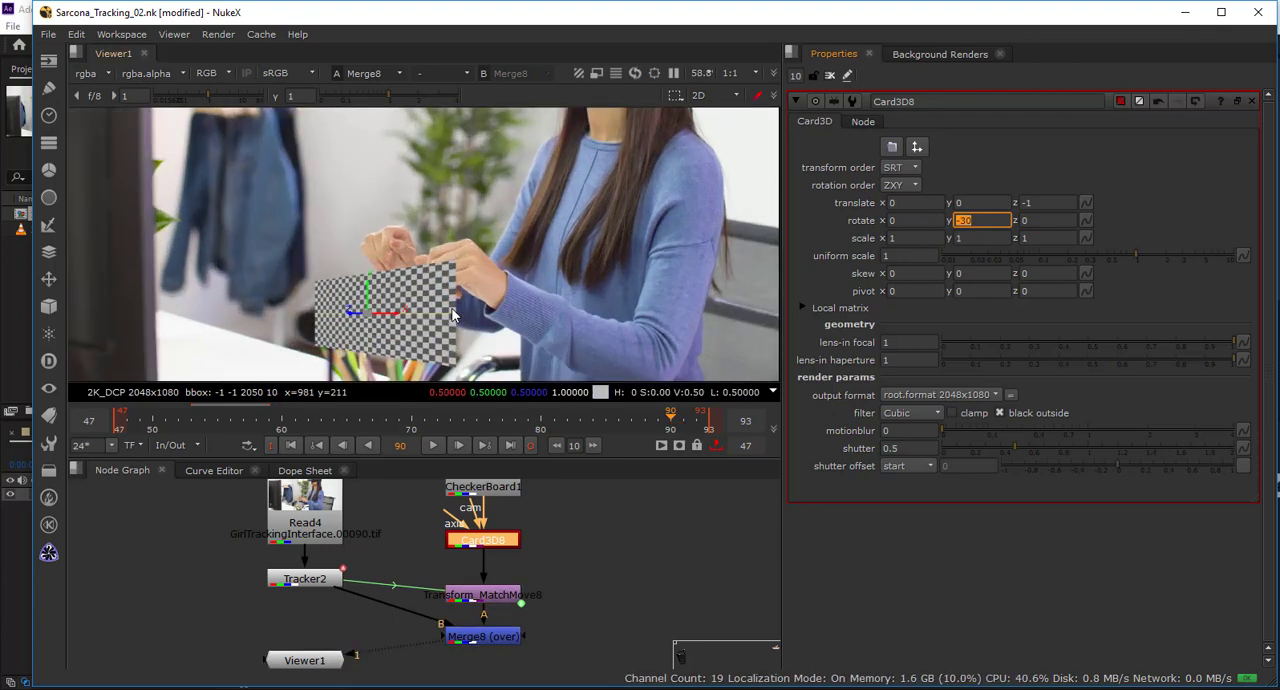
pyautogui.scroll(1, 452, 315)
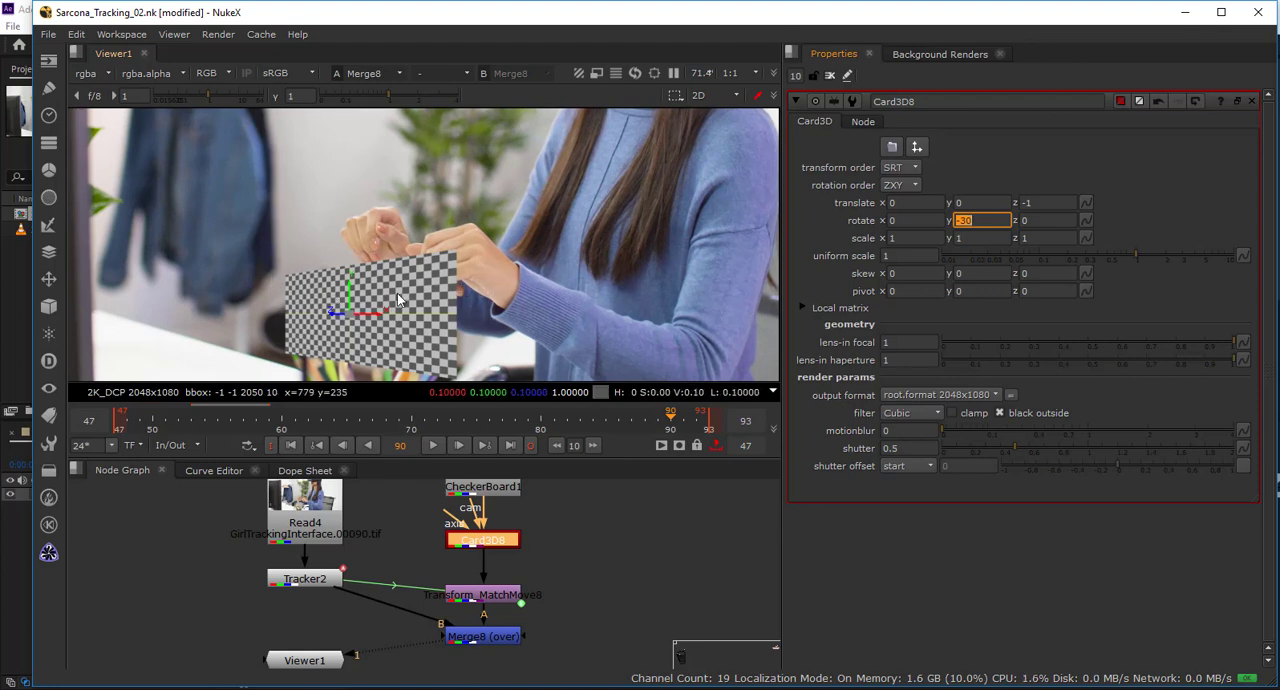
# Open the match-move node's properties and set its scale to 1.
pyautogui.doubleClick(491, 597)
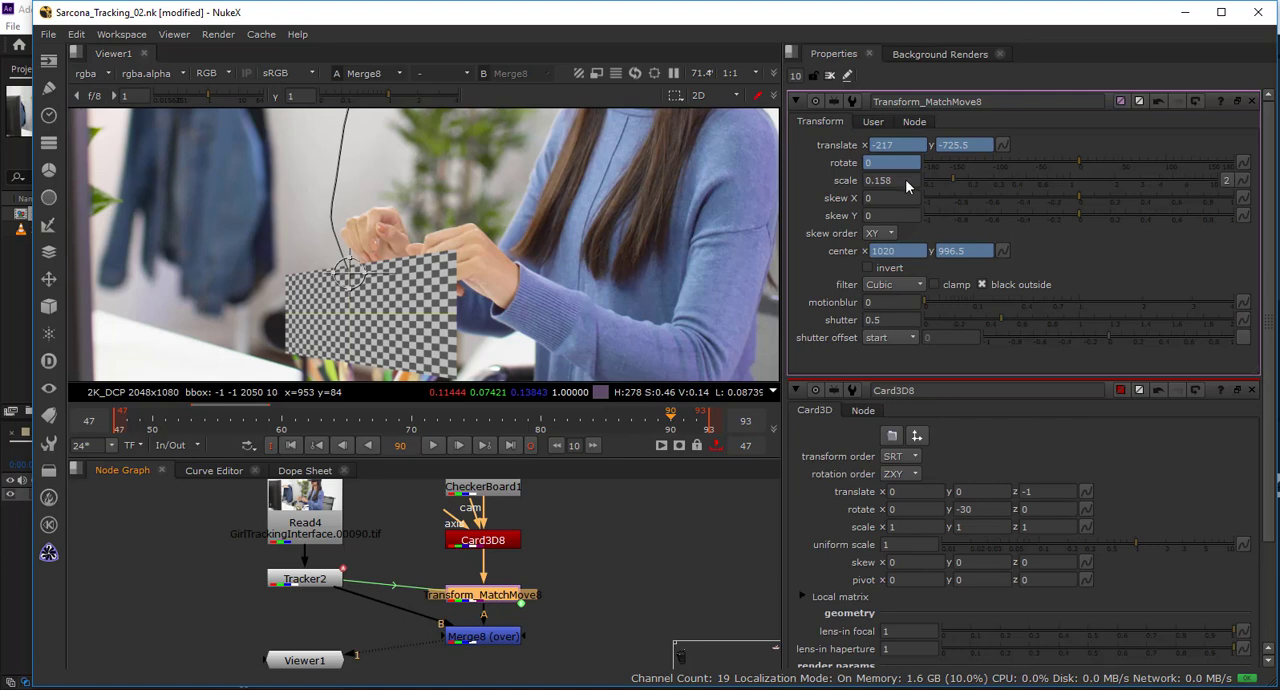
pyautogui.press('Tab')
pyautogui.write('1')
pyautogui.press('Return')
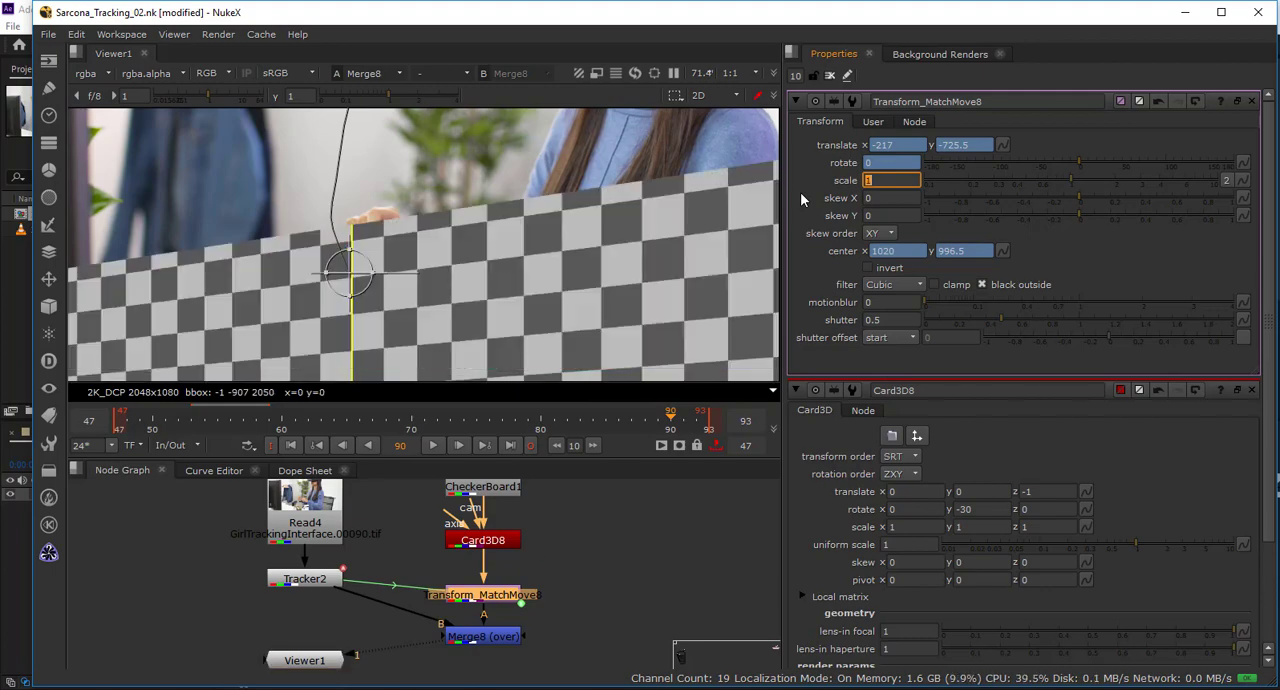
# Set the Card3D's uniform scale to about 0.32 and raise the card to the woman's hand, Y translation about 0.226.
pyautogui.doubleClick(502, 541)
pyautogui.click(1028, 258)
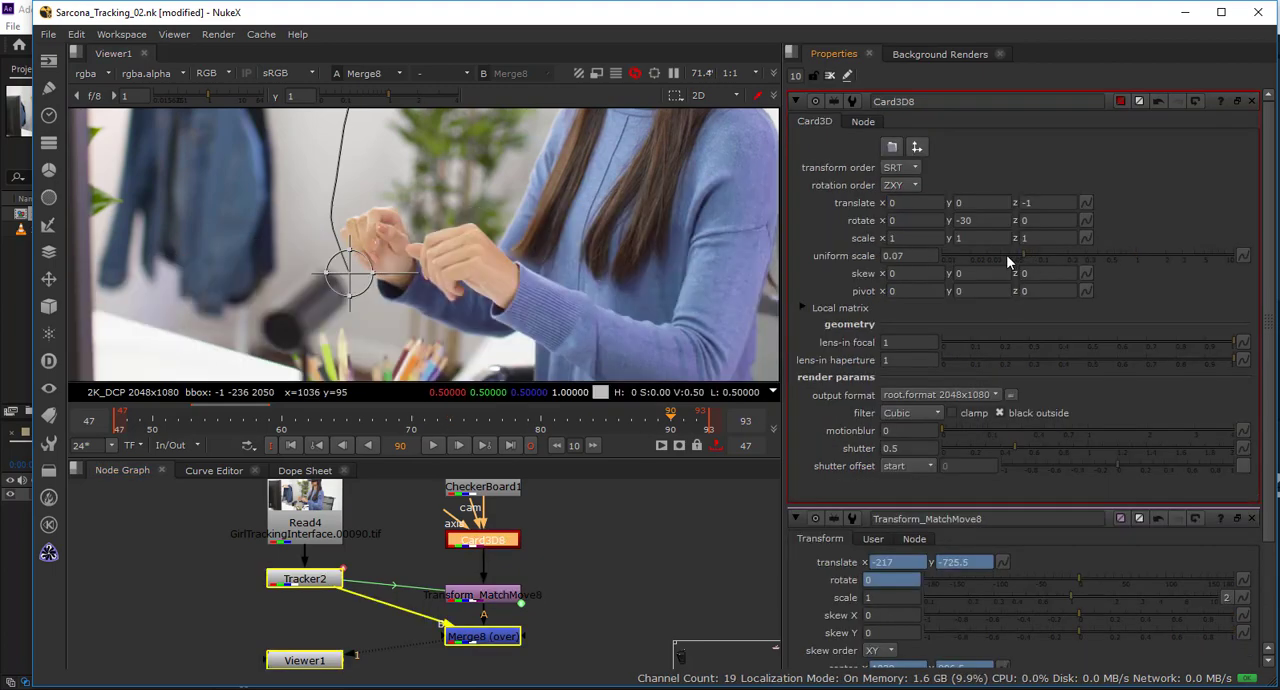
pyautogui.moveTo(1050, 256); pyautogui.dragTo(1092, 259)
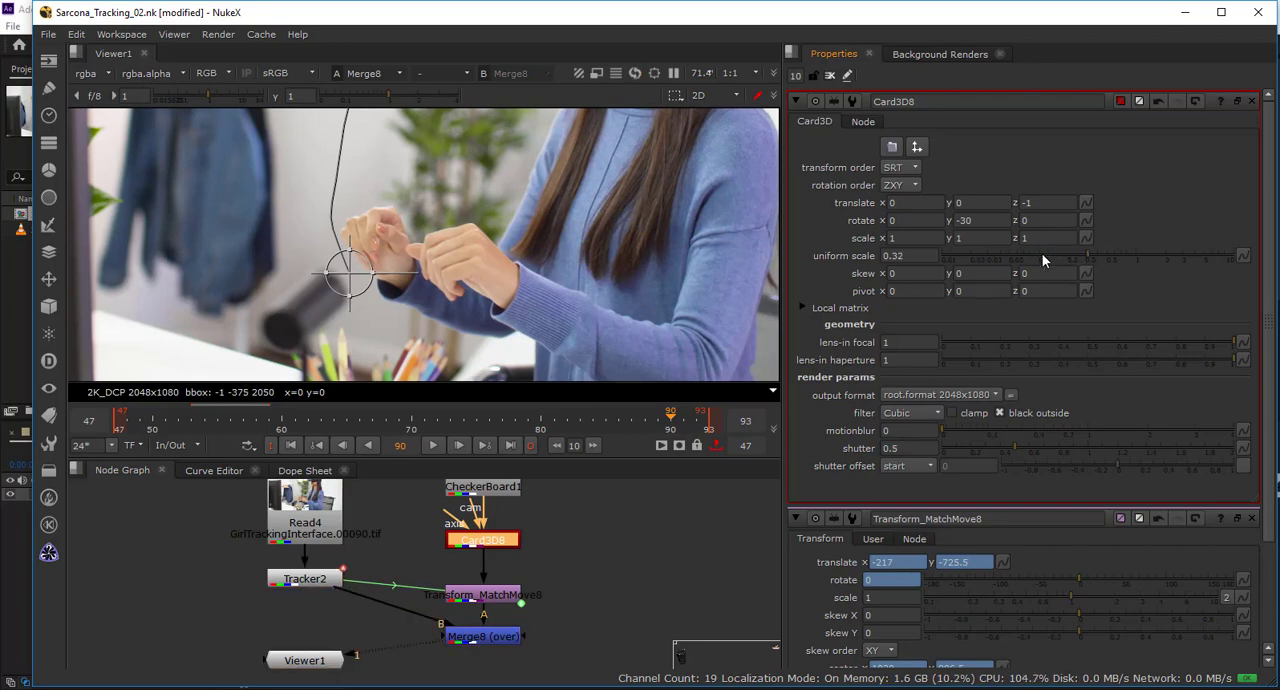
pyautogui.scroll(-3, 578, 261)
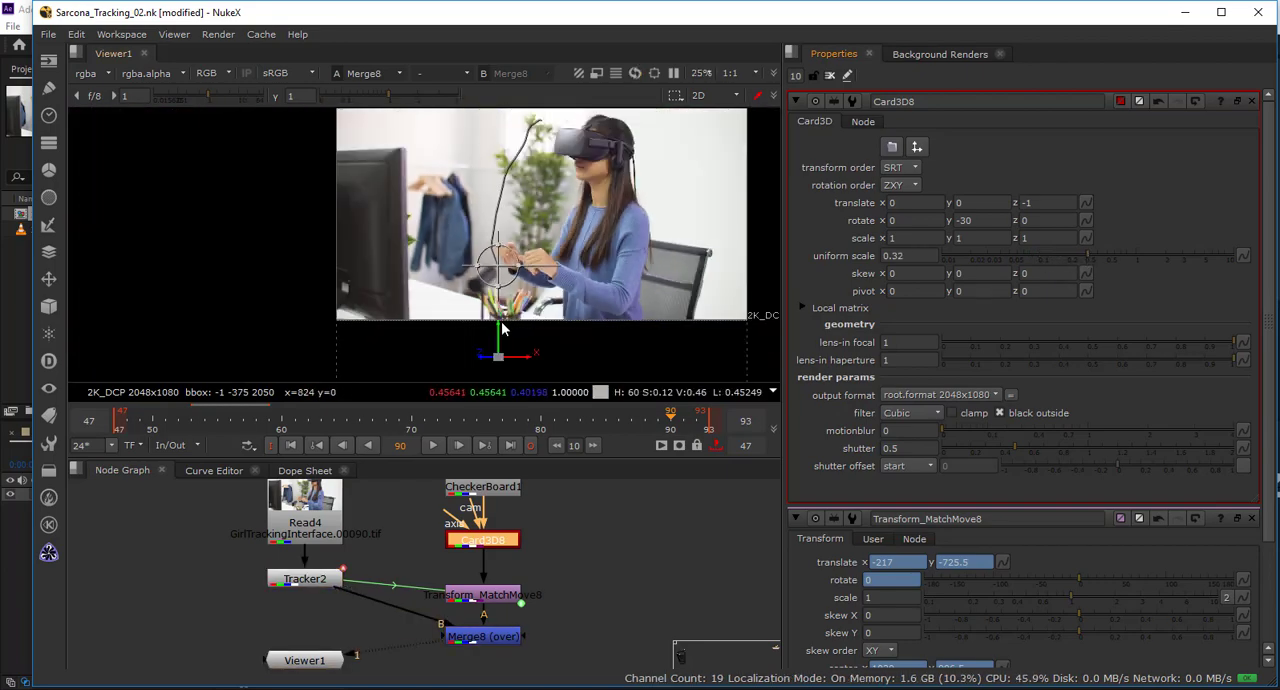
pyautogui.moveTo(500, 328); pyautogui.dragTo(503, 285)
pyautogui.scroll(2, 503, 285)
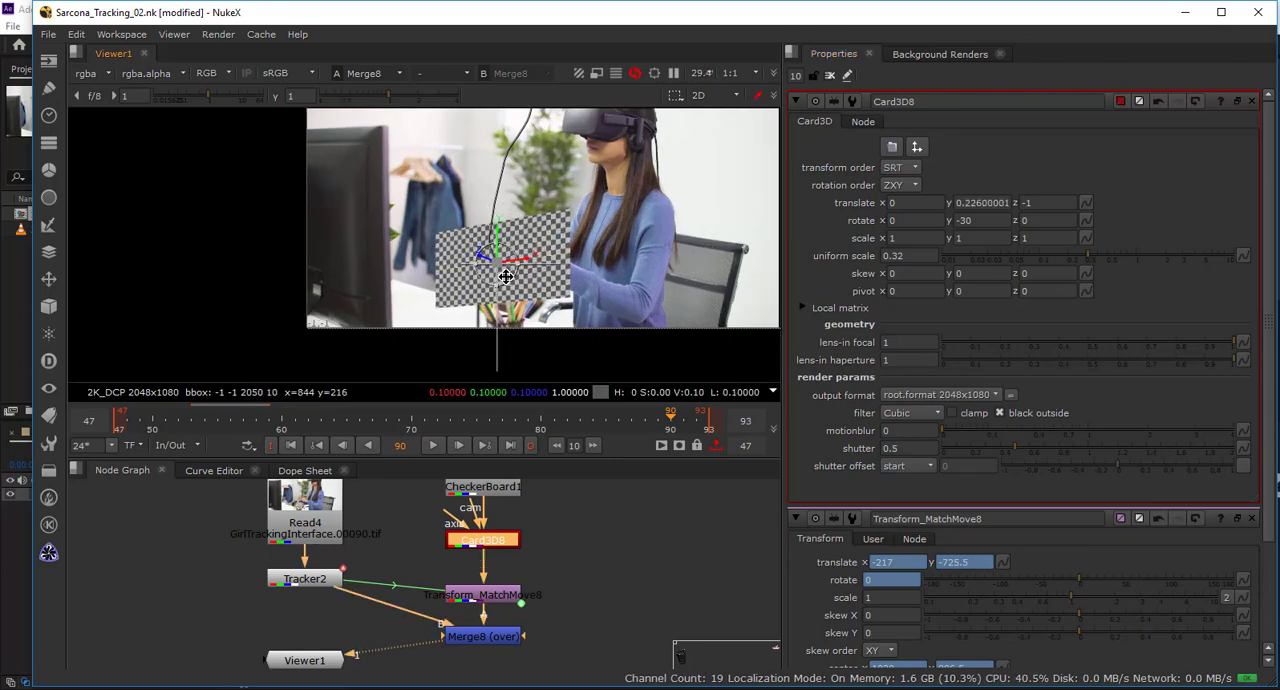
# Set the Card3D's uniform scale to 0.2.
pyautogui.moveTo(906, 256); pyautogui.dragTo(863, 259)
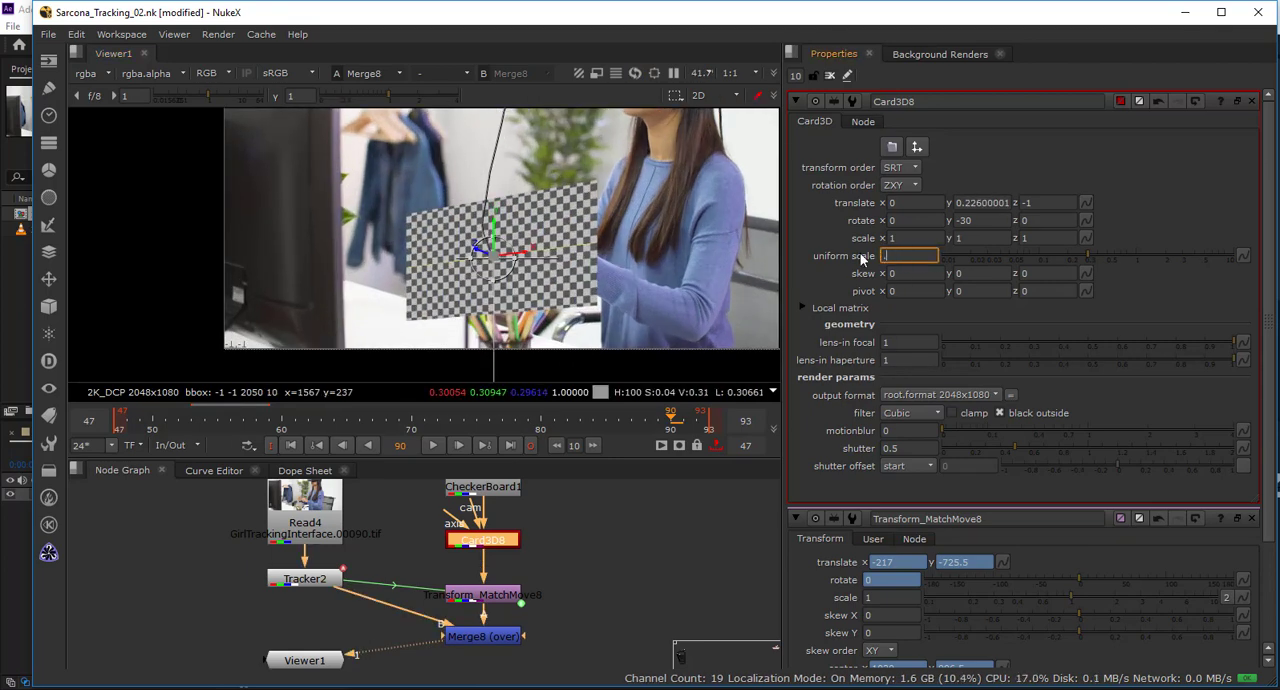
pyautogui.write('0.2')
pyautogui.press('Return')
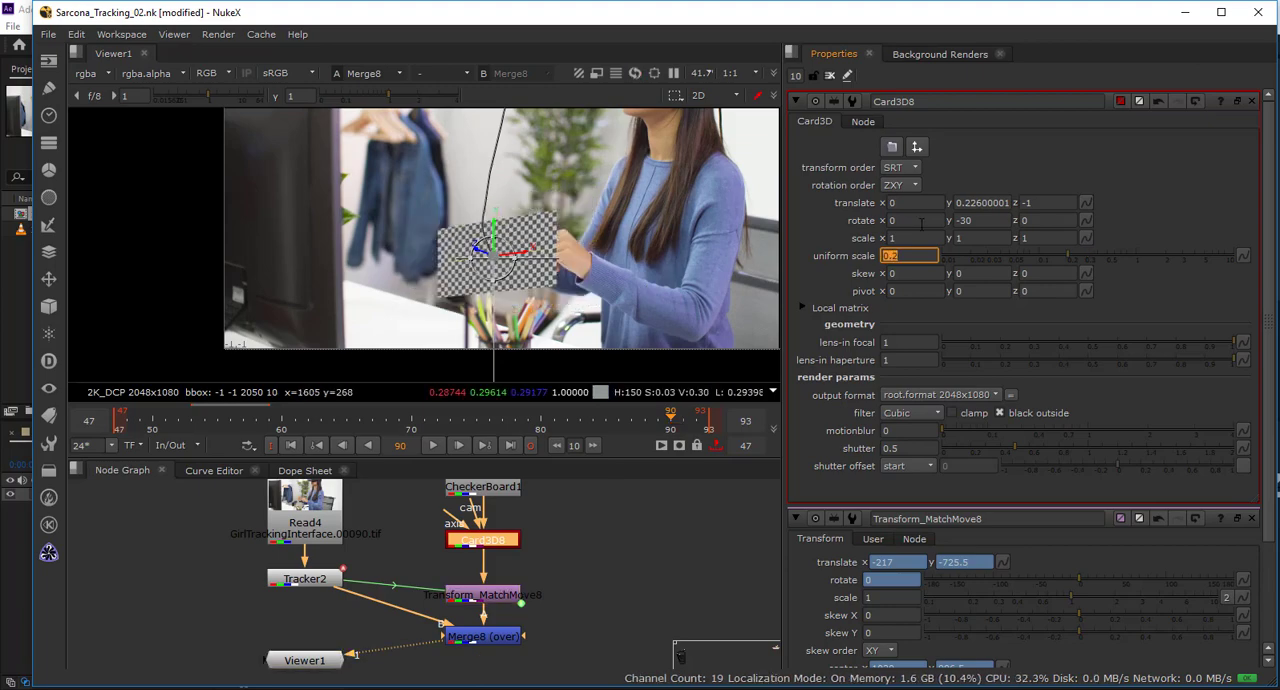
# At frame 65, tilt the card around its Z axis to about -6.16 degrees to match the raised hand.
pyautogui.click(349, 417)
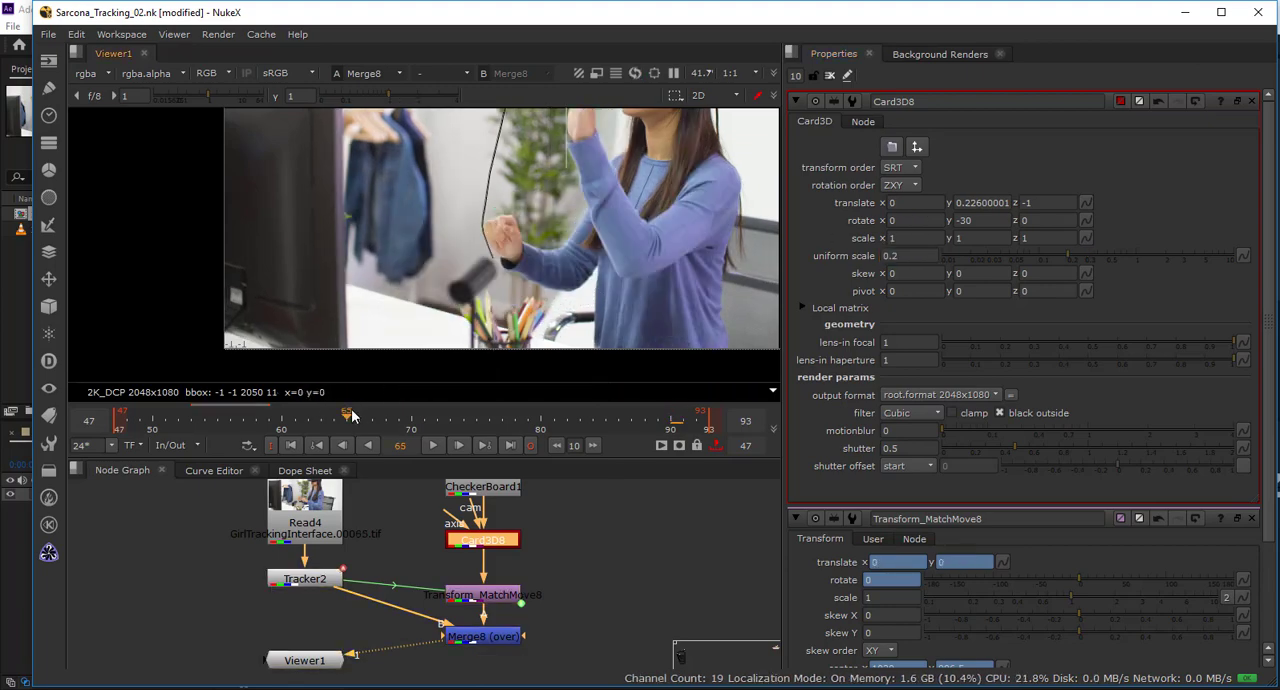
pyautogui.moveTo(597, 176); pyautogui.dragTo(397, 309)
pyautogui.scroll(-1, 397, 309)
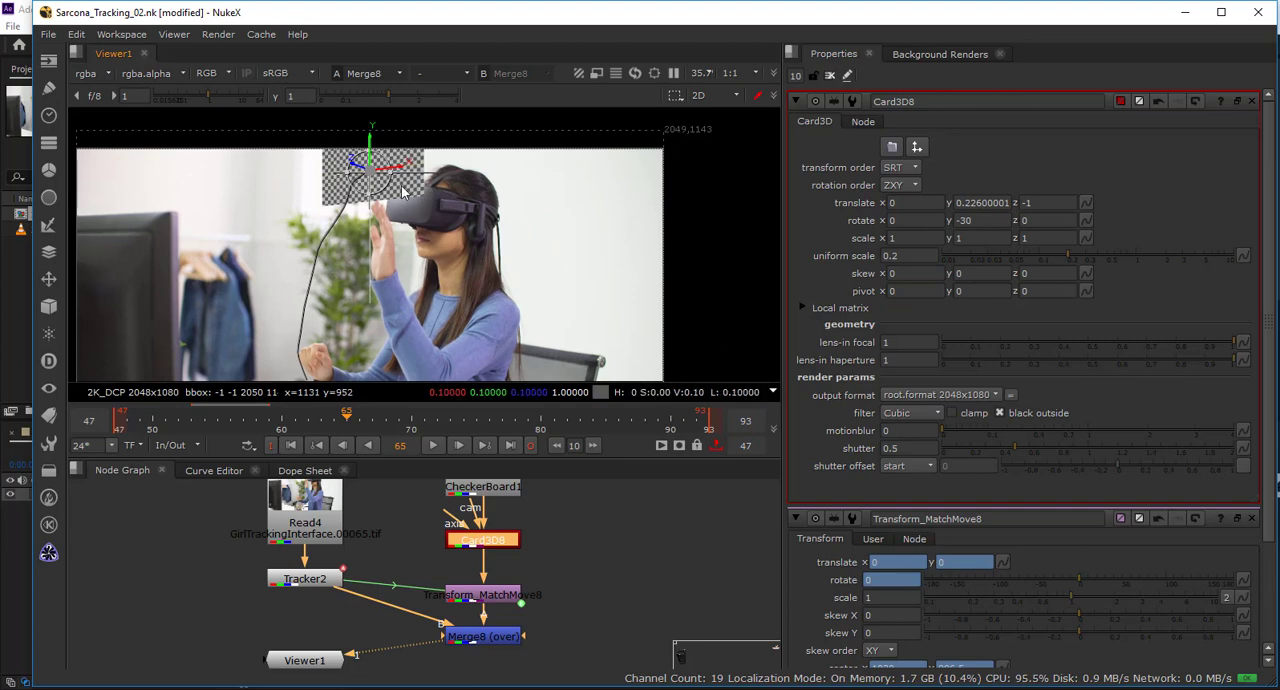
pyautogui.press('ctrl')
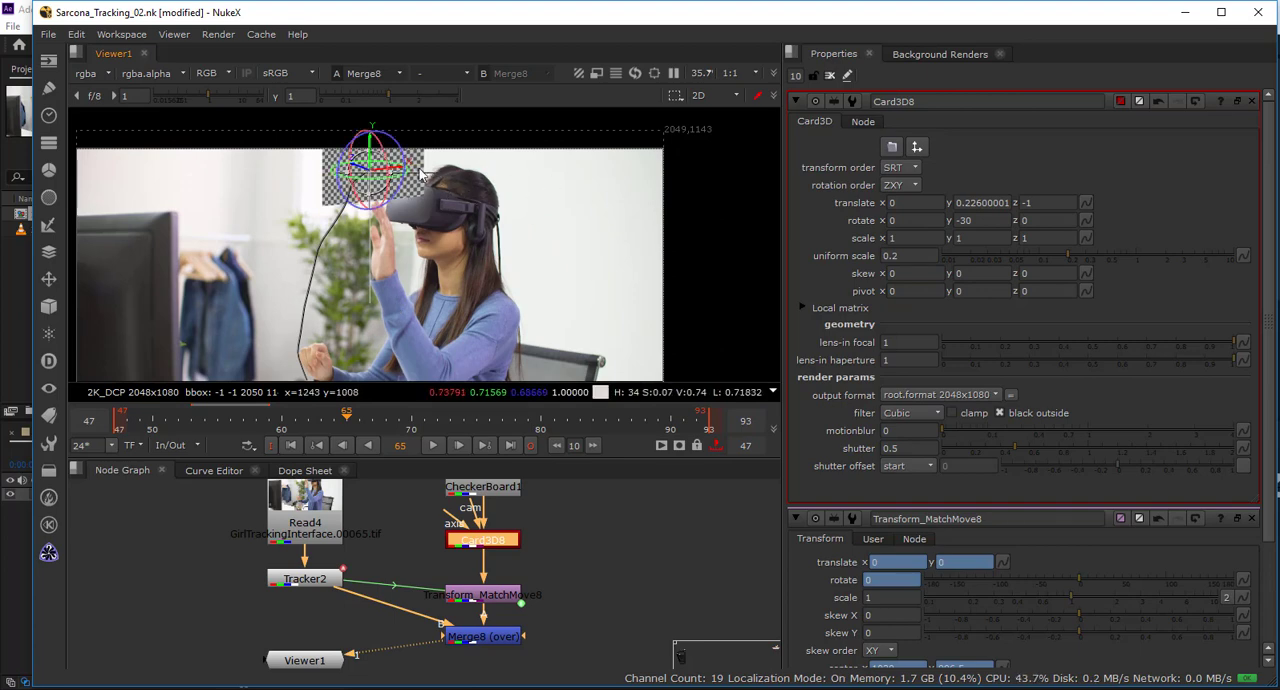
pyautogui.moveTo(397, 144); pyautogui.dragTo(406, 162)
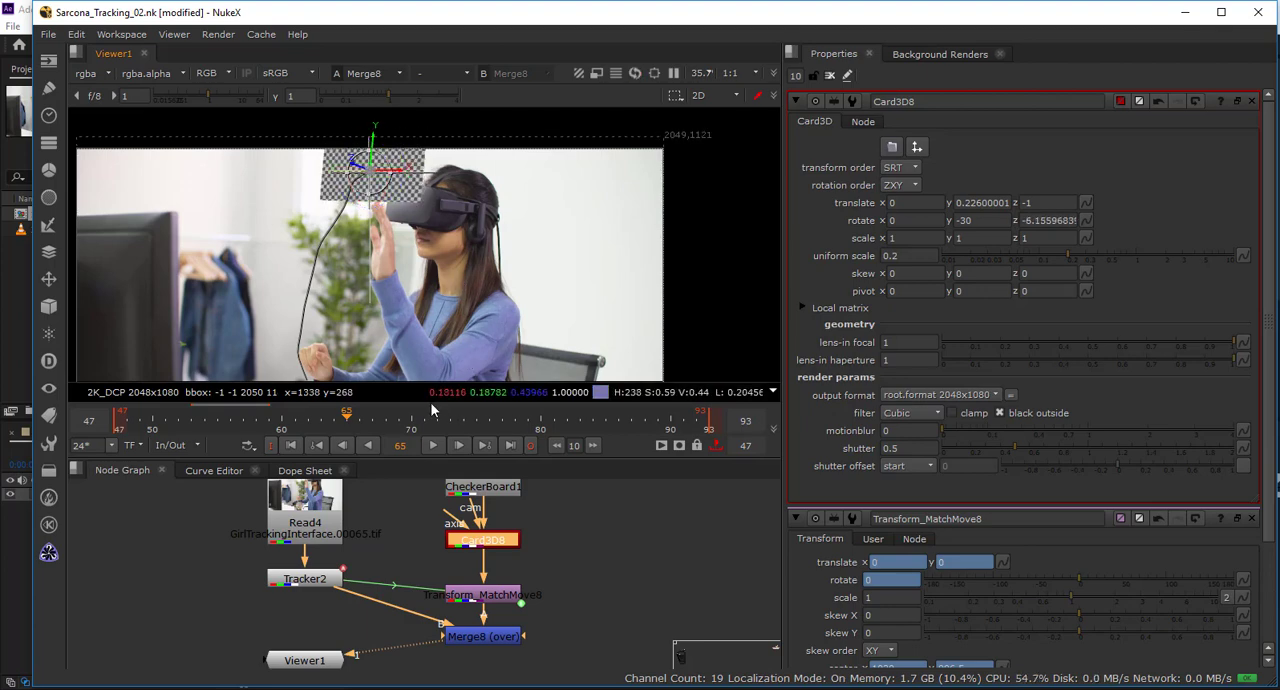
# Play the sequence to check how the tilted card follows the tracked hand.
pyautogui.click(430, 445)
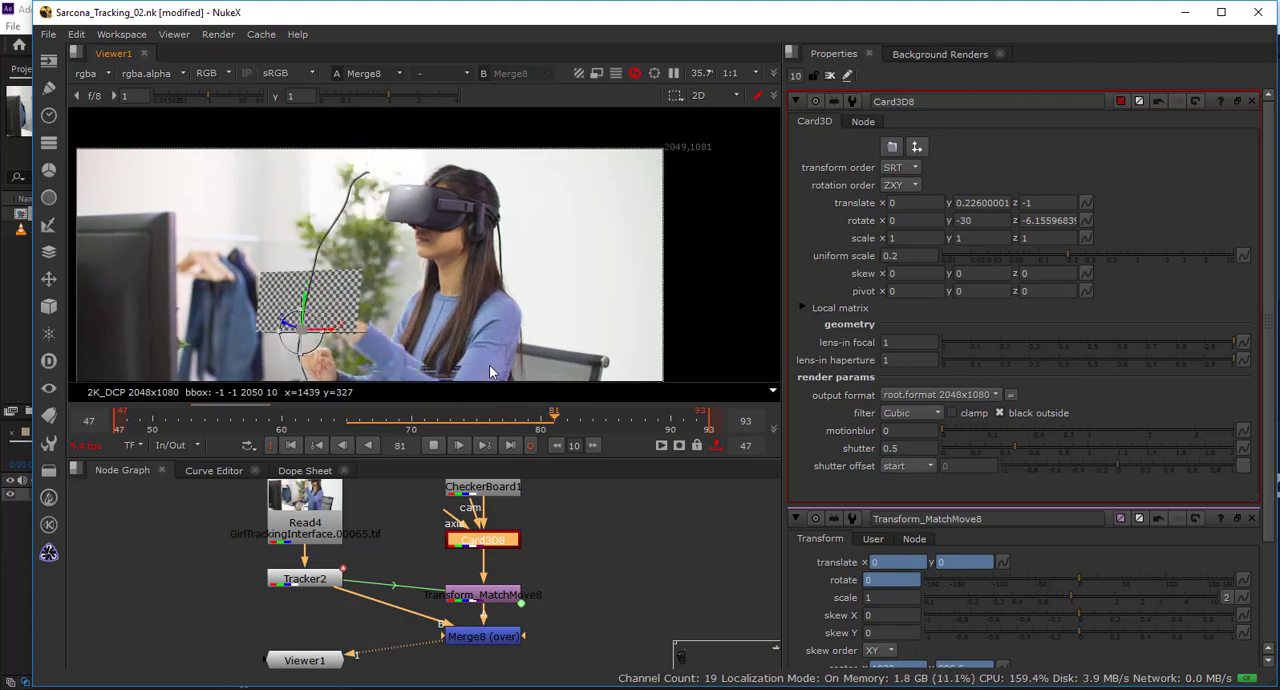
pyautogui.moveTo(498, 256); pyautogui.dragTo(508, 203)
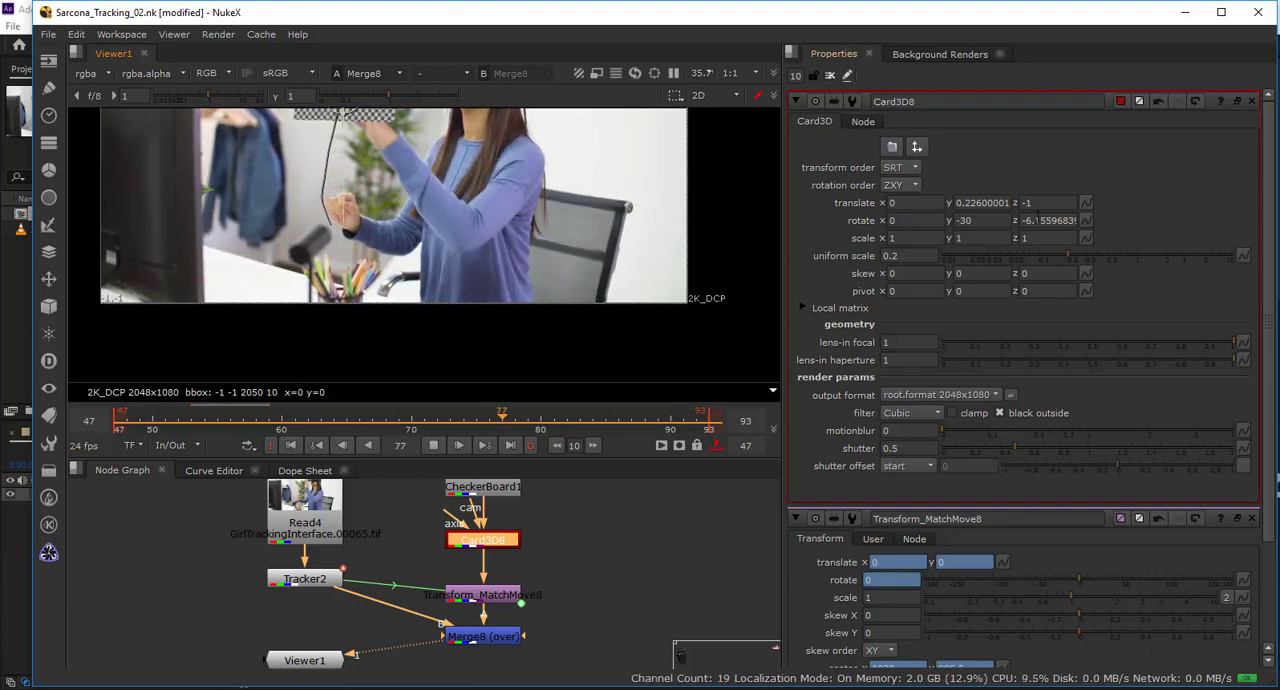
pyautogui.rightClick(1040, 220)
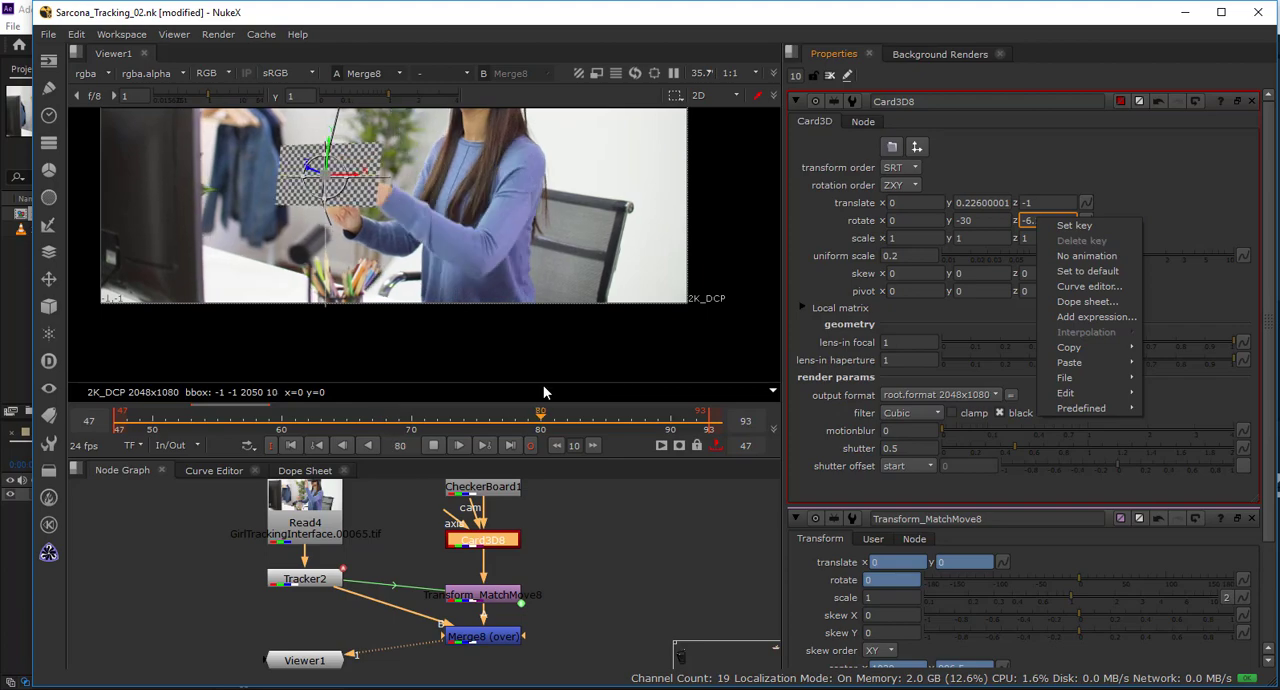
pyautogui.click(433, 445)
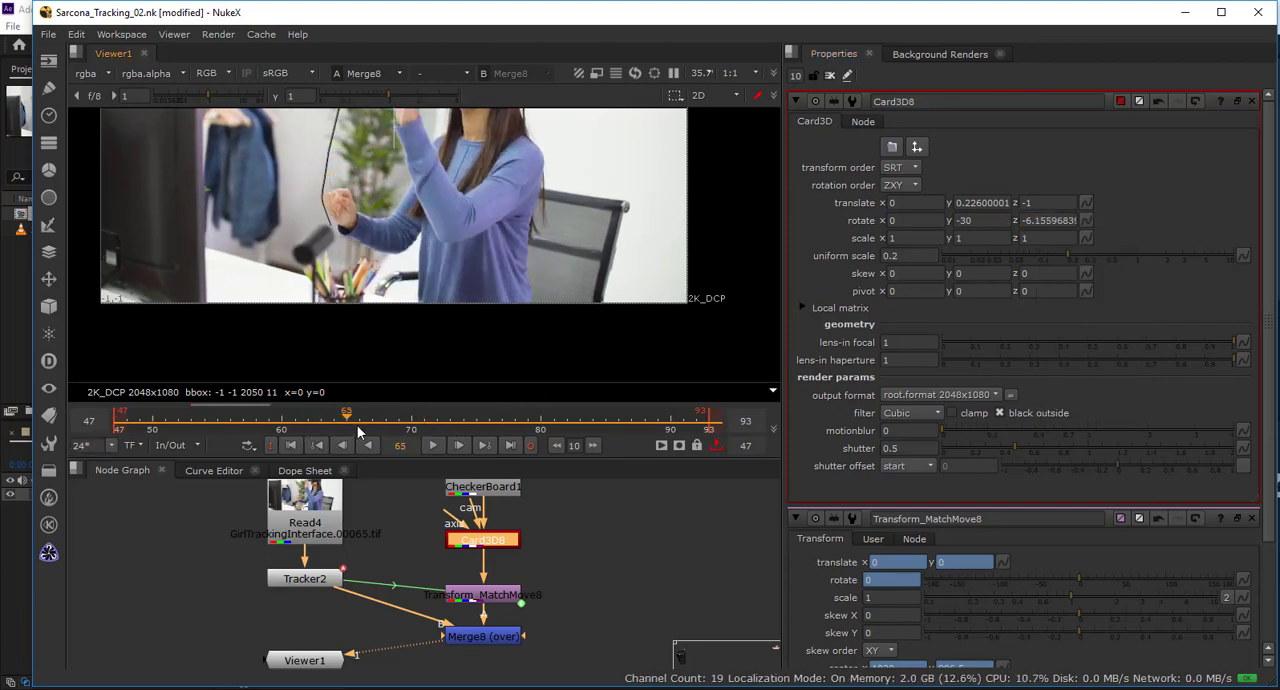
# Set a keyframe on the Card3D's Z rotation at frame 71.
pyautogui.moveTo(358, 430); pyautogui.dragTo(424, 426)
pyautogui.moveTo(412, 267); pyautogui.dragTo(370, 314)
pyautogui.rightClick(1085, 222)
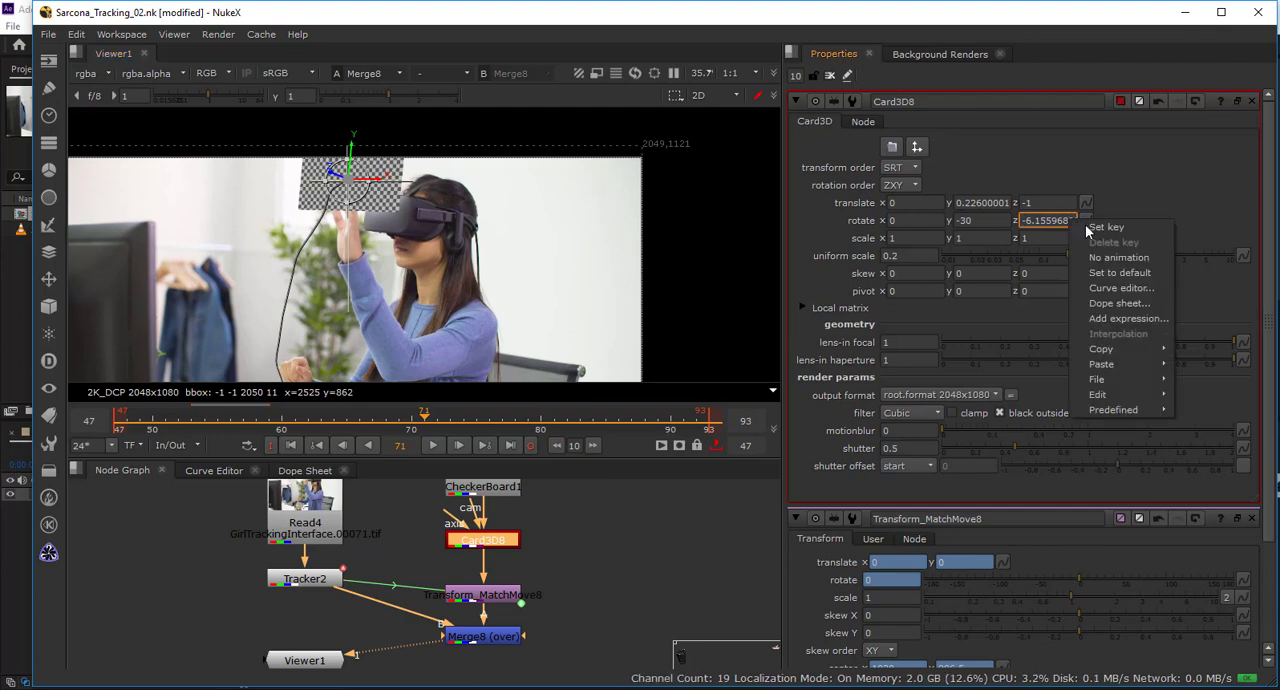
pyautogui.click(1106, 227)
# At frame 84, set the Card3D's Z rotation to 6.
pyautogui.click(590, 428)
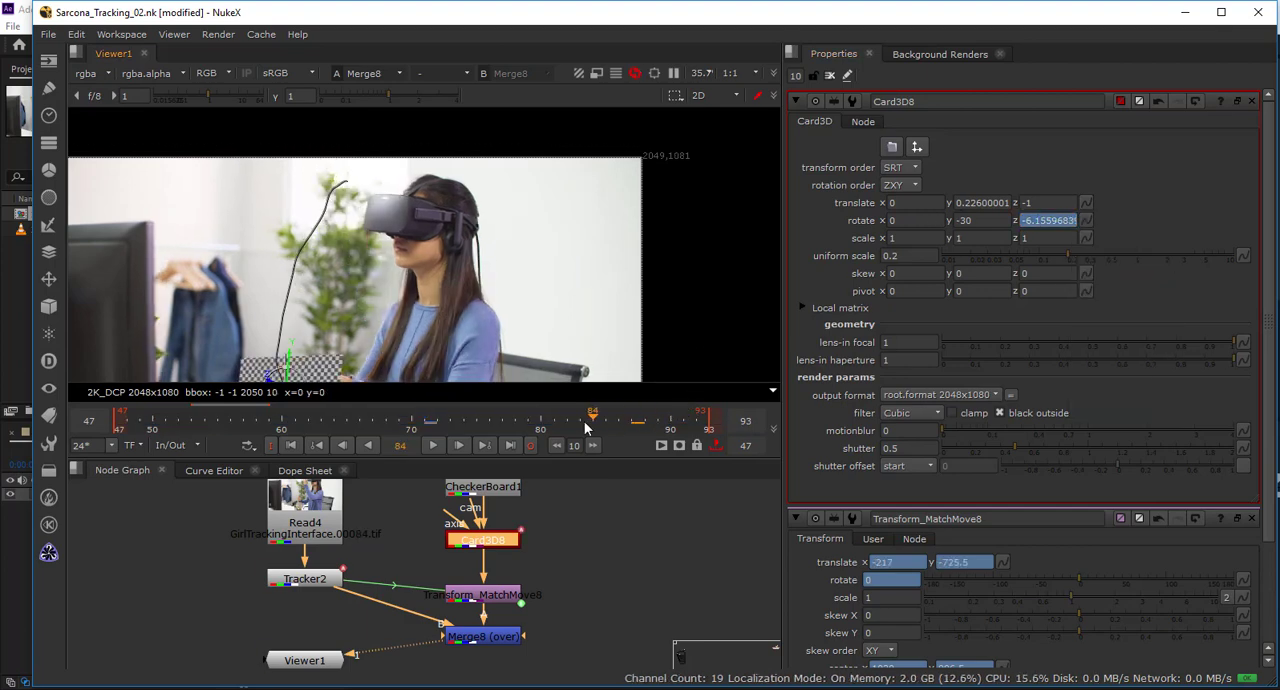
pyautogui.doubleClick(1075, 219)
pyautogui.write('6')
pyautogui.press('Return')
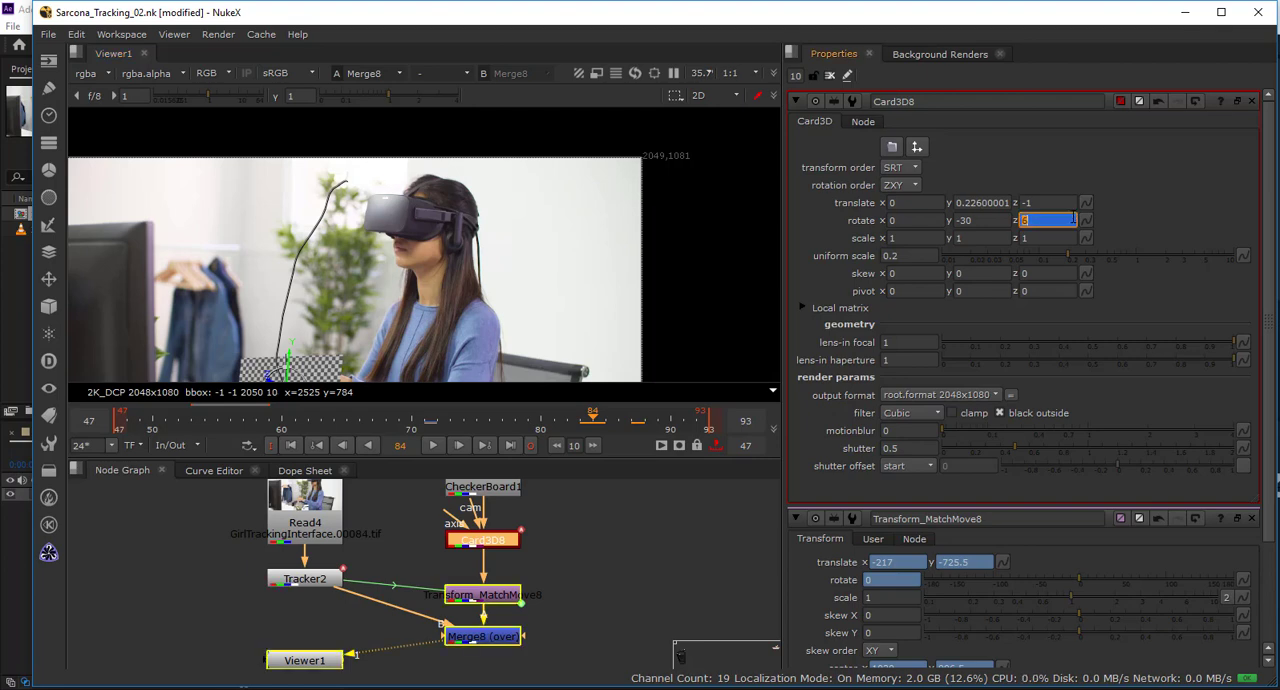
pyautogui.scroll(1, 405, 298)
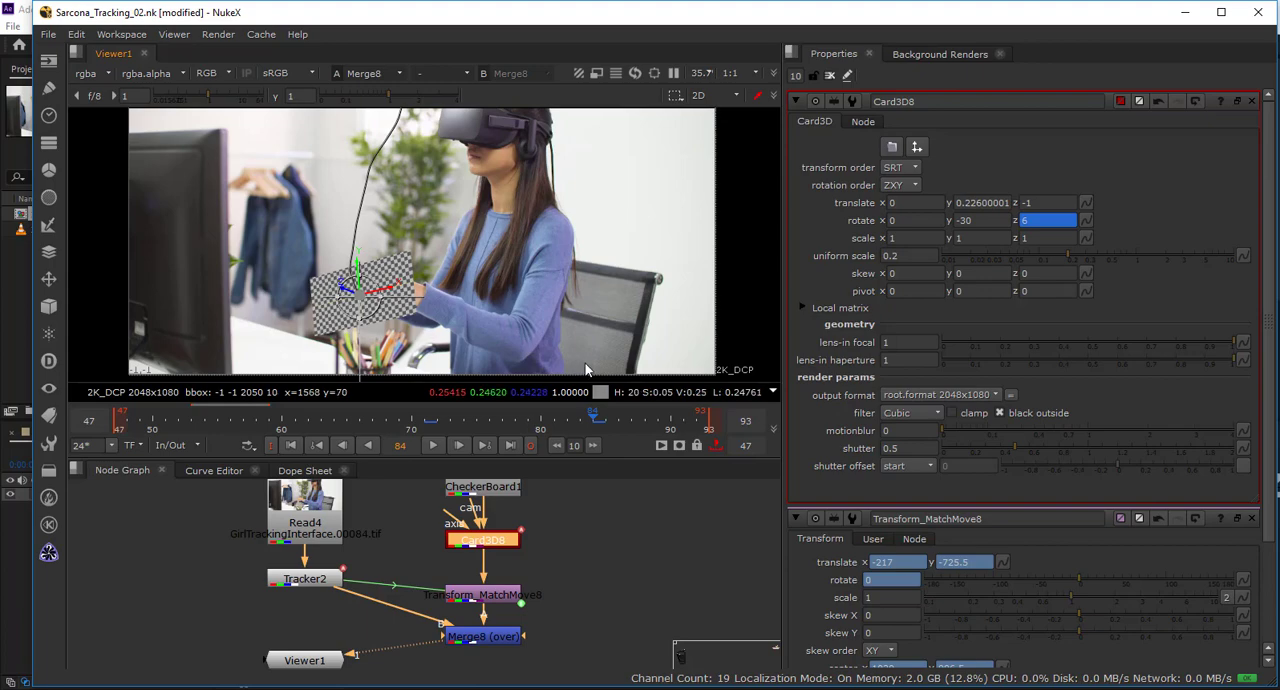
# Return to frame 71 and set keyframes on the Card3D's Y and X rotation.
pyautogui.click(436, 416)
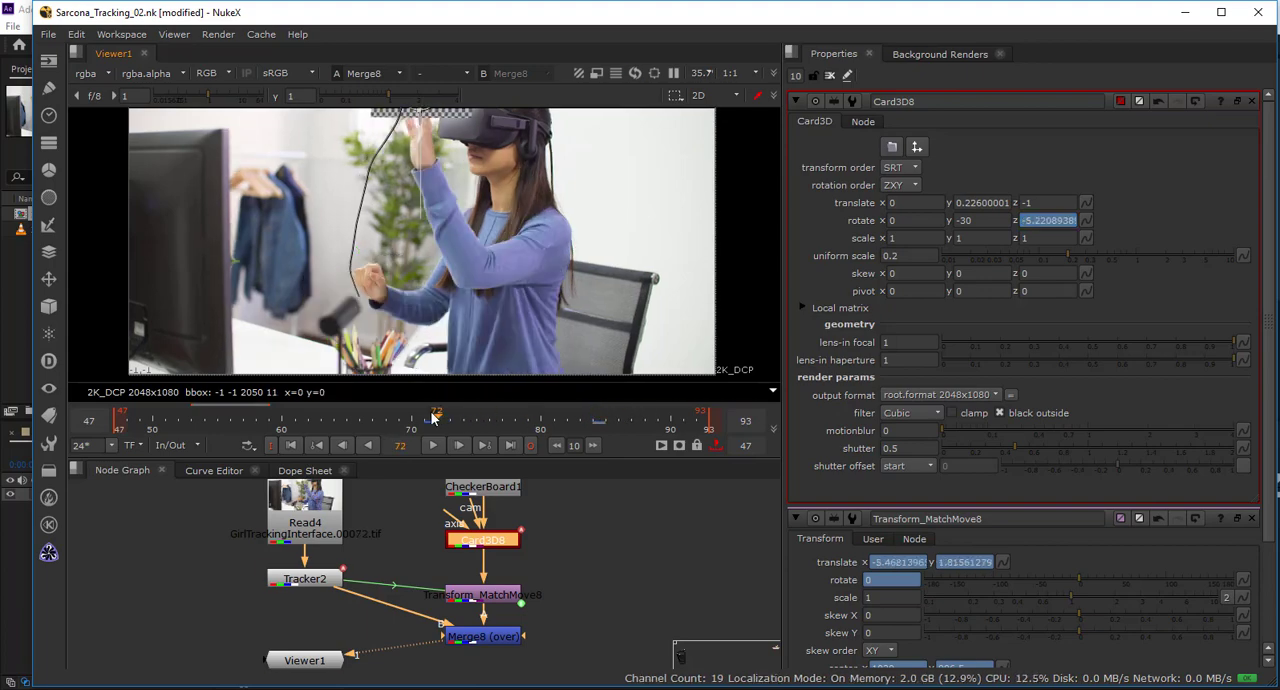
pyautogui.press('Left')
pyautogui.rightClick(968, 221)
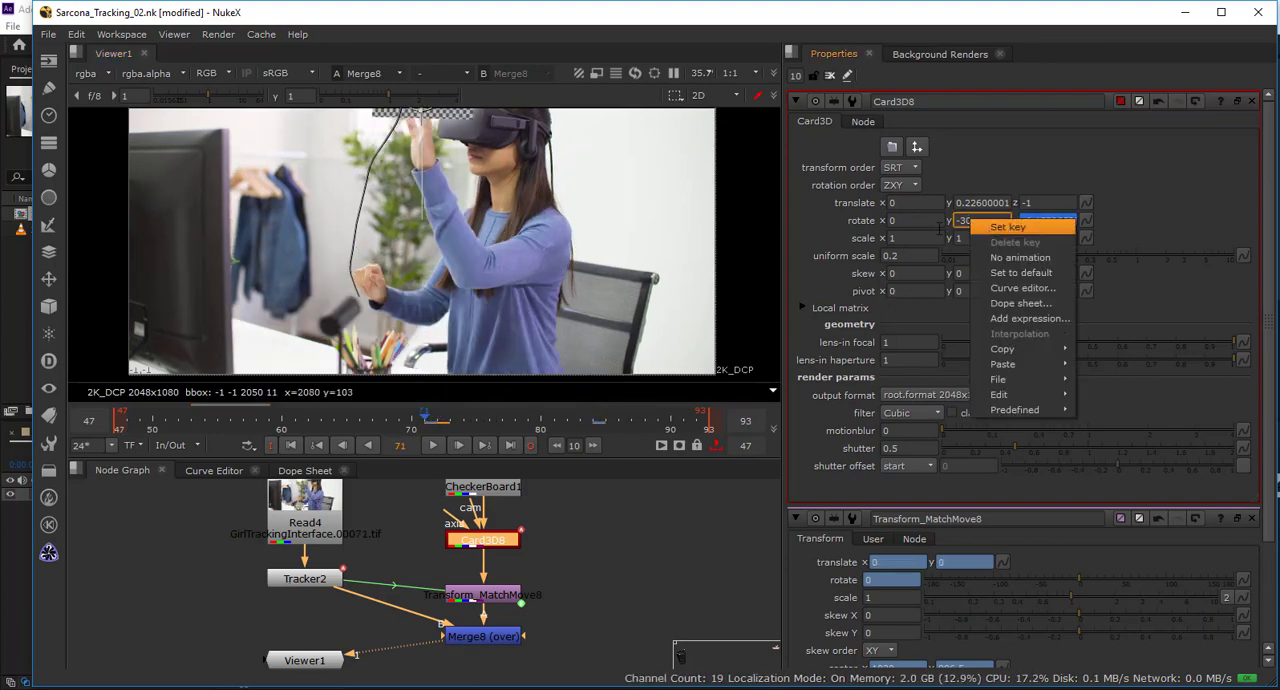
pyautogui.click(993, 229)
pyautogui.rightClick(920, 223)
pyautogui.click(943, 231)
# At frame 84, rotate the card to match the lowered hand, with X rotation 21 and Z rotation about -6.46.
pyautogui.moveTo(523, 417); pyautogui.dragTo(594, 418)
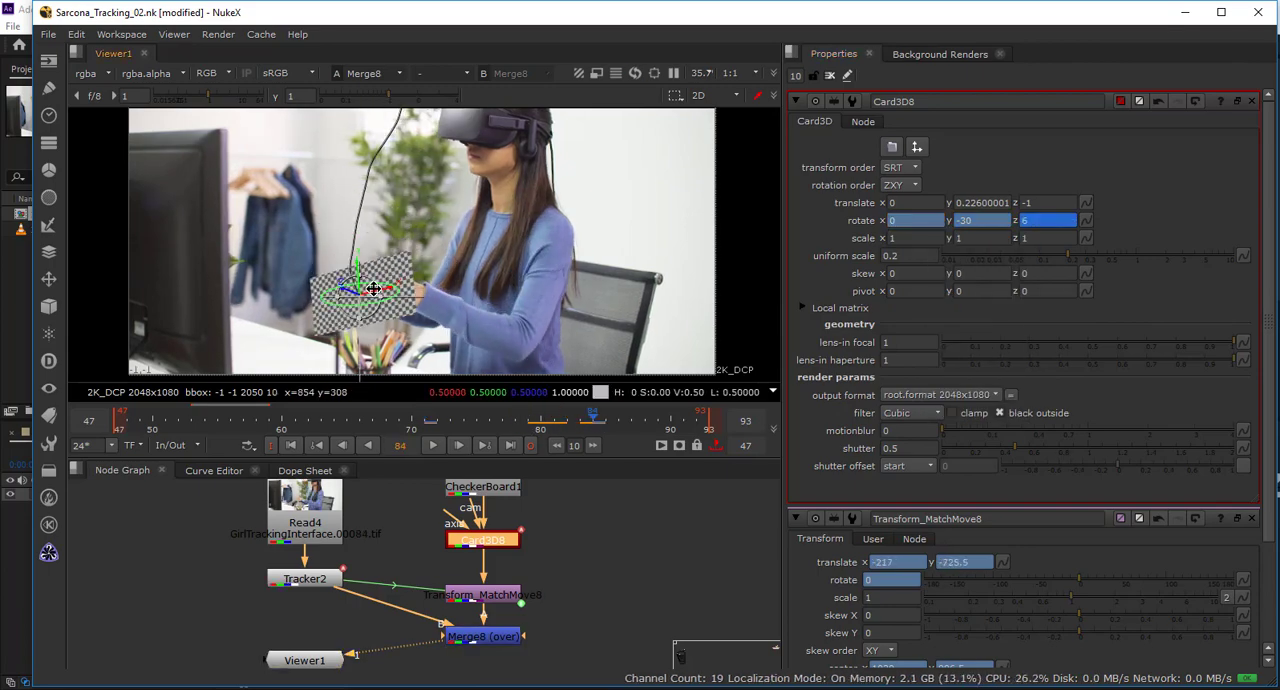
pyautogui.scroll(3, 375, 285)
pyautogui.moveTo(375, 285)
pyautogui.mouseDown()
pyautogui.moveTo(388, 288)
pyautogui.moveTo(343, 223)
pyautogui.moveTo(353, 277)
pyautogui.moveTo(342, 290)
pyautogui.moveTo(372, 284)
pyautogui.mouseUp()
pyautogui.hotkey('ctrl', 'z')
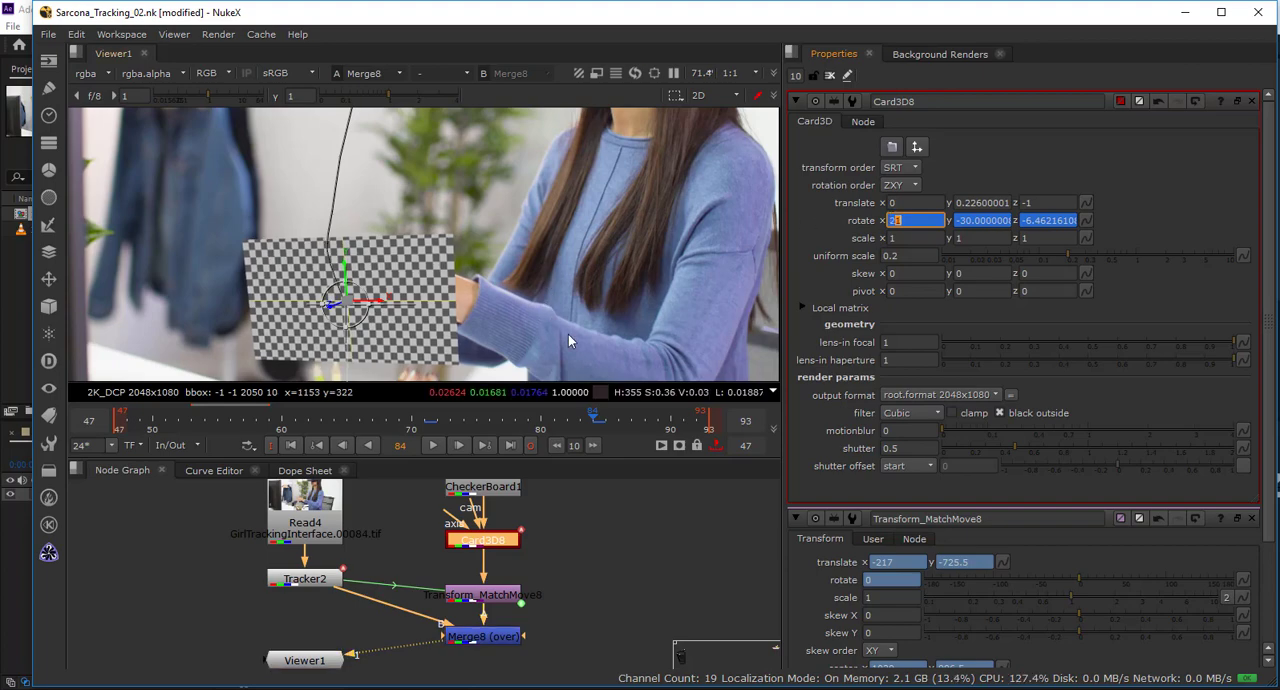
pyautogui.scroll(-5, 510, 312)
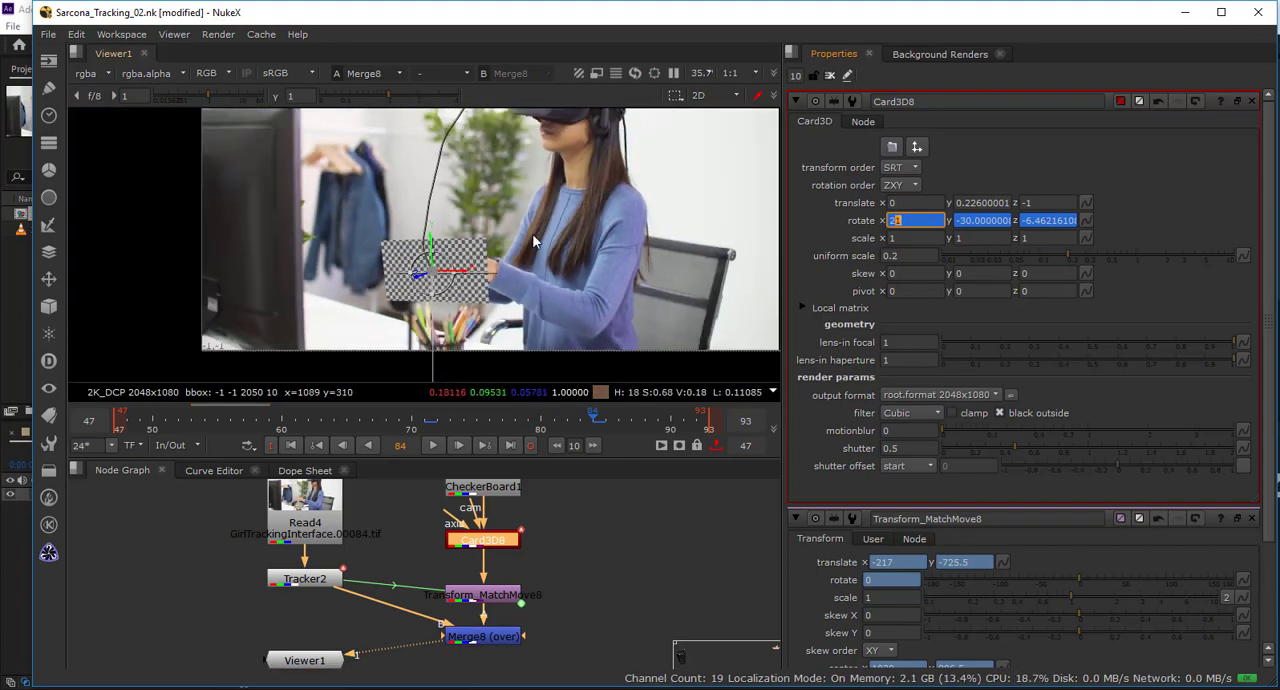
# Scrub and play the sequence to check the card's animated rotation against the moving hand.
pyautogui.moveTo(472, 421); pyautogui.dragTo(586, 425)
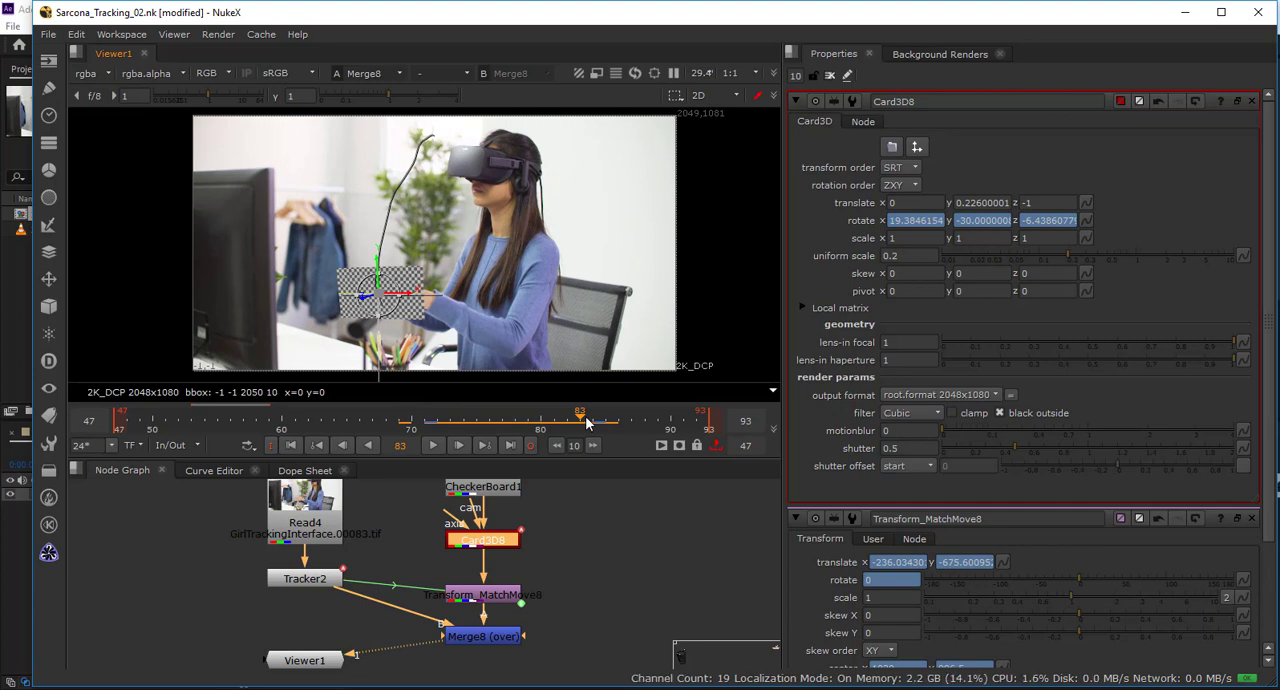
pyautogui.click(435, 445)
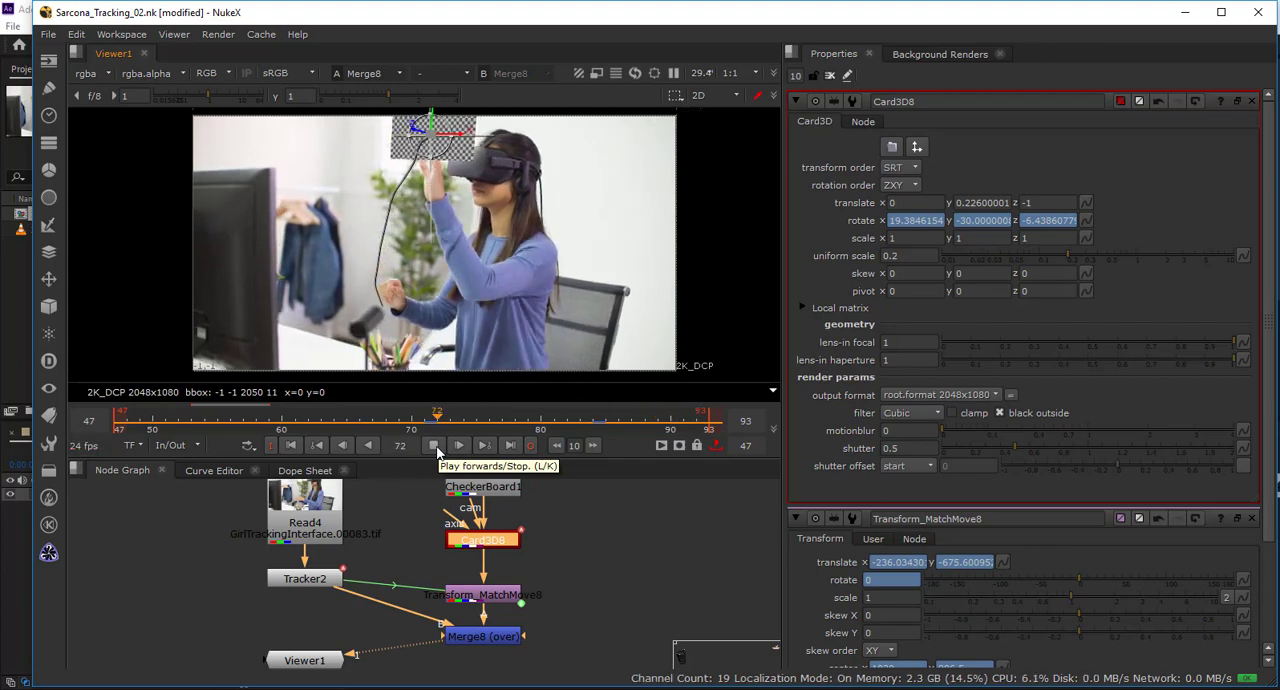
pyautogui.moveTo(618, 279); pyautogui.dragTo(475, 465)
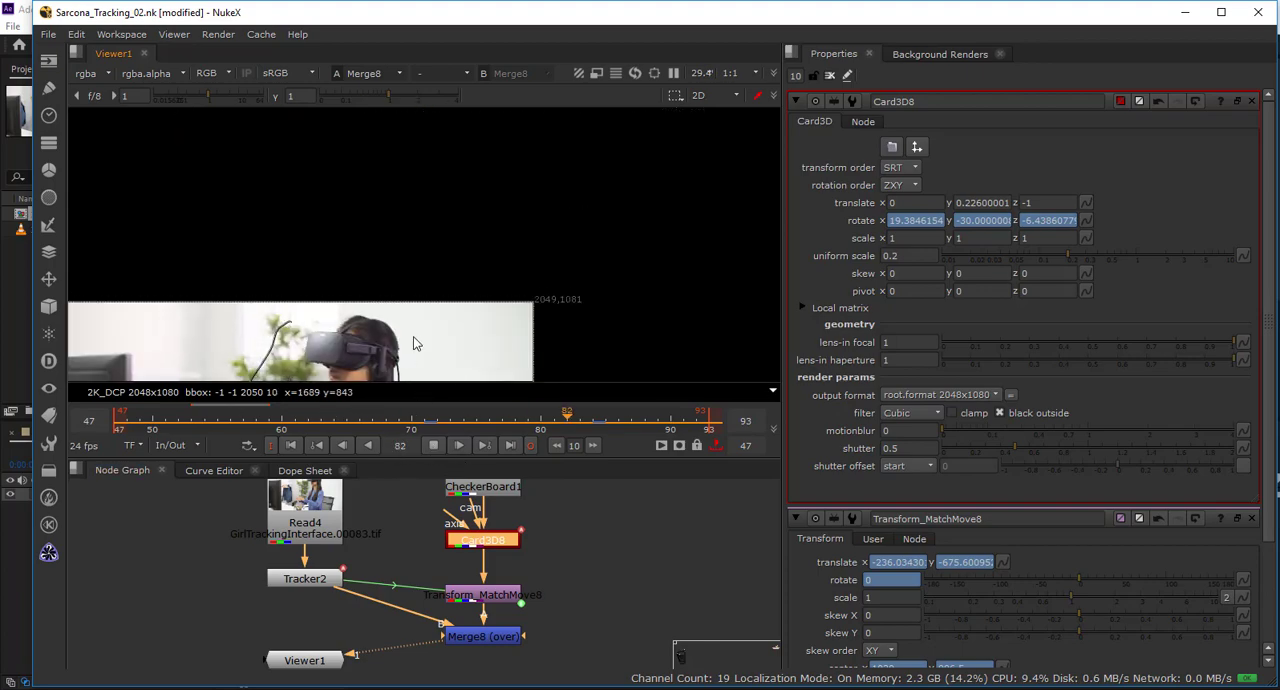
pyautogui.press('k')
pyautogui.moveTo(408, 330); pyautogui.dragTo(588, 313)
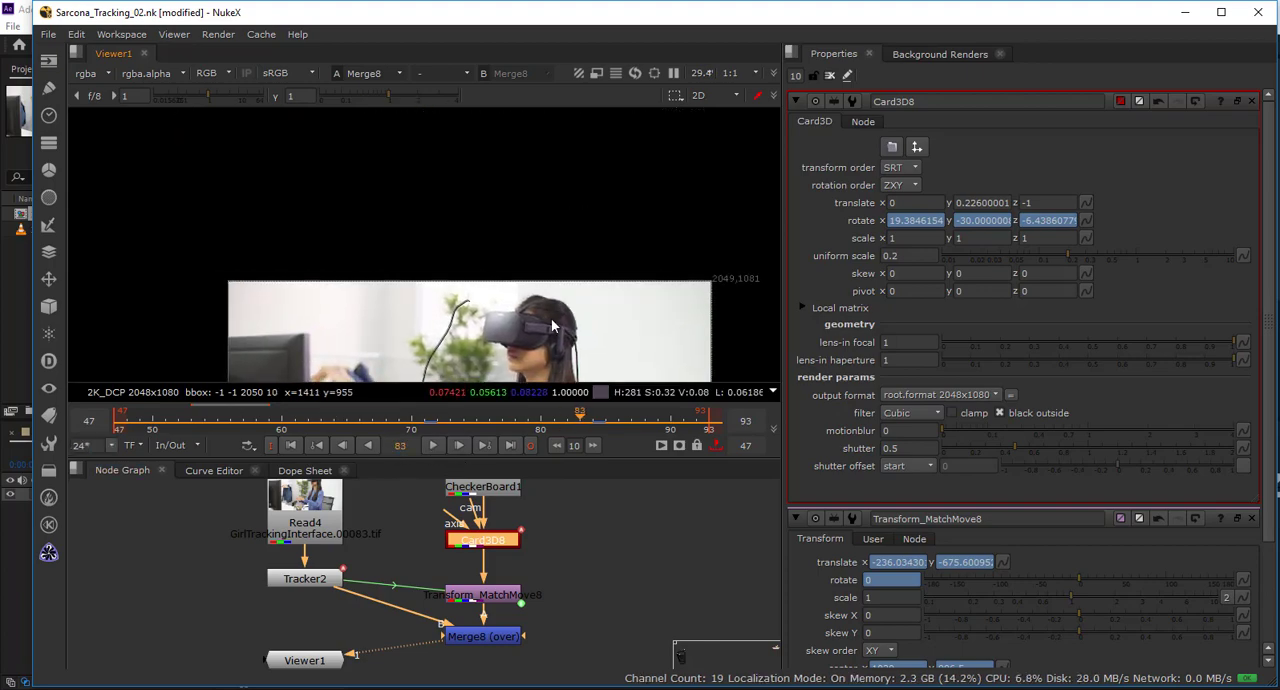
pyautogui.moveTo(552, 360); pyautogui.dragTo(508, 362)
pyautogui.click(432, 447)
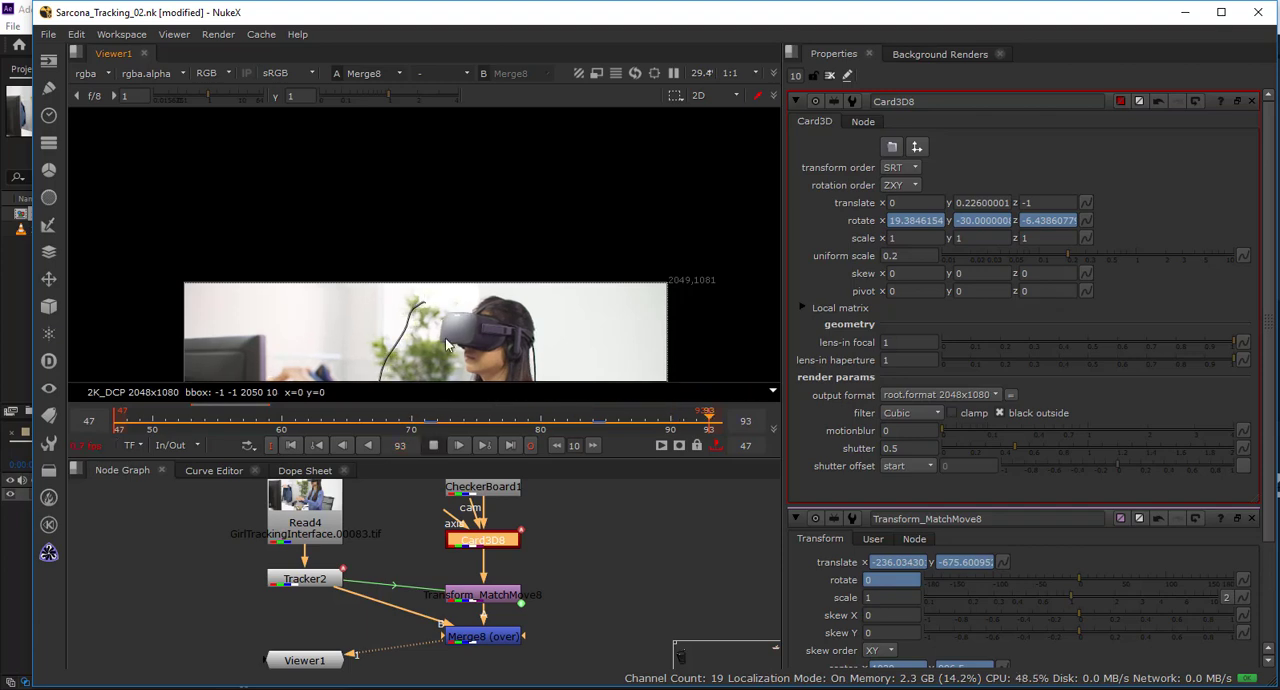
pyautogui.click(432, 447)
# Play the whole shot once more and close all open node properties.
pyautogui.scroll(3, 434, 283)
pyautogui.click(434, 447)
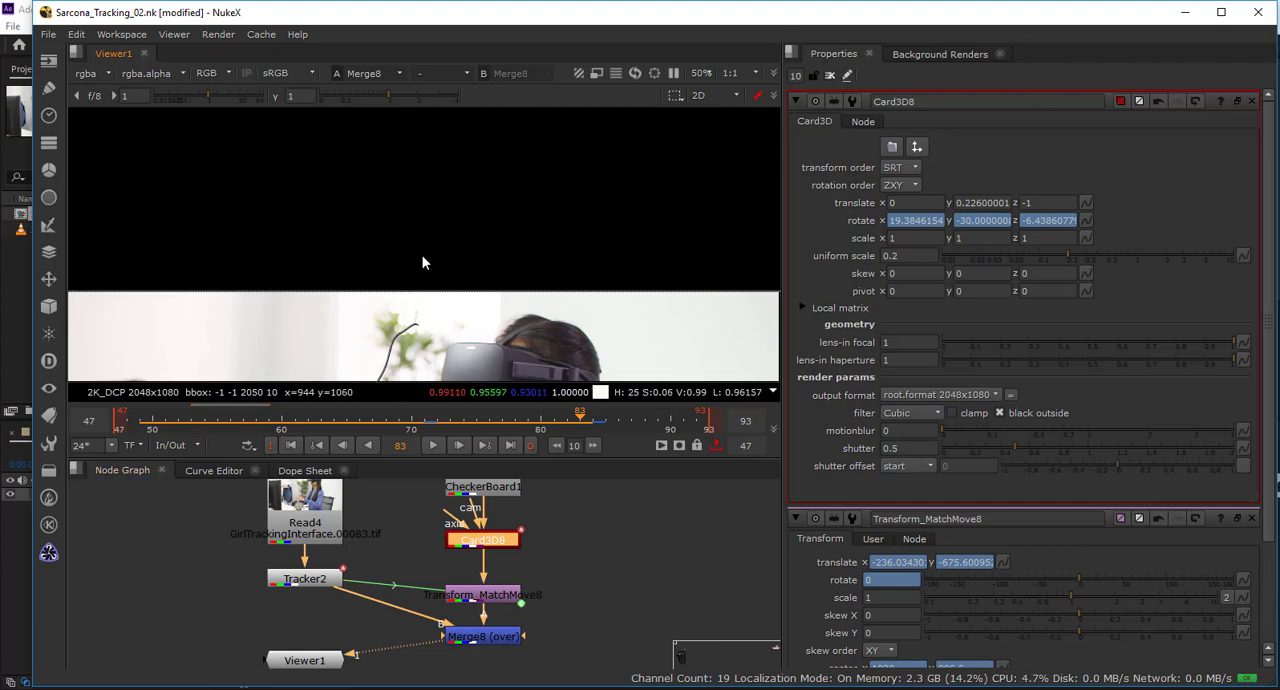
pyautogui.scroll(-5, 469, 238)
pyautogui.moveTo(461, 302); pyautogui.dragTo(462, 191)
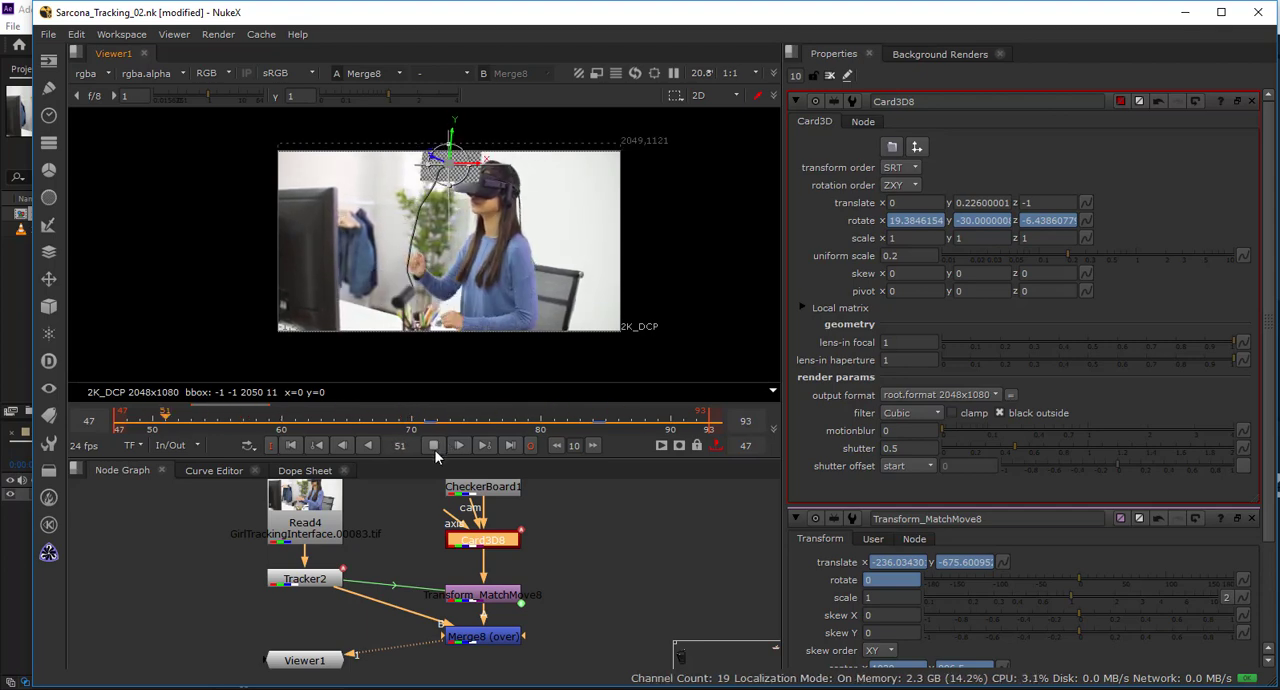
pyautogui.click(433, 446)
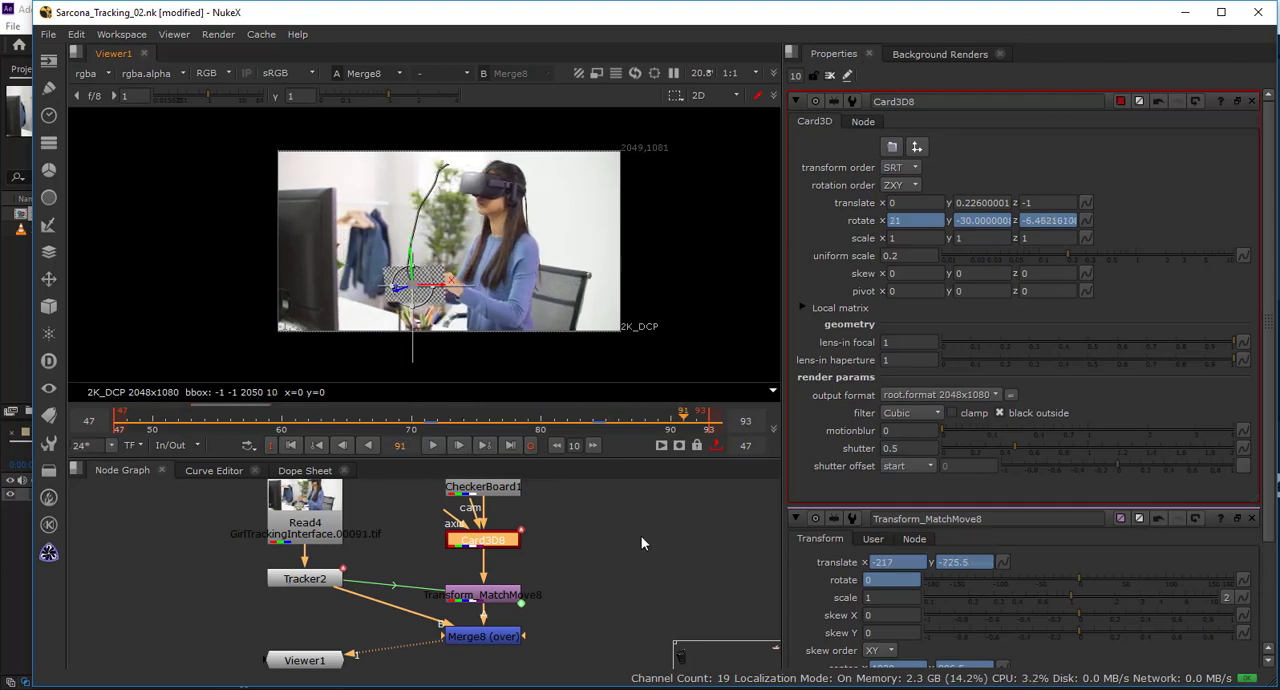
pyautogui.click(831, 75)
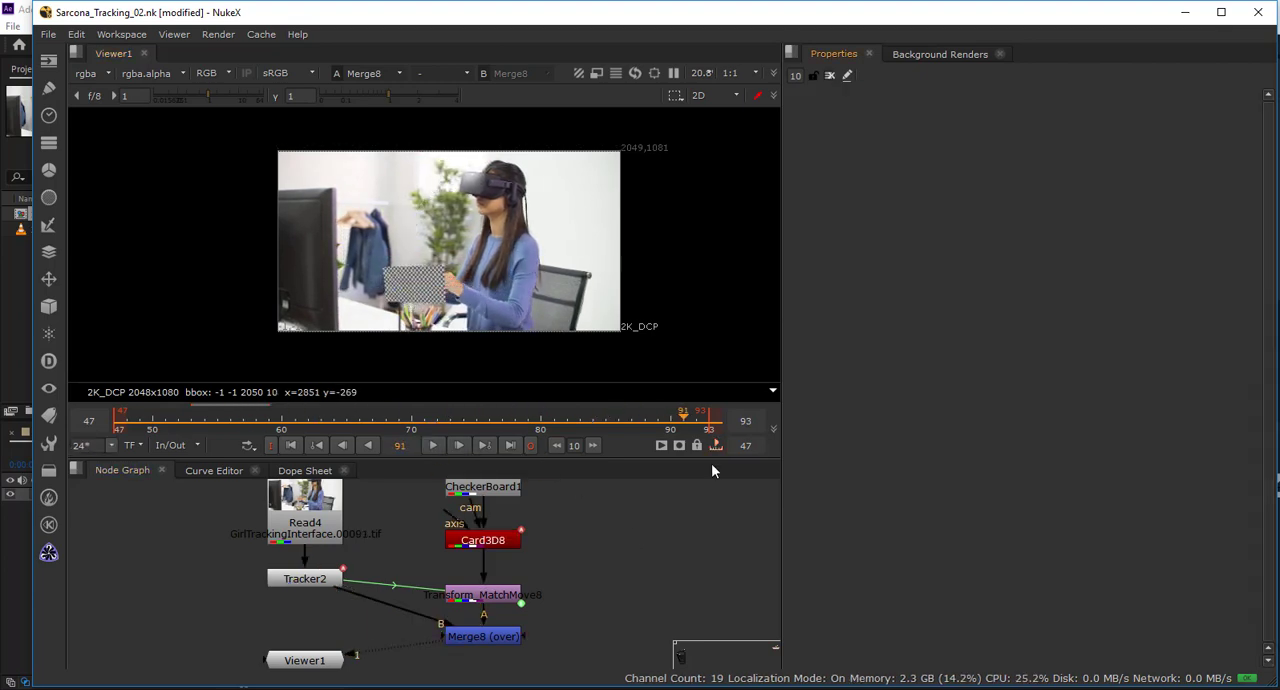
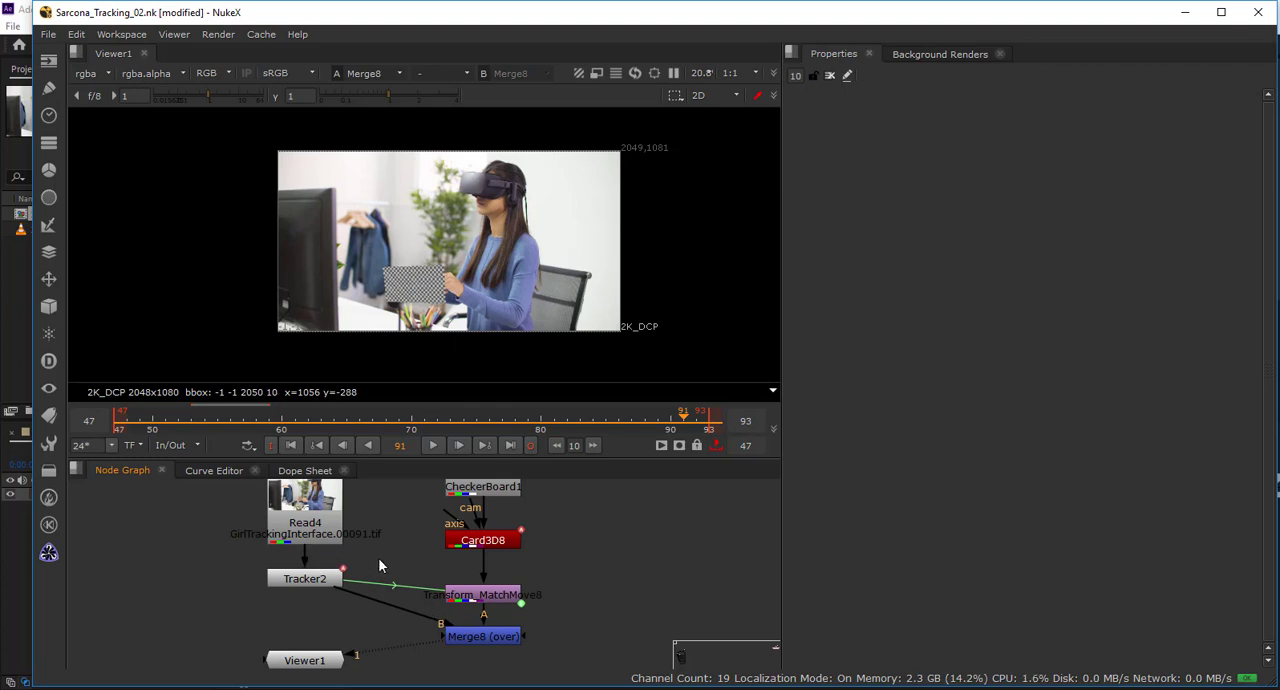
# Remove the animation from the X translate of the Transform_MatchMove8 node.
pyautogui.doubleClick(465, 592)
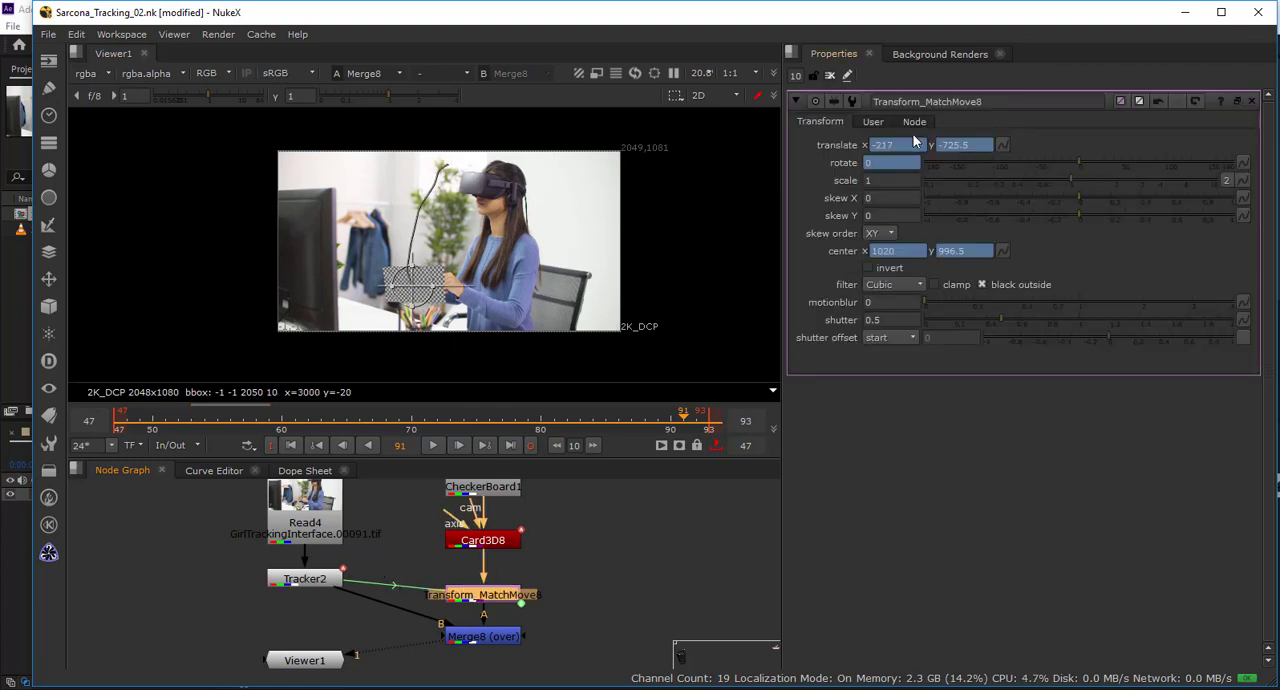
pyautogui.rightClick(910, 144)
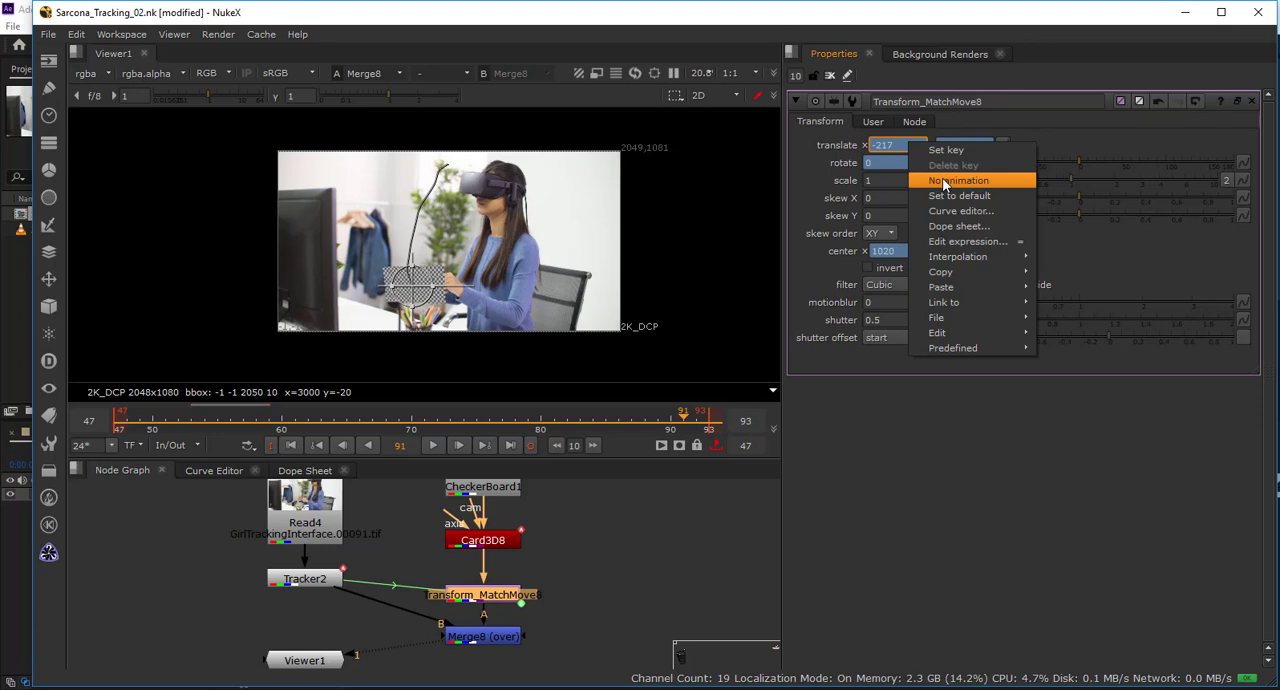
pyautogui.click(944, 181)
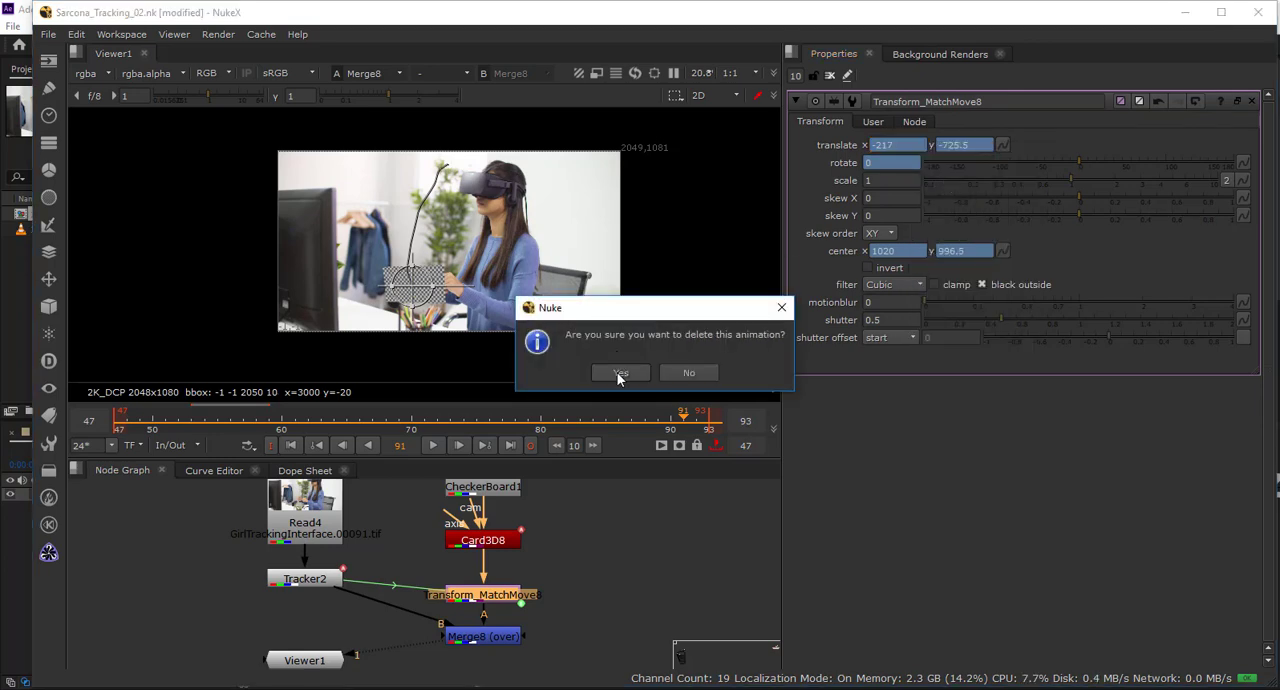
pyautogui.click(620, 373)
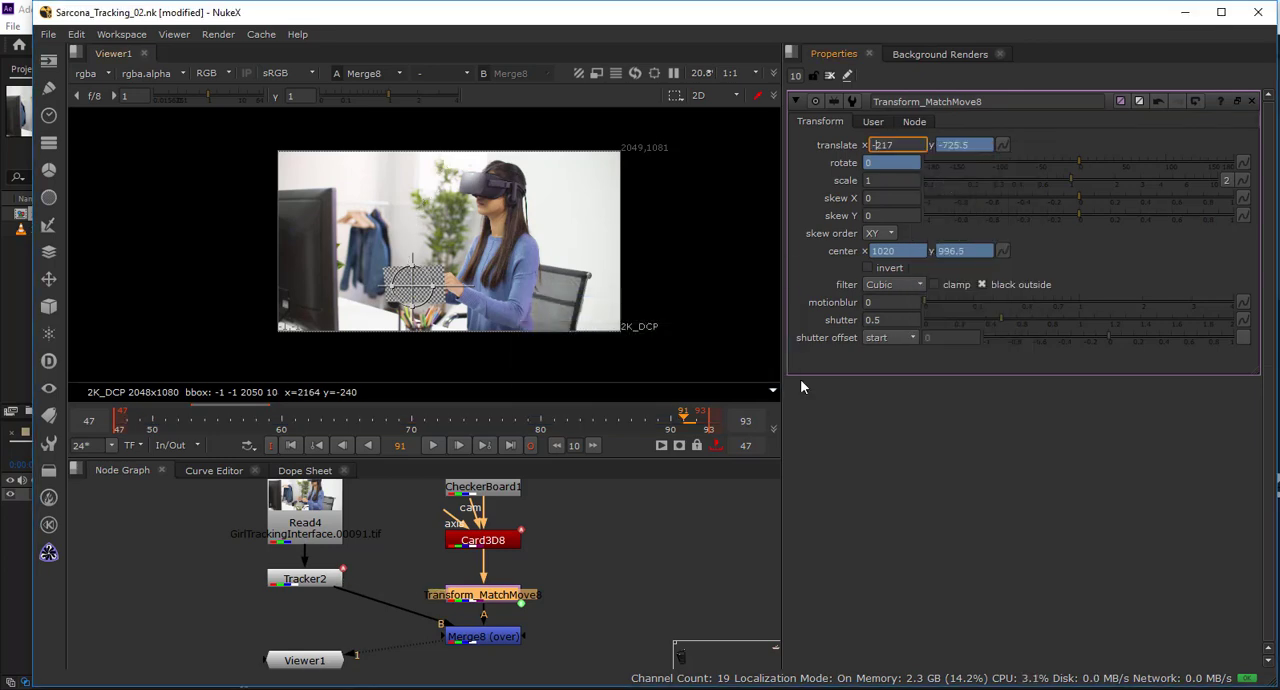
# Play the shot from the first frame to review the card's vertical-only motion, closing the open node properties.
pyautogui.click(292, 446)
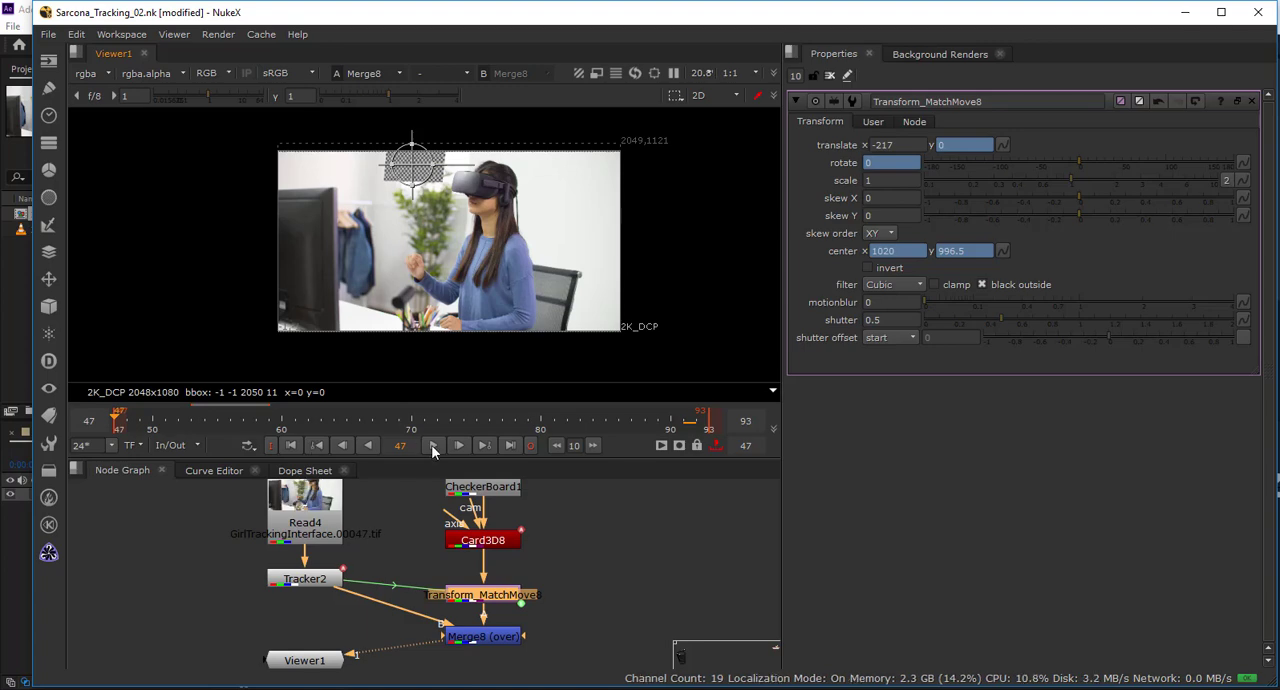
pyautogui.click(432, 446)
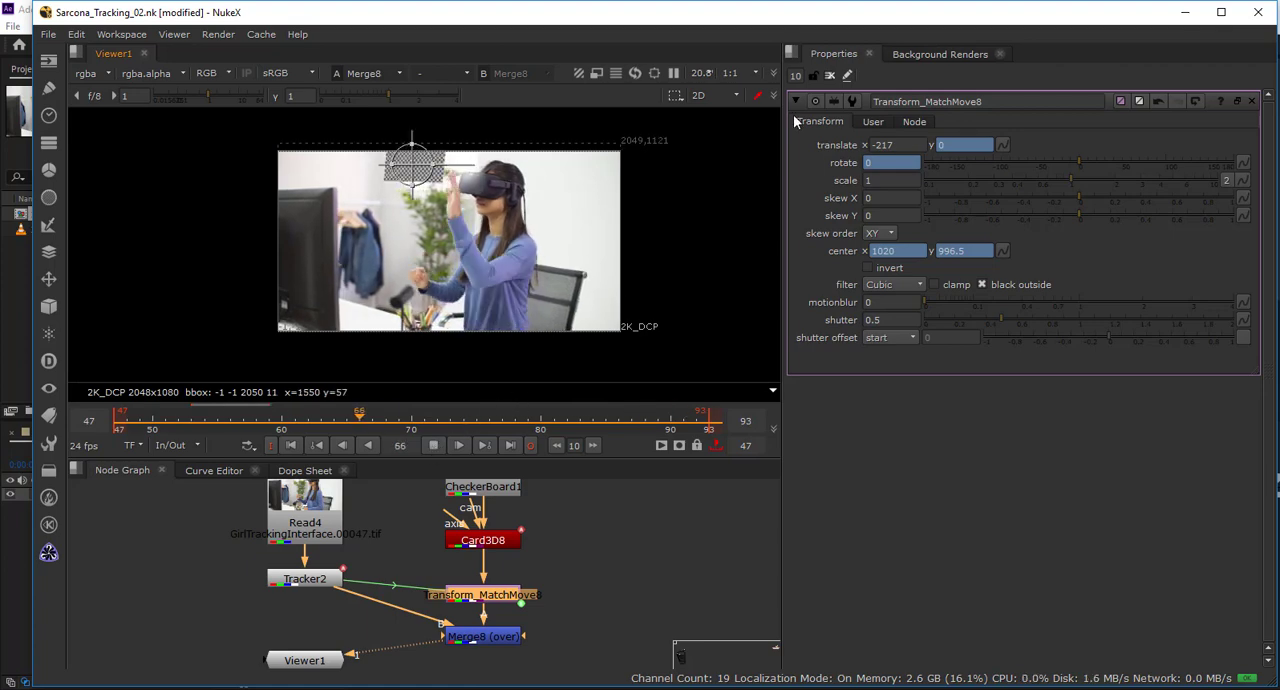
pyautogui.click(828, 78)
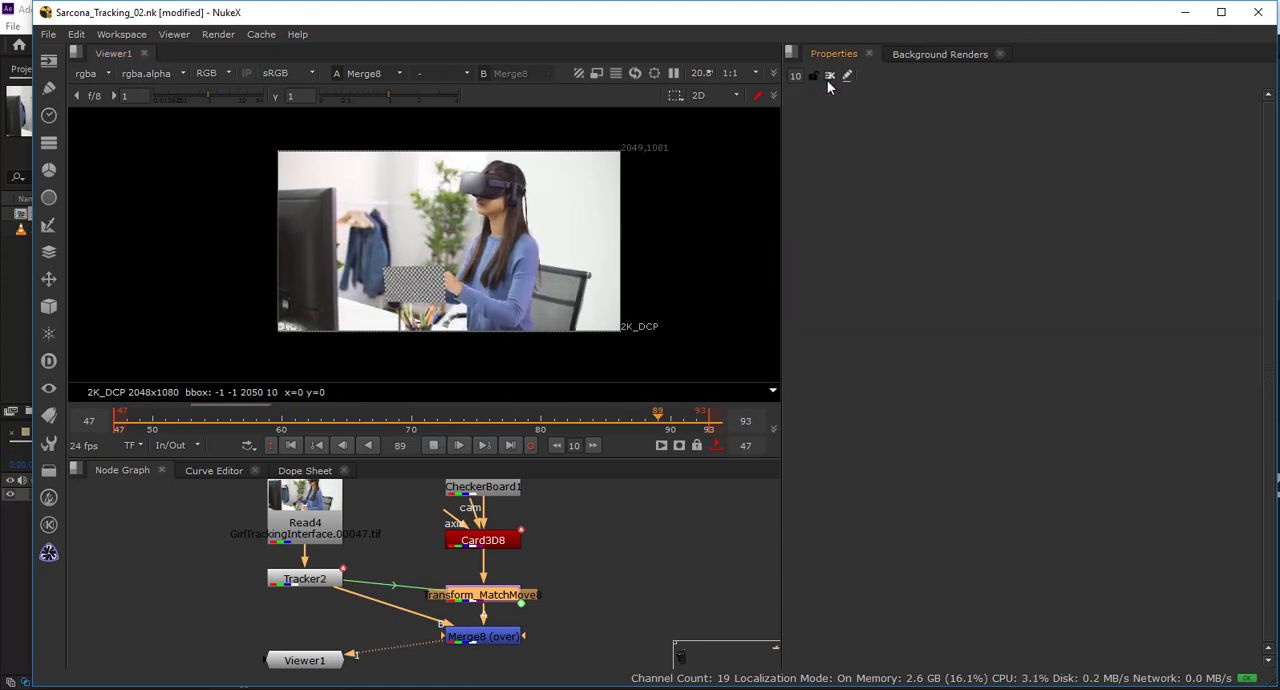
pyautogui.click(433, 447)
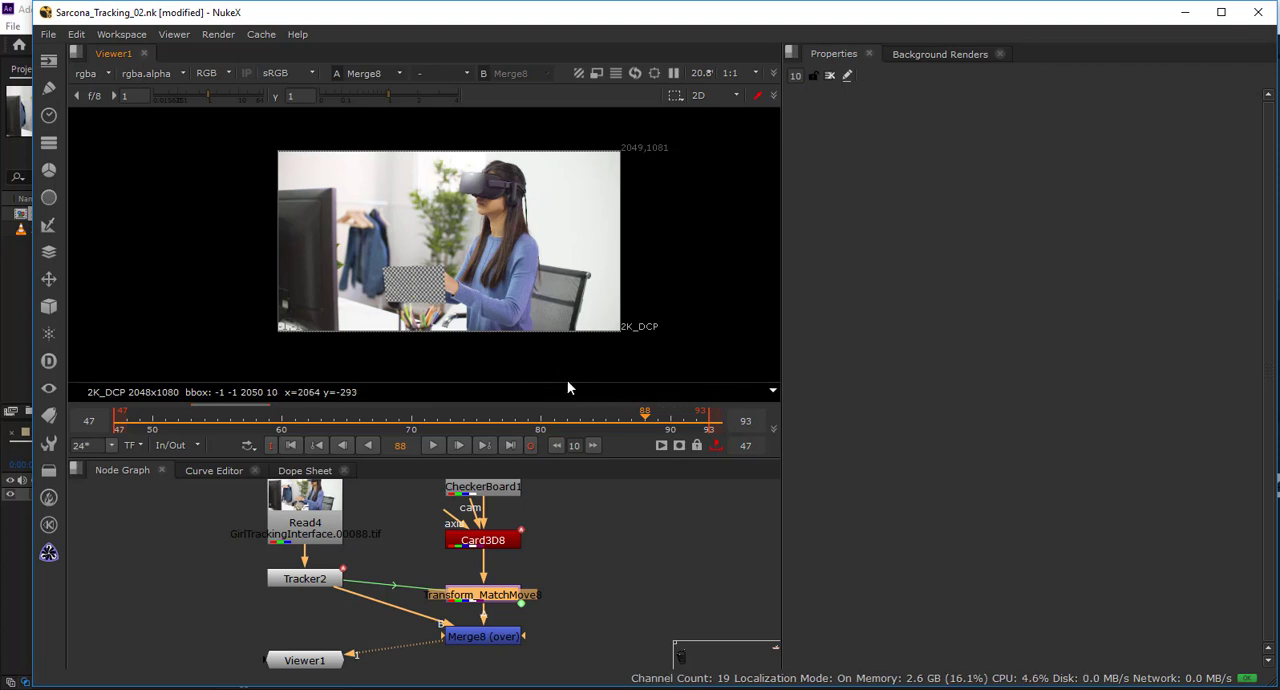
# Switch the timeline to the global frame range without the in/out limits and go to frame 118.
pyautogui.click(184, 448)
pyautogui.click(186, 461)
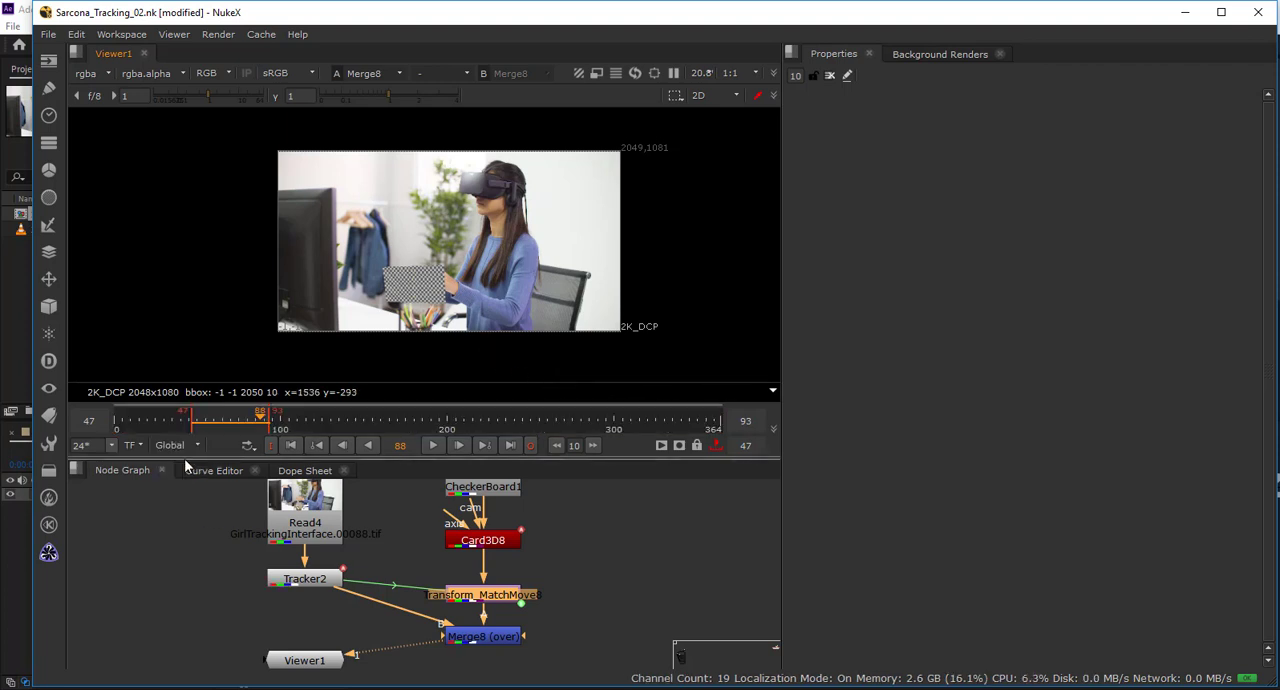
pyautogui.click(715, 445)
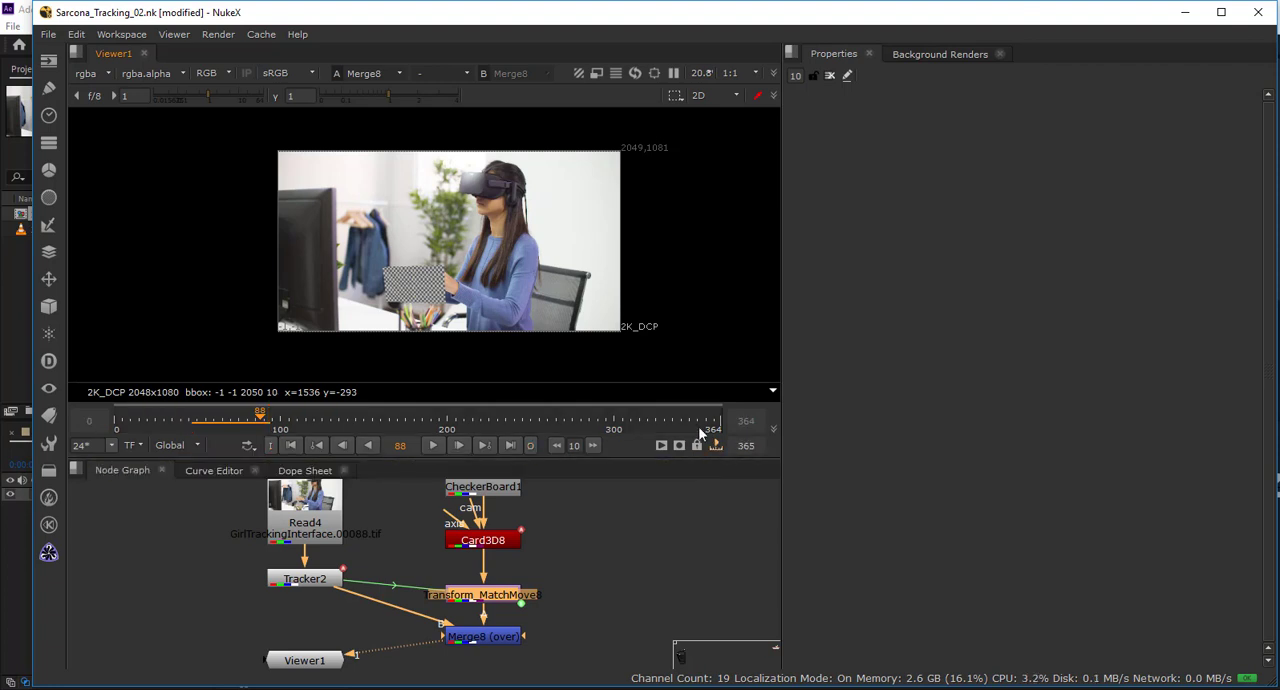
pyautogui.moveTo(272, 421); pyautogui.dragTo(312, 429)
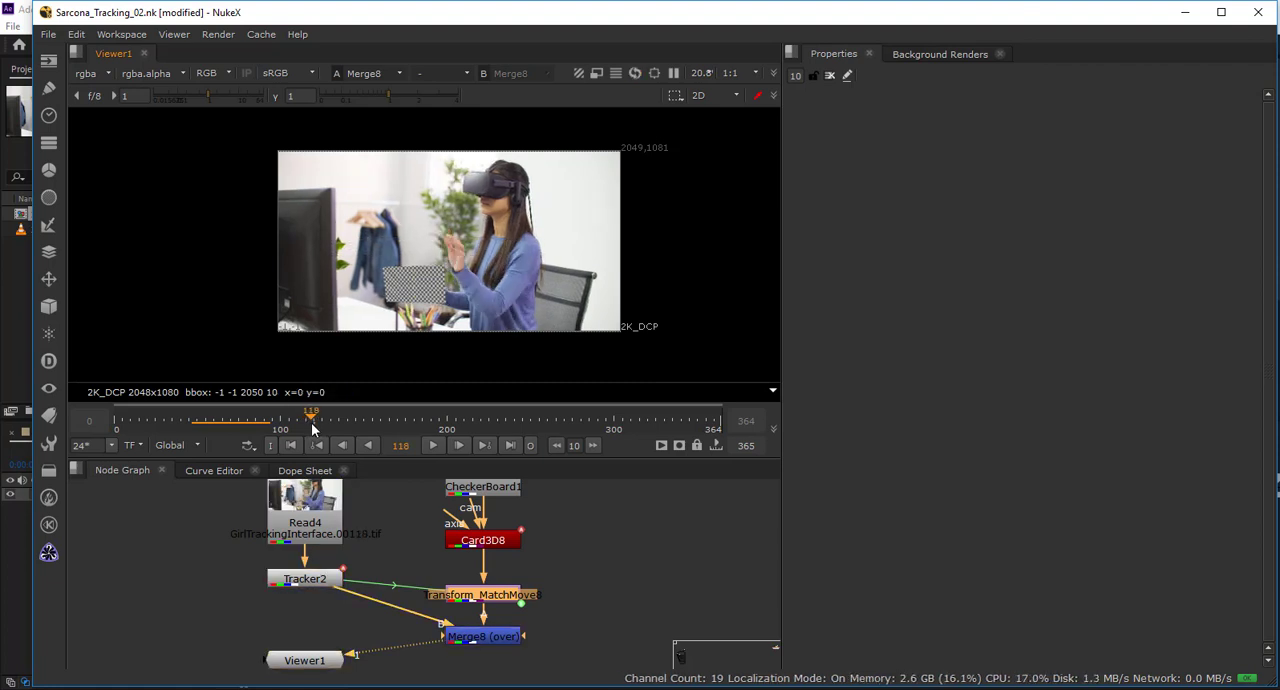
# View the Tracker2 node's output, open its properties and add a second track.
pyautogui.moveTo(552, 590); pyautogui.dragTo(506, 566)
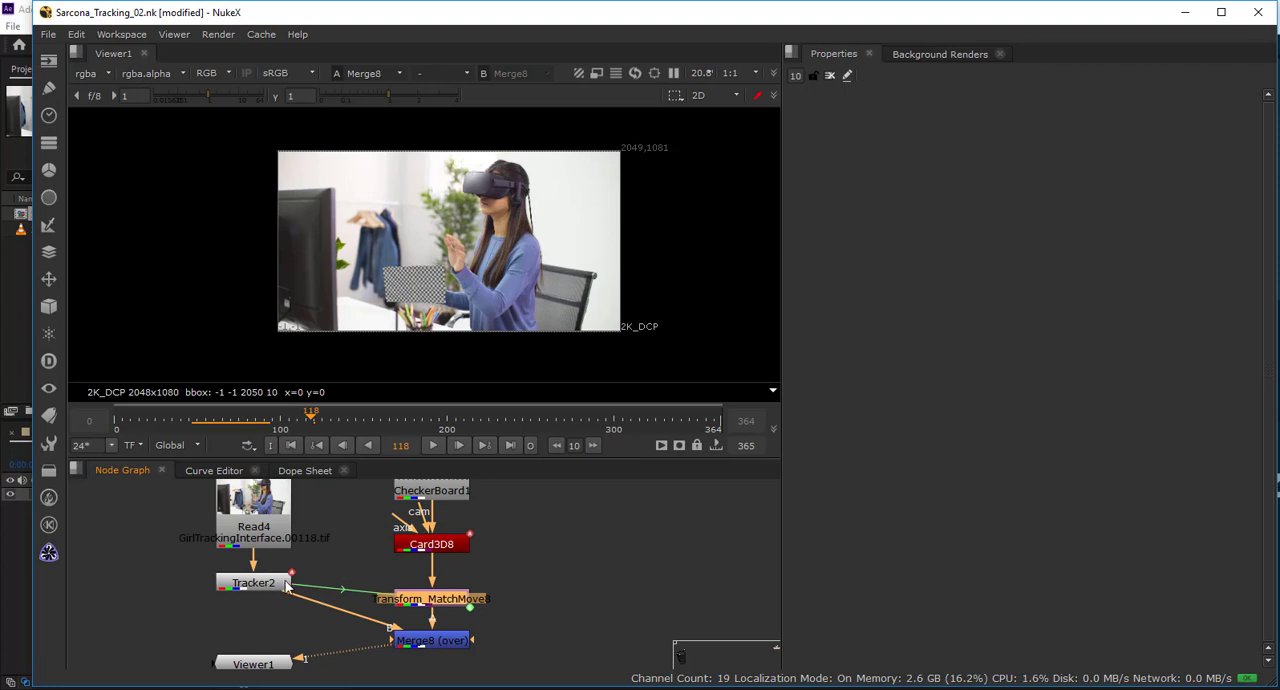
pyautogui.click(278, 588)
pyautogui.press('1')
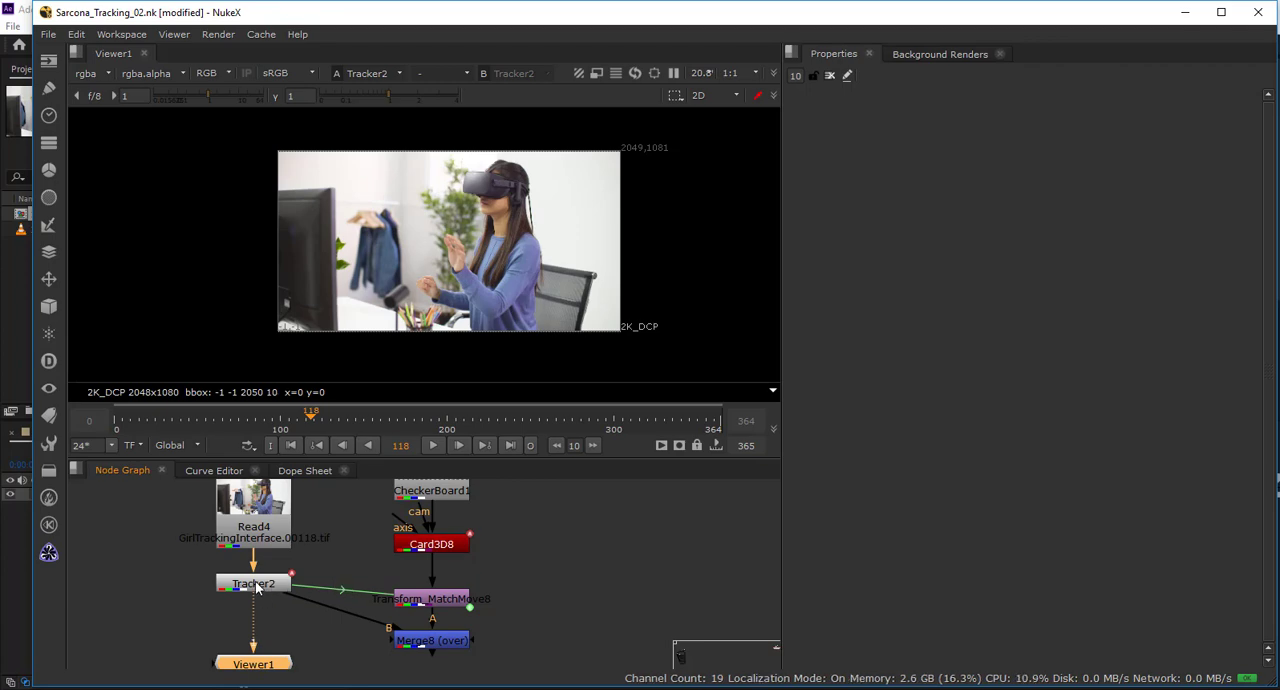
pyautogui.click(256, 586)
pyautogui.doubleClick(256, 586)
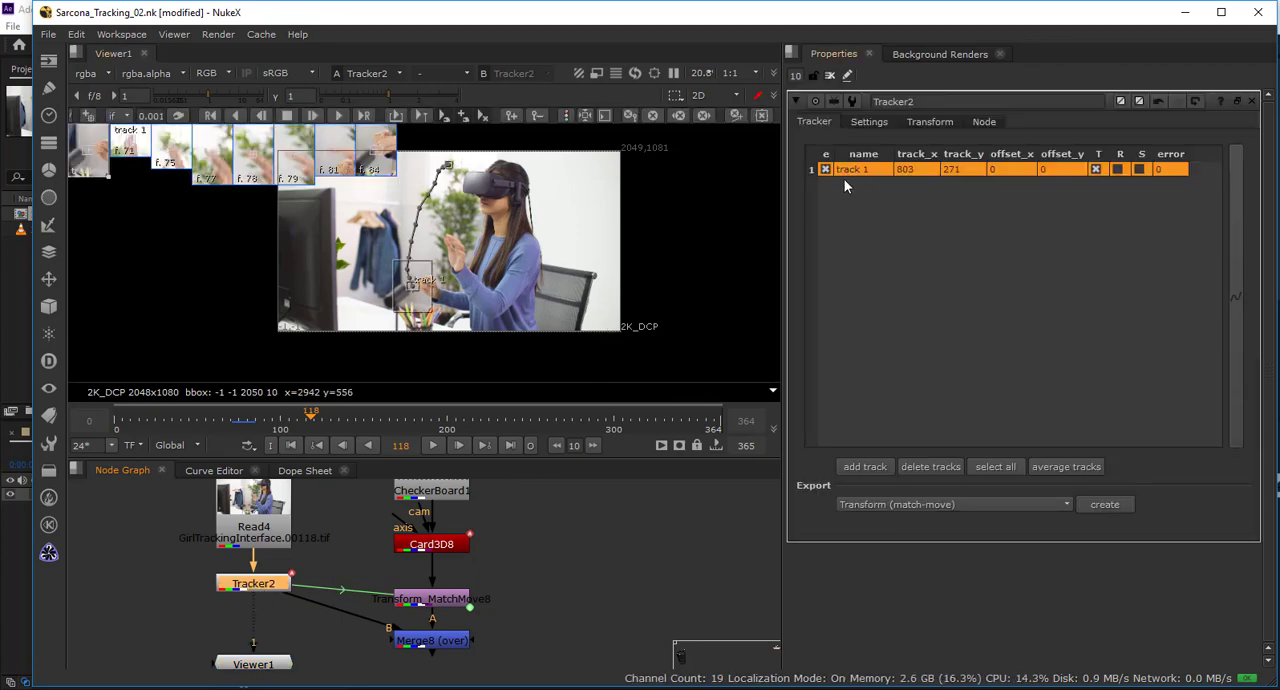
pyautogui.click(857, 466)
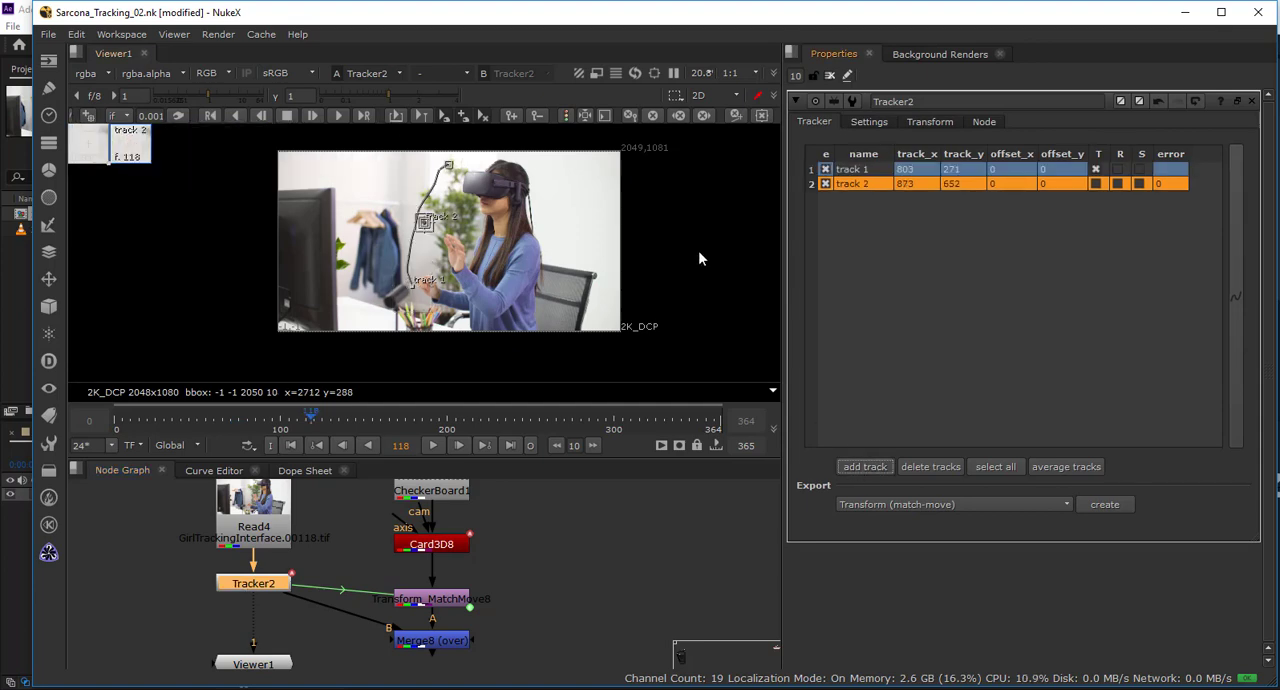
# Disable track 1 and place track 2 on the woman's fingertip at about x 1020, y 561, with an enlarged search area.
pyautogui.click(825, 171)
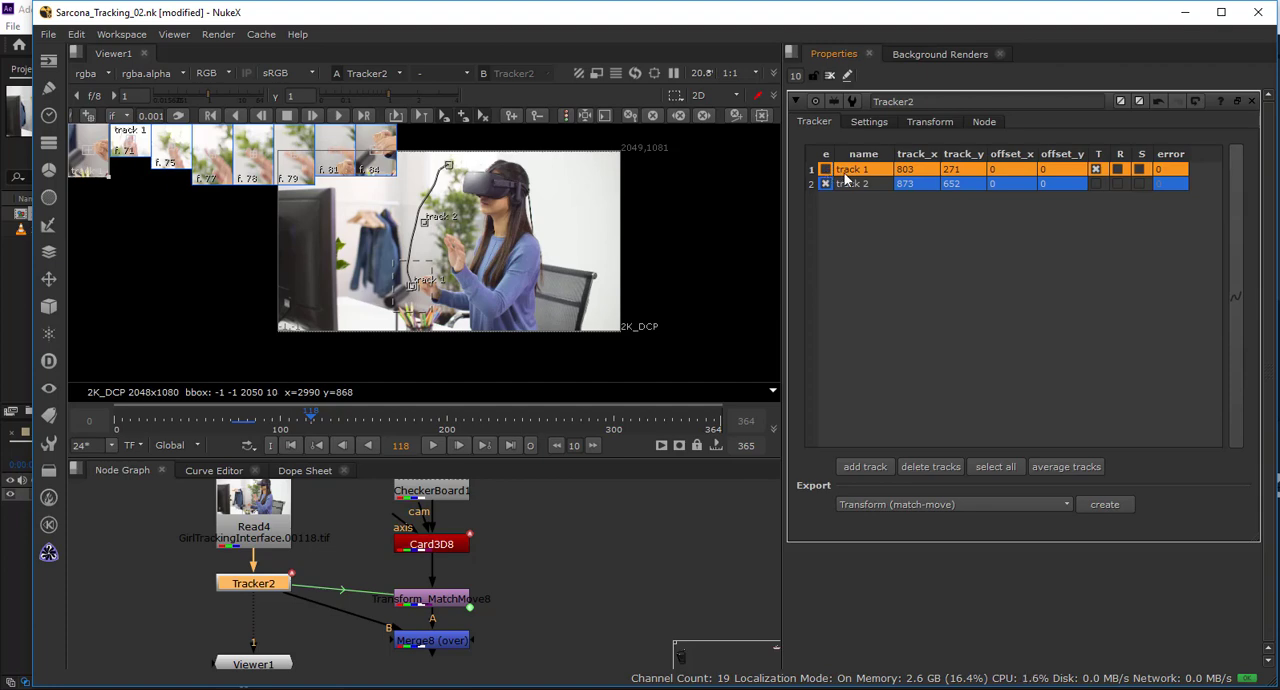
pyautogui.click(852, 184)
pyautogui.scroll(5, 442, 266)
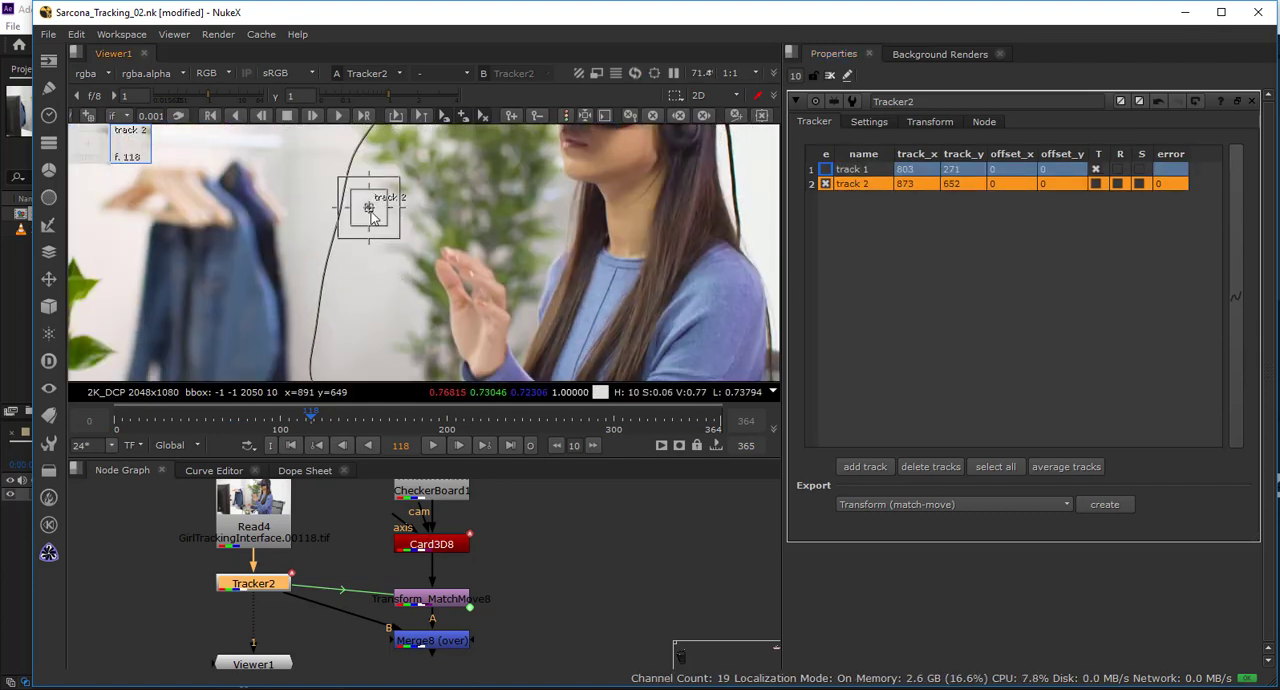
pyautogui.moveTo(370, 209); pyautogui.dragTo(516, 214)
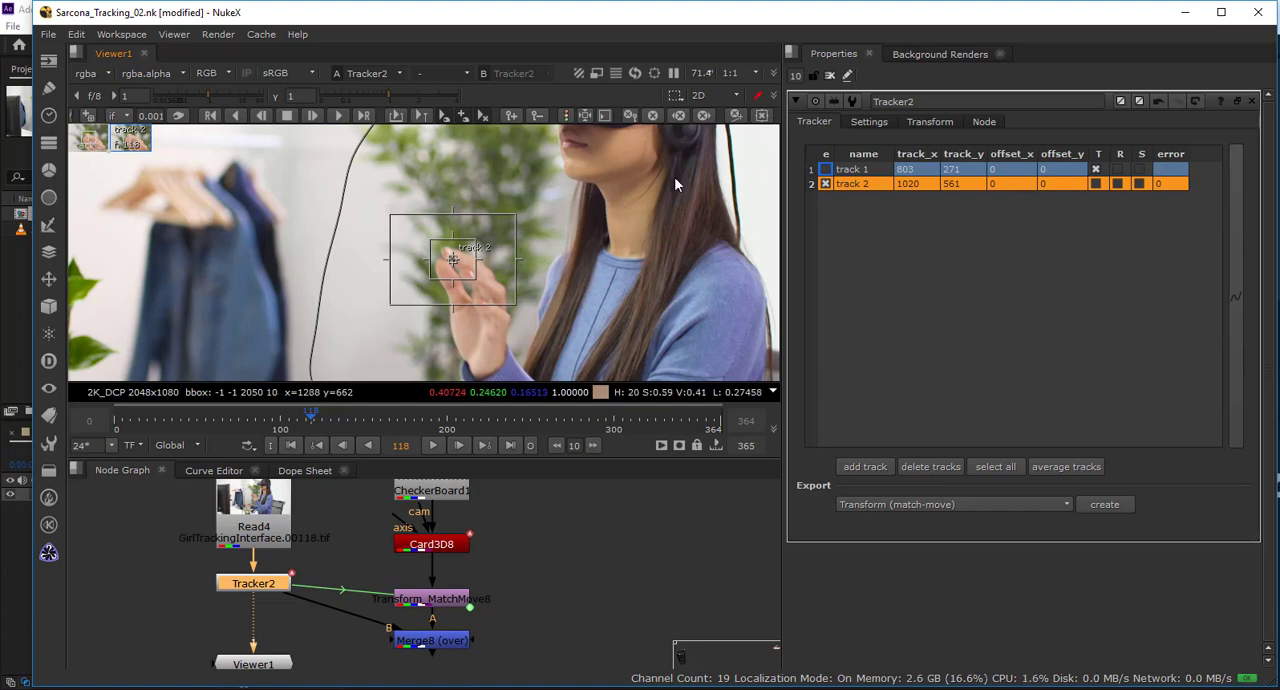
# Open the tracker settings and compare the red, green and blue channels for contrast around the fingertip.
pyautogui.click(877, 120)
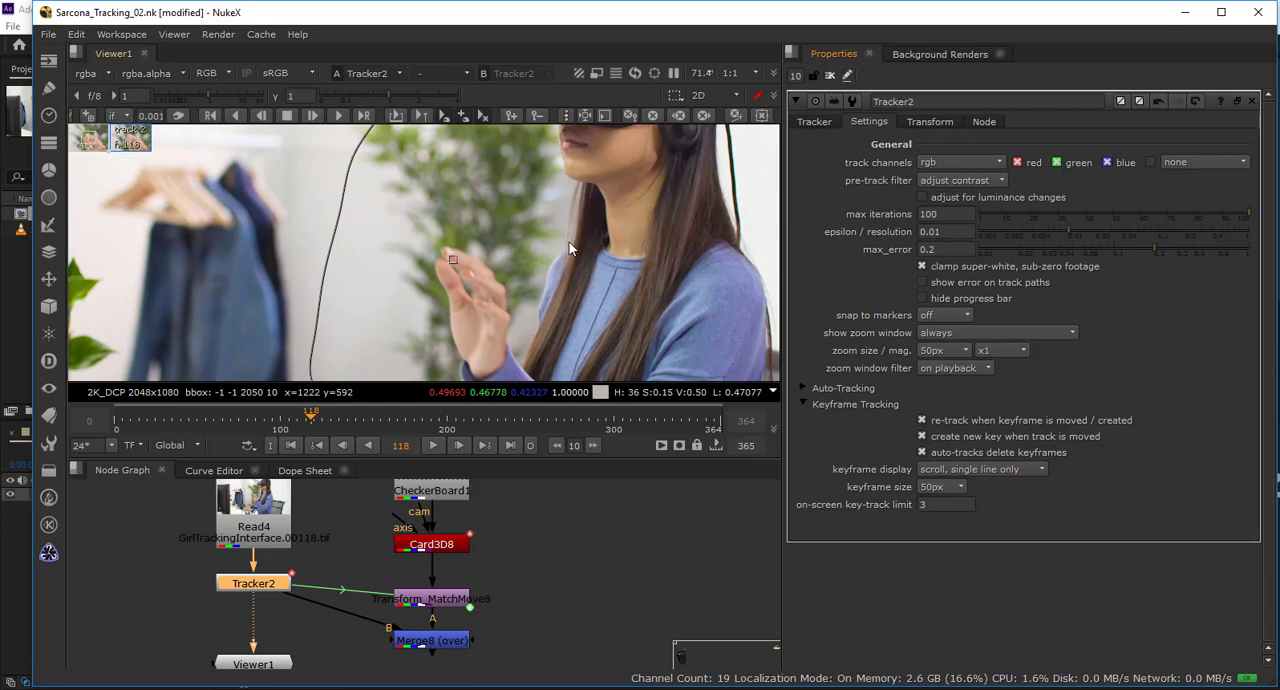
pyautogui.press('b')
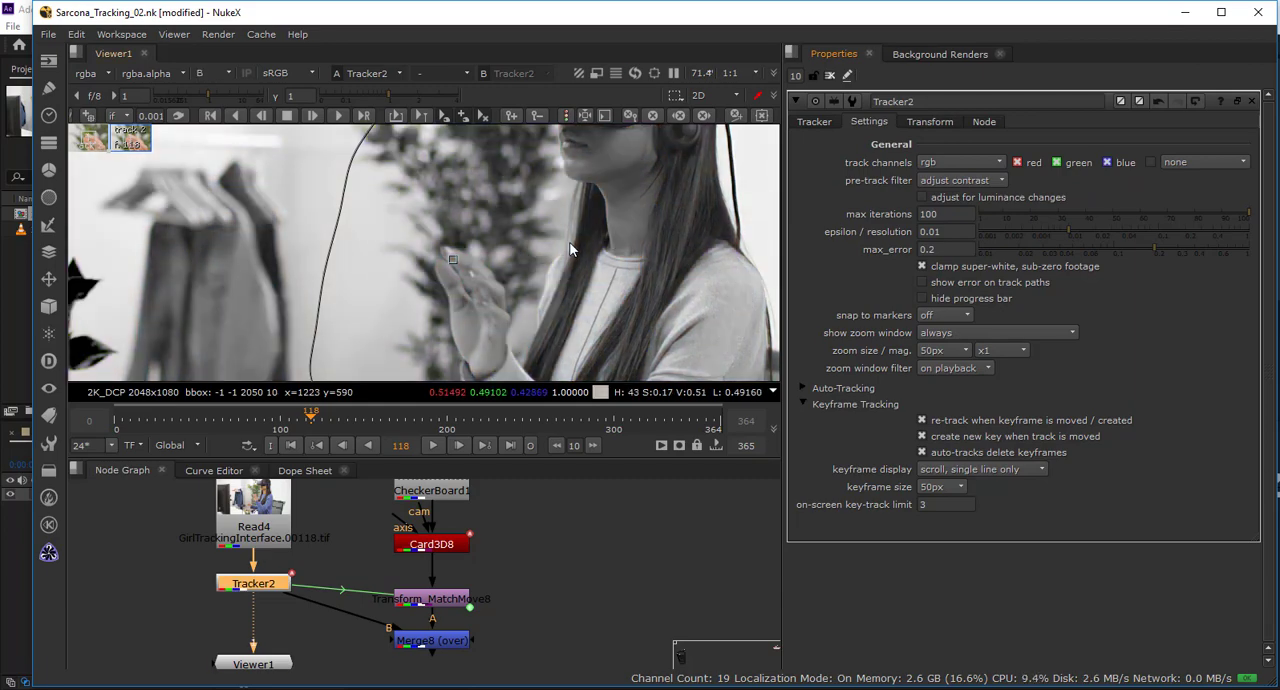
pyautogui.press('r')
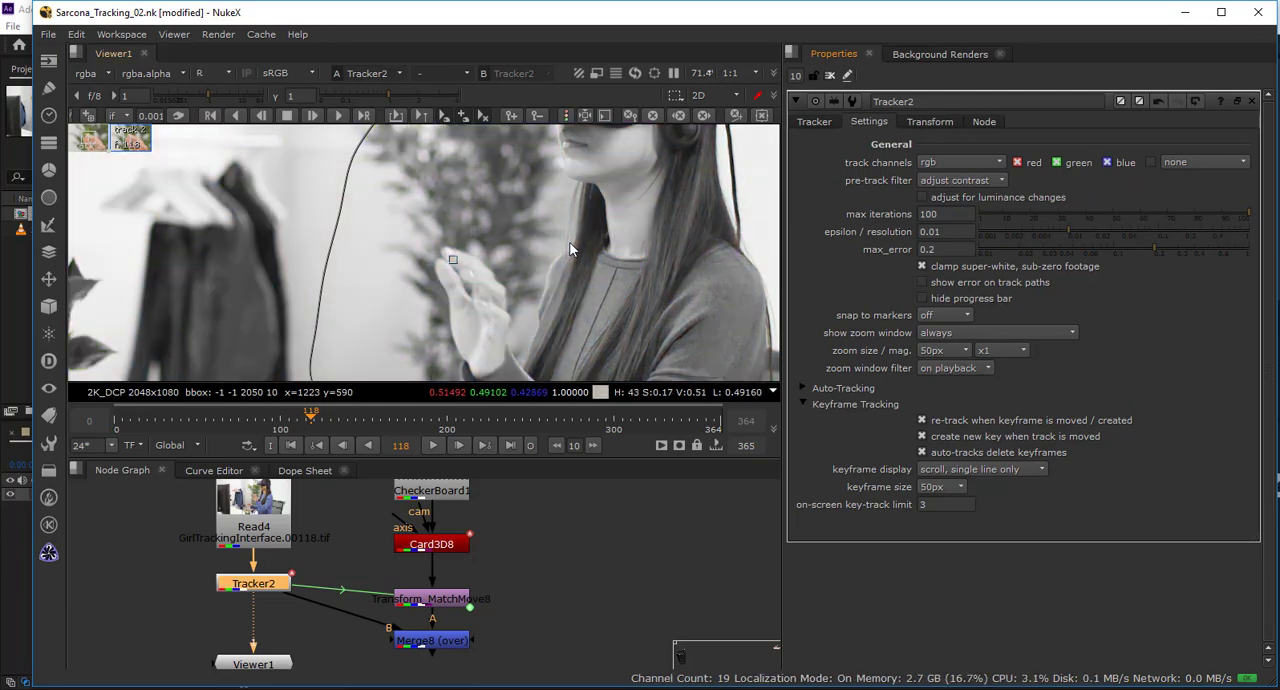
pyautogui.scroll(4, 478, 254)
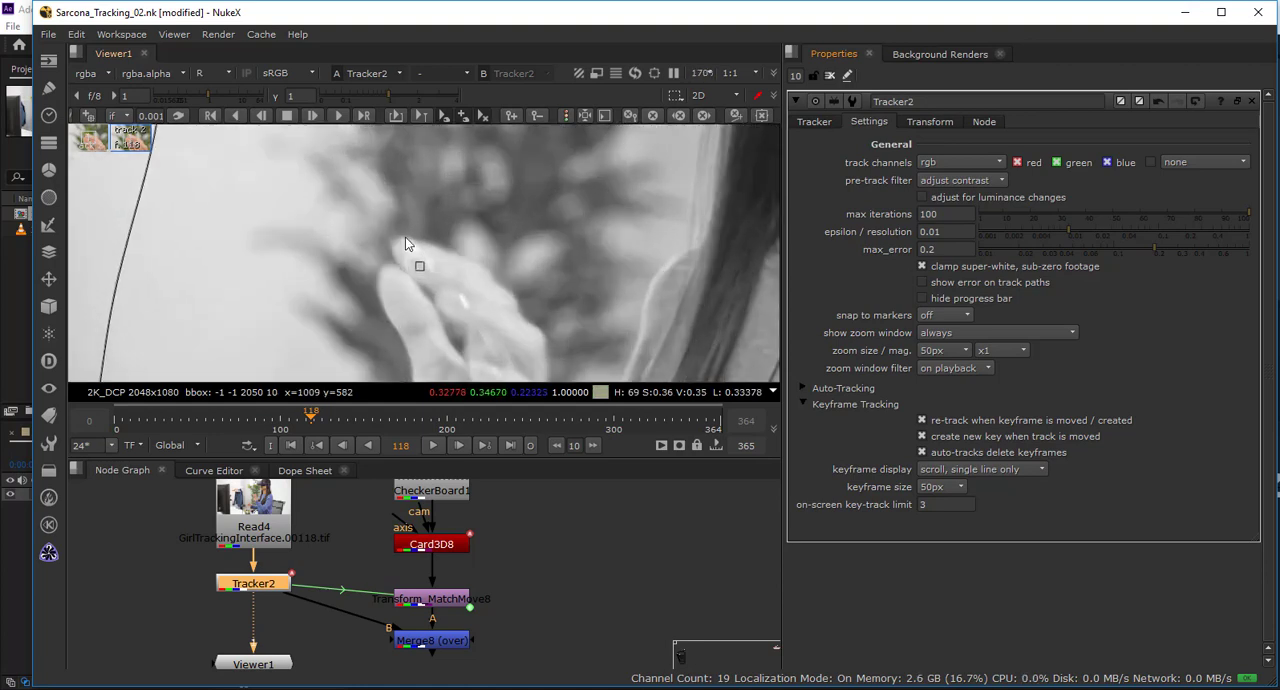
pyautogui.press('g')
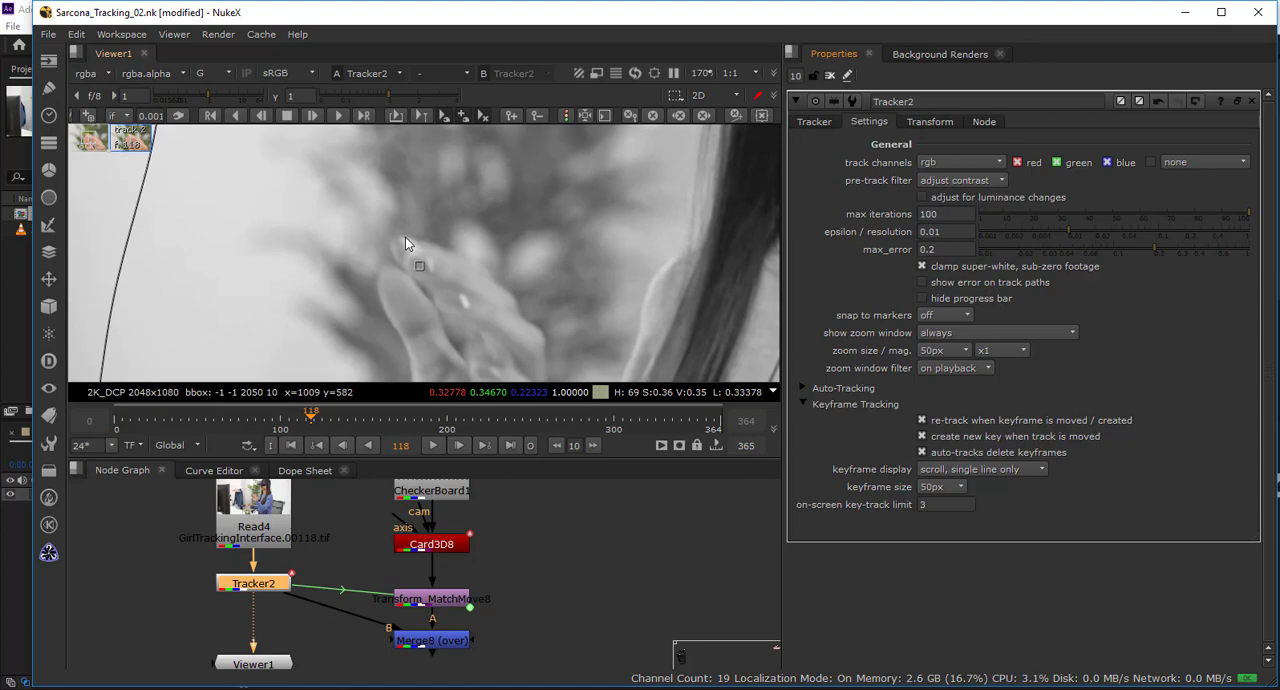
pyautogui.press('b')
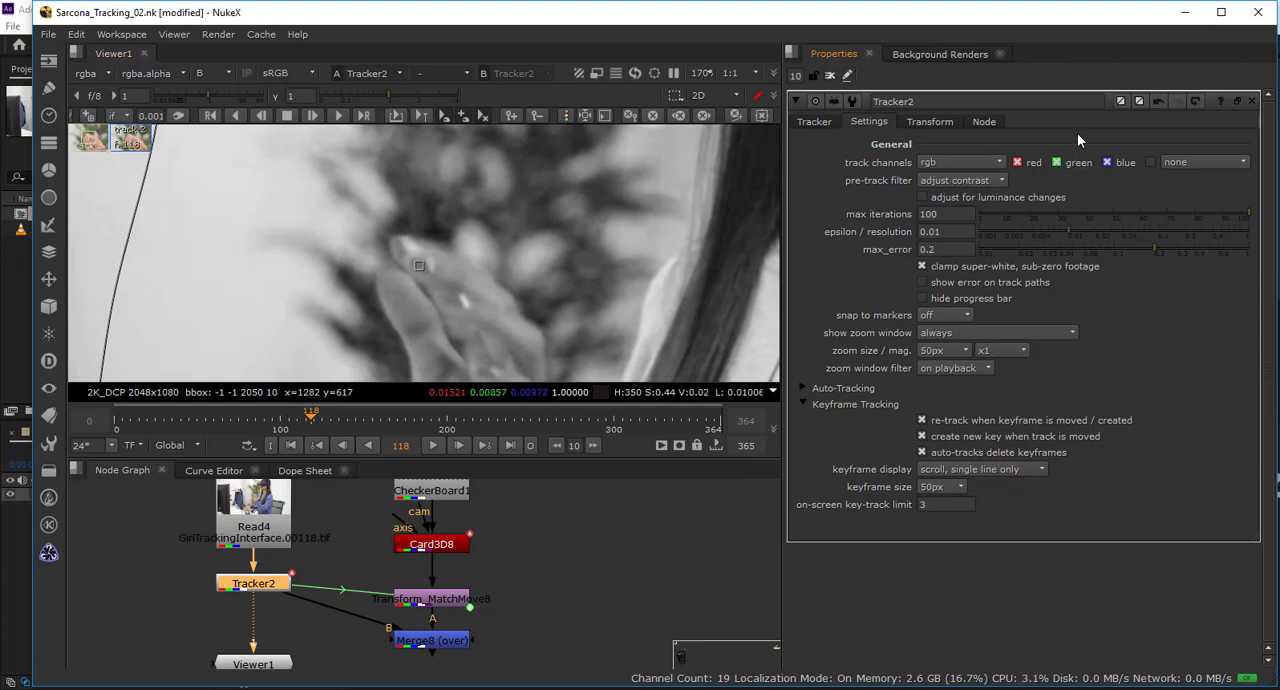
# Try limiting the track channels to blue only, and restore the red and green channels.
pyautogui.click(1056, 162)
pyautogui.click(1017, 162)
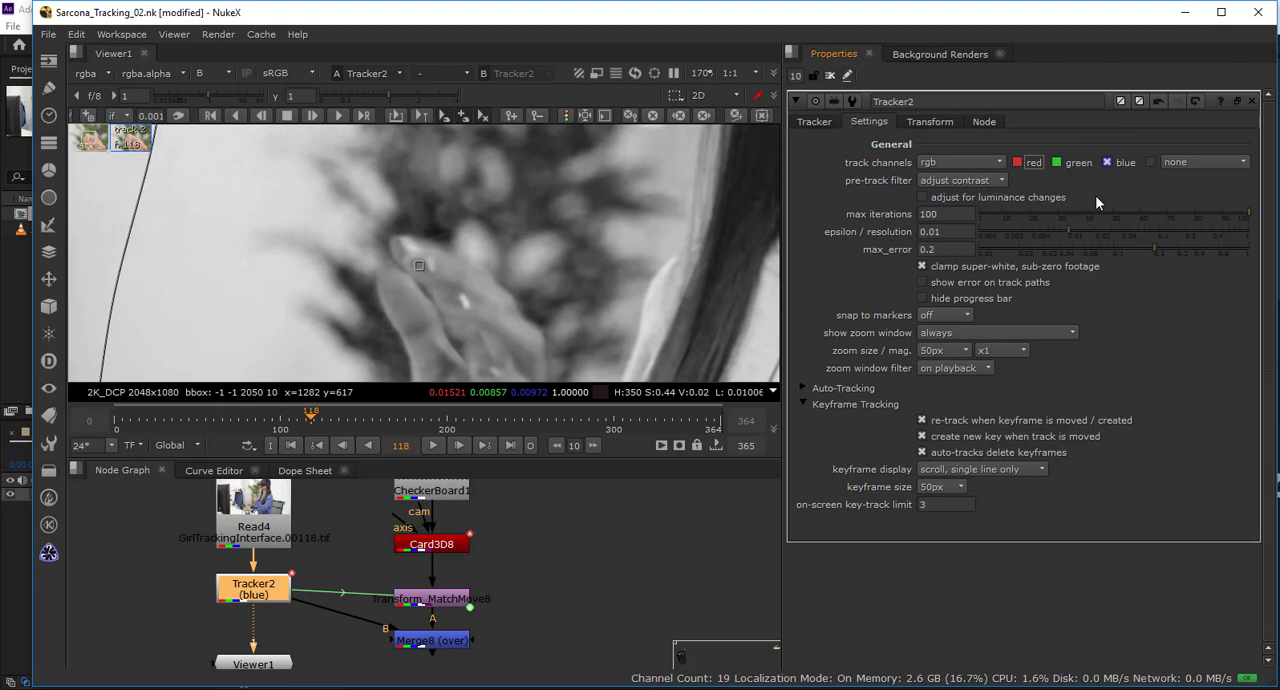
pyautogui.click(1057, 162)
pyautogui.click(1017, 162)
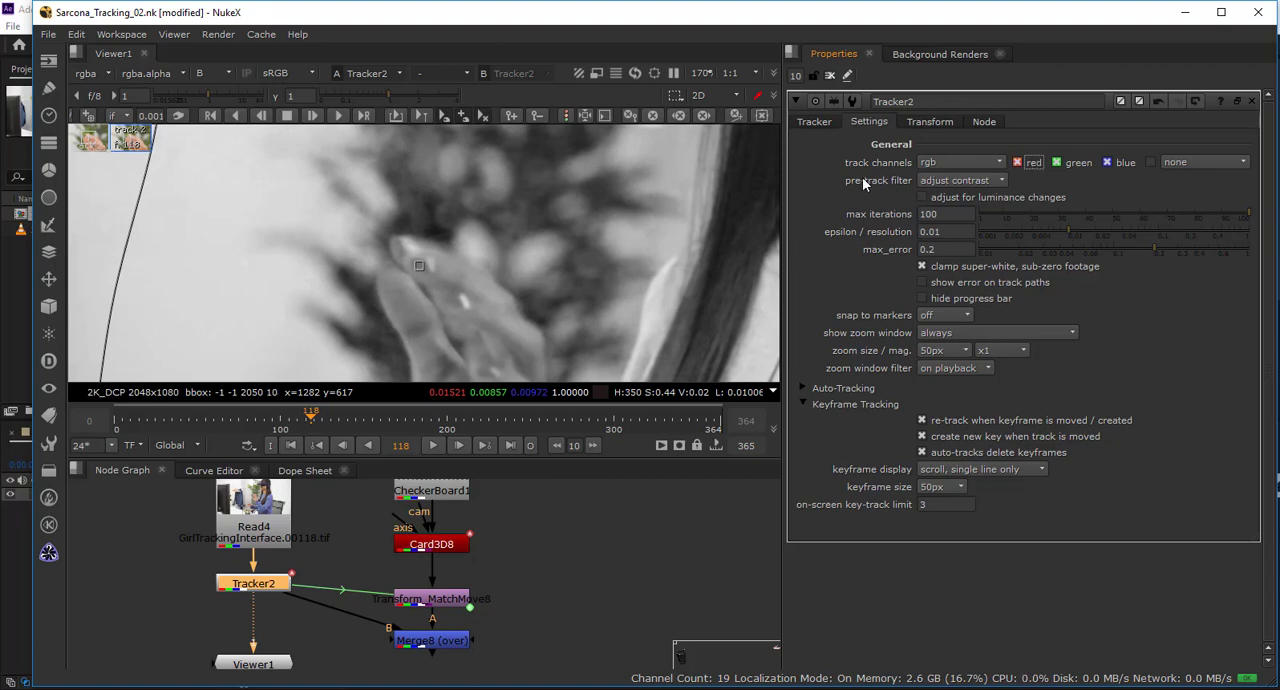
# Enable the tracker's adjustment for luminance changes and set max iterations to 100.
pyautogui.click(952, 198)
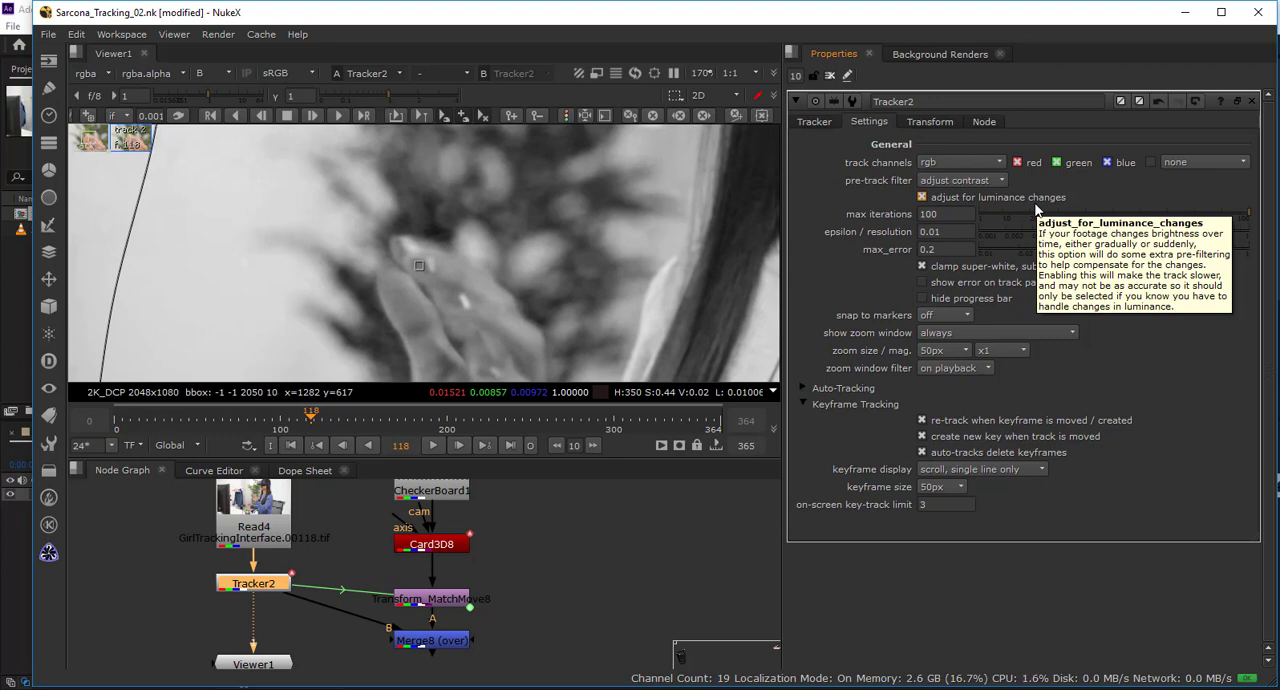
pyautogui.click(940, 214)
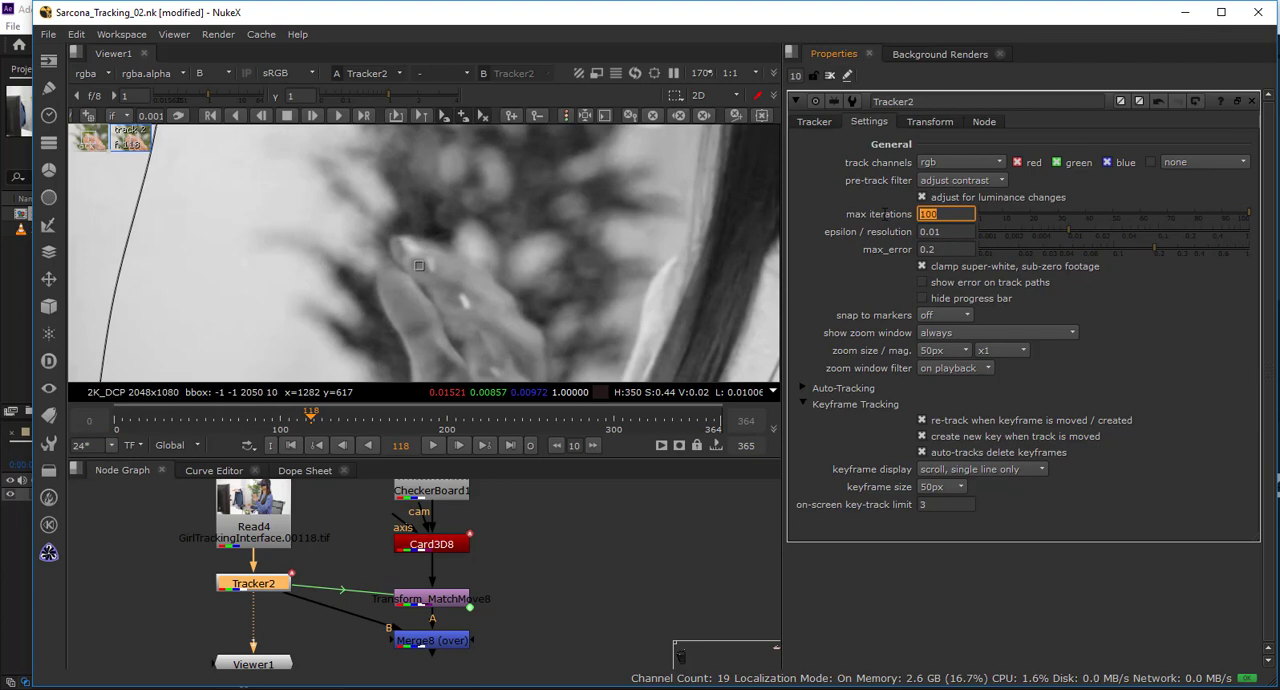
pyautogui.write('2000')
pyautogui.press('BackSpace')
pyautogui.moveTo(965, 214); pyautogui.dragTo(888, 209)
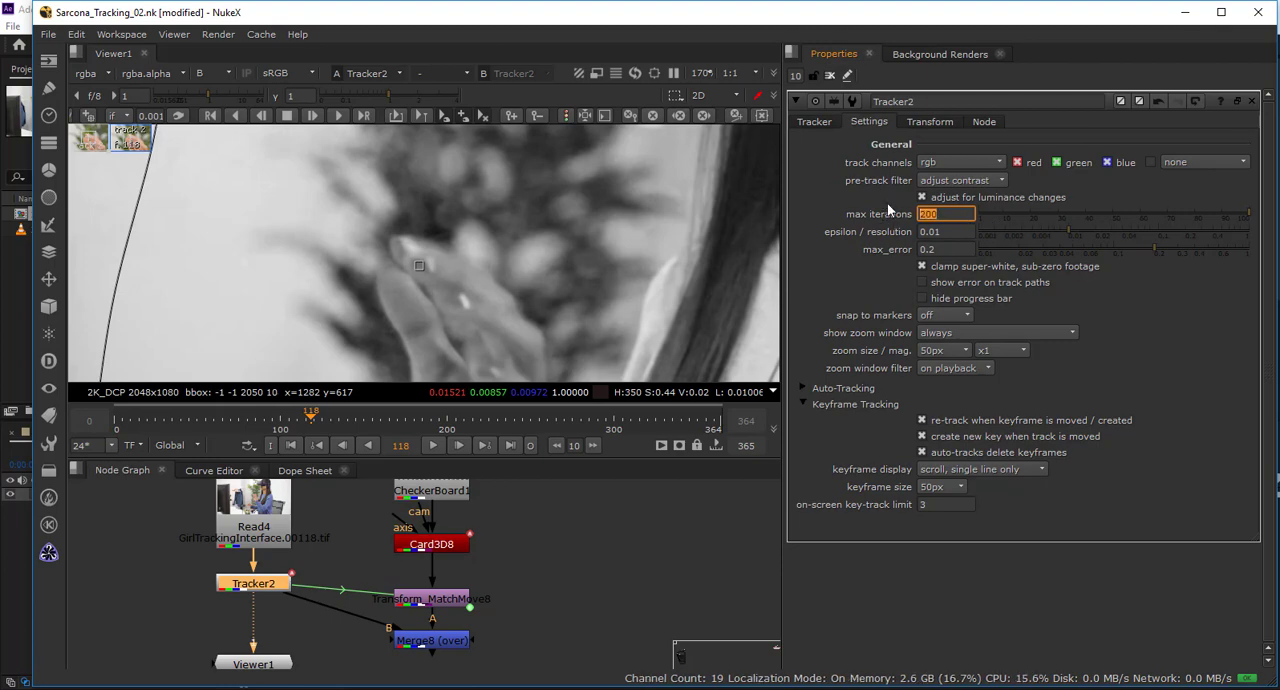
pyautogui.write('100')
pyautogui.press('Return')
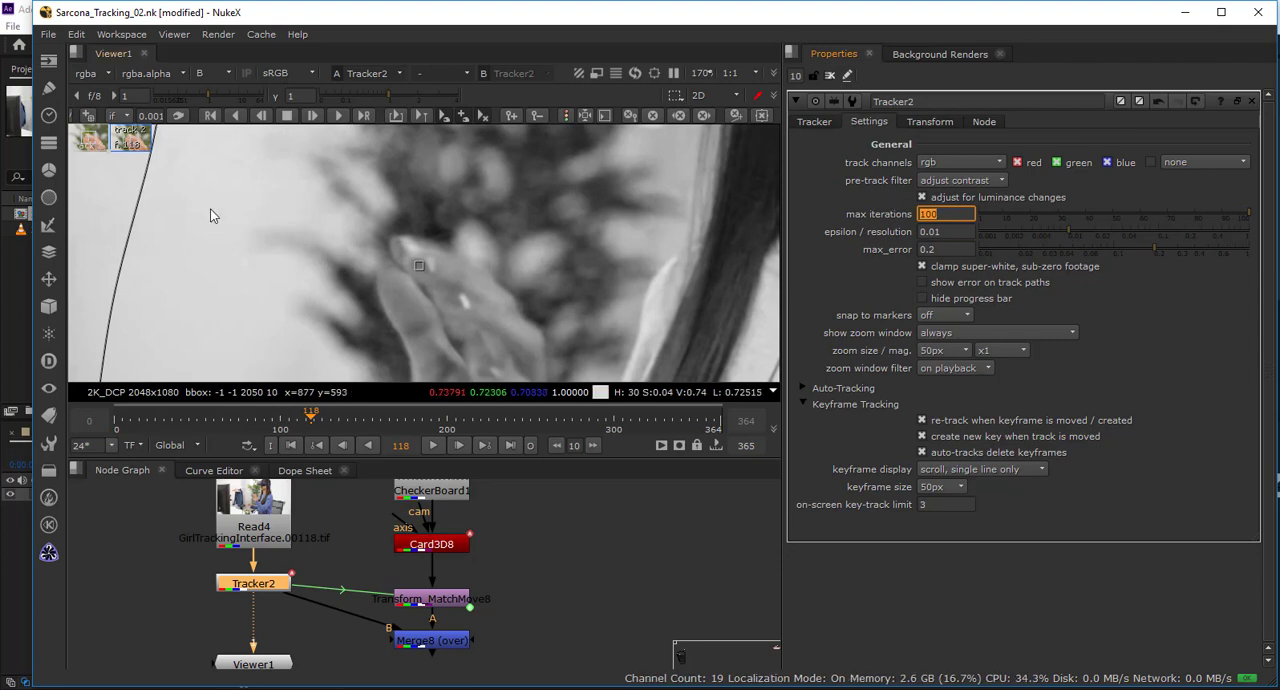
# Review the keyframe generation options, return the viewer to full RGB and go back to the track list.
pyautogui.click(123, 121)
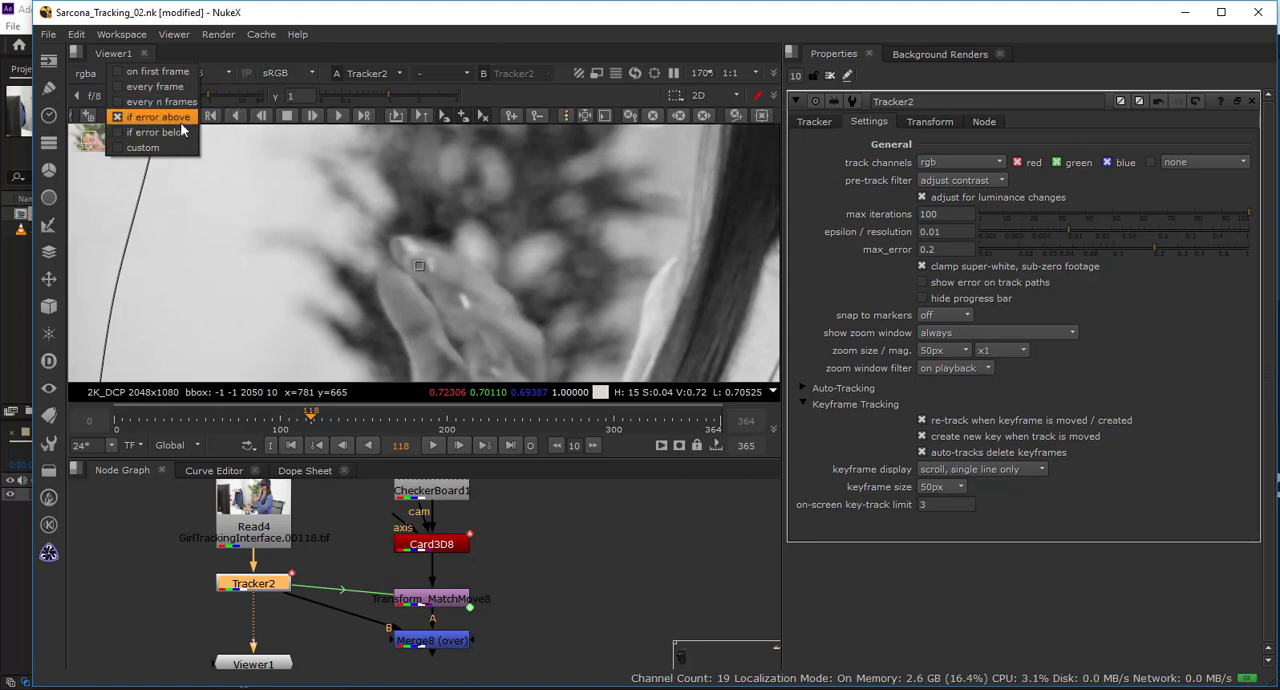
pyautogui.click(481, 173)
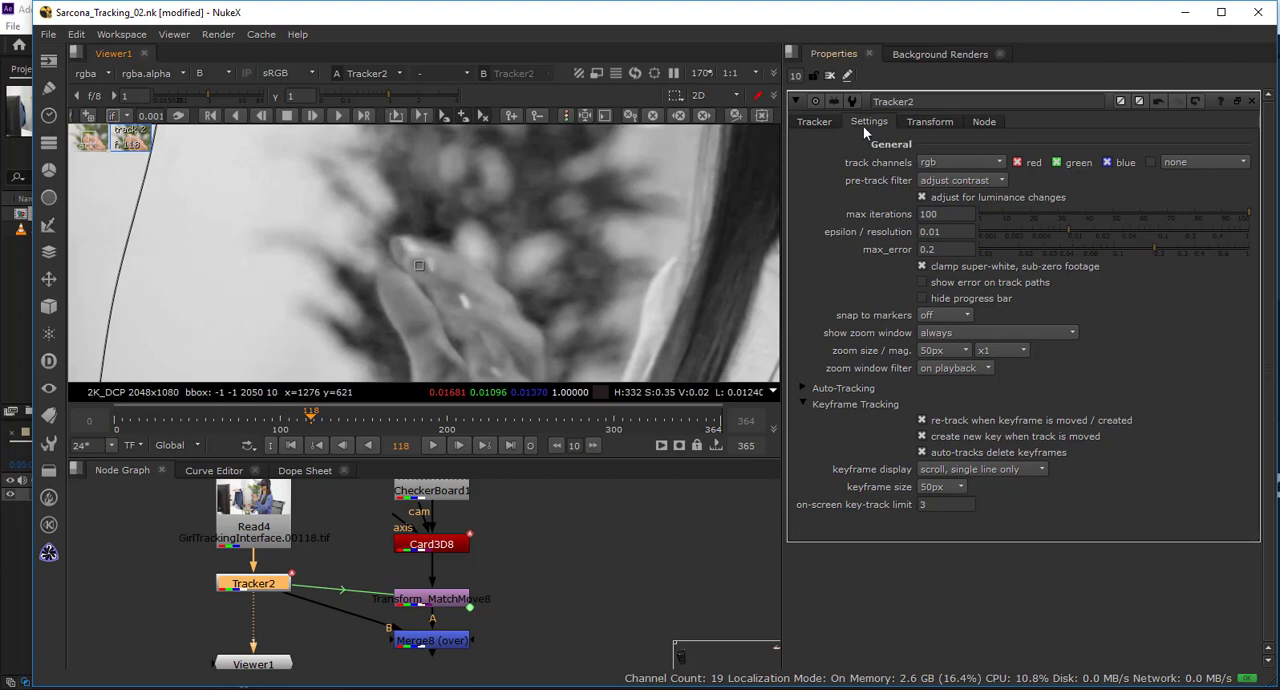
pyautogui.press('b')
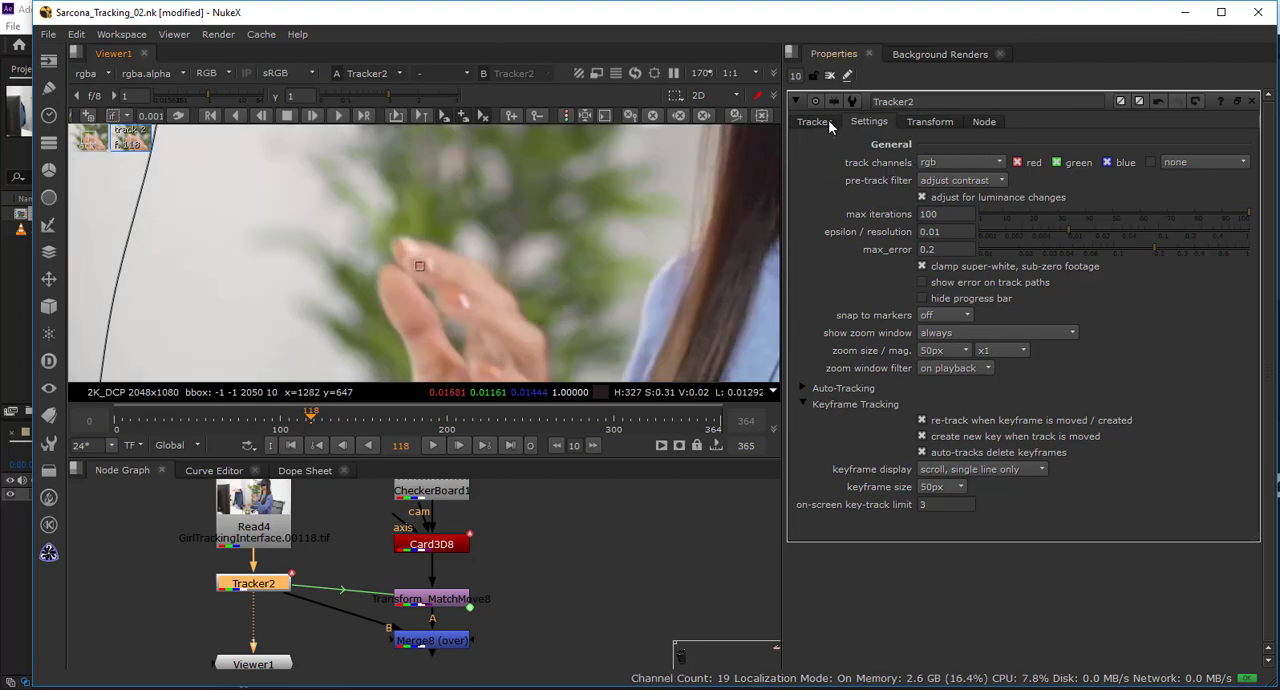
pyautogui.click(826, 120)
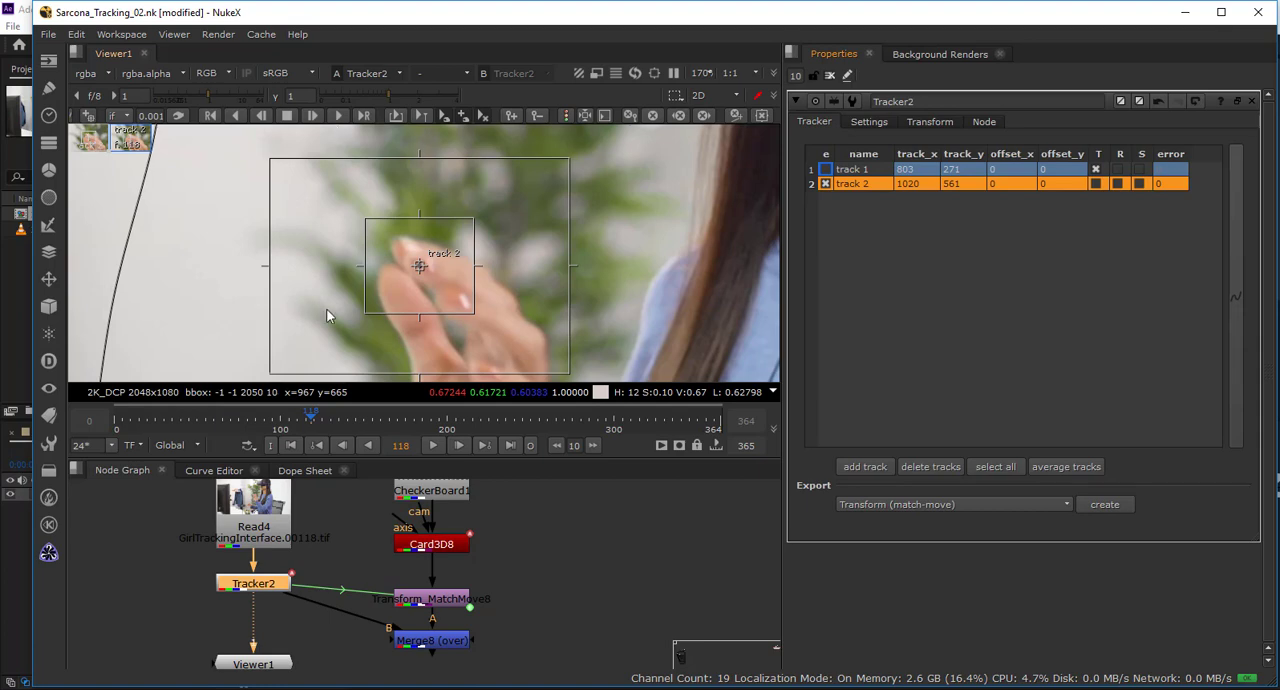
pyautogui.scroll(-3, 330, 142)
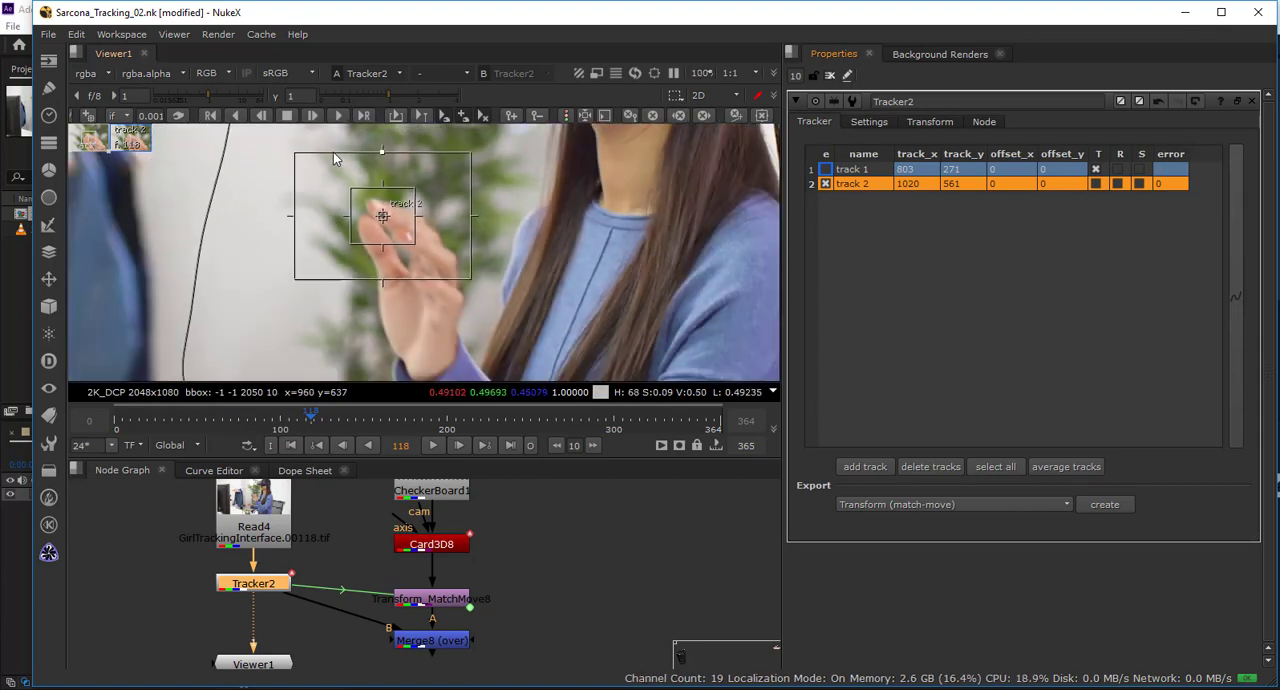
# Enlarge the tracker's zoom window to a size of 200px in the Tracker2 settings.
pyautogui.moveTo(334, 158); pyautogui.dragTo(437, 189)
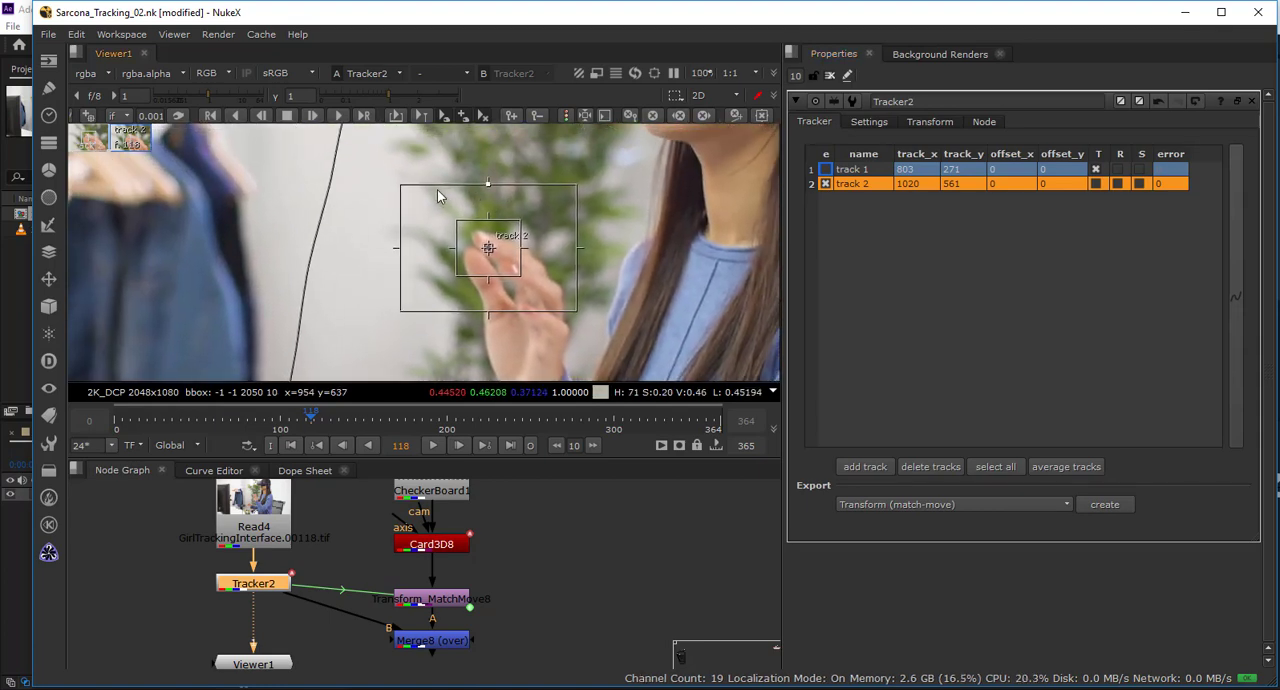
pyautogui.click(872, 121)
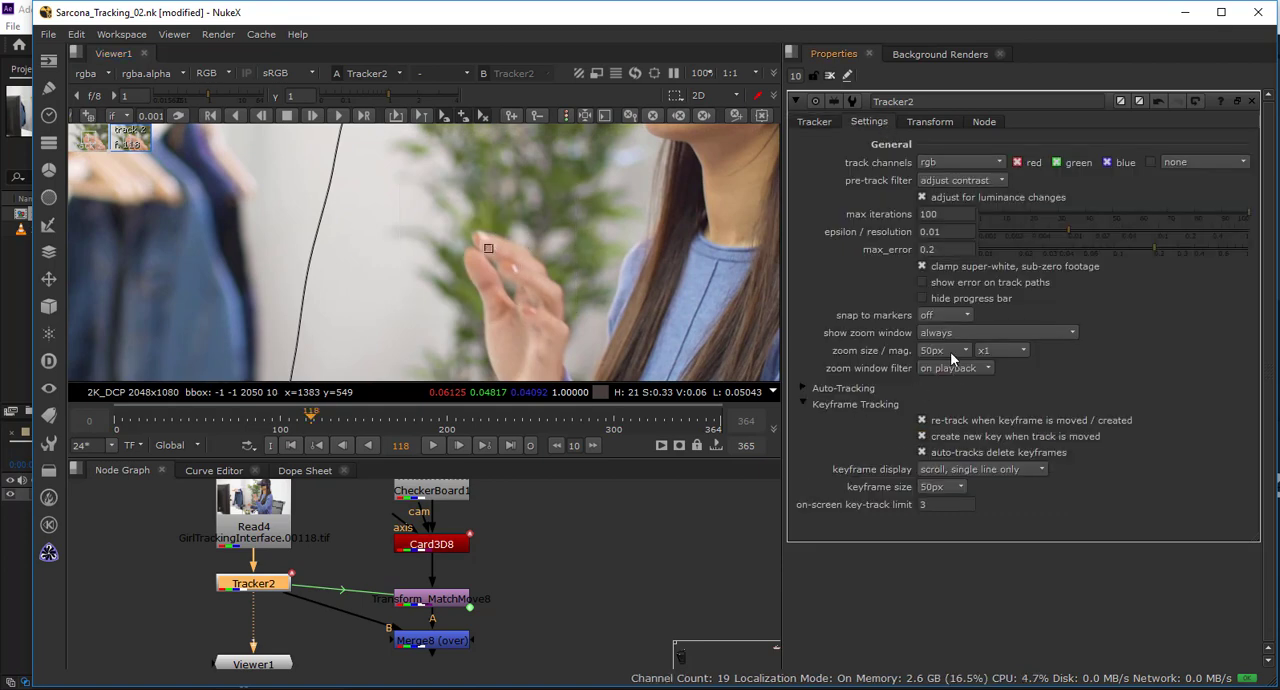
pyautogui.click(950, 351)
pyautogui.click(950, 366)
pyautogui.click(955, 352)
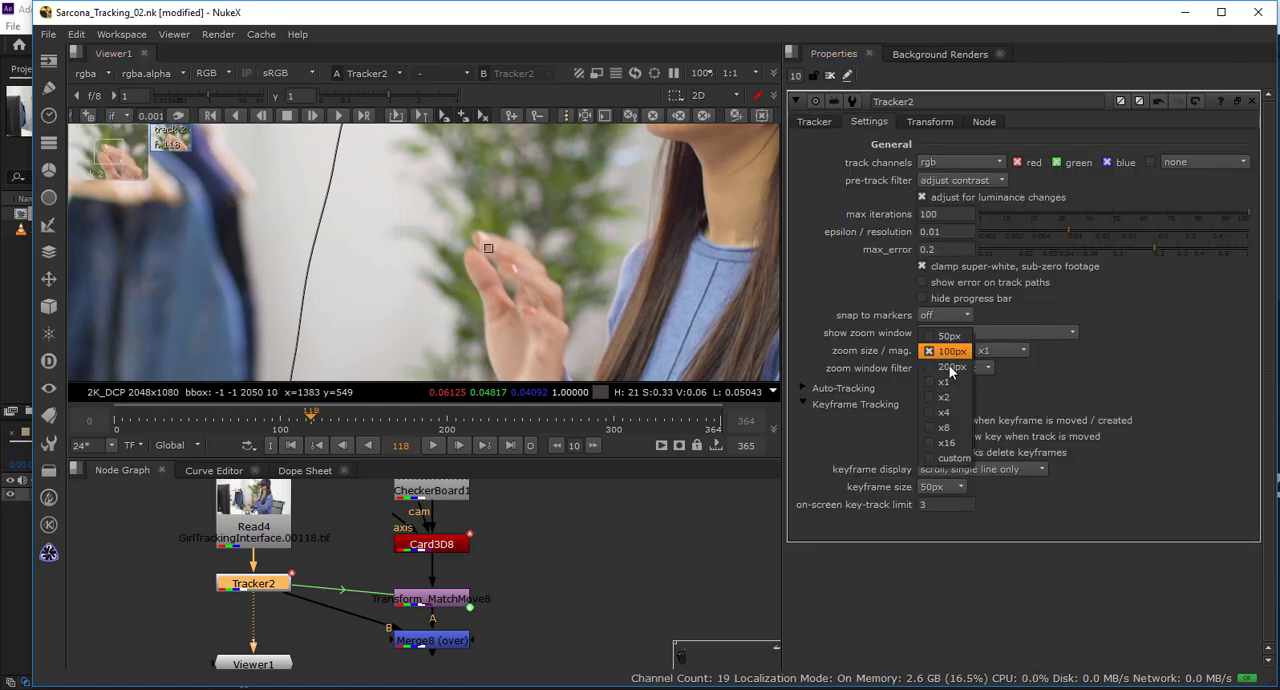
pyautogui.click(950, 367)
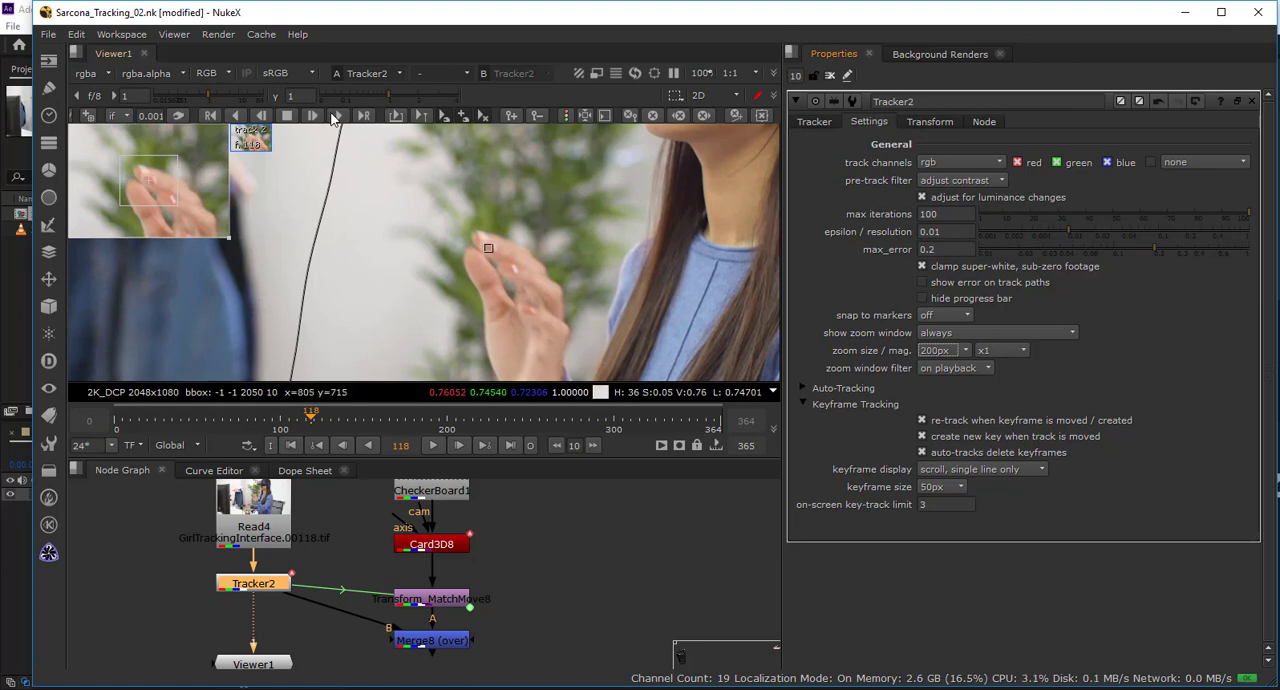
# Track the fingertip forward from frame 118 with track 2, and clear its animation forward of frame 130.
pyautogui.moveTo(374, 174); pyautogui.dragTo(764, 214)
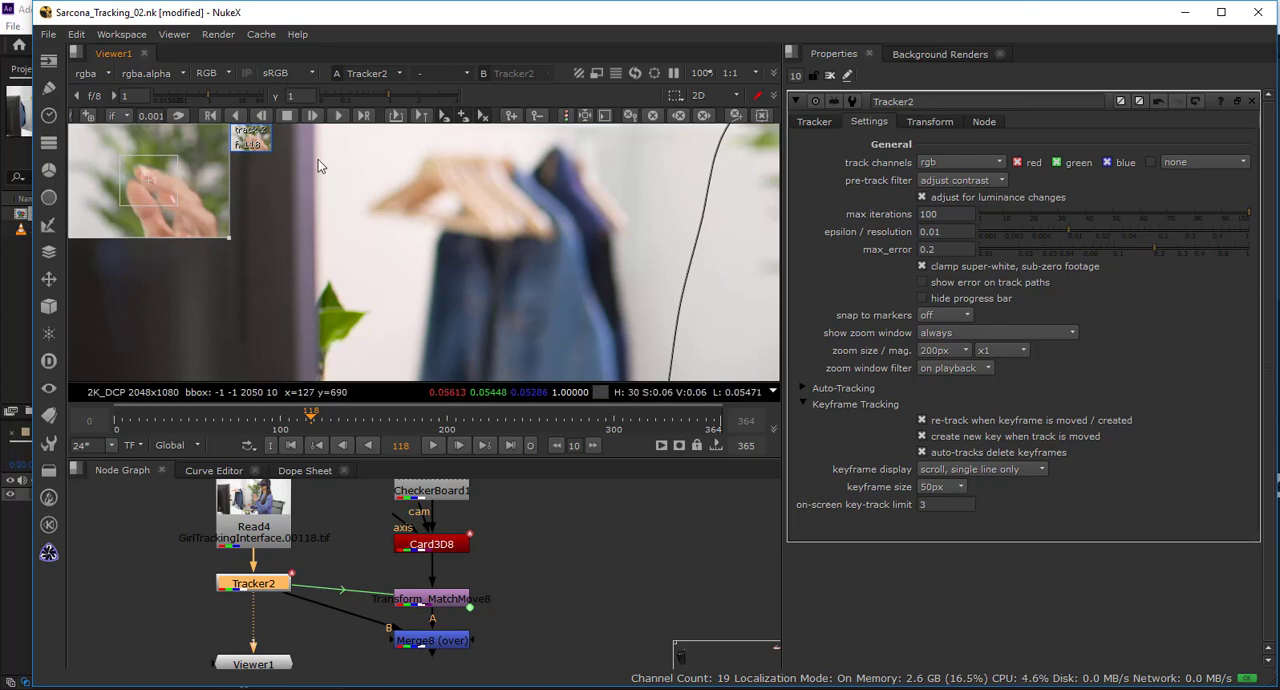
pyautogui.click(340, 116)
pyautogui.click(340, 116)
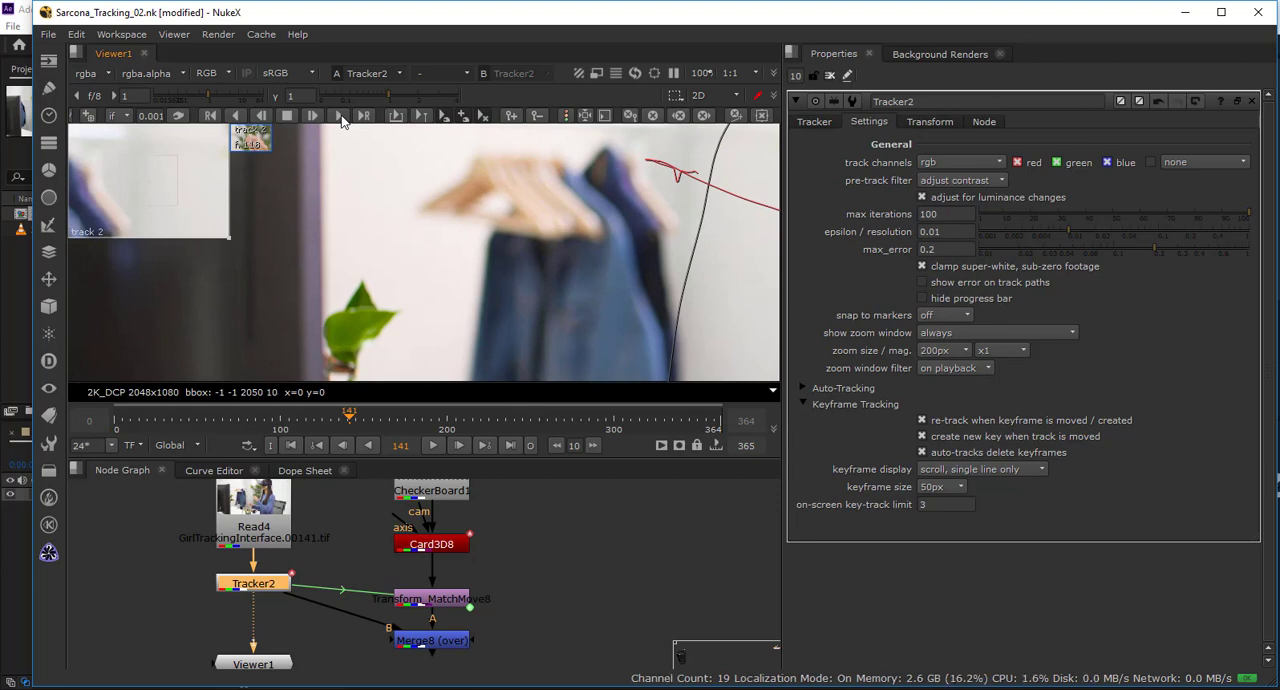
pyautogui.moveTo(424, 268); pyautogui.dragTo(147, 253)
pyautogui.moveTo(347, 417)
pyautogui.mouseDown()
pyautogui.moveTo(314, 414)
pyautogui.moveTo(333, 416)
pyautogui.mouseUp()
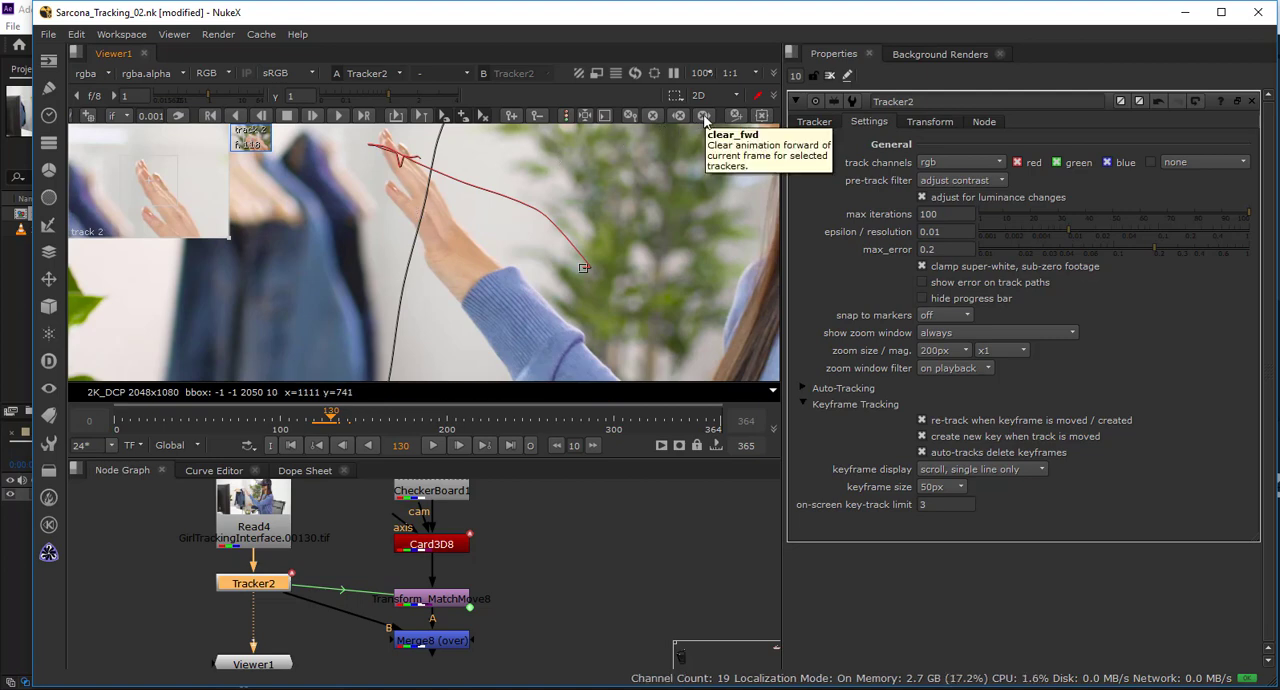
pyautogui.click(703, 114)
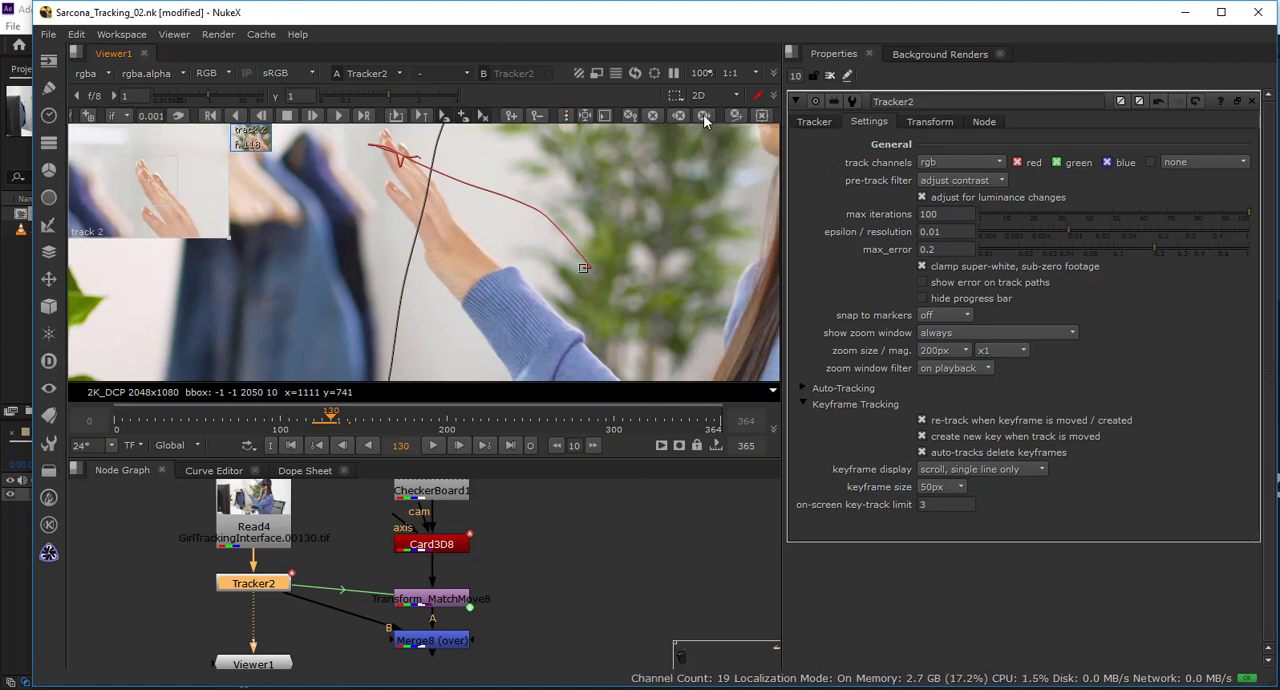
# View the Merge8 composite with all node properties closed, and scrub to frame 97 to check the checkerboard against the hand.
pyautogui.click(321, 422)
pyautogui.moveTo(321, 422); pyautogui.dragTo(368, 421)
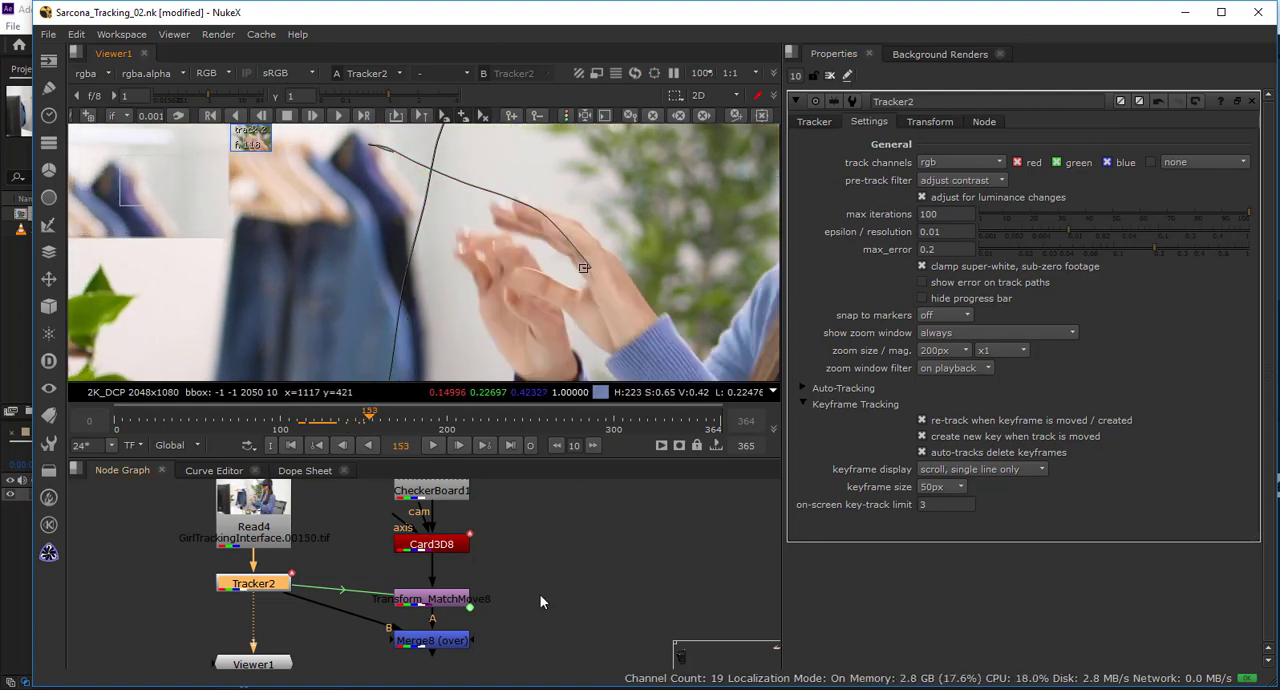
pyautogui.moveTo(540, 594); pyautogui.dragTo(570, 520)
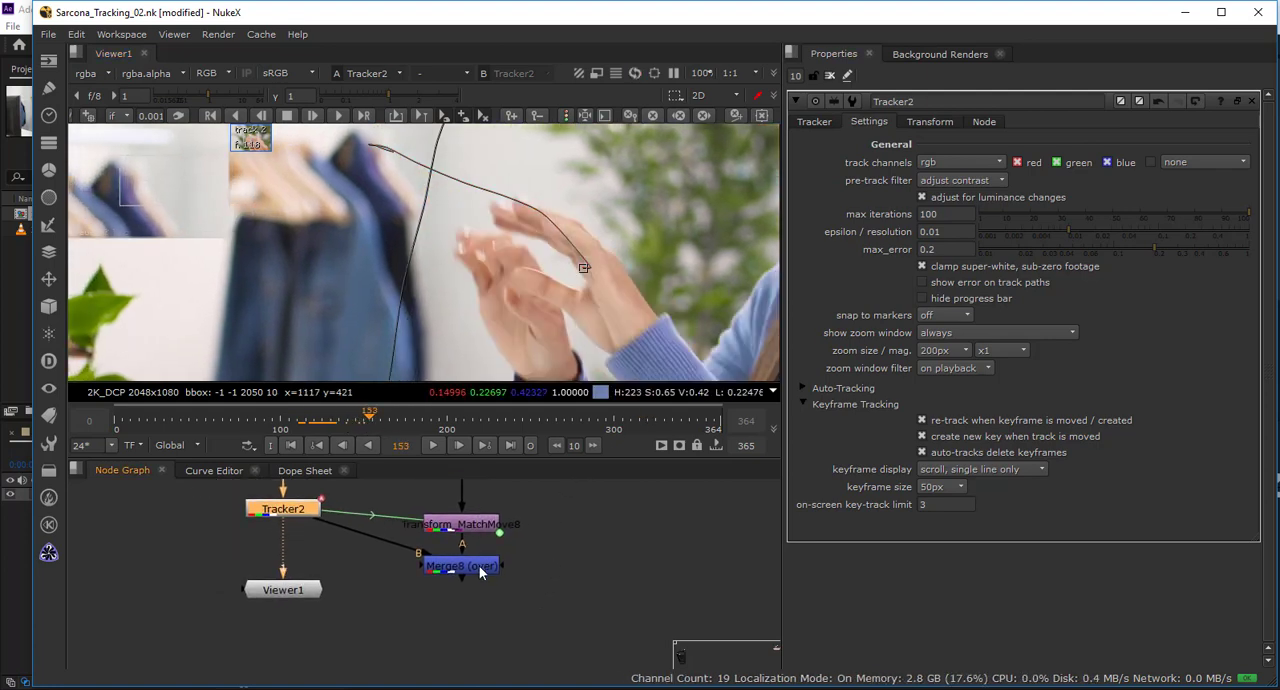
pyautogui.click(480, 571)
pyautogui.press('1')
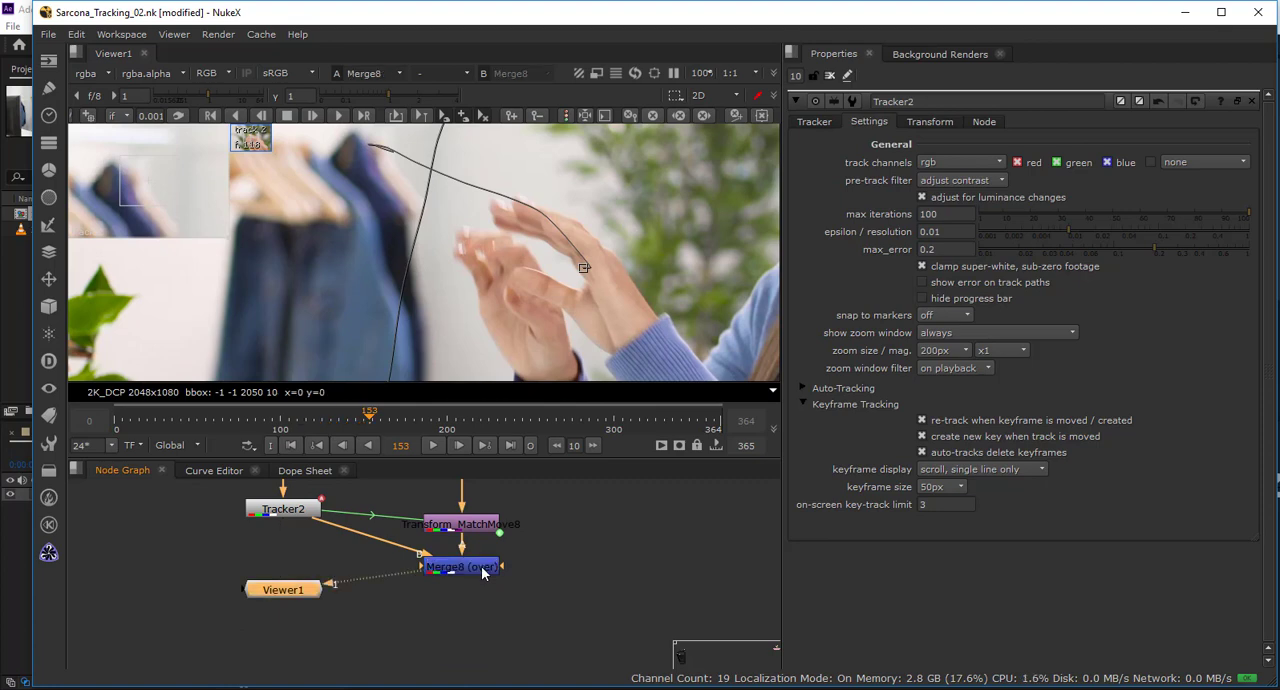
pyautogui.click(829, 75)
pyautogui.scroll(-5, 583, 266)
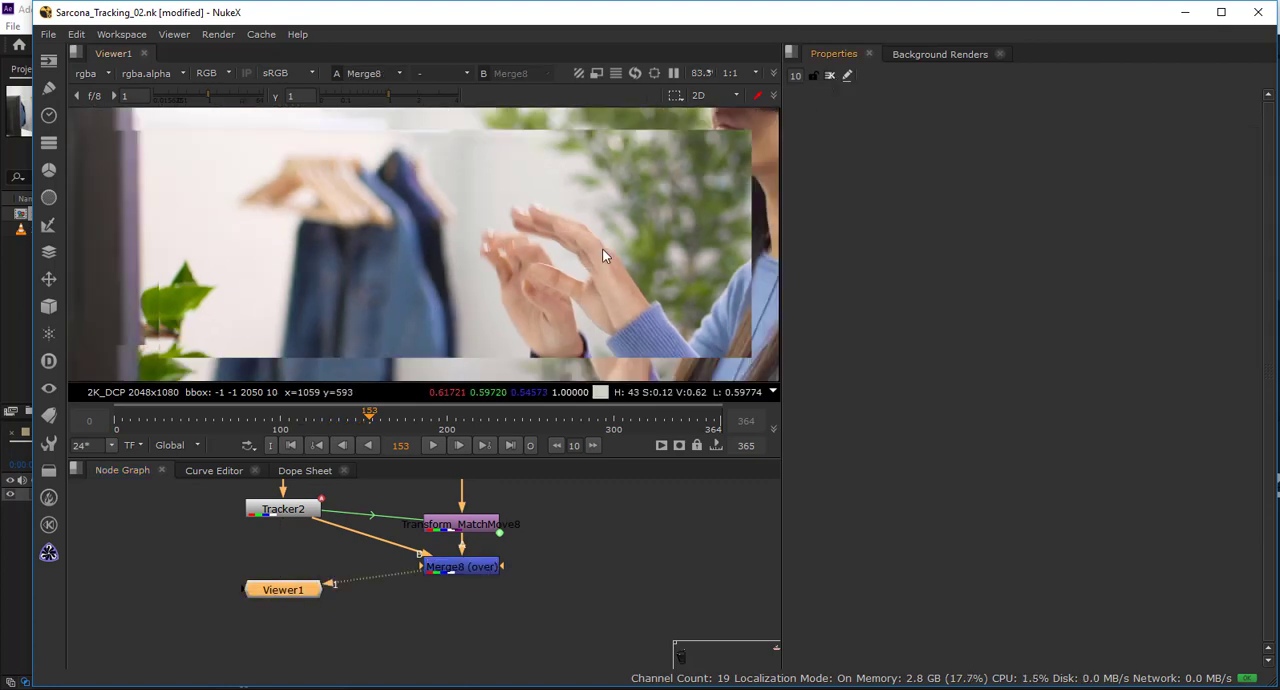
pyautogui.scroll(-1, 486, 277)
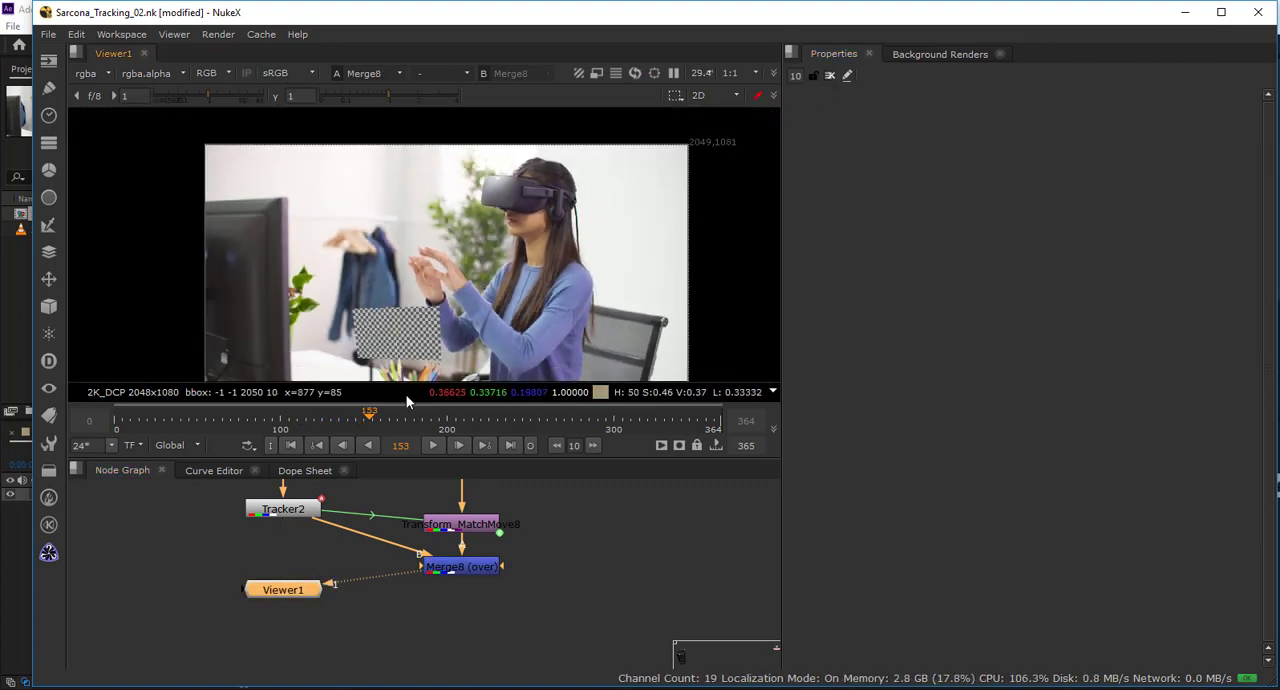
pyautogui.moveTo(285, 425)
pyautogui.mouseDown()
pyautogui.moveTo(194, 427)
pyautogui.moveTo(277, 427)
pyautogui.mouseUp()
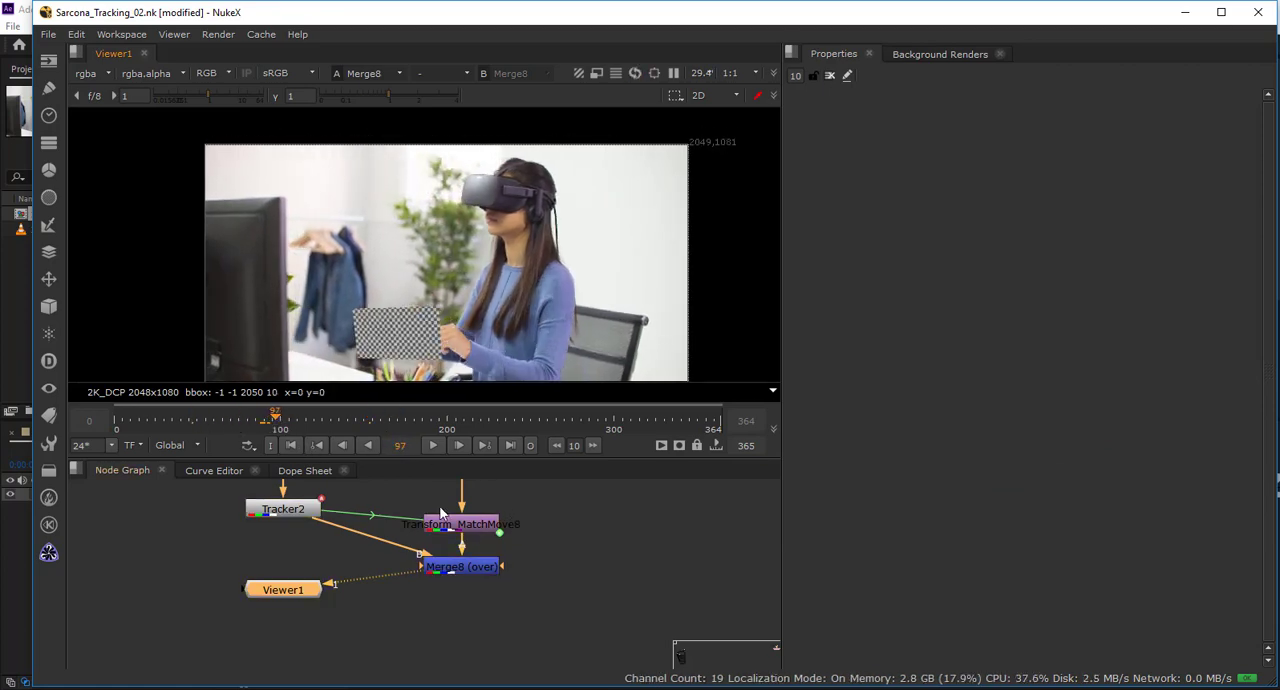
# Reopen Tracker2, try track 2 as the only translation source at frame 80, and restore translation to track 1.
pyautogui.moveTo(354, 517); pyautogui.dragTo(349, 542)
pyautogui.doubleClick(300, 538)
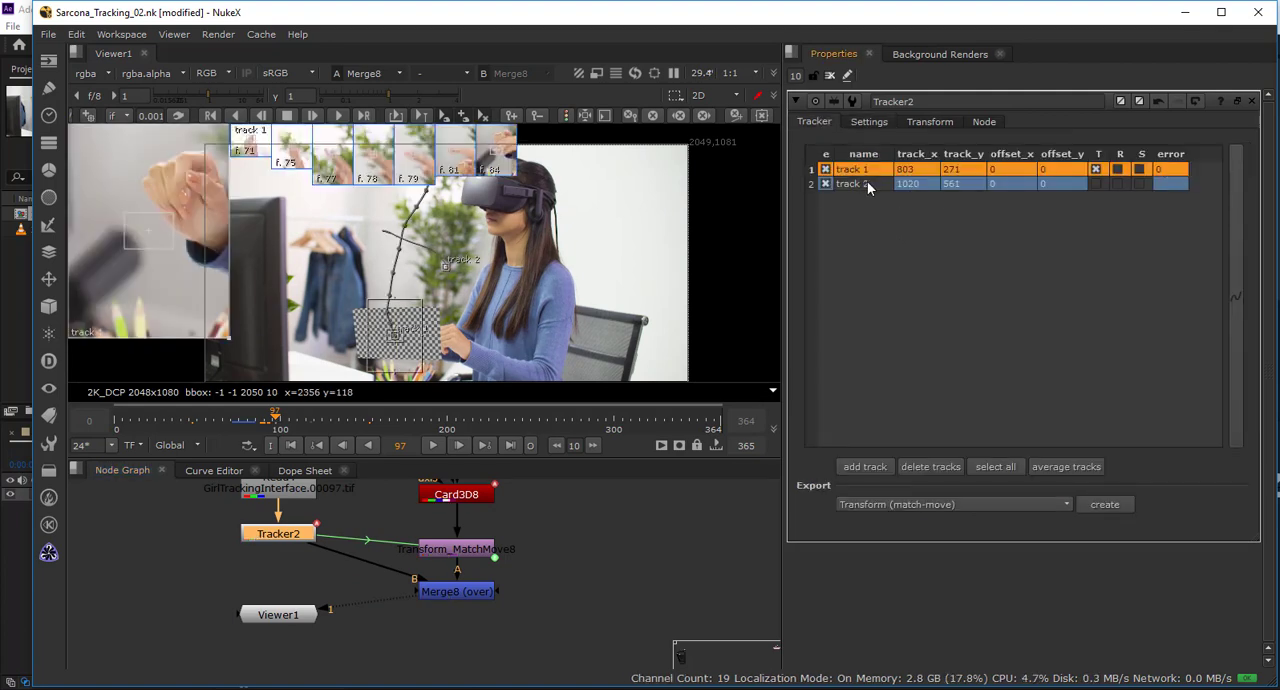
pyautogui.click(1096, 171)
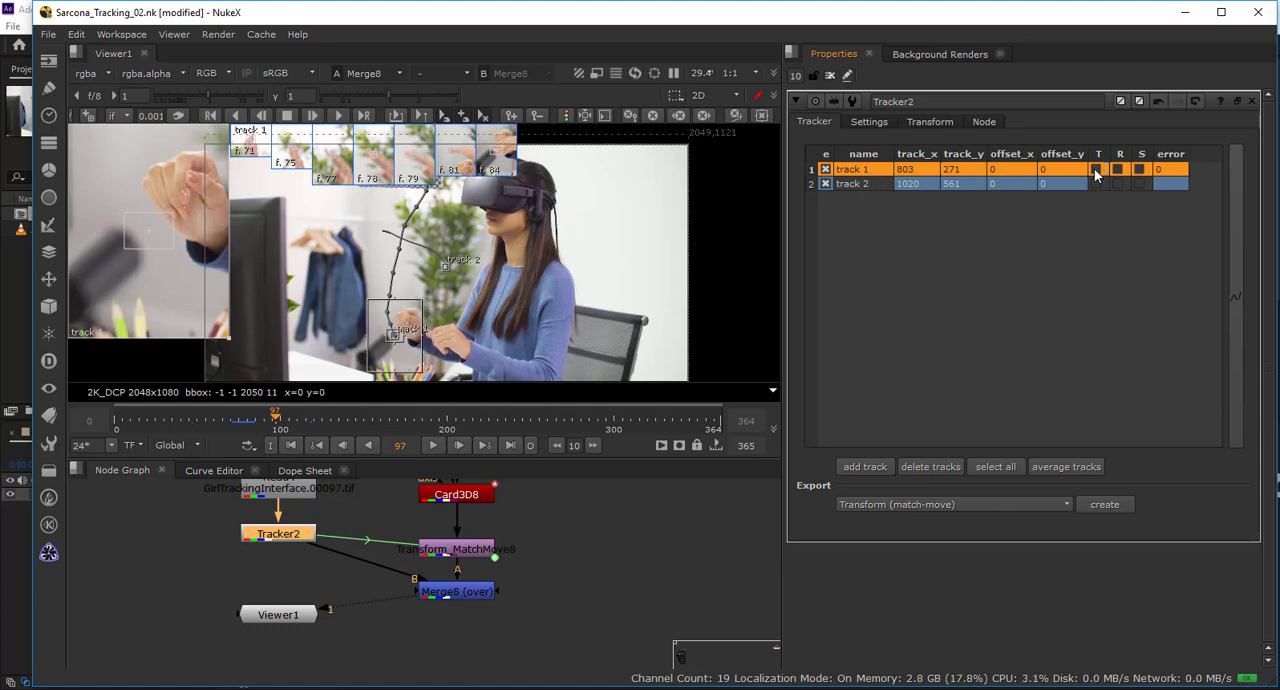
pyautogui.click(1096, 184)
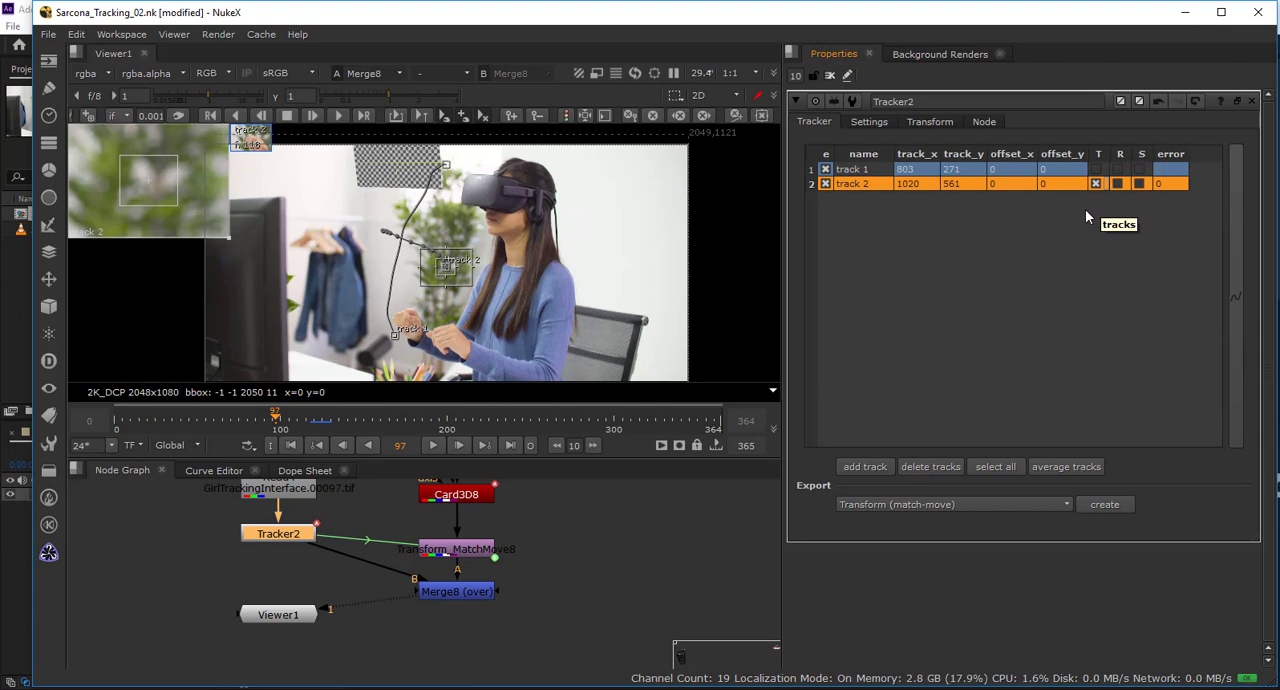
pyautogui.moveTo(277, 421); pyautogui.dragTo(246, 418)
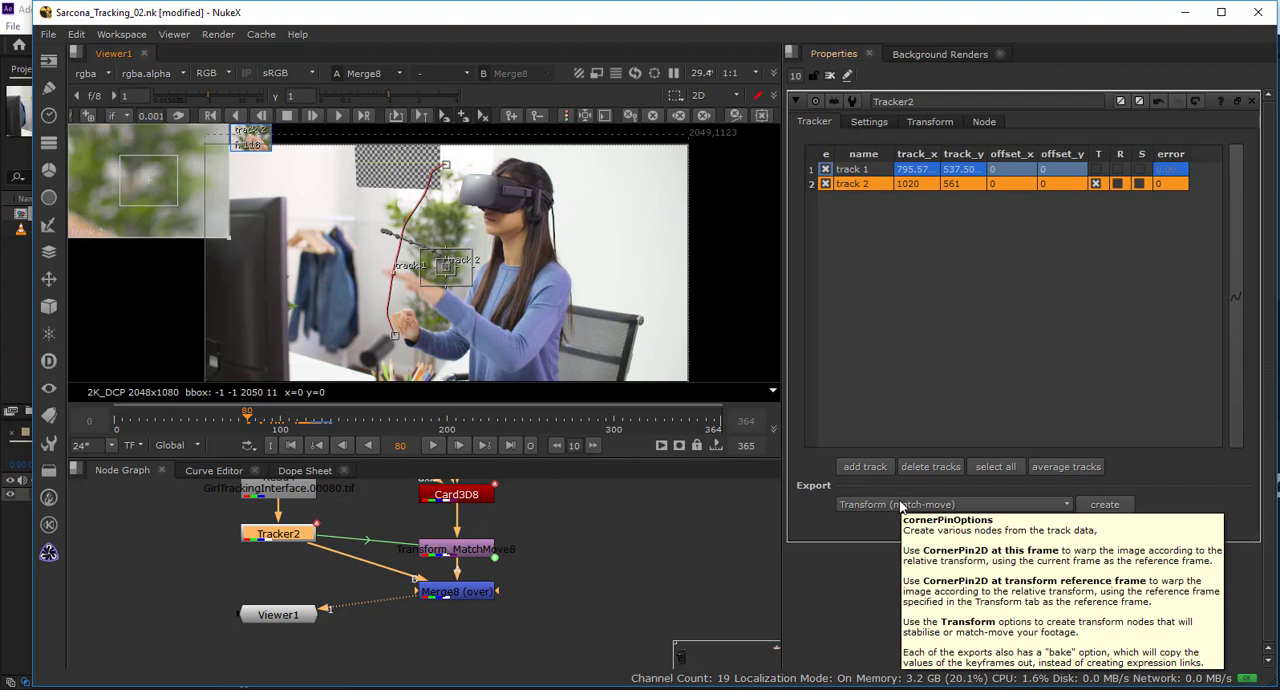
pyautogui.click(1096, 183)
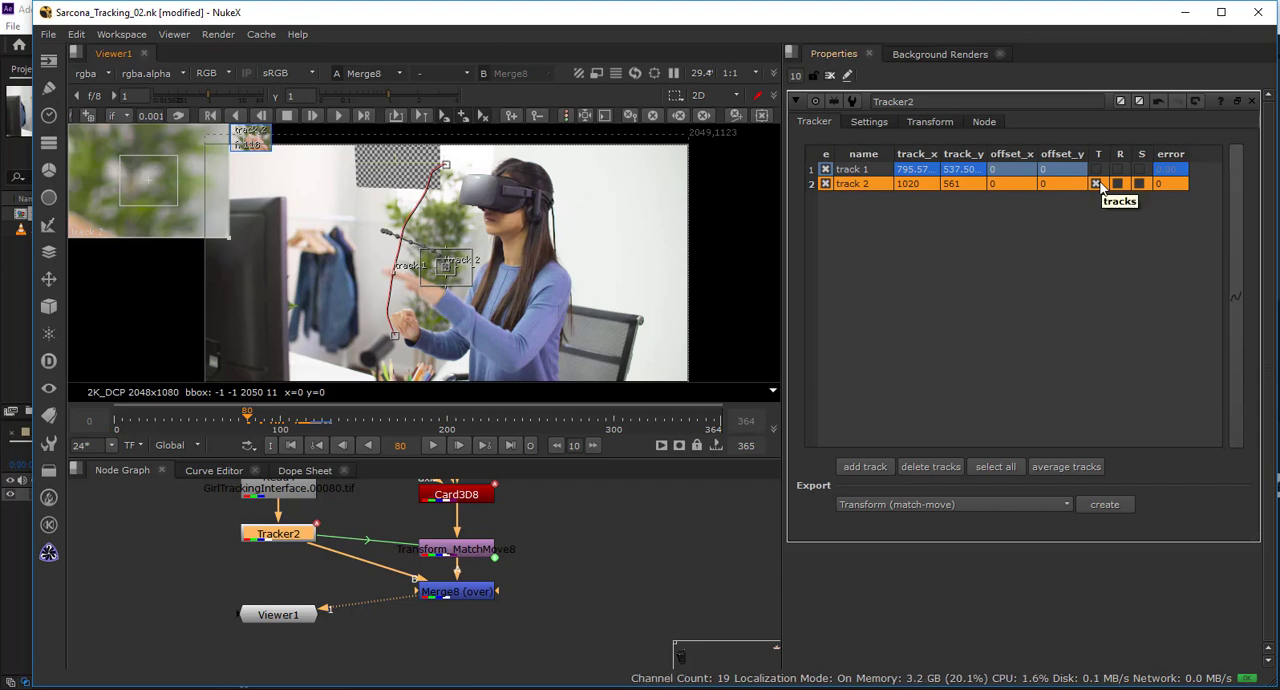
pyautogui.click(1097, 169)
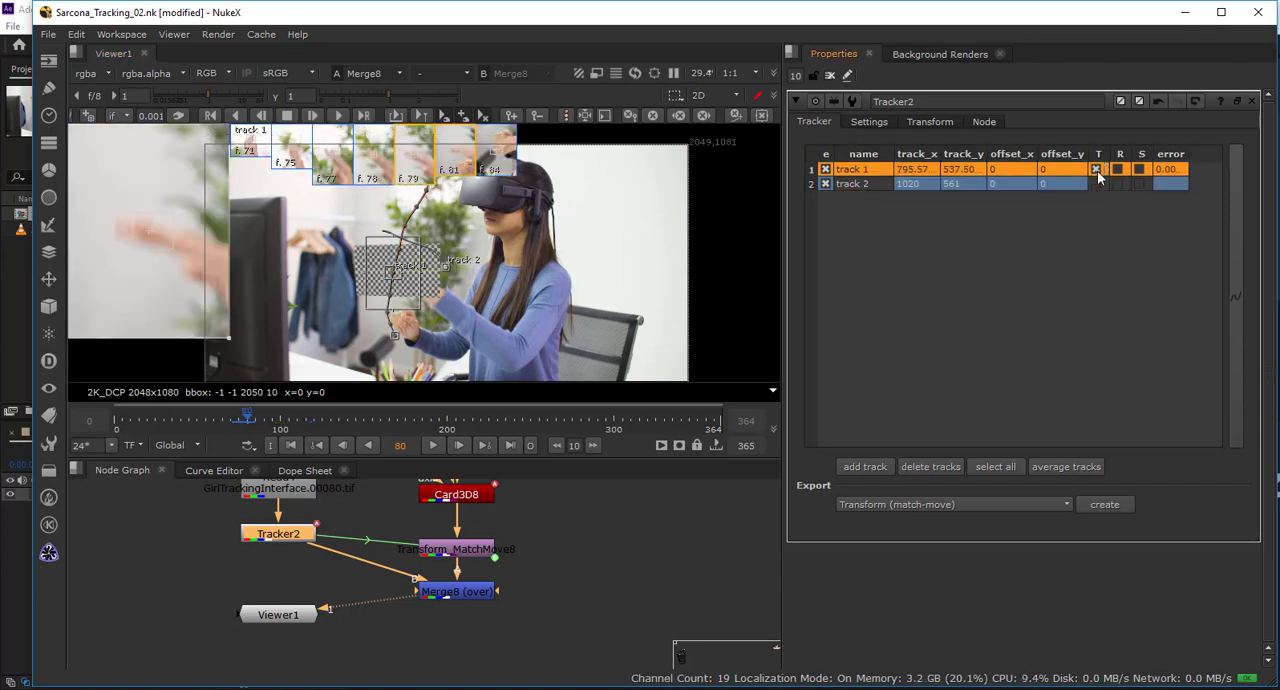
# Export track 1 as a Transform (match-move, baked) node and place it beside the Card3D8 branch.
pyautogui.click(985, 505)
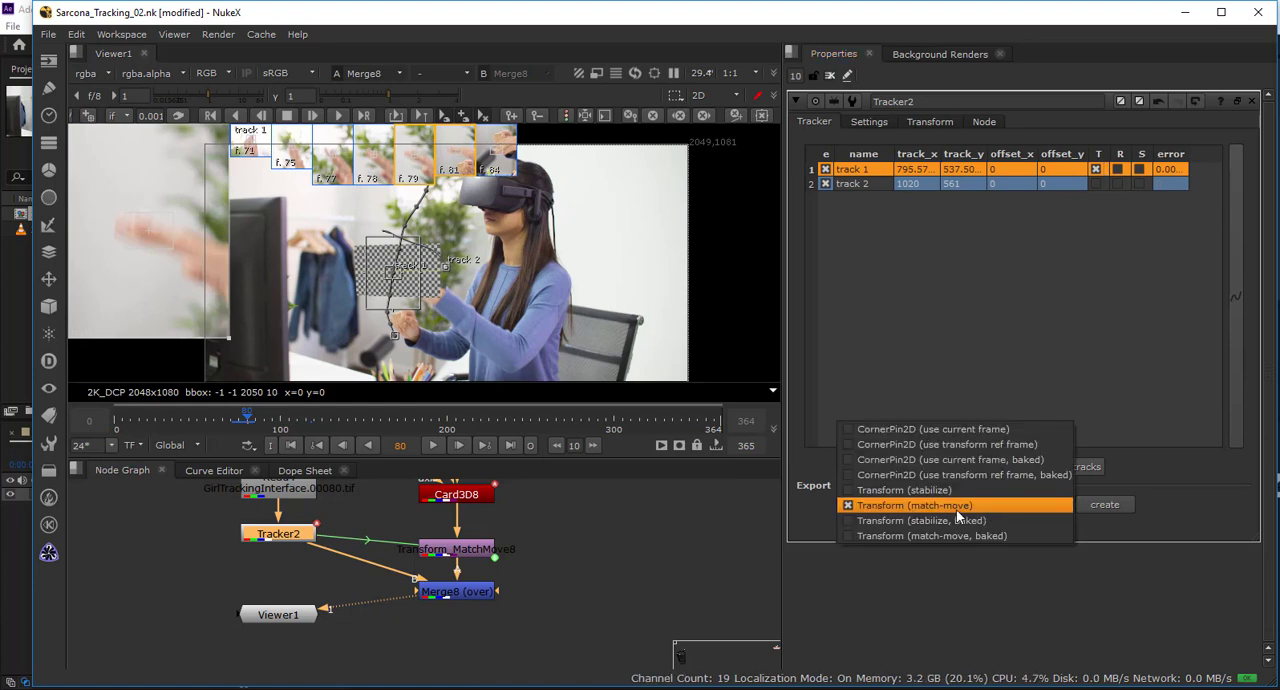
pyautogui.click(911, 536)
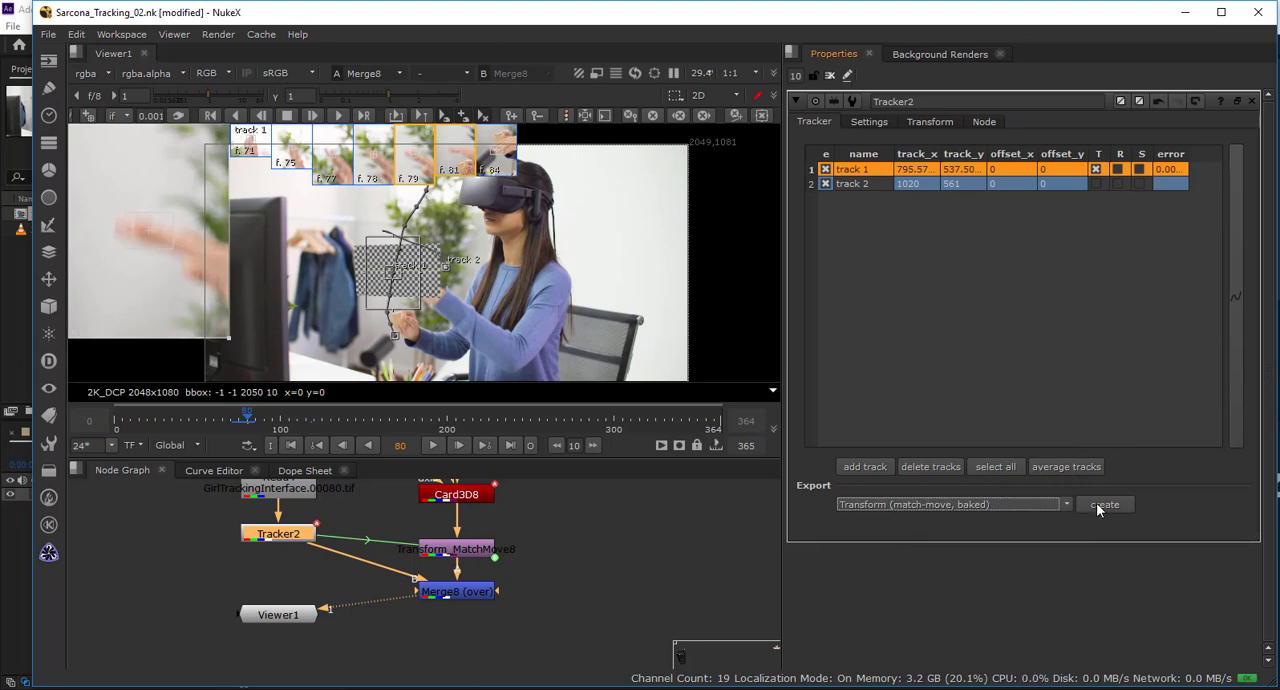
pyautogui.click(1096, 503)
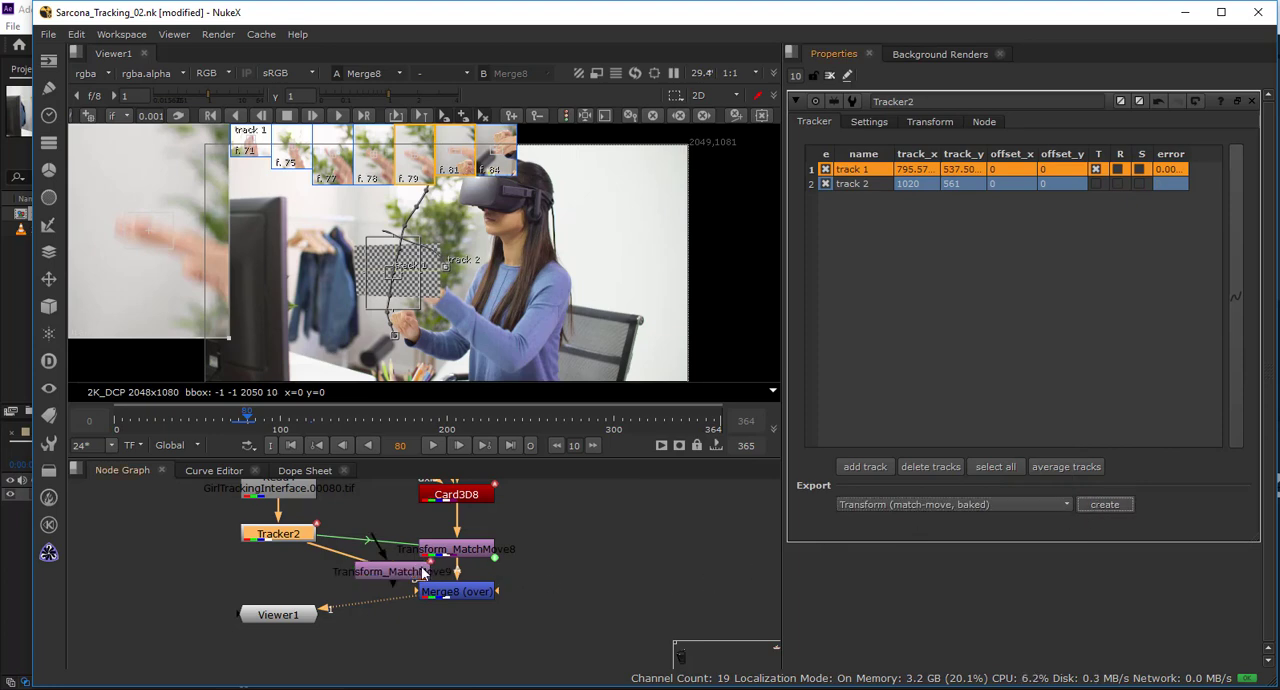
pyautogui.moveTo(425, 572); pyautogui.dragTo(652, 541)
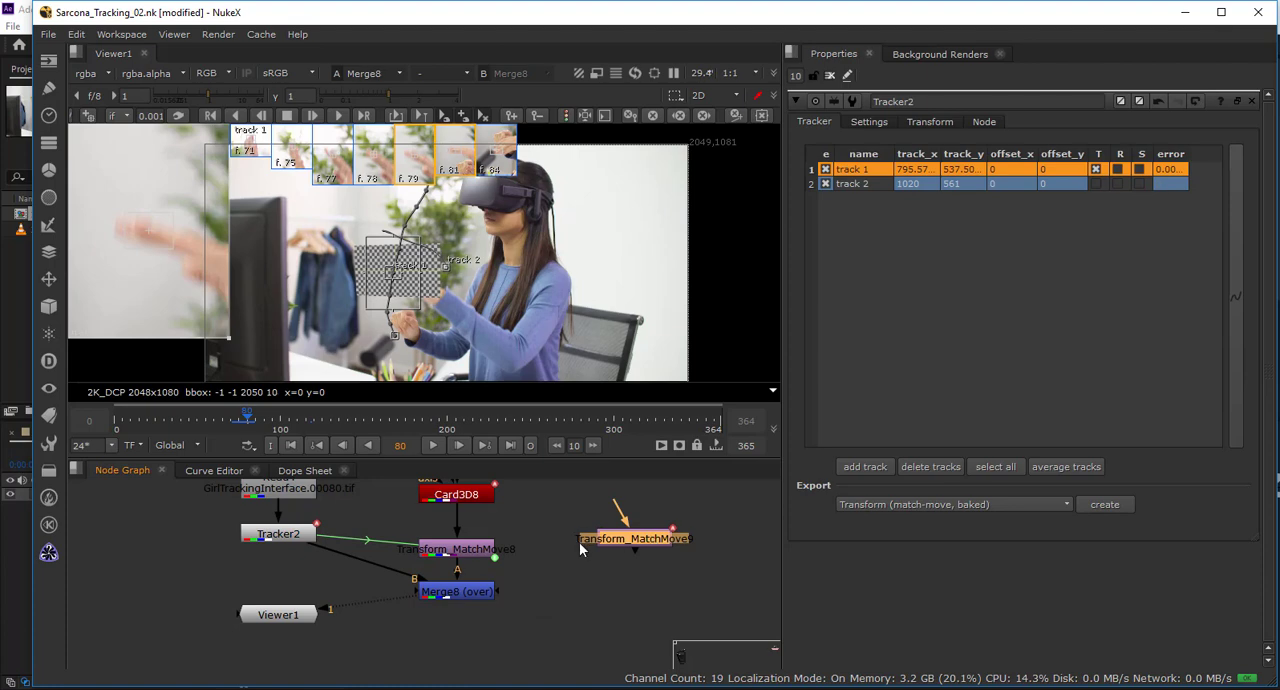
pyautogui.scroll(3, 580, 540)
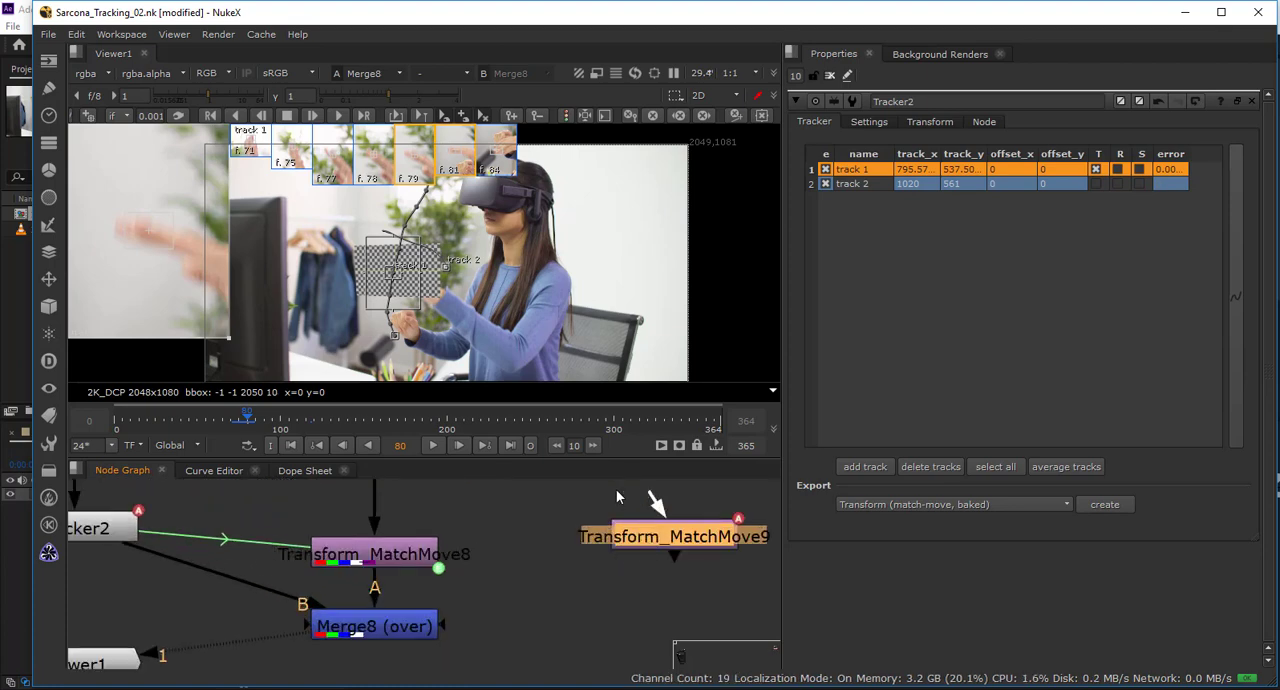
pyautogui.moveTo(666, 542); pyautogui.dragTo(626, 558)
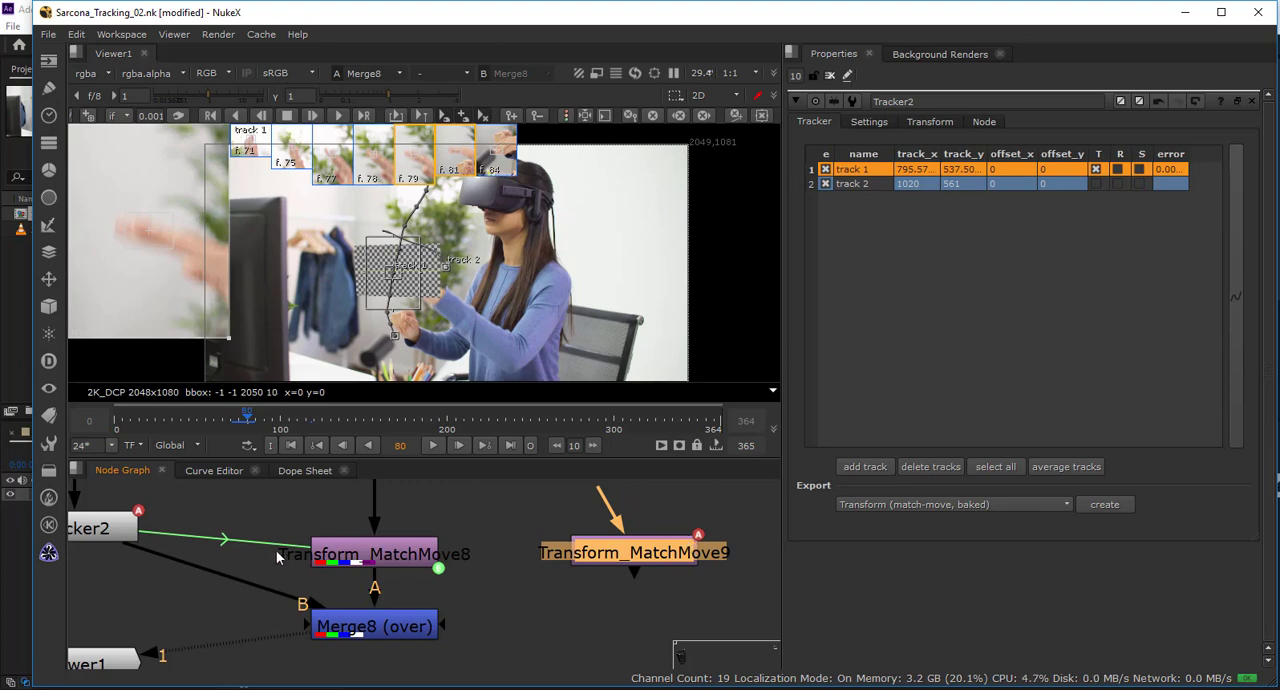
# Delete the linked Transform_MatchMove8 and insert the baked Transform_MatchMove9 between Card3D8 and Merge8.
pyautogui.click(377, 563)
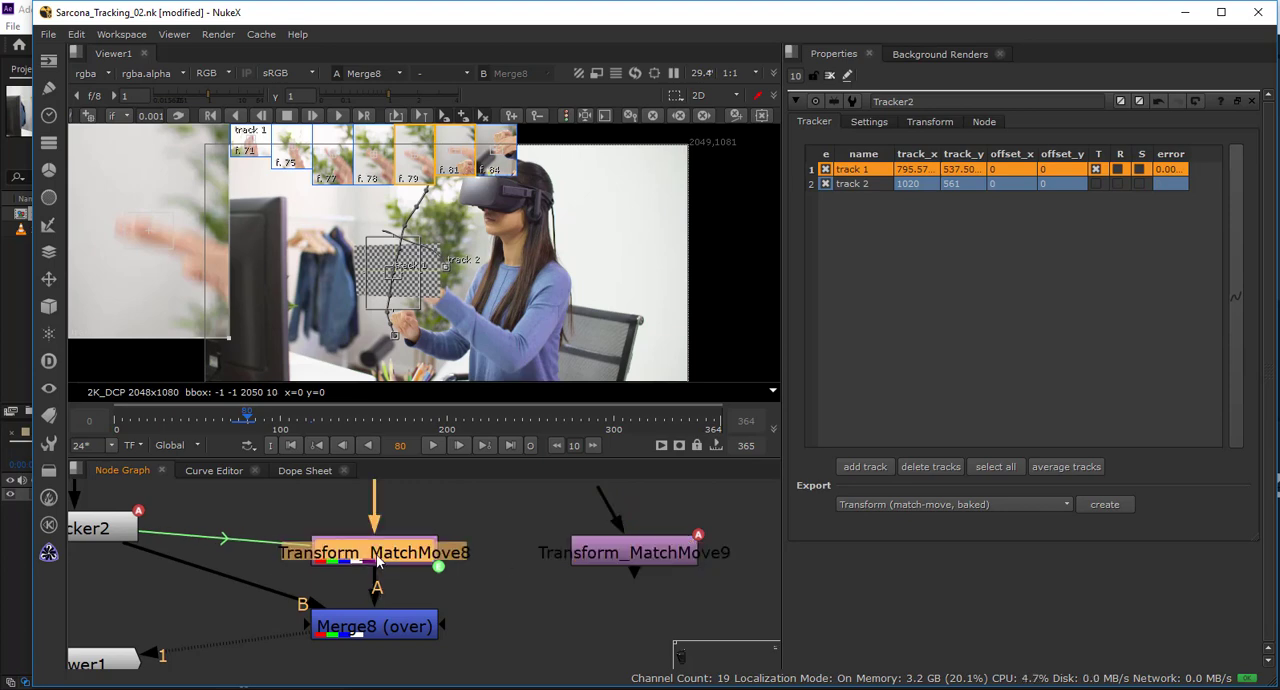
pyautogui.press('Delete')
pyautogui.moveTo(572, 552); pyautogui.dragTo(312, 533)
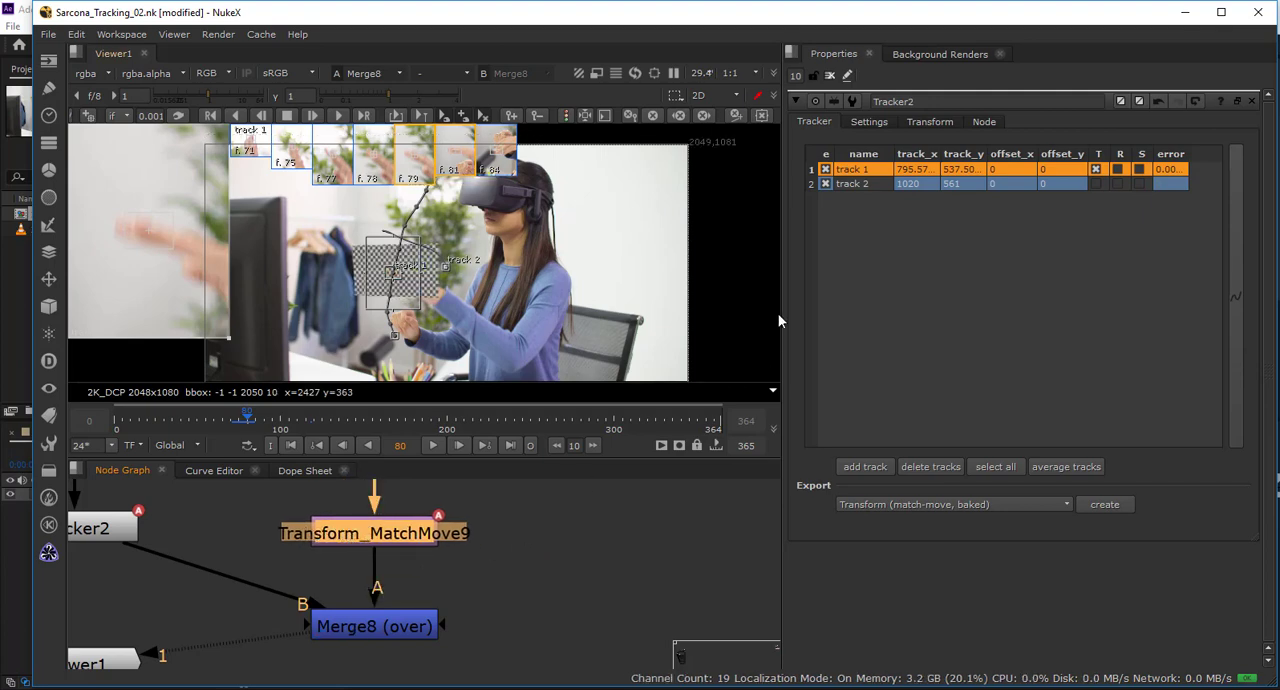
# Switch Tracker2's translation to track 2 only, export a second baked match-move transform and place it beside the Card3D8 branch.
pyautogui.click(1096, 184)
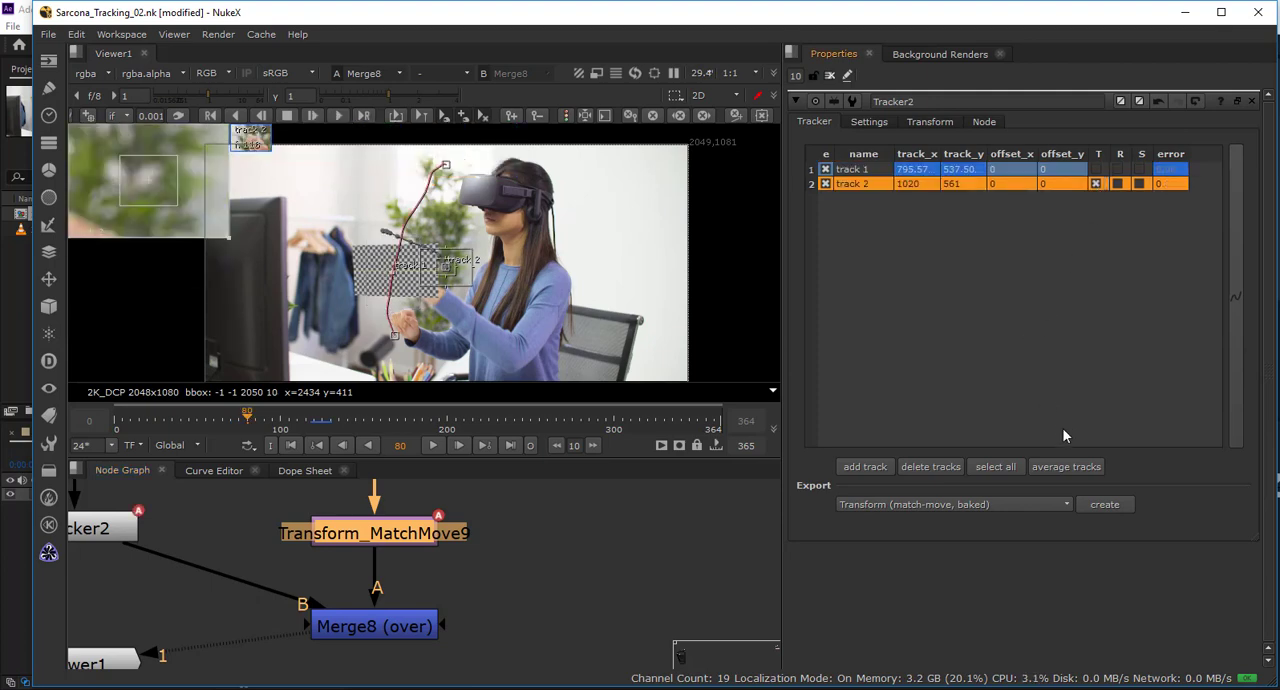
pyautogui.click(1112, 504)
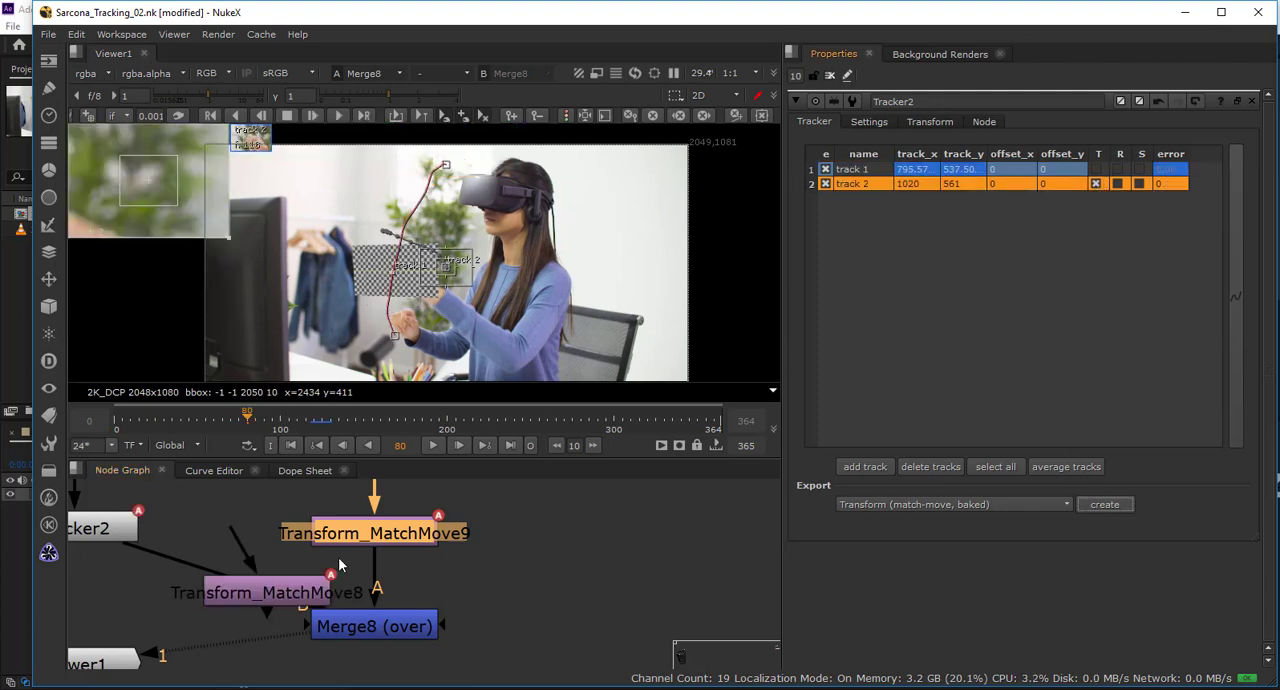
pyautogui.moveTo(281, 591); pyautogui.dragTo(602, 565)
pyautogui.scroll(-5, 541, 580)
pyautogui.scroll(2, 523, 613)
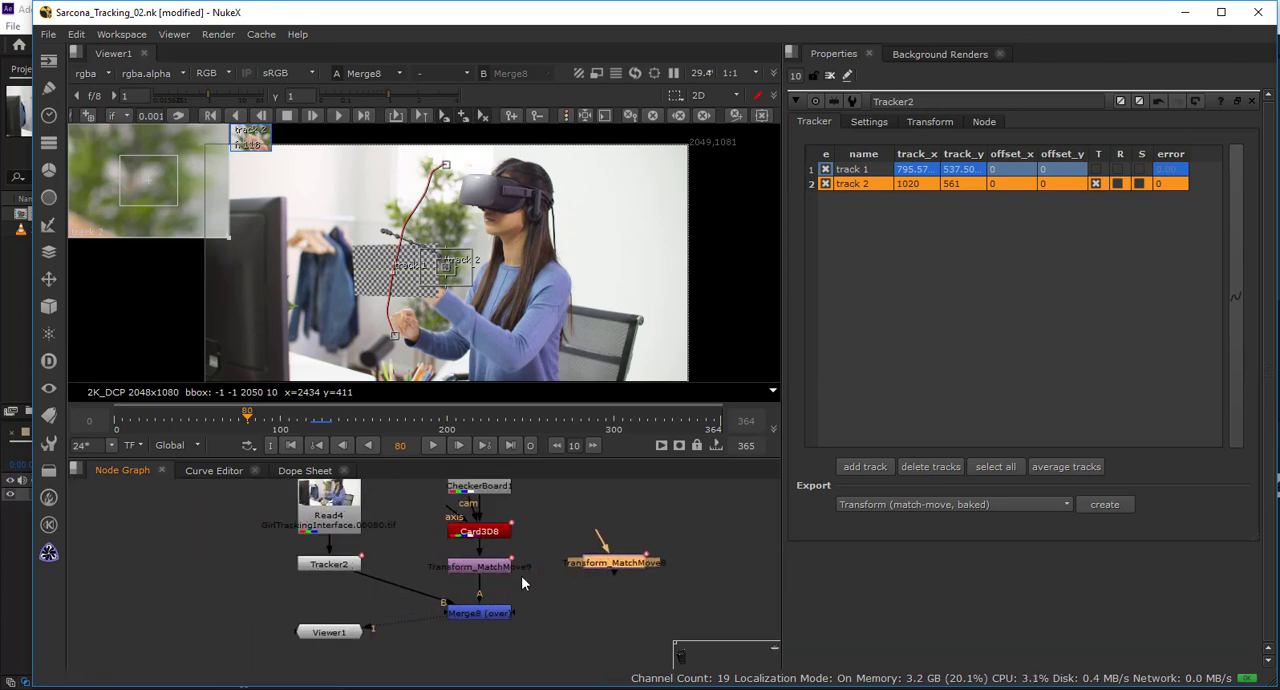
# Rearrange the enlarged node graph with Read4 and Tracker2 beside Merge8 and Viewer1 directly beneath it.
pyautogui.press('space')
pyautogui.scroll(4, 531, 440)
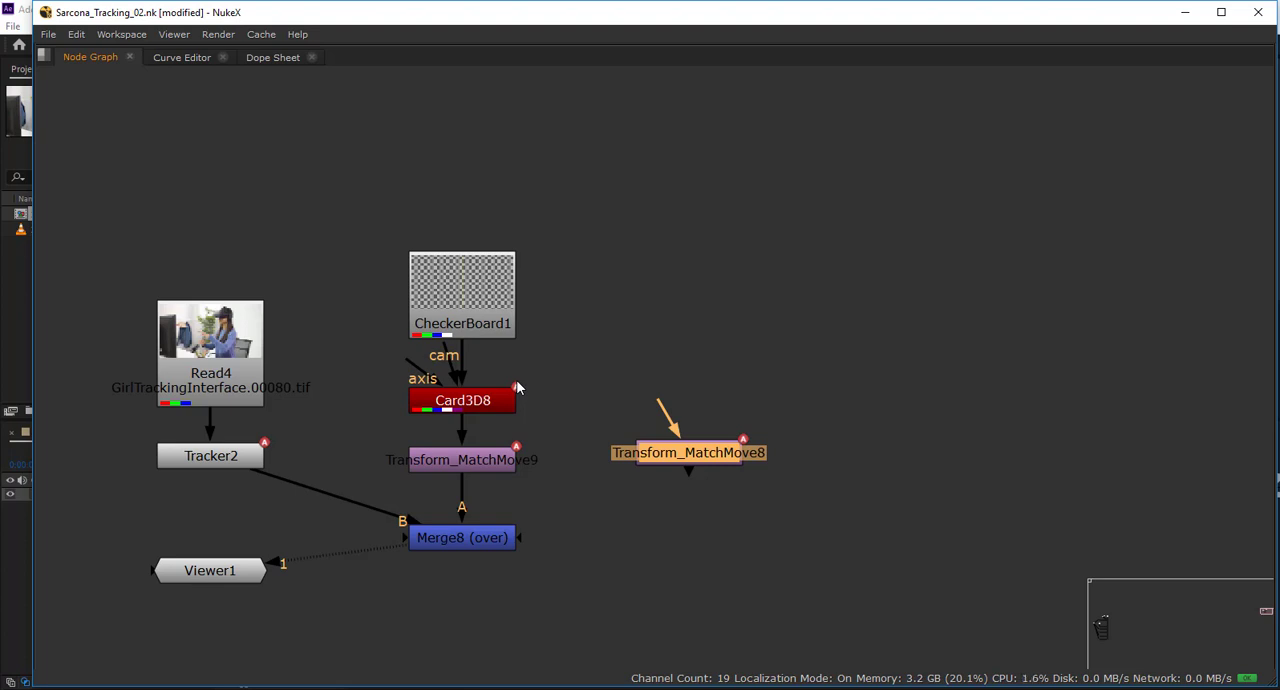
pyautogui.moveTo(120, 266); pyautogui.dragTo(287, 480)
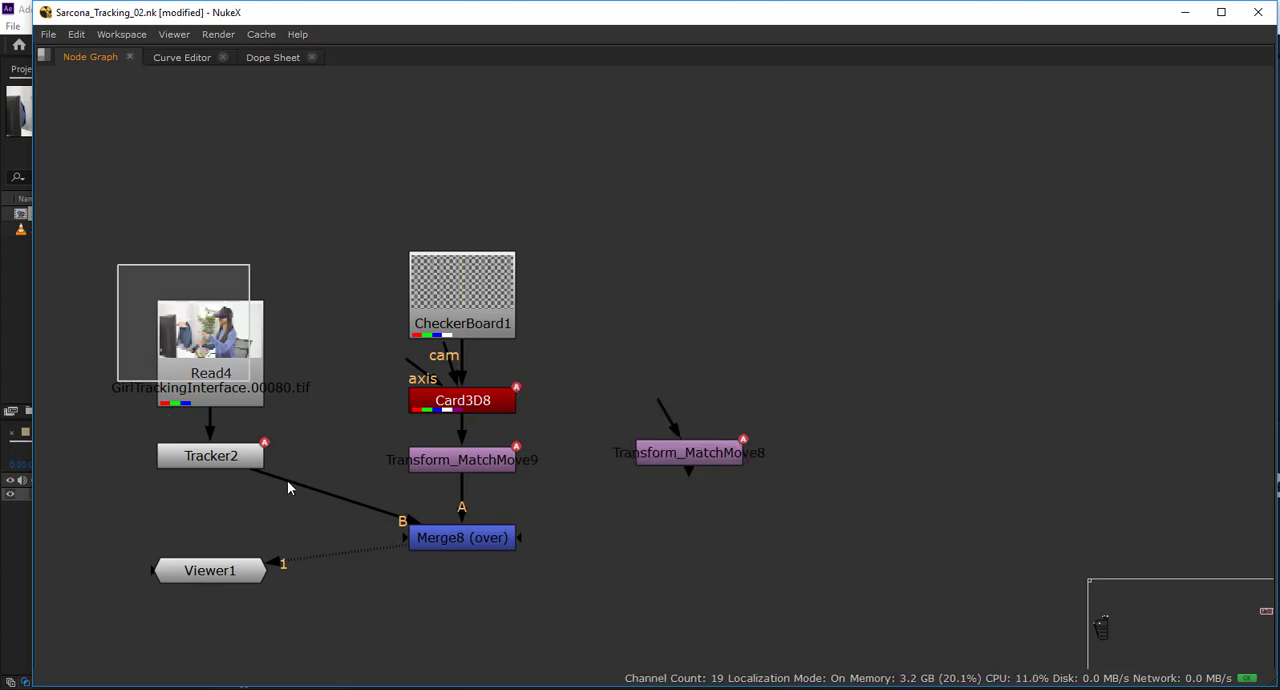
pyautogui.moveTo(216, 458); pyautogui.dragTo(119, 562)
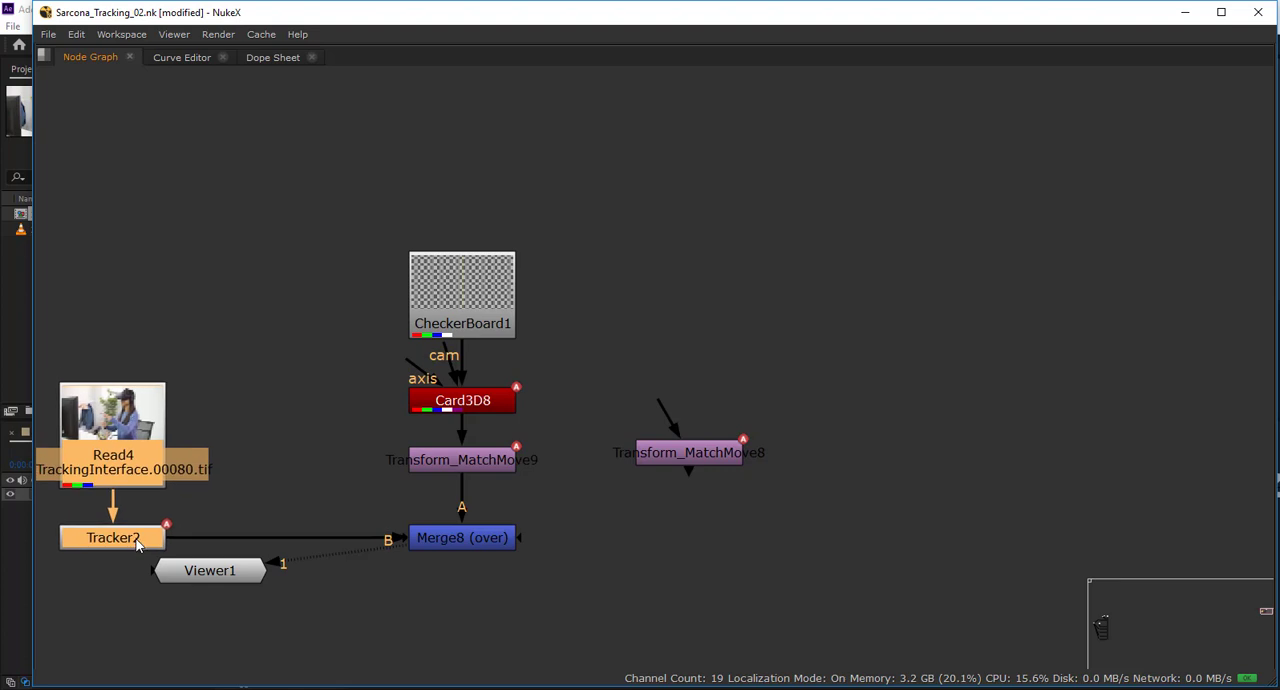
pyautogui.moveTo(210, 572); pyautogui.dragTo(464, 646)
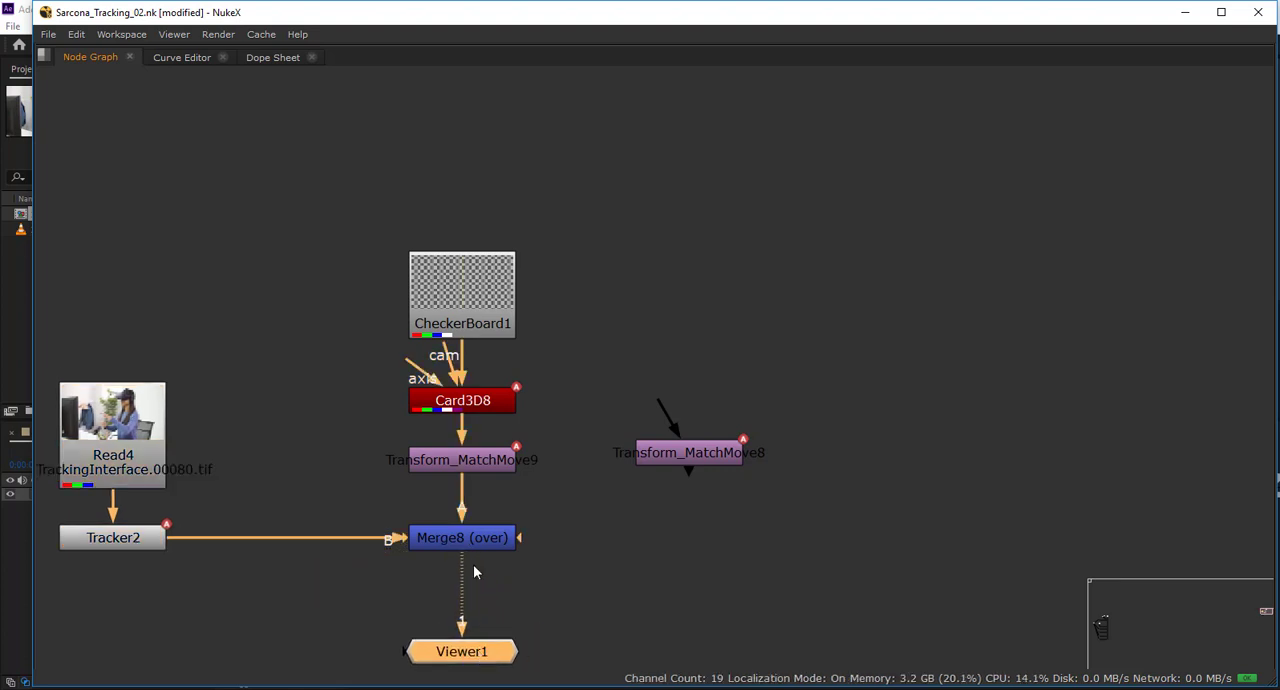
# Move Read4 farther above Tracker2 and align Transform_MatchMove8 level with Transform_MatchMove9 in the node graph.
pyautogui.moveTo(353, 532); pyautogui.dragTo(437, 394)
pyautogui.moveTo(224, 280); pyautogui.dragTo(218, 226)
pyautogui.click(203, 393)
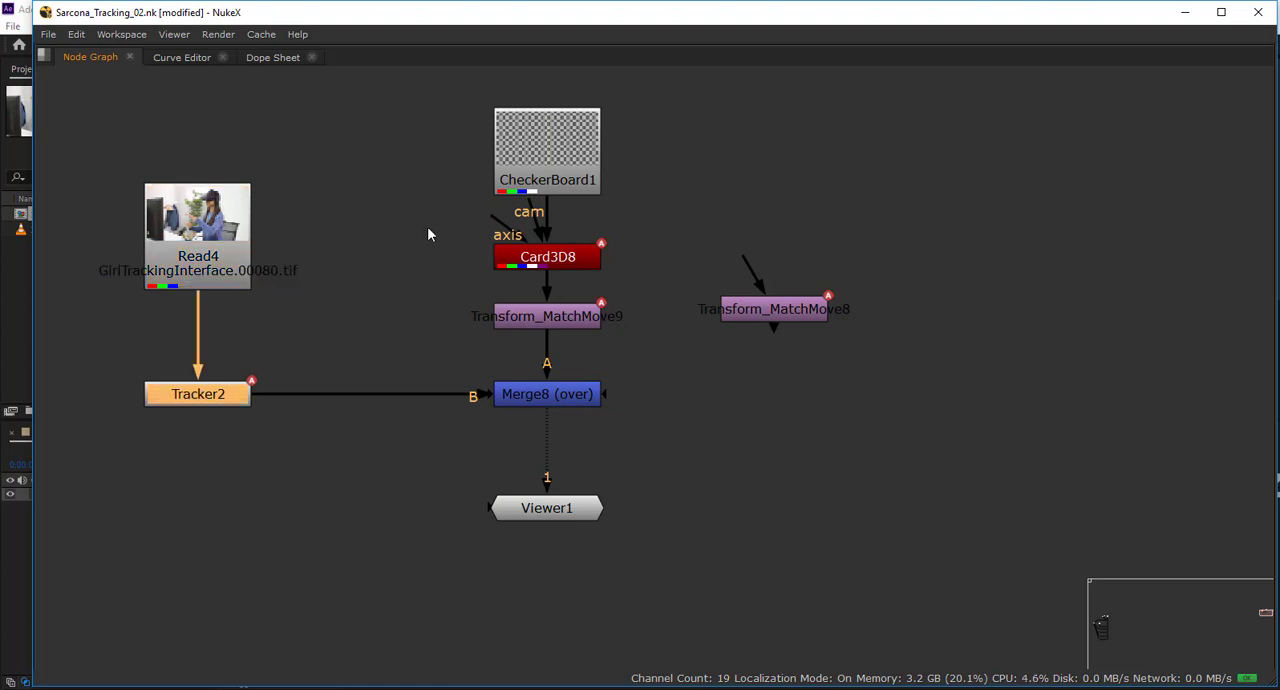
pyautogui.moveTo(303, 262); pyautogui.dragTo(171, 324)
pyautogui.moveTo(308, 122); pyautogui.dragTo(509, 405)
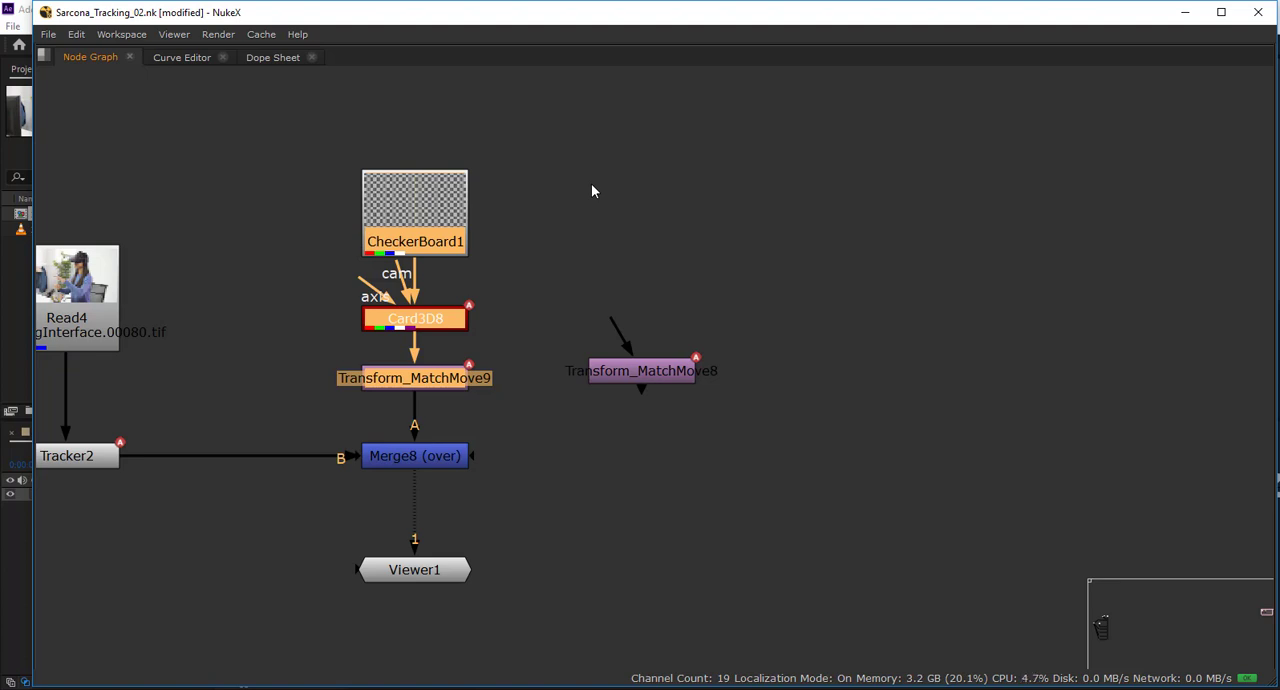
pyautogui.moveTo(634, 376)
pyautogui.mouseDown()
pyautogui.moveTo(653, 400)
pyautogui.moveTo(647, 384)
pyautogui.mouseUp()
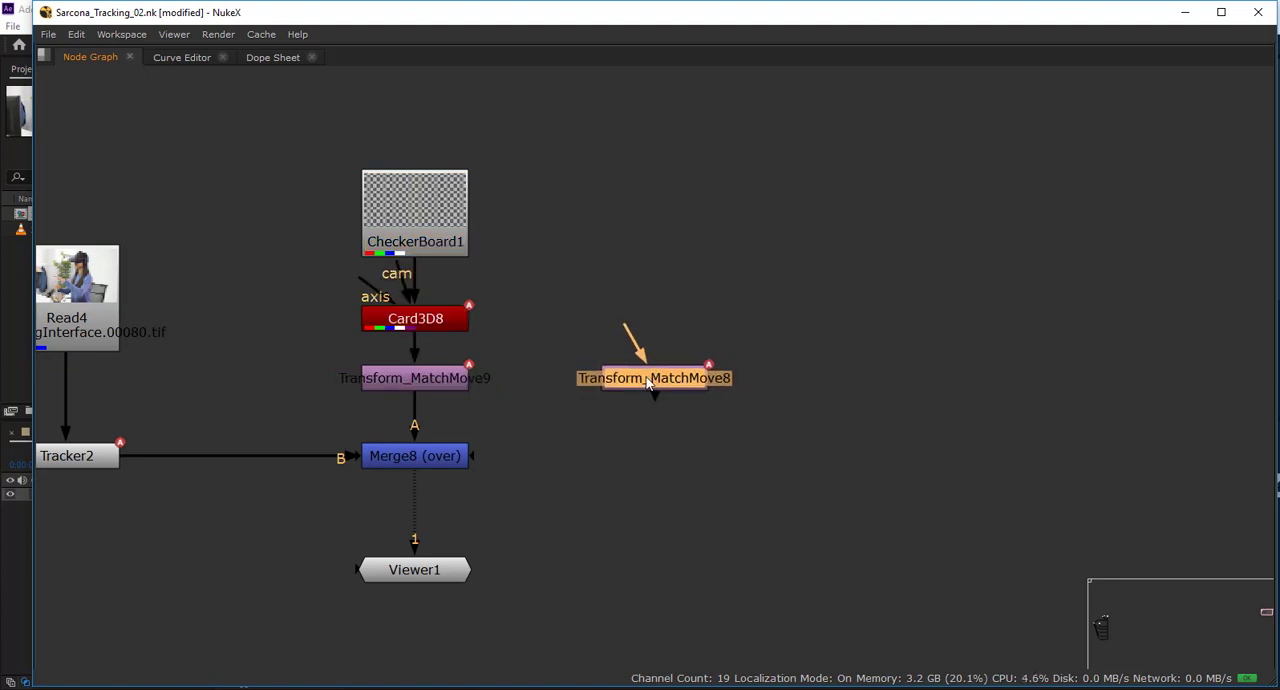
# Duplicate CheckerBoard1 and Card3D8, place the copies above Transform_MatchMove8 and connect the copied card to it.
pyautogui.click(444, 232)
pyautogui.keyDown('shift'); pyautogui.click(446, 324); pyautogui.keyUp('shift')
pyautogui.hotkey('ctrl', 'c')
pyautogui.click(581, 241)
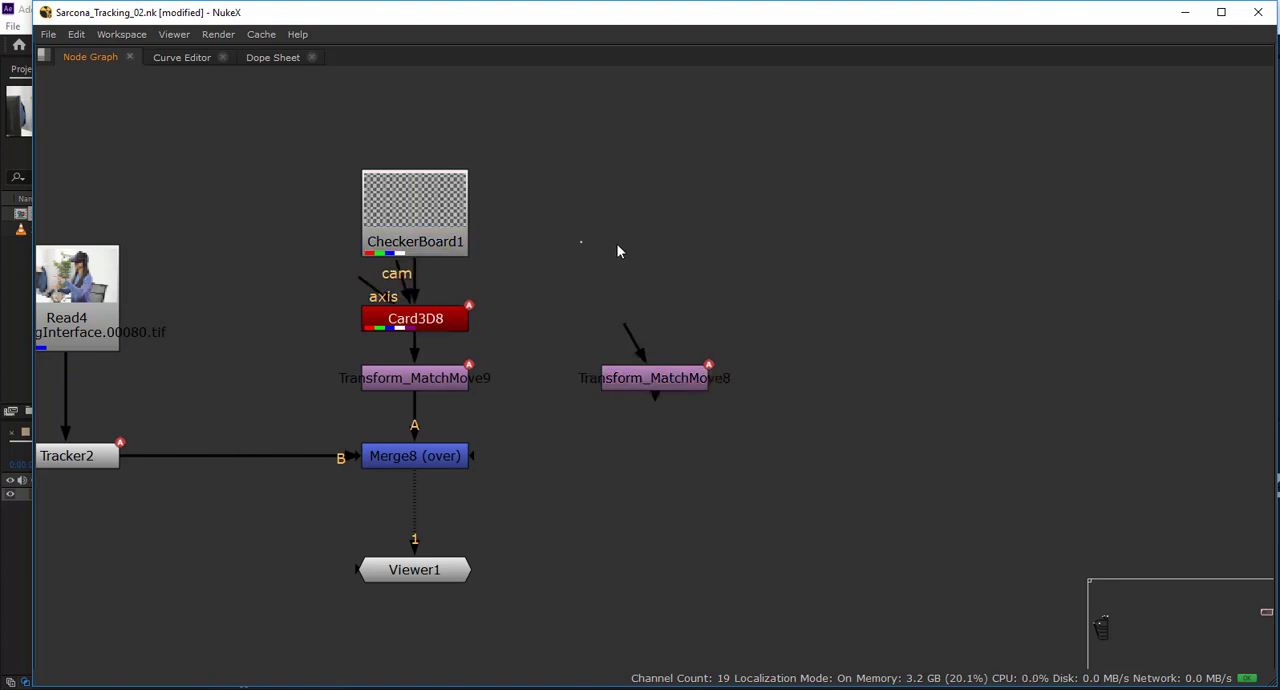
pyautogui.hotkey('ctrl', 'v')
pyautogui.moveTo(617, 253); pyautogui.dragTo(693, 198)
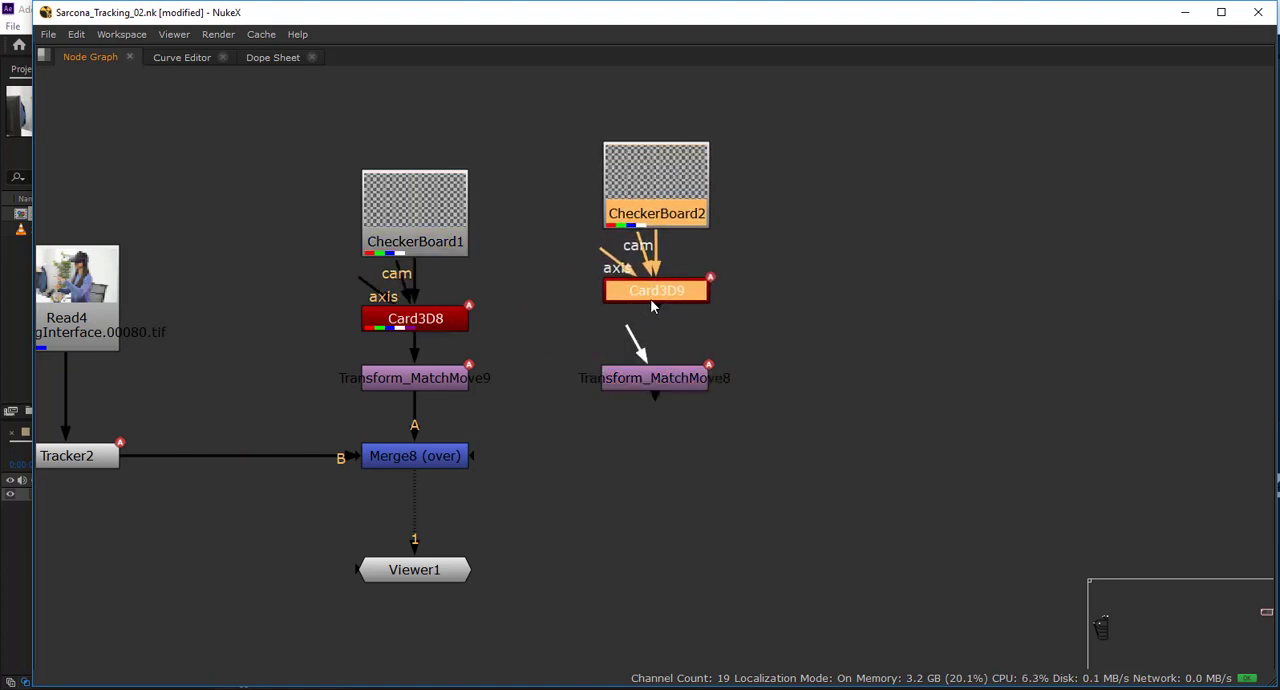
pyautogui.moveTo(651, 306); pyautogui.dragTo(649, 323)
pyautogui.click(748, 390)
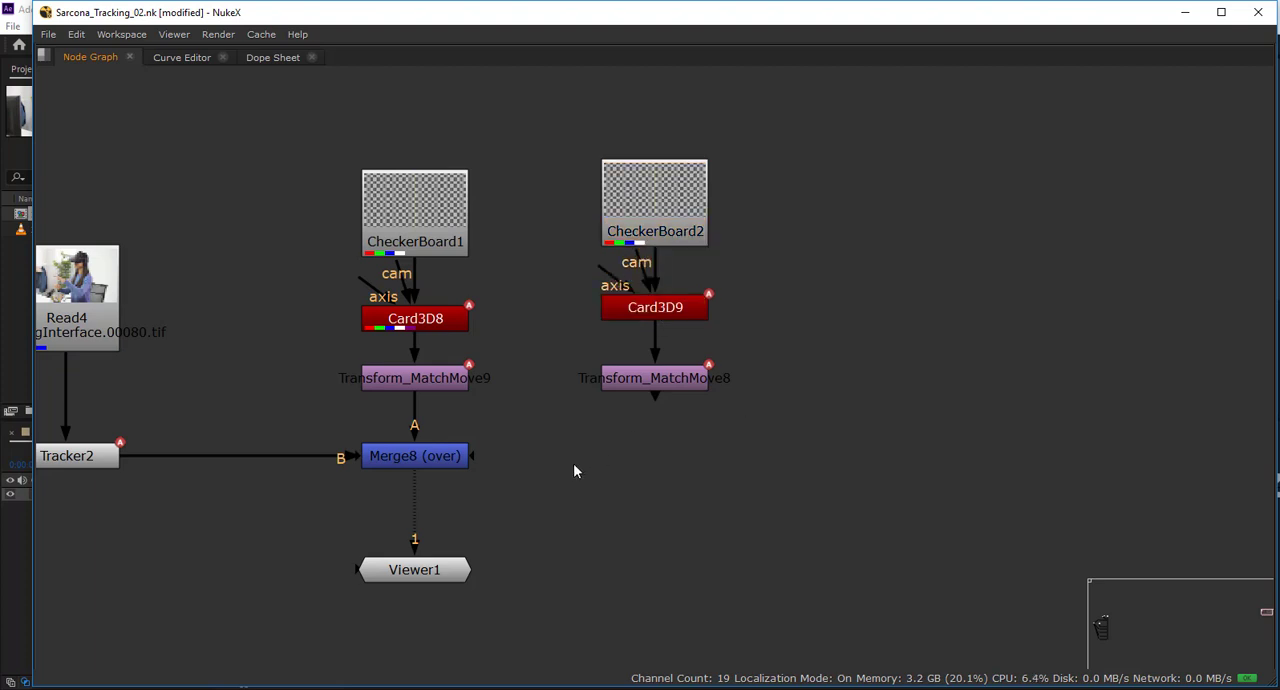
# Add a second Merge beneath Transform_MatchMove8, with its A input from Merge8 and its B input from Transform_MatchMove8.
pyautogui.press('m')
pyautogui.moveTo(598, 440); pyautogui.dragTo(455, 455)
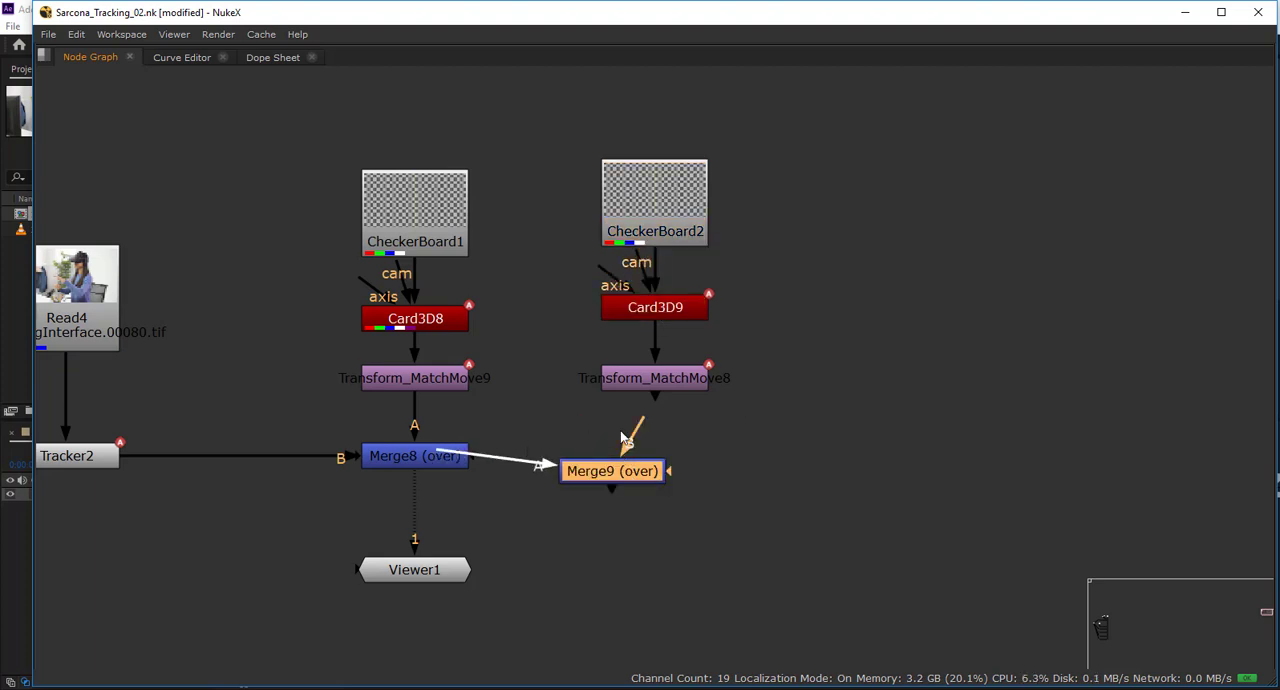
pyautogui.moveTo(624, 438); pyautogui.dragTo(655, 392)
pyautogui.moveTo(645, 472); pyautogui.dragTo(682, 466)
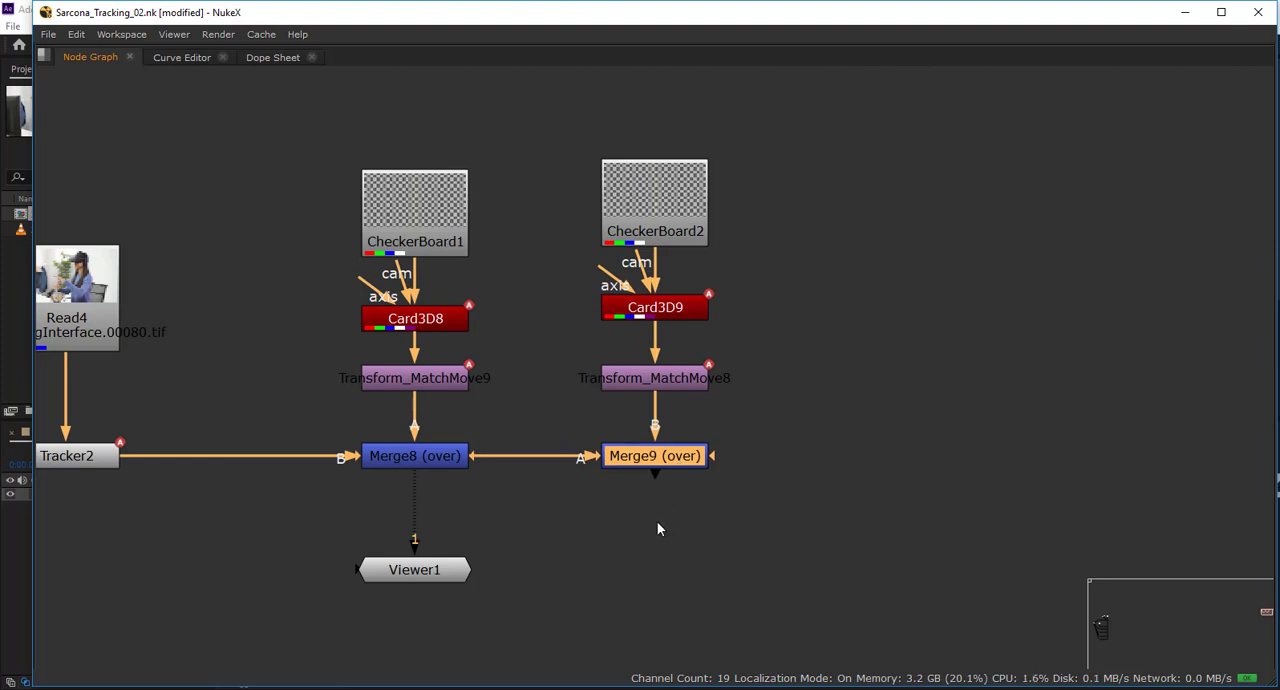
# Restore the full workspace layout and show Merge9's output in the viewer.
pyautogui.moveTo(578, 486); pyautogui.dragTo(500, 500)
pyautogui.moveTo(492, 363); pyautogui.dragTo(684, 415)
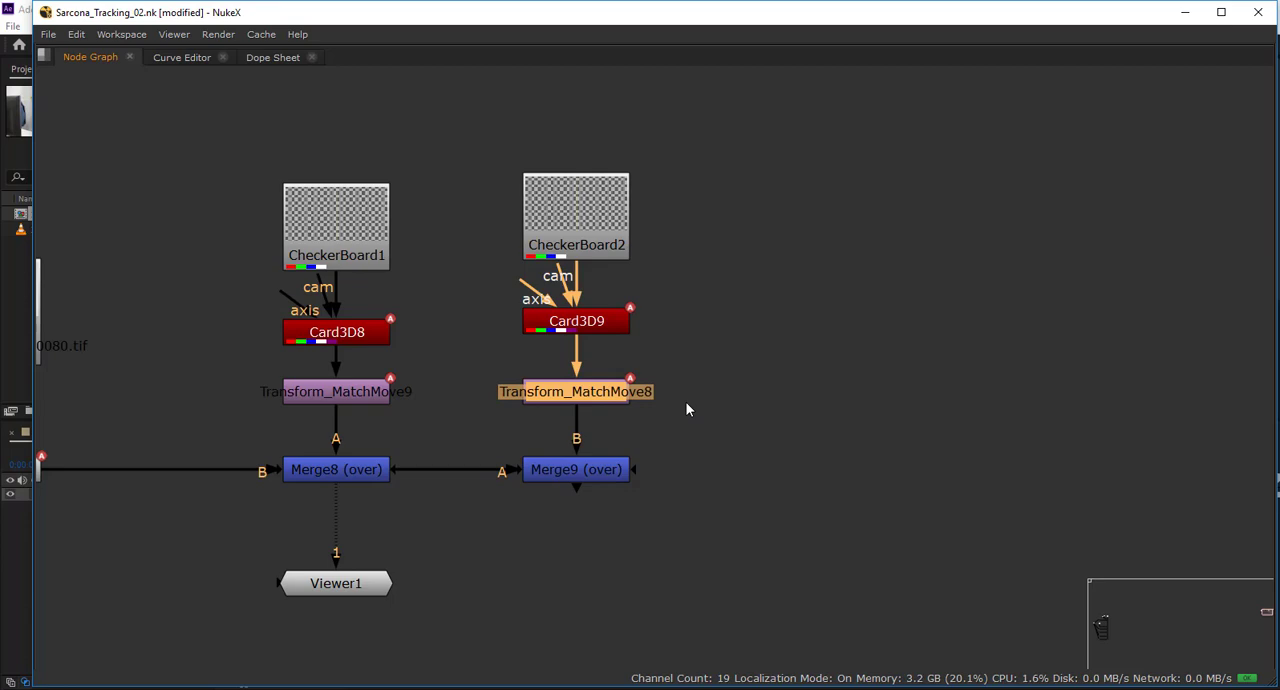
pyautogui.press('space')
pyautogui.moveTo(597, 545); pyautogui.dragTo(582, 634)
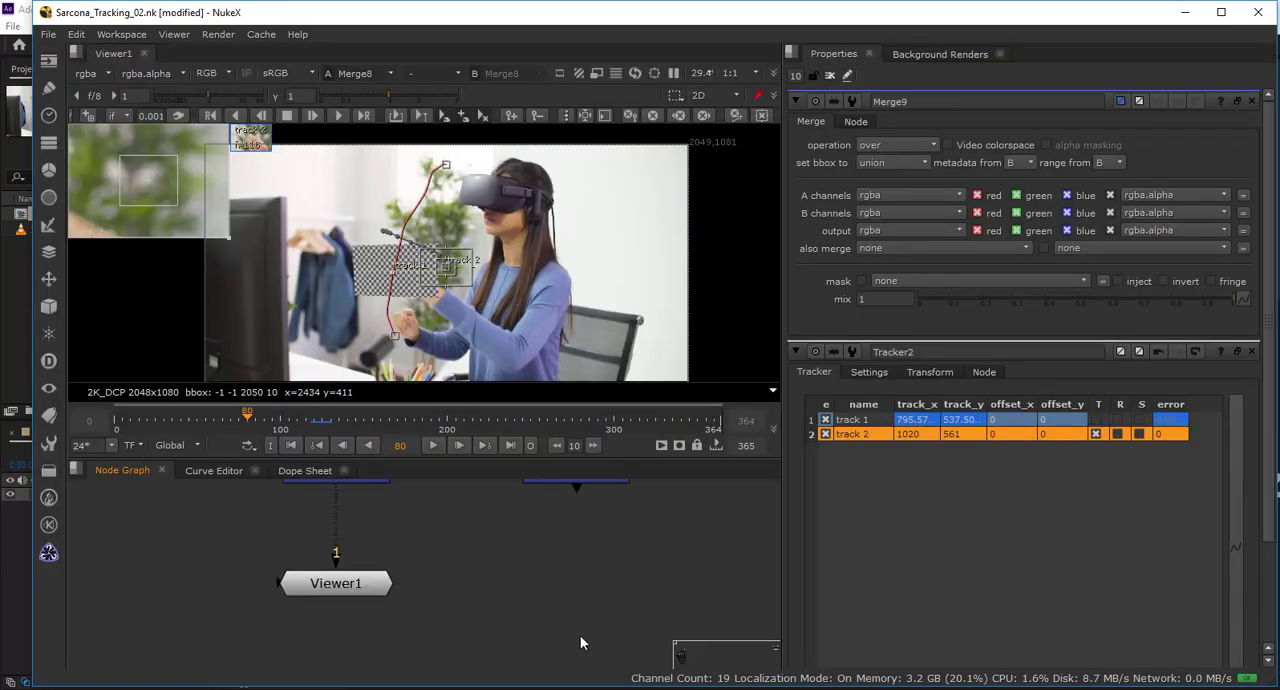
pyautogui.click(558, 566)
pyautogui.press('1')
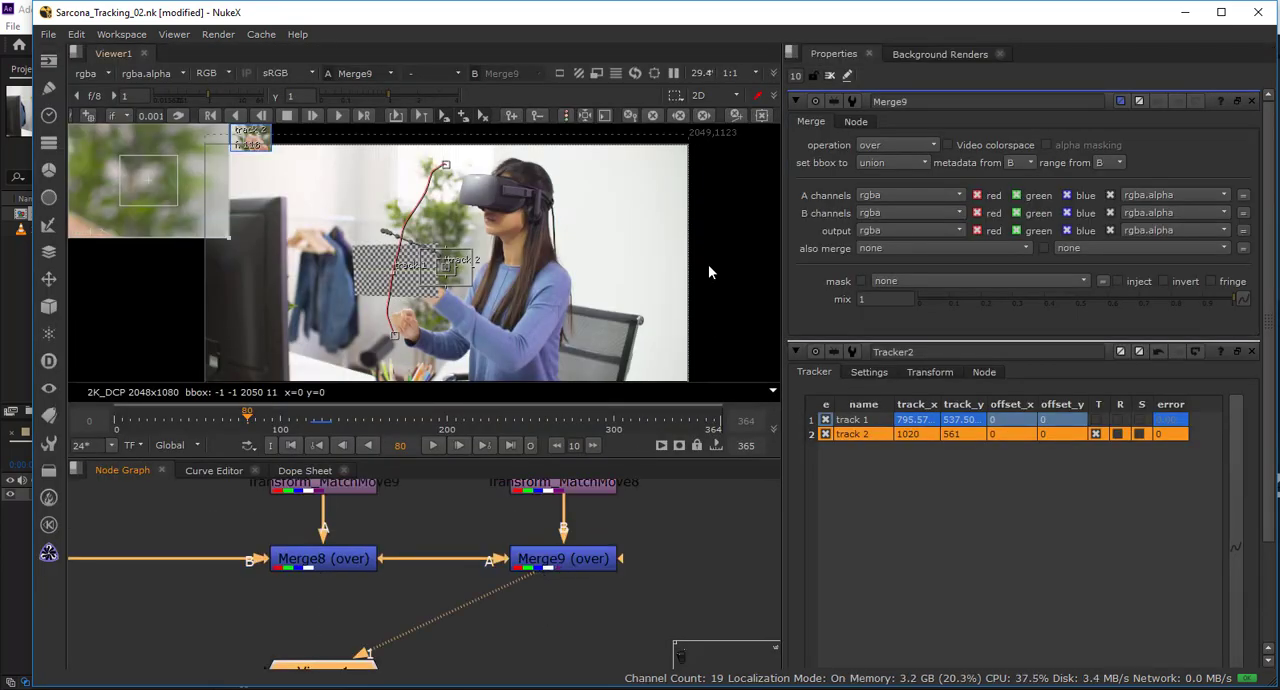
# Close all node properties and place Viewer1 directly beneath Merge9.
pyautogui.click(829, 75)
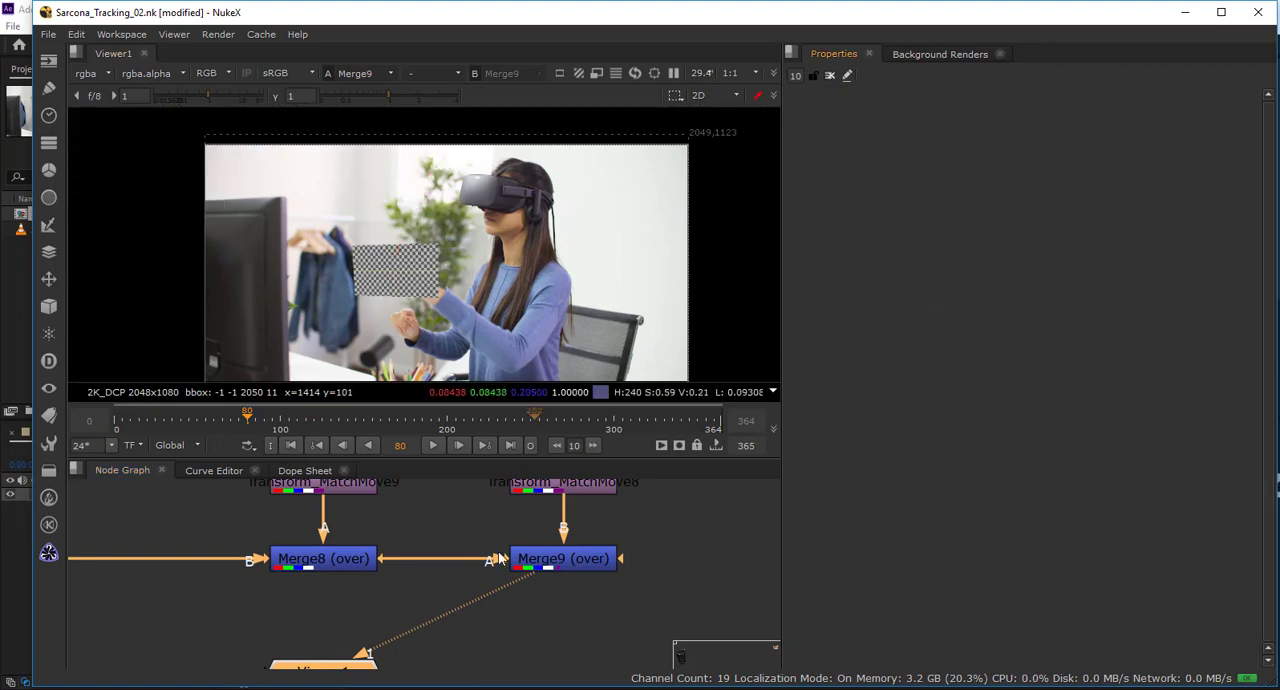
pyautogui.moveTo(369, 636); pyautogui.dragTo(435, 598)
pyautogui.moveTo(536, 617); pyautogui.dragTo(458, 631)
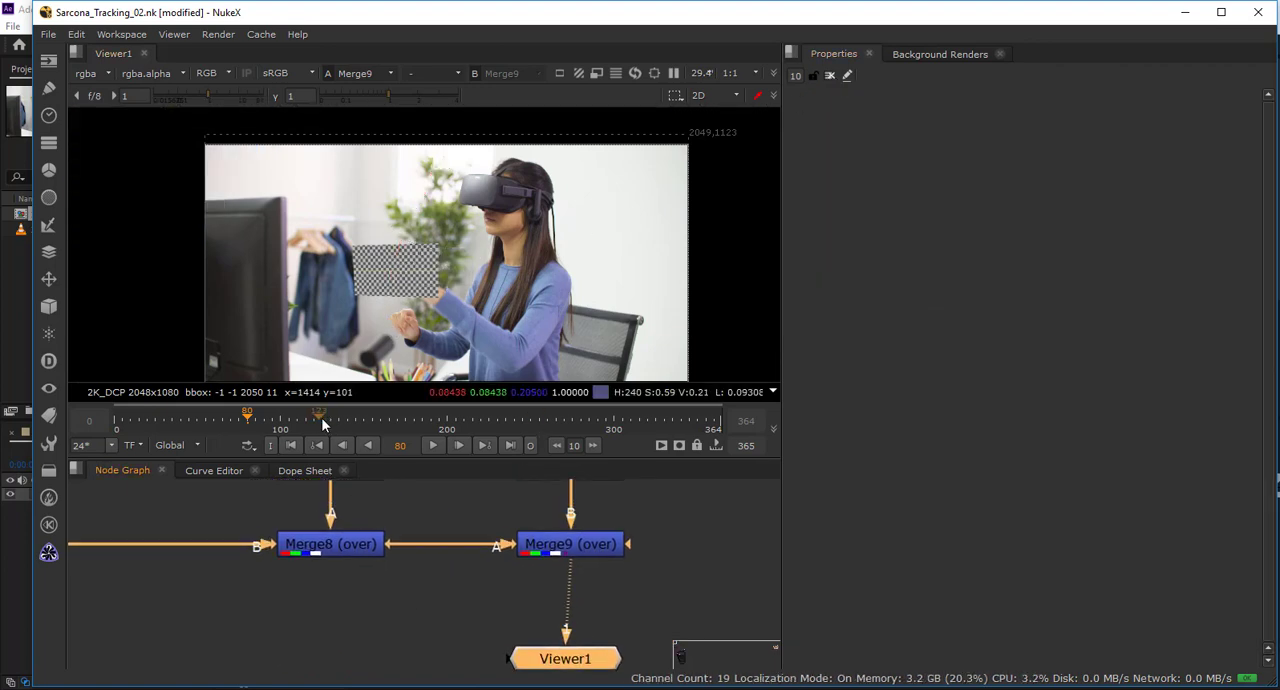
# Check the composite at frame 137 and delete Card3D9 from the second checkerboard branch.
pyautogui.moveTo(322, 424)
pyautogui.mouseDown()
pyautogui.moveTo(350, 424)
pyautogui.moveTo(244, 422)
pyautogui.moveTo(342, 425)
pyautogui.mouseUp()
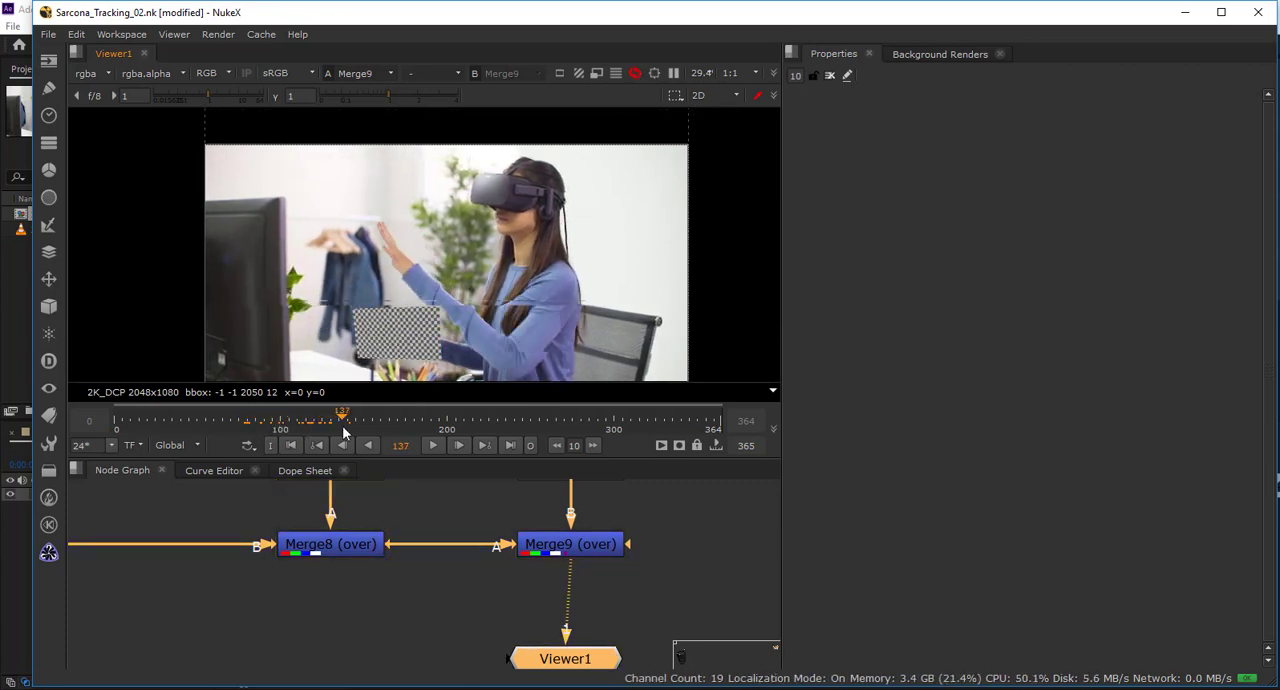
pyautogui.scroll(5, 520, 545)
pyautogui.click(525, 563)
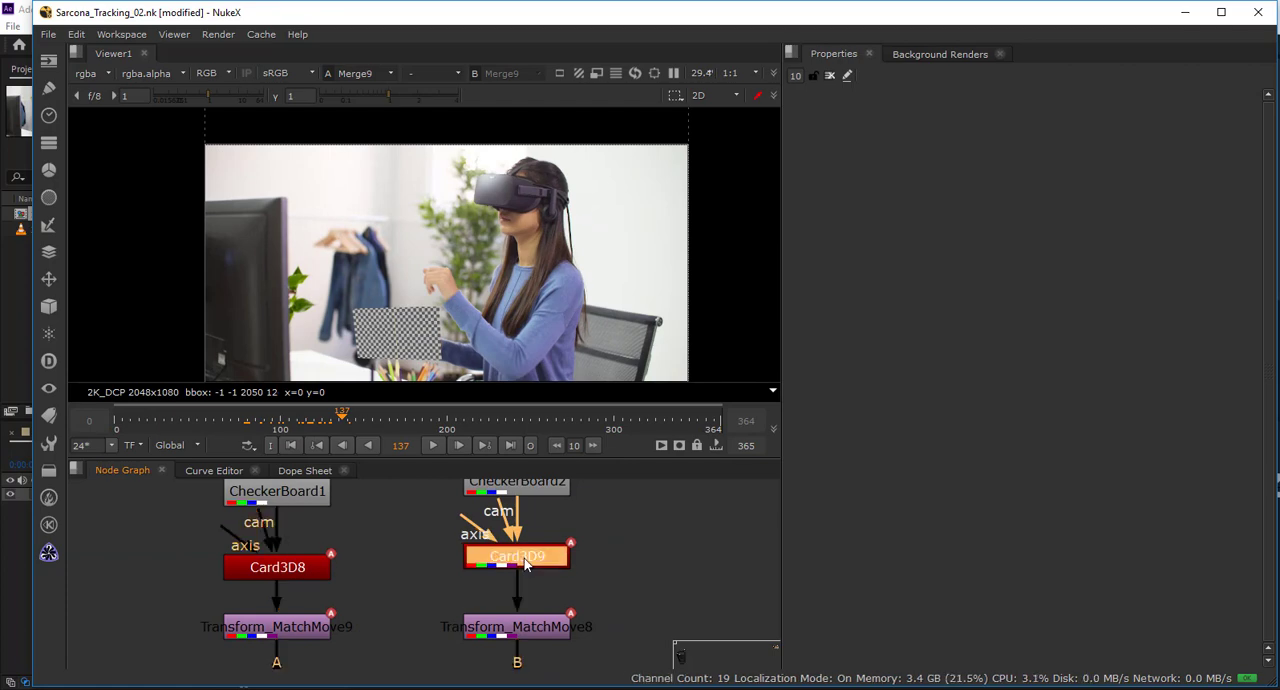
pyautogui.doubleClick(525, 563)
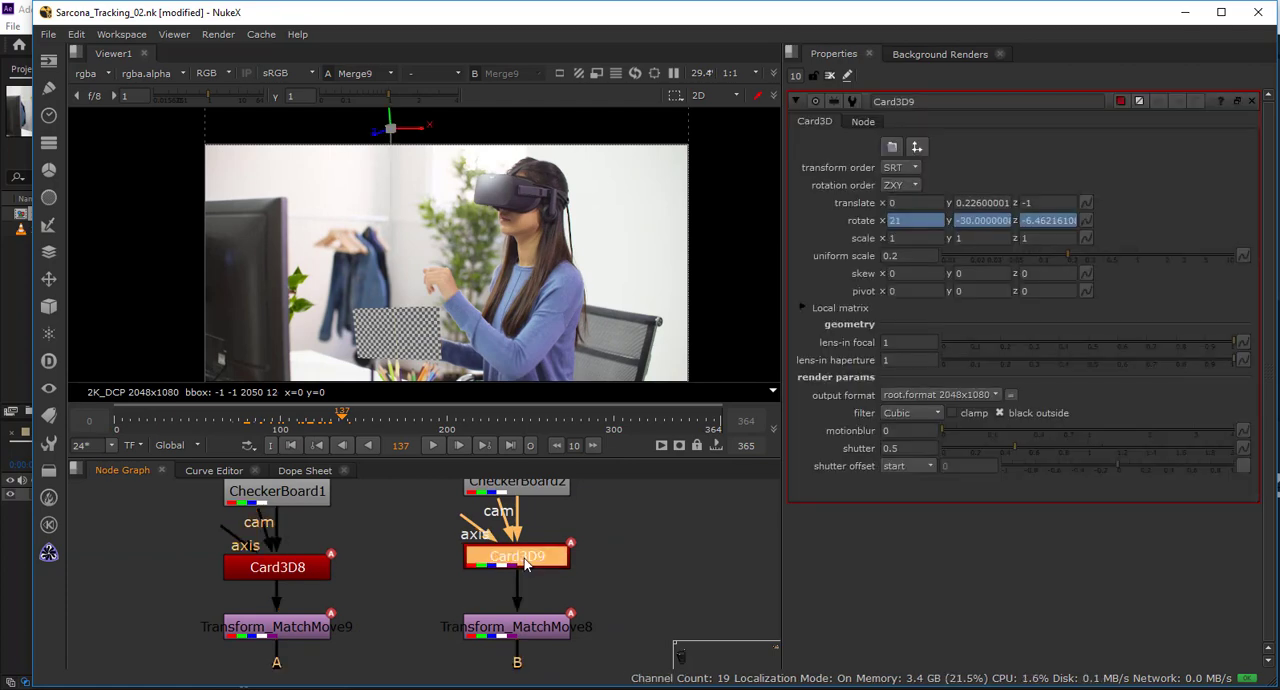
pyautogui.press('Delete')
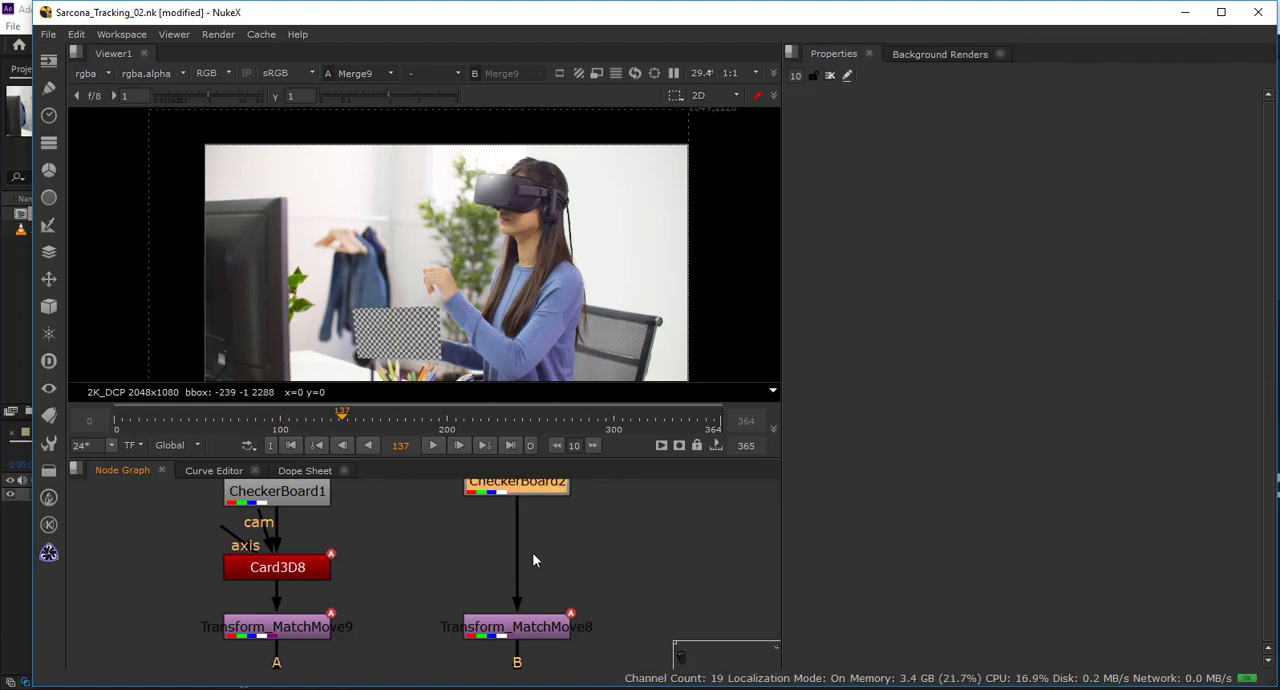
# Check the composite at frame 128 and examine how both checkerboard branches connect to the merges.
pyautogui.moveTo(555, 538); pyautogui.dragTo(543, 367)
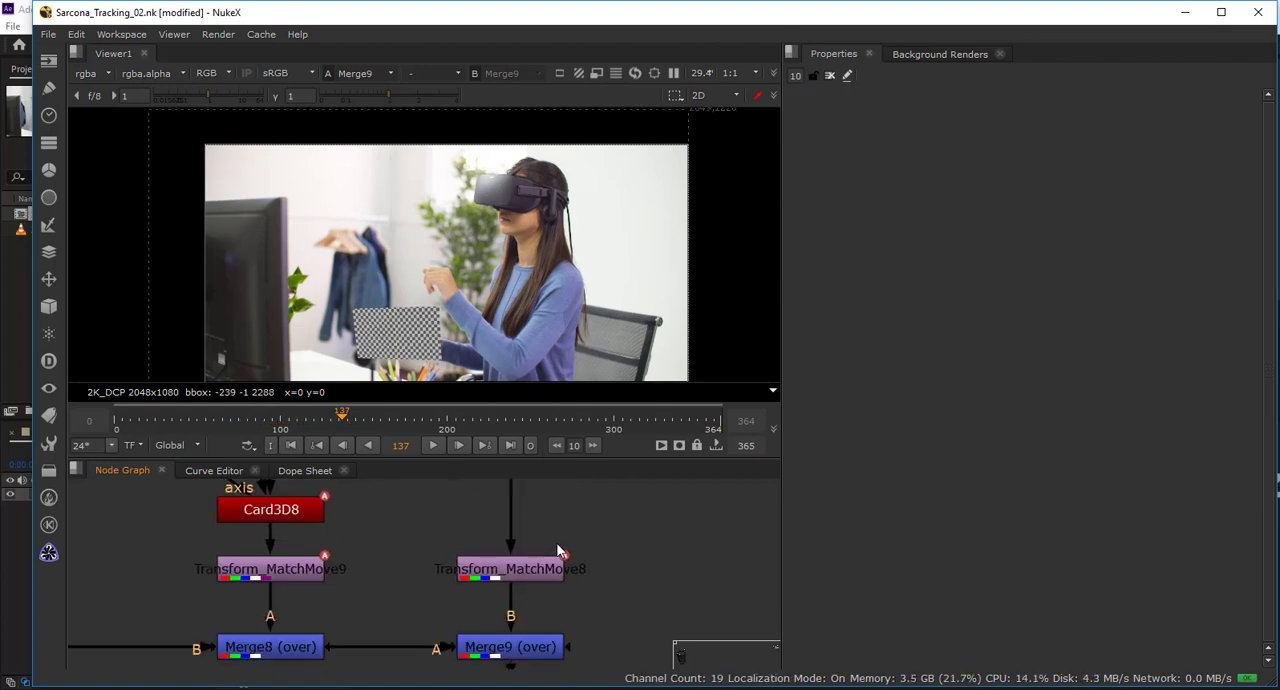
pyautogui.moveTo(553, 630); pyautogui.dragTo(552, 570)
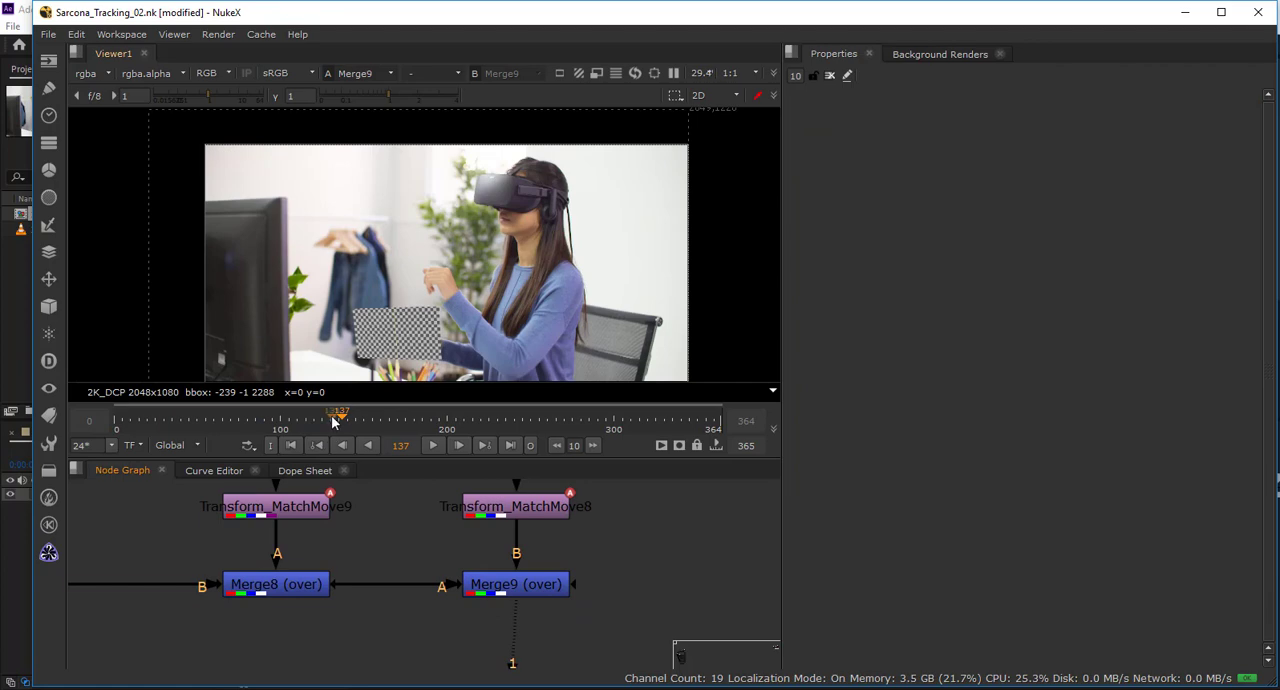
pyautogui.moveTo(332, 417); pyautogui.dragTo(327, 418)
pyautogui.moveTo(477, 552); pyautogui.dragTo(543, 617)
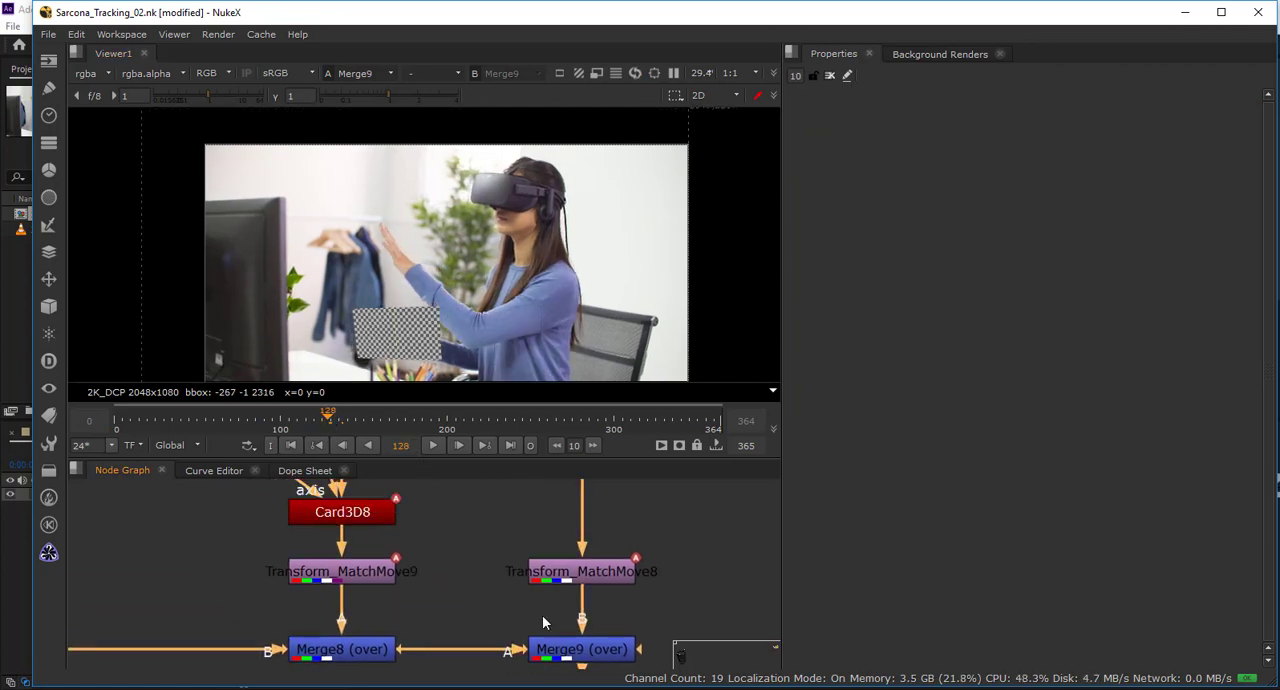
pyautogui.scroll(-3, 542, 615)
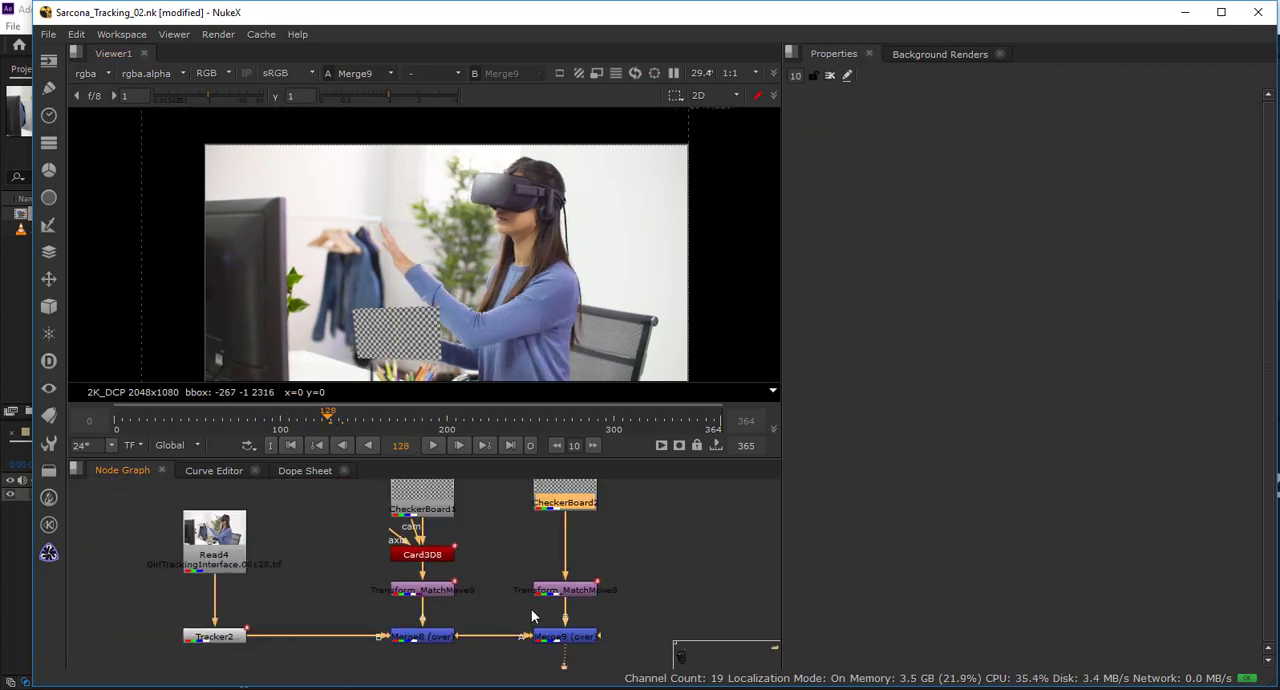
pyautogui.click(428, 588)
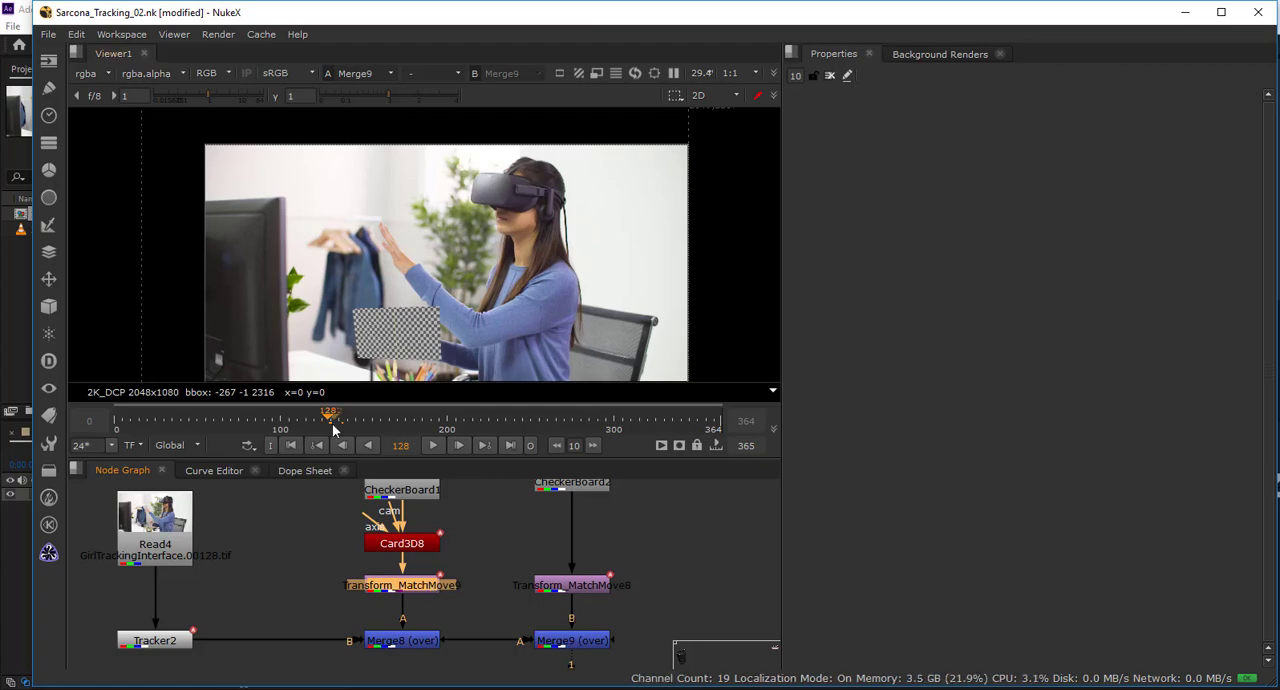
# Export track 2 from Tracker2 as another baked match-move transform and put it in place of Transform_MatchMove8 above Merge9.
pyautogui.doubleClick(150, 640)
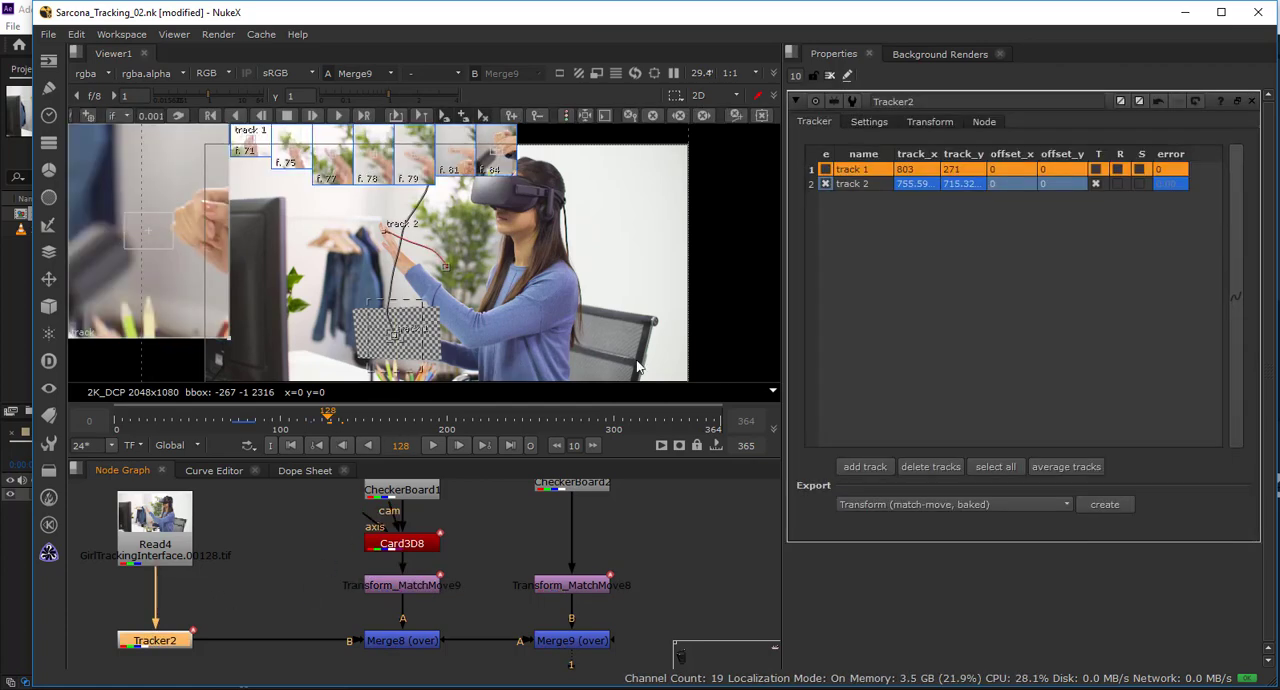
pyautogui.click(905, 184)
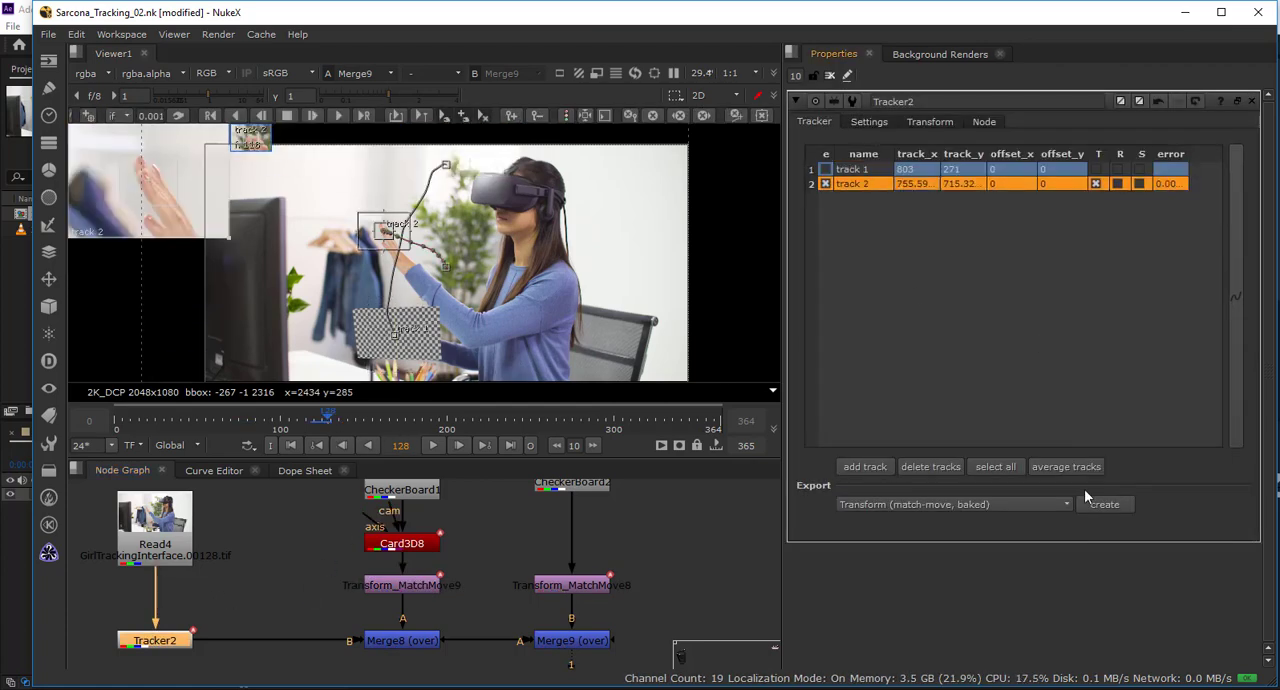
pyautogui.moveTo(281, 669); pyautogui.dragTo(292, 584)
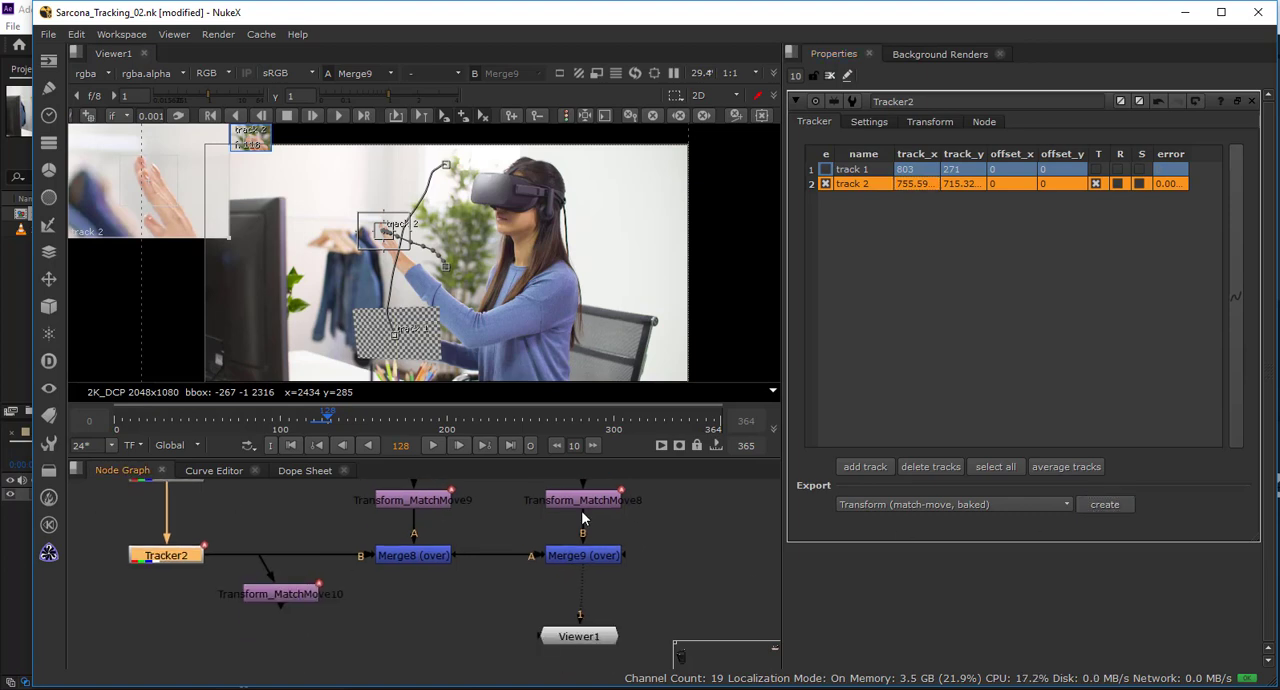
pyautogui.click(596, 499)
pyautogui.press('Delete')
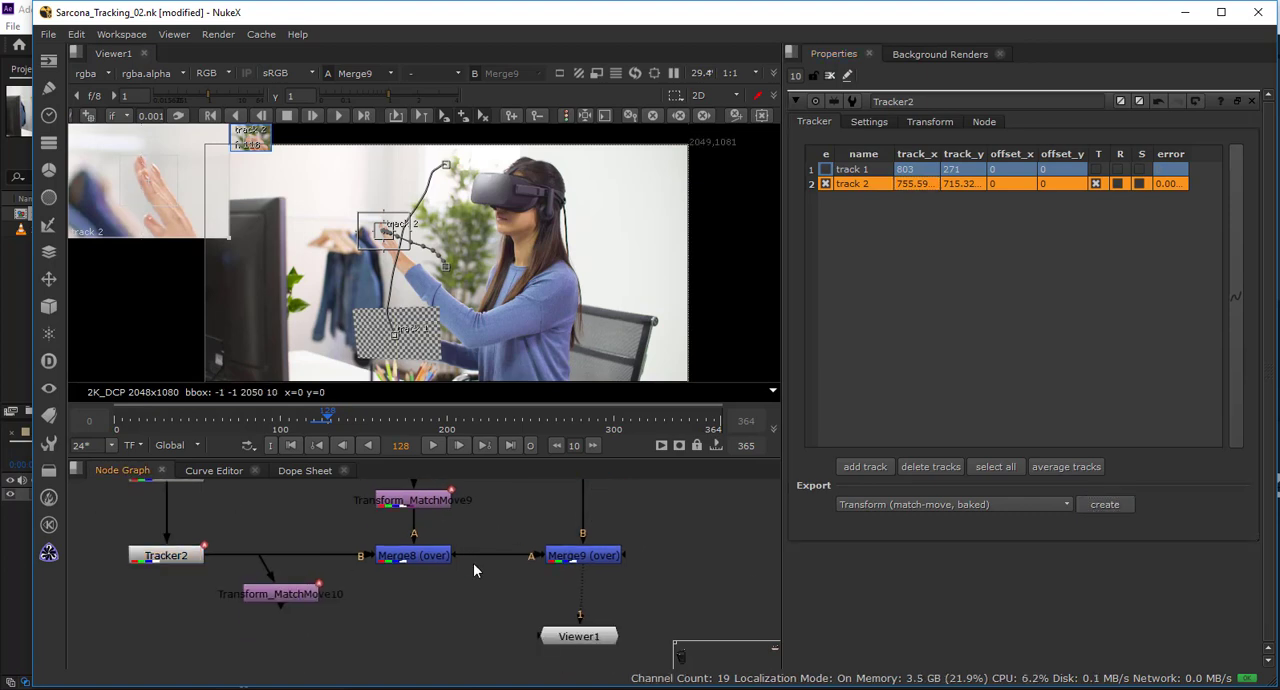
pyautogui.moveTo(289, 601); pyautogui.dragTo(571, 567)
# Close Tracker2's properties and inspect the composite at frame 122, toggling Merge8 off and on.
pyautogui.moveTo(322, 424); pyautogui.dragTo(317, 420)
pyautogui.moveTo(466, 515); pyautogui.dragTo(438, 591)
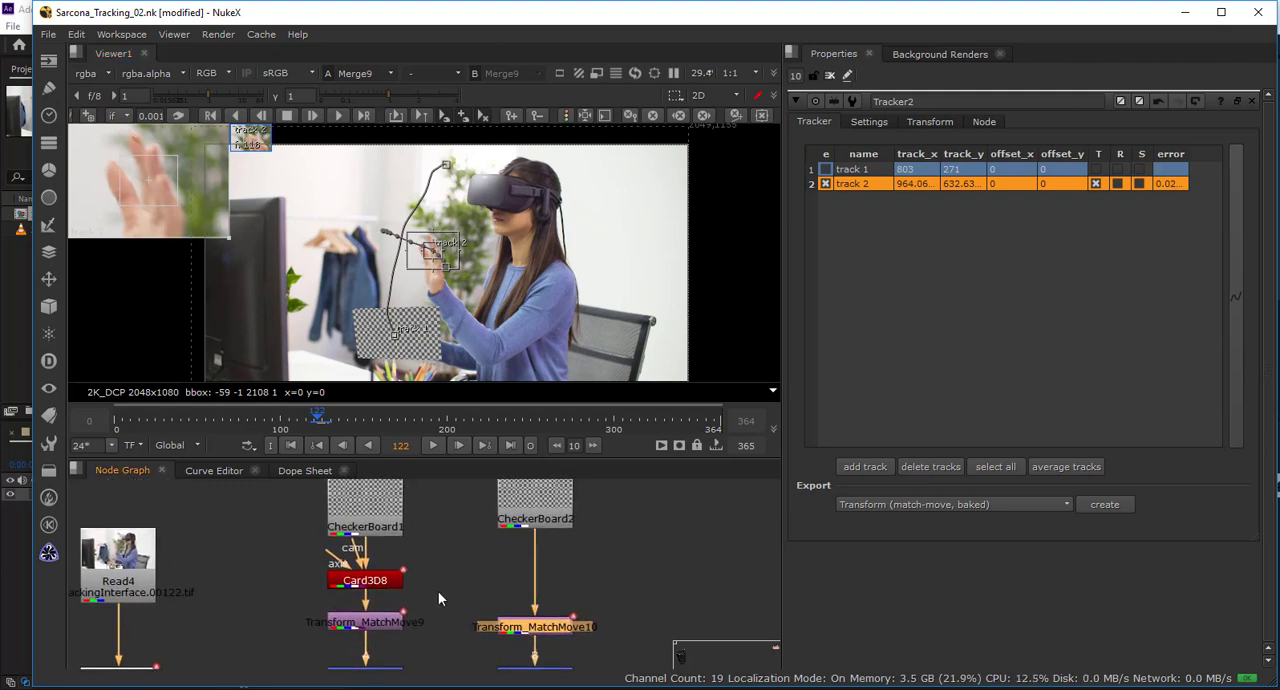
pyautogui.click(830, 76)
pyautogui.scroll(-1, 525, 285)
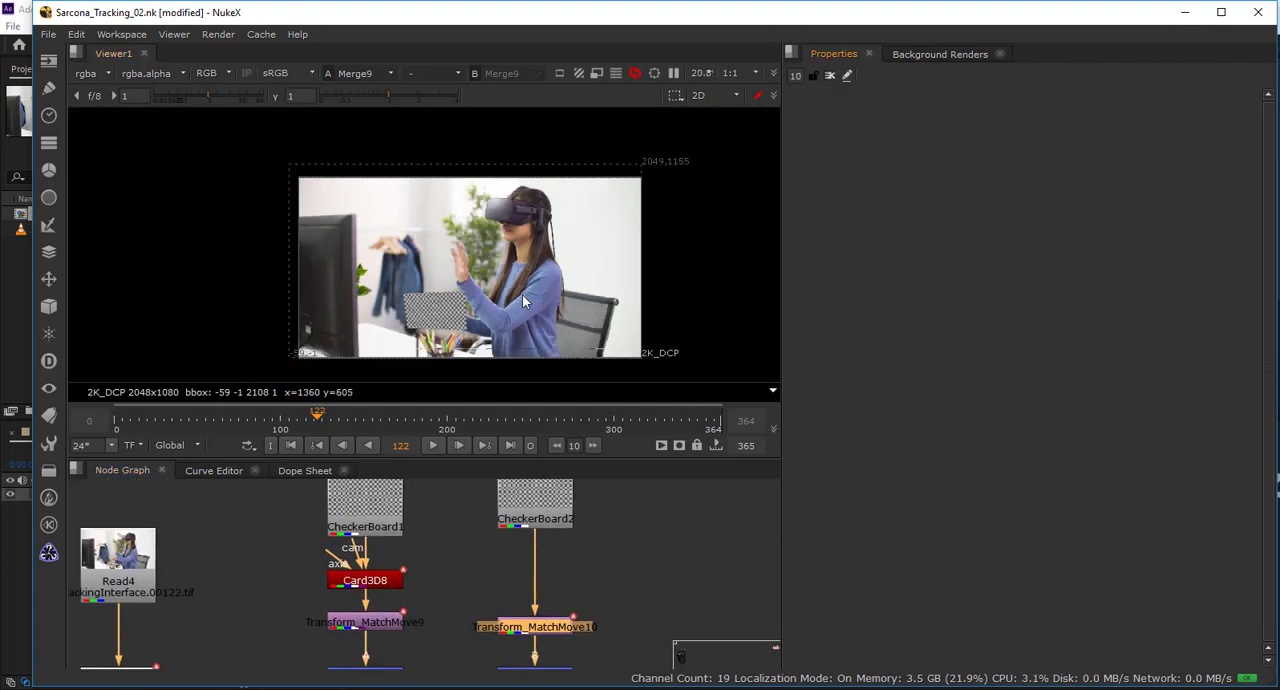
pyautogui.moveTo(508, 317); pyautogui.dragTo(476, 261)
pyautogui.moveTo(435, 578); pyautogui.dragTo(423, 522)
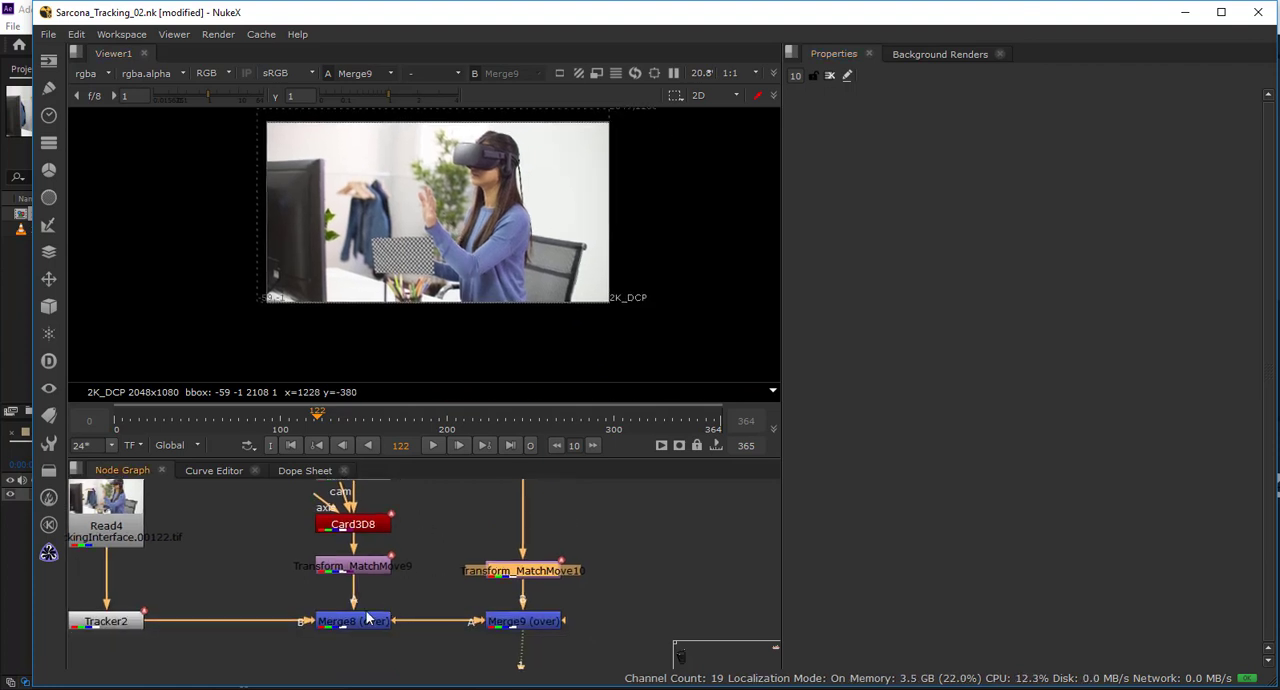
pyautogui.click(356, 625)
pyautogui.press('d')
pyautogui.press('d')
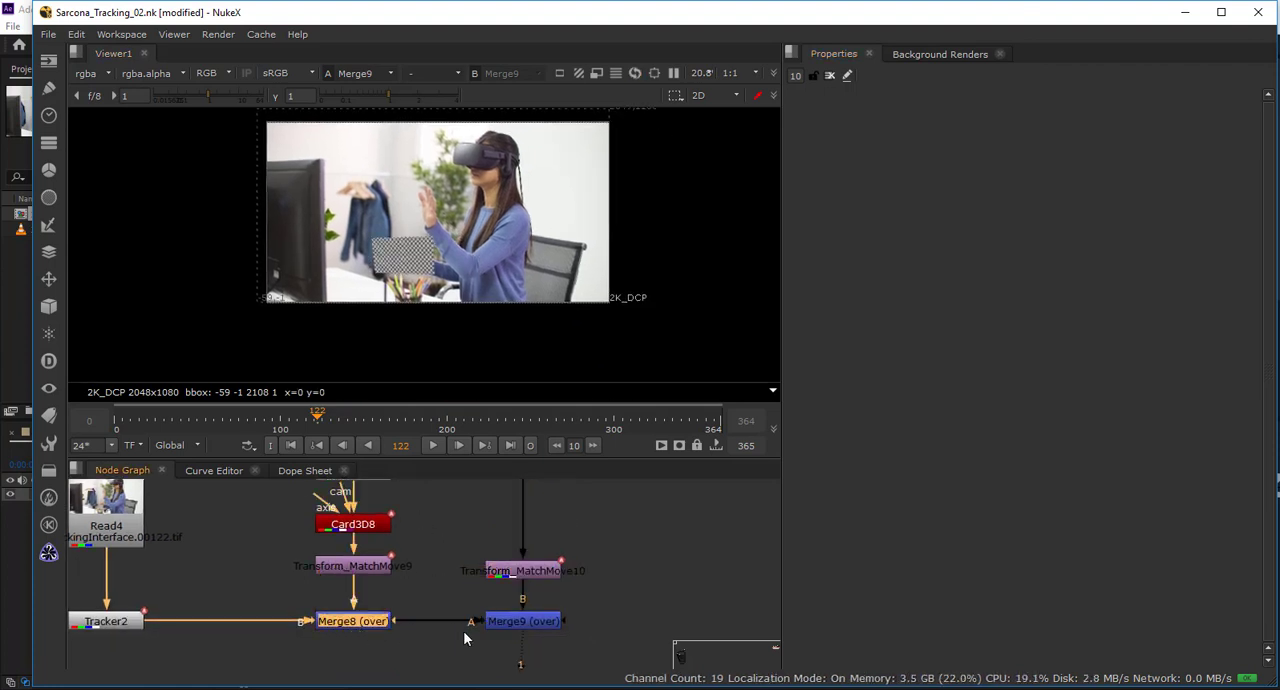
# View Transform_MatchMove10's output on its own, scrub to frame 129 and return the viewer to Merge9.
pyautogui.click(508, 627)
pyautogui.click(521, 572)
pyautogui.press('1')
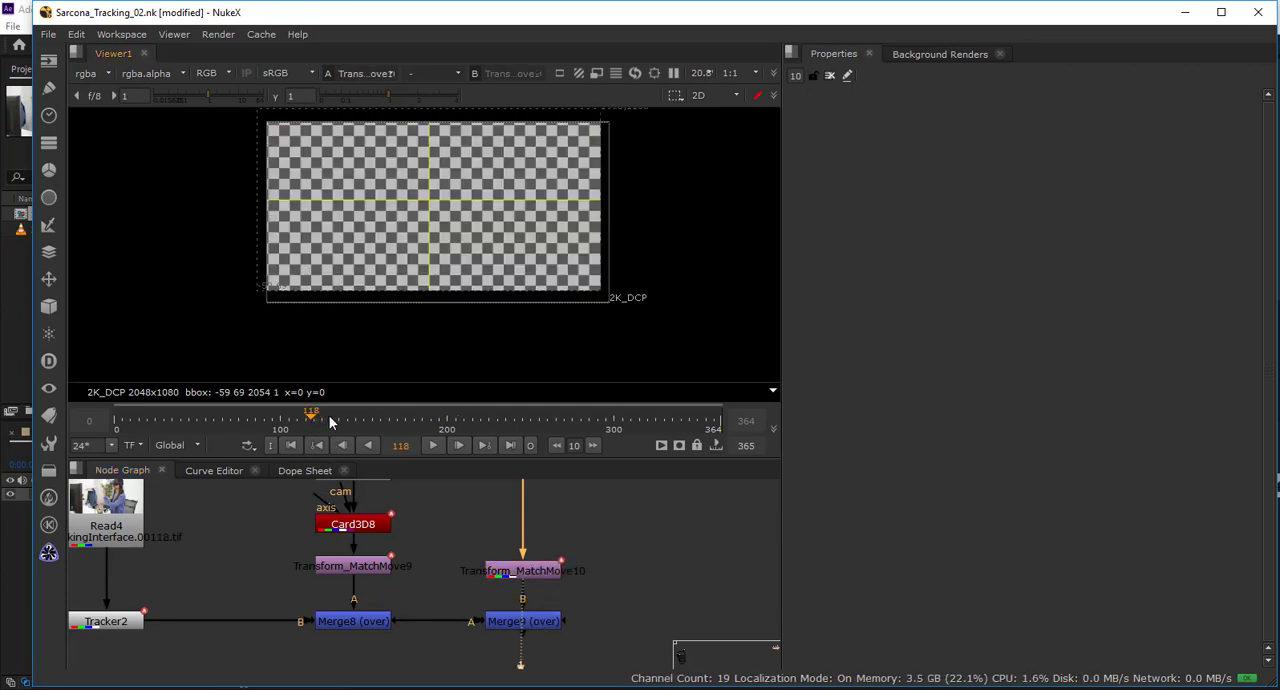
pyautogui.moveTo(329, 421)
pyautogui.mouseDown()
pyautogui.moveTo(350, 421)
pyautogui.moveTo(317, 424)
pyautogui.moveTo(330, 425)
pyautogui.mouseUp()
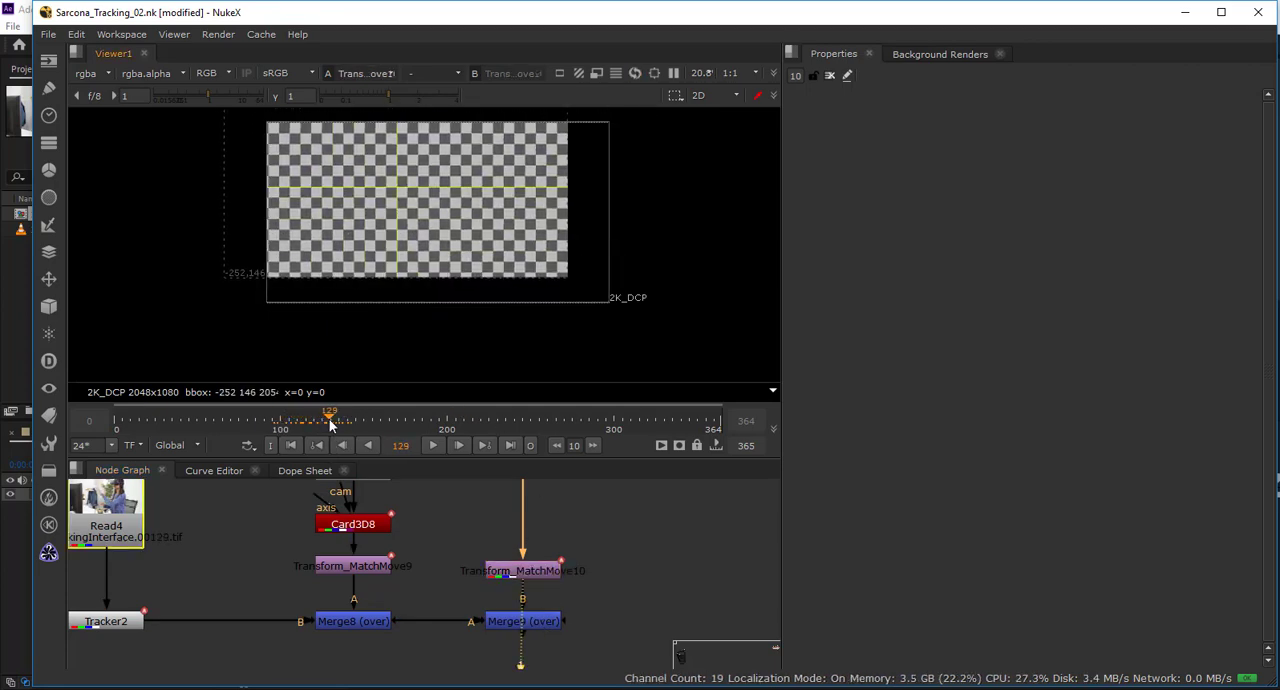
pyautogui.moveTo(529, 268); pyautogui.dragTo(511, 323)
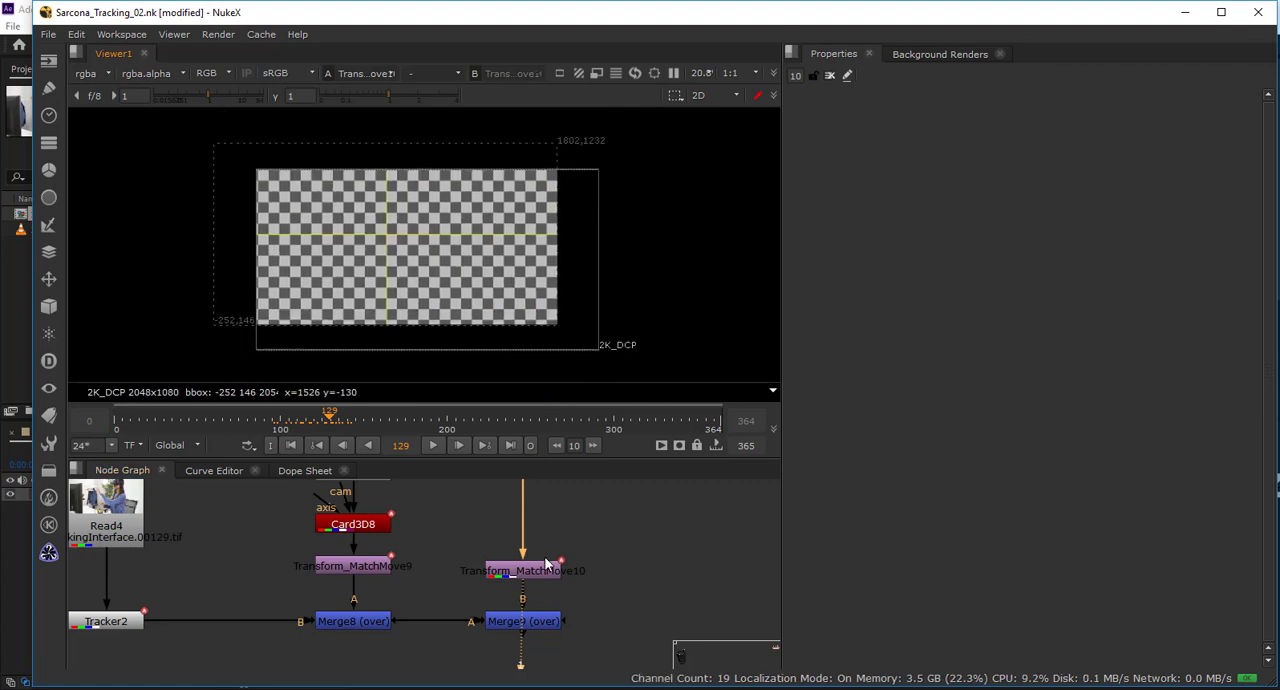
pyautogui.click(546, 623)
pyautogui.press('1')
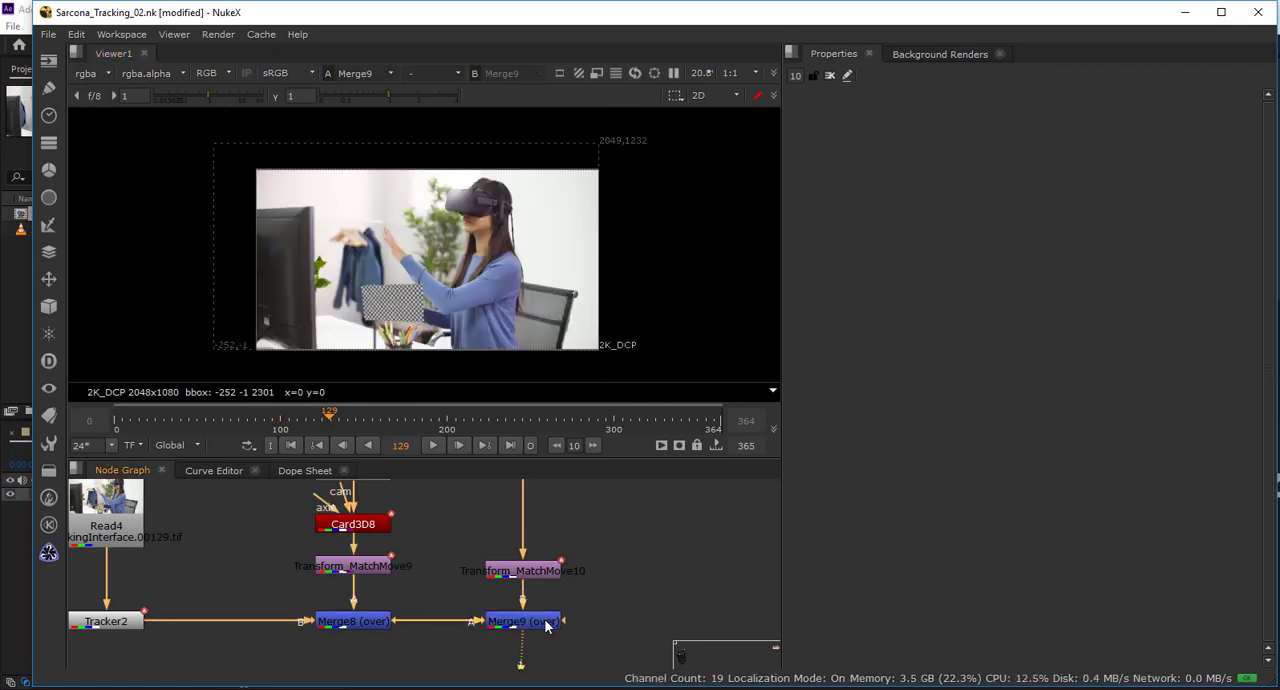
pyautogui.moveTo(541, 504); pyautogui.dragTo(547, 450)
pyautogui.click(537, 562)
pyautogui.press('t')
pyautogui.press('Delete')
pyautogui.scroll(2, 538, 587)
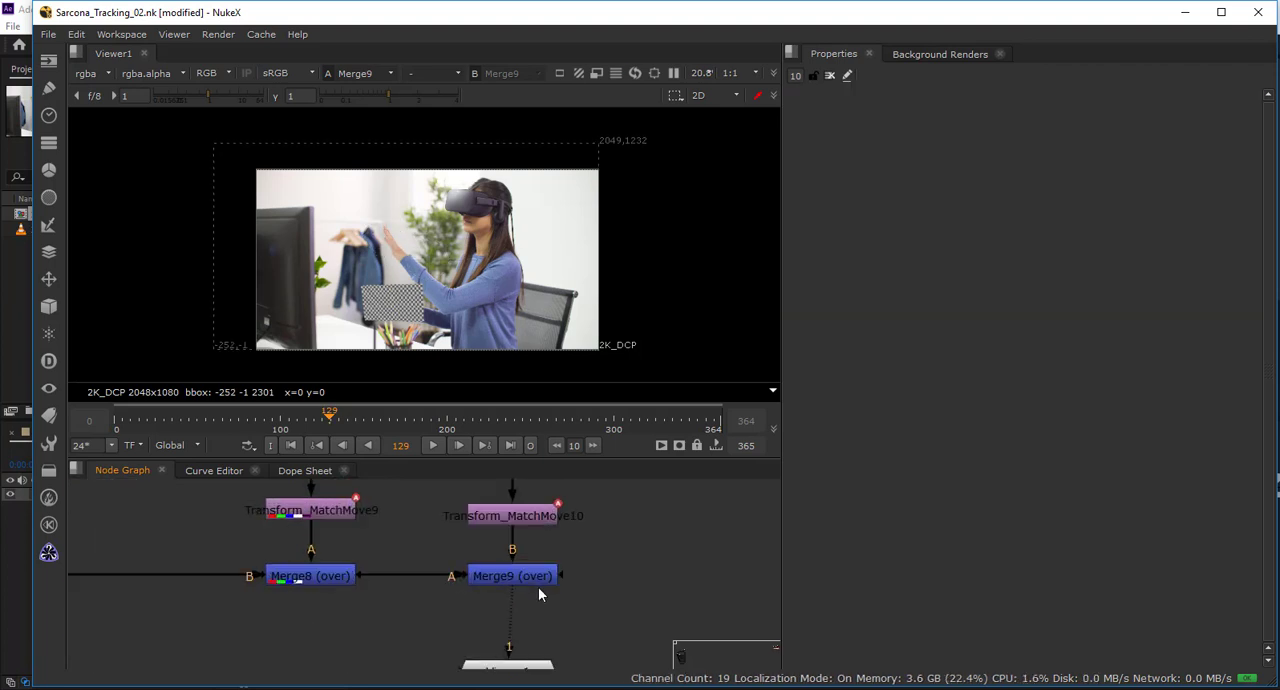
# Swap Merge9's A and B inputs so the second checkerboard branch composites over the Merge8 result.
pyautogui.moveTo(521, 573); pyautogui.dragTo(522, 623)
pyautogui.click(522, 625)
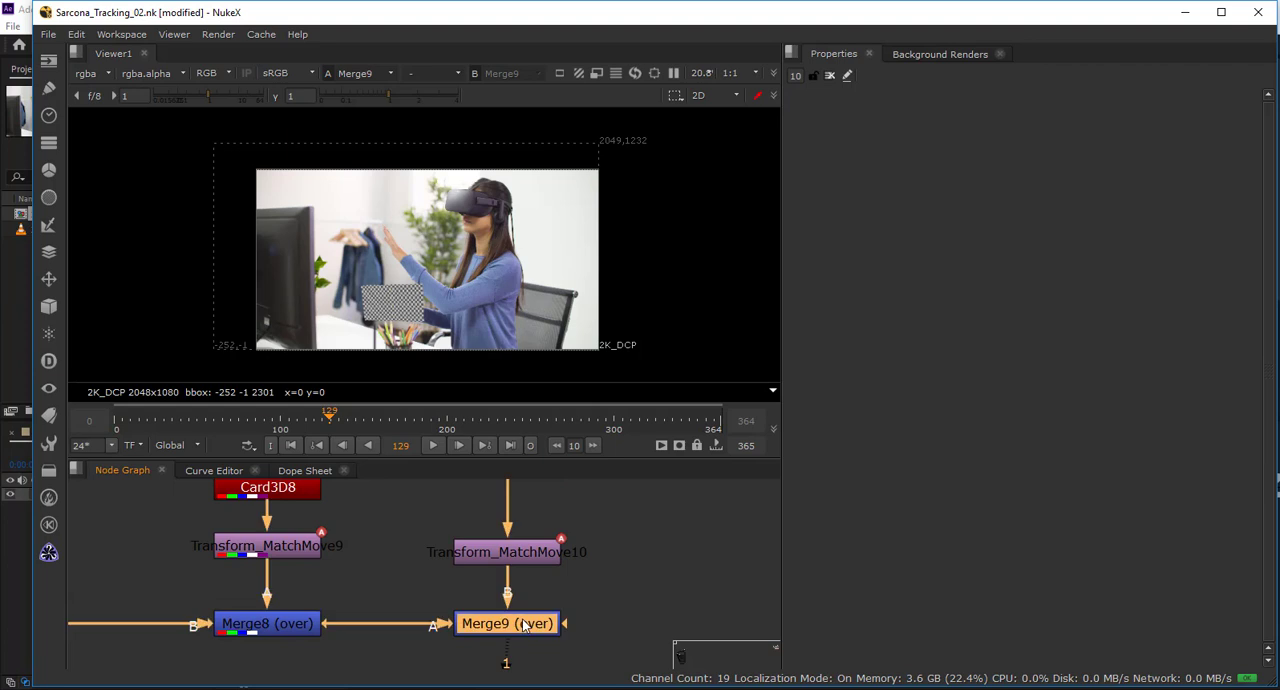
pyautogui.hotkey('shift', 'x')
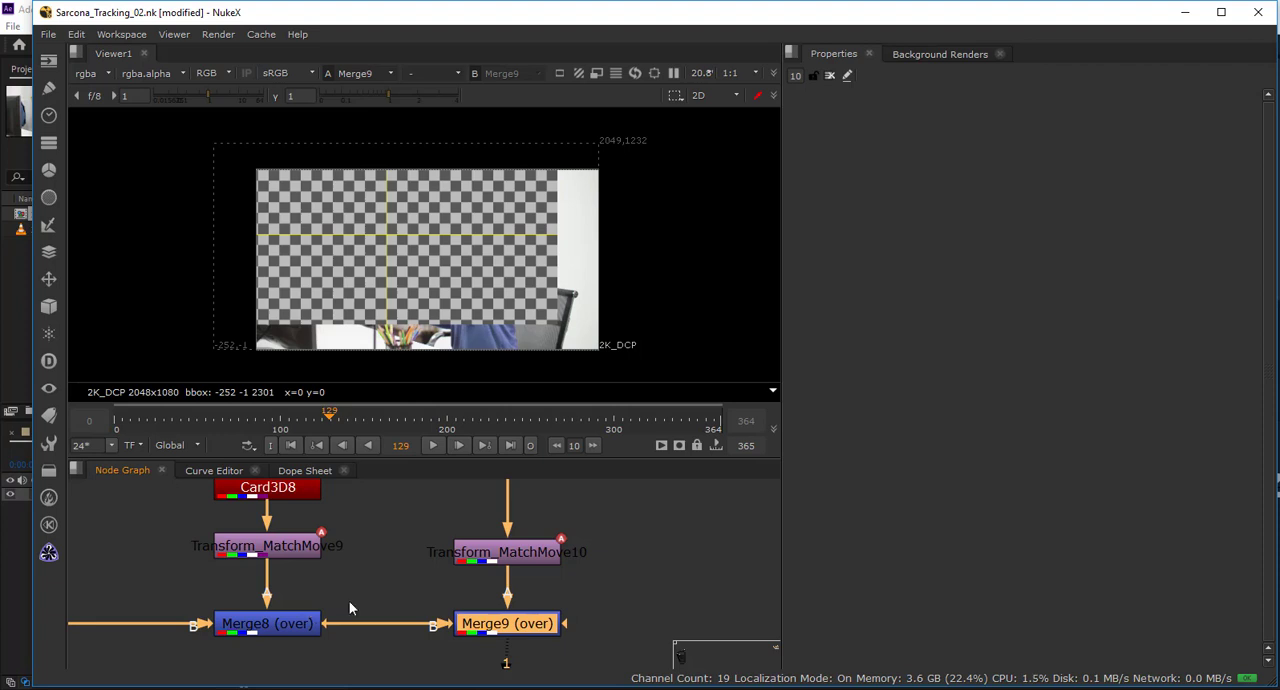
pyautogui.moveTo(539, 632); pyautogui.dragTo(549, 590)
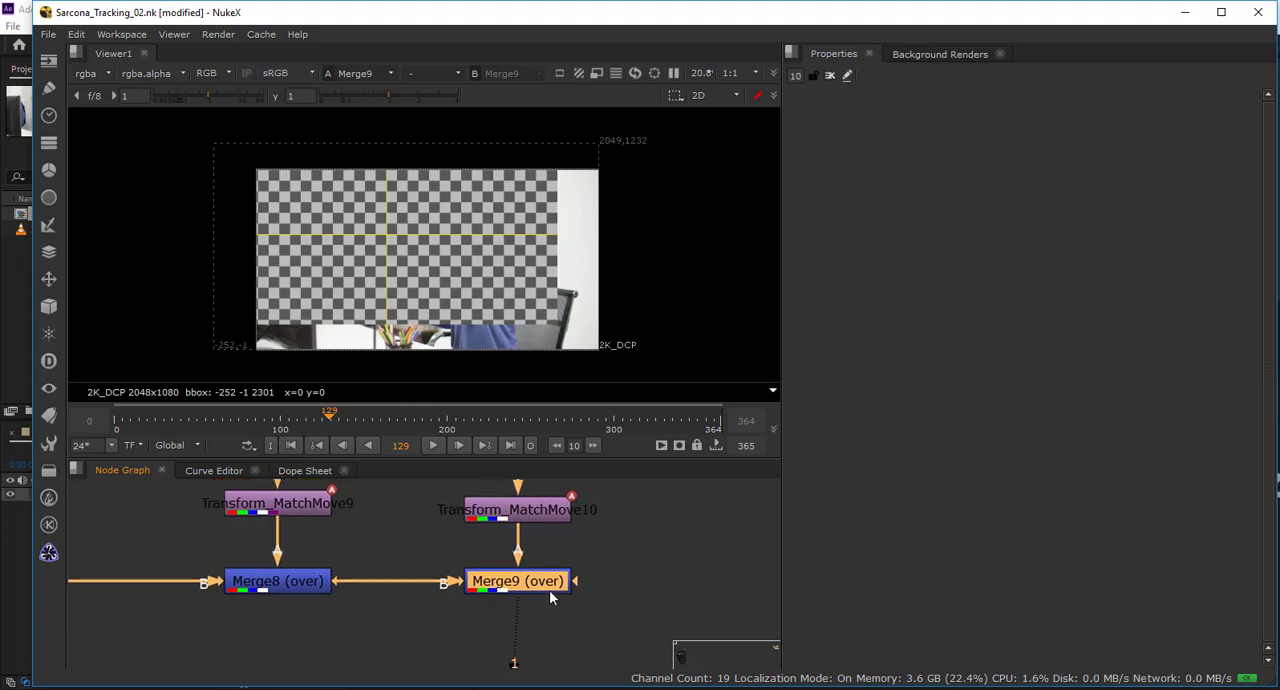
# Try a copy of Card3D8 between CheckerBoard2 and Transform_MatchMove10, check it at frame 143, and delete it.
pyautogui.moveTo(517, 531); pyautogui.dragTo(546, 586)
pyautogui.click(263, 630)
pyautogui.click(510, 627)
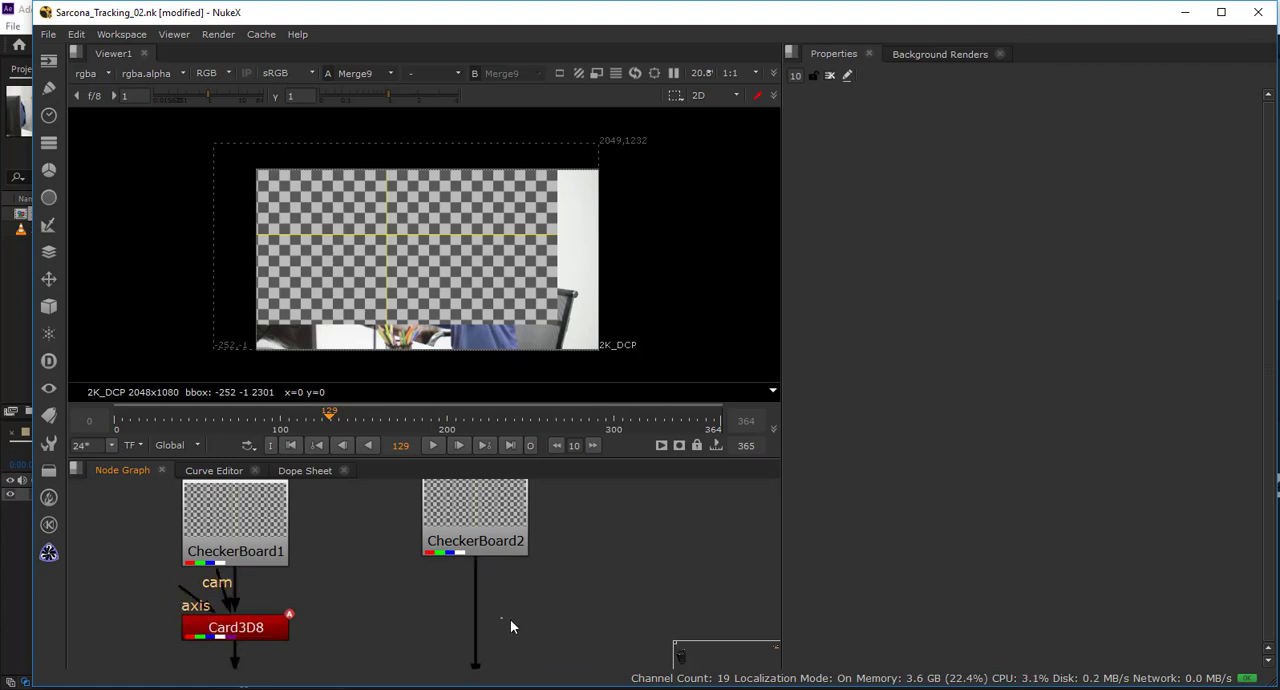
pyautogui.moveTo(502, 625); pyautogui.dragTo(479, 627)
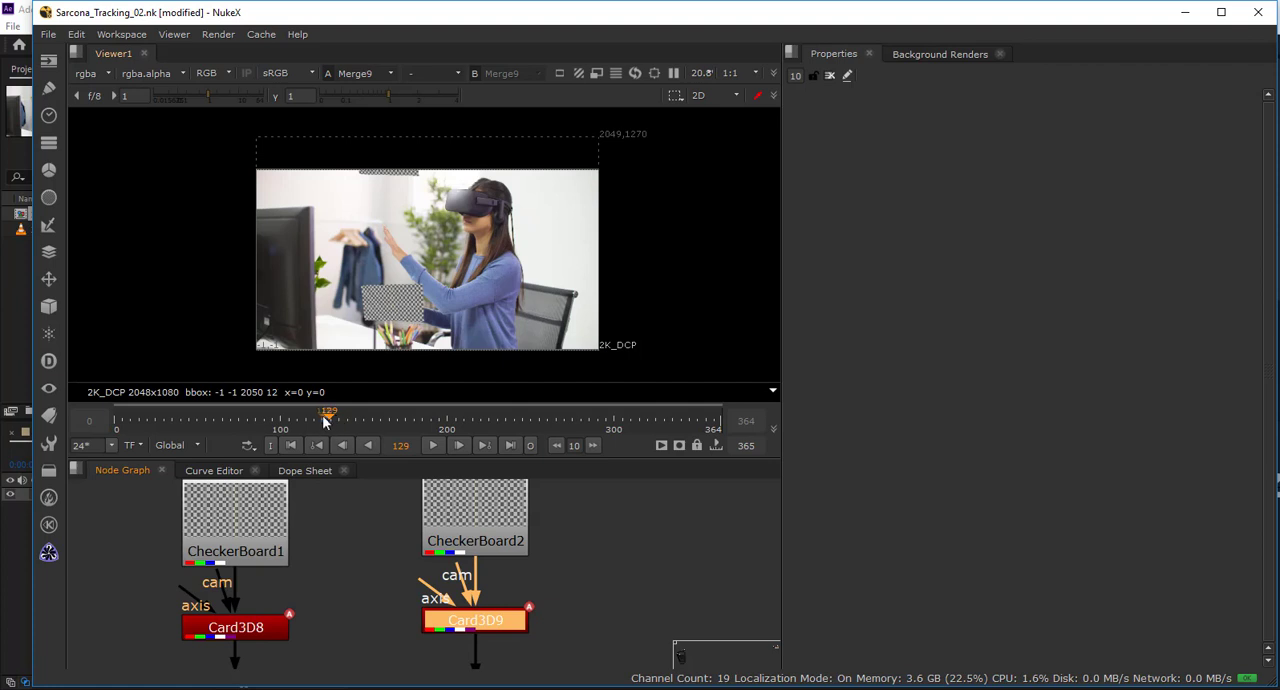
pyautogui.moveTo(323, 421); pyautogui.dragTo(352, 418)
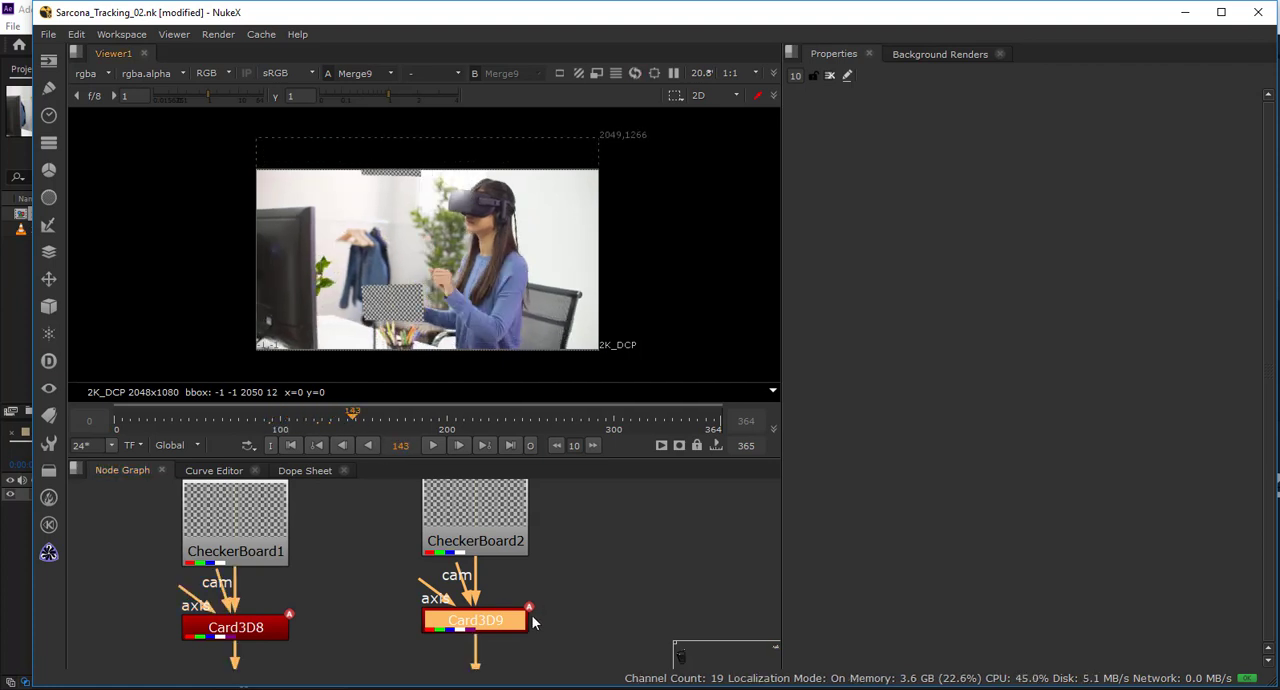
pyautogui.press('Delete')
# Insert a new Card3D node between CheckerBoard2 and Transform_MatchMove10 and set its uniform scale to 0.155.
pyautogui.press('Tab')
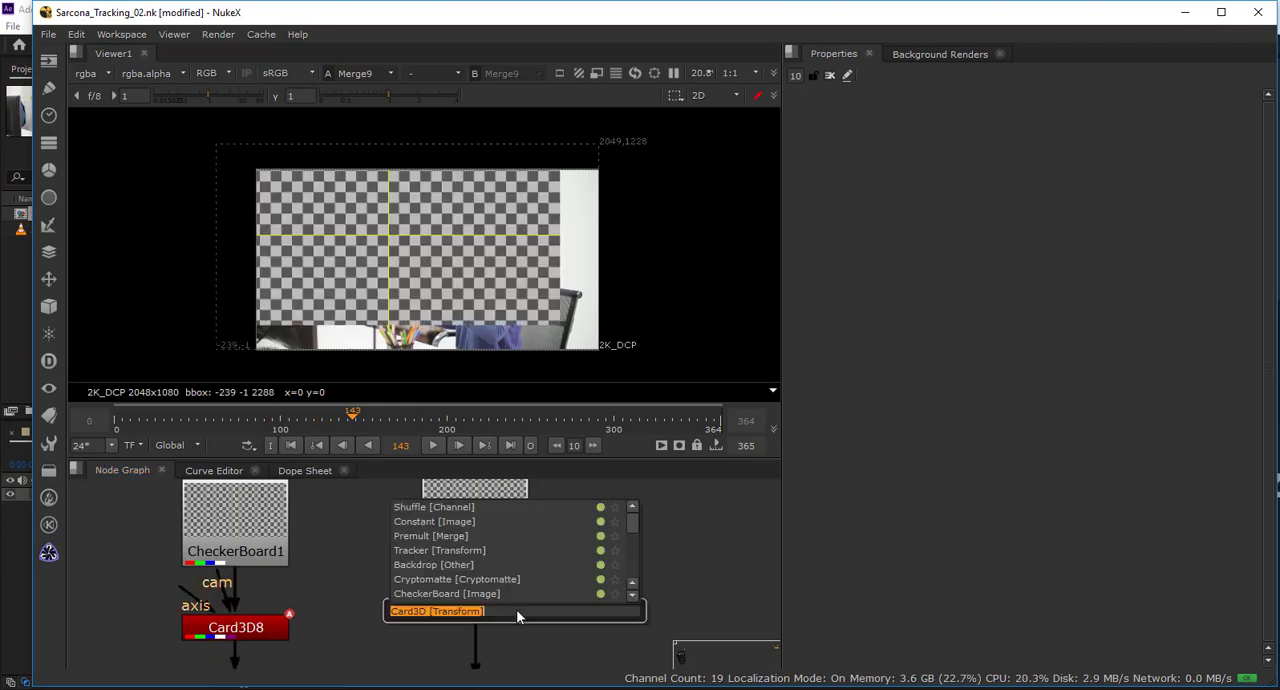
pyautogui.write('card3')
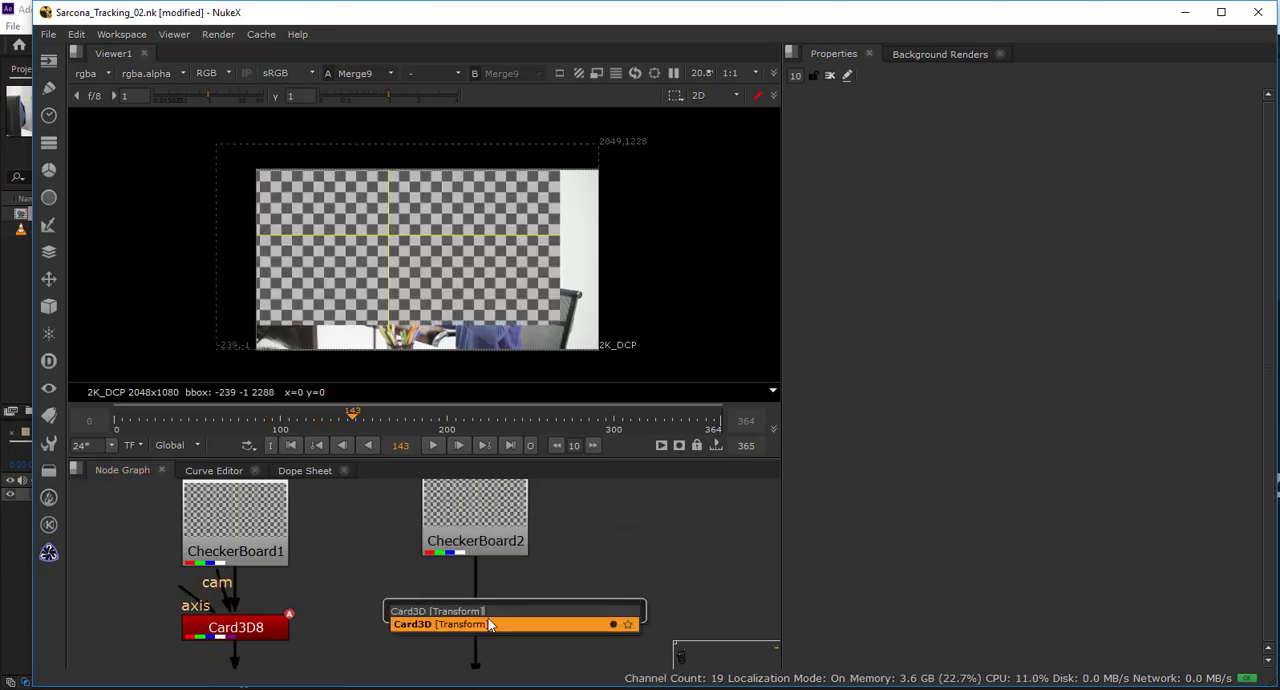
pyautogui.click(480, 620)
pyautogui.moveTo(482, 625); pyautogui.dragTo(474, 630)
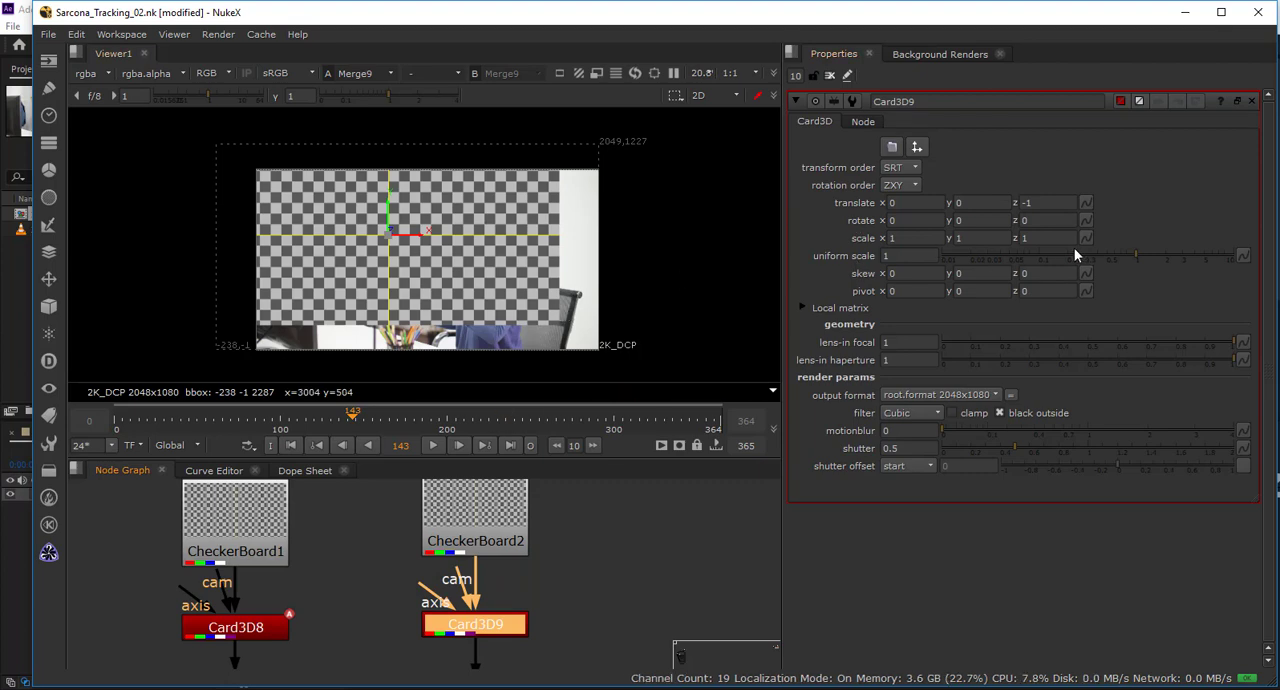
pyautogui.moveTo(1075, 255); pyautogui.dragTo(1066, 257)
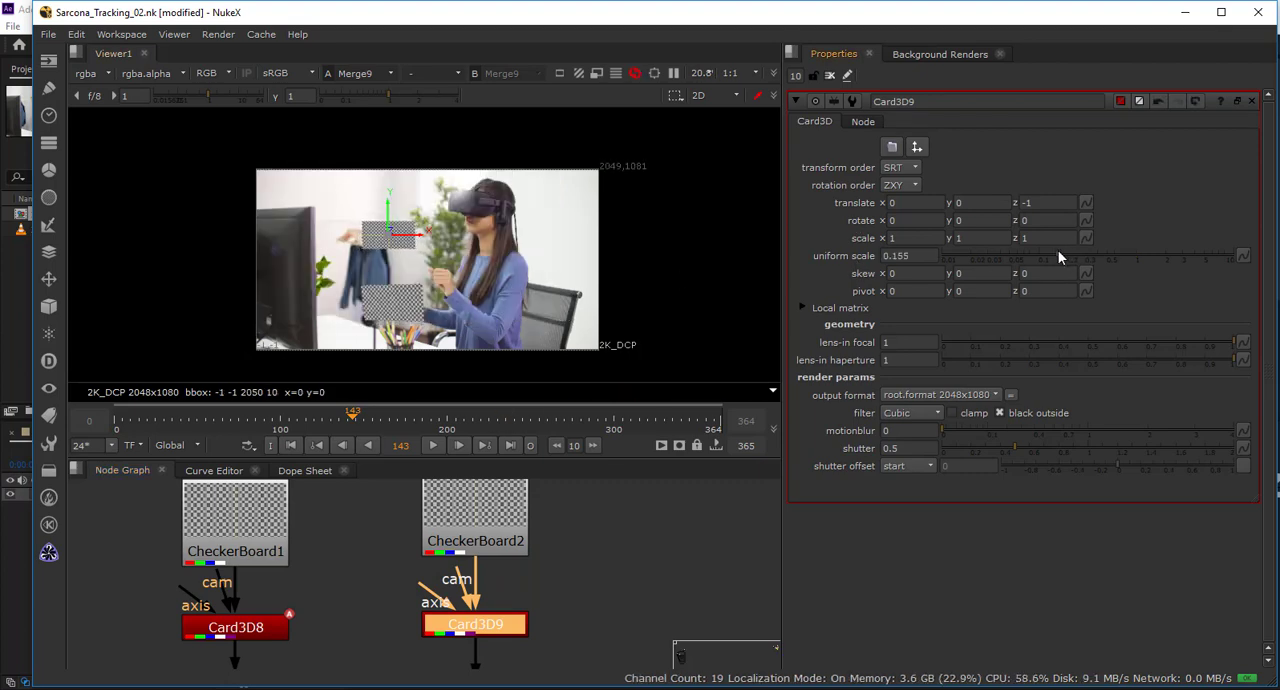
# At frame 118, try Y rotations of 30, -30 and -60 on Card3D9 and settle on -50.
pyautogui.moveTo(363, 419); pyautogui.dragTo(311, 419)
pyautogui.scroll(5, 480, 305)
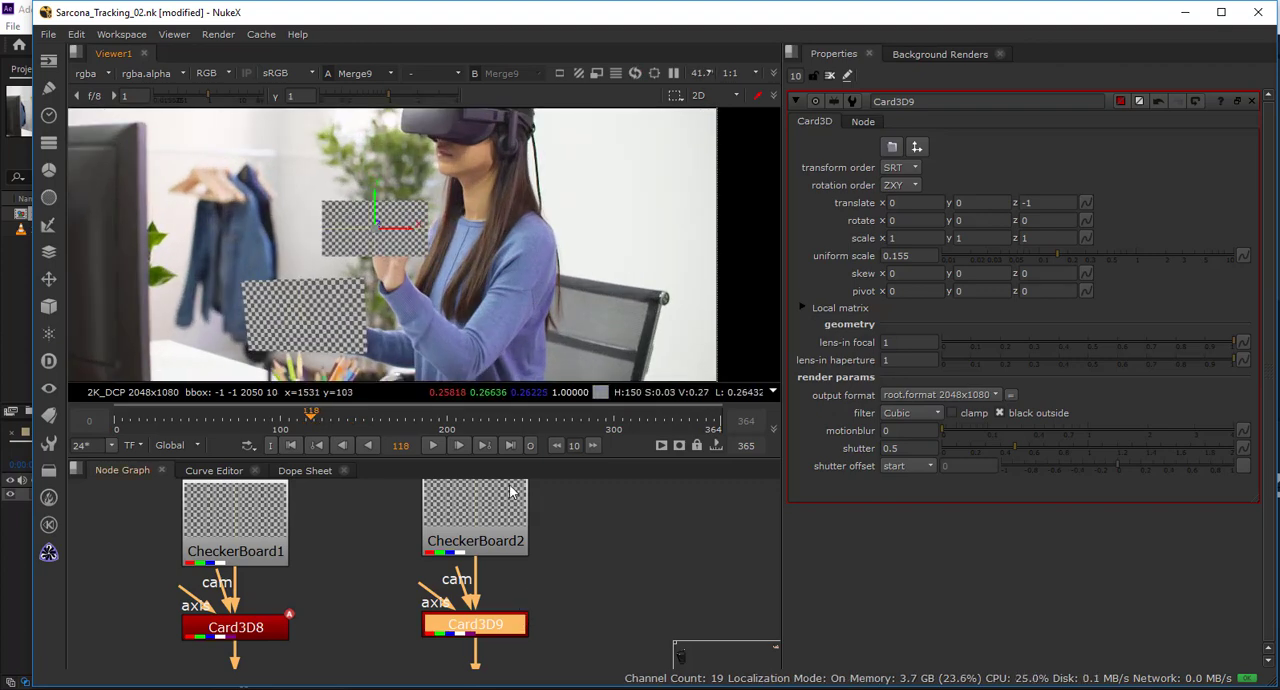
pyautogui.scroll(-5, 505, 505)
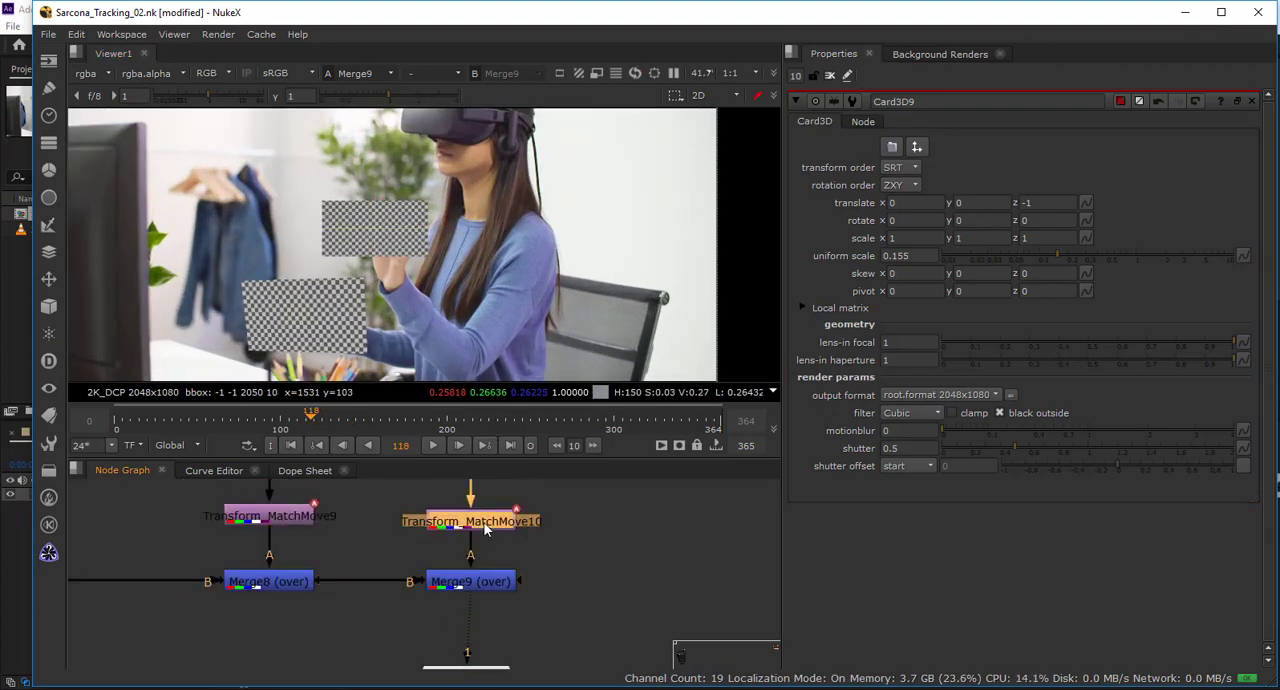
pyautogui.scroll(2, 490, 555)
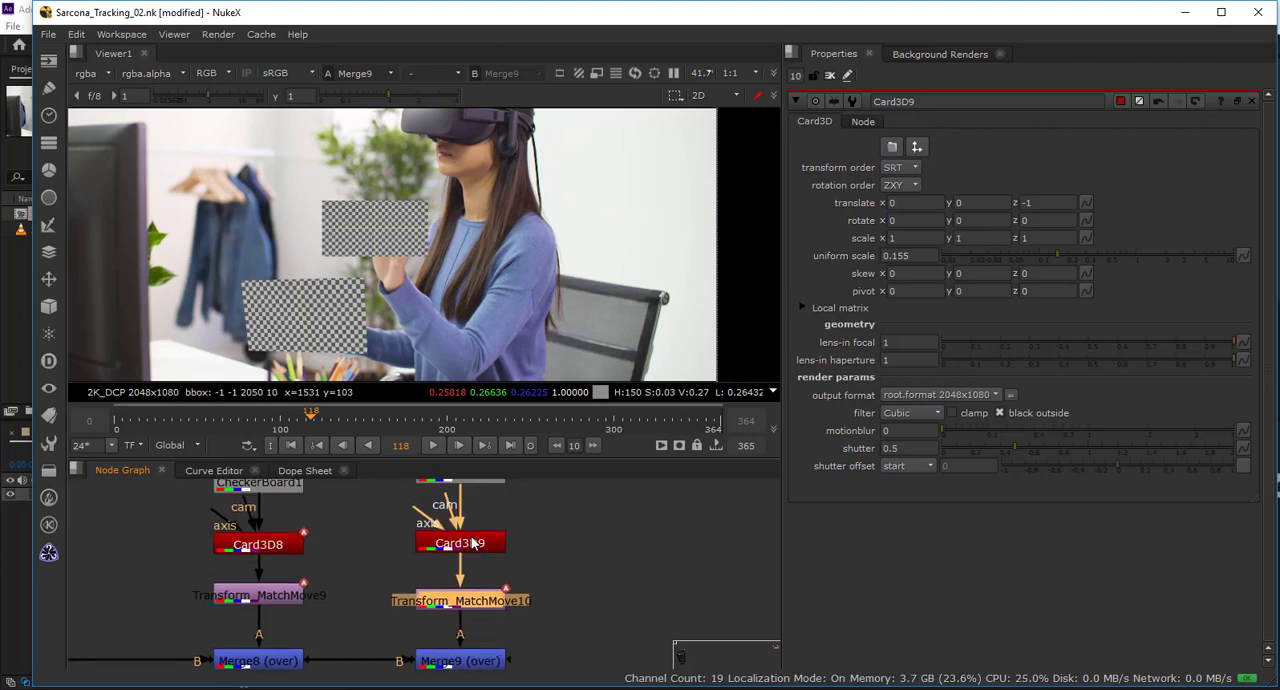
pyautogui.click(463, 541)
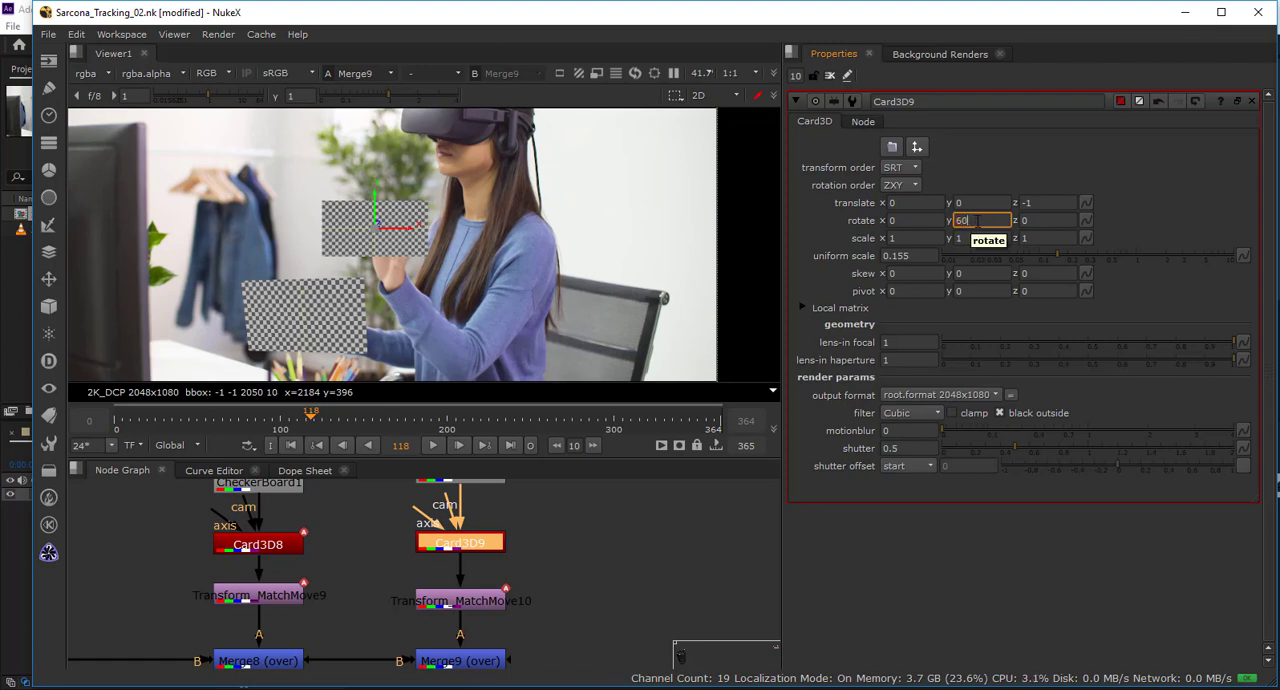
pyautogui.write('0')
pyautogui.press('Return')
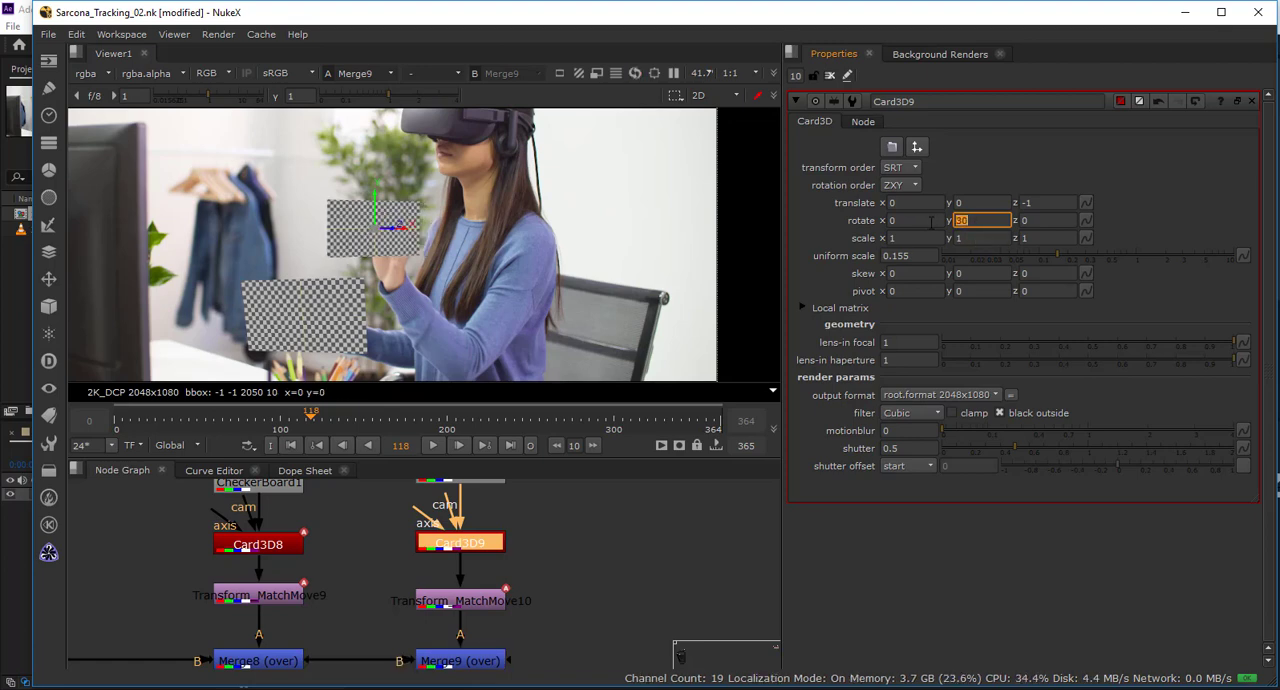
pyautogui.write('-30')
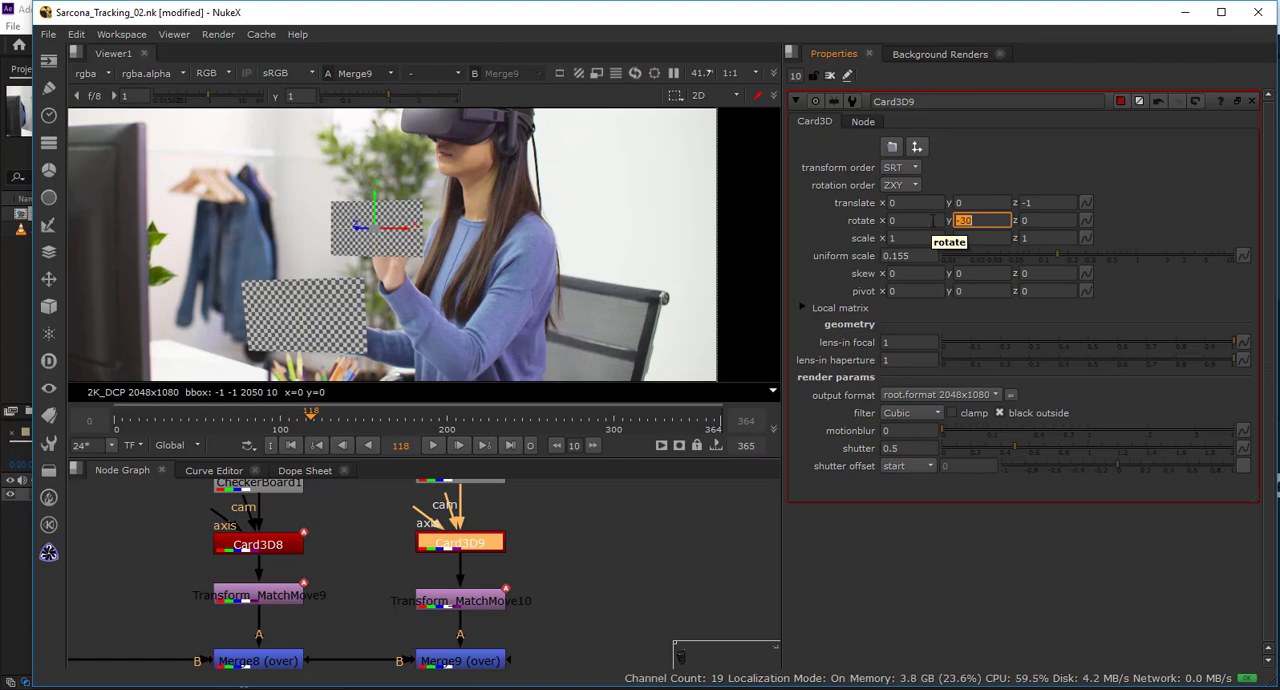
pyautogui.write('-60')
pyautogui.press('Return')
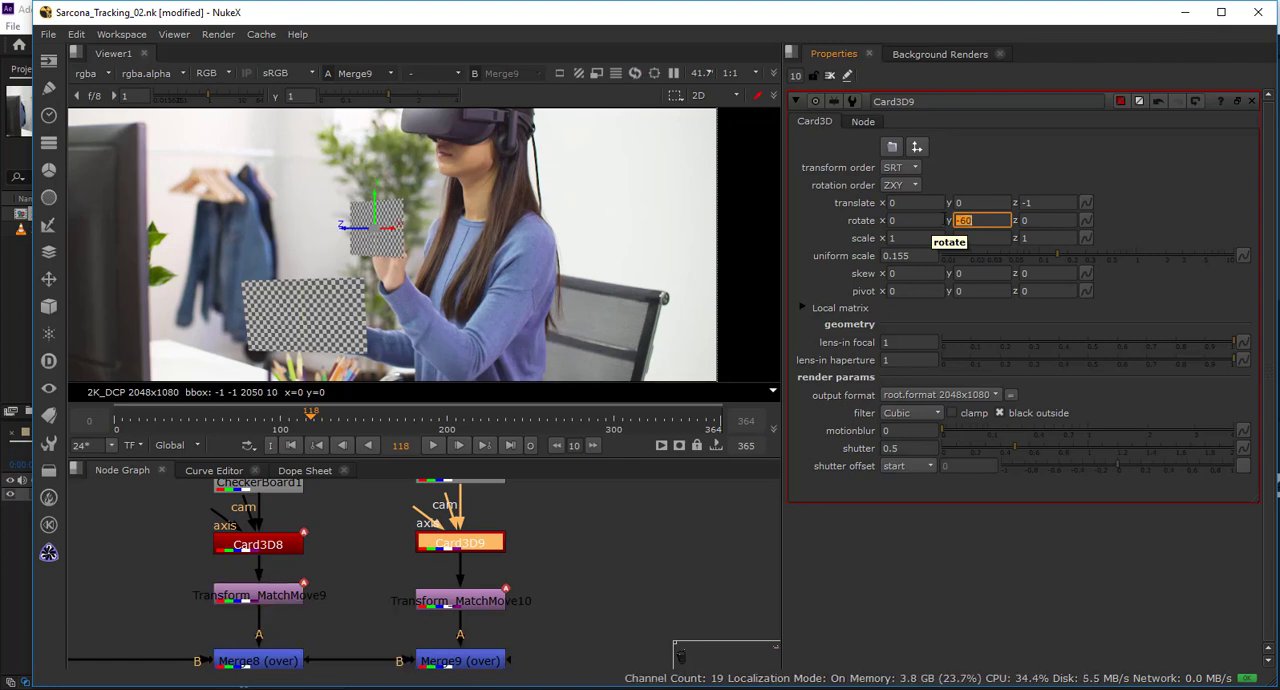
pyautogui.write('-50')
pyautogui.press('Return')
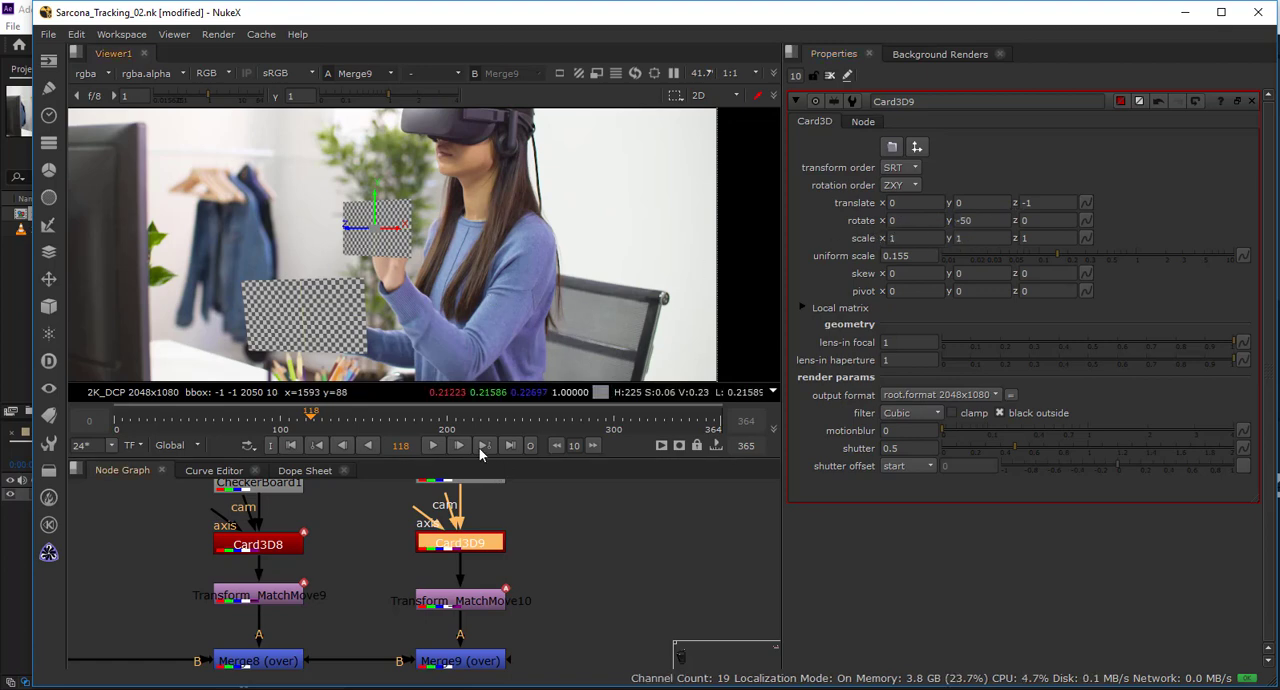
# Scrub through the earlier frames up to frame 104 to check how both checkerboards follow the hands.
pyautogui.moveTo(313, 424); pyautogui.dragTo(210, 421)
pyautogui.click(286, 424)
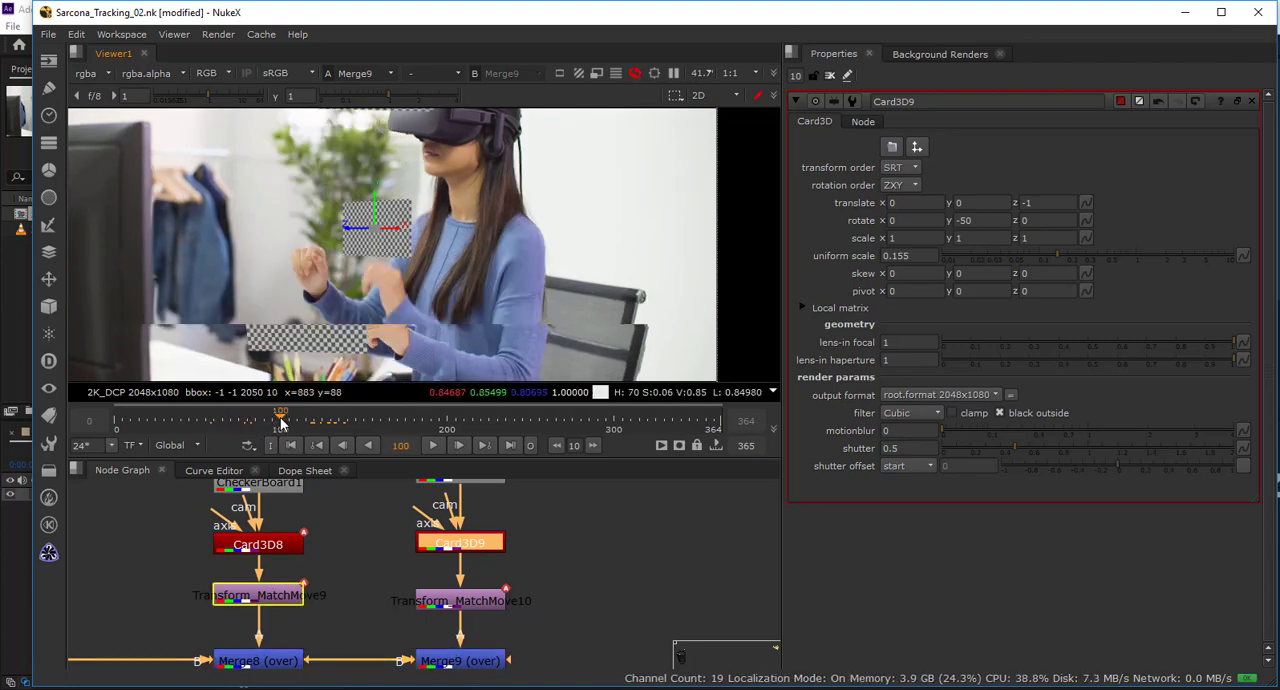
pyautogui.moveTo(286, 424); pyautogui.dragTo(288, 424)
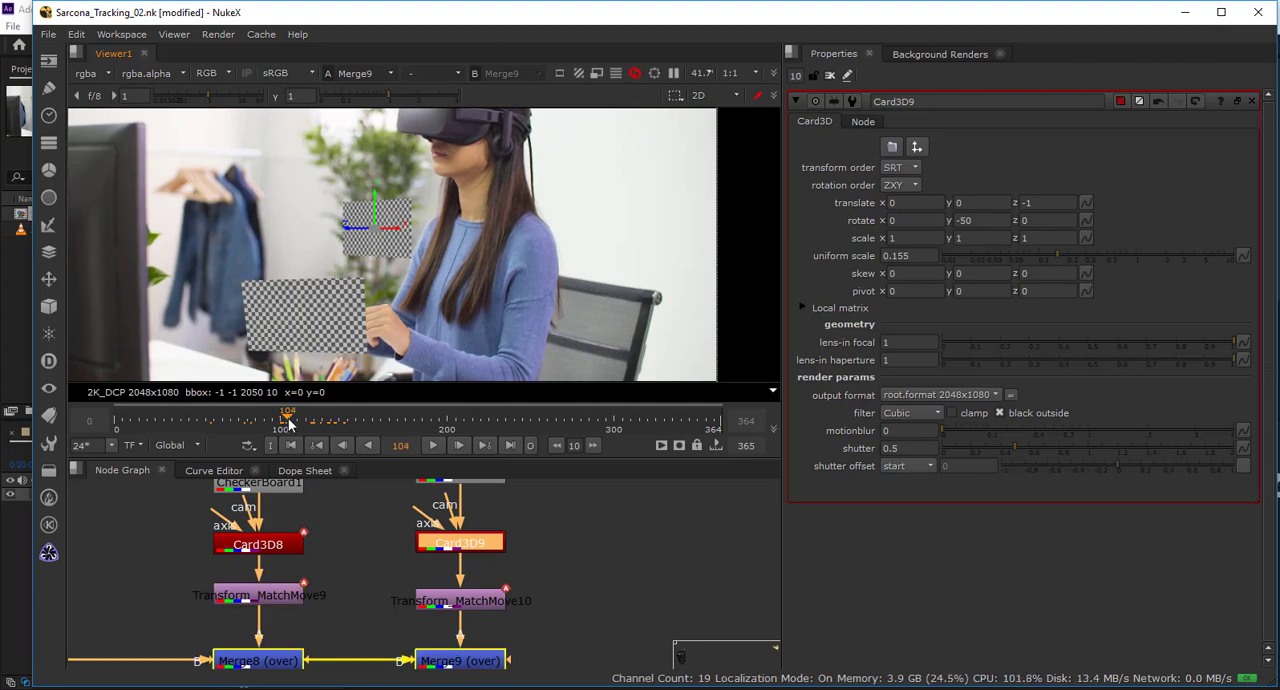
# Set the viewer's in and out points to frames 98 and 142 and restrict the timeline to the In/Out range.
pyautogui.click(175, 445)
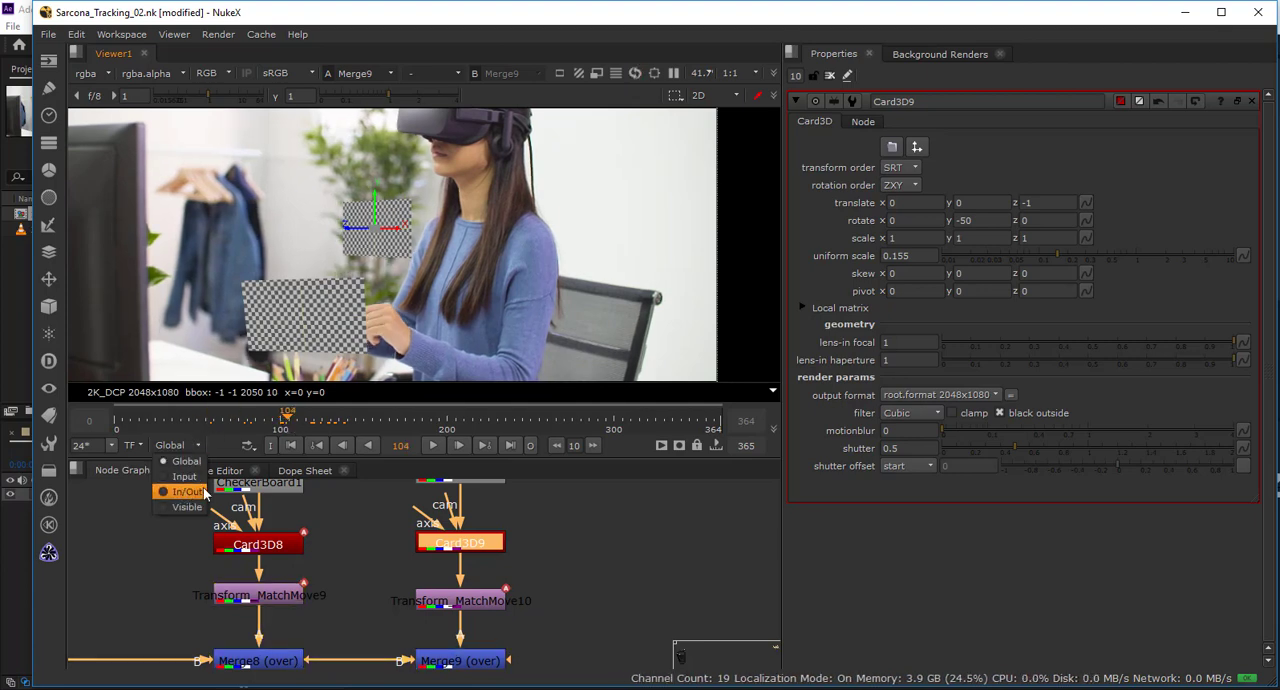
pyautogui.click(716, 446)
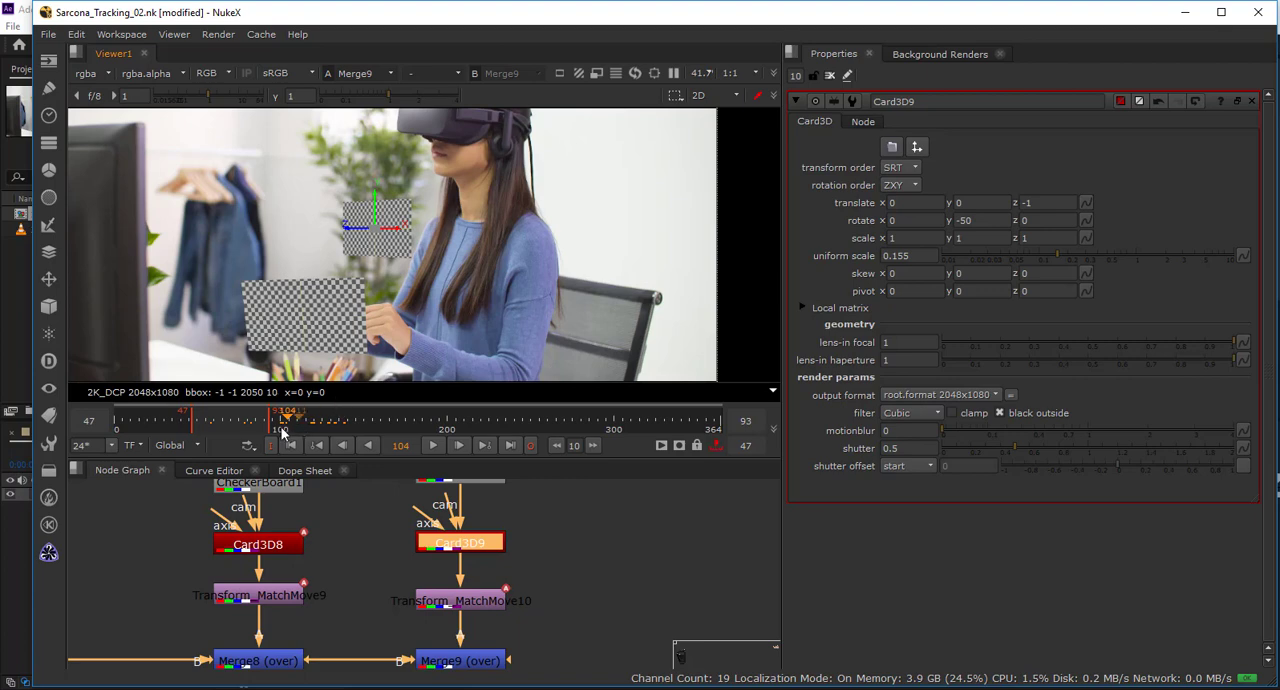
pyautogui.moveTo(268, 420); pyautogui.dragTo(340, 418)
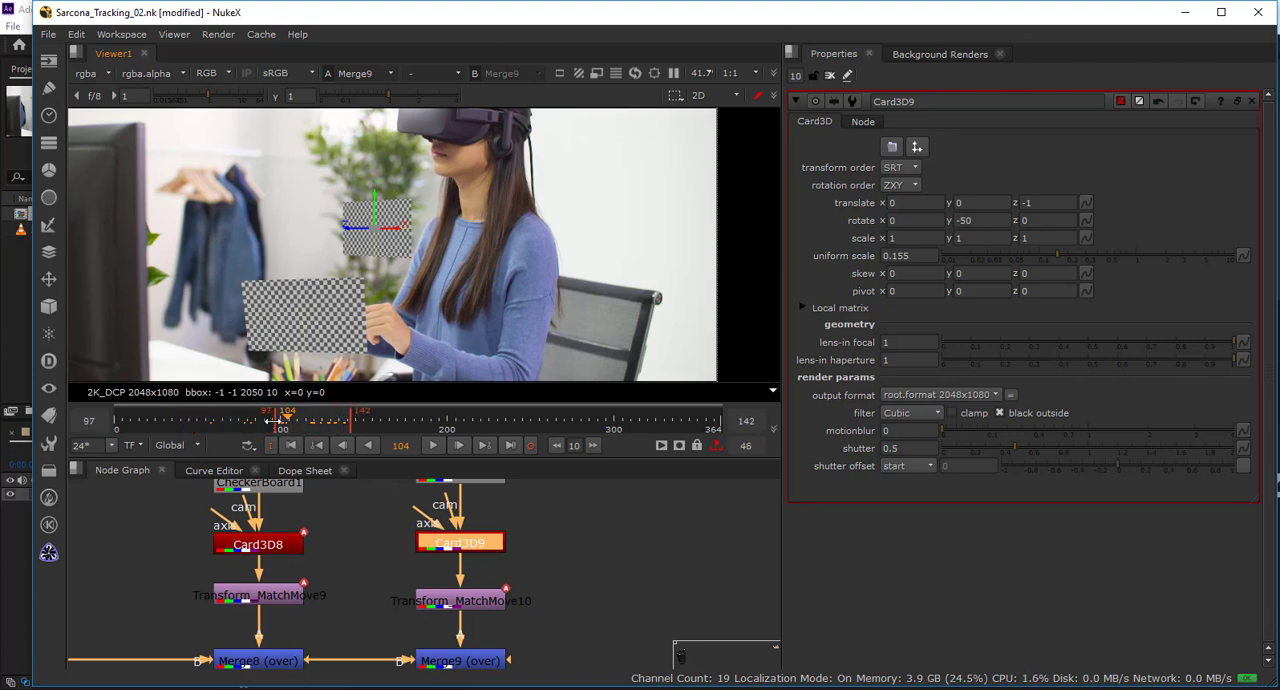
pyautogui.click(186, 446)
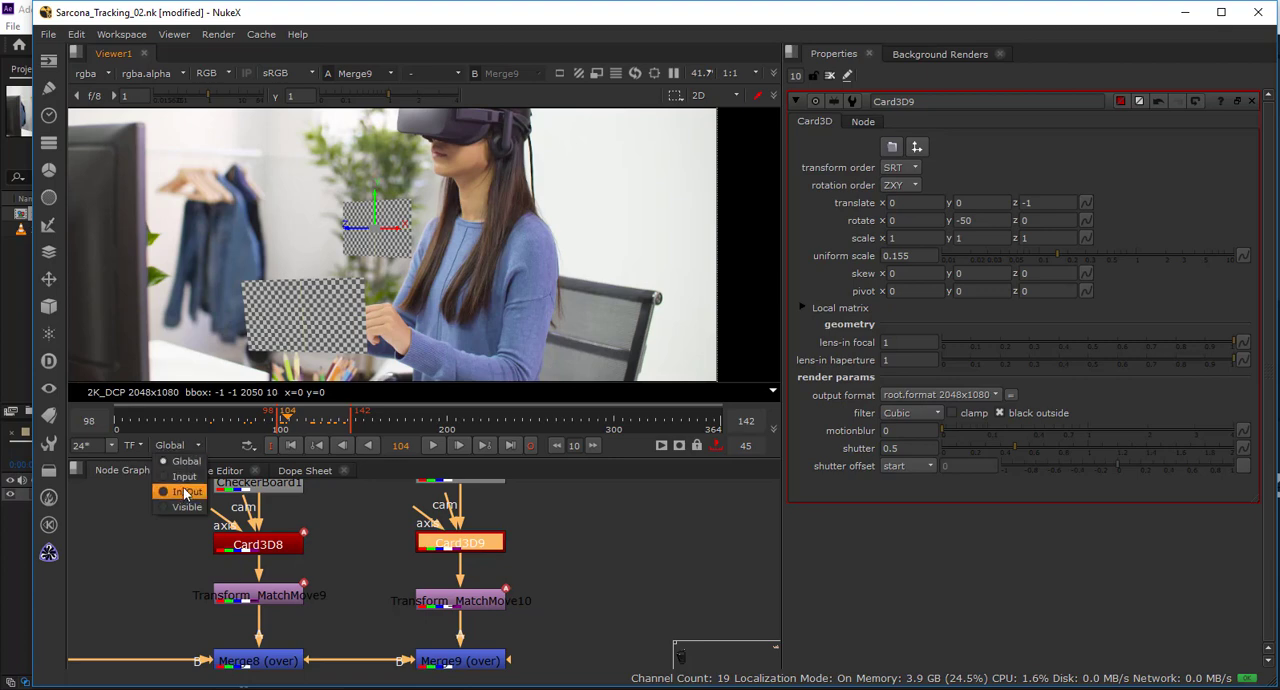
pyautogui.click(184, 492)
# Play the limited range, stop it, and scrub to frame 128 to check where the second checkerboard leaves the fingertip.
pyautogui.click(436, 444)
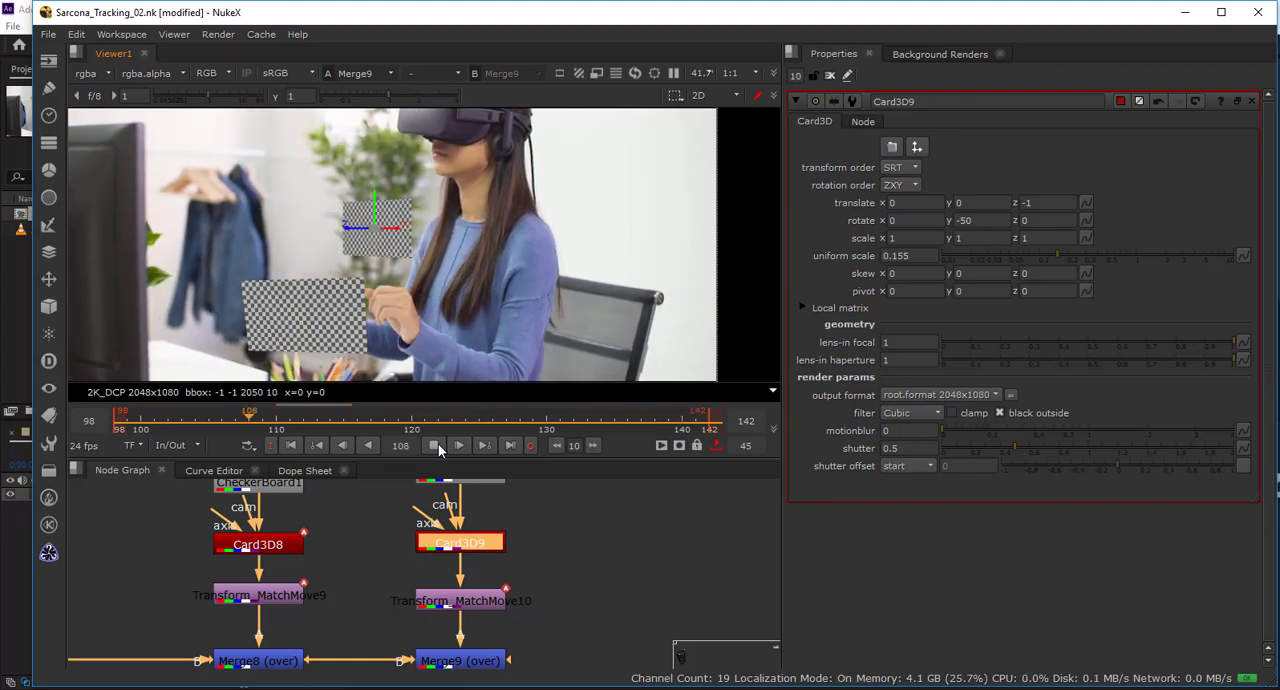
pyautogui.click(436, 446)
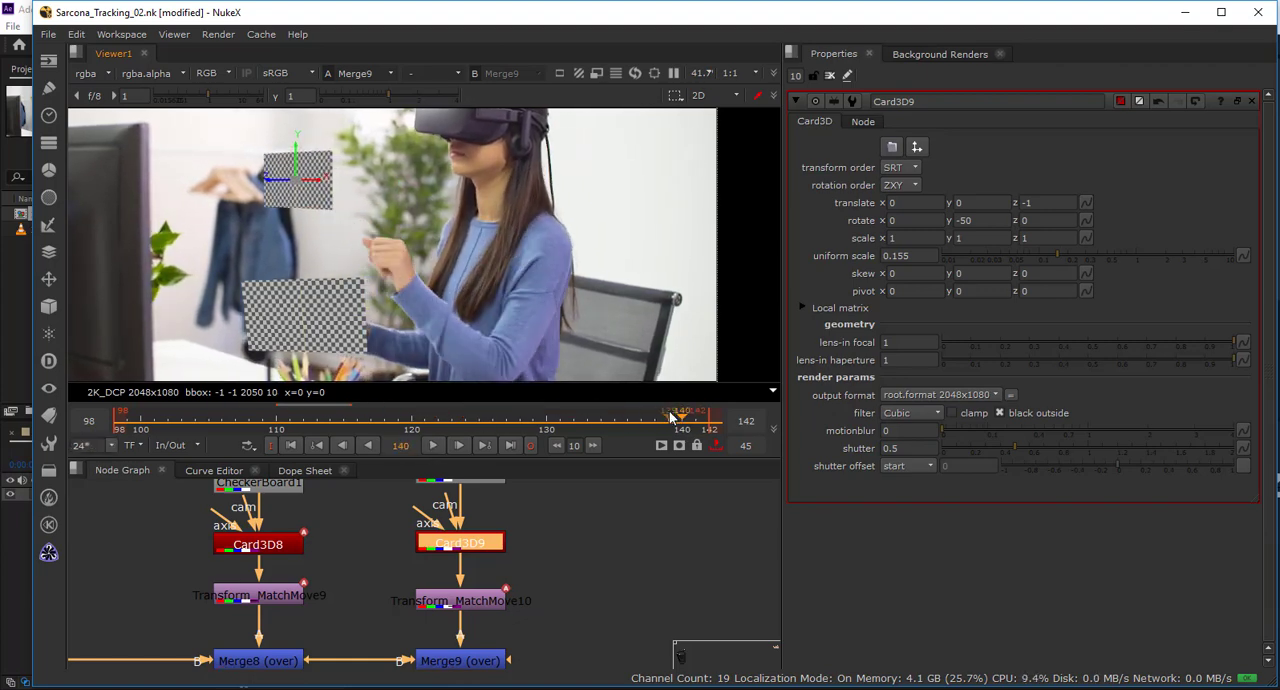
pyautogui.moveTo(671, 418); pyautogui.dragTo(525, 416)
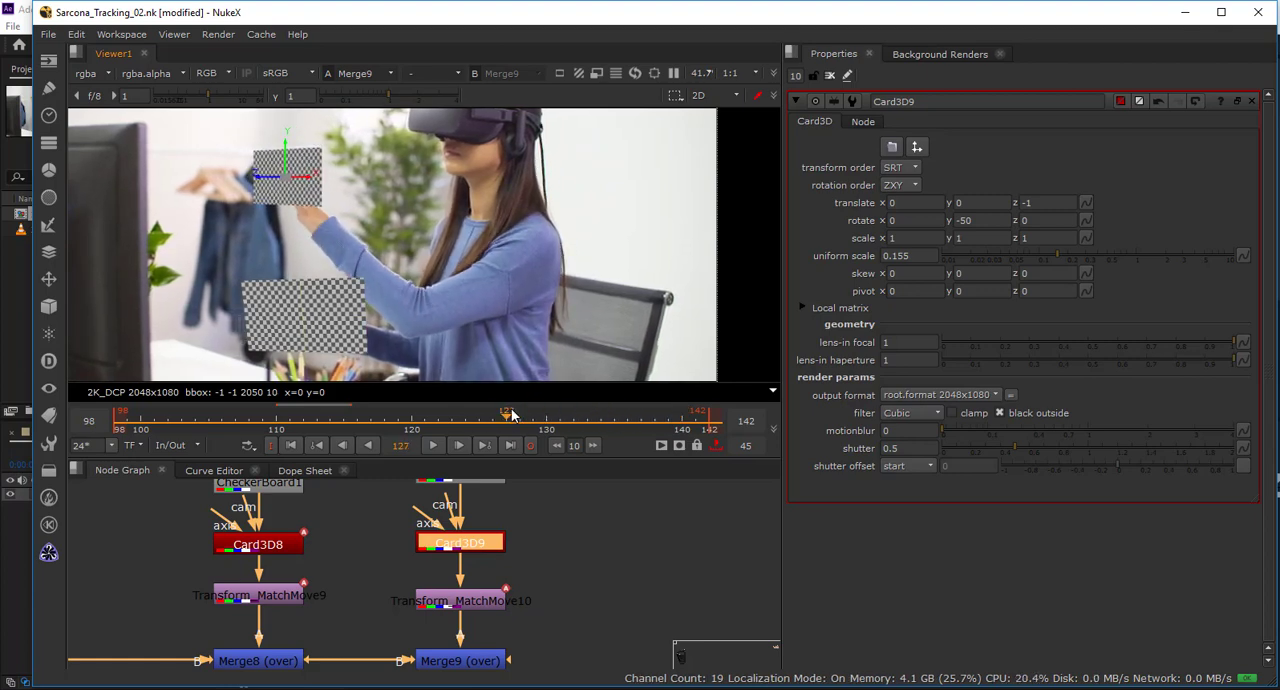
pyautogui.moveTo(508, 414)
pyautogui.mouseDown()
pyautogui.moveTo(458, 418)
pyautogui.moveTo(526, 420)
pyautogui.mouseUp()
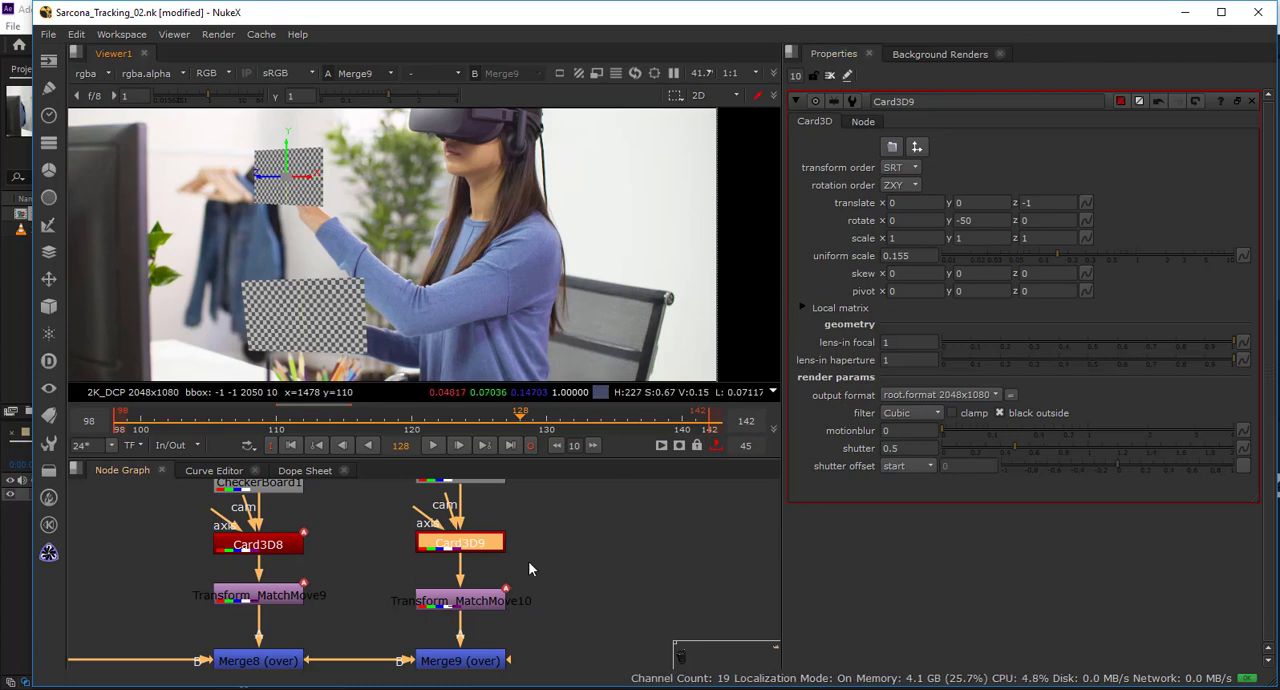
# Open Transform_MatchMove10's keyframes in the Dope Sheet and delete all its center and translate keys from frame 128 onward.
pyautogui.moveTo(496, 557); pyautogui.dragTo(475, 584)
pyautogui.doubleClick(446, 634)
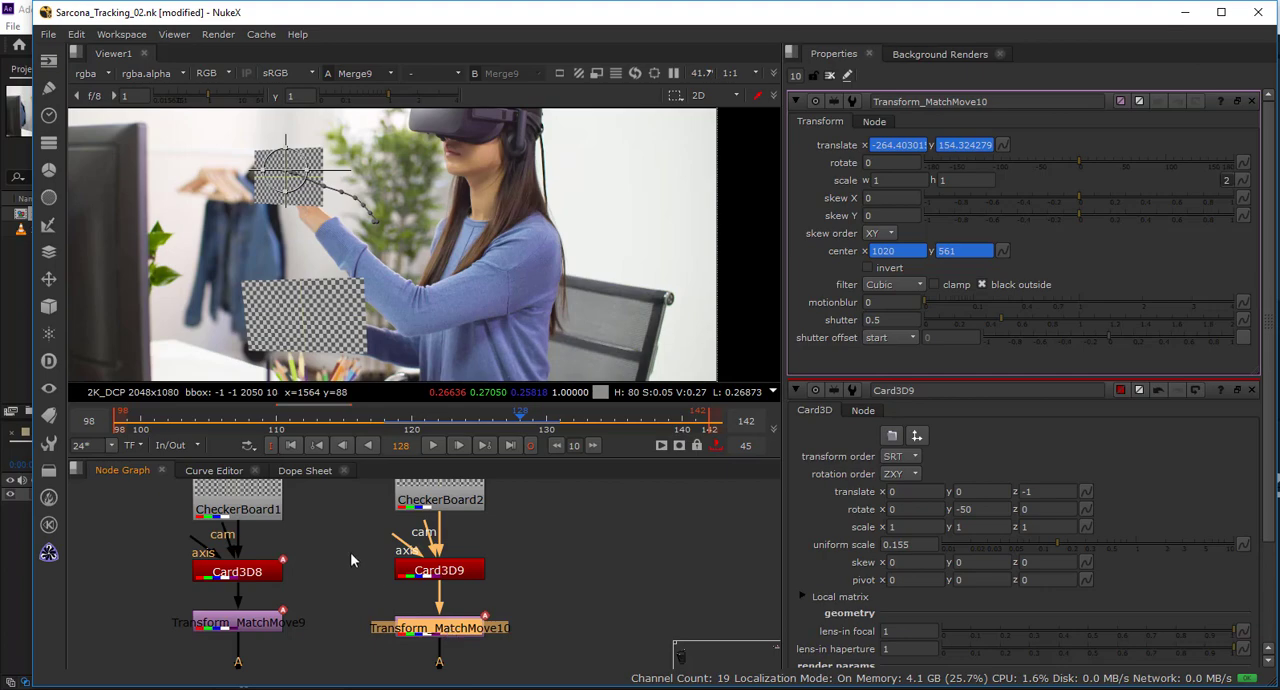
pyautogui.click(310, 471)
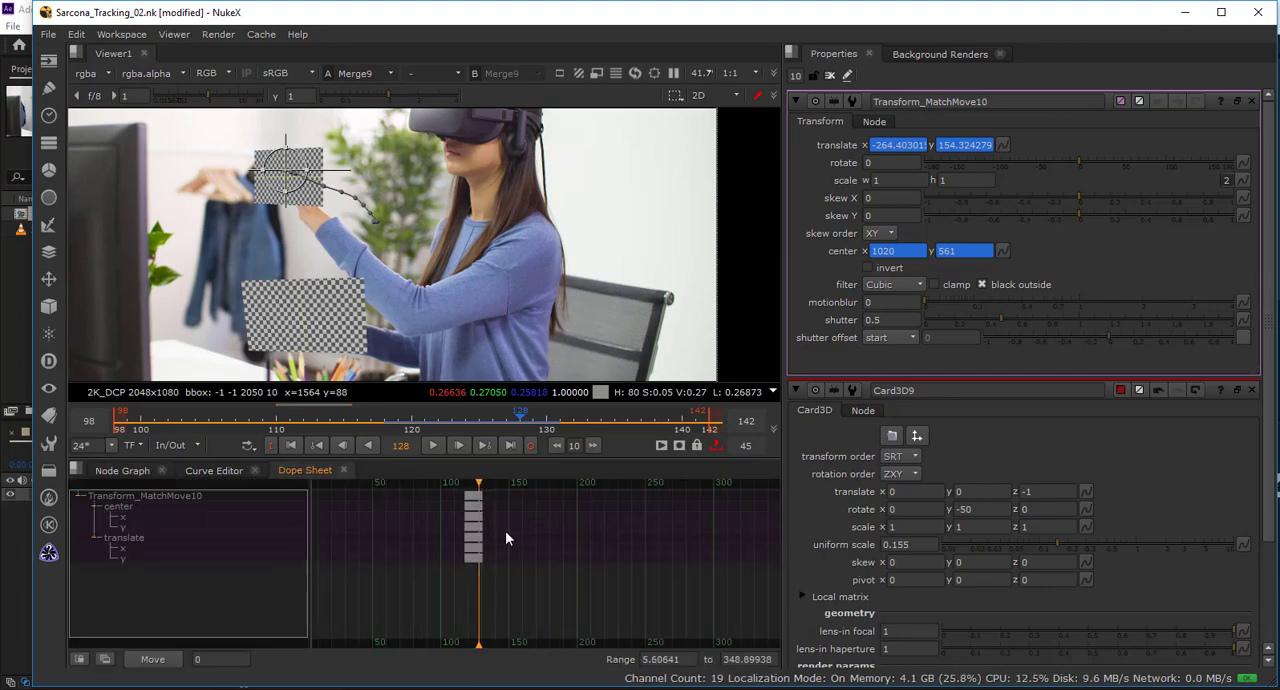
pyautogui.scroll(10, 505, 532)
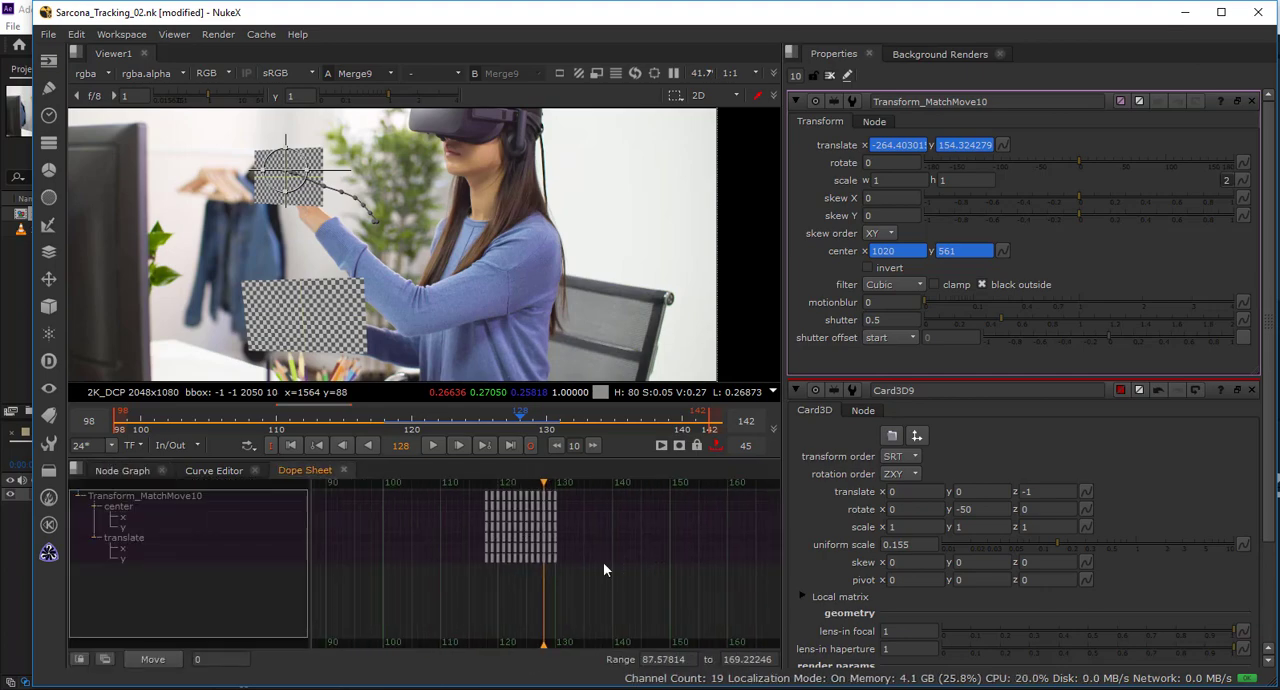
pyautogui.scroll(6, 599, 563)
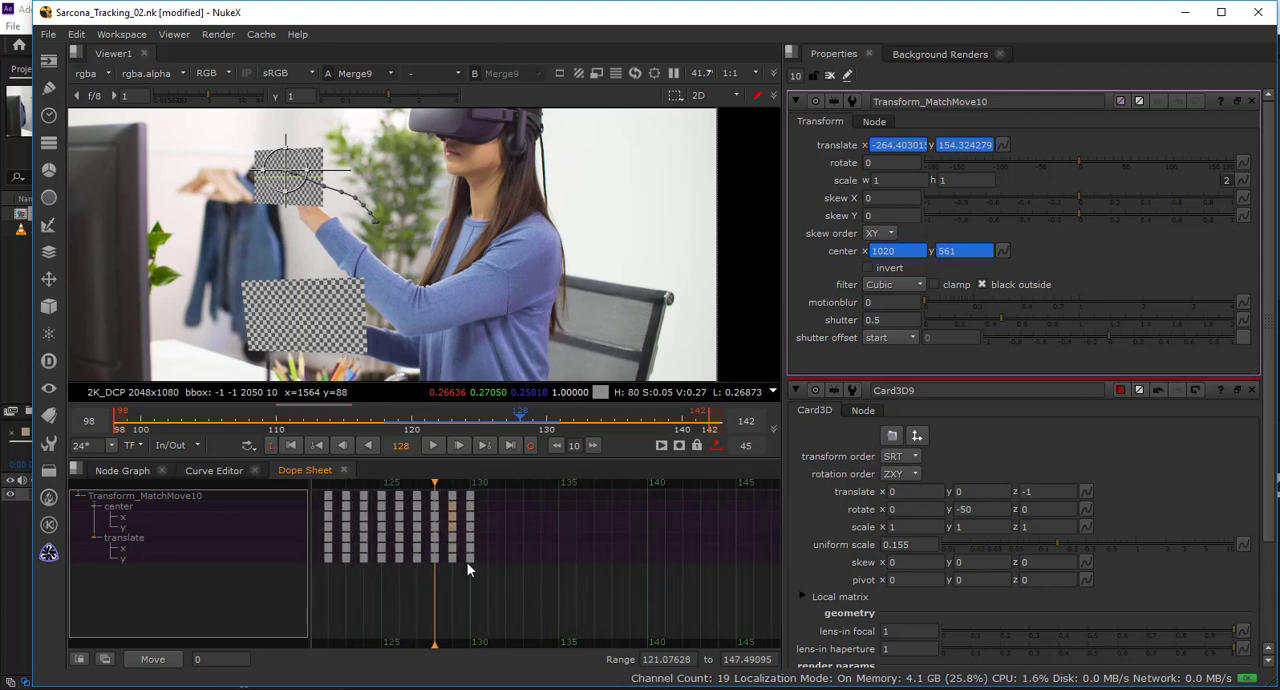
pyautogui.moveTo(512, 594); pyautogui.dragTo(429, 487)
pyautogui.press('Delete')
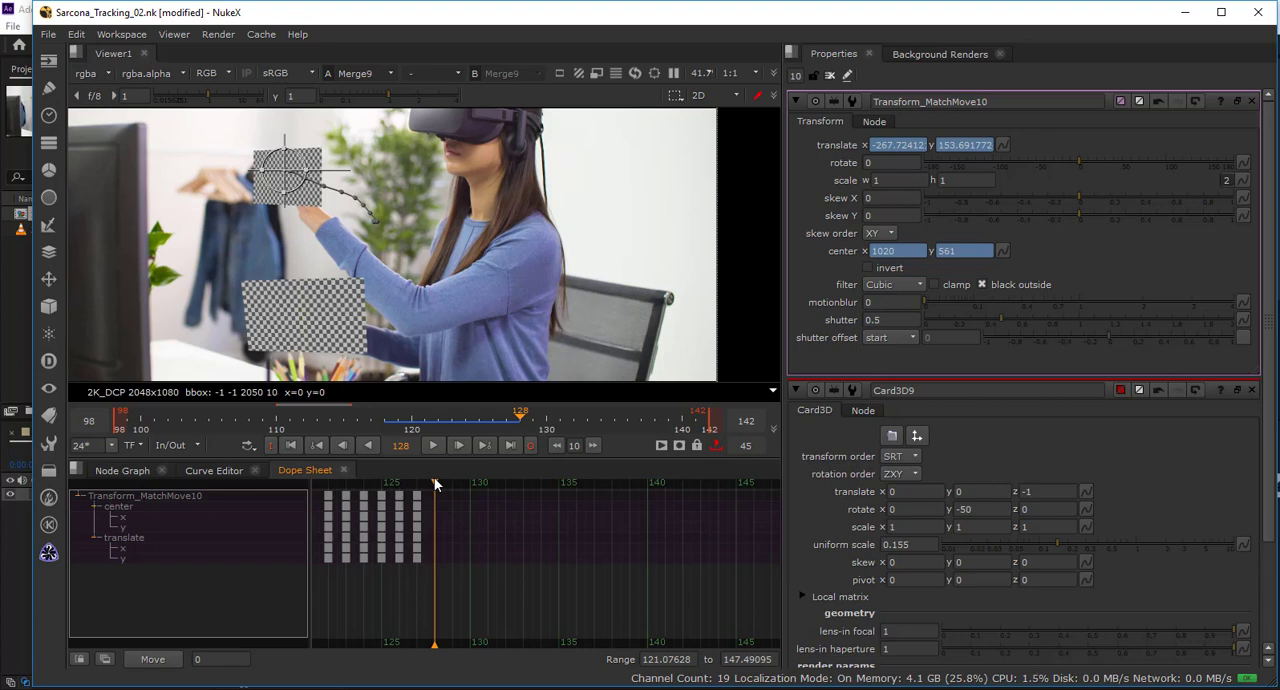
# Return to the Node Graph, play the limited range to check the second checkerboard, stop playback and scrub to frame 134.
pyautogui.click(122, 470)
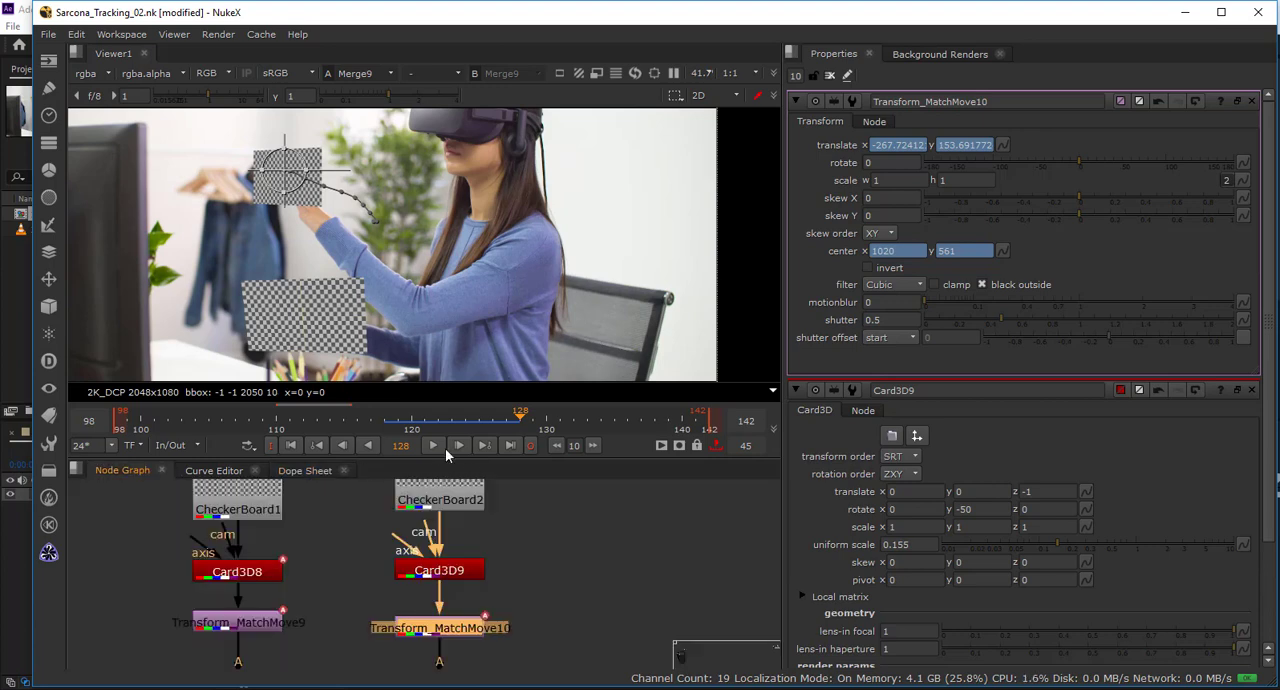
pyautogui.moveTo(512, 418); pyautogui.dragTo(467, 419)
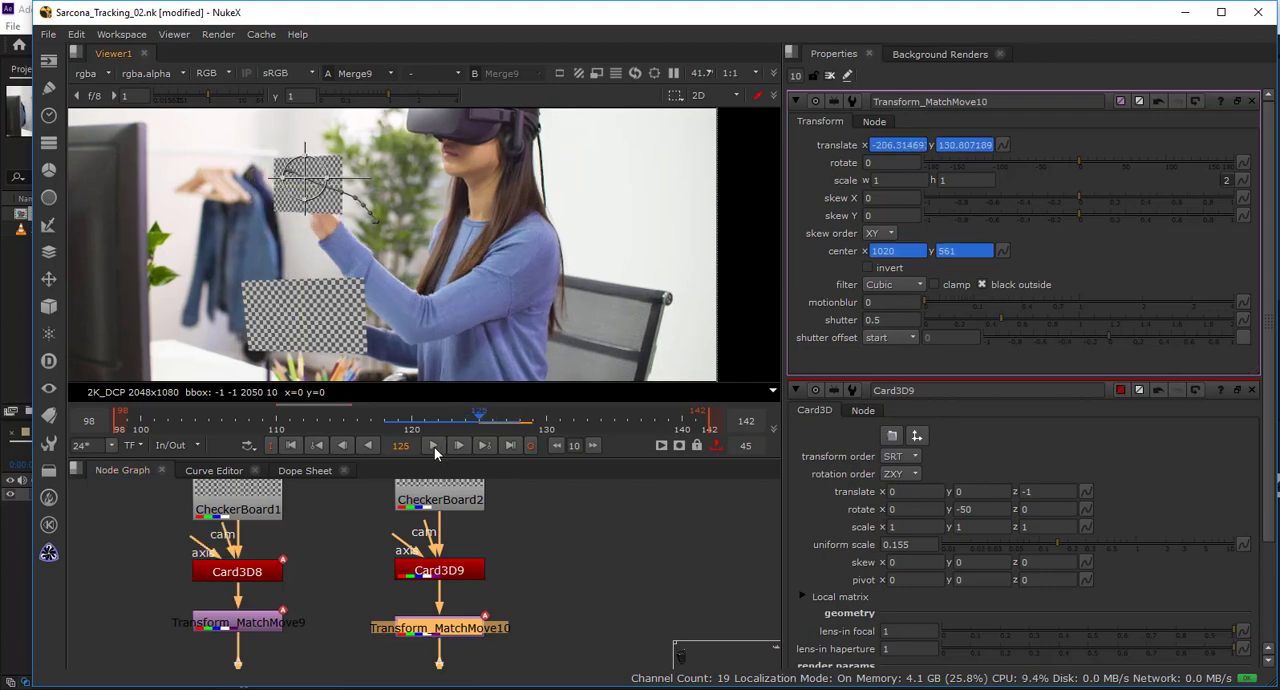
pyautogui.click(434, 446)
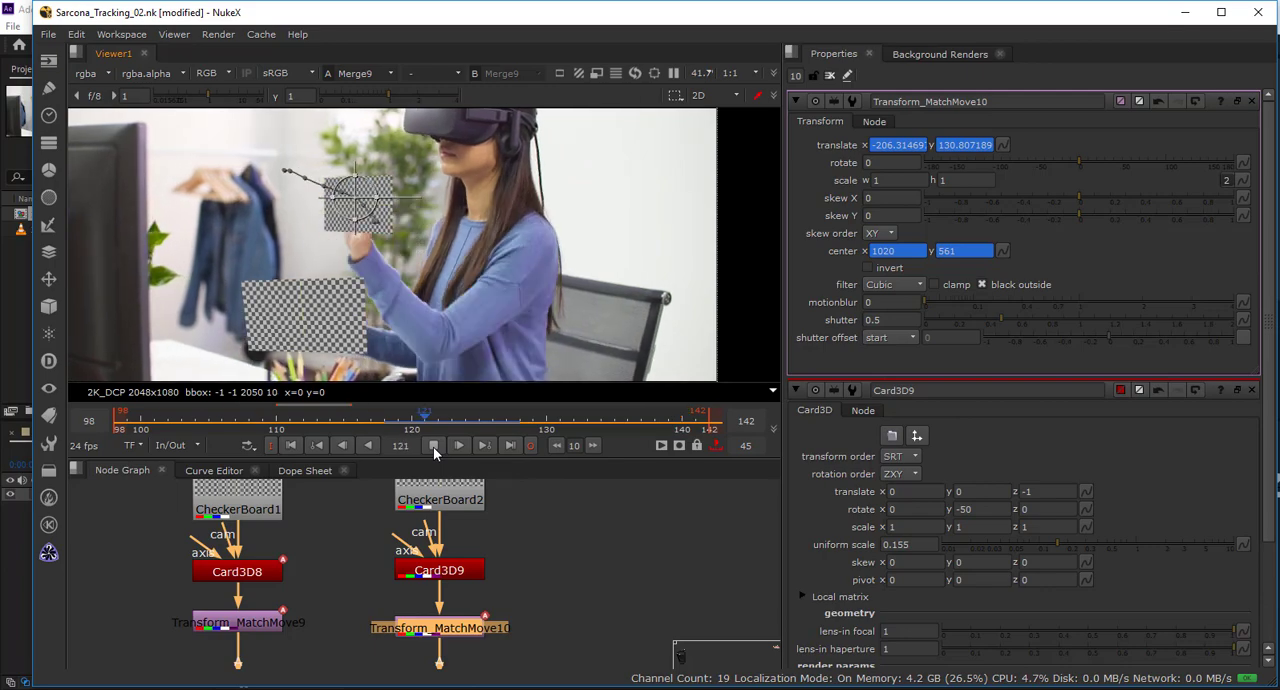
pyautogui.click(433, 446)
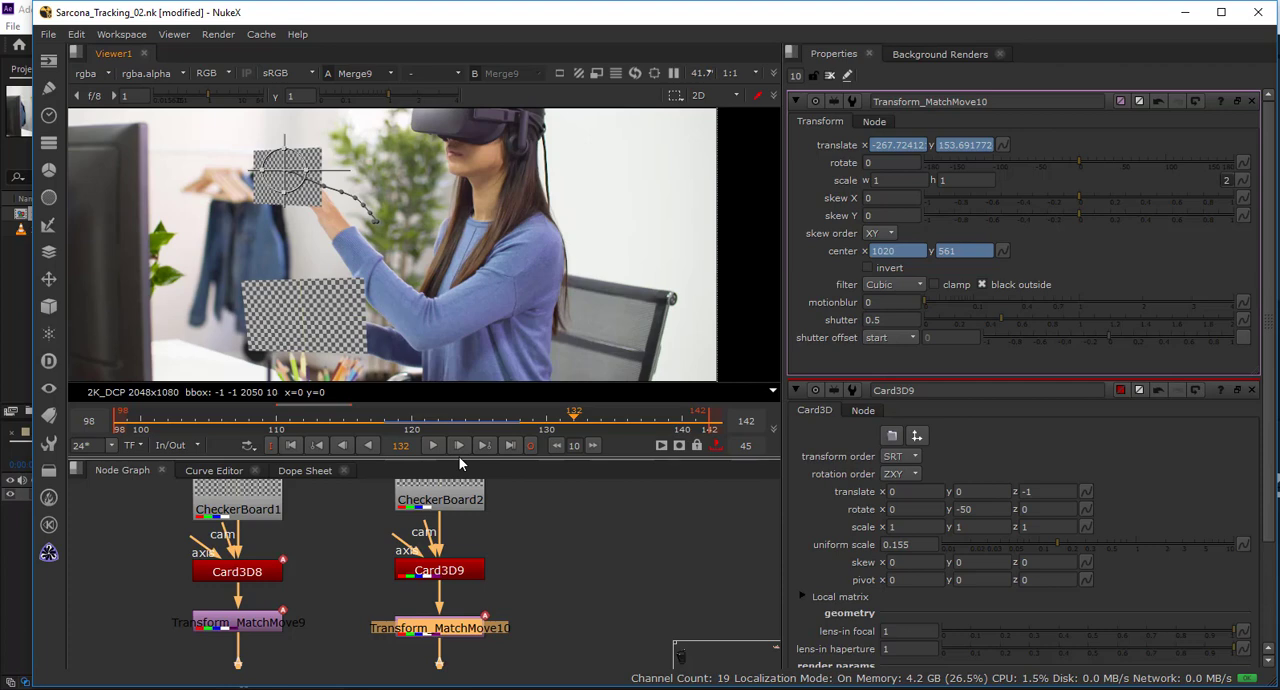
pyautogui.moveTo(516, 402); pyautogui.dragTo(601, 425)
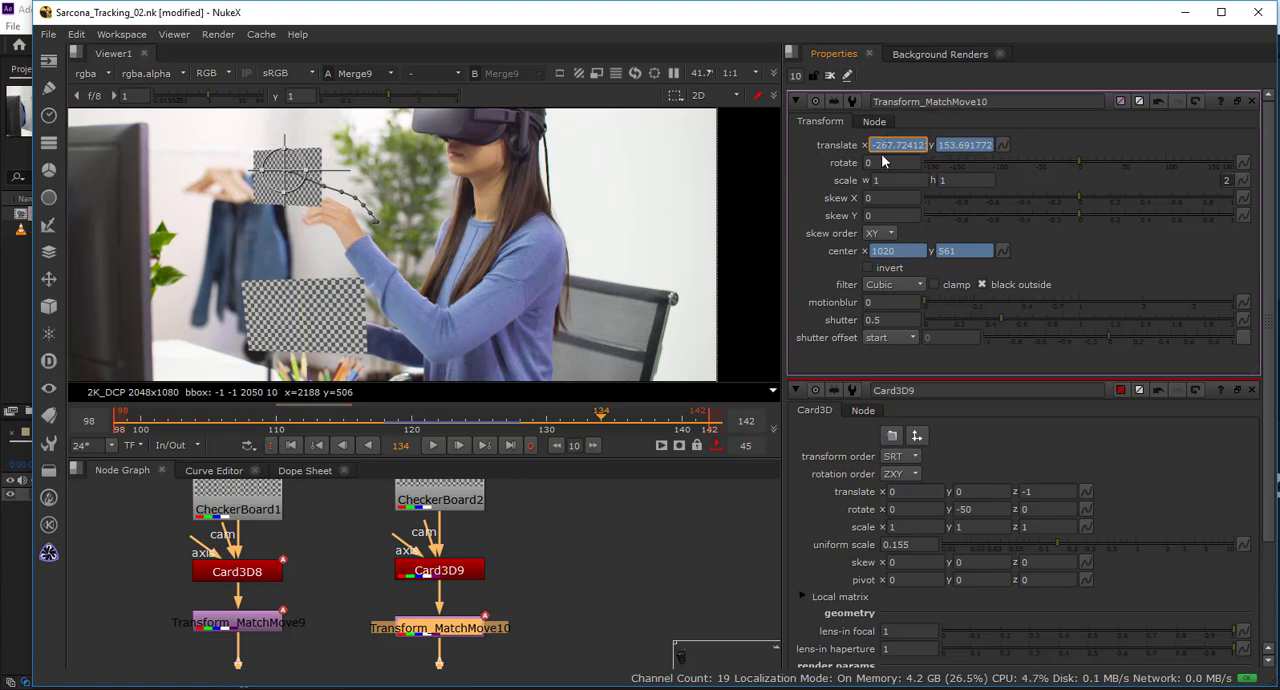
# Try out stepped rotate values on Transform_MatchMove10 and reset the rotation to 0.
pyautogui.click(885, 163)
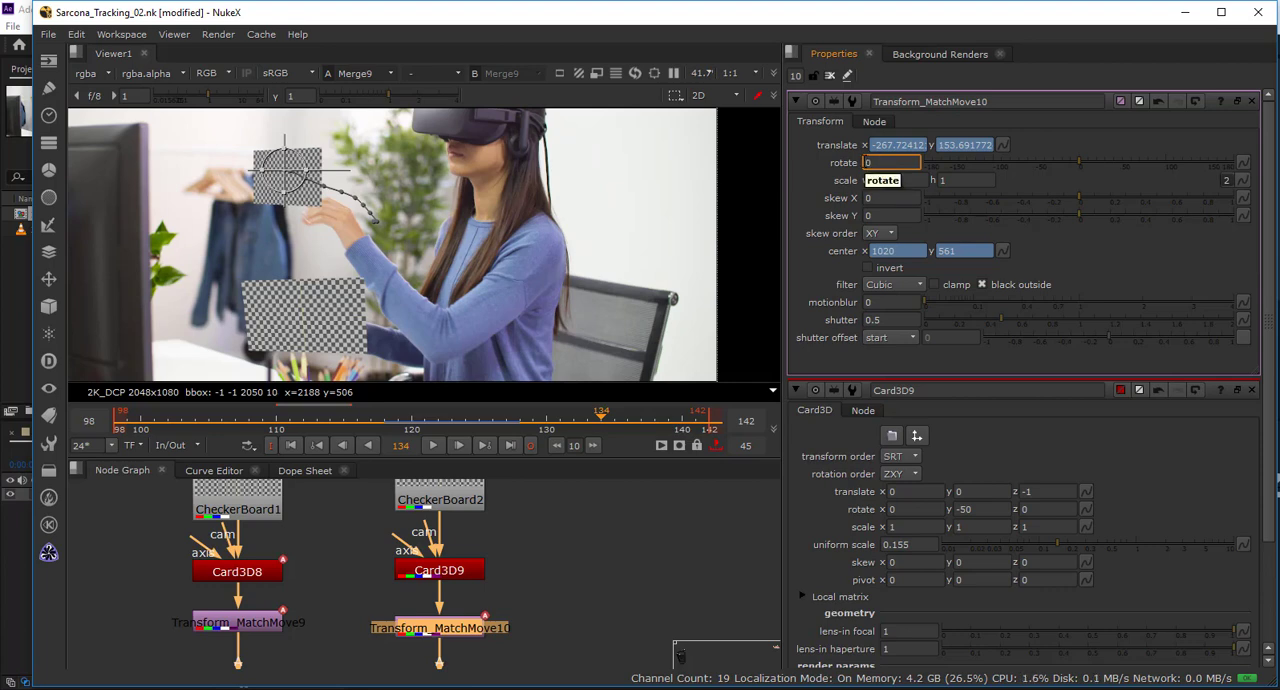
pyautogui.press('Up')
pyautogui.press('Up')
pyautogui.press('Up')
pyautogui.press('Up')
pyautogui.press('Up')
pyautogui.press('Up')
pyautogui.press('Up')
pyautogui.press('Up')
pyautogui.press('Up')
pyautogui.press('Up')
pyautogui.press('Up')
pyautogui.press('Up')
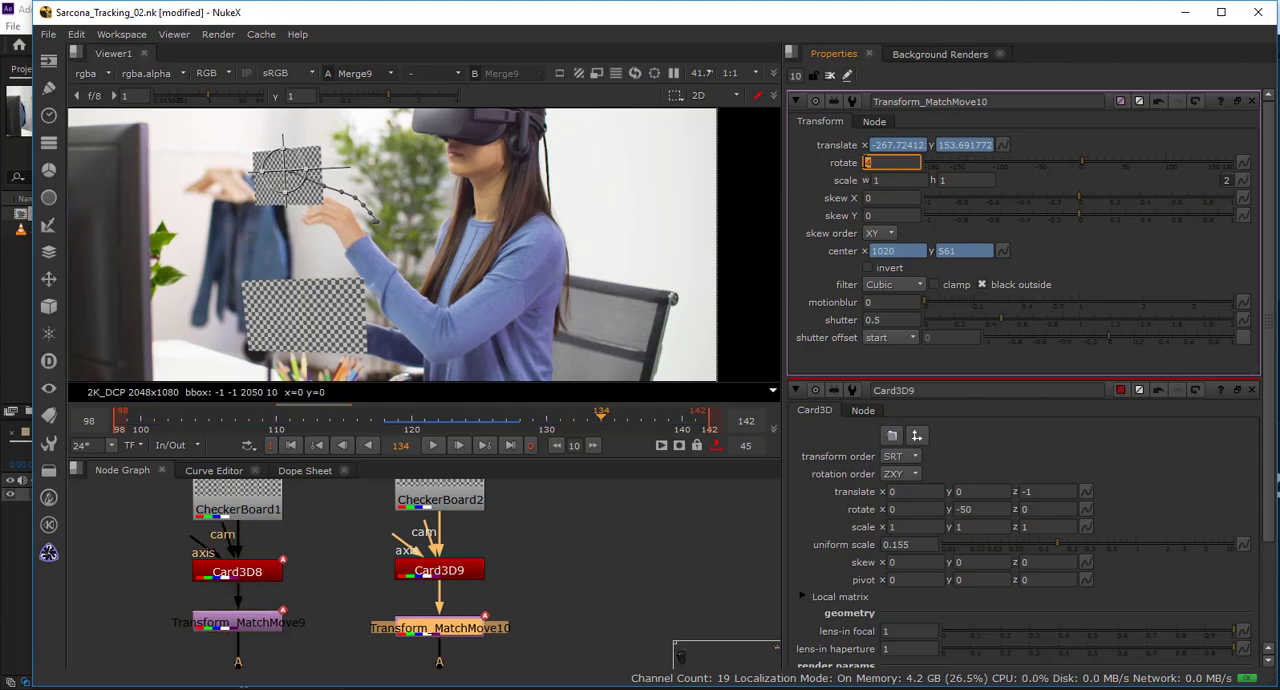
pyautogui.press('Up')
pyautogui.press('Up')
pyautogui.press('Up')
pyautogui.press('Up')
pyautogui.press('Up')
pyautogui.press('Up')
pyautogui.press('Up')
pyautogui.press('Up')
pyautogui.press('Up')
pyautogui.press('Up')
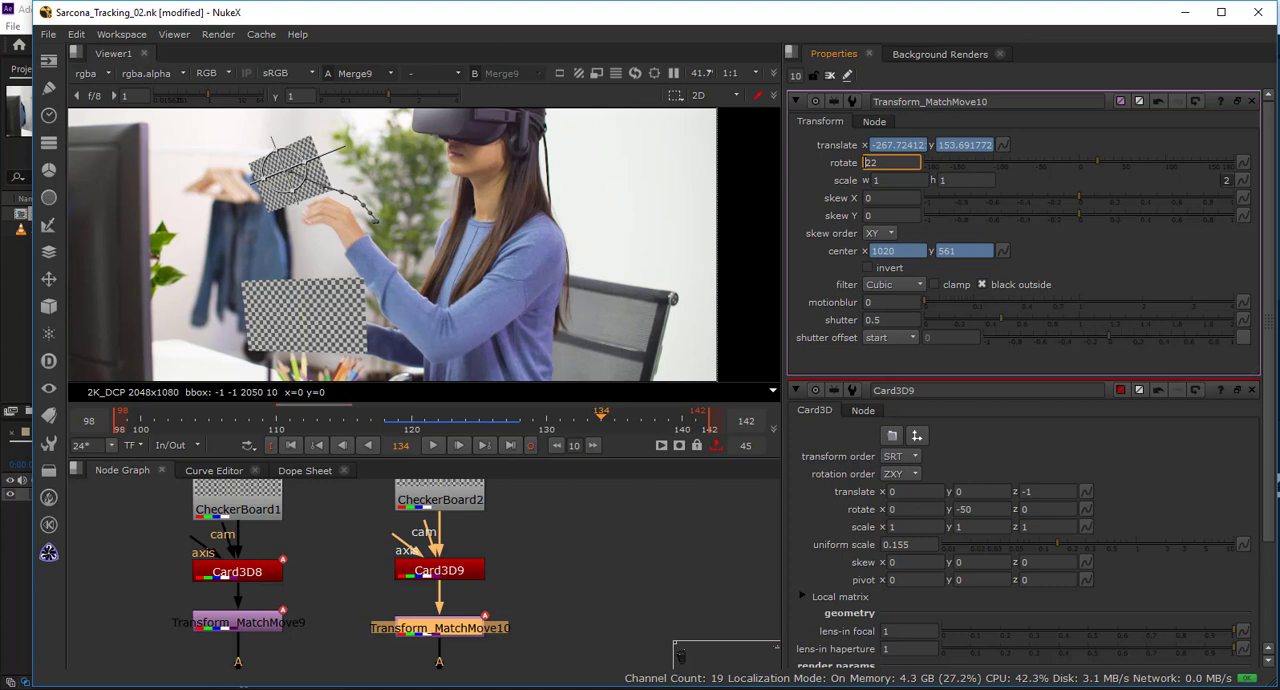
pyautogui.press('Down')
pyautogui.press('Down')
pyautogui.press('Down')
pyautogui.press('Down')
pyautogui.press('Down')
pyautogui.press('Down')
pyautogui.press('Down')
pyautogui.press('Down')
pyautogui.press('Down')
pyautogui.press('Down')
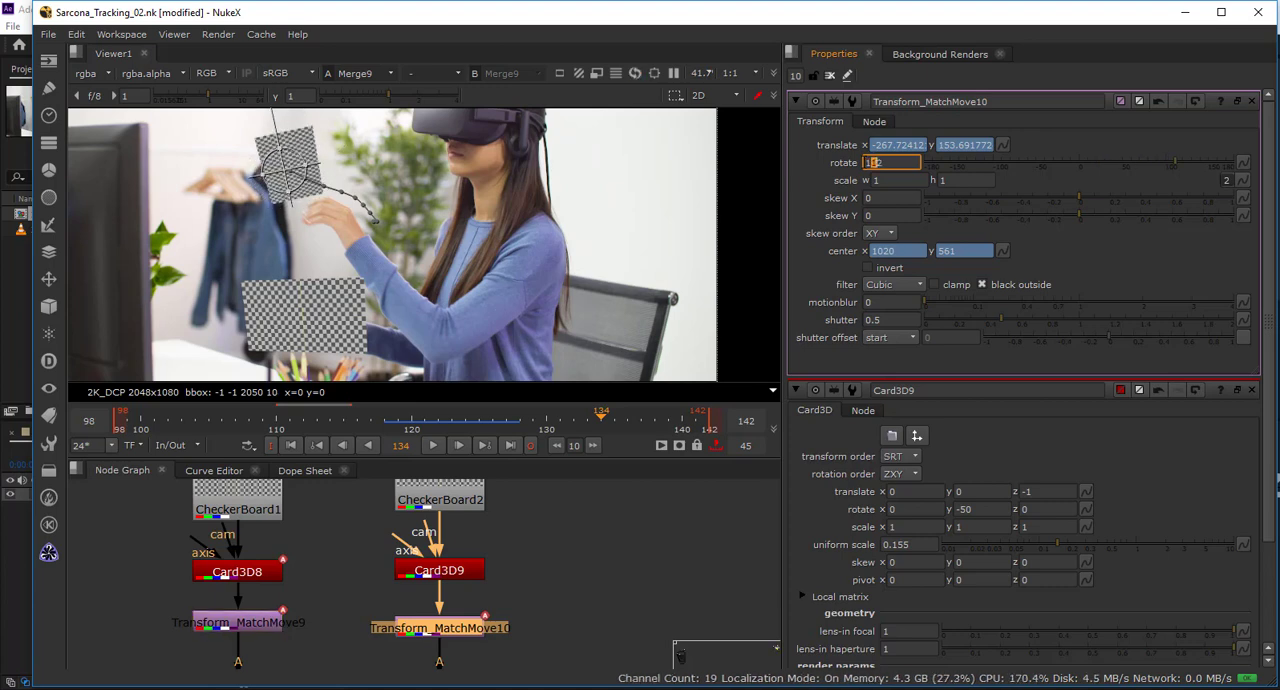
pyautogui.press('Up')
pyautogui.press('Up')
pyautogui.press('Up')
pyautogui.press('Up')
pyautogui.press('Up')
pyautogui.press('Up')
pyautogui.press('Up')
pyautogui.press('Up')
pyautogui.press('Up')
pyautogui.press('Up')
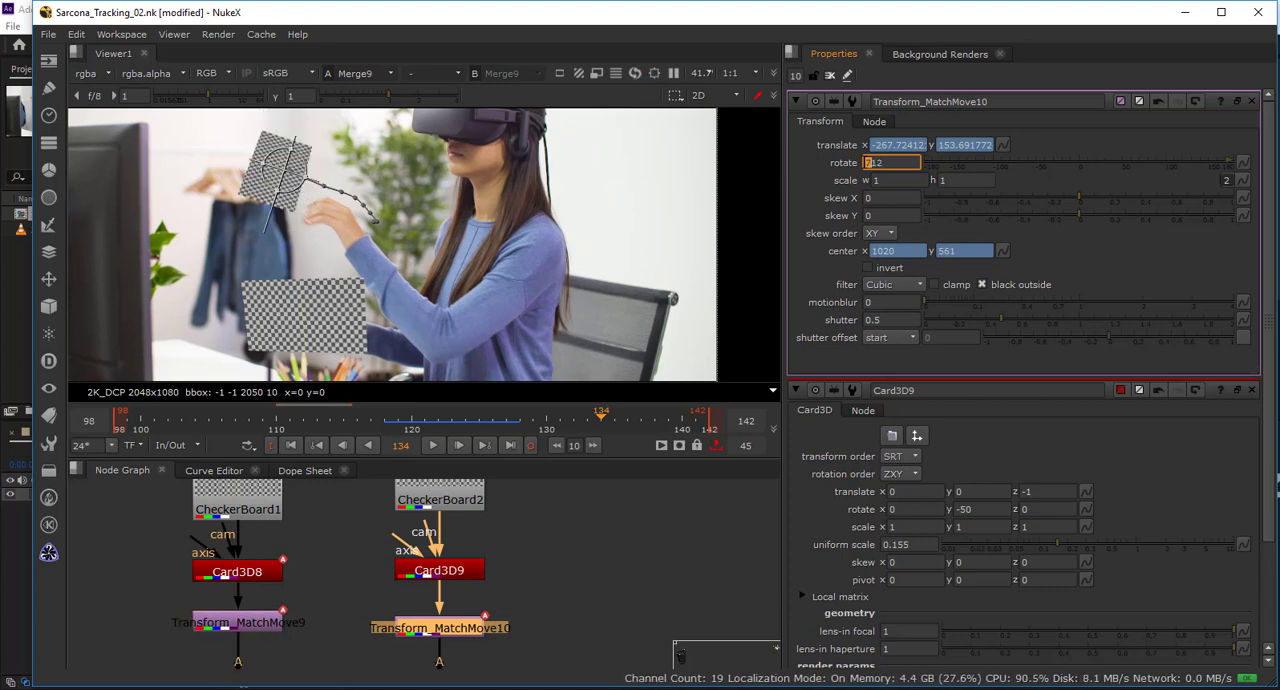
pyautogui.press('Up')
pyautogui.press('Up')
pyautogui.press('Up')
pyautogui.press('Up')
pyautogui.press('Up')
pyautogui.press('Up')
pyautogui.press('Up')
pyautogui.press('Up')
pyautogui.press('Up')
pyautogui.press('Up')
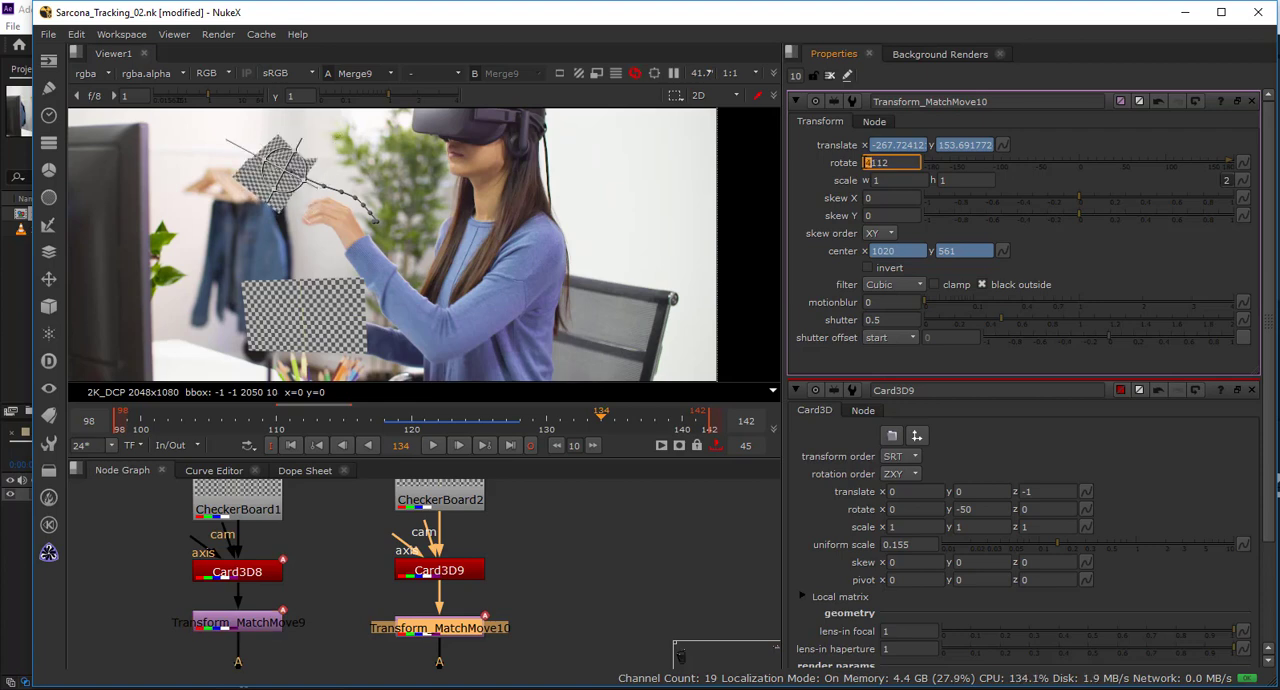
pyautogui.press('Up')
pyautogui.press('Up')
pyautogui.press('Up')
pyautogui.press('Up')
pyautogui.press('Up')
pyautogui.press('Up')
pyautogui.press('Up')
pyautogui.press('Up')
pyautogui.press('Up')
pyautogui.press('Up')
pyautogui.moveTo(898, 163); pyautogui.dragTo(785, 164)
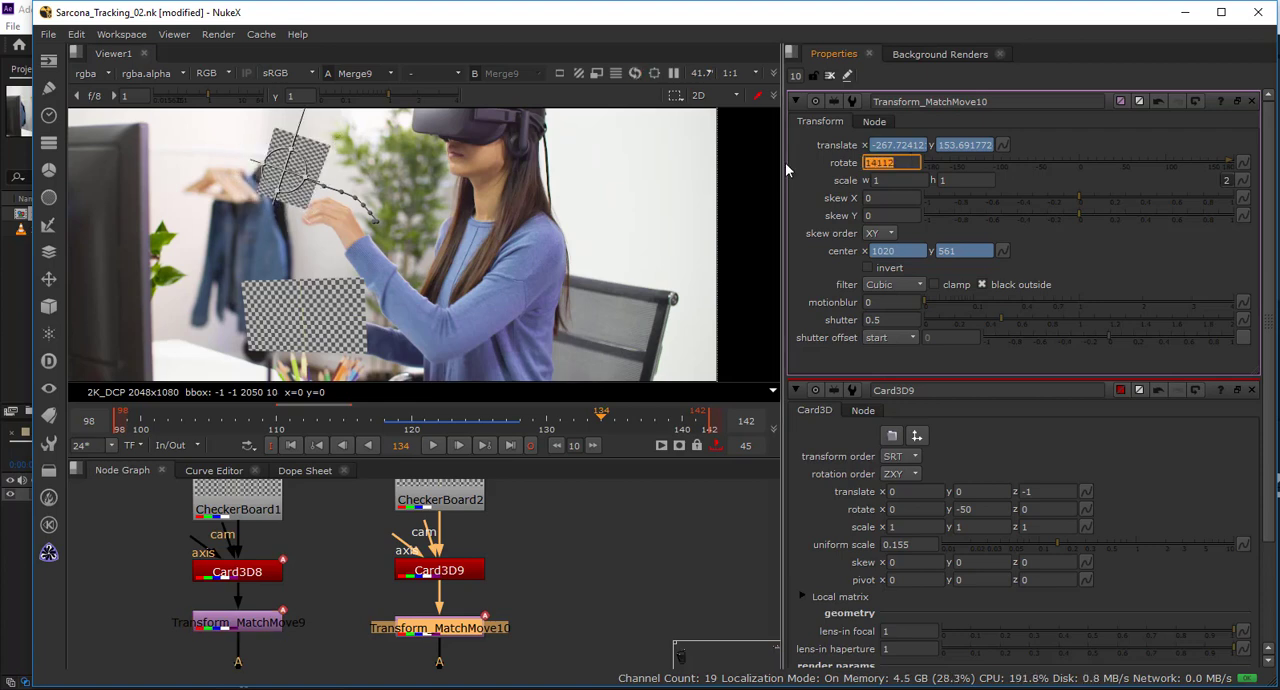
pyautogui.write('0')
pyautogui.press('Return')
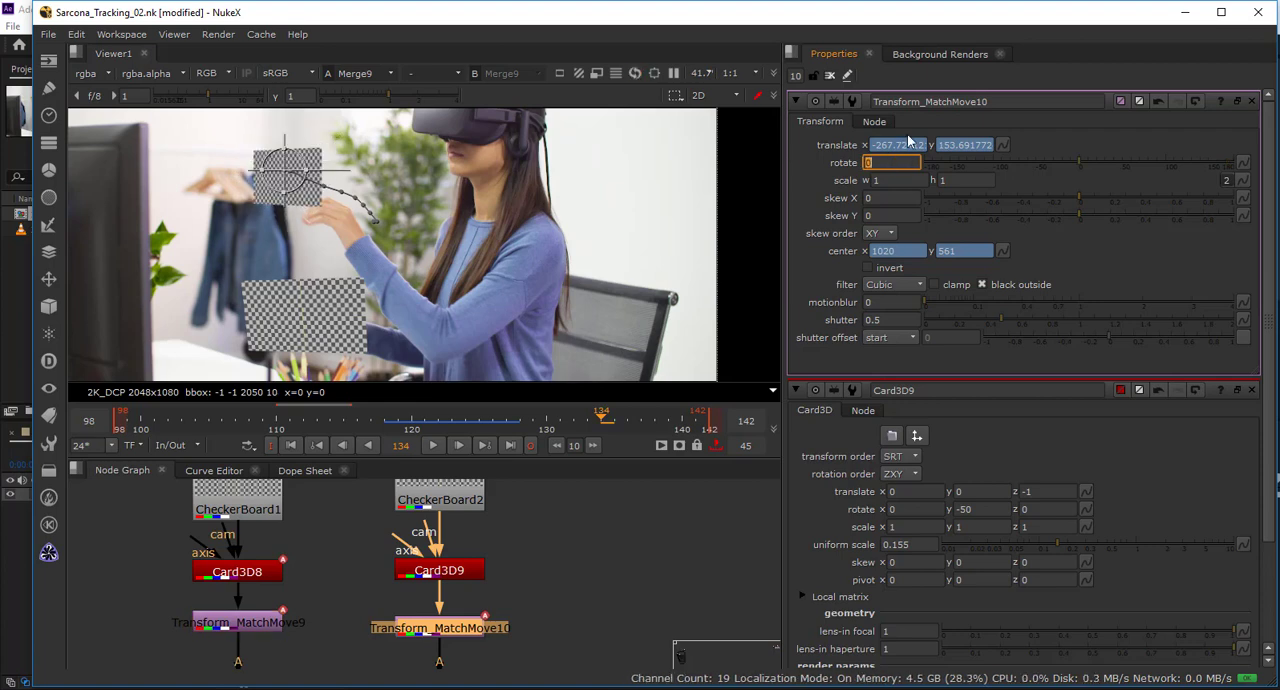
# At frame 134, lower Transform_MatchMove10's translate x to about -377.72 and play the range to check the motion.
pyautogui.click(880, 146)
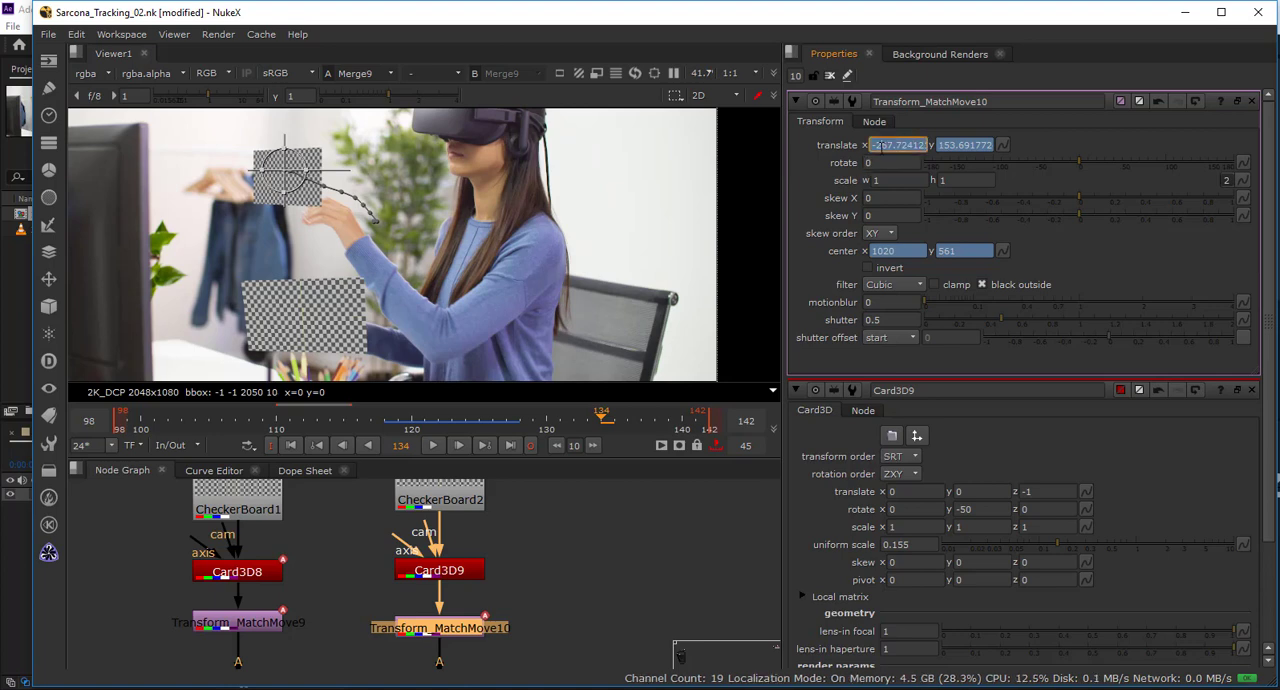
pyautogui.scroll(-6, 883, 146)
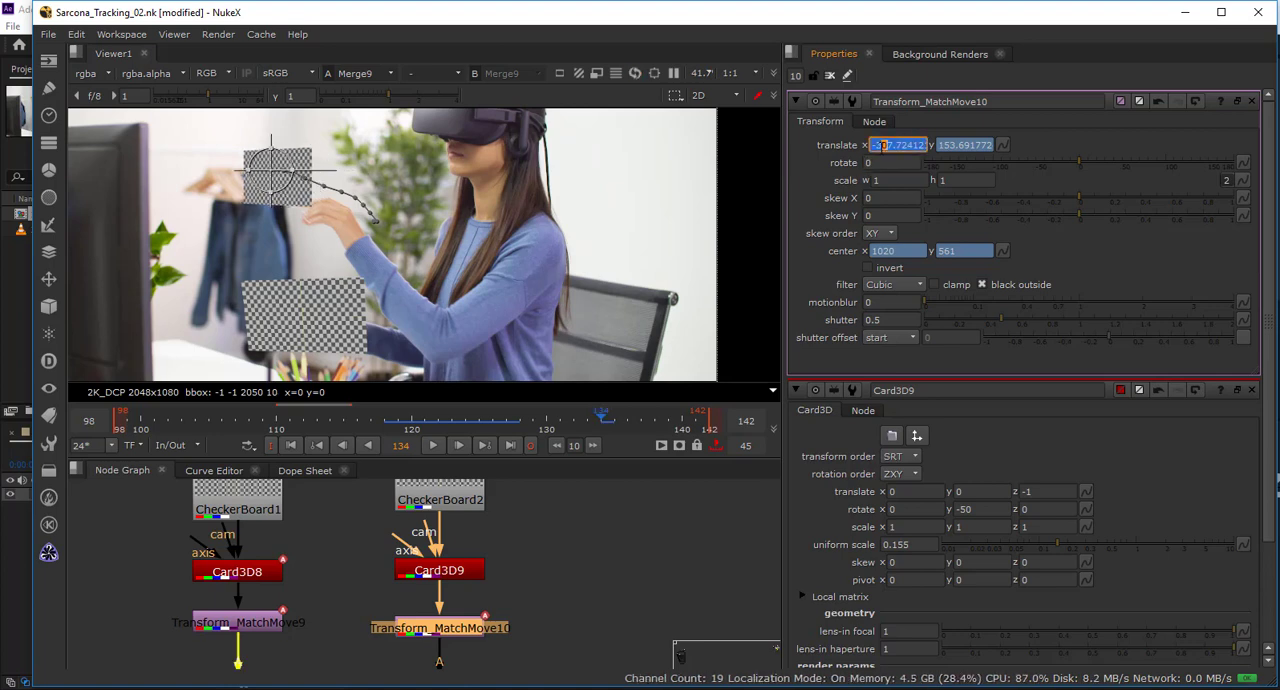
pyautogui.scroll(-4, 883, 146)
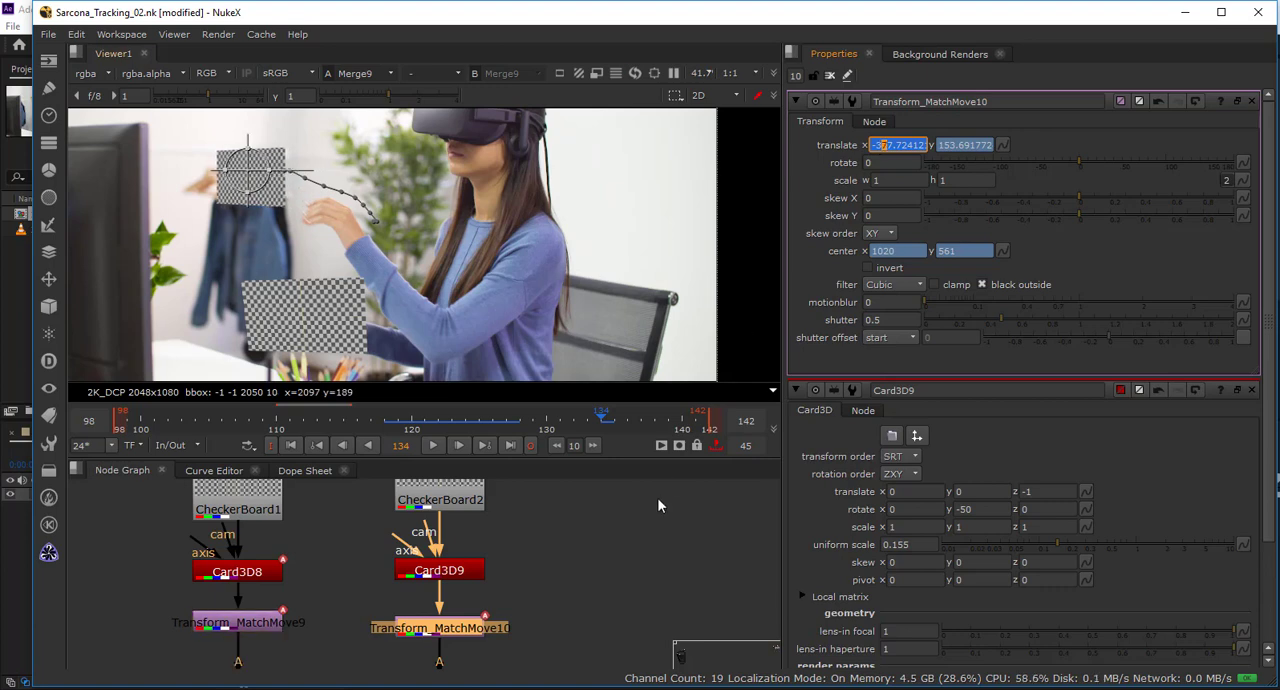
pyautogui.click(617, 520)
pyautogui.click(435, 444)
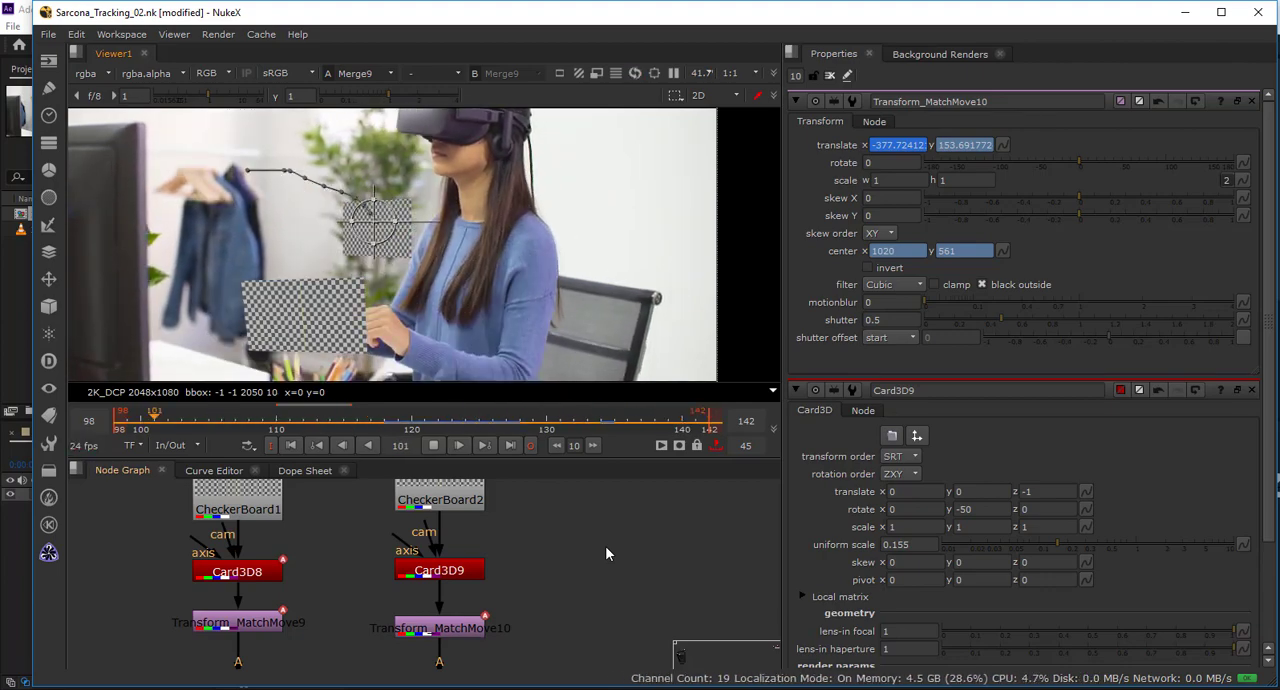
pyautogui.click(434, 447)
# Move Transform_MatchMove10's translate key from frame 134 to 131 in the Dope Sheet and play the range from its first frame.
pyautogui.click(301, 470)
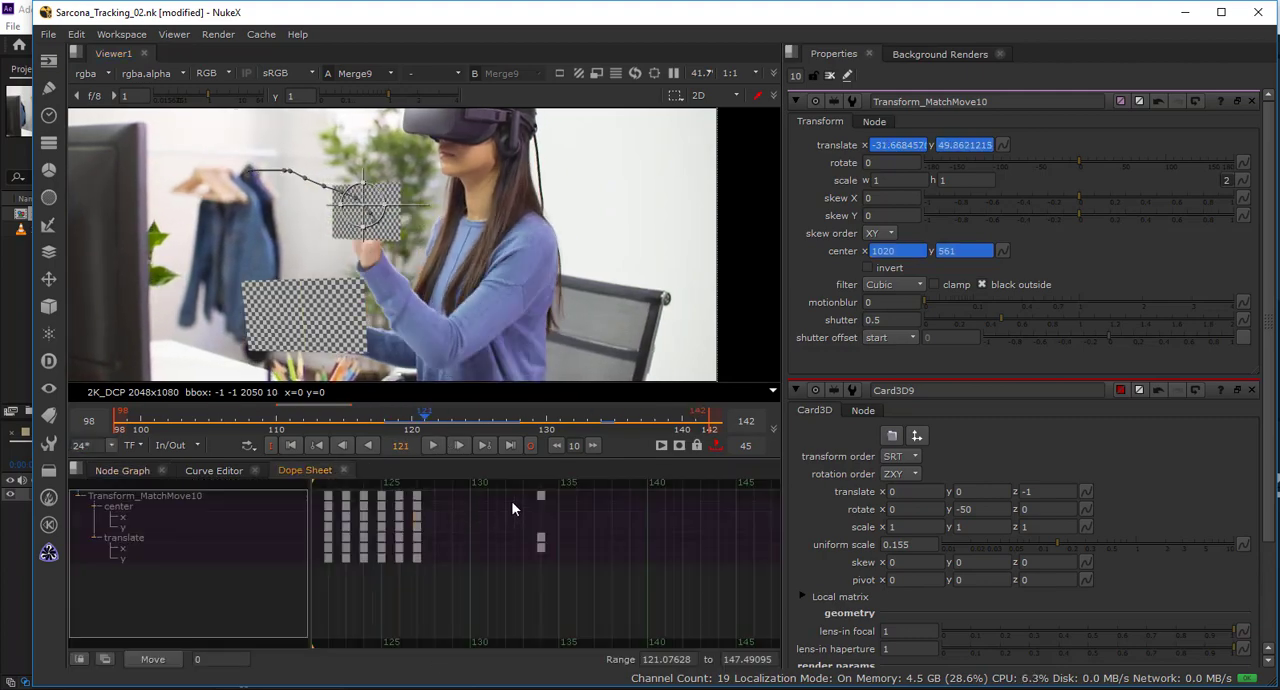
pyautogui.moveTo(512, 490); pyautogui.dragTo(494, 546)
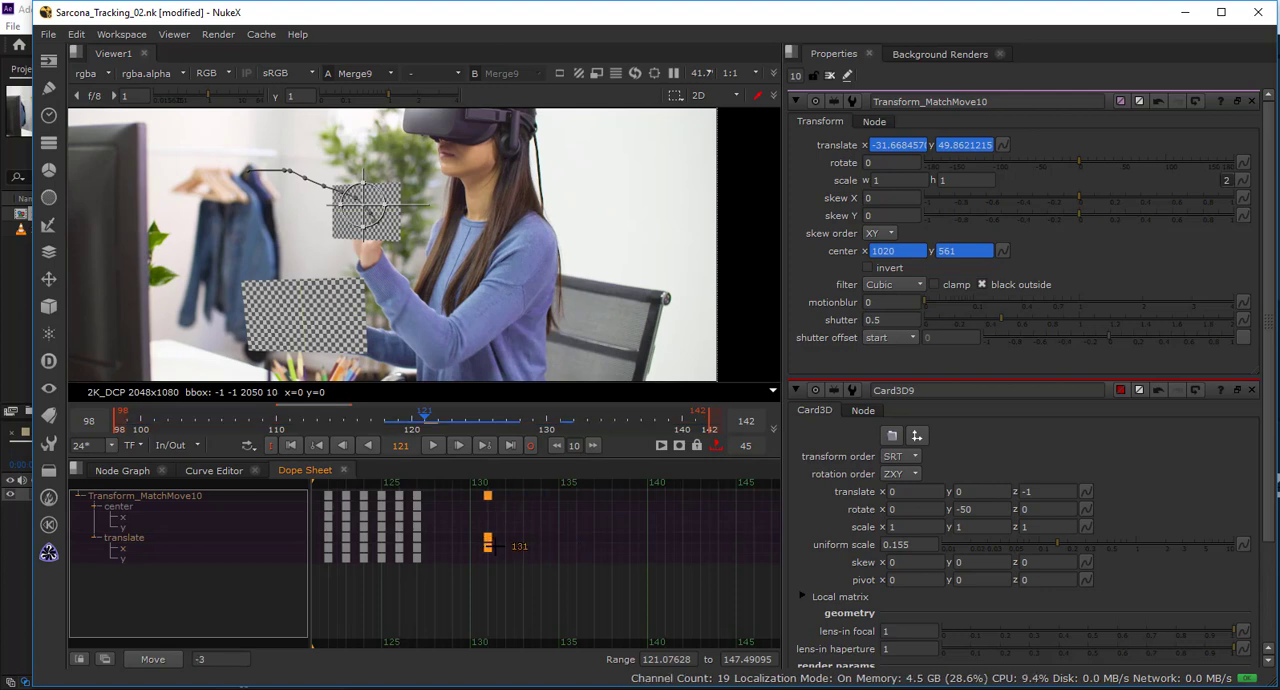
pyautogui.click(290, 445)
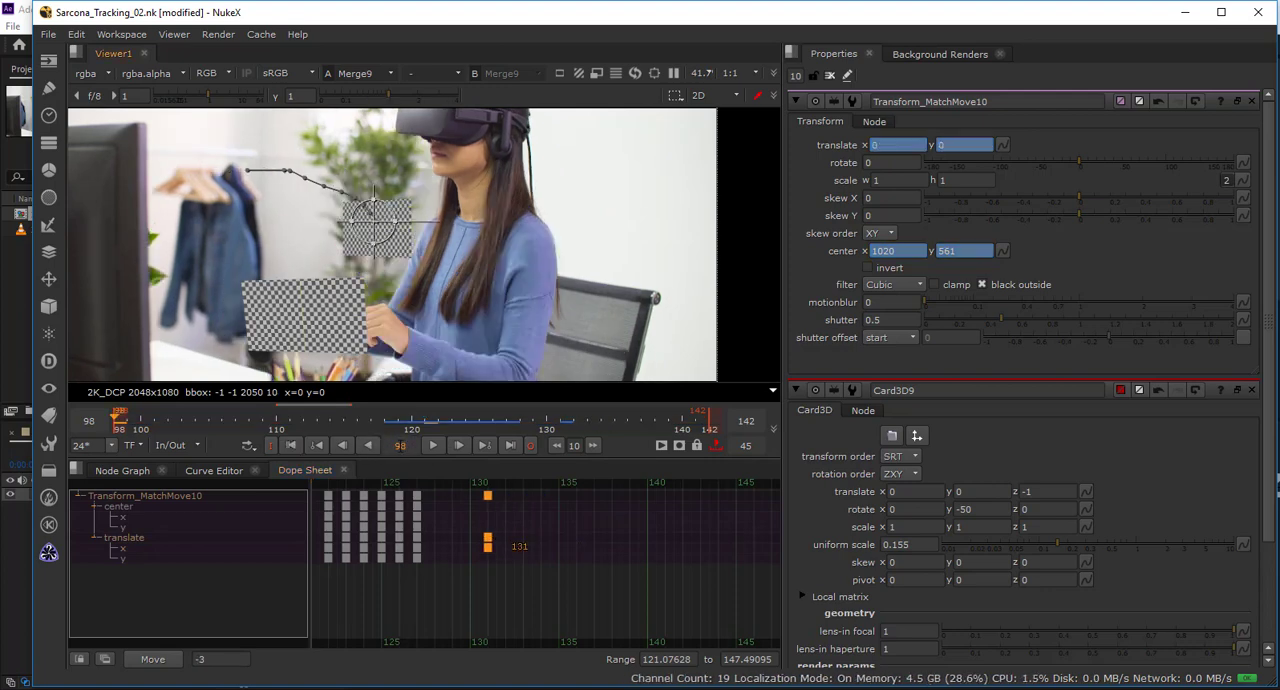
pyautogui.click(422, 445)
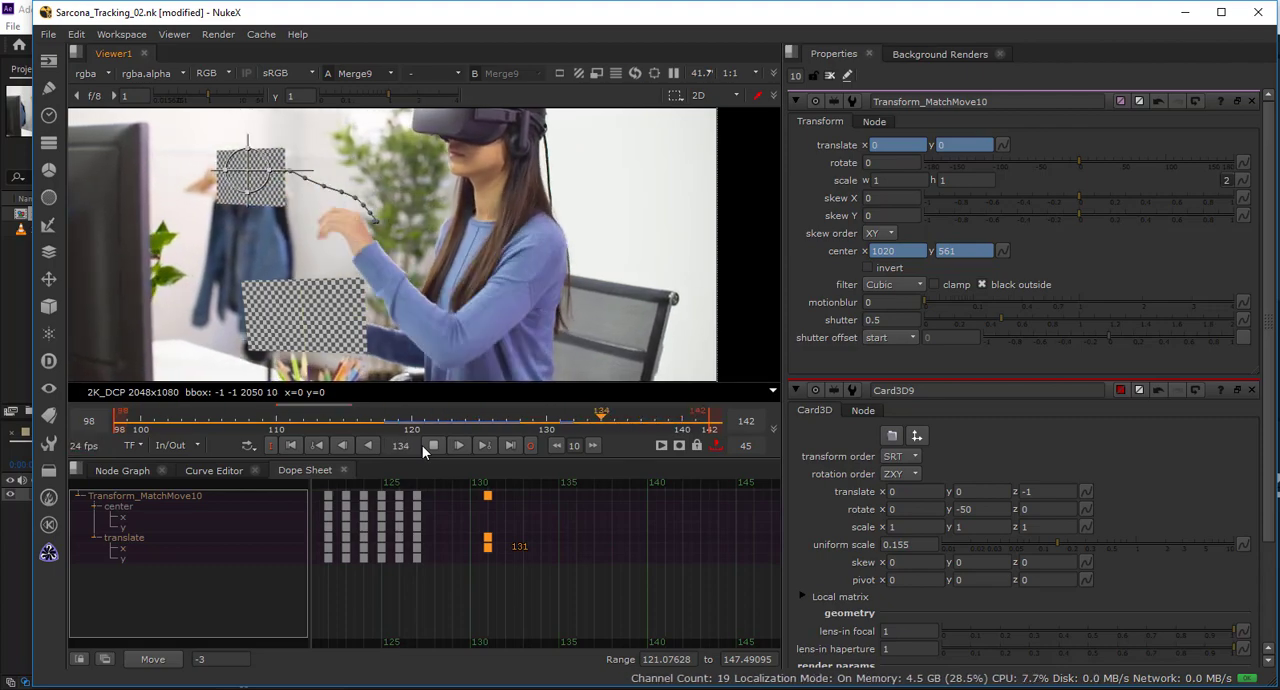
pyautogui.click(422, 445)
# In the Curve Editor, set the interpolation of the translate x key at frame 131 to Horizontal.
pyautogui.click(211, 471)
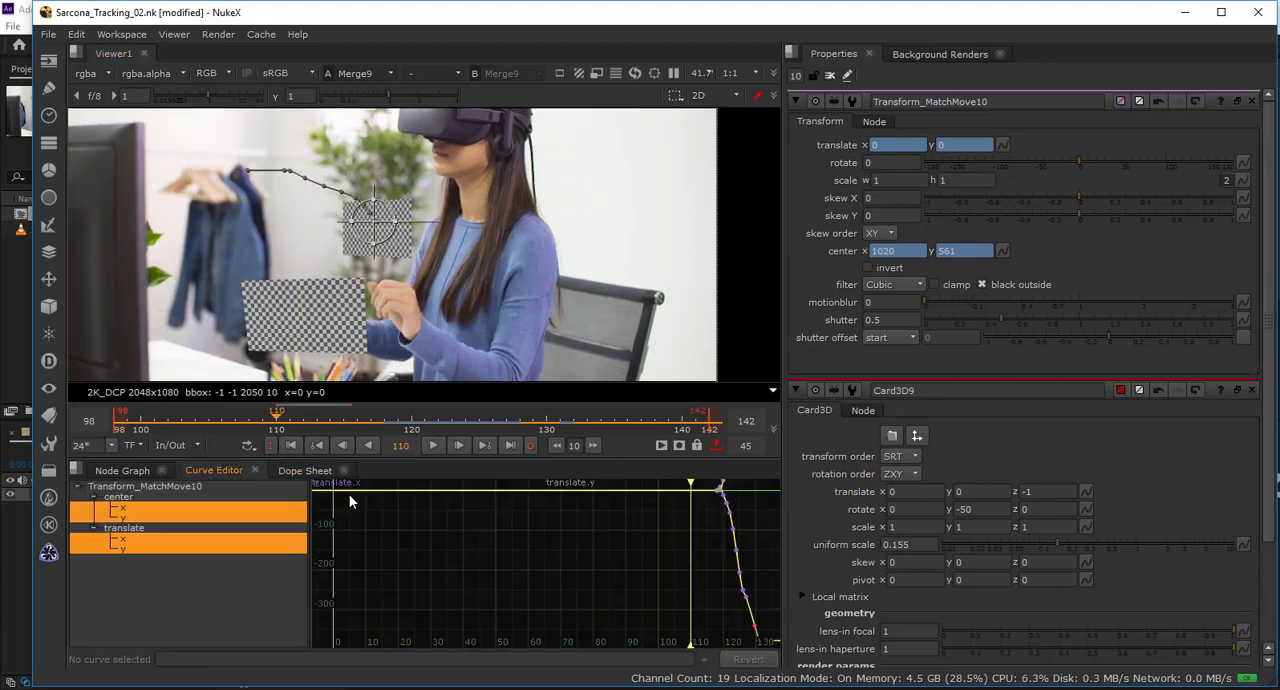
pyautogui.moveTo(605, 536); pyautogui.dragTo(467, 506)
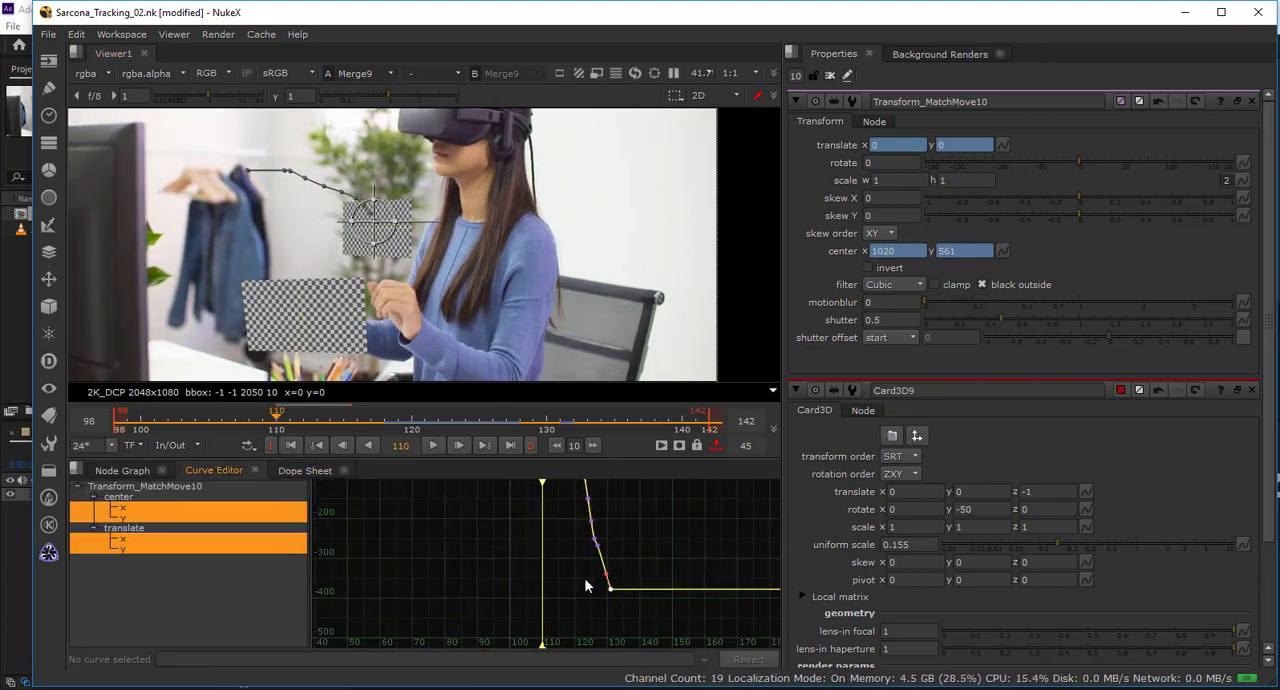
pyautogui.moveTo(618, 596); pyautogui.dragTo(577, 559)
pyautogui.rightClick(609, 587)
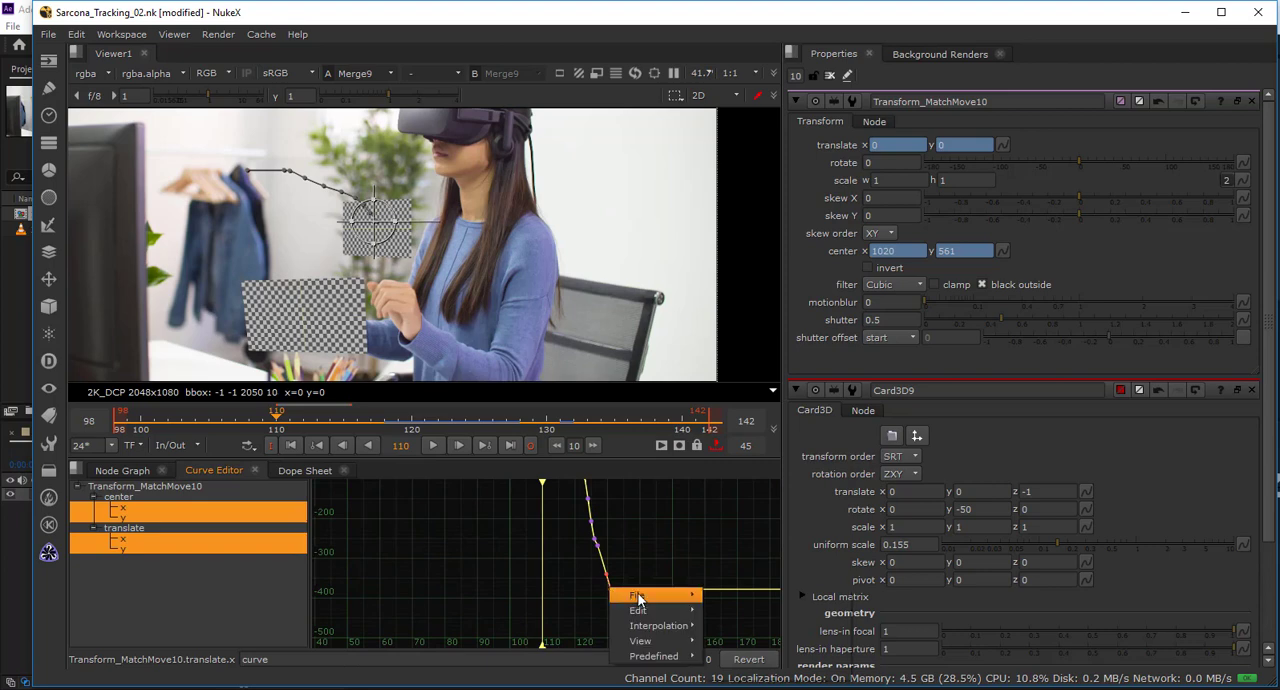
pyautogui.moveTo(658, 625)
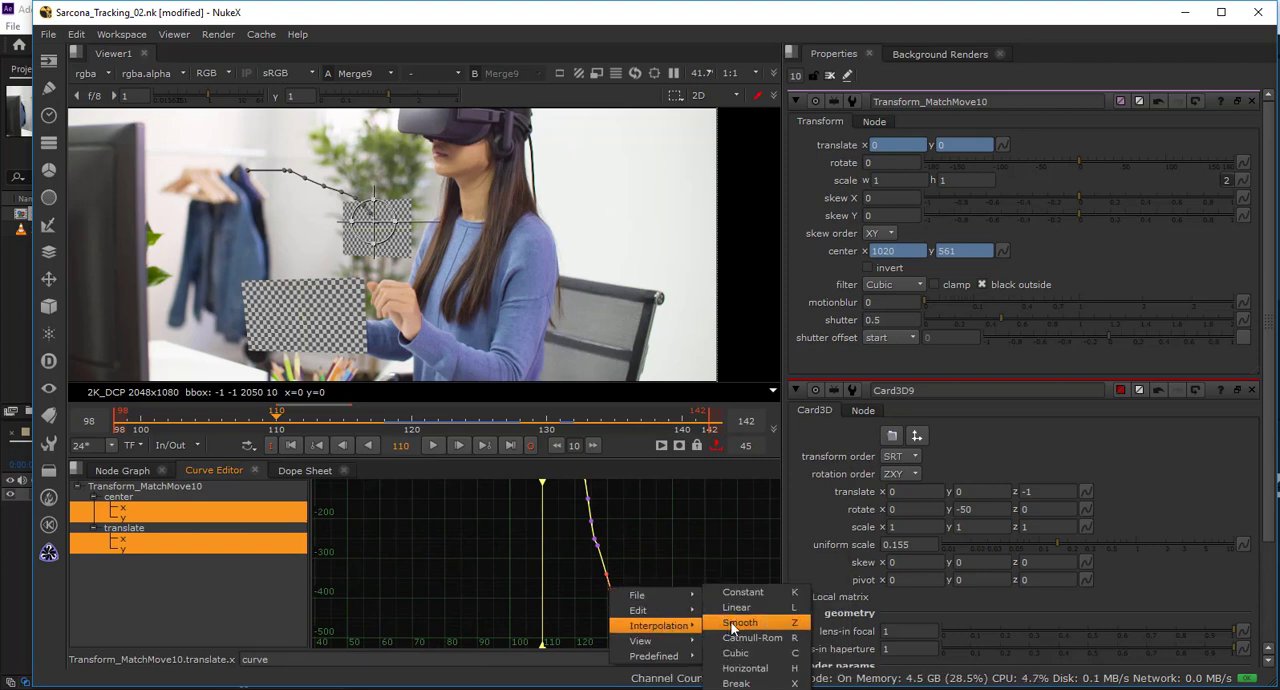
pyautogui.click(736, 669)
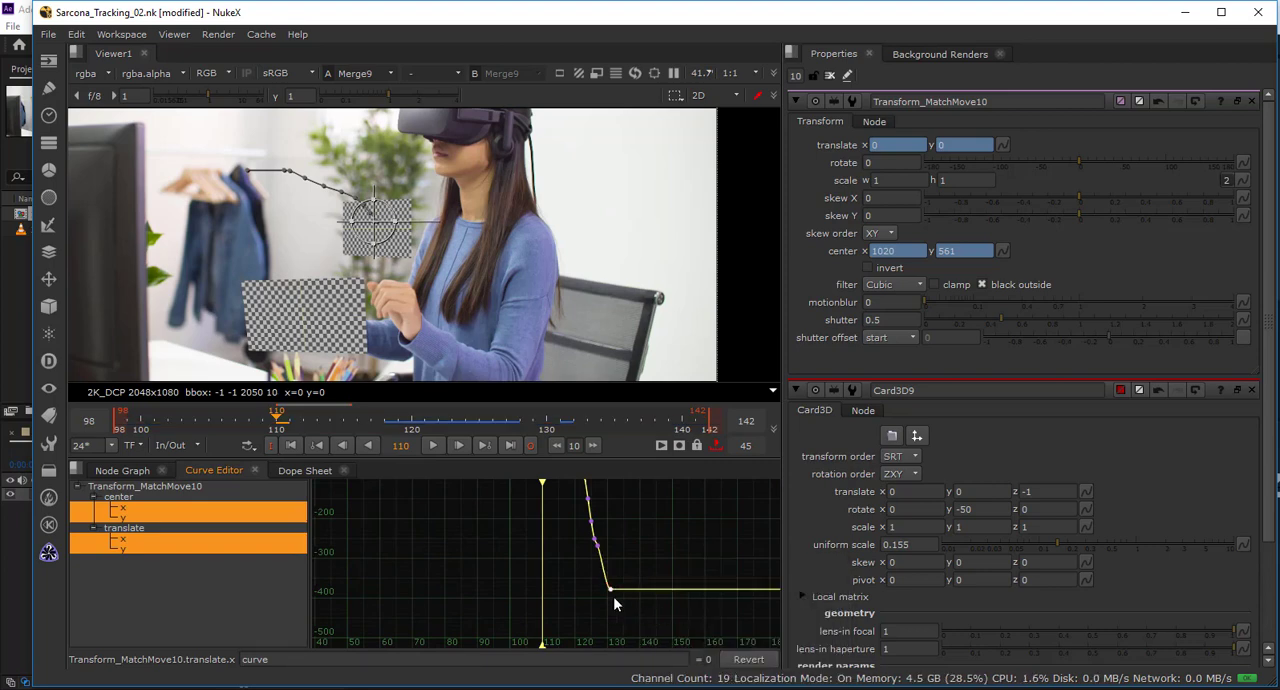
pyautogui.scroll(10, 606, 597)
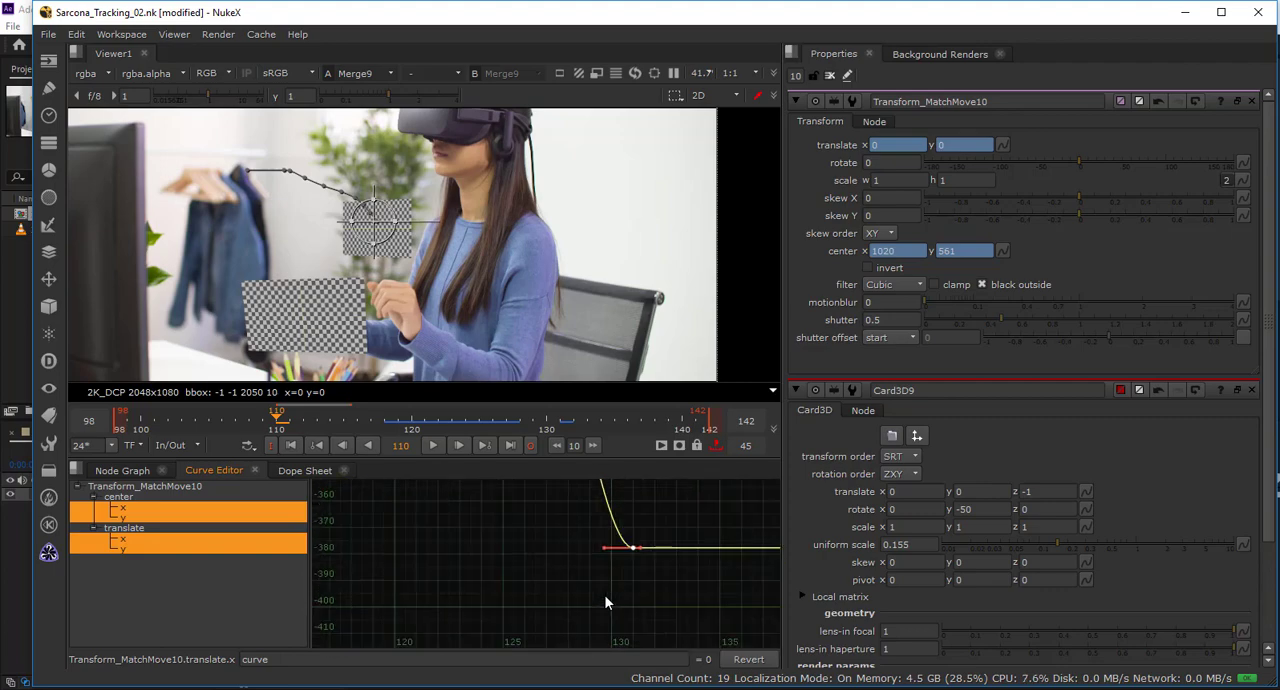
pyautogui.scroll(1, 606, 600)
pyautogui.moveTo(589, 589); pyautogui.dragTo(541, 626)
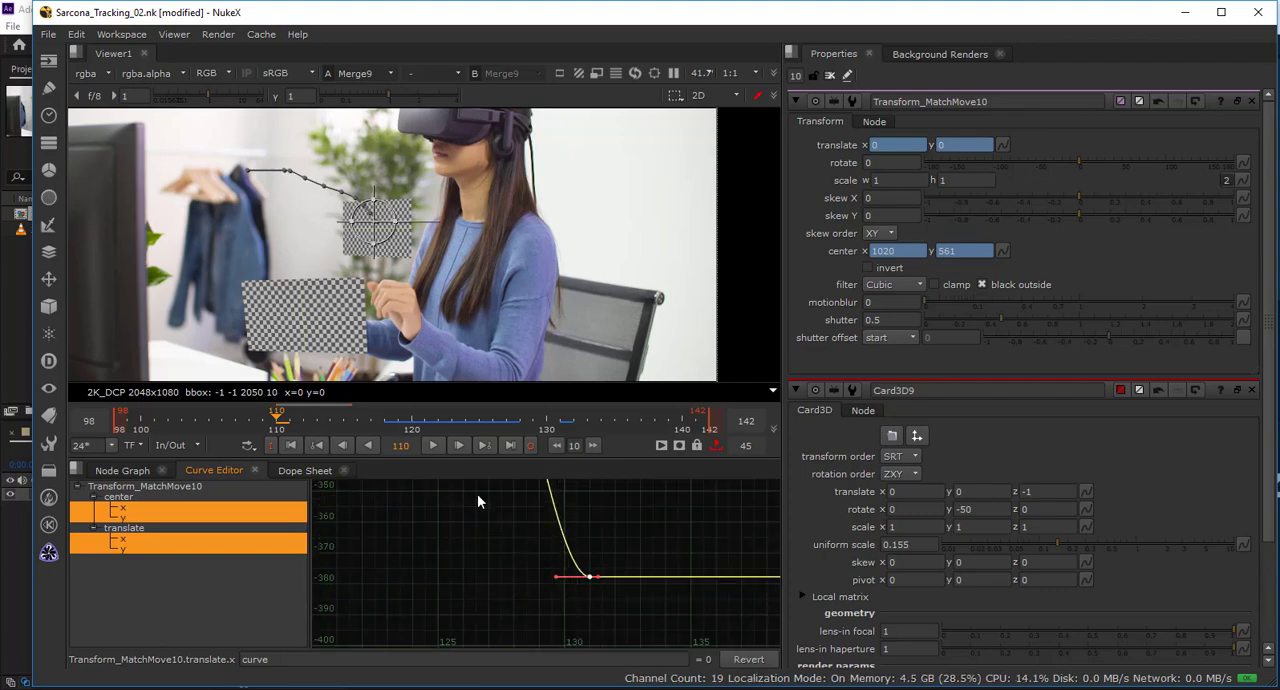
# Play the range and examine how the checkerboard's motion relates to the whole translate x curve.
pyautogui.click(432, 447)
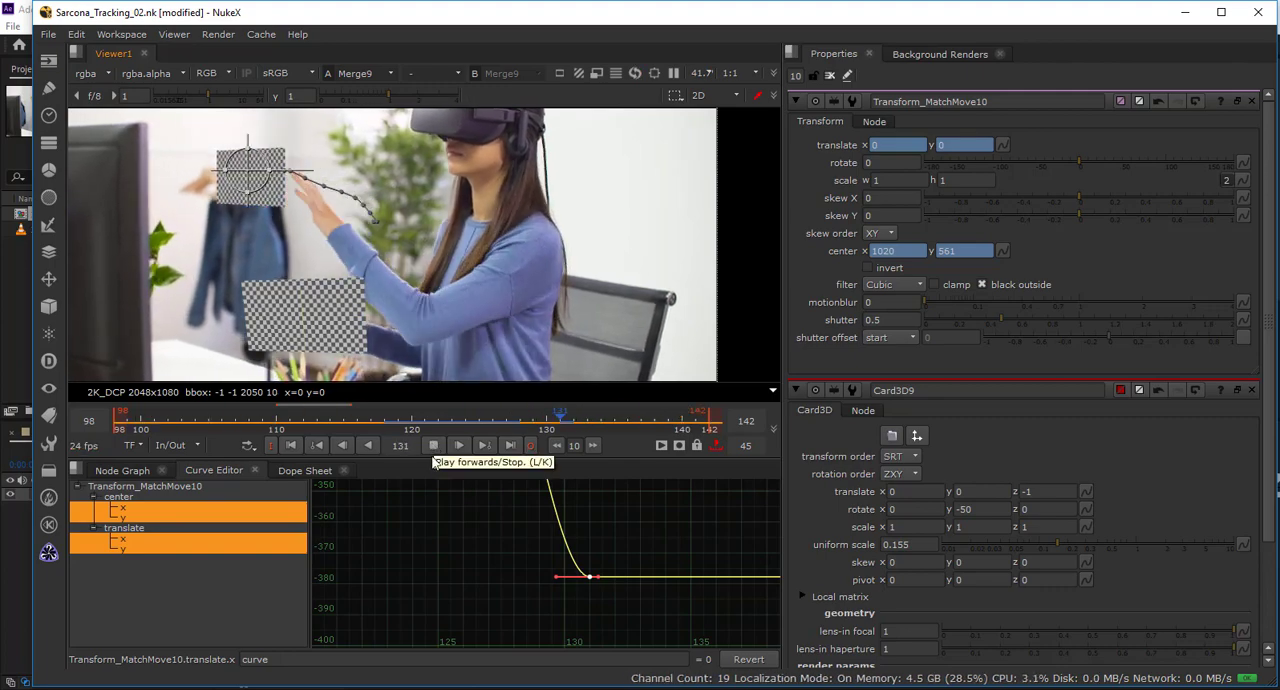
pyautogui.moveTo(496, 590); pyautogui.dragTo(496, 626)
pyautogui.scroll(-3, 494, 582)
pyautogui.scroll(-5, 494, 580)
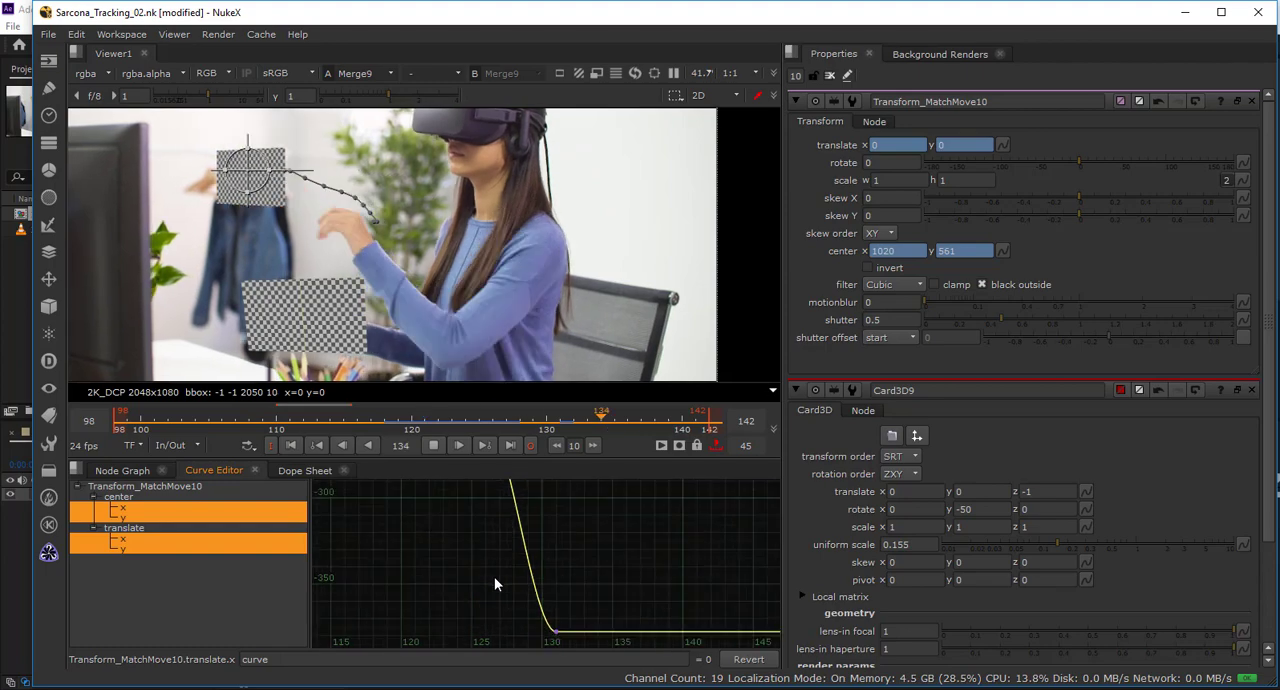
pyautogui.scroll(-4, 494, 576)
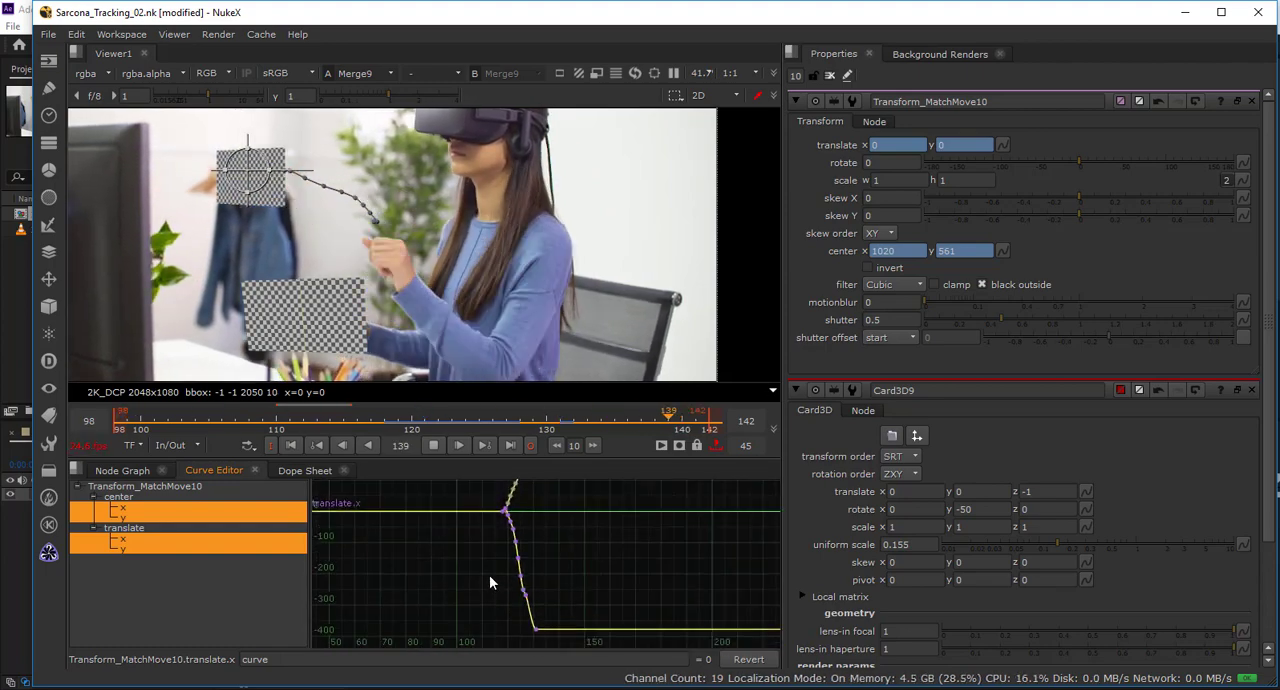
pyautogui.moveTo(550, 524); pyautogui.dragTo(478, 508)
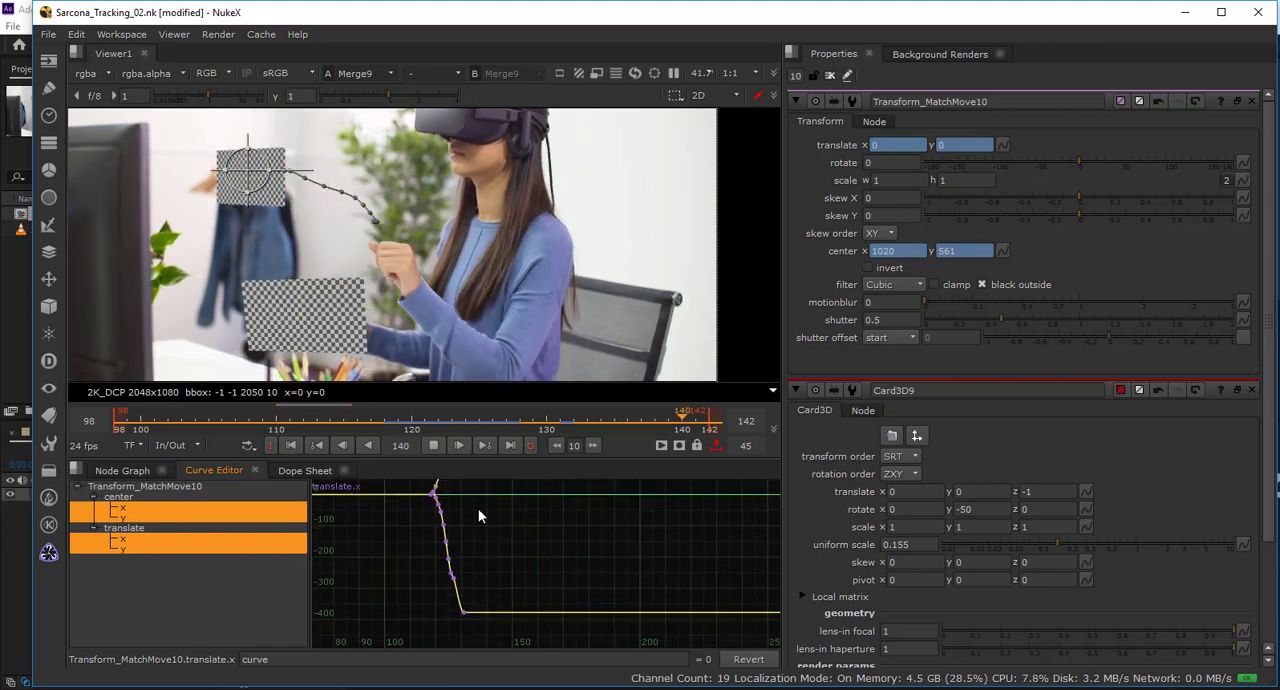
pyautogui.moveTo(583, 574); pyautogui.dragTo(619, 572)
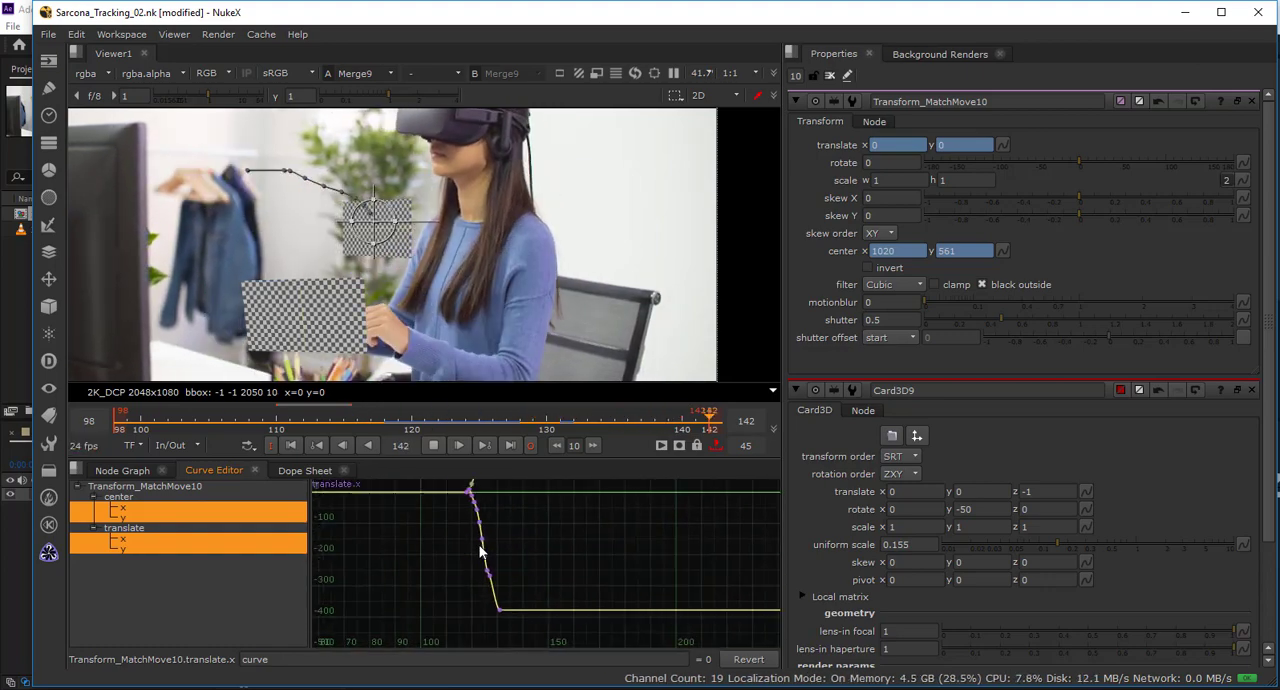
# Delete the translate x key just before the key at frame 131 and play the range to check the curve's start near frame 119.
pyautogui.moveTo(480, 546); pyautogui.dragTo(454, 530)
pyautogui.rightClick(491, 541)
pyautogui.click(525, 536)
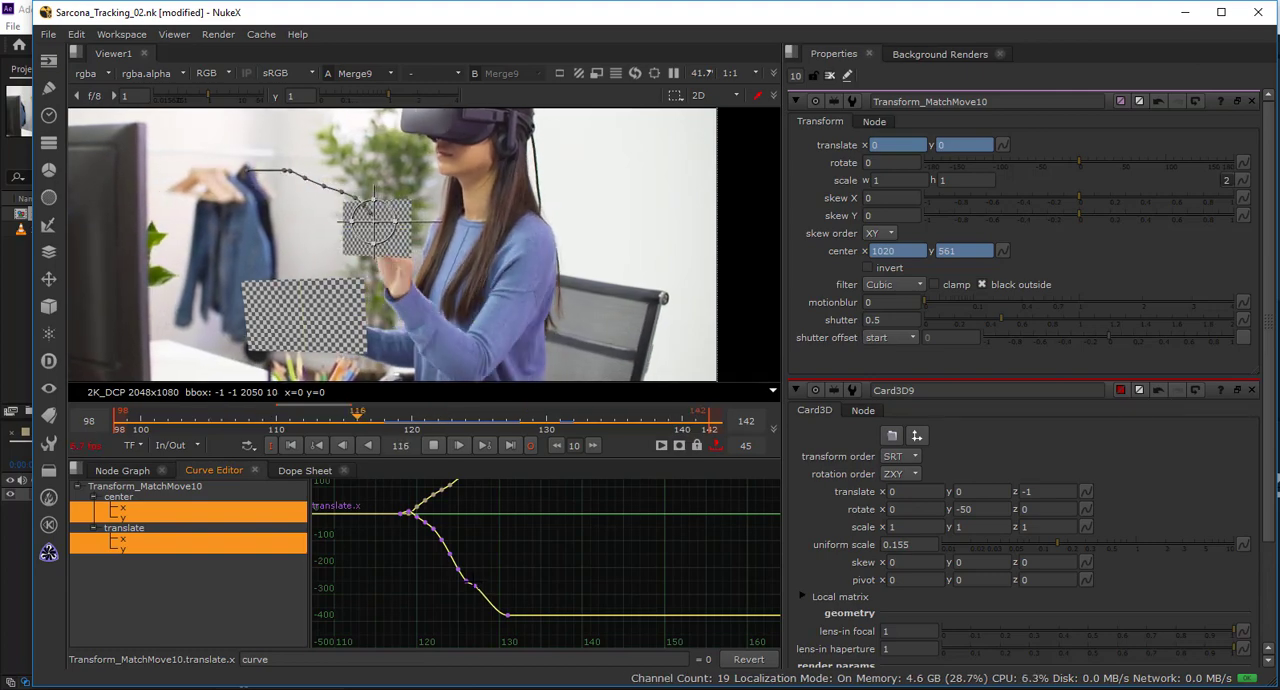
pyautogui.scroll(4, 476, 597)
pyautogui.moveTo(466, 578); pyautogui.dragTo(482, 607)
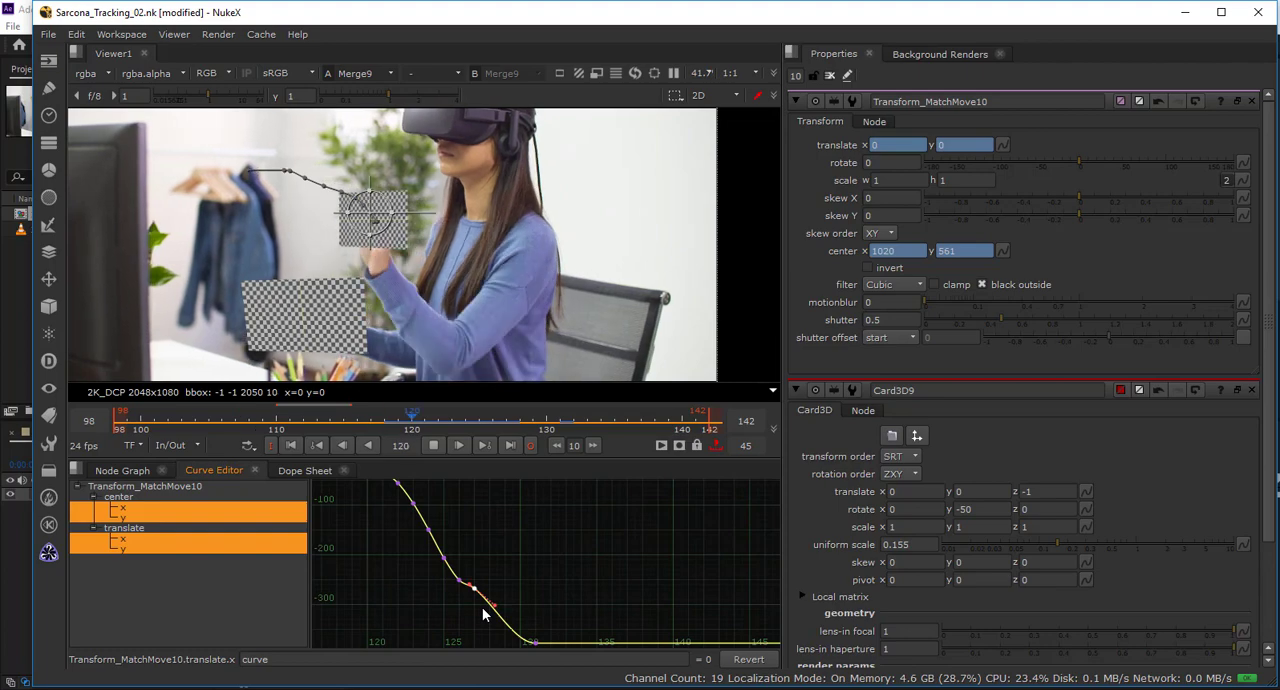
pyautogui.press('Delete')
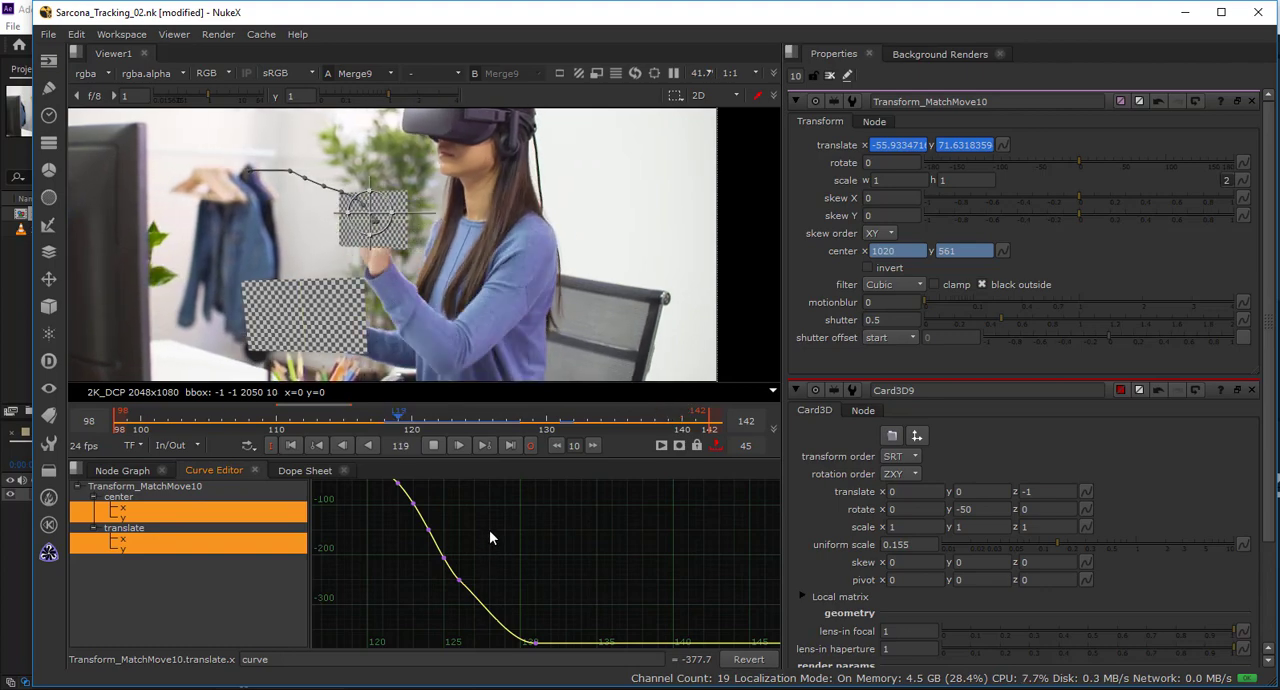
pyautogui.scroll(6, 469, 570)
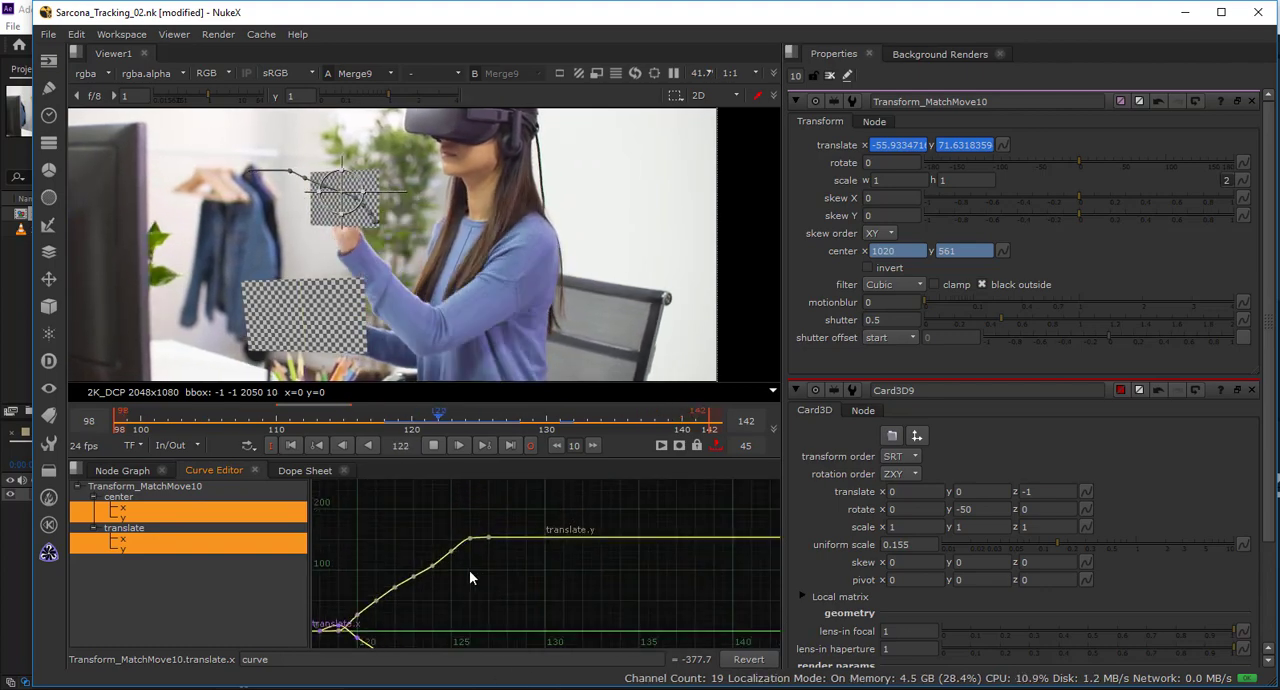
pyautogui.moveTo(524, 643); pyautogui.dragTo(560, 540)
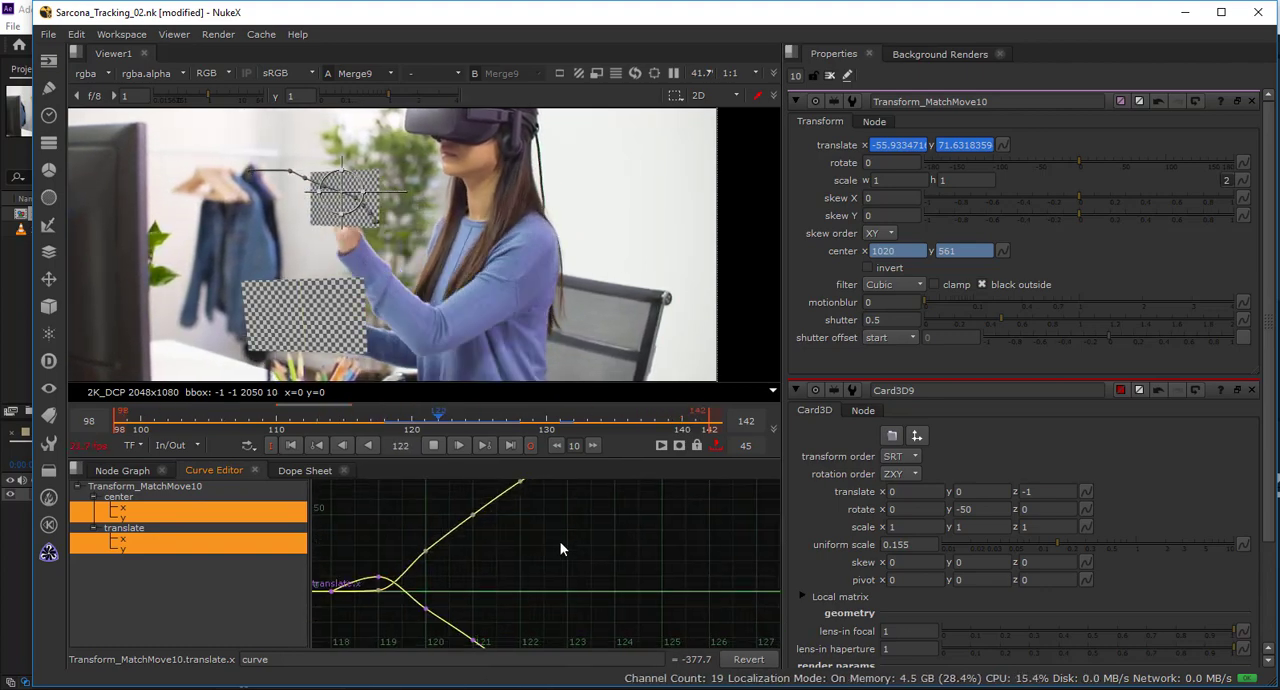
pyautogui.moveTo(428, 590); pyautogui.dragTo(506, 551)
pyautogui.scroll(2, 464, 564)
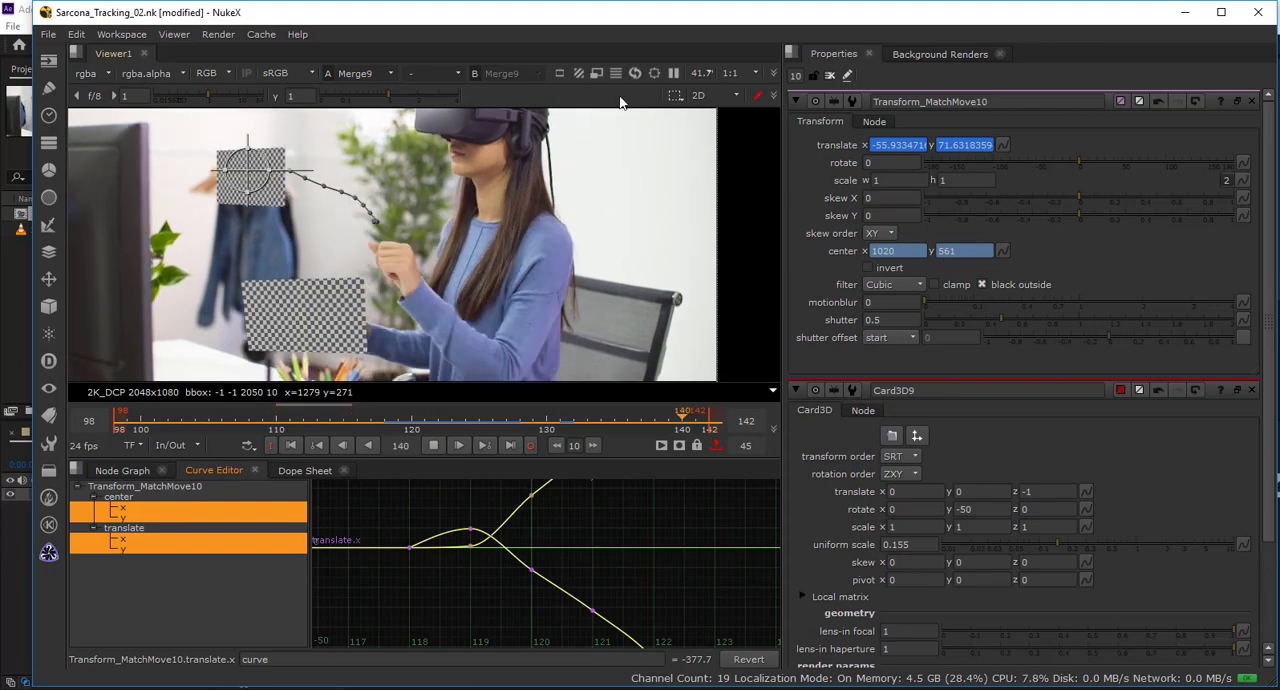
# Close all open node properties and set the viewer's frame range to Global.
pyautogui.click(829, 76)
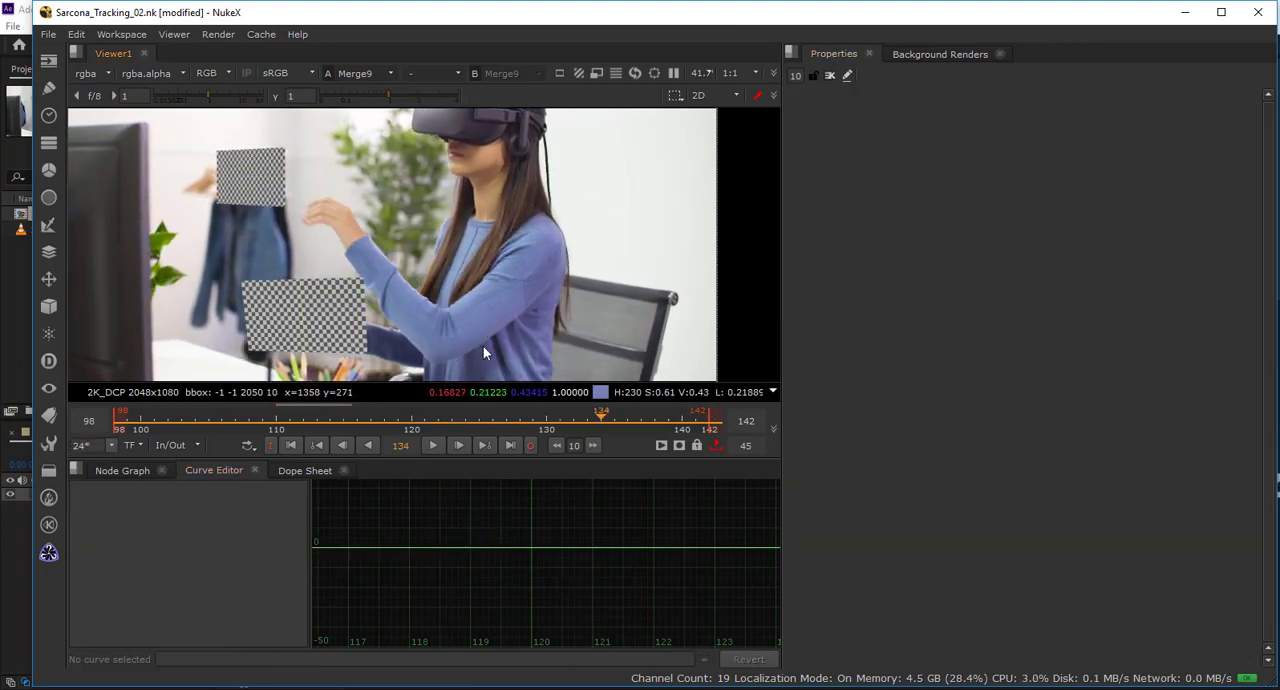
pyautogui.scroll(-1, 483, 345)
pyautogui.click(188, 446)
pyautogui.click(175, 491)
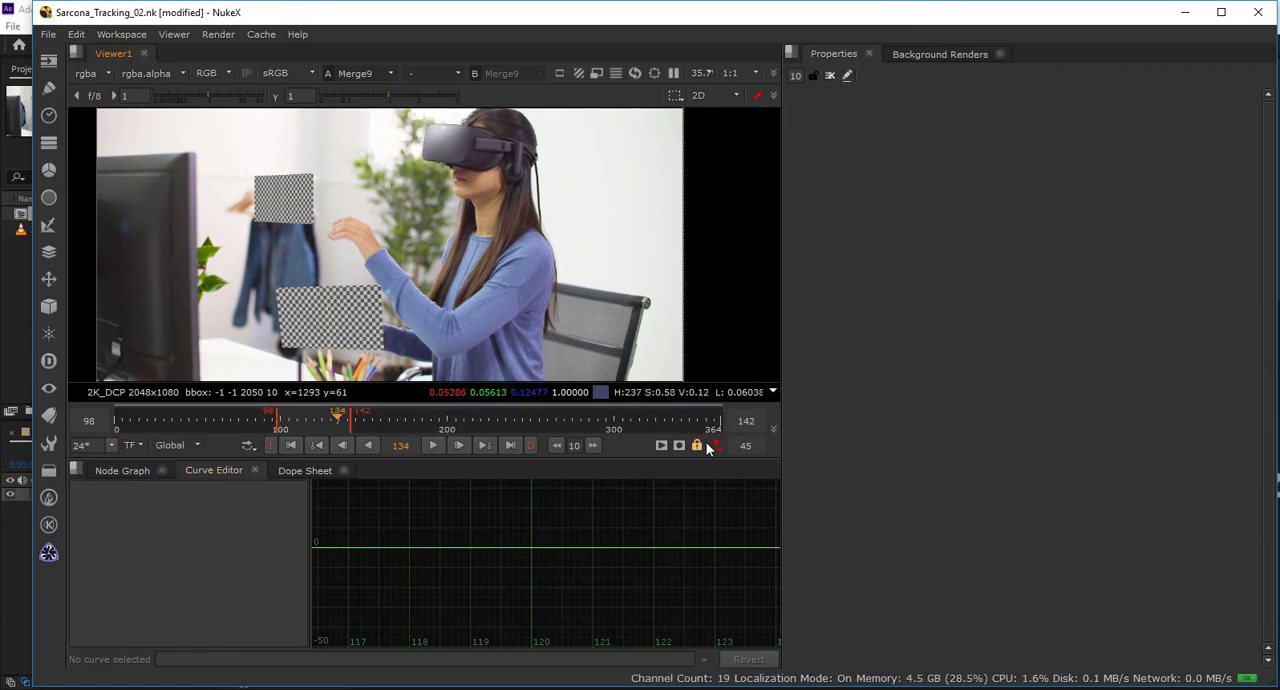
# Maximize the Node Graph and frame all the nodes of the script.
pyautogui.click(122, 470)
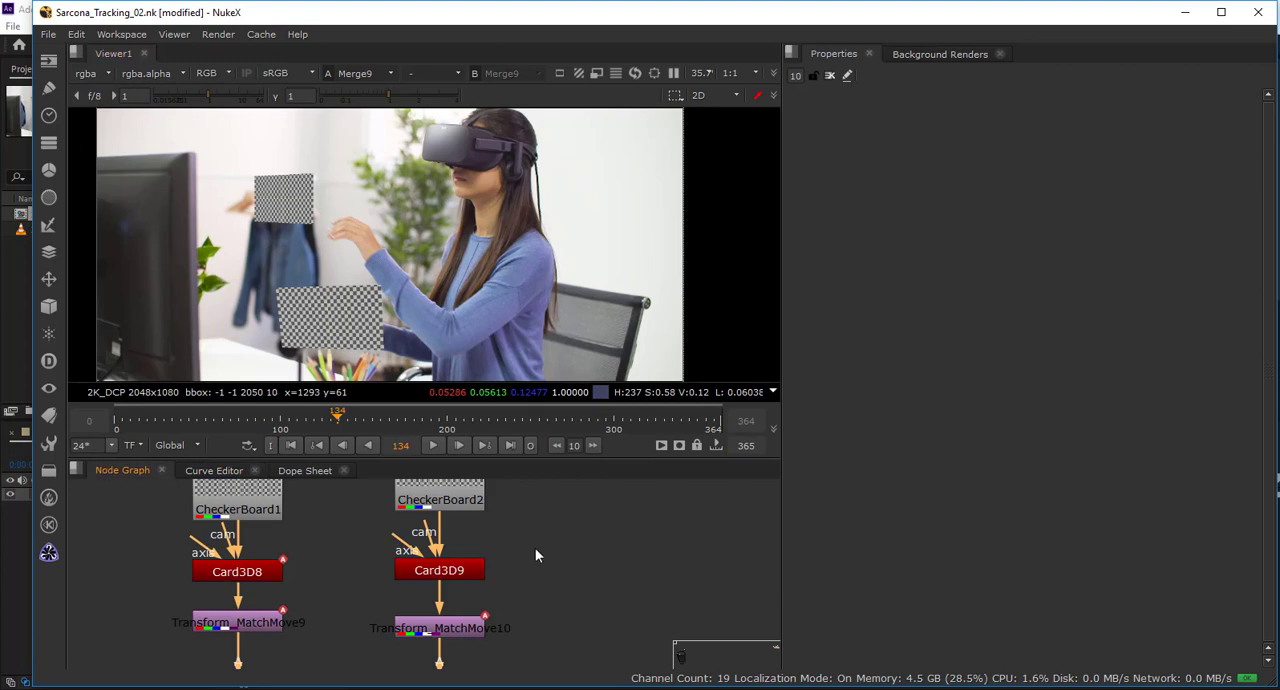
pyautogui.scroll(-1, 527, 556)
pyautogui.scroll(-5, 527, 556)
pyautogui.moveTo(551, 547); pyautogui.dragTo(1040, 514)
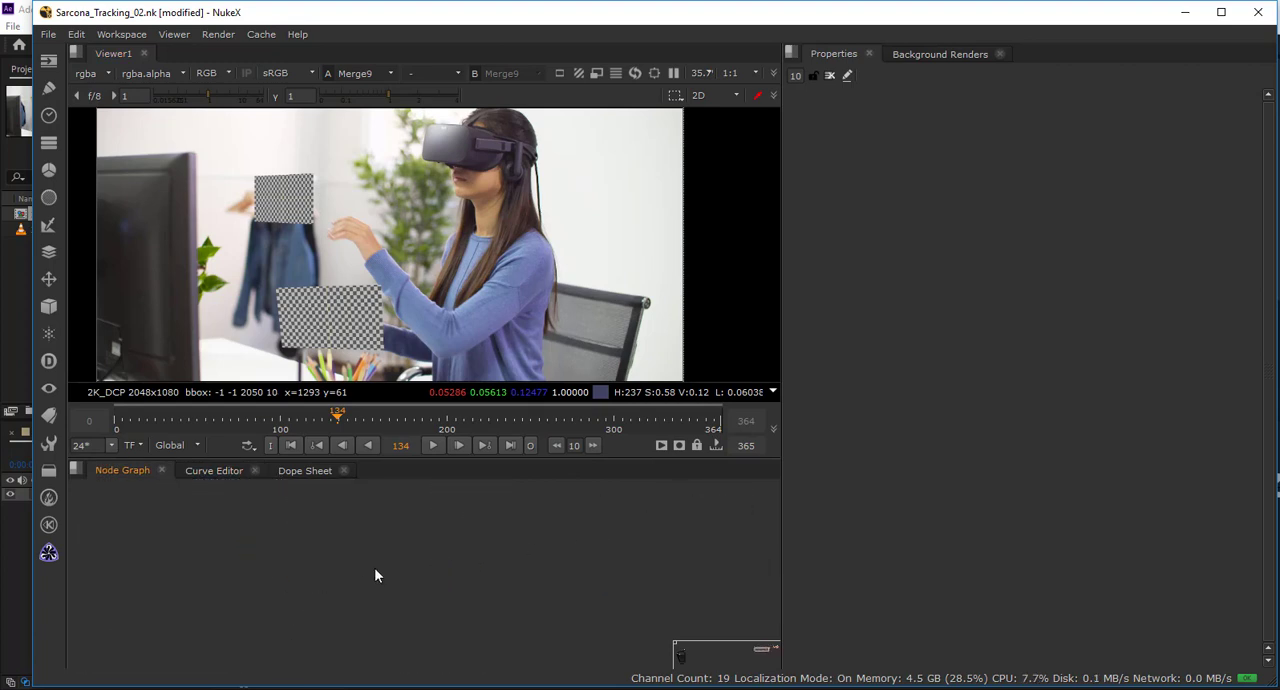
pyautogui.press('space')
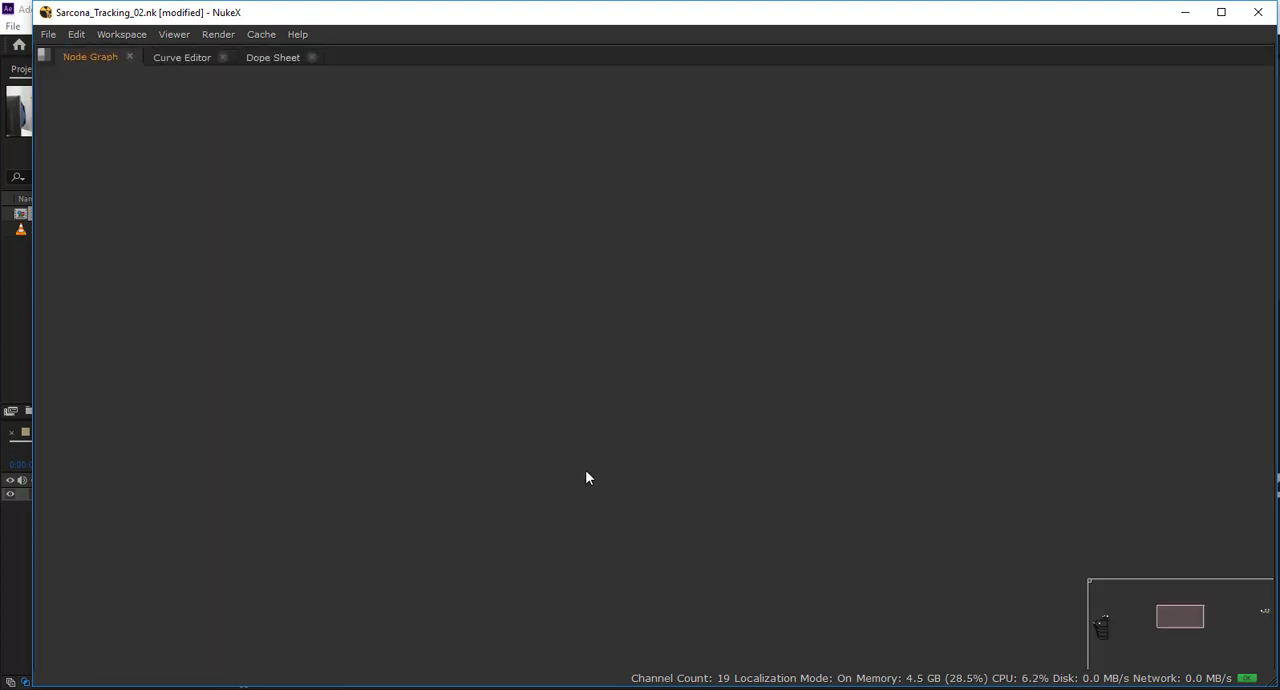
pyautogui.scroll(-7, 587, 471)
pyautogui.scroll(-5, 687, 513)
pyautogui.scroll(1, 411, 523)
pyautogui.press('f')
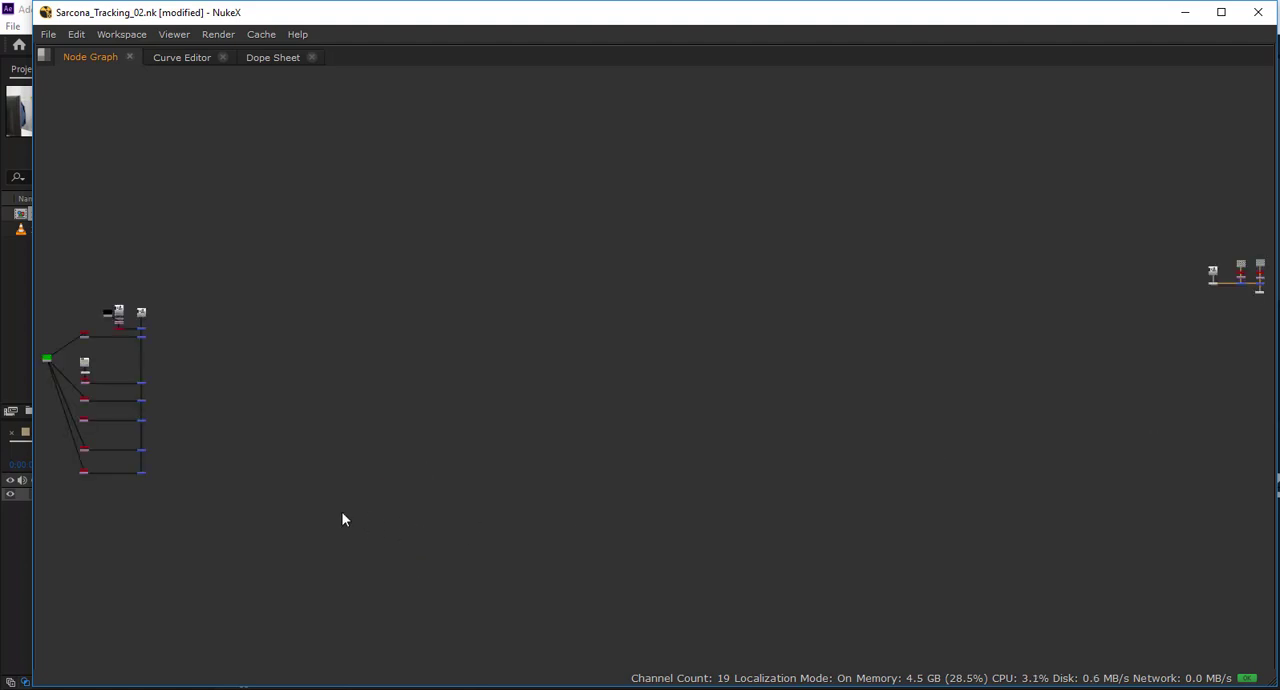
# Select and frame the large merge tree fed by Read1, Read2 and Constant2, and zoom in on its start.
pyautogui.scroll(1, 342, 514)
pyautogui.moveTo(133, 492); pyautogui.dragTo(715, 491)
pyautogui.moveTo(750, 246); pyautogui.dragTo(576, 544)
pyautogui.press('f')
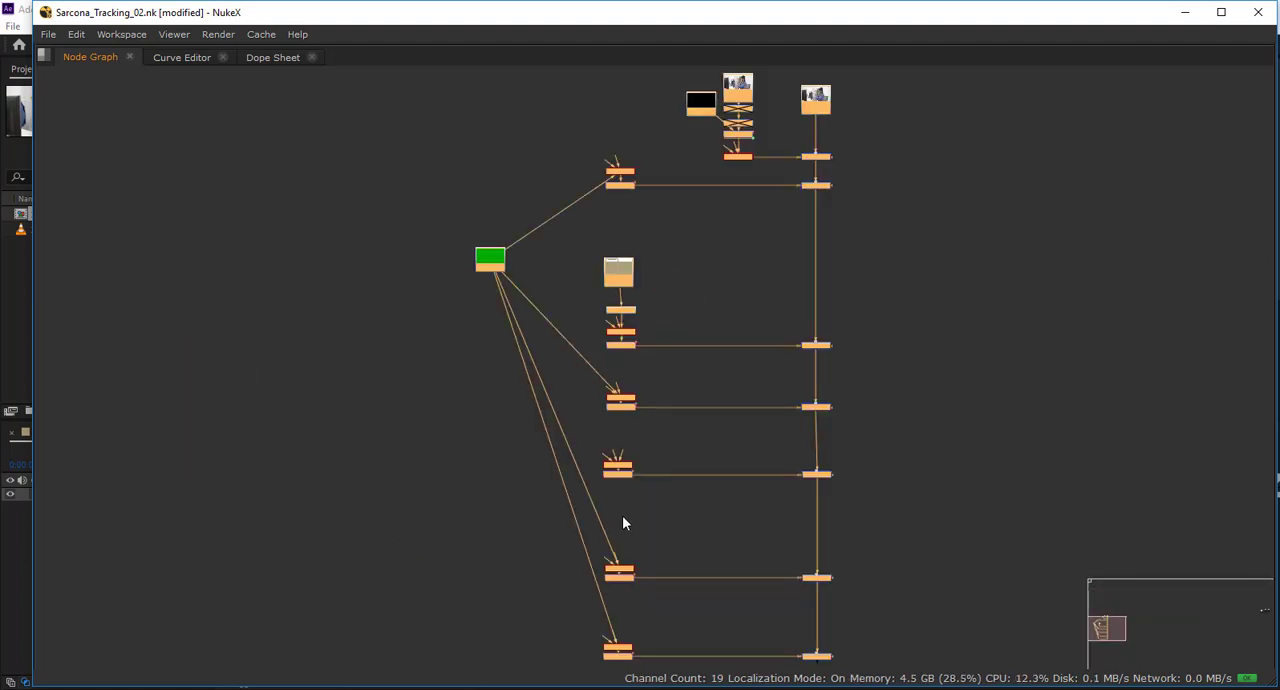
pyautogui.moveTo(530, 403); pyautogui.dragTo(372, 278)
pyautogui.scroll(4, 624, 519)
pyautogui.moveTo(488, 371)
pyautogui.mouseDown()
pyautogui.moveTo(642, 513)
pyautogui.moveTo(678, 603)
pyautogui.mouseUp()
pyautogui.moveTo(645, 100)
pyautogui.mouseDown()
pyautogui.moveTo(593, 533)
pyautogui.moveTo(596, 512)
pyautogui.mouseUp()
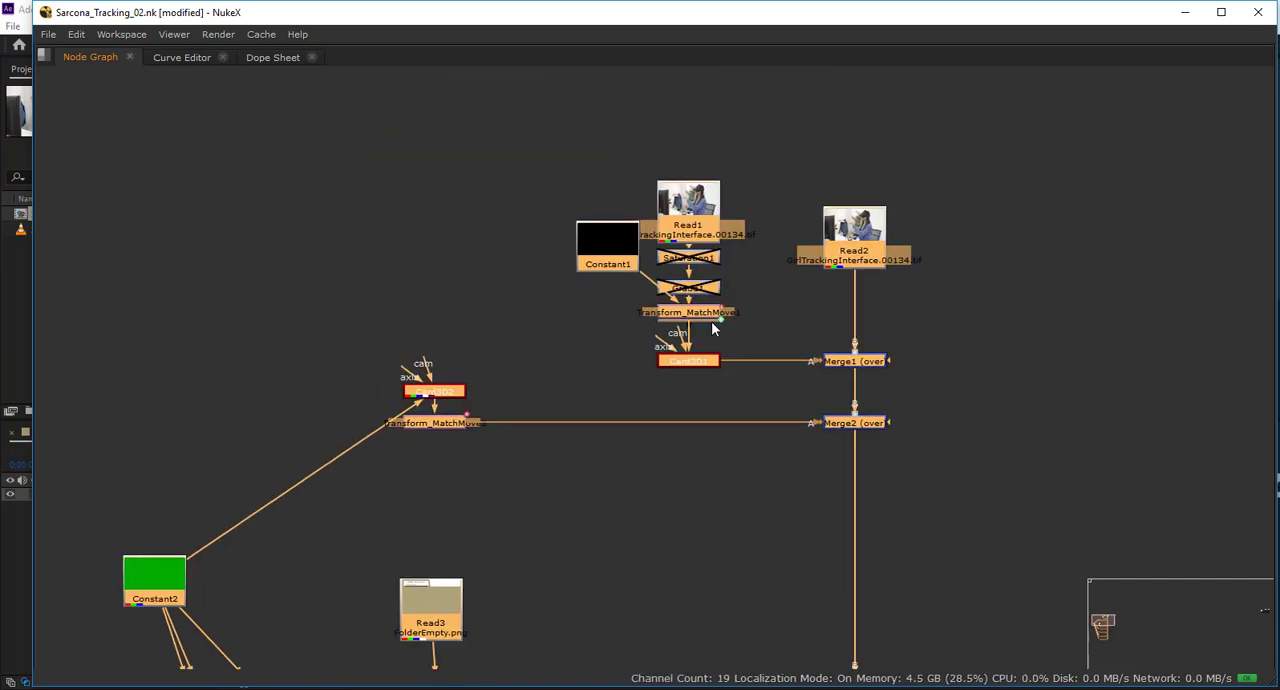
# Examine how Read2 runs down through Merge1 and Merge2, and how the Read1 branch feeds Card3D1.
pyautogui.moveTo(789, 164); pyautogui.dragTo(935, 541)
pyautogui.moveTo(738, 340); pyautogui.dragTo(684, 400)
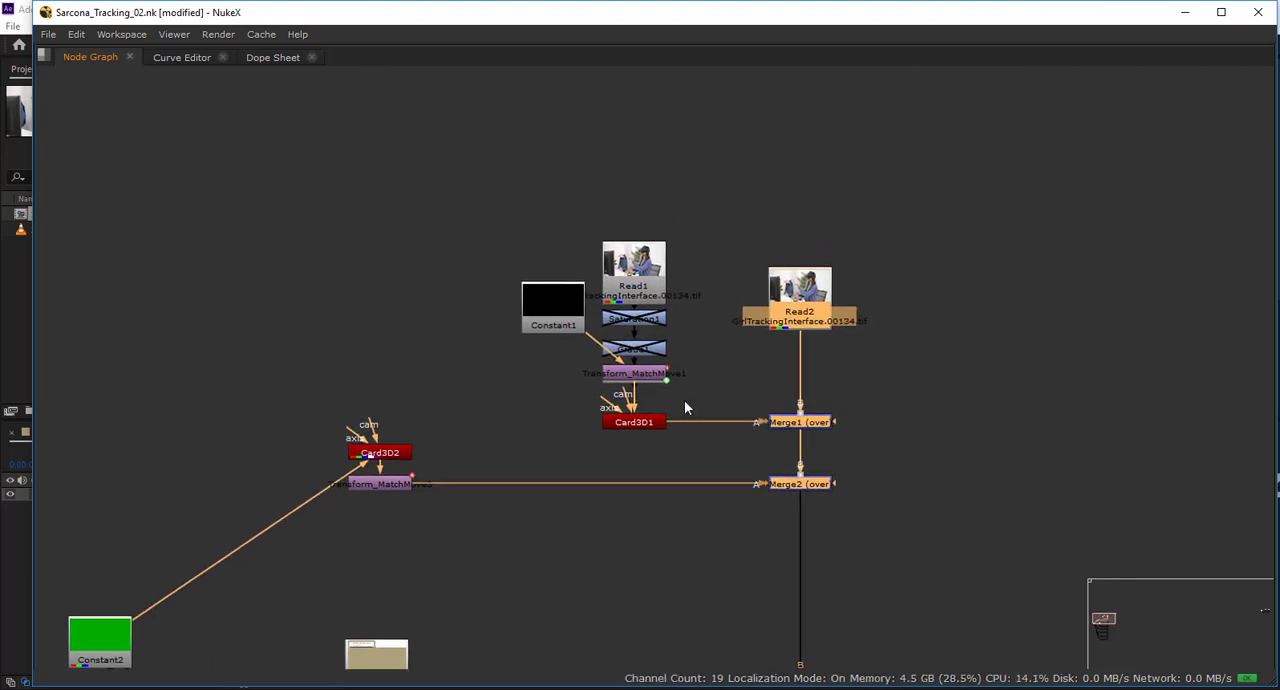
pyautogui.moveTo(700, 455); pyautogui.dragTo(470, 181)
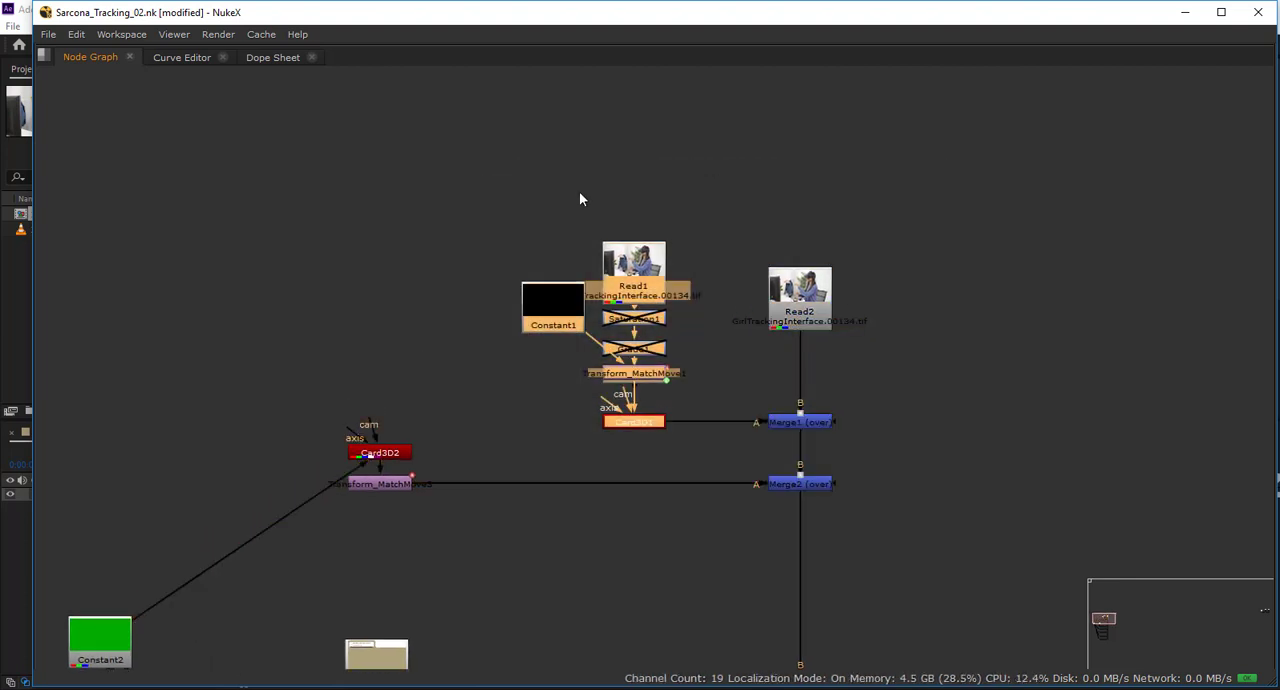
pyautogui.click(705, 478)
pyautogui.moveTo(705, 470); pyautogui.dragTo(696, 182)
pyautogui.moveTo(606, 275); pyautogui.dragTo(717, 248)
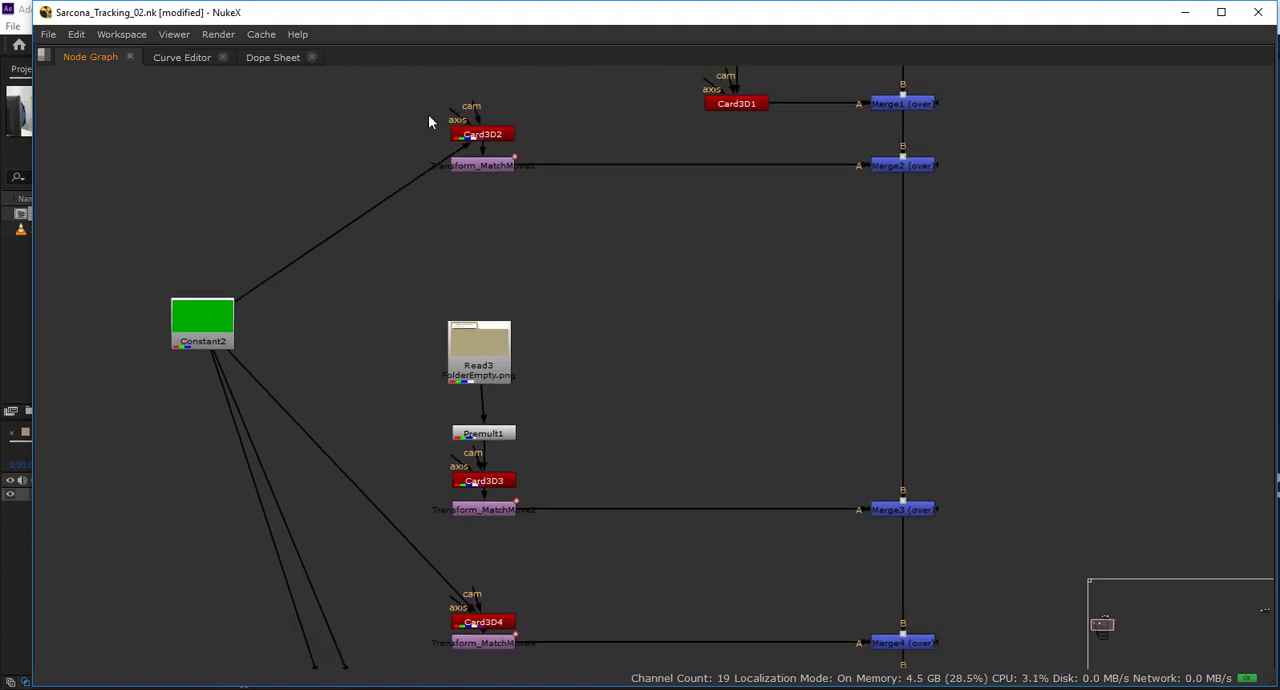
# Examine the Card3D and Transform_MatchMove branches from Card3D2 to Card3D7 and the Constant2 and Read3 sources that feed them.
pyautogui.moveTo(548, 172); pyautogui.dragTo(552, 172)
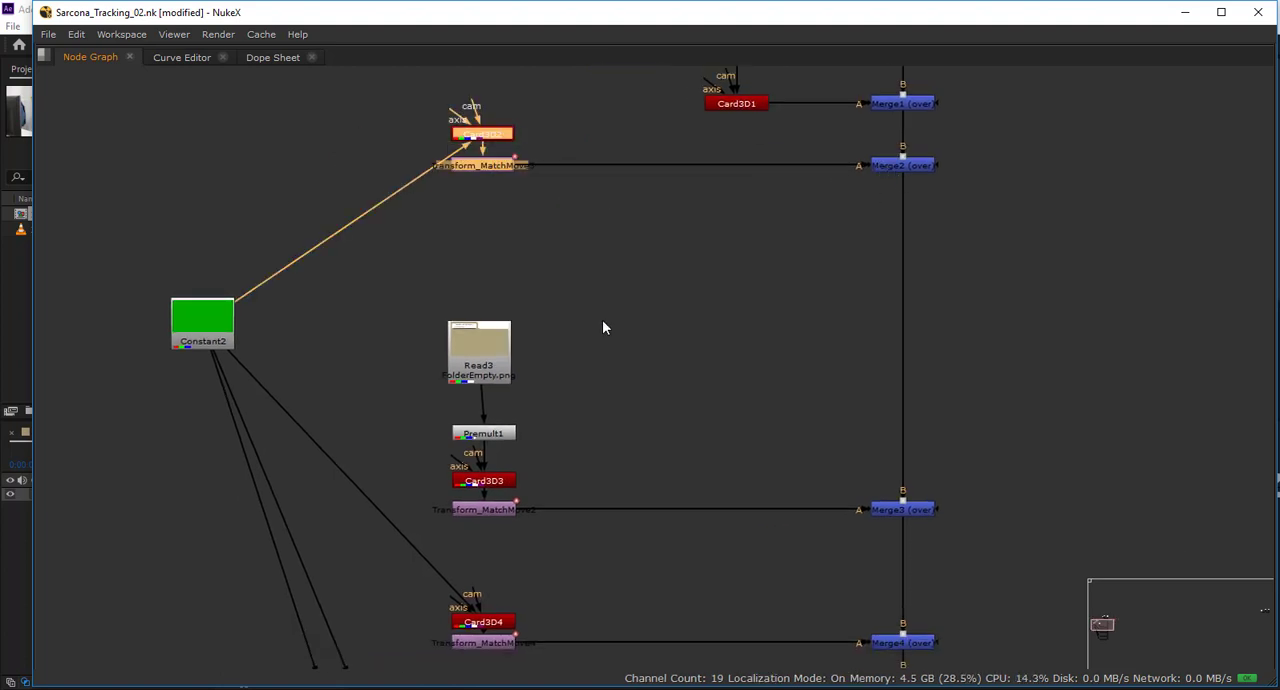
pyautogui.moveTo(433, 327); pyautogui.dragTo(523, 606)
pyautogui.moveTo(540, 580); pyautogui.dragTo(394, 388)
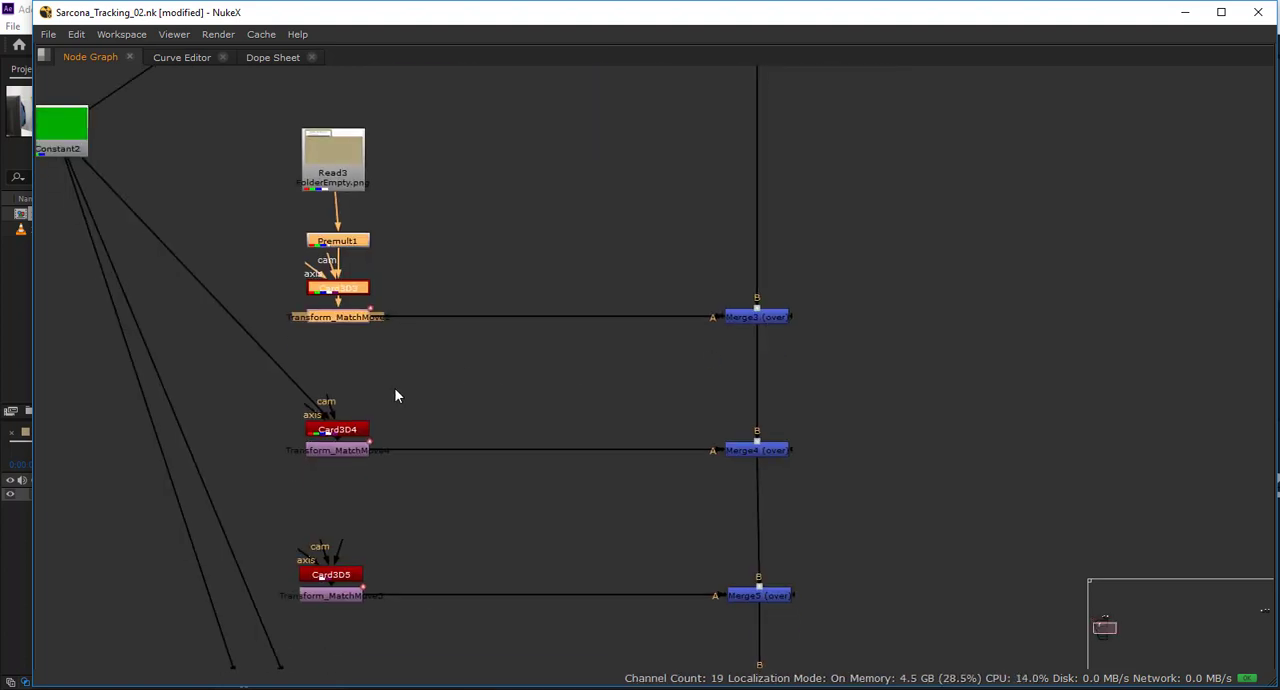
pyautogui.moveTo(315, 395); pyautogui.dragTo(344, 425)
pyautogui.moveTo(344, 588); pyautogui.dragTo(336, 318)
pyautogui.moveTo(438, 545); pyautogui.dragTo(514, 320)
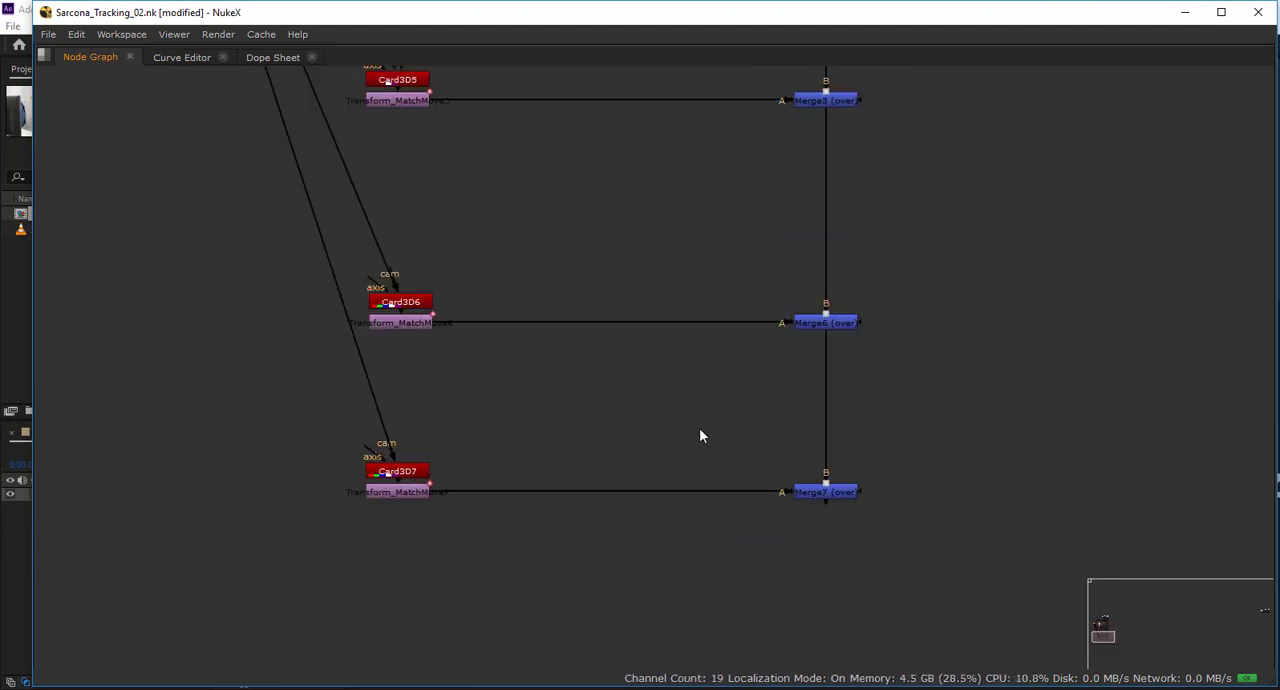
pyautogui.moveTo(490, 185); pyautogui.dragTo(684, 420)
pyautogui.moveTo(515, 229); pyautogui.dragTo(608, 512)
pyautogui.moveTo(500, 309); pyautogui.dragTo(570, 409)
pyautogui.moveTo(463, 272)
pyautogui.mouseDown()
pyautogui.moveTo(367, 340)
pyautogui.moveTo(370, 359)
pyautogui.mouseUp()
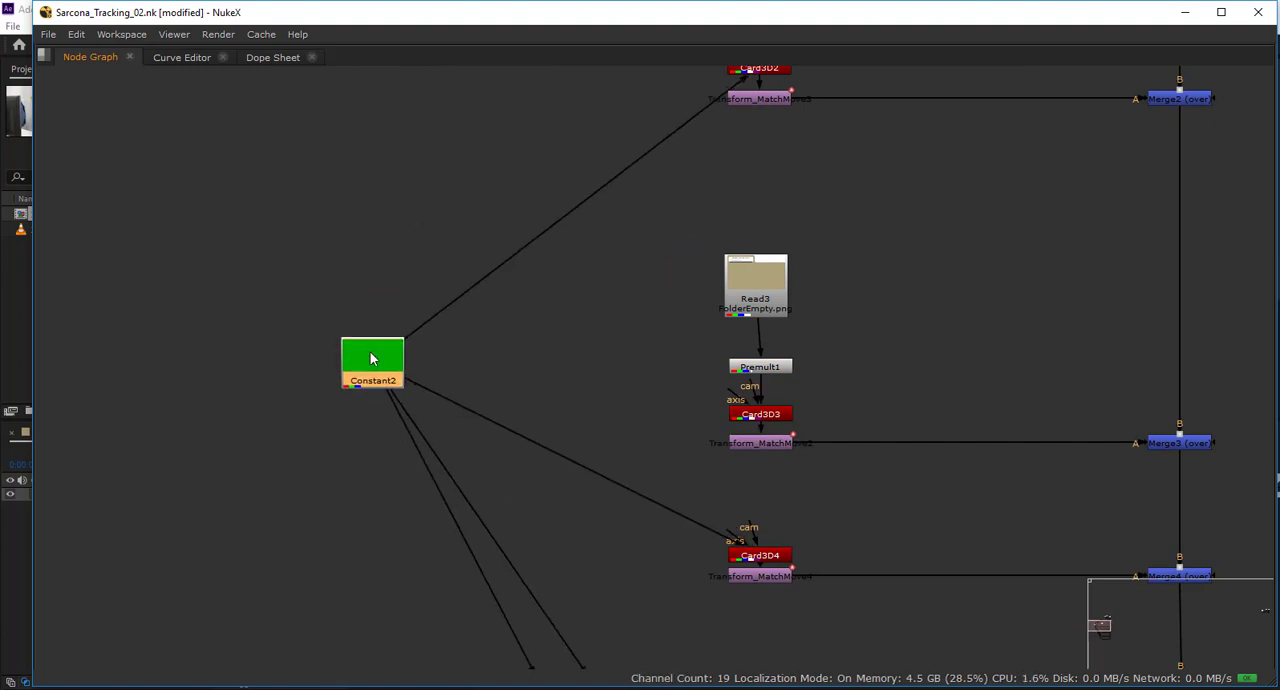
pyautogui.moveTo(367, 359); pyautogui.dragTo(348, 357)
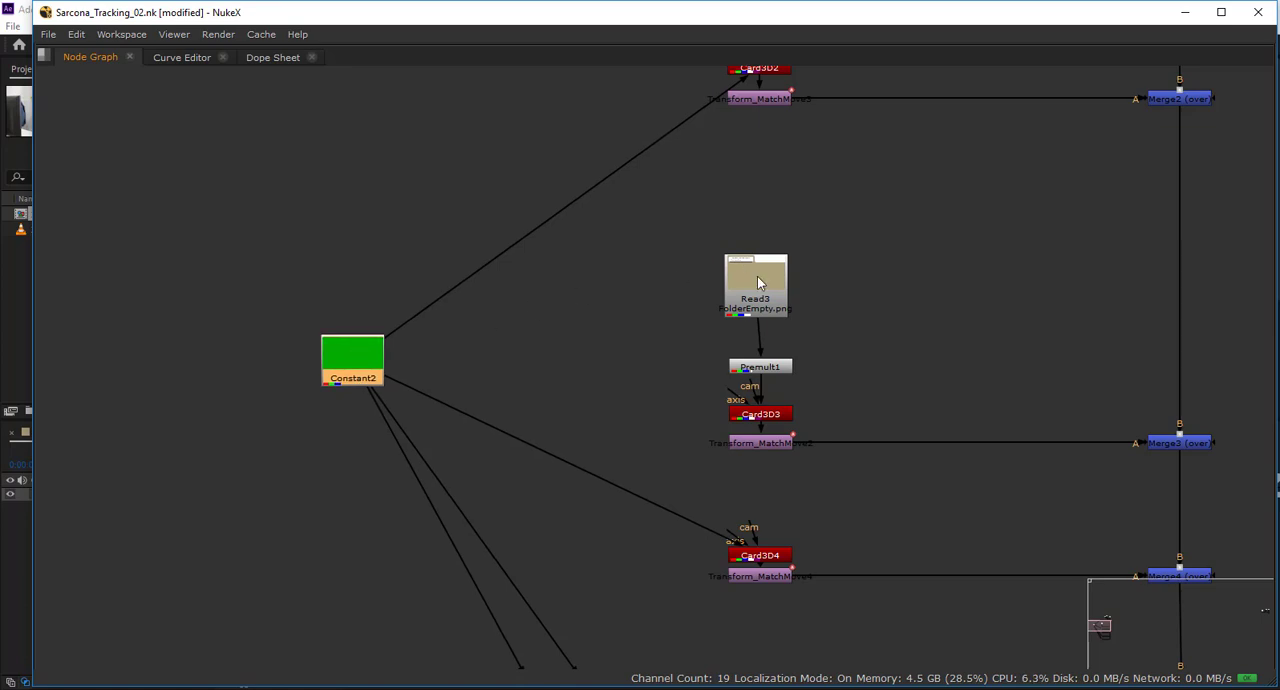
# Restore the full layout and view the output of Merge7 at the end of the merge tree.
pyautogui.press('space')
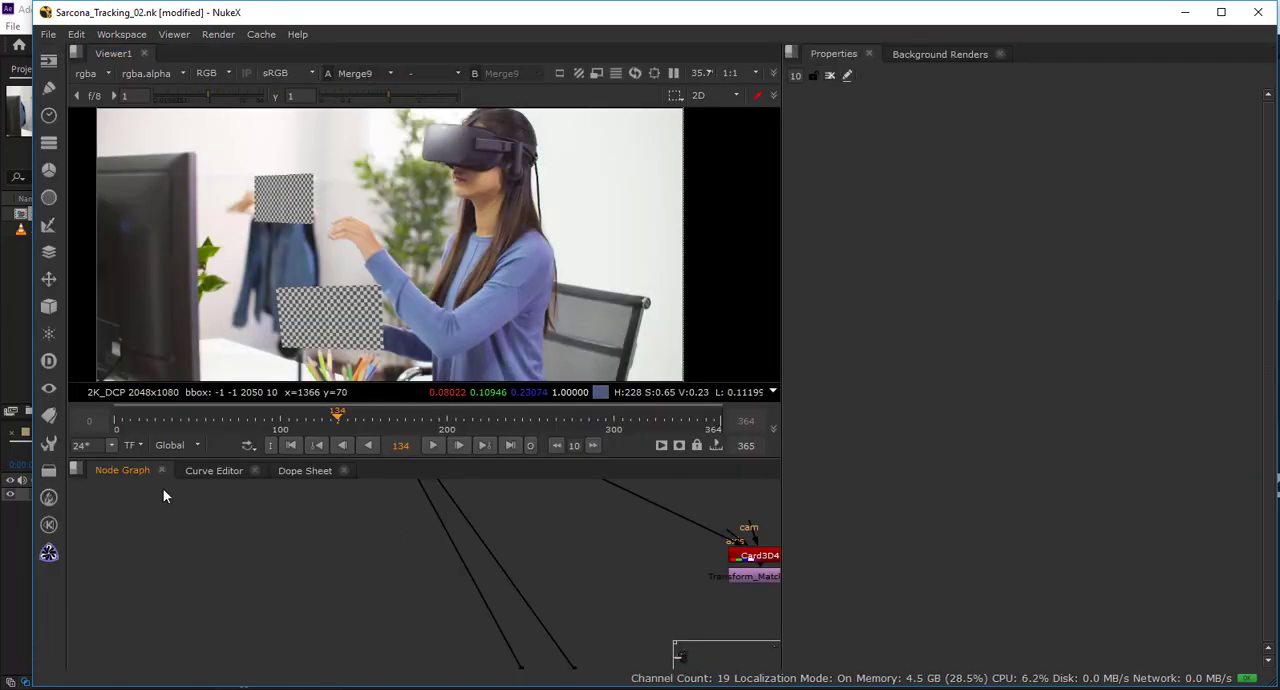
pyautogui.moveTo(163, 489); pyautogui.dragTo(186, 427)
pyautogui.moveTo(600, 590); pyautogui.dragTo(245, 538)
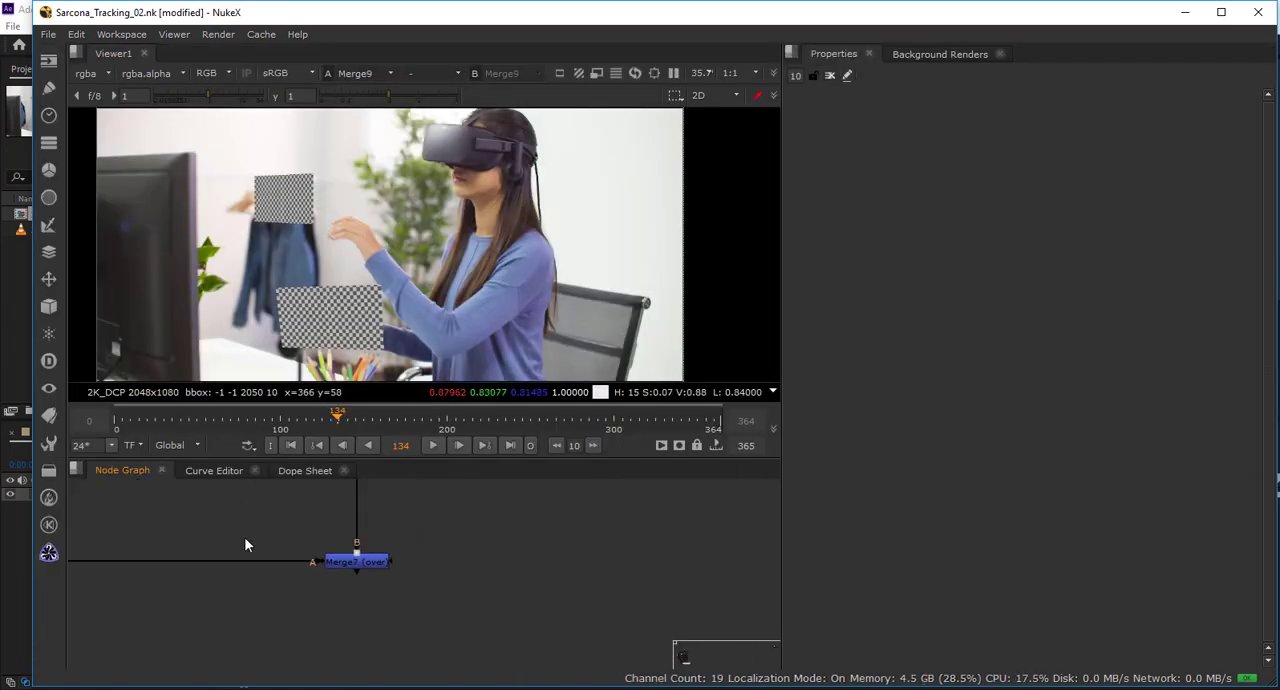
pyautogui.click(351, 561)
pyautogui.press('1')
pyautogui.click(540, 576)
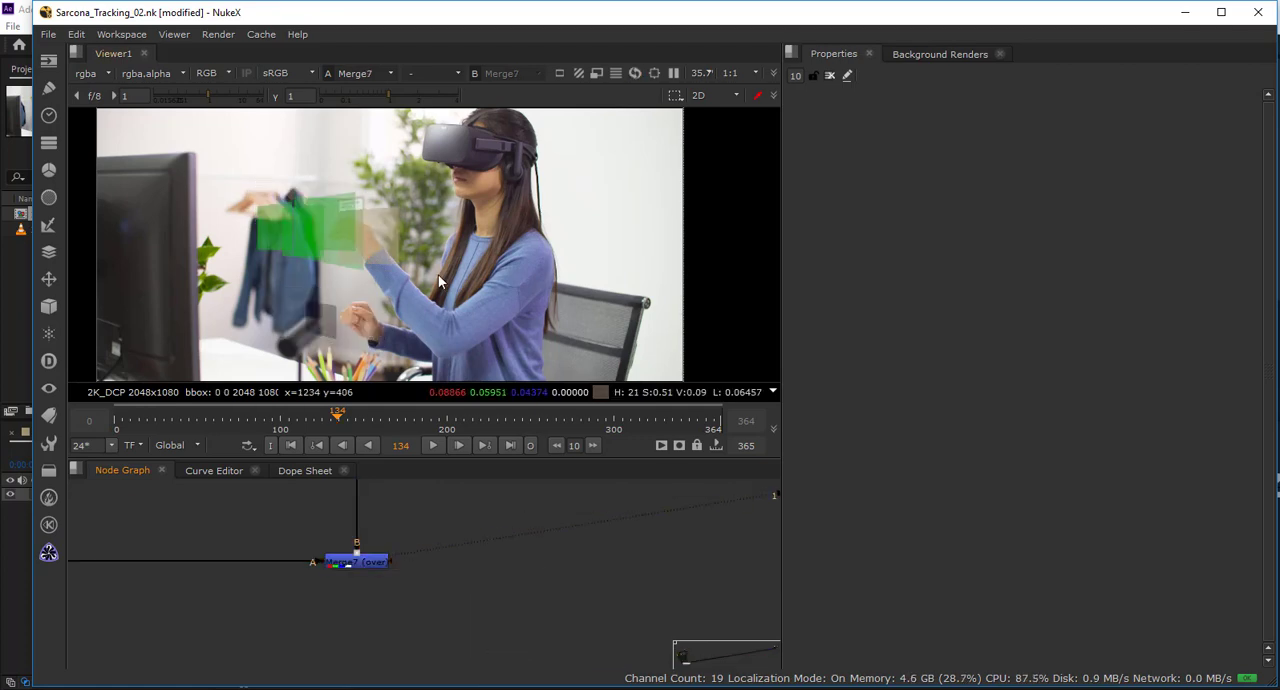
# Play the Merge7 composite from frame 0, jumping ahead through the timeline to check the tracked panels, and stop playback.
pyautogui.click(290, 445)
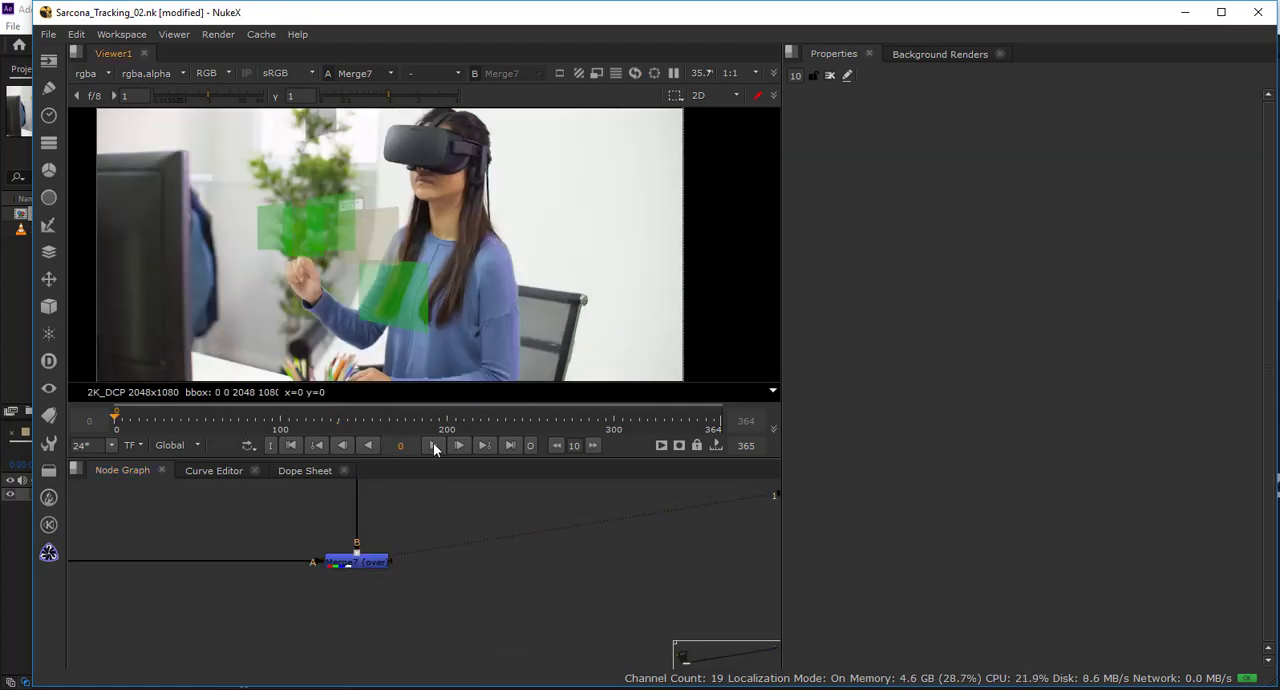
pyautogui.click(433, 445)
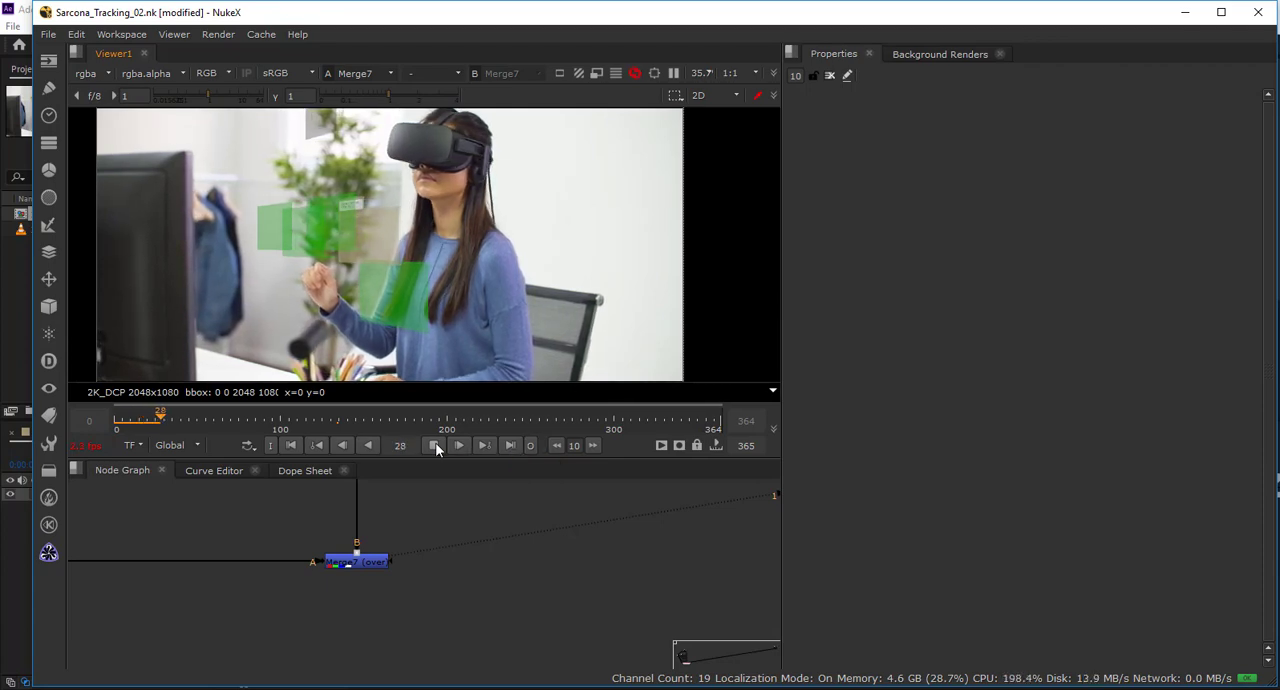
pyautogui.click(302, 422)
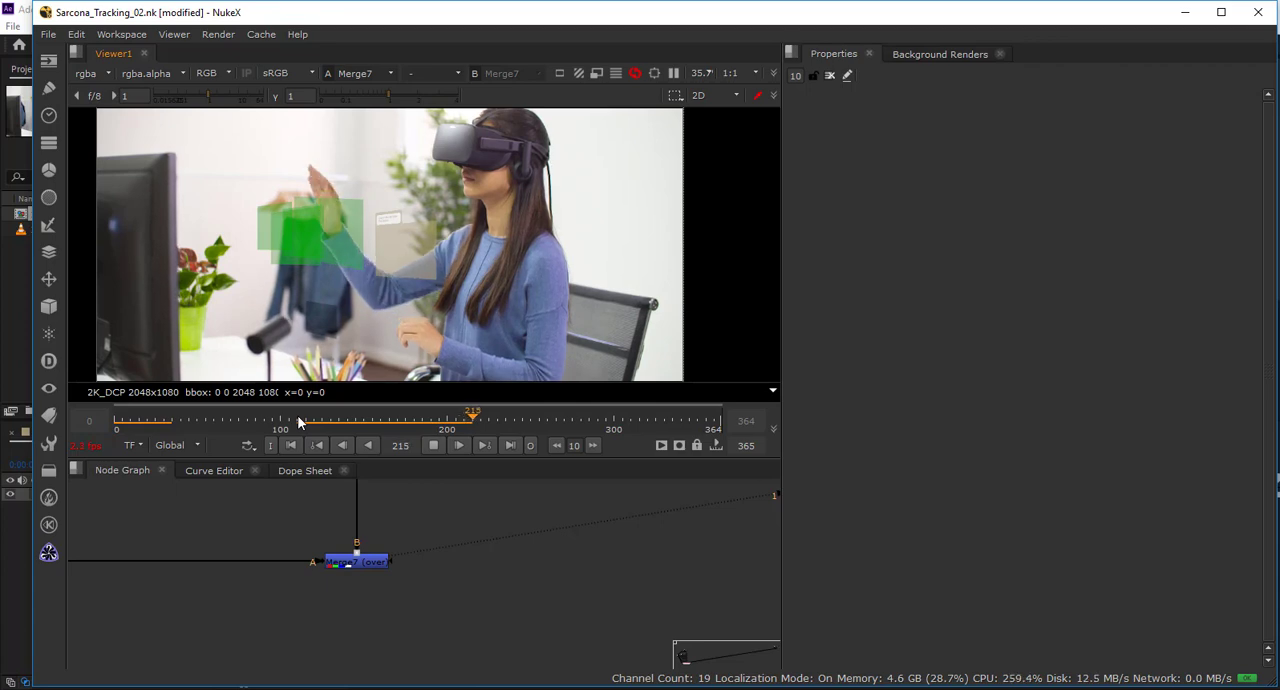
pyautogui.click(552, 421)
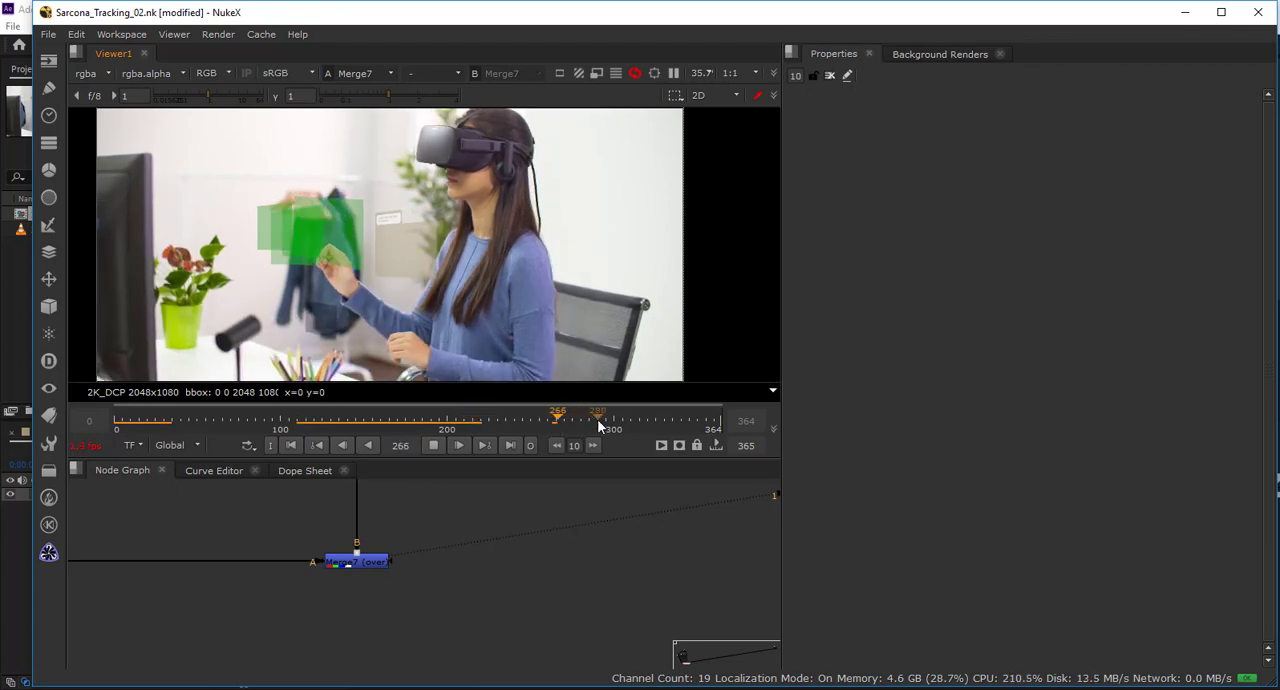
pyautogui.click(600, 421)
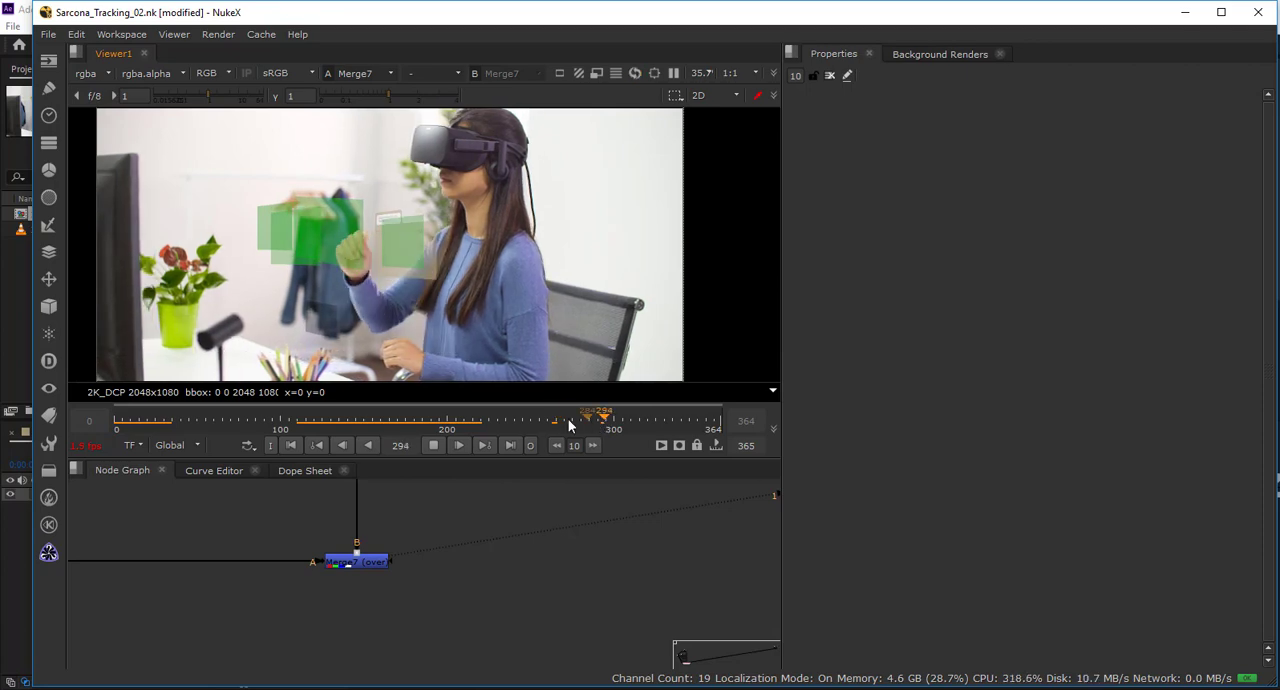
pyautogui.click(568, 421)
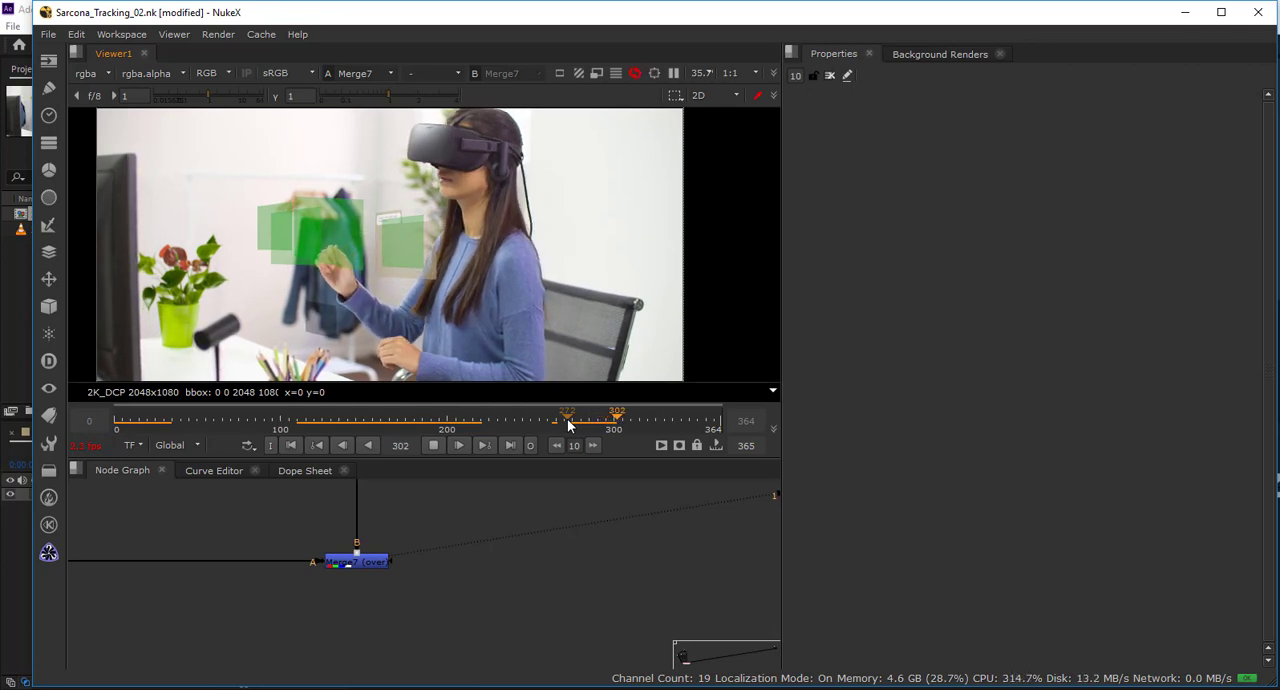
pyautogui.click(432, 448)
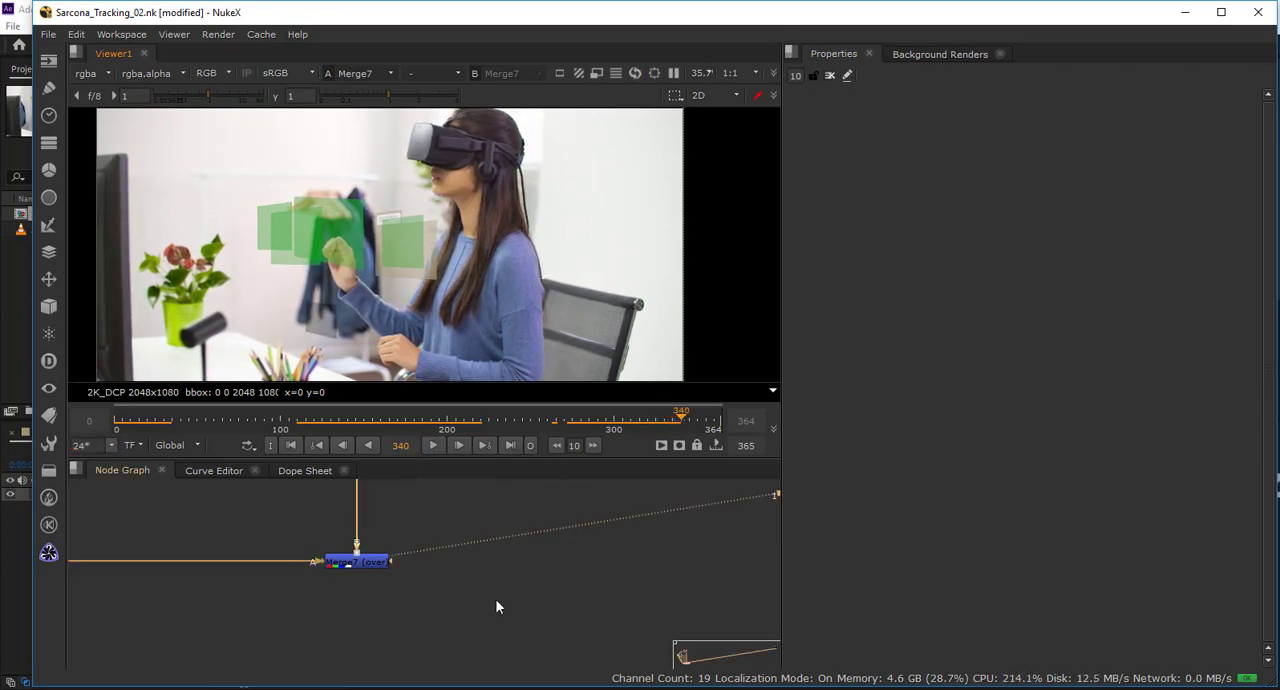
# Locate Merge3 beside the Card3D3 folder branch and open its properties to examine the mix setting.
pyautogui.moveTo(240, 495); pyautogui.dragTo(518, 664)
pyautogui.moveTo(329, 521); pyautogui.dragTo(268, 604)
pyautogui.moveTo(365, 578); pyautogui.dragTo(79, 474)
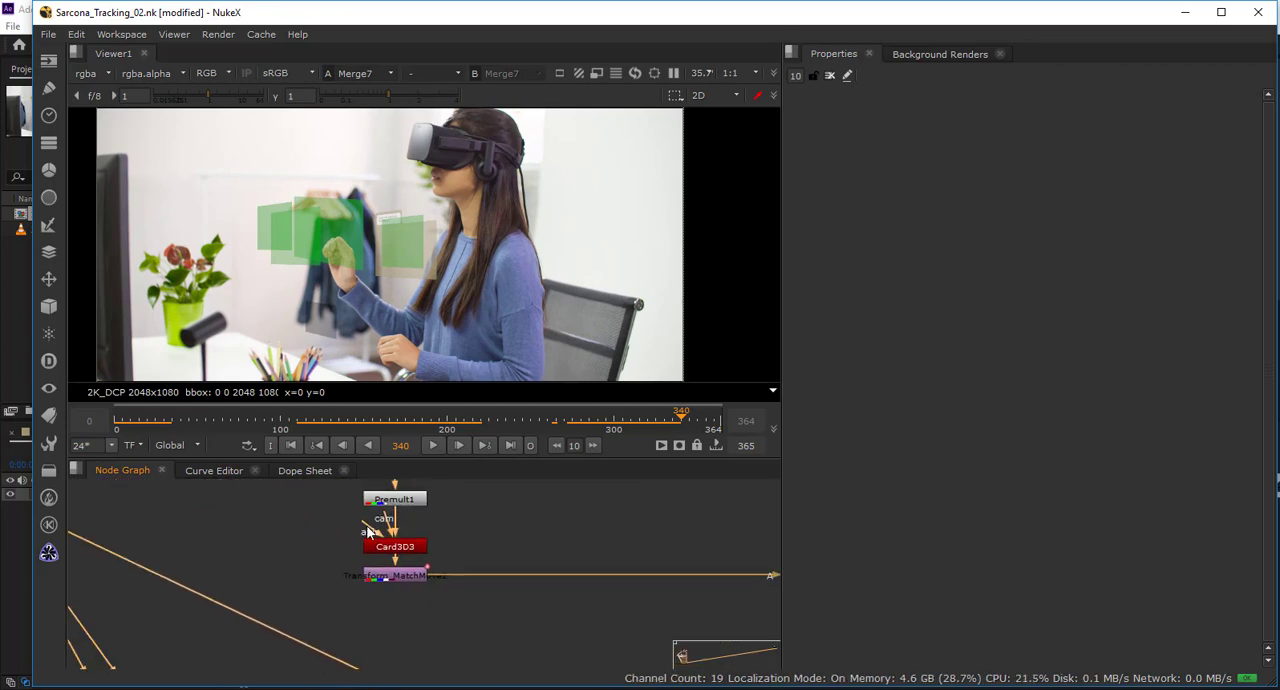
pyautogui.moveTo(385, 560); pyautogui.dragTo(85, 551)
pyautogui.moveTo(294, 563); pyautogui.dragTo(129, 559)
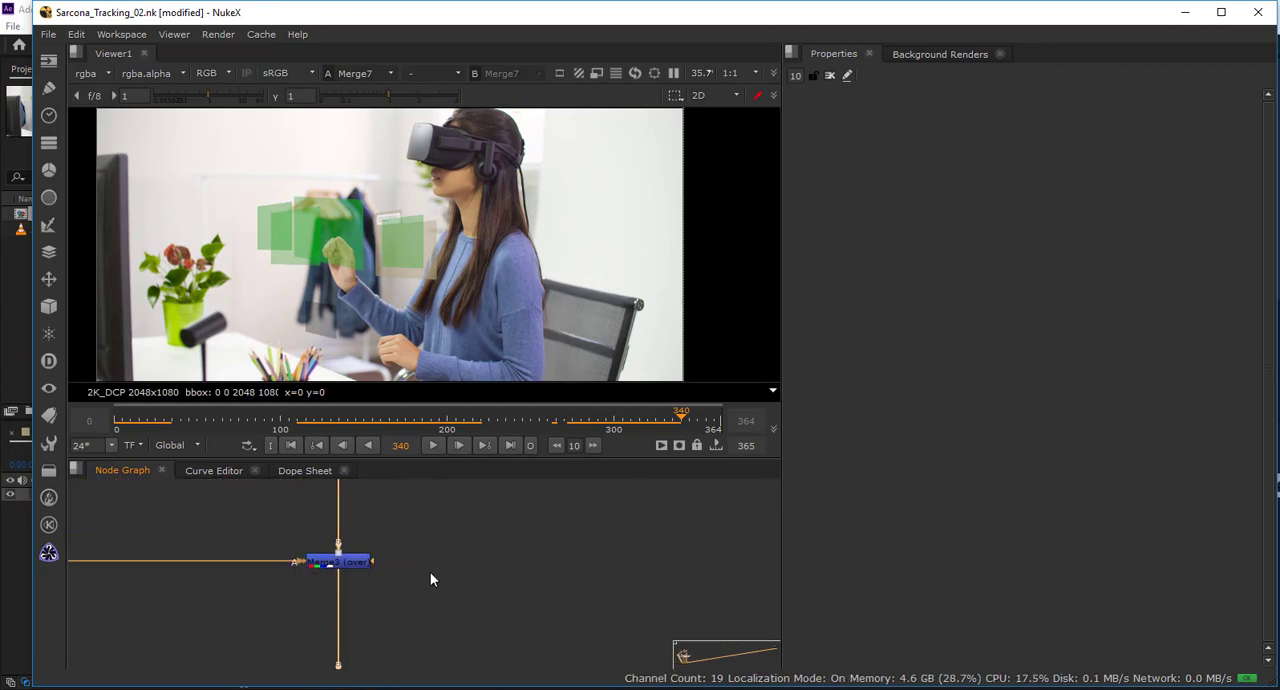
pyautogui.doubleClick(356, 567)
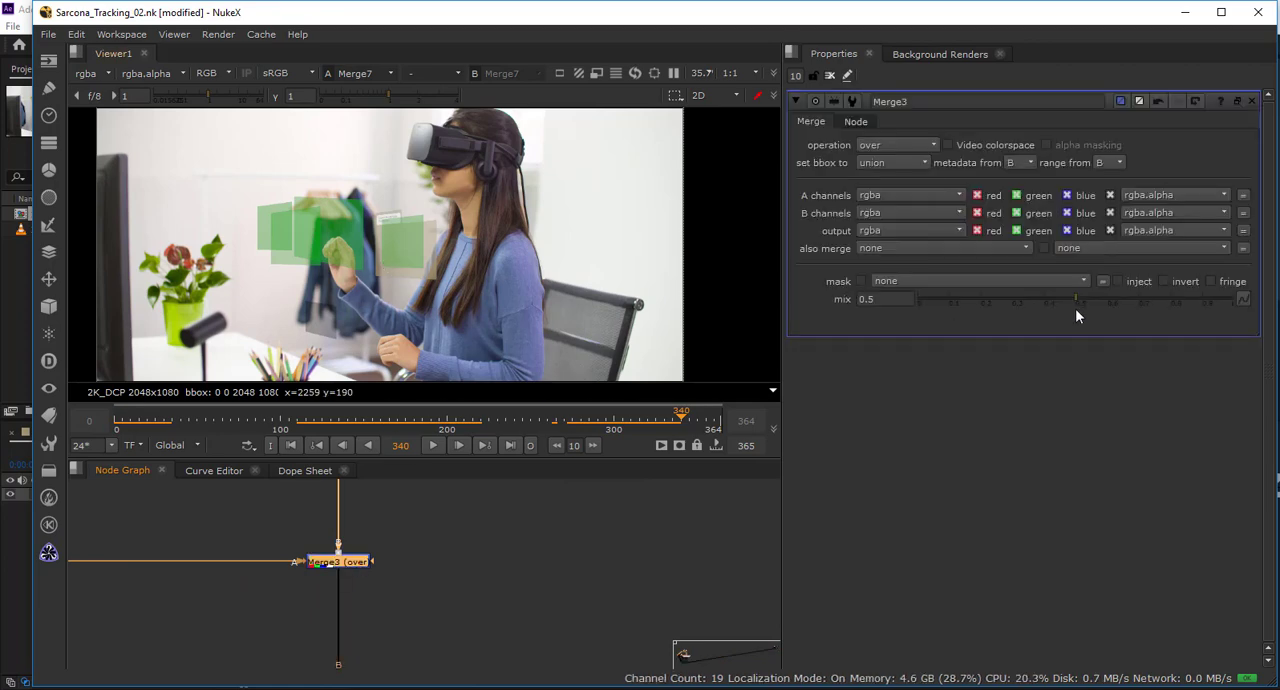
# Raise Merge3's mix to 1 for comparison, lower it to 0.515, and inspect the folder card's transparency over the footage.
pyautogui.click(1238, 298)
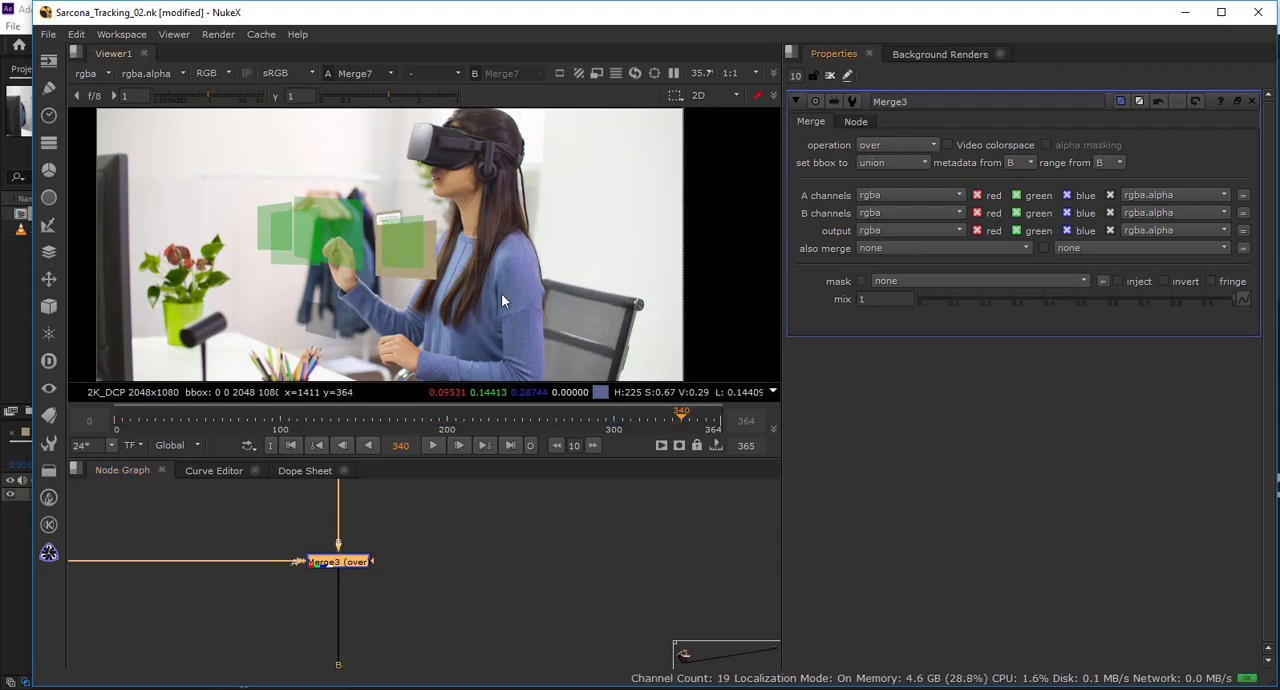
pyautogui.click(1077, 298)
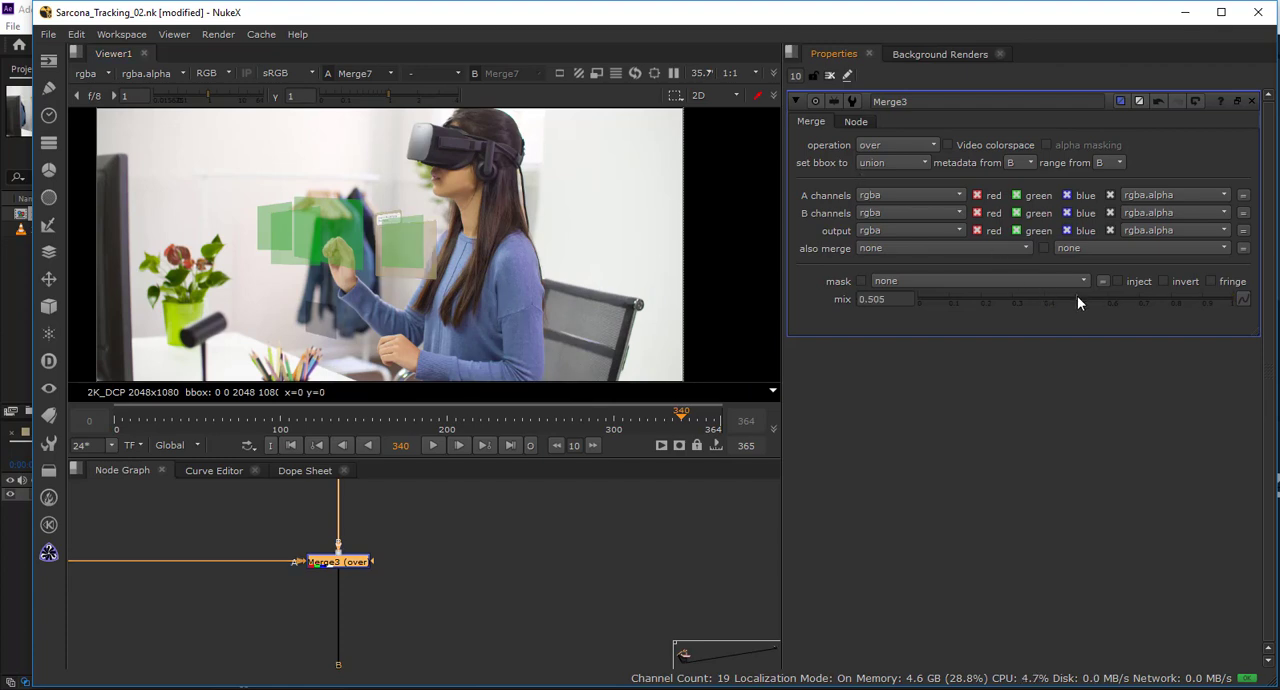
pyautogui.moveTo(1077, 298); pyautogui.dragTo(1079, 302)
pyautogui.scroll(8, 309, 237)
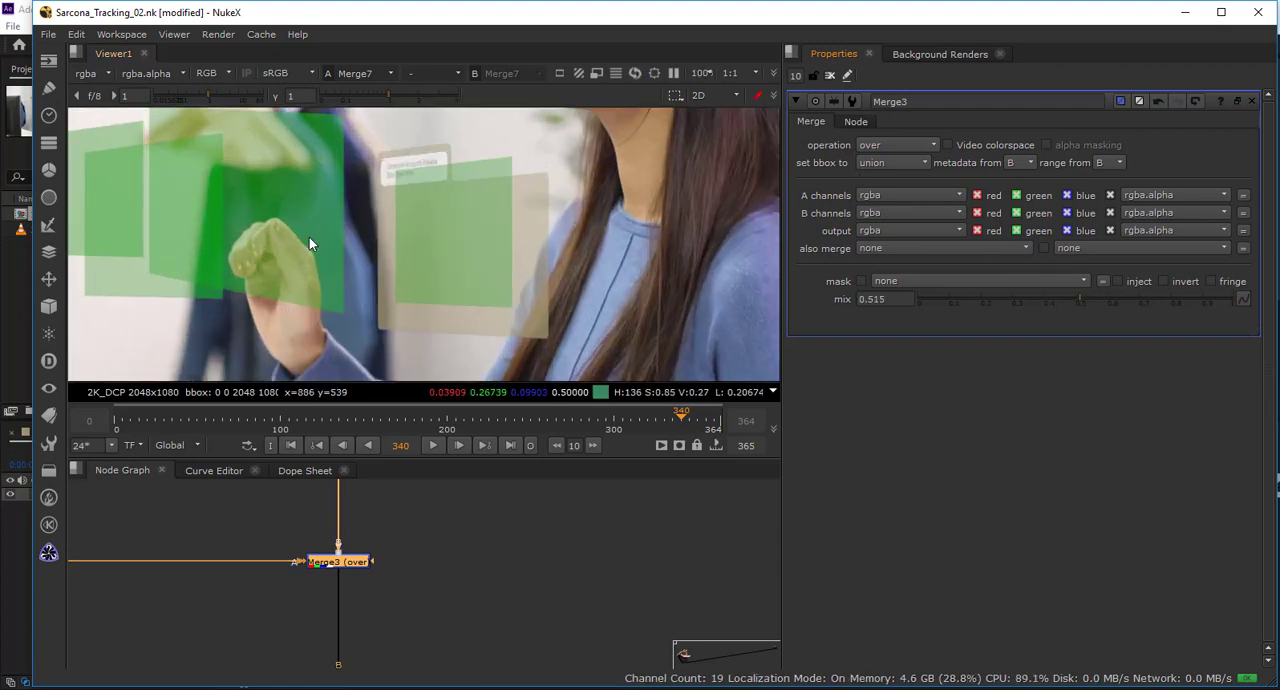
pyautogui.moveTo(436, 186); pyautogui.dragTo(354, 264)
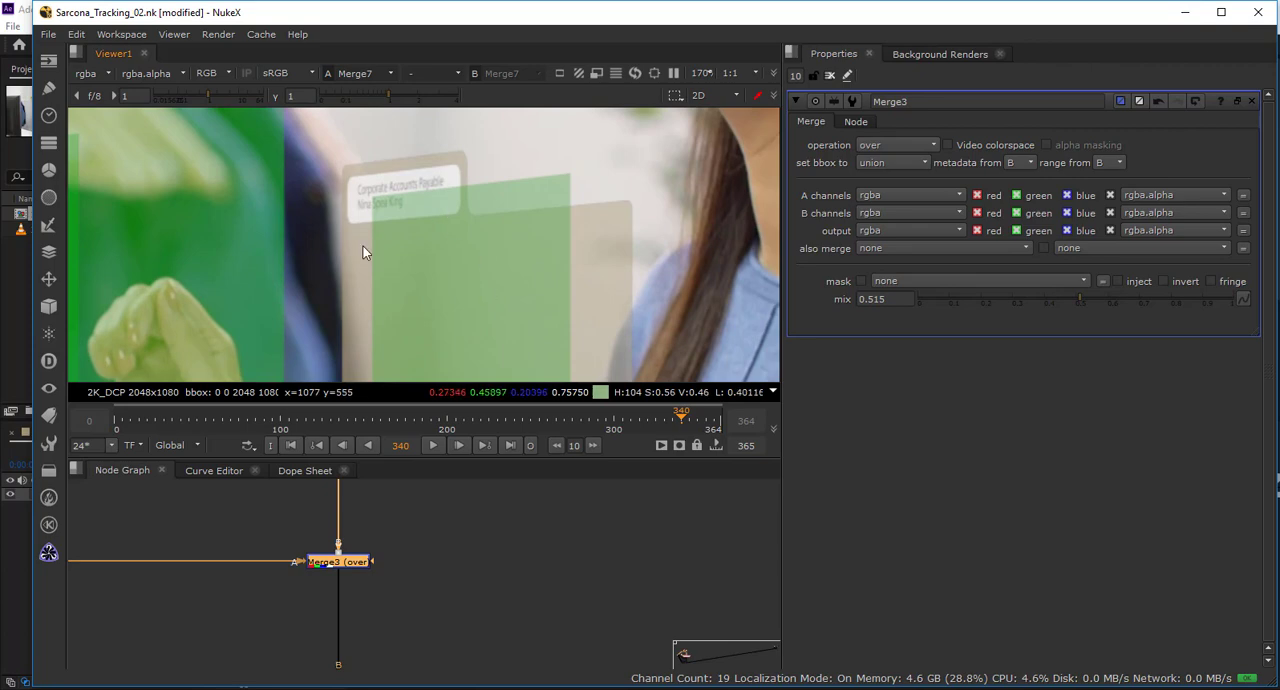
pyautogui.scroll(-9, 462, 274)
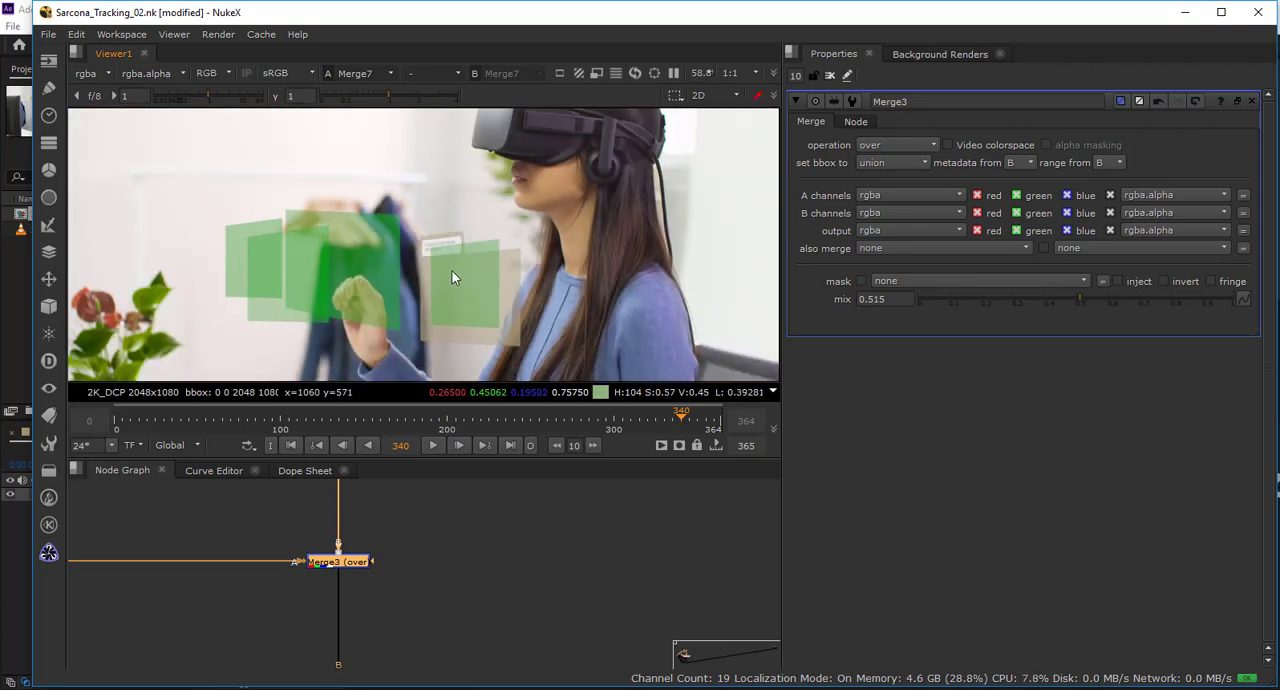
pyautogui.scroll(2, 436, 274)
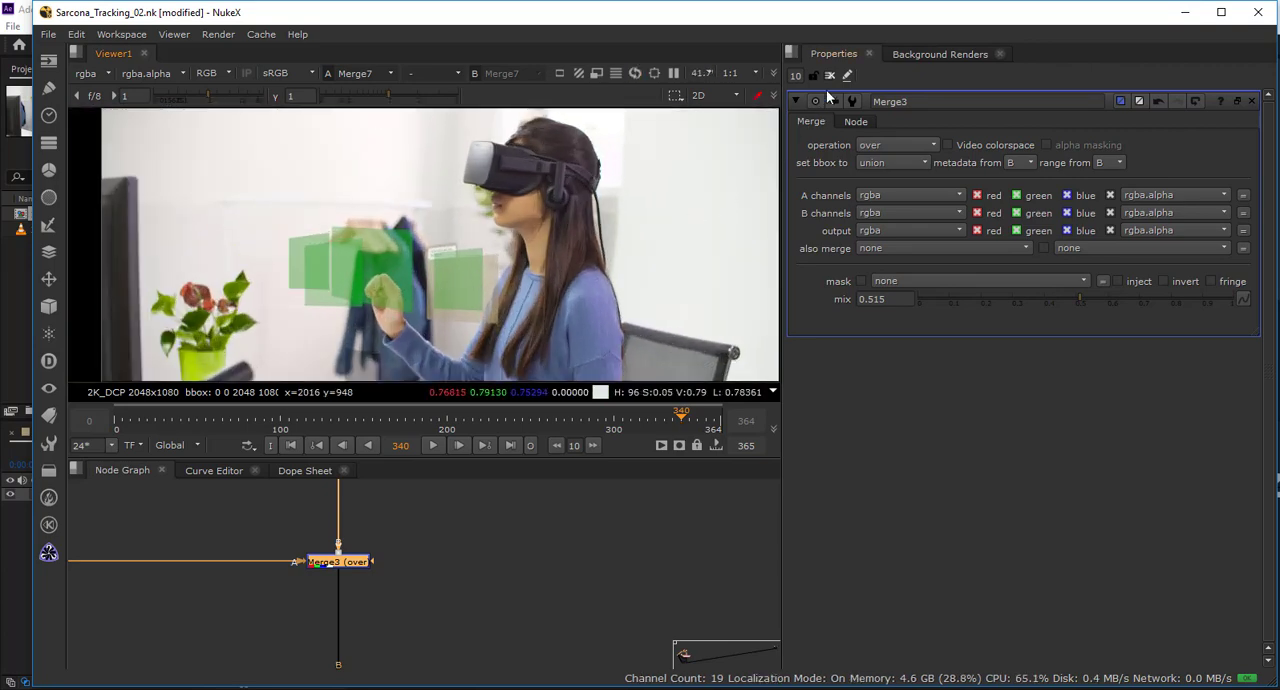
# Examine the whole merge tree in the enlarged node graph, then restore the full layout with all nodes framed.
pyautogui.click(617, 572)
pyautogui.press('space')
pyautogui.moveTo(877, 500); pyautogui.dragTo(1015, 515)
pyautogui.scroll(-5, 1000, 513)
pyautogui.moveTo(828, 511); pyautogui.dragTo(763, 346)
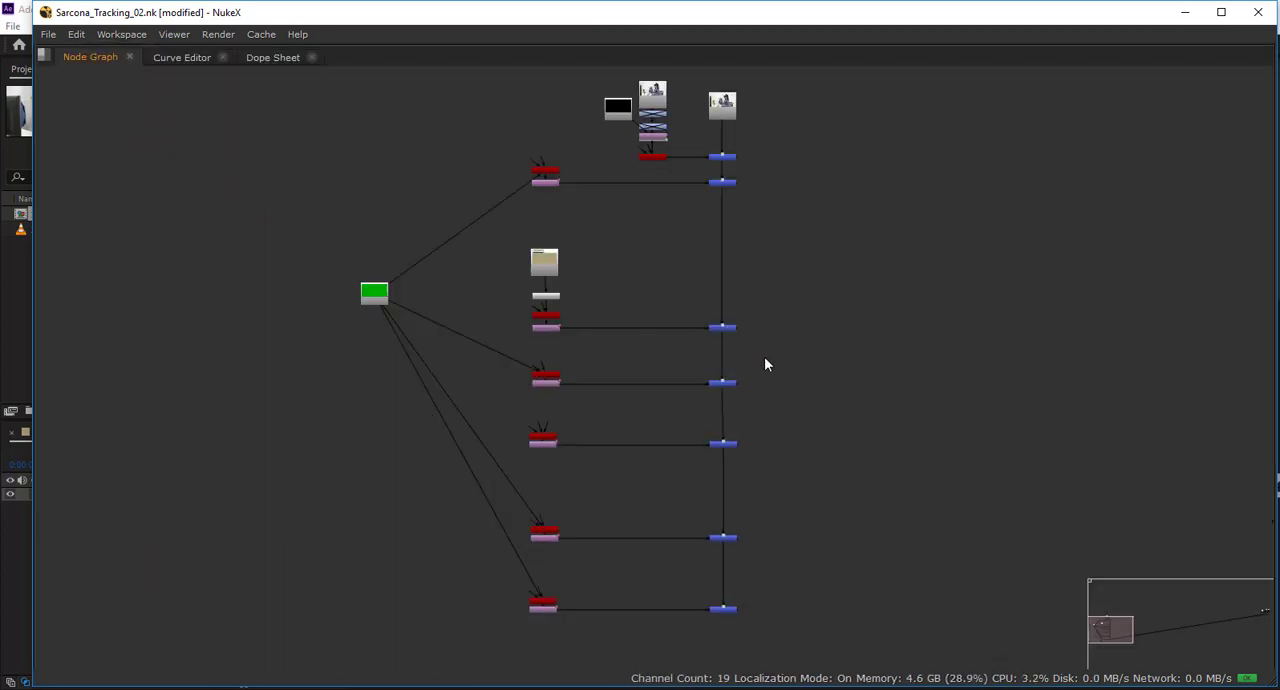
pyautogui.press('space')
pyautogui.press('f')
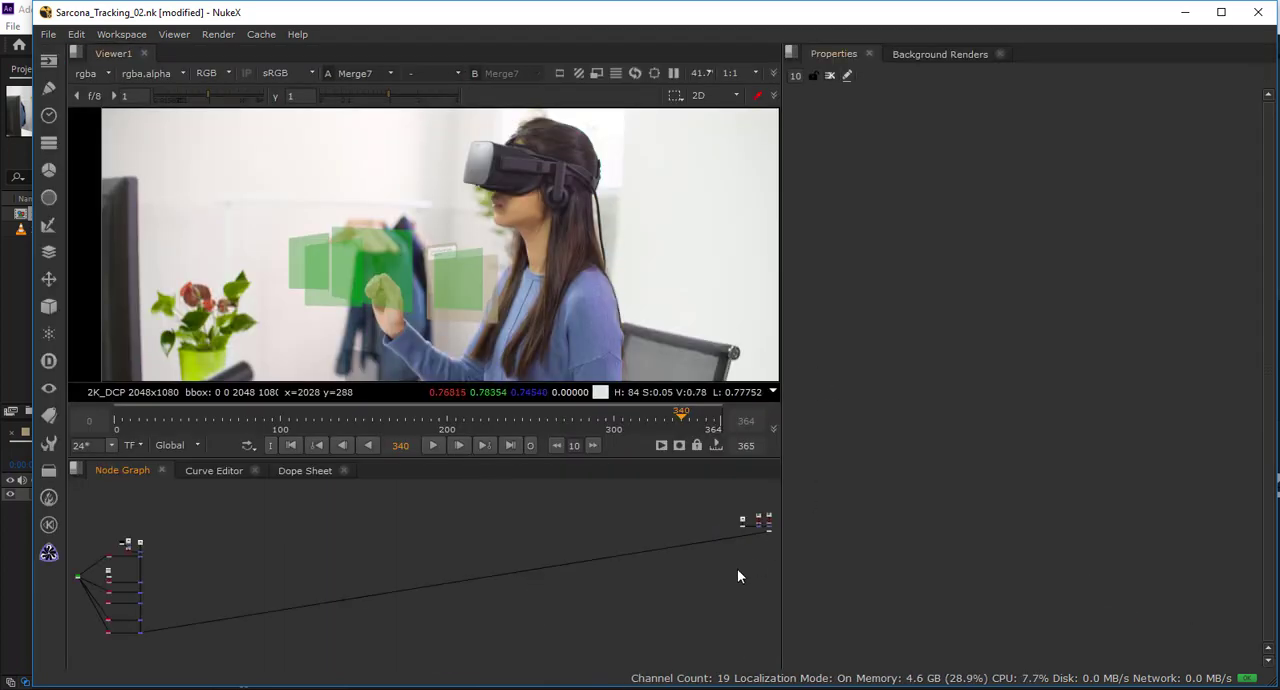
# Open the properties of Tracker2 below Read4 to examine its tracks and export setting, and deselect the node.
pyautogui.scroll(5, 589, 566)
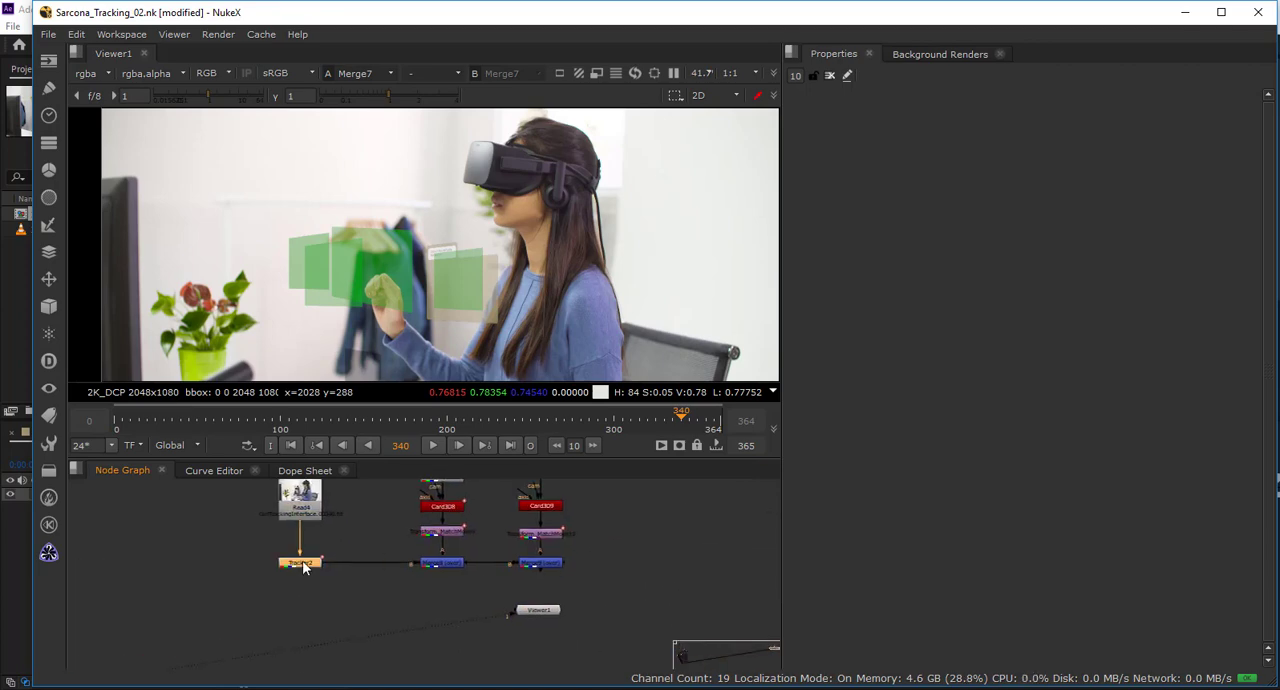
pyautogui.doubleClick(301, 563)
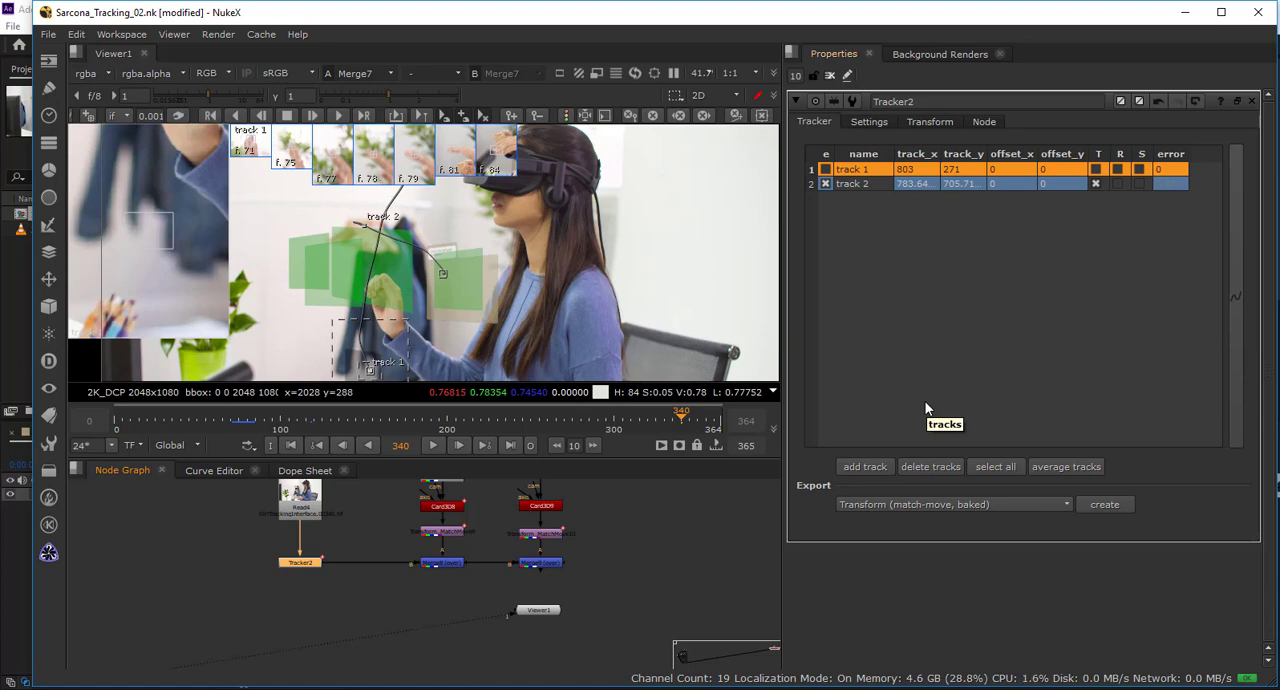
pyautogui.click(618, 596)
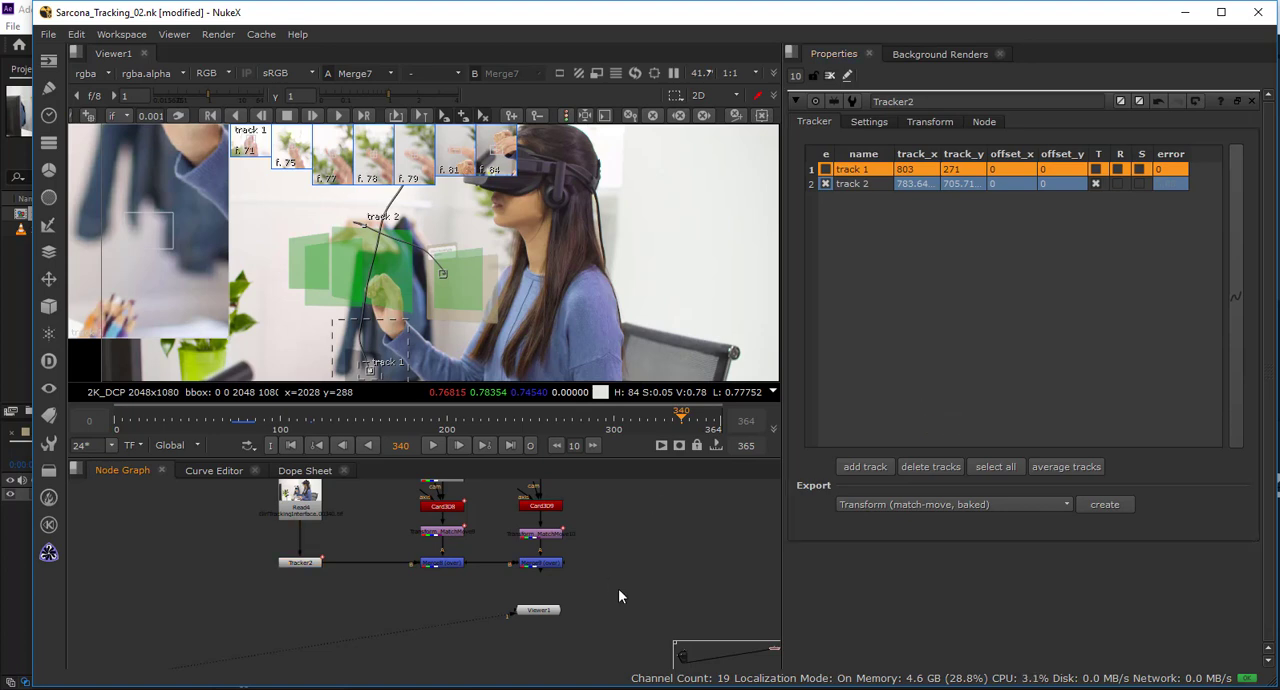